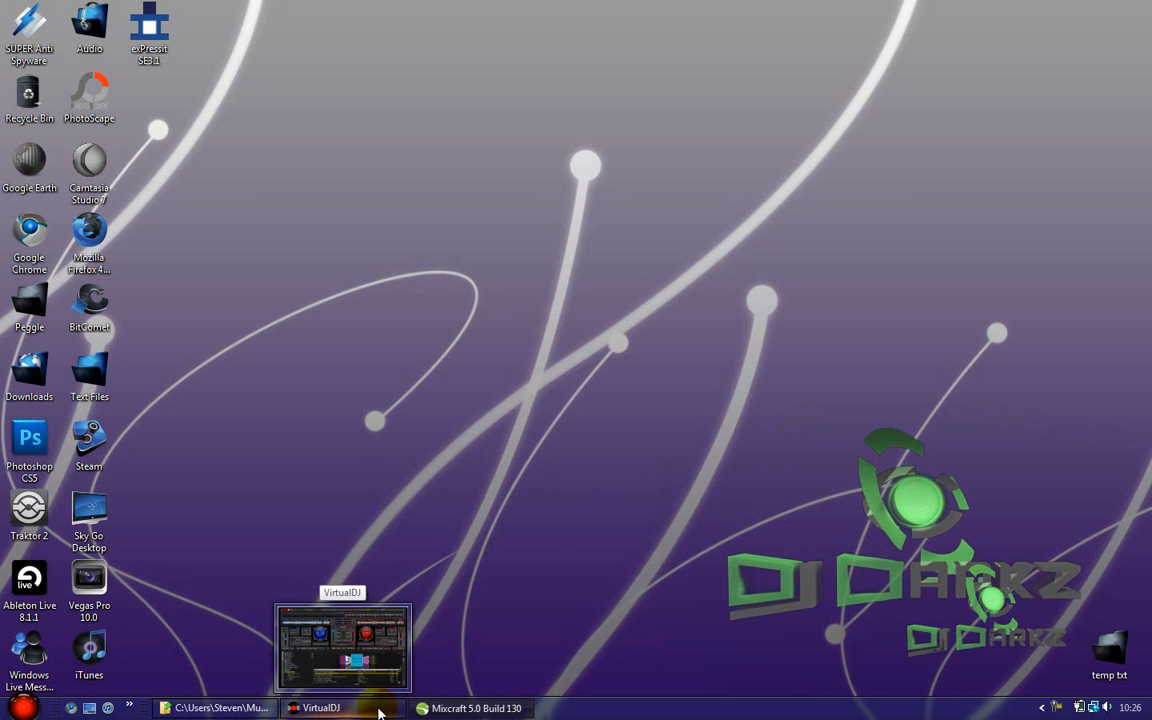
Step: Bring up VirtualDJ, switch to Mixcraft and look over the empty project's timeline
{"action": "left_click", "coordinate": [379, 712]}
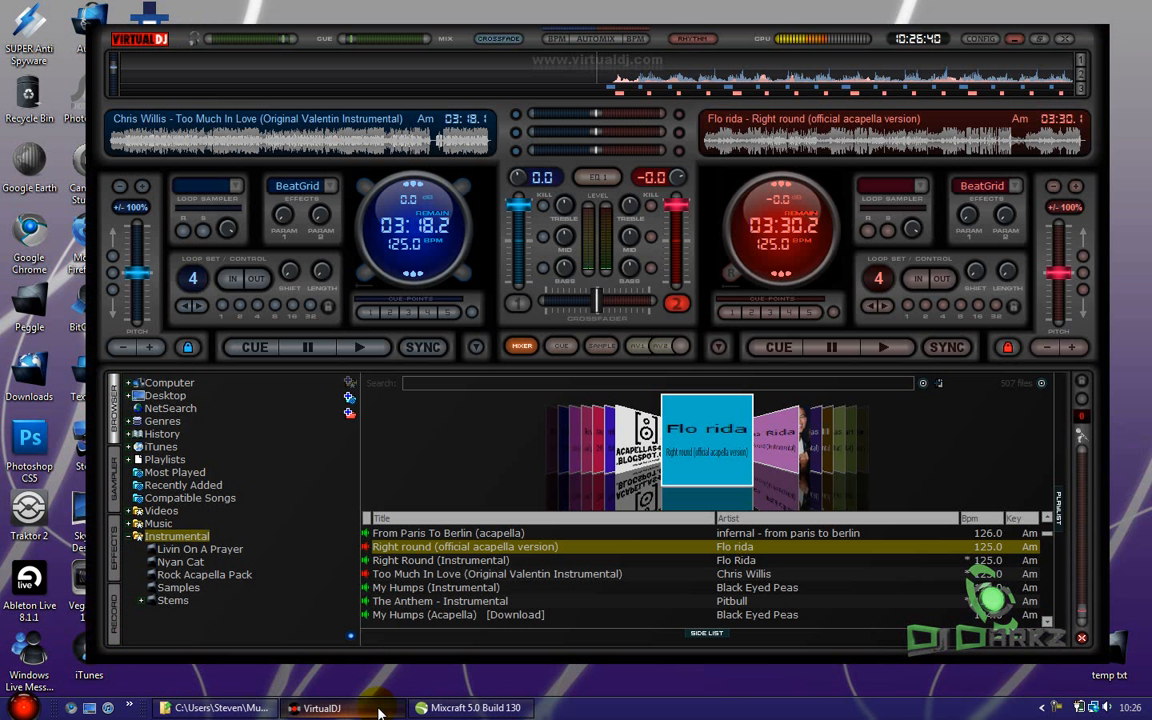
{"action": "left_click", "coordinate": [470, 708]}
{"action": "scroll", "coordinate": [566, 329], "scroll_direction": "down", "scroll_amount": 3}
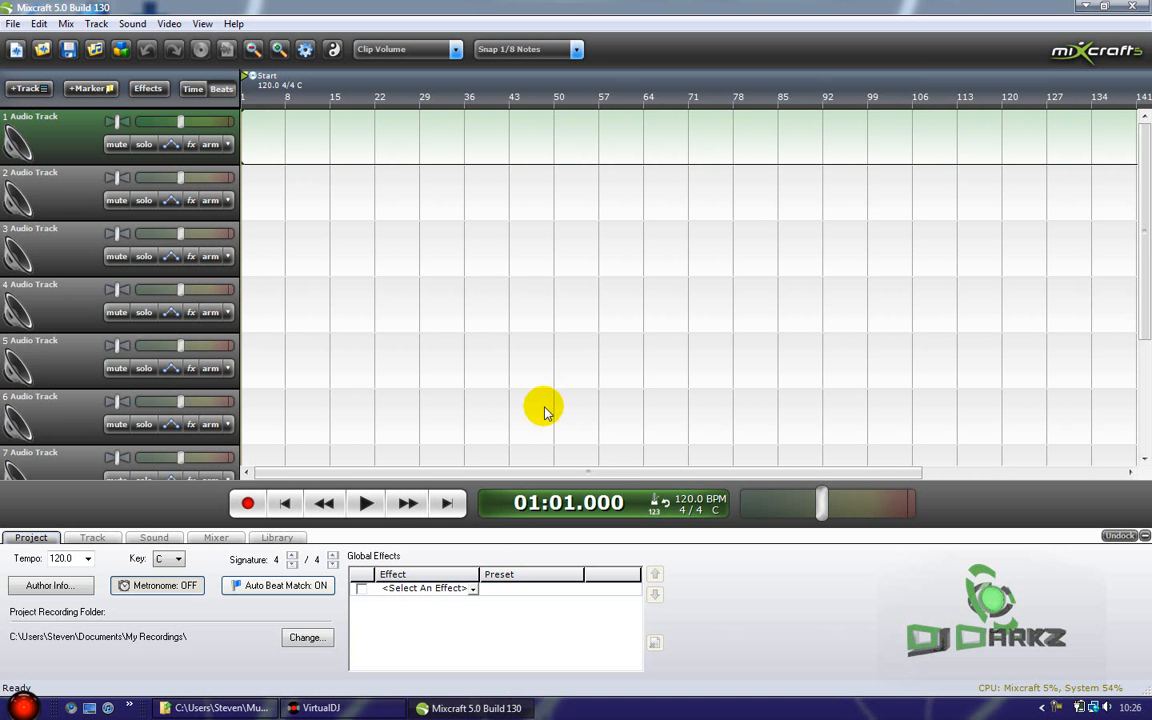
{"action": "scroll", "coordinate": [517, 406], "scroll_direction": "up", "scroll_amount": 3}
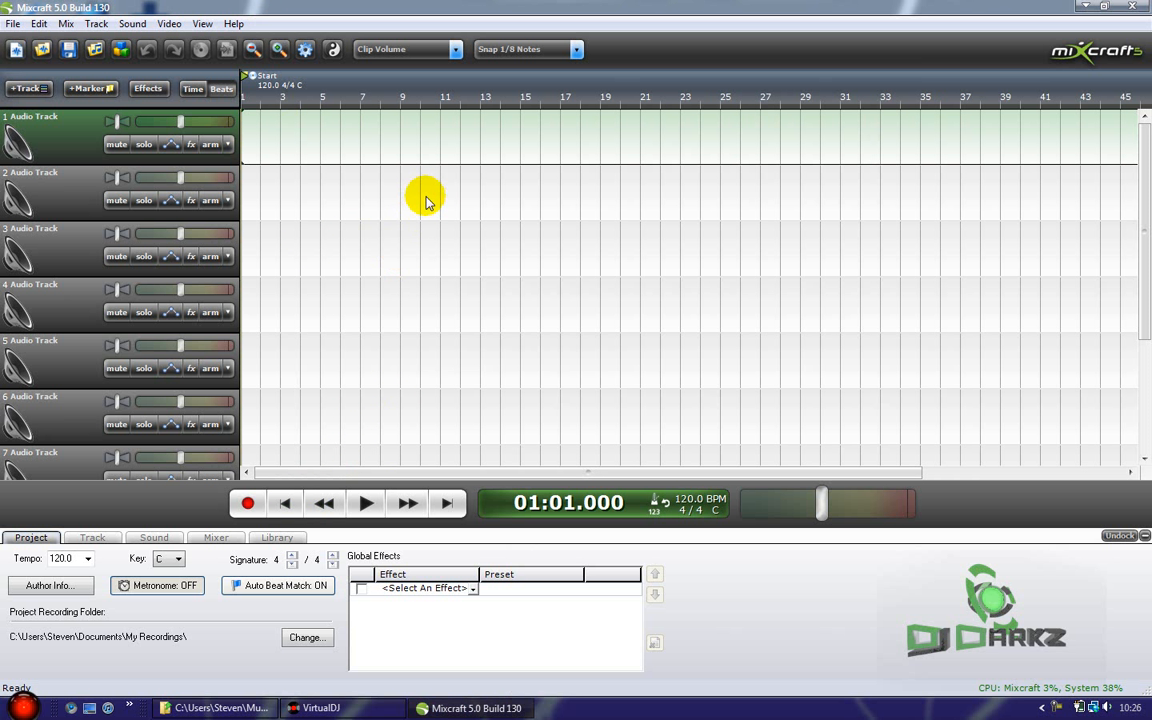
{"action": "left_click", "coordinate": [576, 50]}
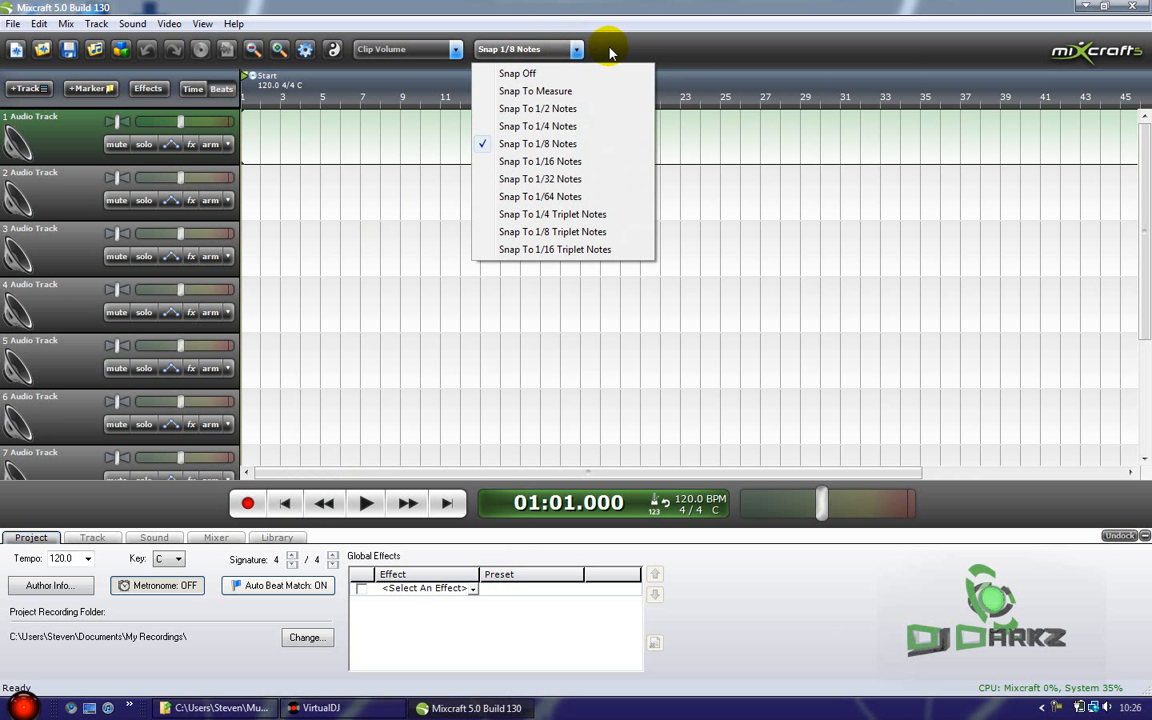
{"action": "left_click", "coordinate": [578, 48]}
{"action": "left_click", "coordinate": [274, 190]}
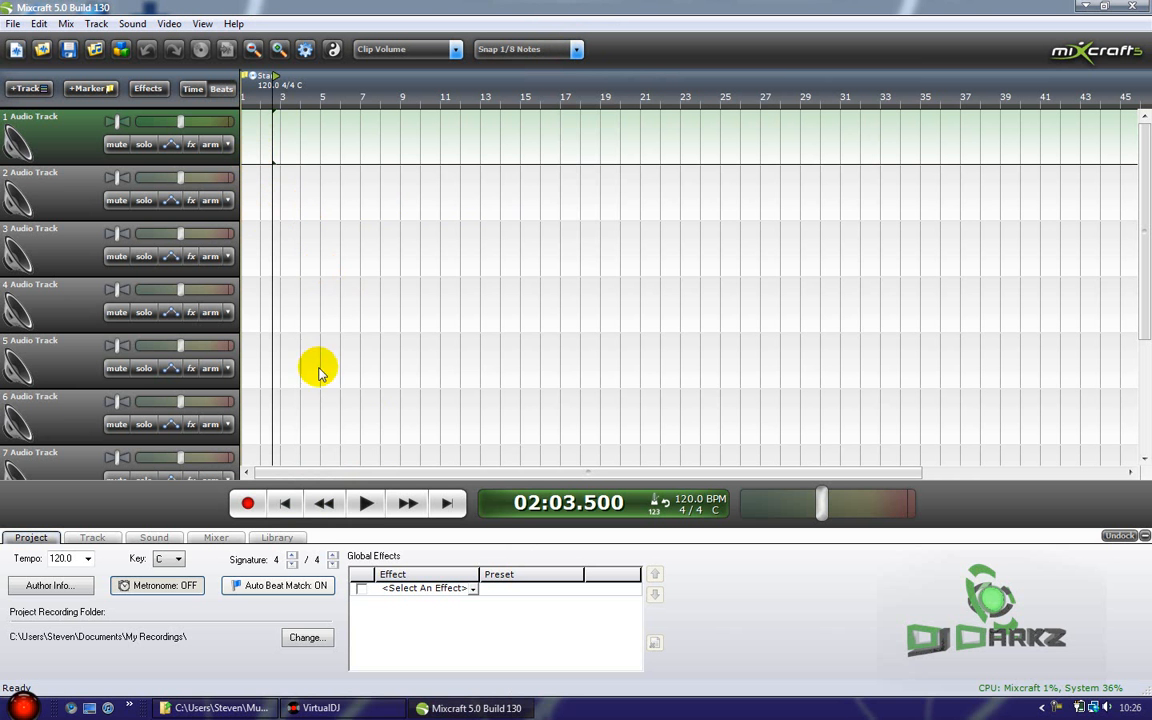
{"action": "left_click", "coordinate": [285, 503]}
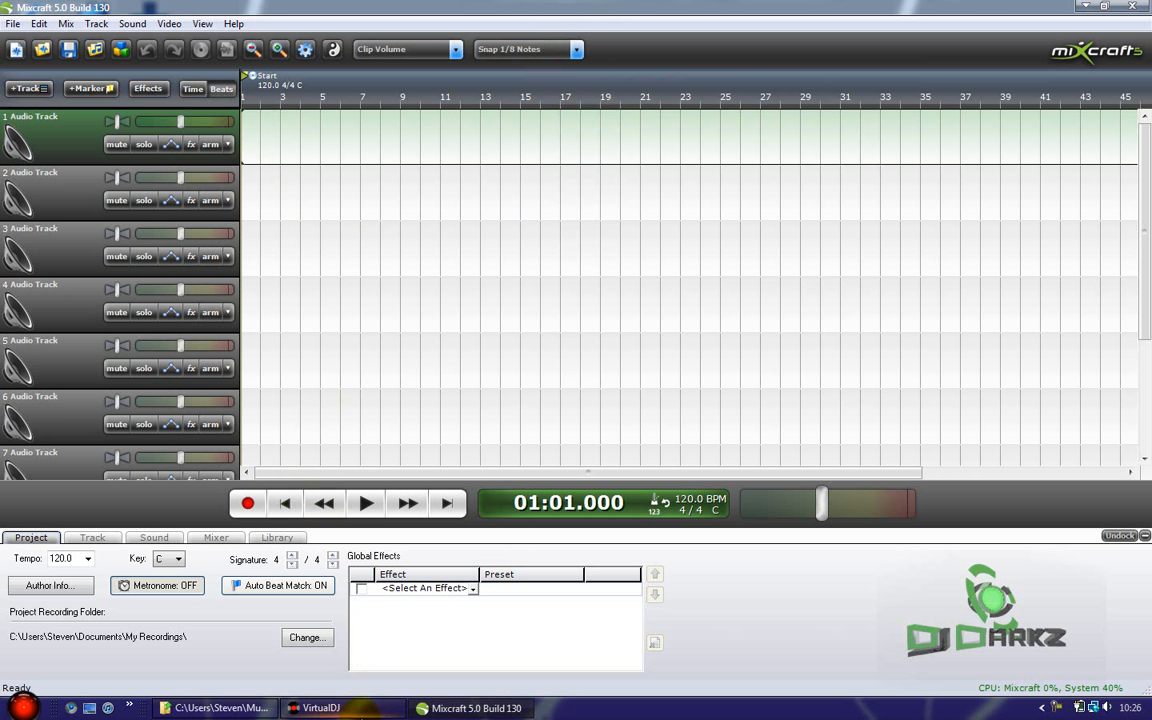
Step: Switch to VirtualDJ and browse the songs in the Instrumental folder, comparing their BPM and key values
{"action": "left_click", "coordinate": [329, 714]}
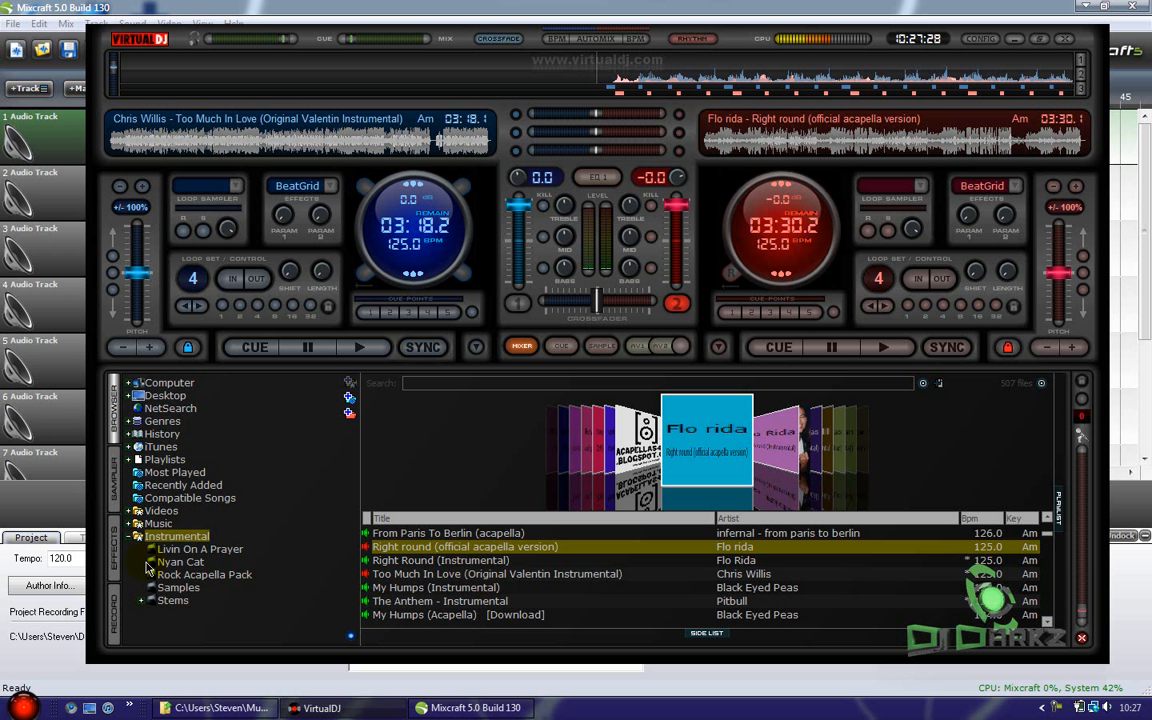
{"action": "left_click", "coordinate": [491, 562]}
{"action": "key", "text": "Up"}
{"action": "scroll", "coordinate": [601, 592], "scroll_direction": "up", "scroll_amount": 2}
{"action": "scroll", "coordinate": [980, 583], "scroll_direction": "down", "scroll_amount": 2}
{"action": "scroll", "coordinate": [980, 583], "scroll_direction": "up", "scroll_amount": 1}
{"action": "scroll", "coordinate": [980, 583], "scroll_direction": "down", "scroll_amount": 1}
{"action": "scroll", "coordinate": [953, 545], "scroll_direction": "down", "scroll_amount": 15}
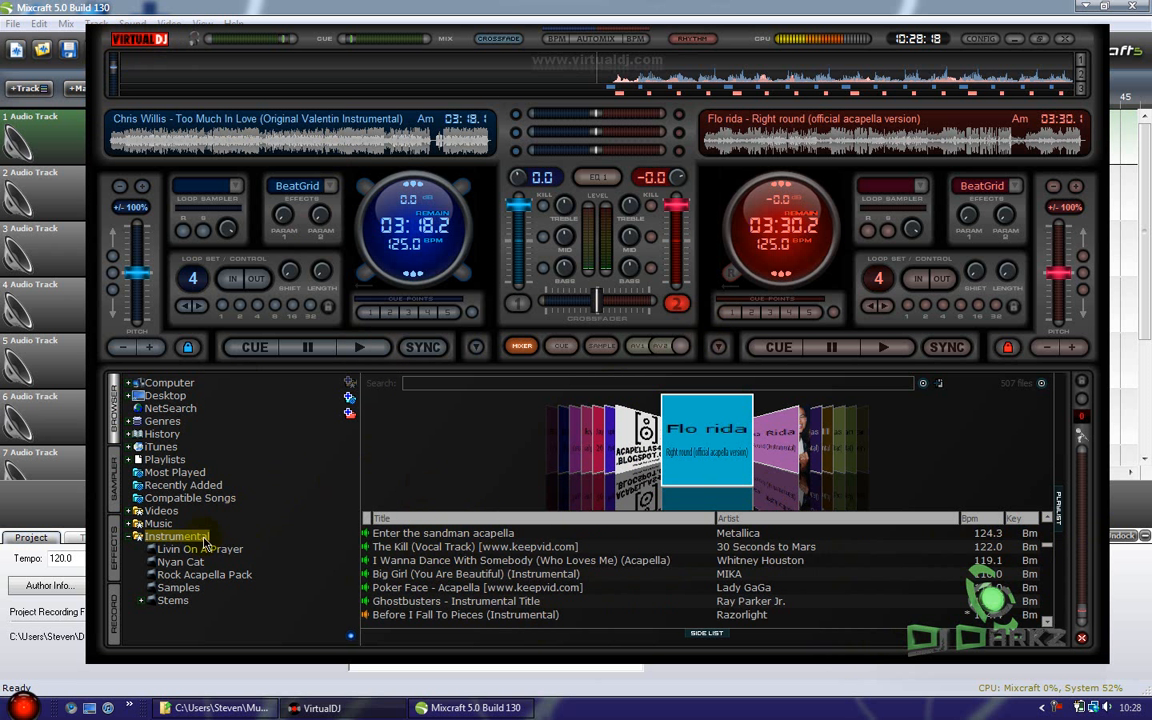
{"action": "left_click", "coordinate": [172, 537]}
{"action": "left_click", "coordinate": [400, 548]}
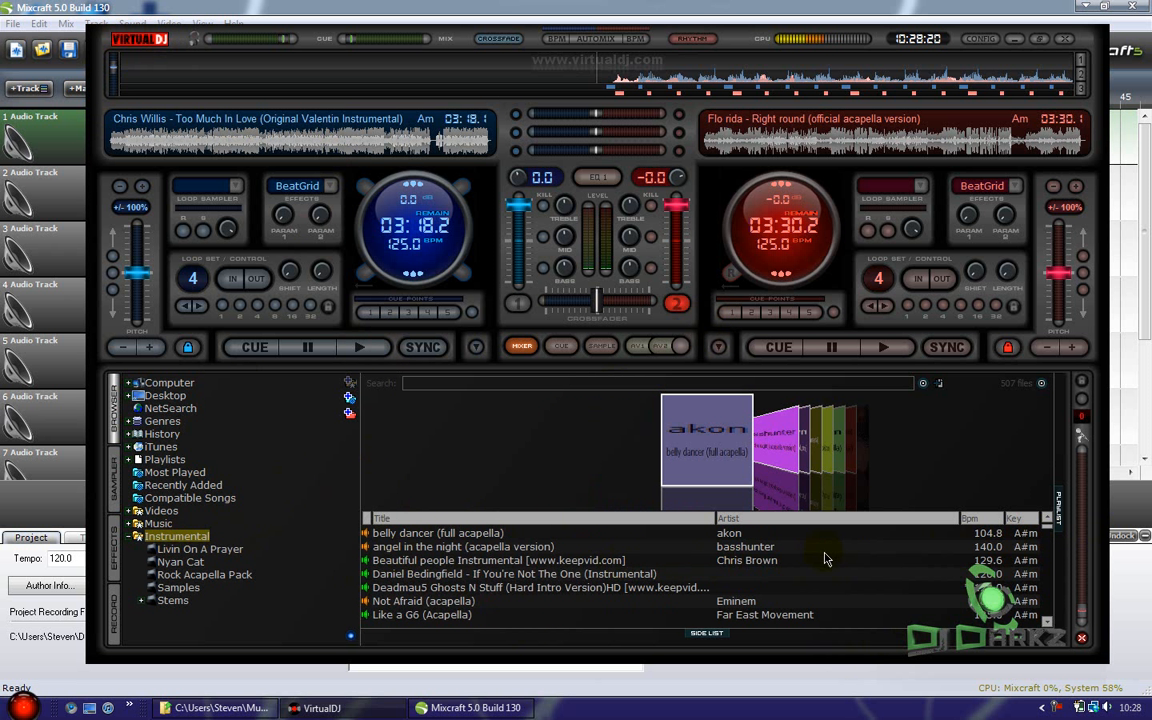
{"action": "scroll", "coordinate": [908, 558], "scroll_direction": "down", "scroll_amount": 10}
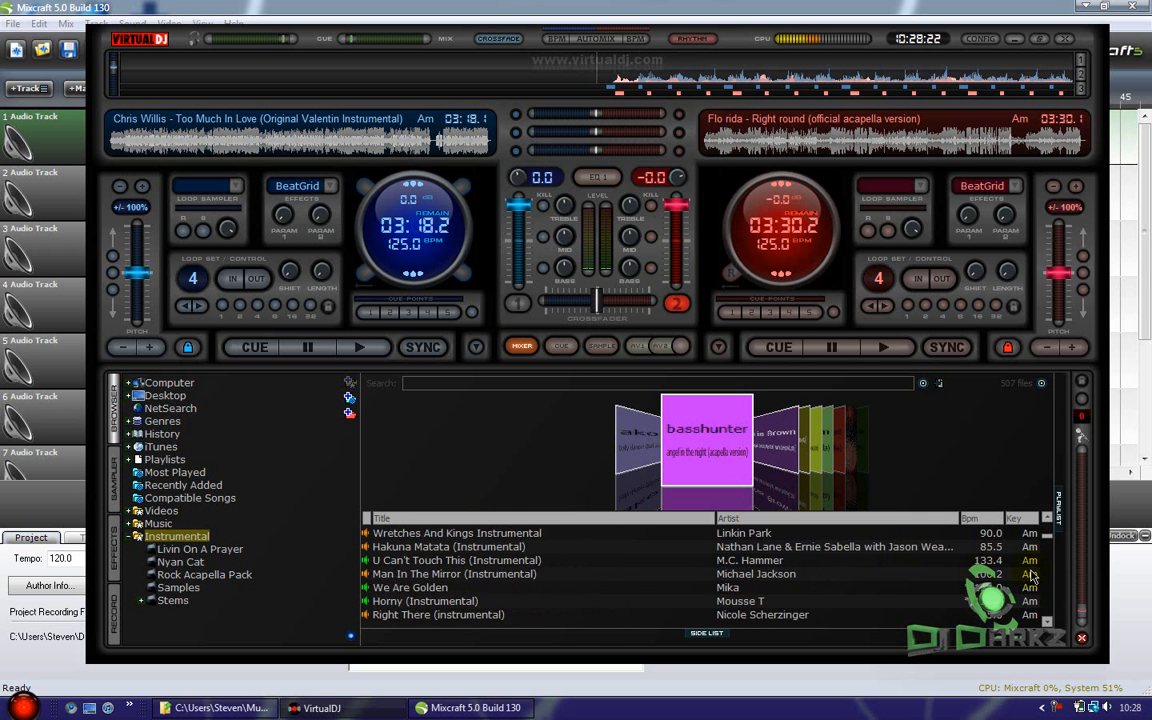
{"action": "scroll", "coordinate": [672, 580], "scroll_direction": "up", "scroll_amount": 10}
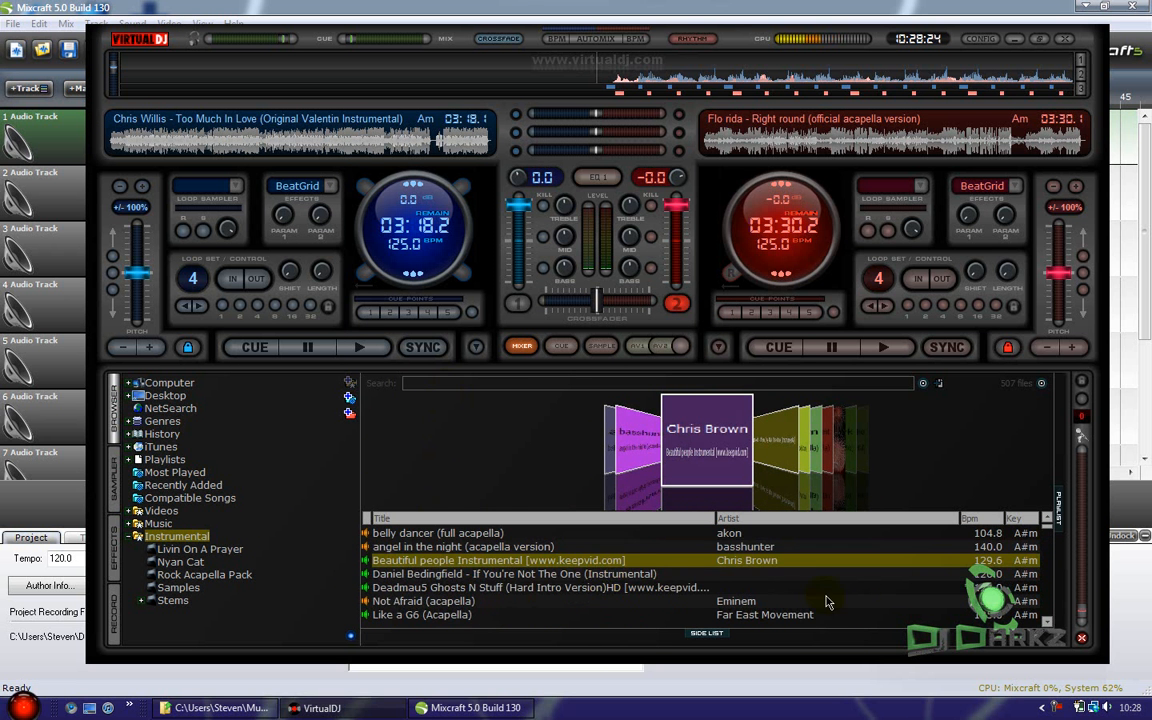
{"action": "scroll", "coordinate": [963, 565], "scroll_direction": "down", "scroll_amount": 2}
Step: Sort the Instrumental song list by title, BPM and finally key, and locate the 125 BPM tracks in Am
{"action": "left_click", "coordinate": [540, 519]}
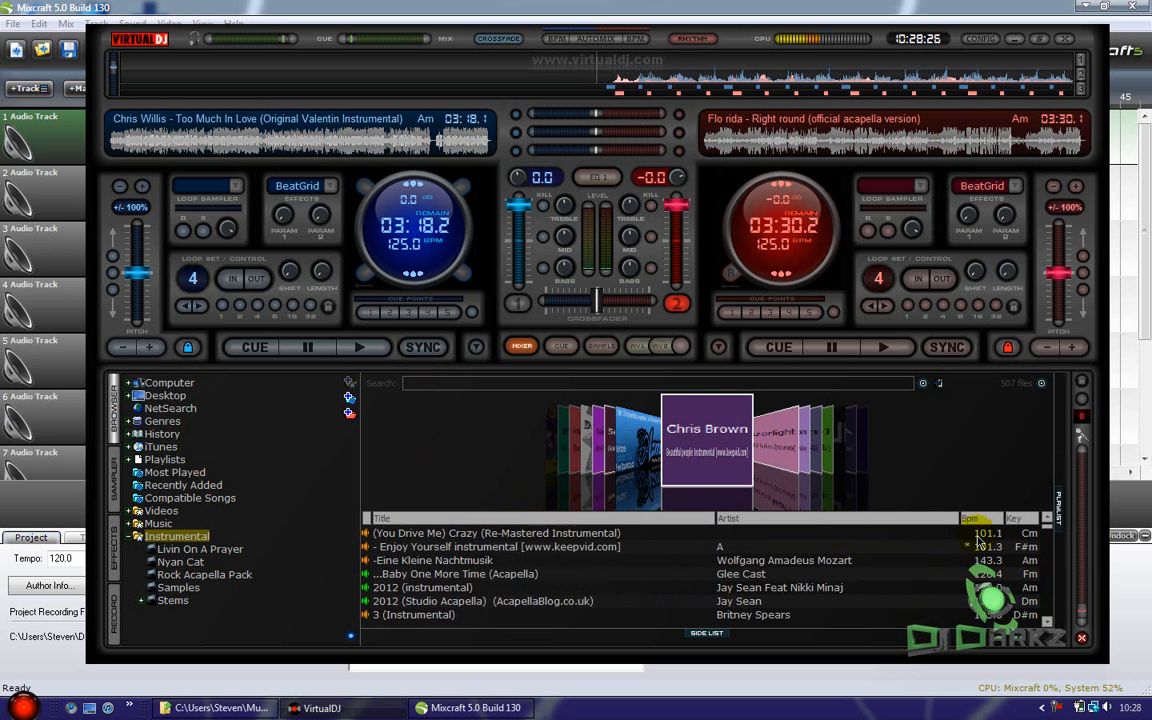
{"action": "scroll", "coordinate": [1033, 574], "scroll_direction": "down", "scroll_amount": 3}
{"action": "scroll", "coordinate": [925, 525], "scroll_direction": "down", "scroll_amount": 8}
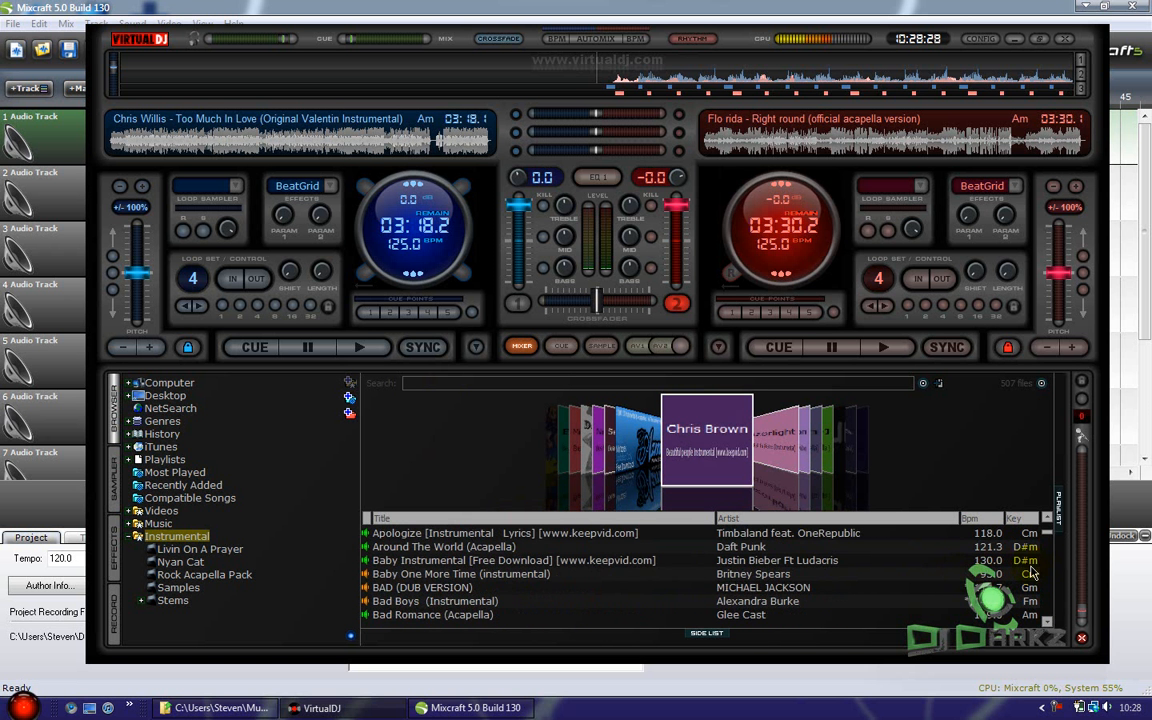
{"action": "left_click", "coordinate": [986, 519]}
{"action": "left_click", "coordinate": [1023, 518]}
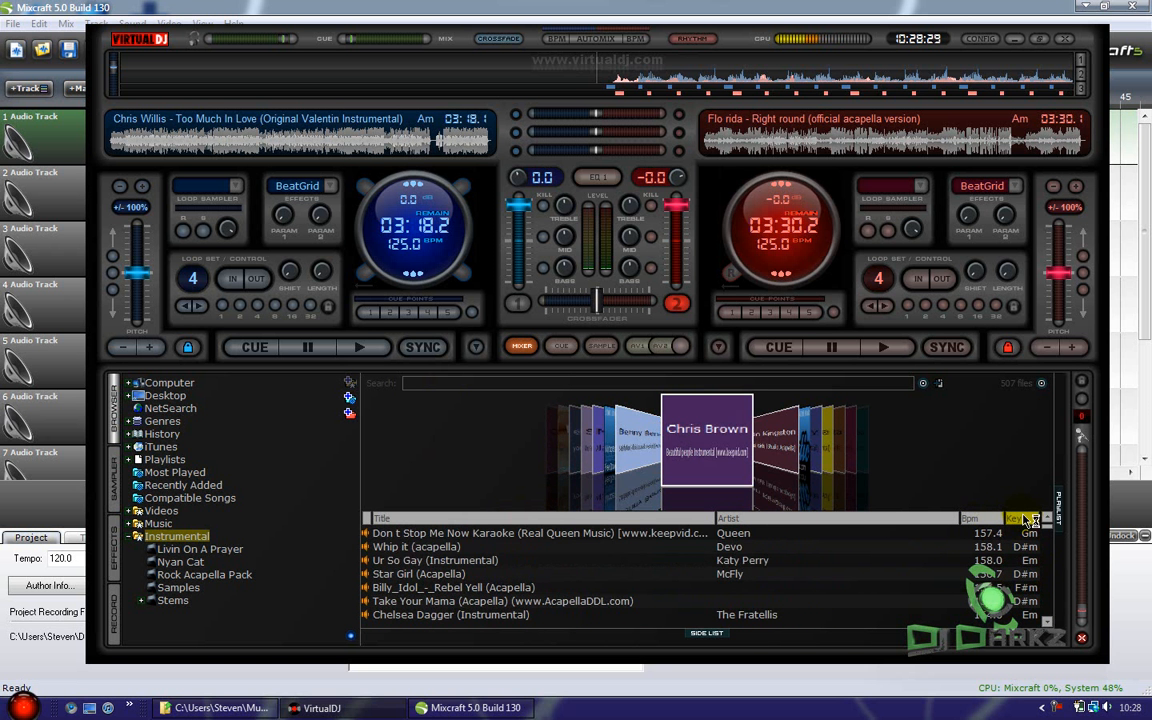
{"action": "left_click", "coordinate": [1023, 519]}
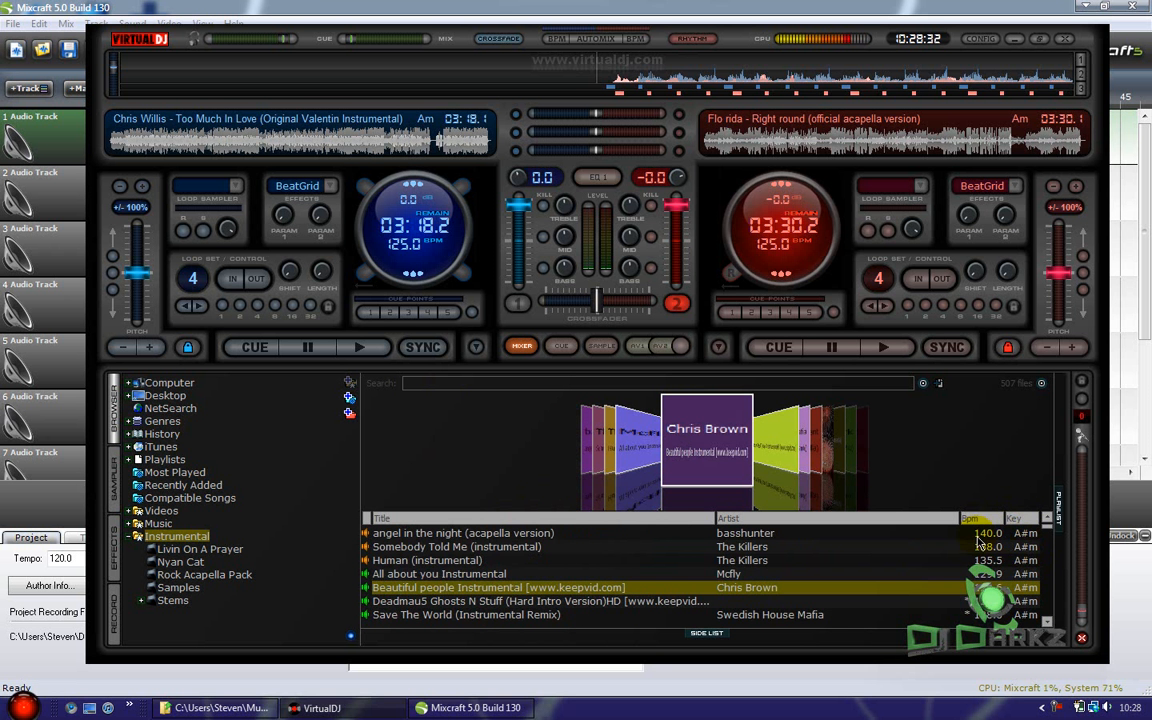
{"action": "scroll", "coordinate": [1000, 572], "scroll_direction": "down", "scroll_amount": 10}
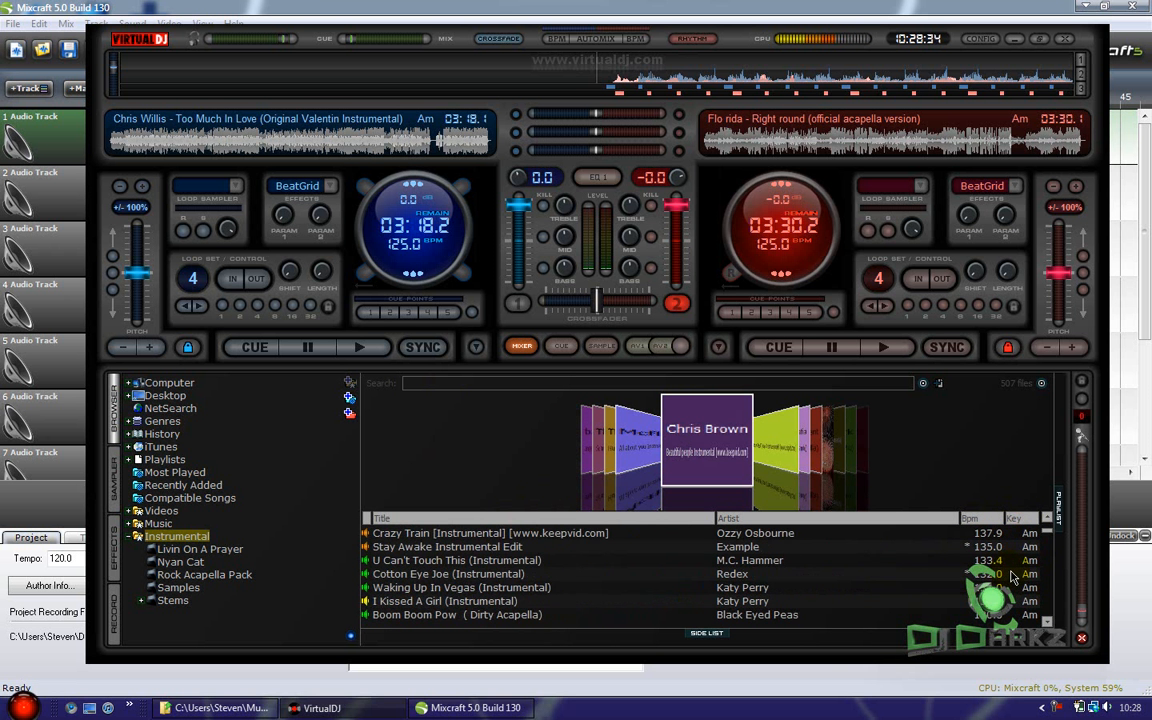
{"action": "scroll", "coordinate": [1000, 578], "scroll_direction": "down", "scroll_amount": 4}
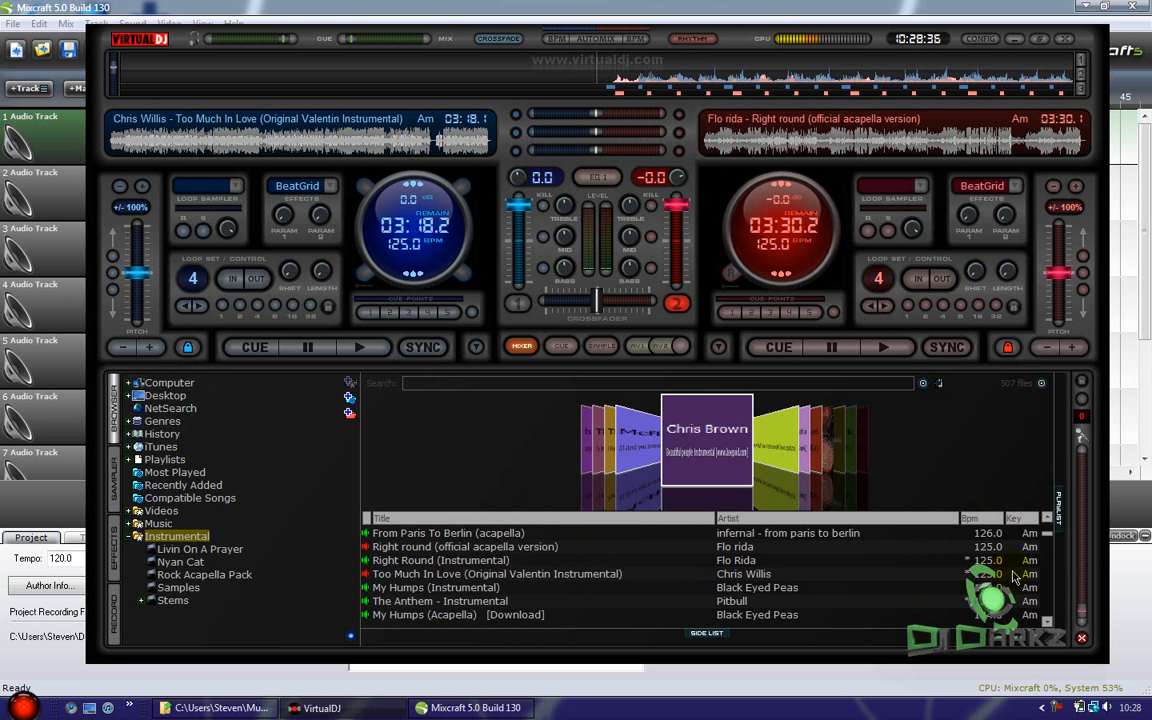
Step: Play Too Much In Love and the Right round acapella together to check their match, jumping ahead in the acapella, and pause both decks
{"action": "left_click", "coordinate": [442, 547]}
{"action": "left_click", "coordinate": [474, 575]}
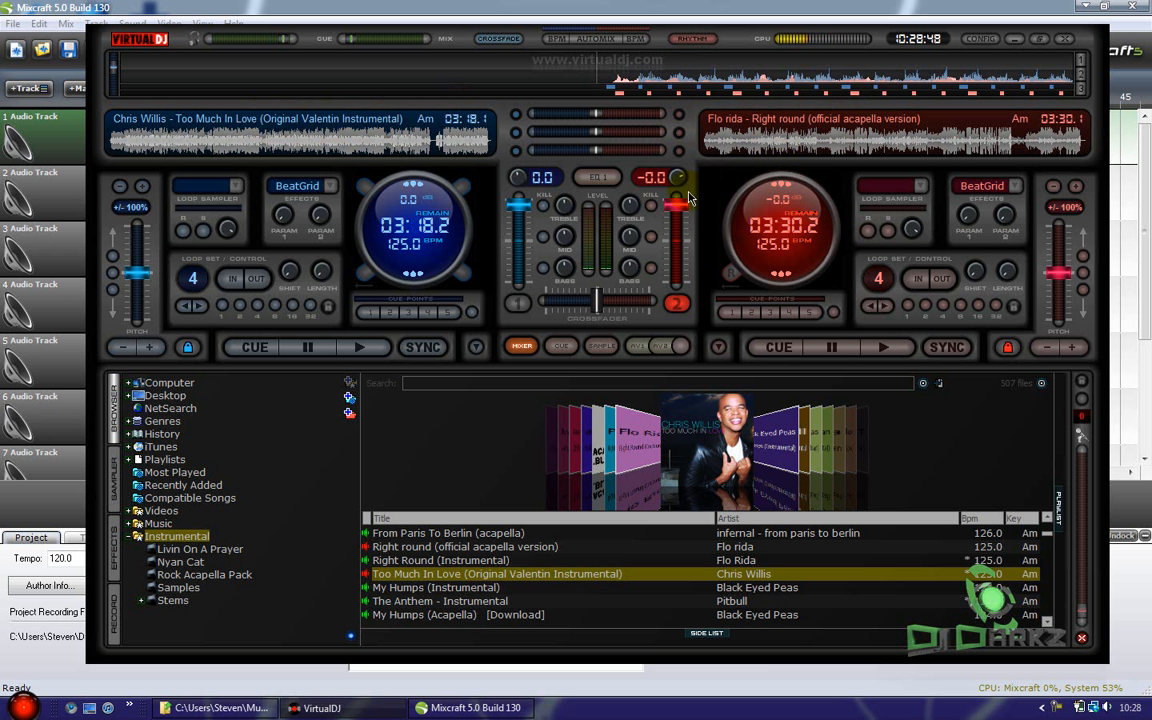
{"action": "left_click", "coordinate": [376, 349]}
{"action": "left_click", "coordinate": [883, 347]}
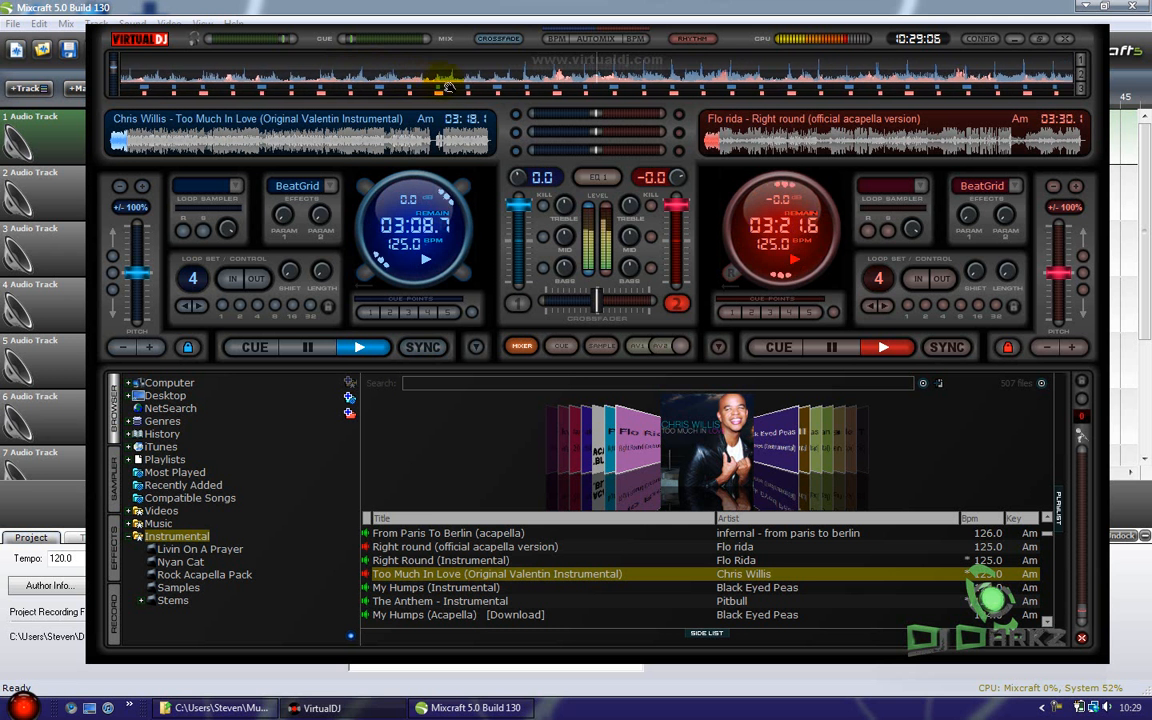
{"action": "left_click", "coordinate": [755, 150]}
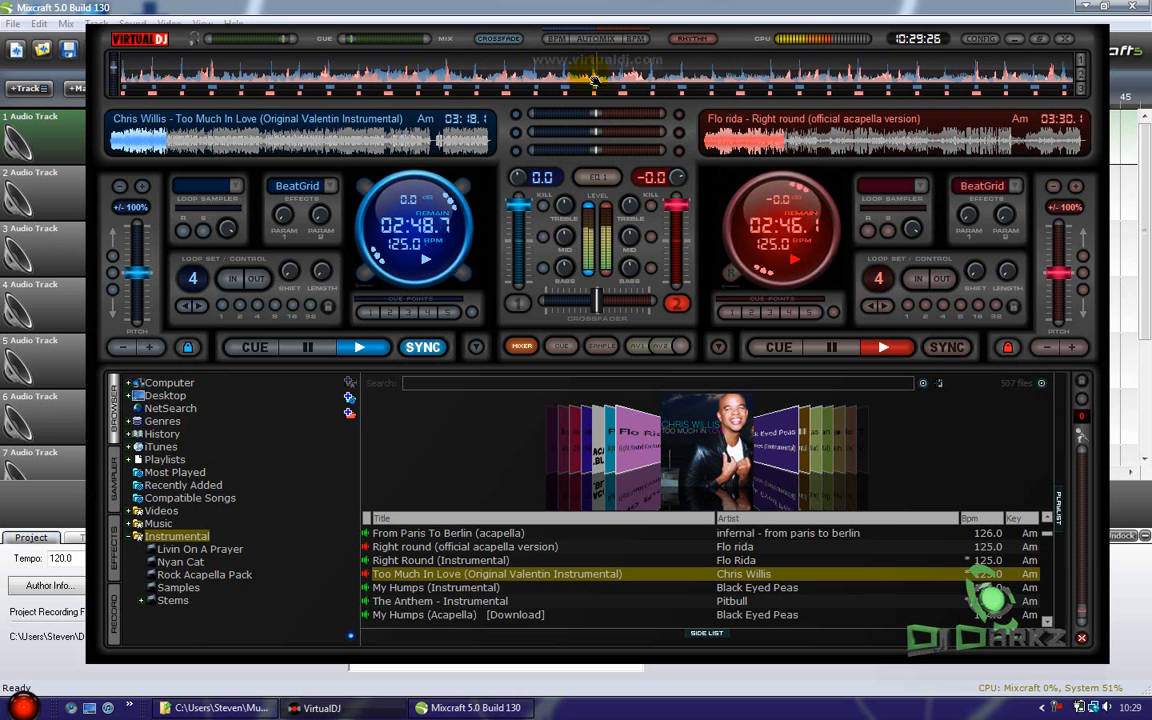
{"action": "left_click", "coordinate": [828, 348]}
{"action": "left_click", "coordinate": [350, 348]}
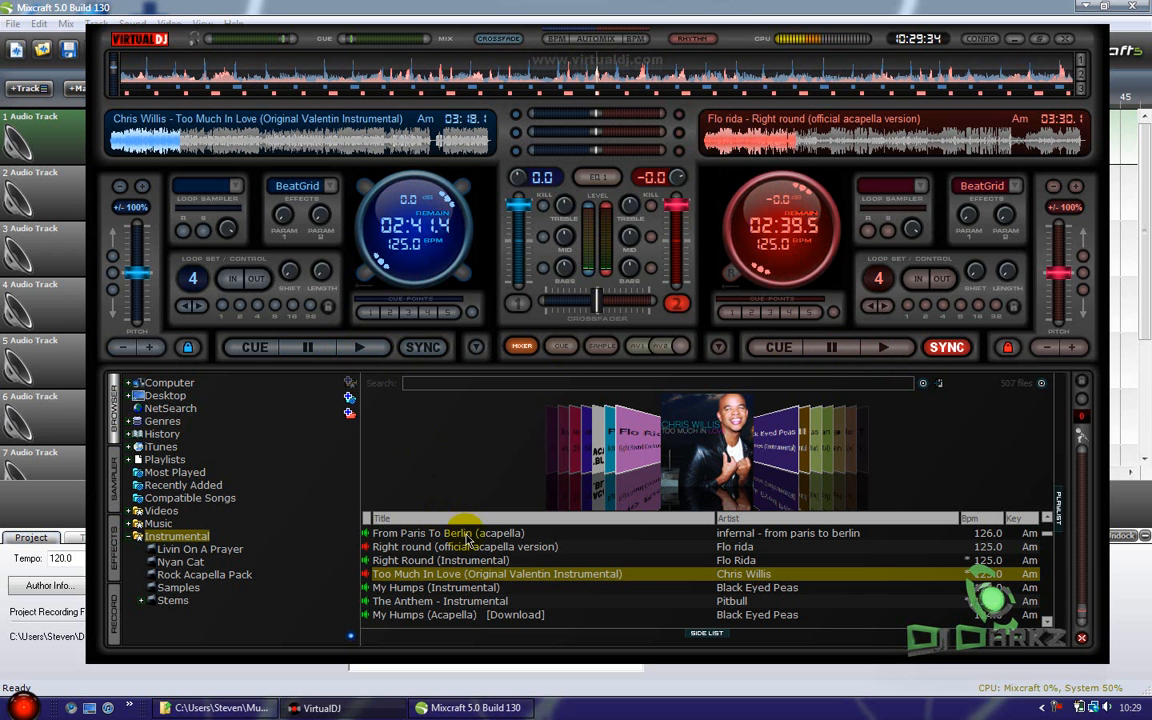
Step: Show the Too Much In Love instrumental file in Explorer and add it to track 1 of the Mixcraft project
{"action": "right_click", "coordinate": [472, 582]}
{"action": "mouse_move", "coordinate": [527, 623]}
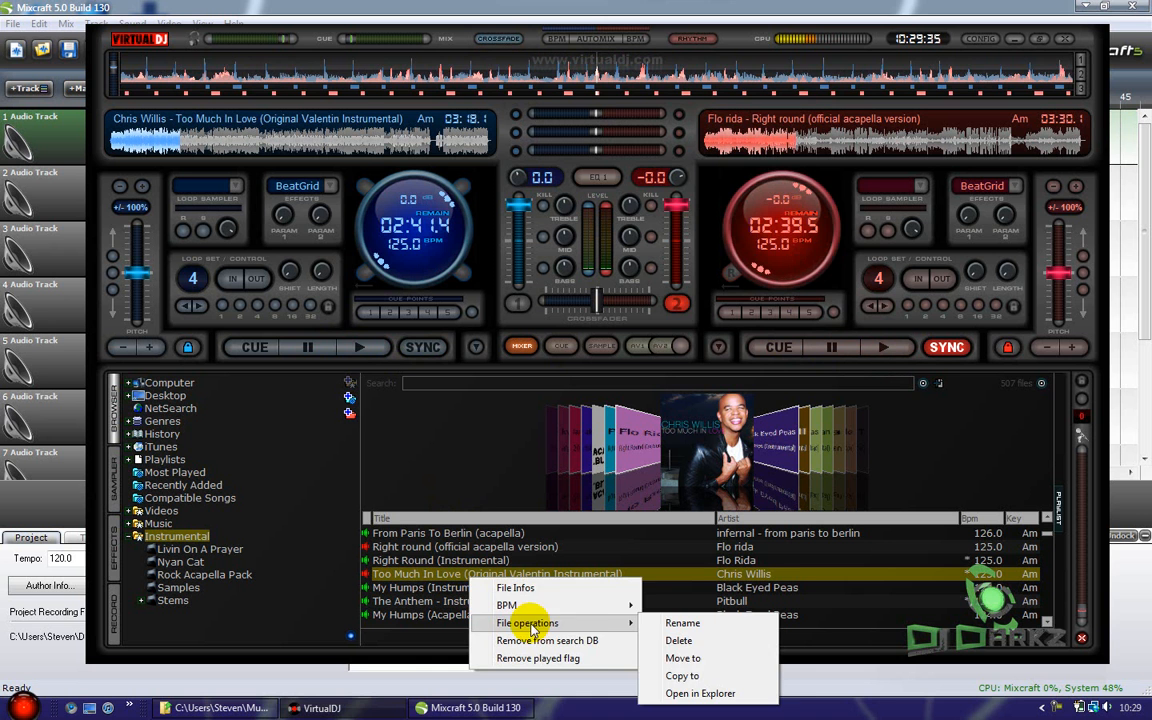
{"action": "left_click", "coordinate": [685, 695]}
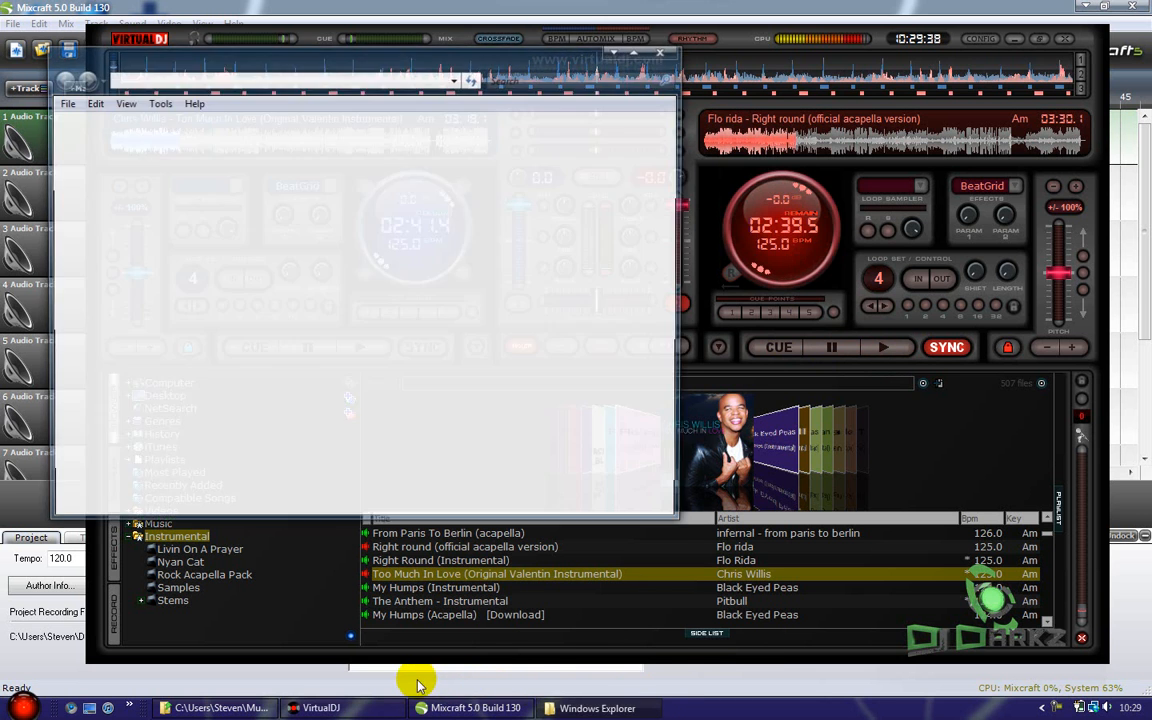
{"action": "left_click", "coordinate": [456, 707]}
{"action": "left_click", "coordinate": [607, 708]}
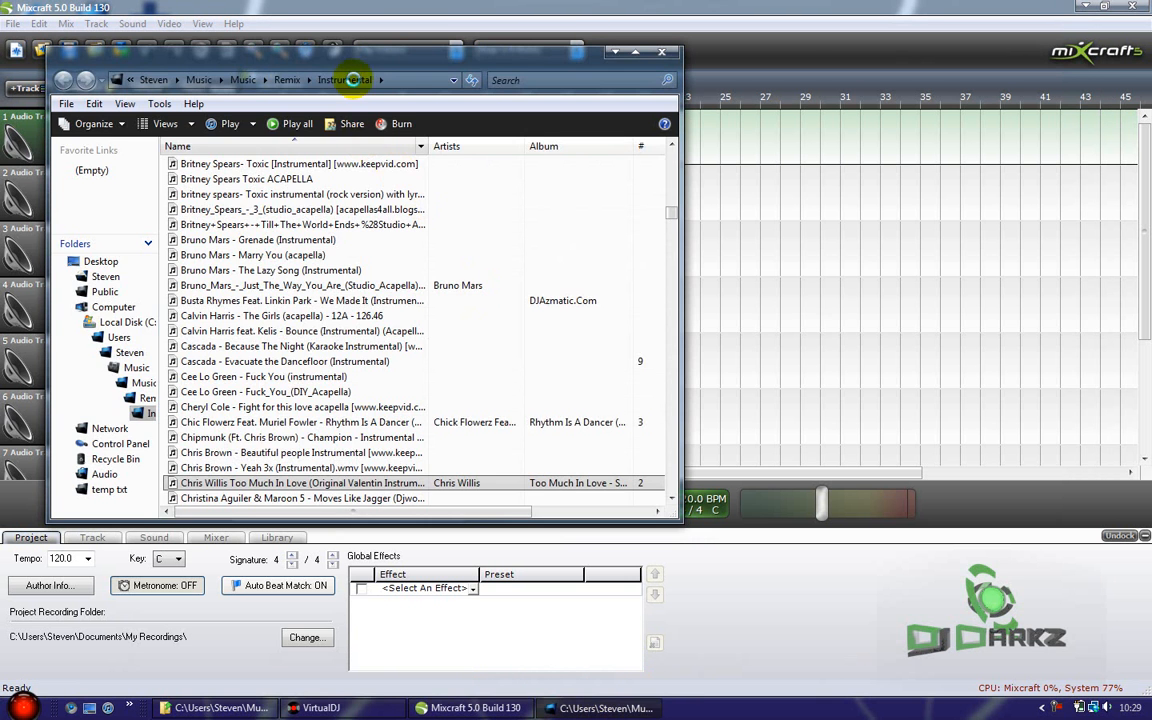
{"action": "left_click_drag", "start_coordinate": [281, 55], "coordinate": [734, 61]}
{"action": "left_click_drag", "start_coordinate": [660, 488], "coordinate": [245, 133]}
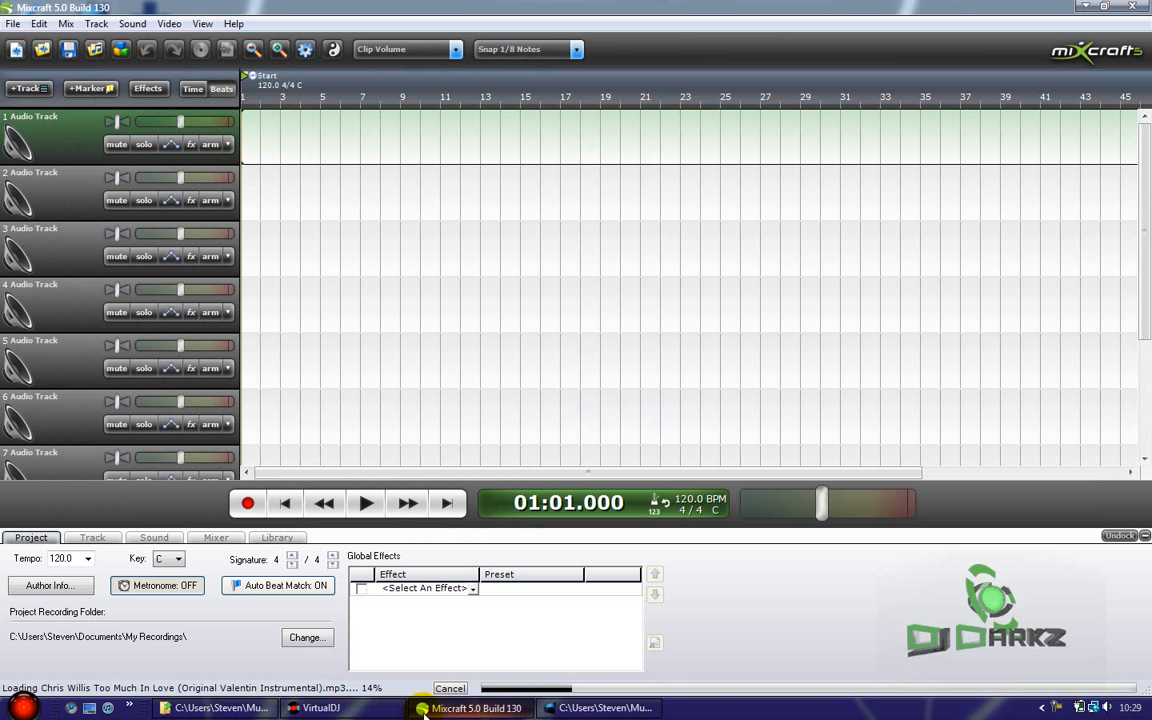
Step: Show the Right round acapella file from VirtualDJ in Explorer and add it to Mixcraft's track 2
{"action": "left_click", "coordinate": [320, 707]}
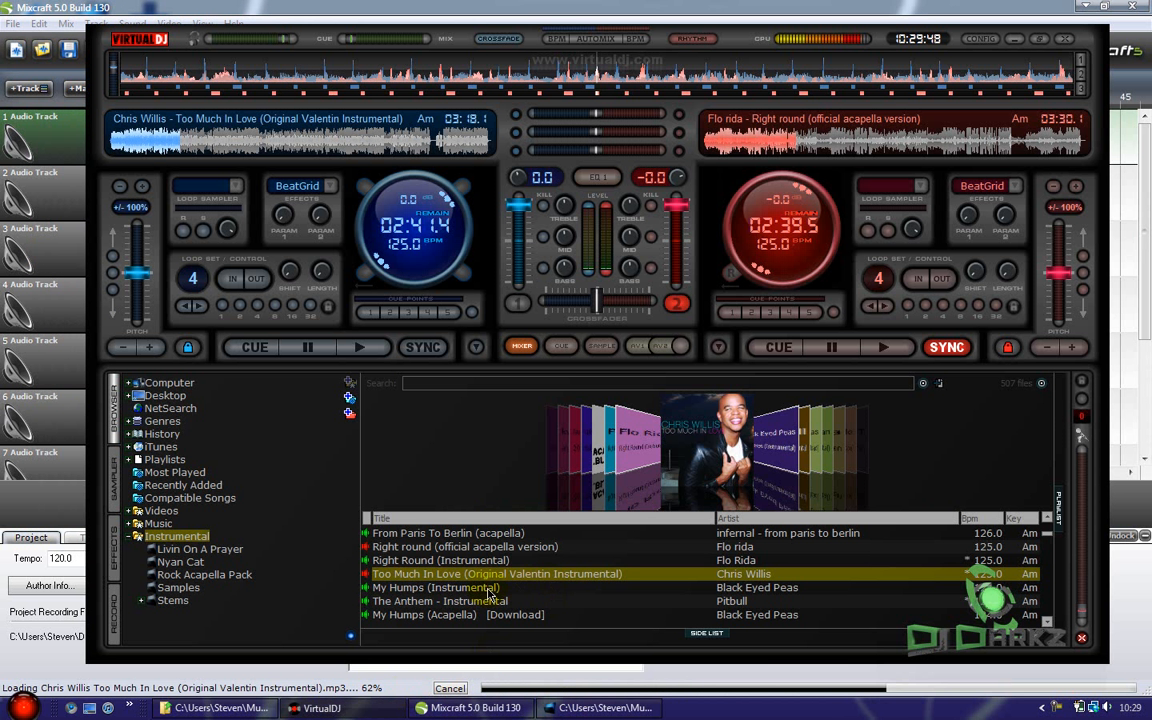
{"action": "right_click", "coordinate": [455, 550]}
{"action": "mouse_move", "coordinate": [517, 593]}
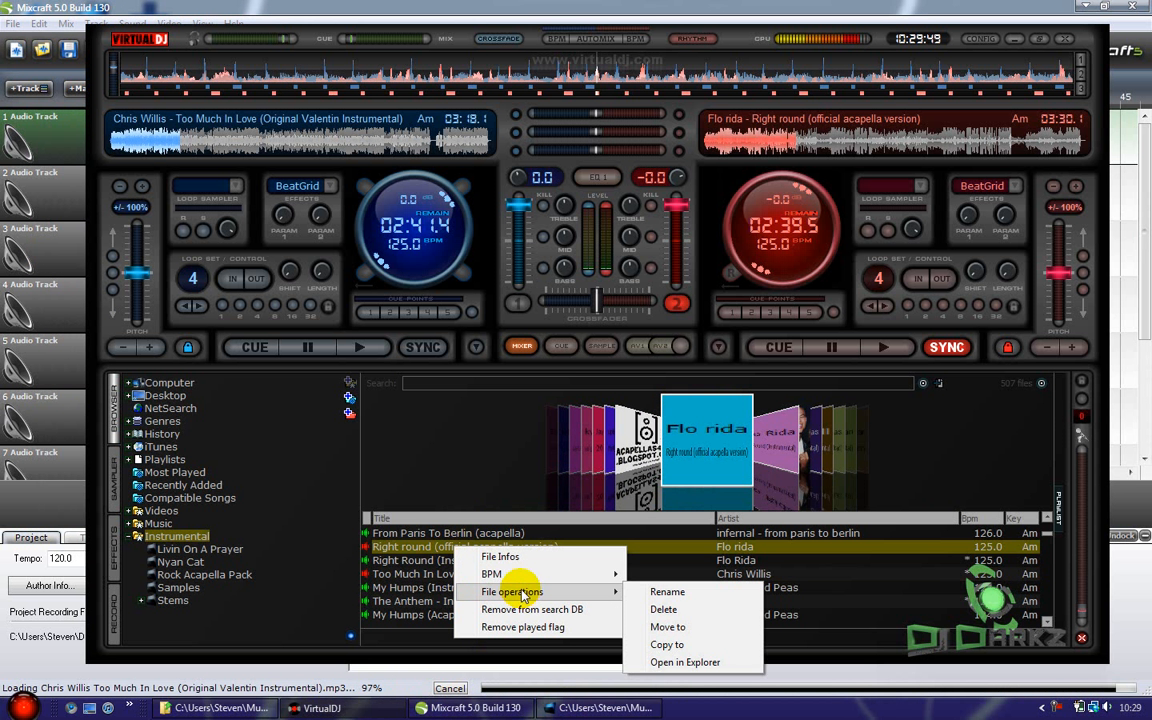
{"action": "left_click", "coordinate": [681, 665]}
{"action": "right_click", "coordinate": [589, 708]}
{"action": "left_click", "coordinate": [591, 704]}
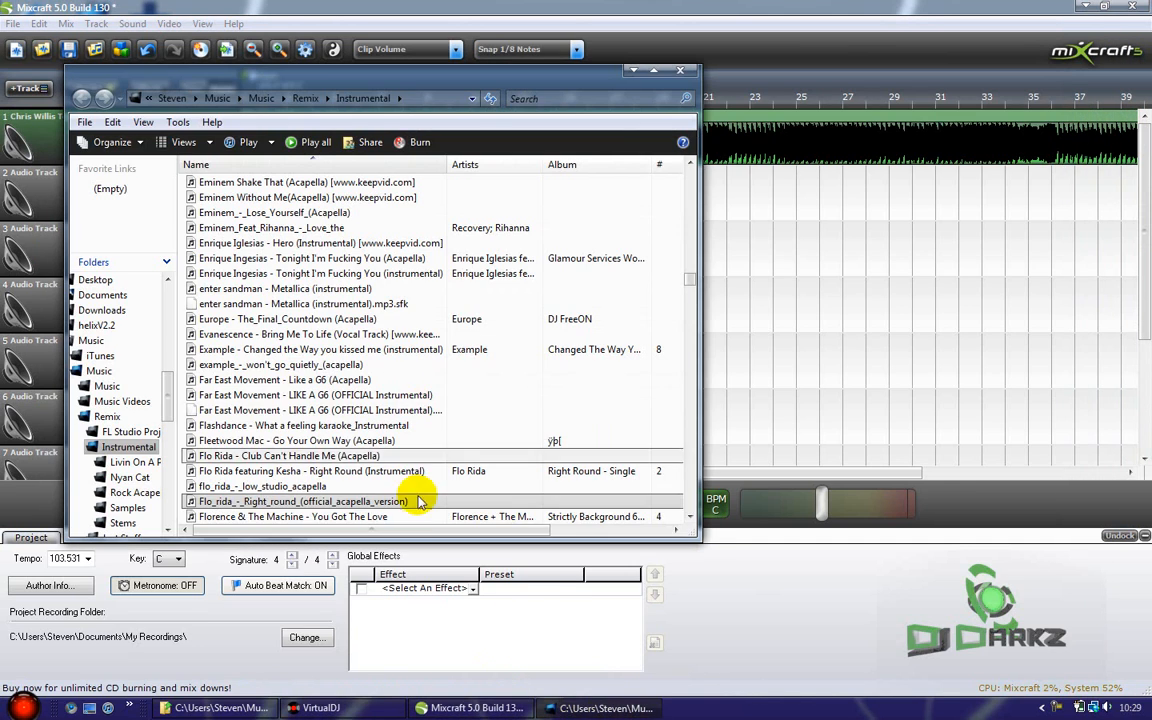
{"action": "left_click_drag", "start_coordinate": [372, 510], "coordinate": [800, 283]}
{"action": "left_click_drag", "start_coordinate": [716, 188], "coordinate": [712, 180]}
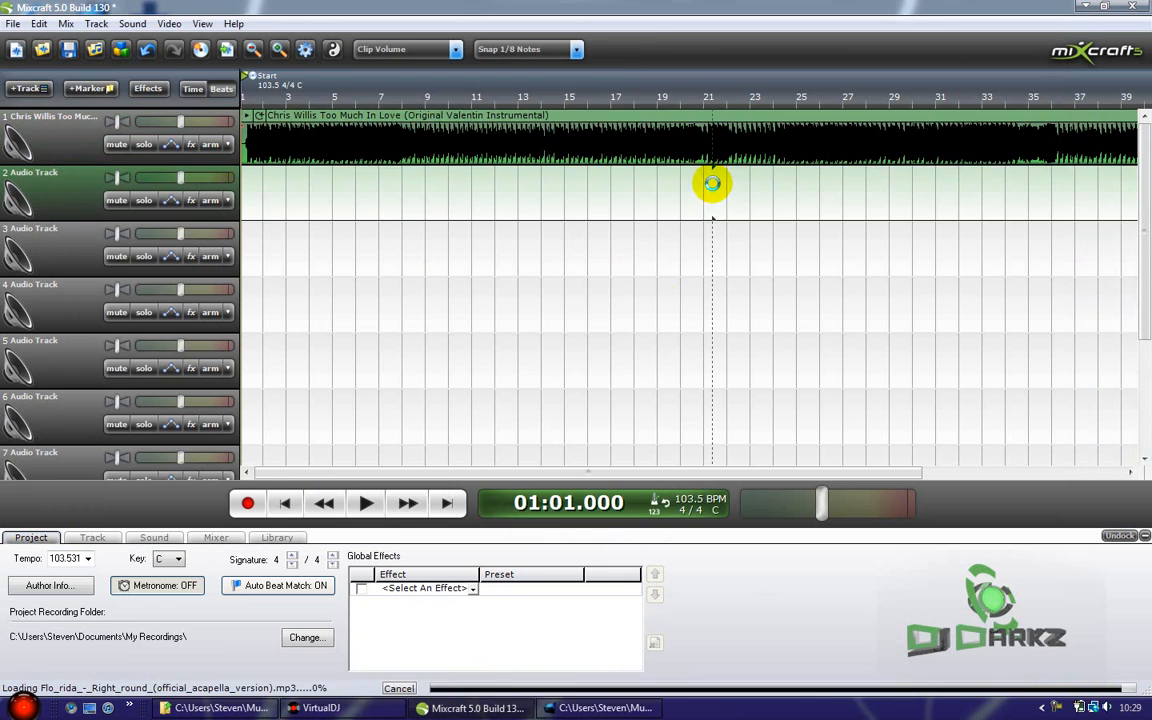
Step: Close the Explorer window and move the Right round acapella clip to the start of track 2
{"action": "right_click", "coordinate": [625, 708]}
{"action": "left_click", "coordinate": [640, 699]}
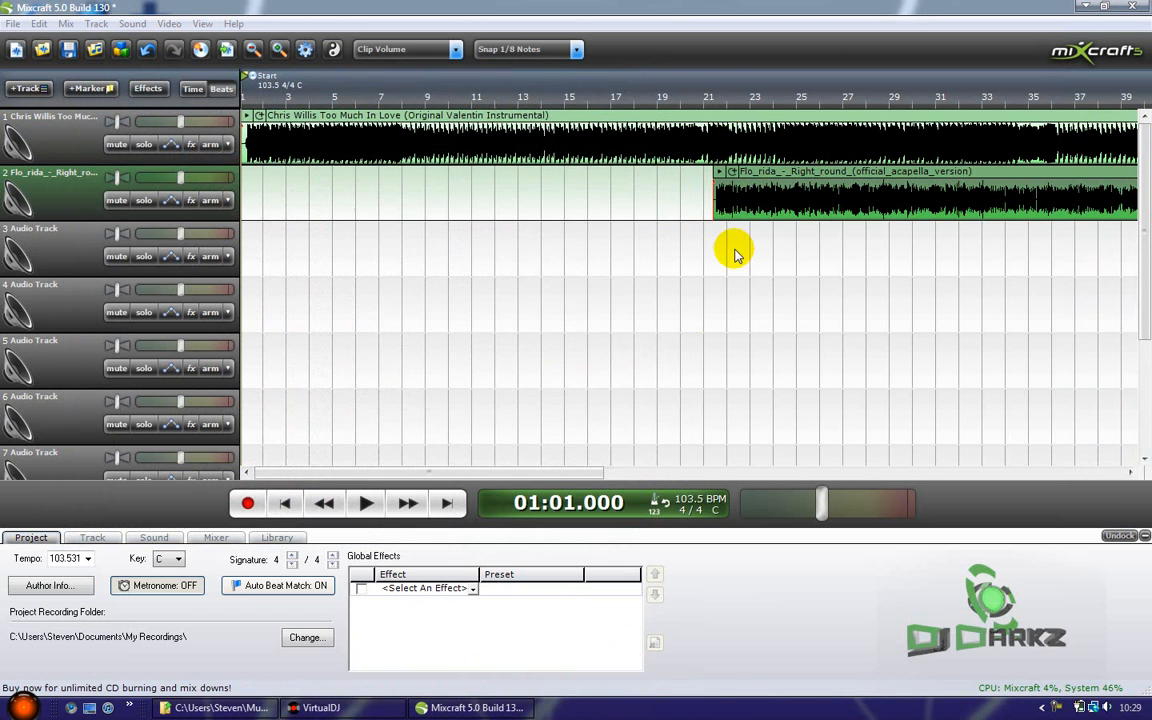
{"action": "left_click_drag", "start_coordinate": [779, 183], "coordinate": [309, 175]}
{"action": "scroll", "coordinate": [489, 195], "scroll_direction": "down", "scroll_amount": 2}
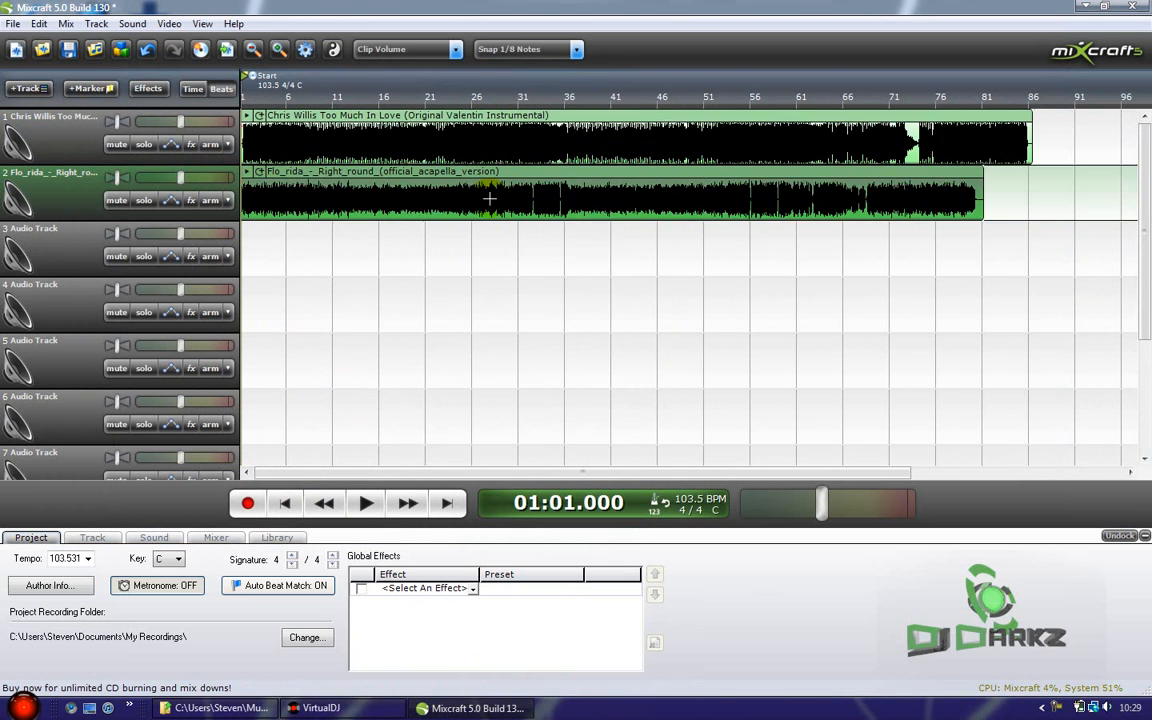
Step: Check the Too Much In Love instrumental's key in VirtualDJ and set its Mixcraft clip key to A
{"action": "left_click", "coordinate": [357, 116]}
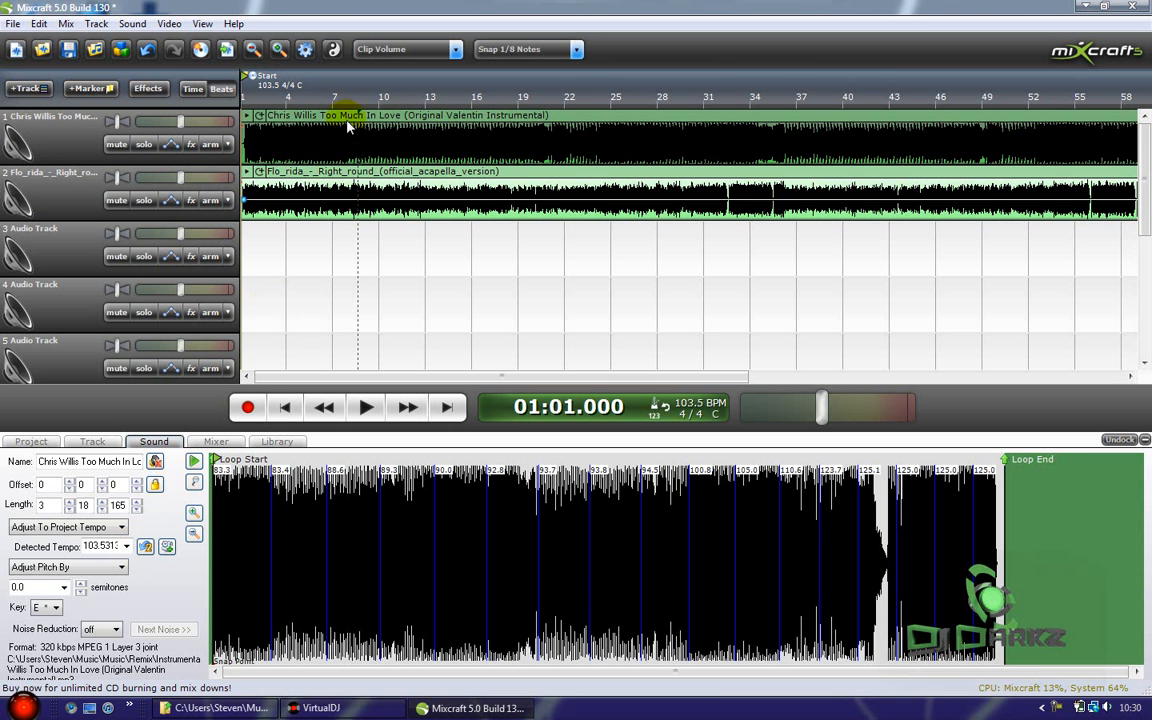
{"action": "left_click", "coordinate": [372, 120]}
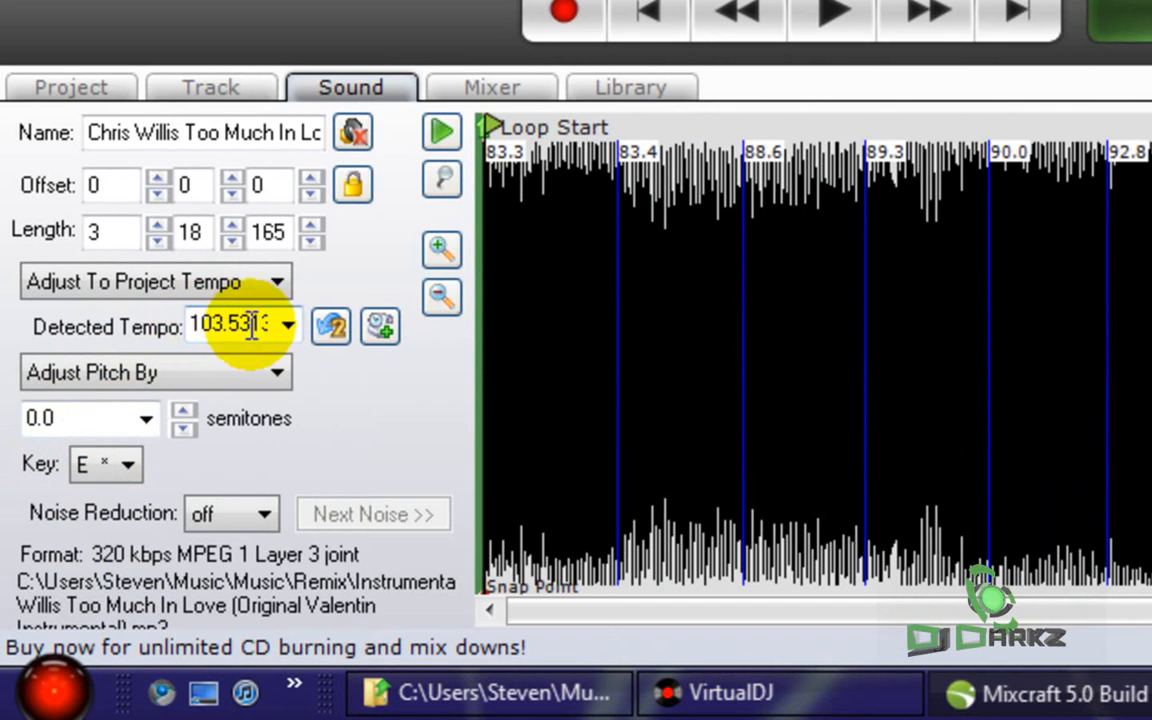
{"action": "left_click", "coordinate": [700, 692]}
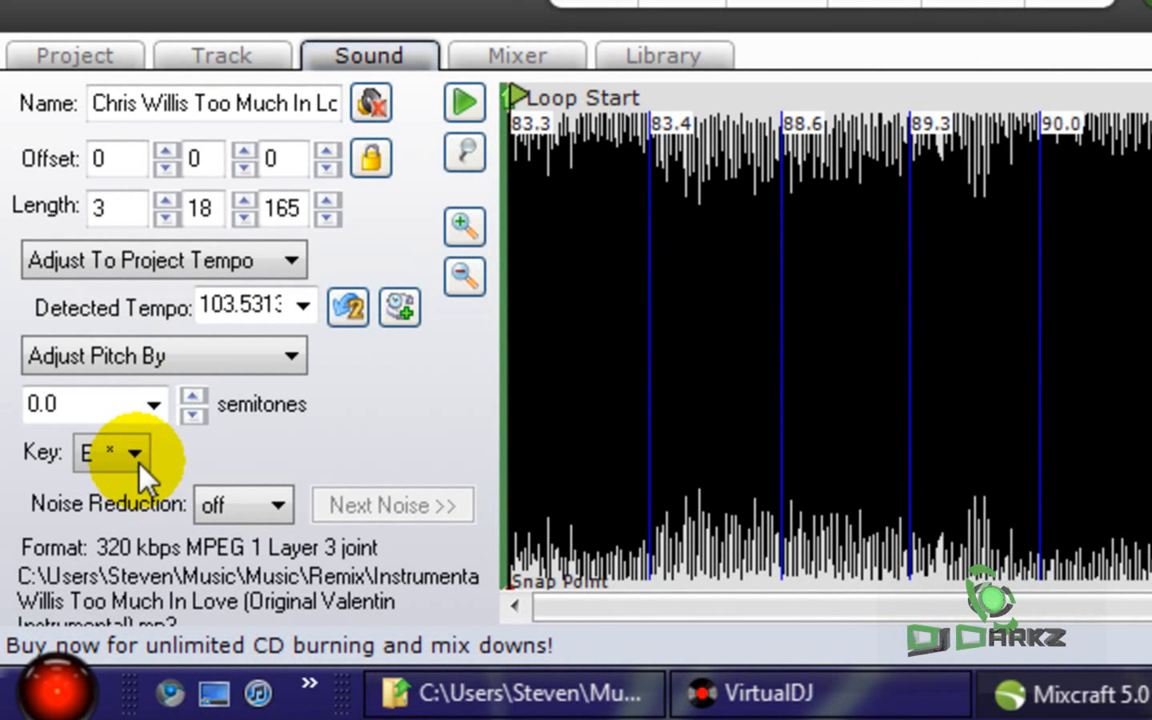
{"action": "left_click", "coordinate": [57, 607]}
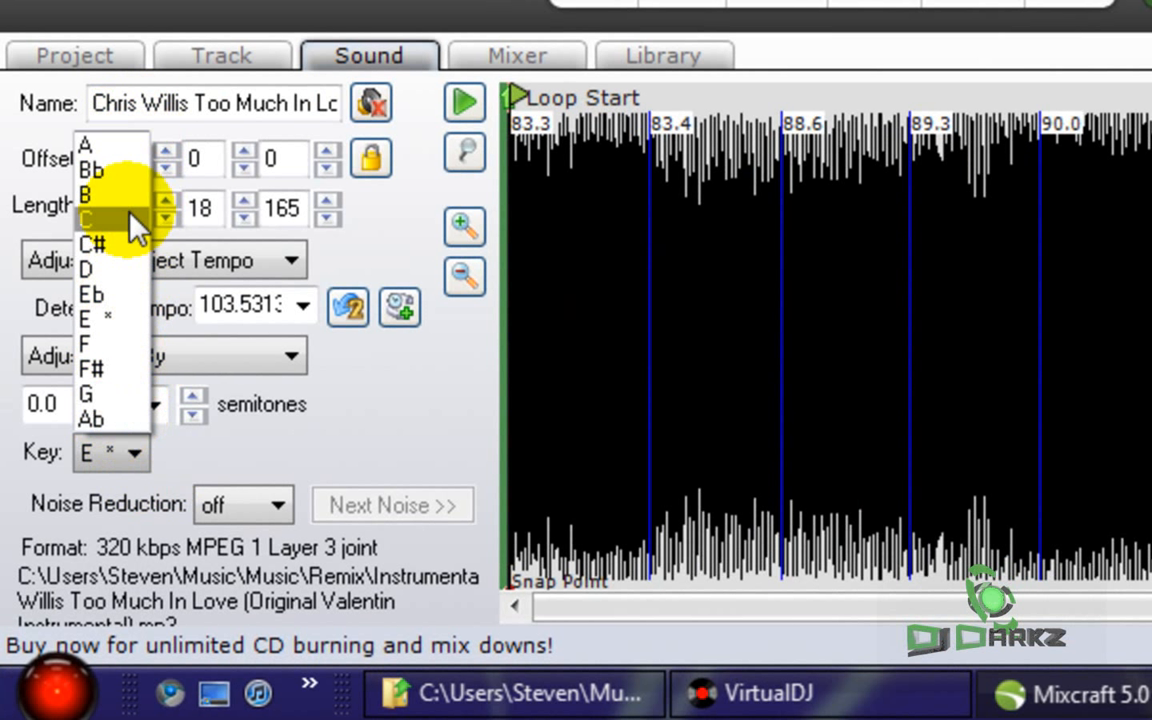
{"action": "left_click", "coordinate": [104, 142]}
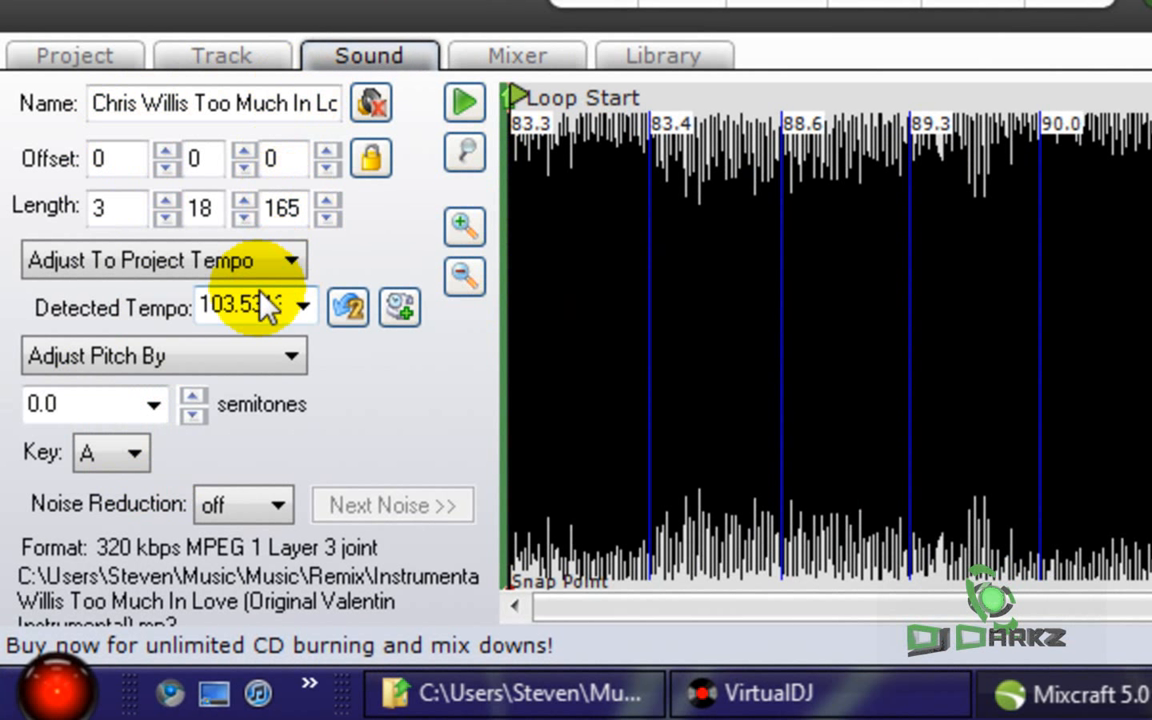
Step: Check the instrumental's BPM in VirtualDJ and set the clip's detected tempo to 125 in Mixcraft
{"action": "left_click", "coordinate": [750, 692]}
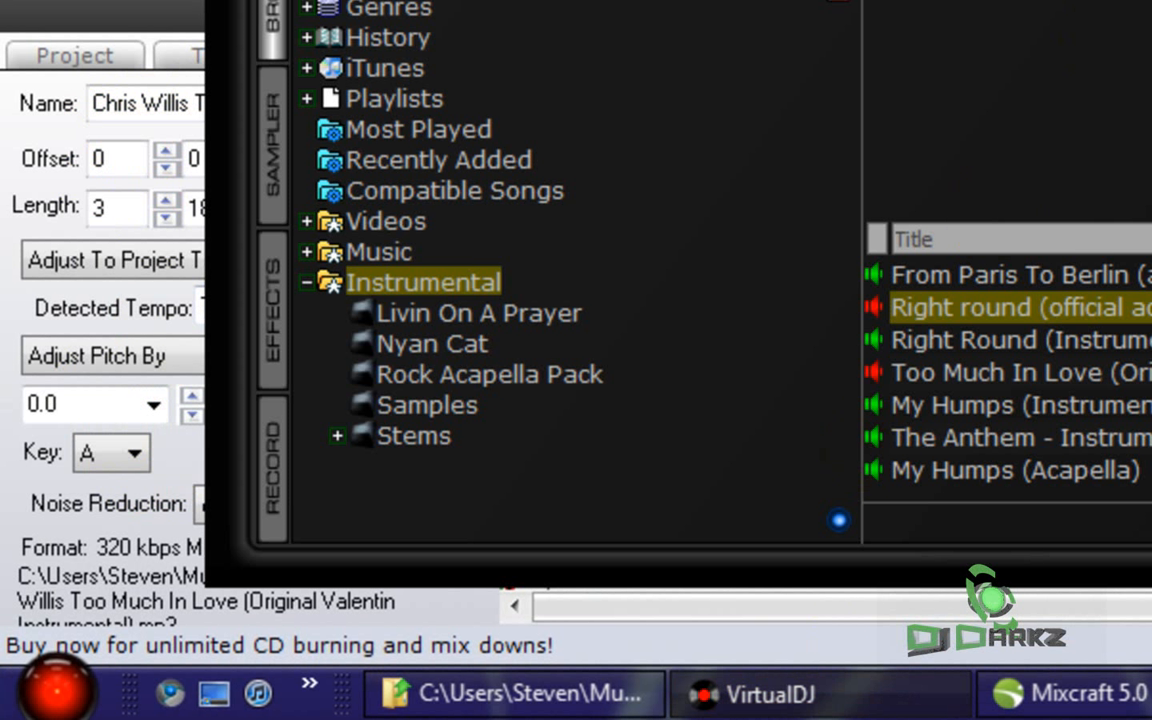
{"action": "left_click", "coordinate": [77, 310]}
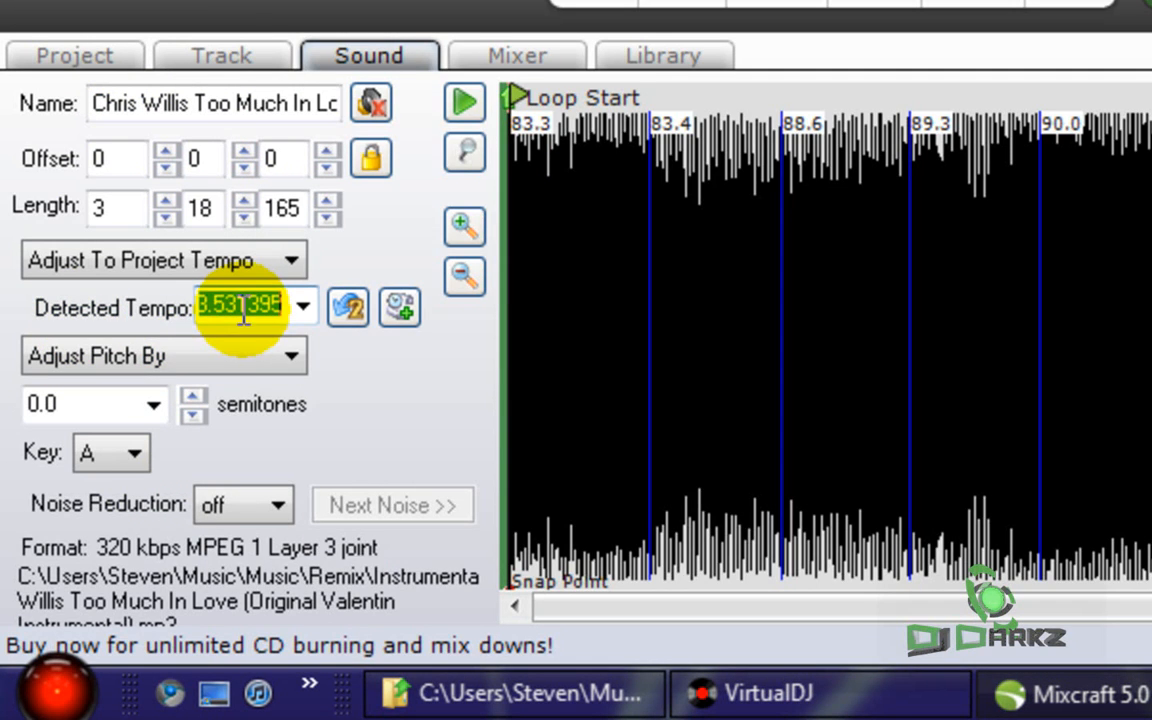
{"action": "type", "text": "125"}
{"action": "key", "text": "Return"}
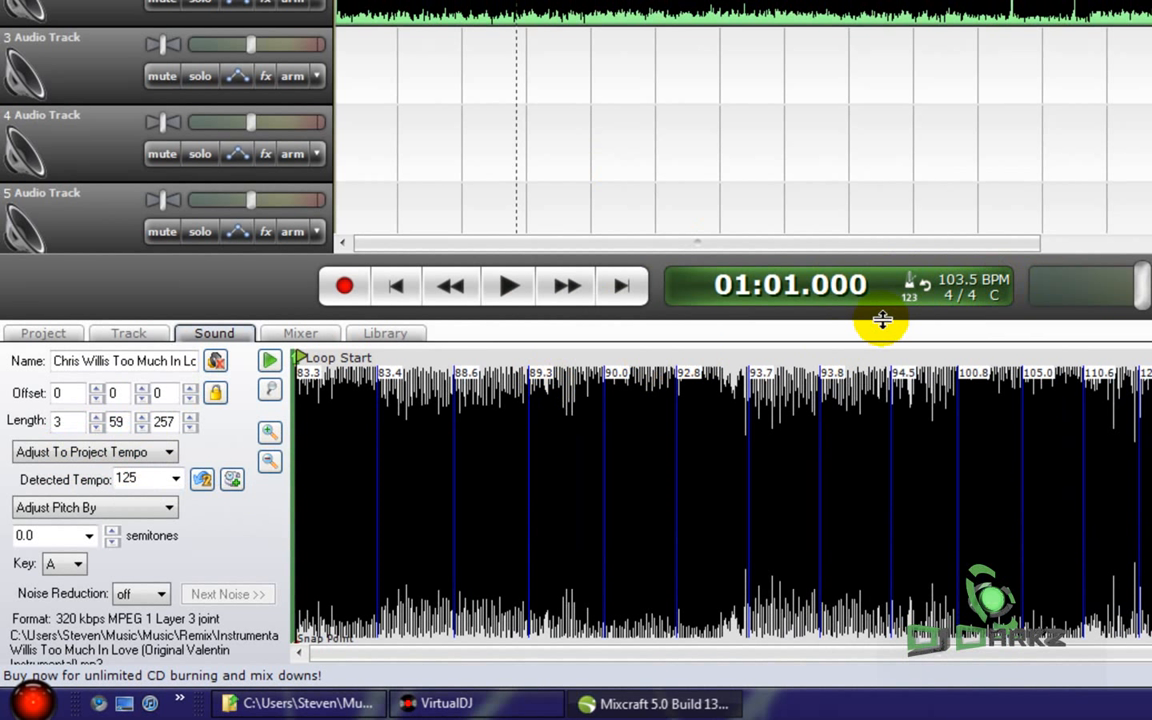
Step: Set the project's Start marker to a tempo of 125 and key A
{"action": "left_click", "coordinate": [983, 293]}
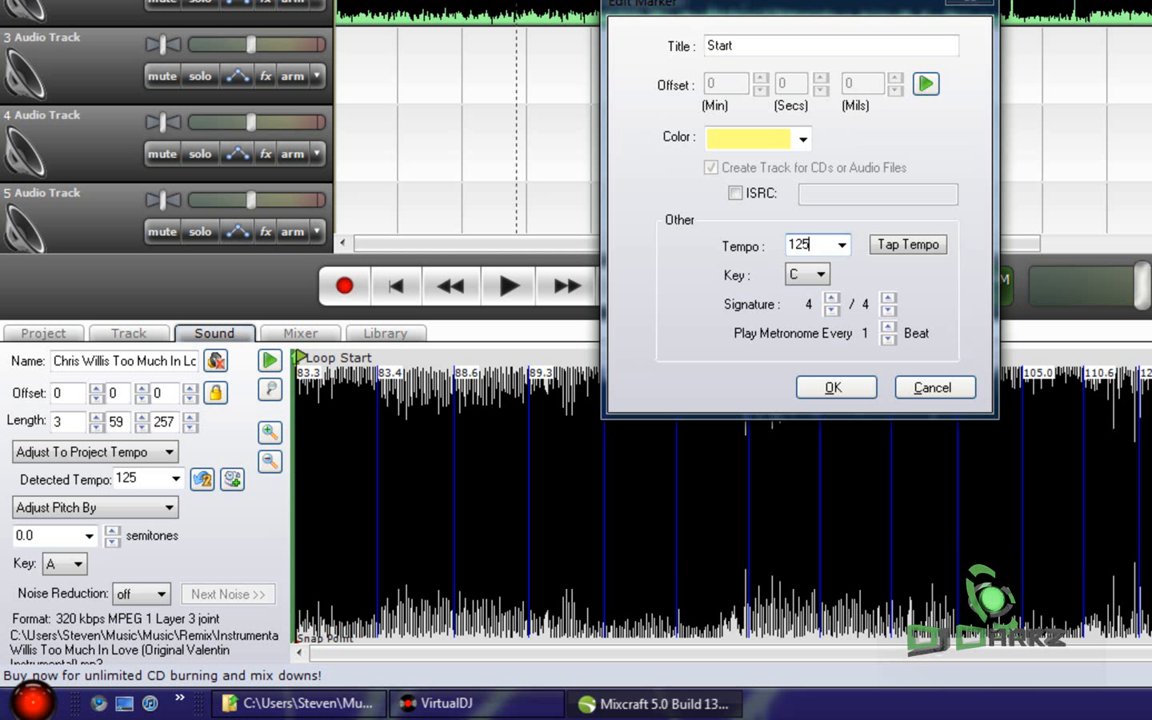
{"action": "left_click", "coordinate": [820, 274]}
{"action": "left_click", "coordinate": [812, 293]}
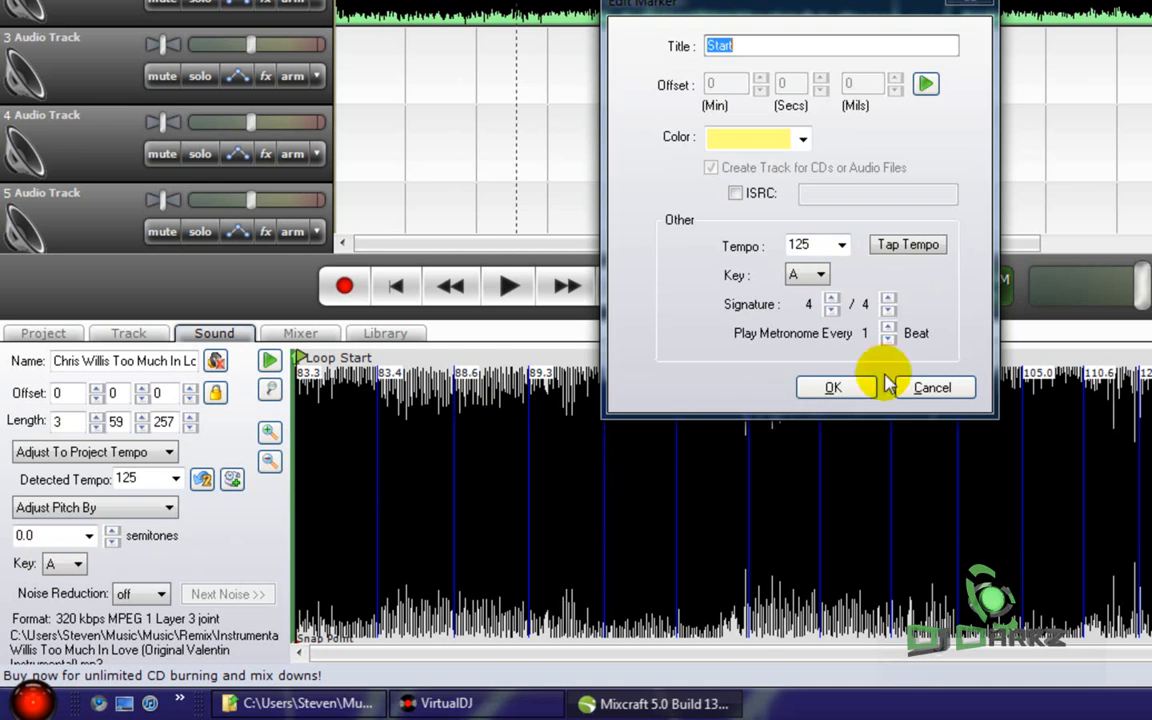
{"action": "left_click", "coordinate": [834, 387]}
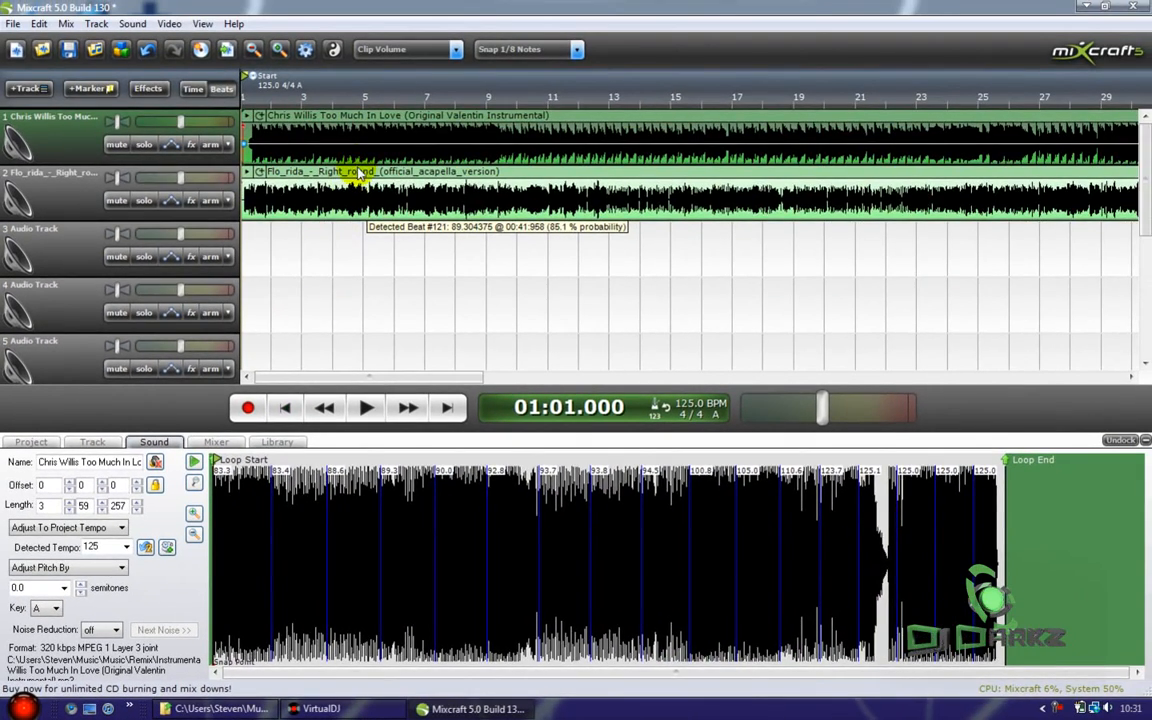
Step: Check the Right round acapella's key and BPM in VirtualDJ and set its clip's detected tempo to 125 in Mixcraft
{"action": "left_click", "coordinate": [356, 174]}
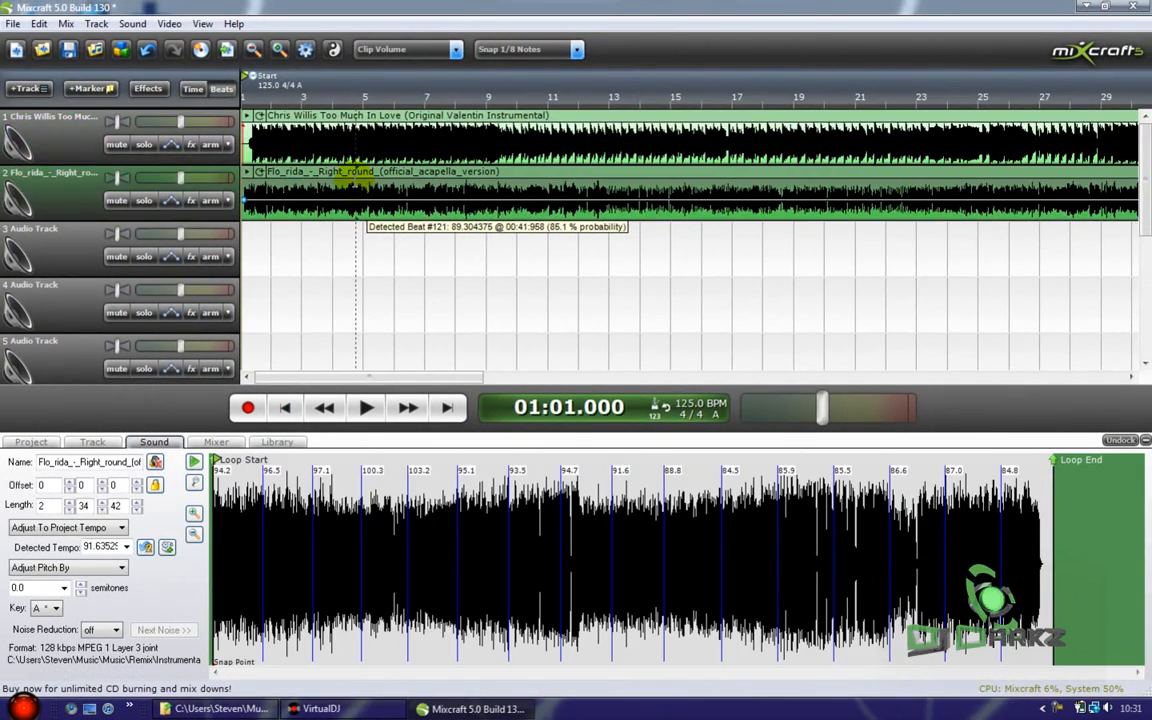
{"action": "left_click", "coordinate": [318, 708]}
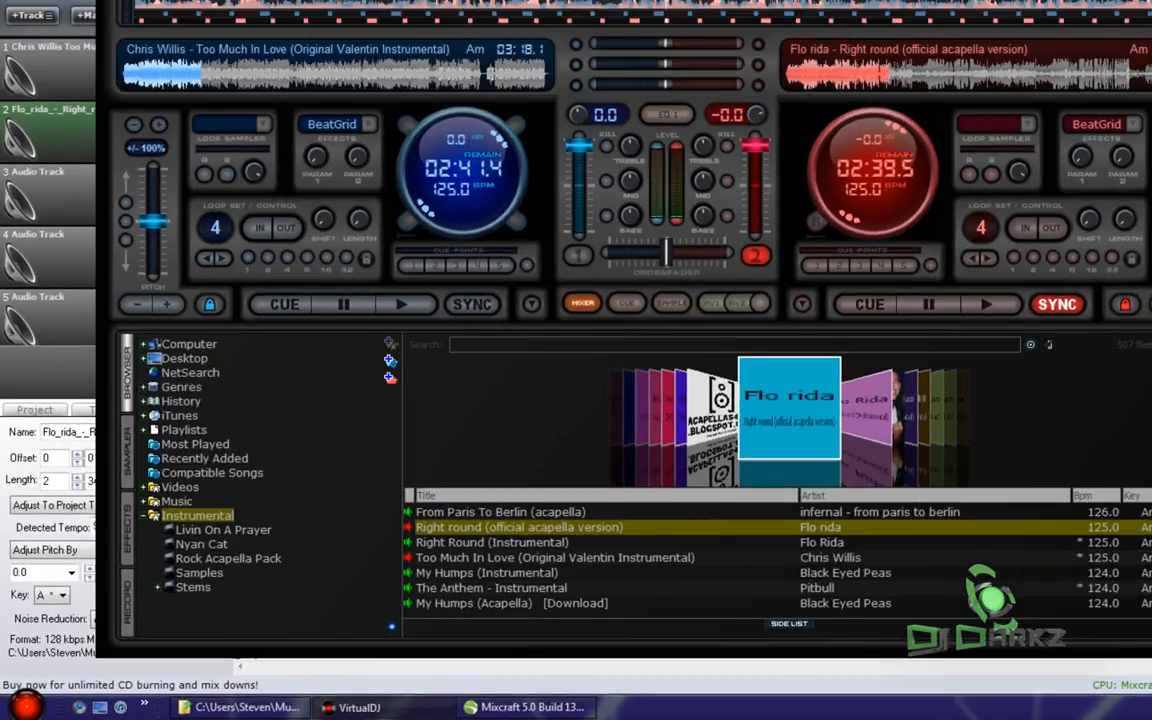
{"action": "left_click", "coordinate": [318, 708]}
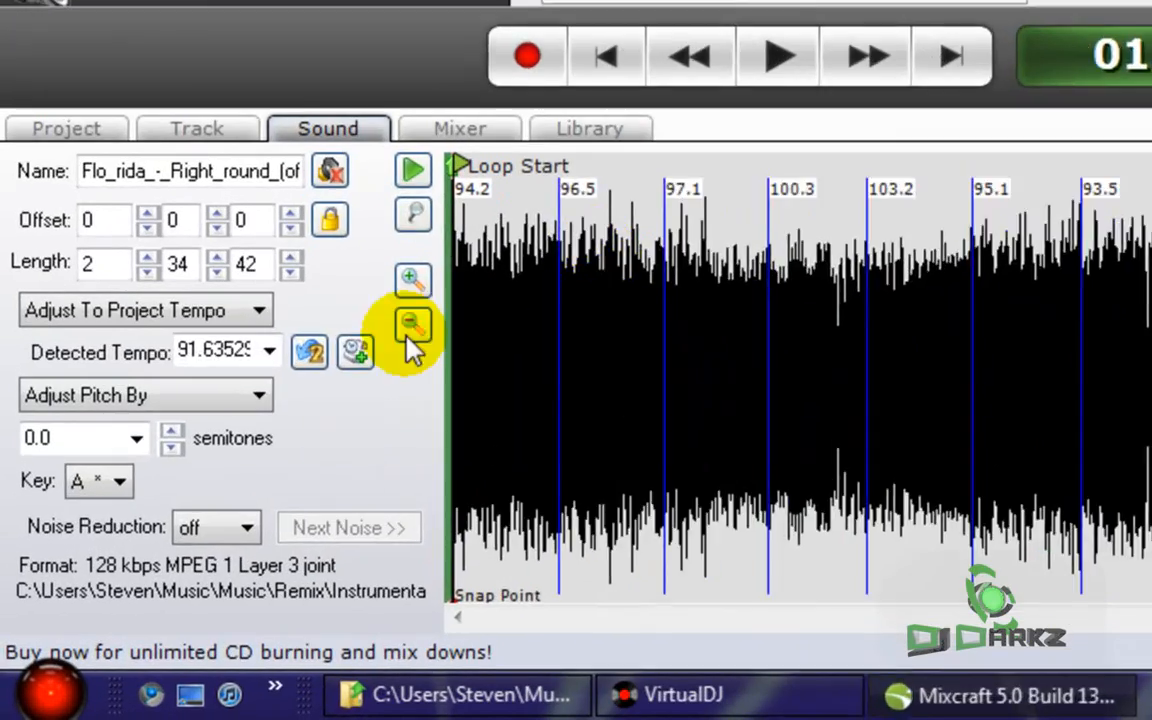
{"action": "double_click", "coordinate": [111, 547]}
{"action": "type", "text": "125"}
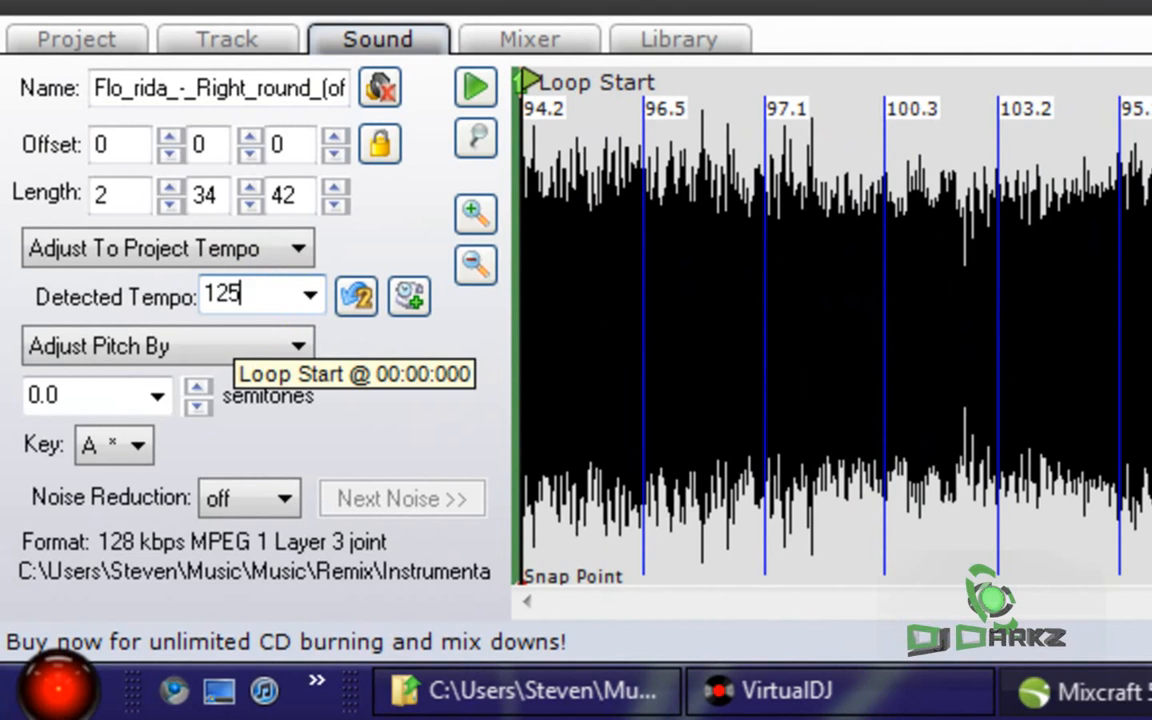
{"action": "left_click", "coordinate": [125, 452]}
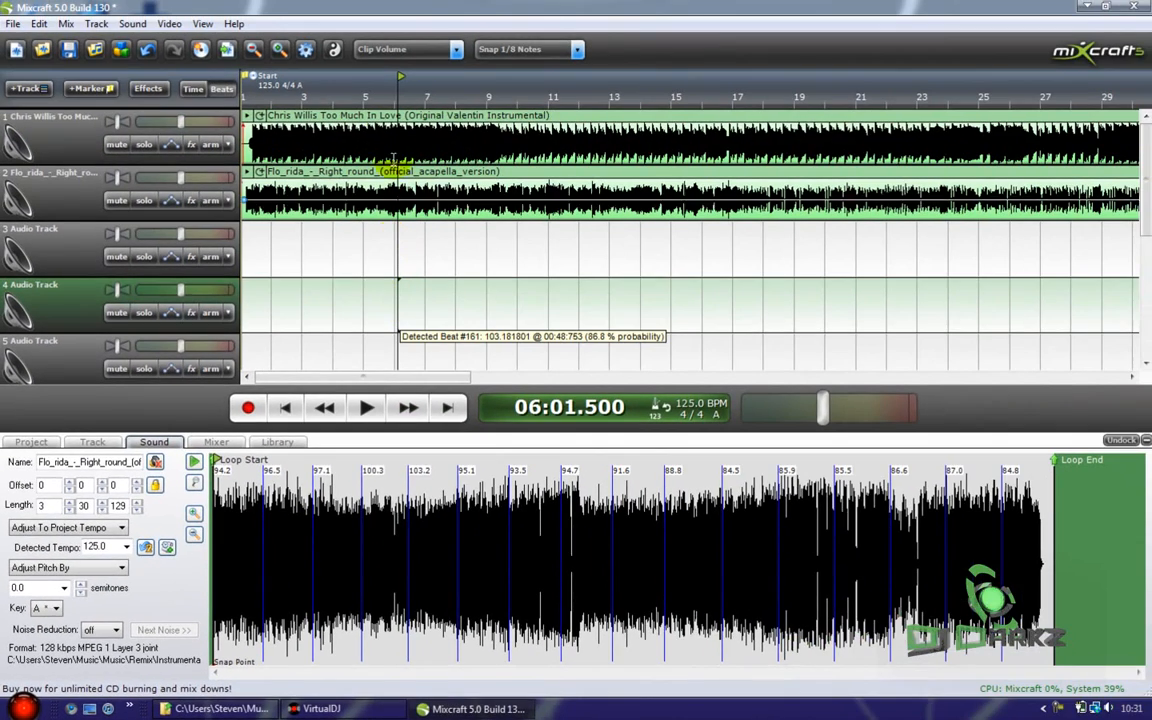
Step: Set the Right round acapella clip's pitch handling to Adjust To Project Key
{"action": "left_click", "coordinate": [345, 116]}
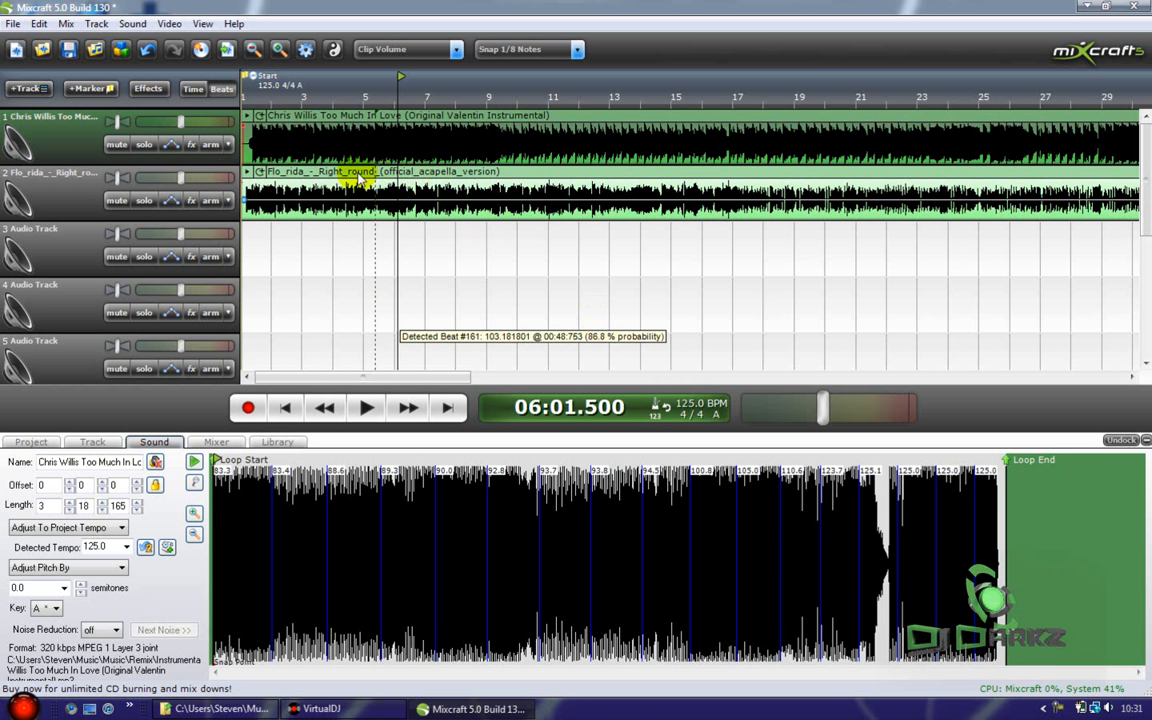
{"action": "left_click", "coordinate": [354, 176]}
{"action": "left_click", "coordinate": [92, 566]}
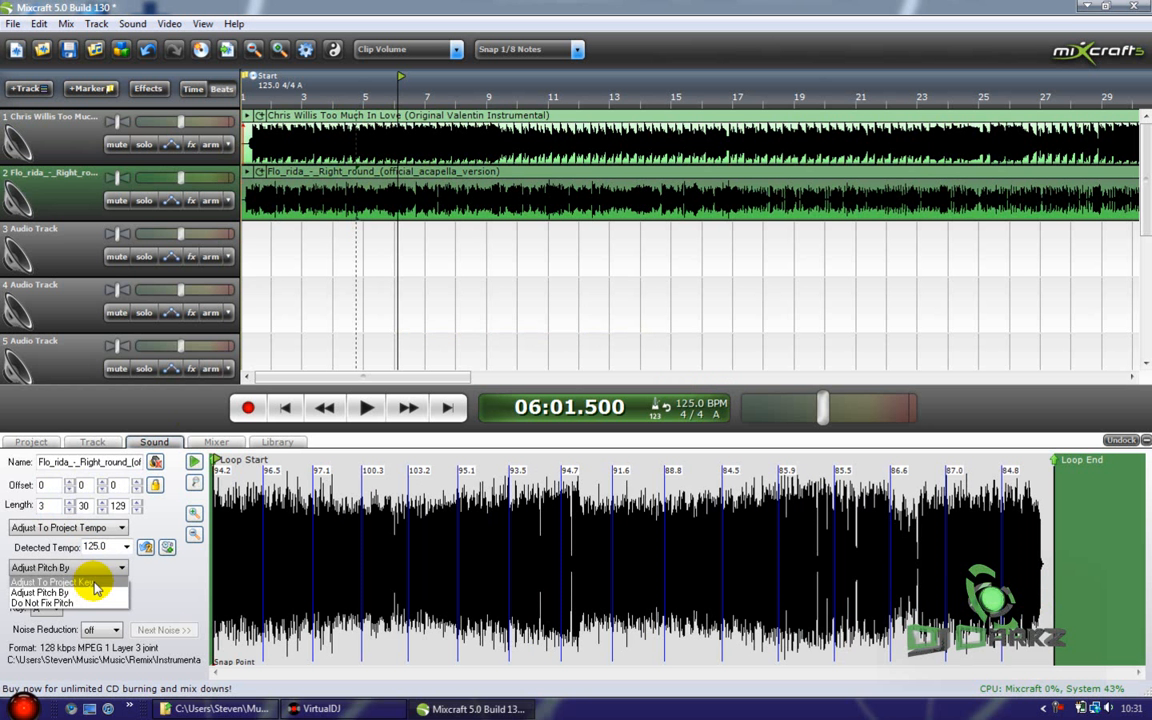
{"action": "left_click", "coordinate": [95, 583]}
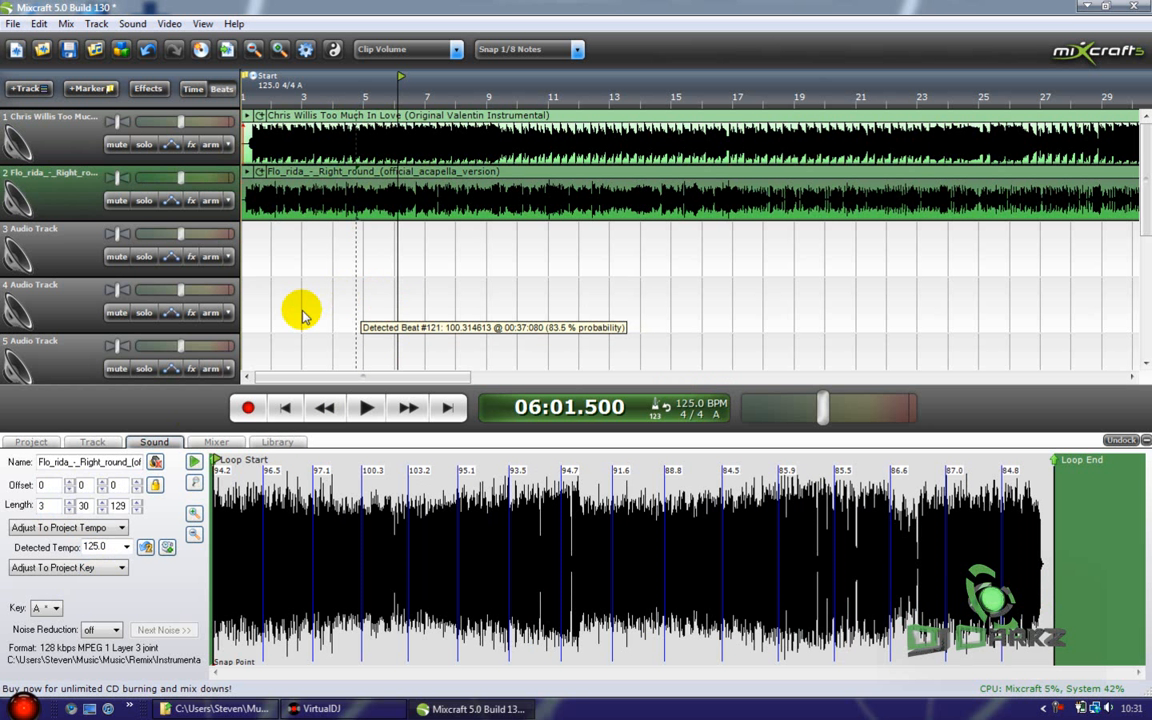
Step: Solo the acapella track during playback and switch its clip's pitch handling back to Adjust Pitch By
{"action": "left_click", "coordinate": [303, 309]}
{"action": "scroll", "coordinate": [270, 310], "scroll_direction": "up", "scroll_amount": 1}
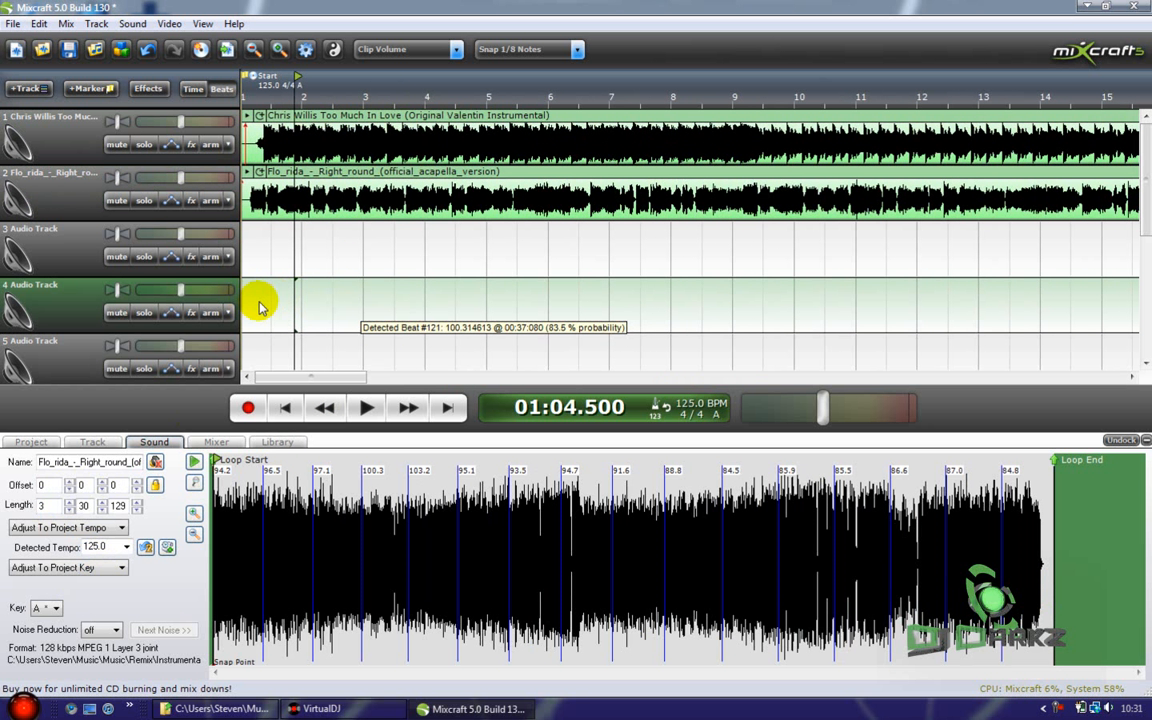
{"action": "left_click", "coordinate": [143, 202]}
{"action": "key", "text": "space"}
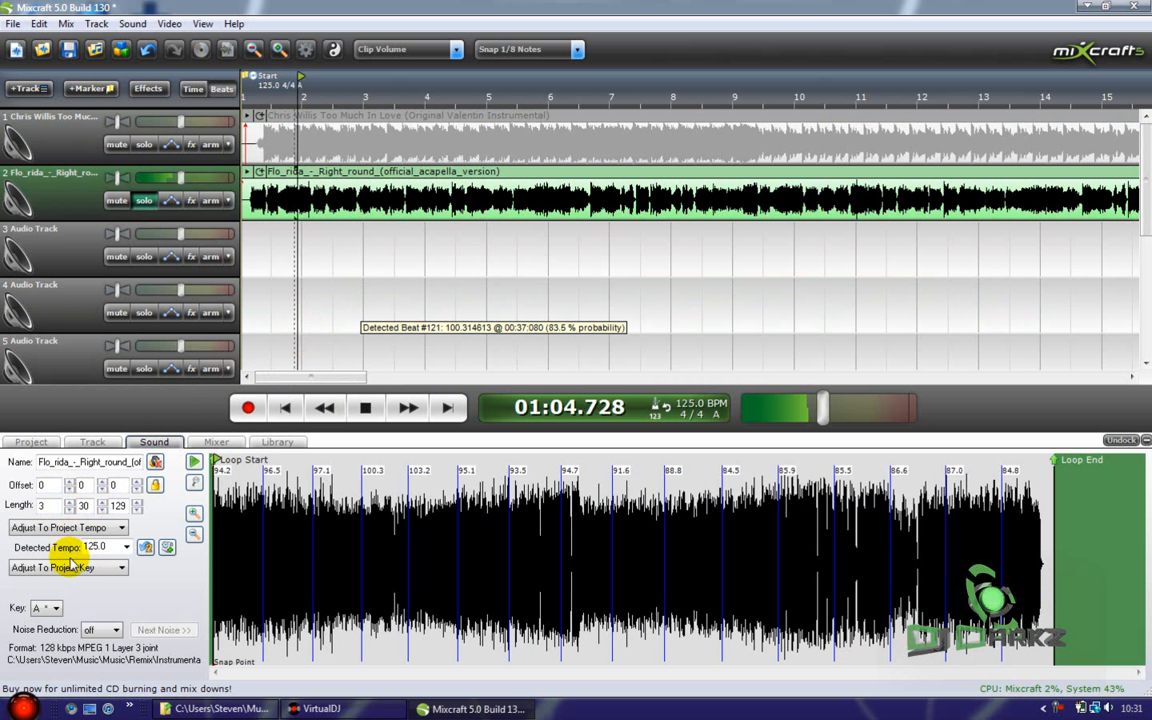
{"action": "left_click", "coordinate": [70, 567]}
{"action": "left_click", "coordinate": [78, 594]}
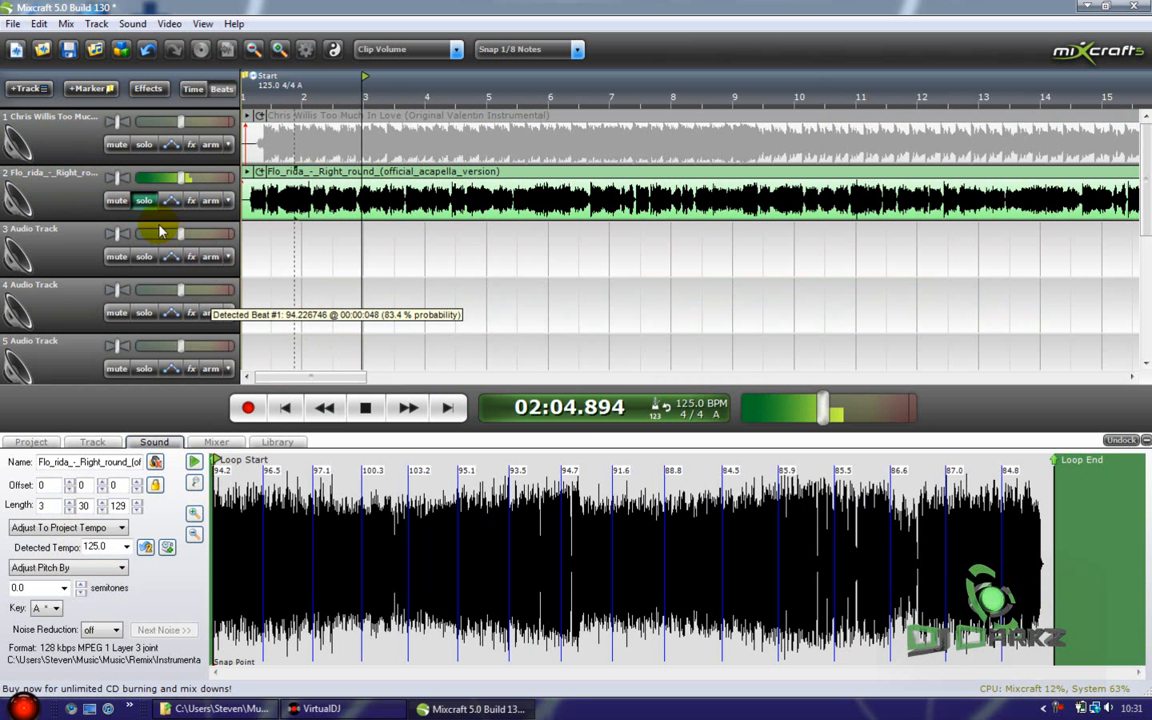
Step: Turn off solo on the acapella track and stop the playback
{"action": "left_click", "coordinate": [144, 201]}
{"action": "left_click", "coordinate": [357, 291]}
{"action": "key", "text": "space"}
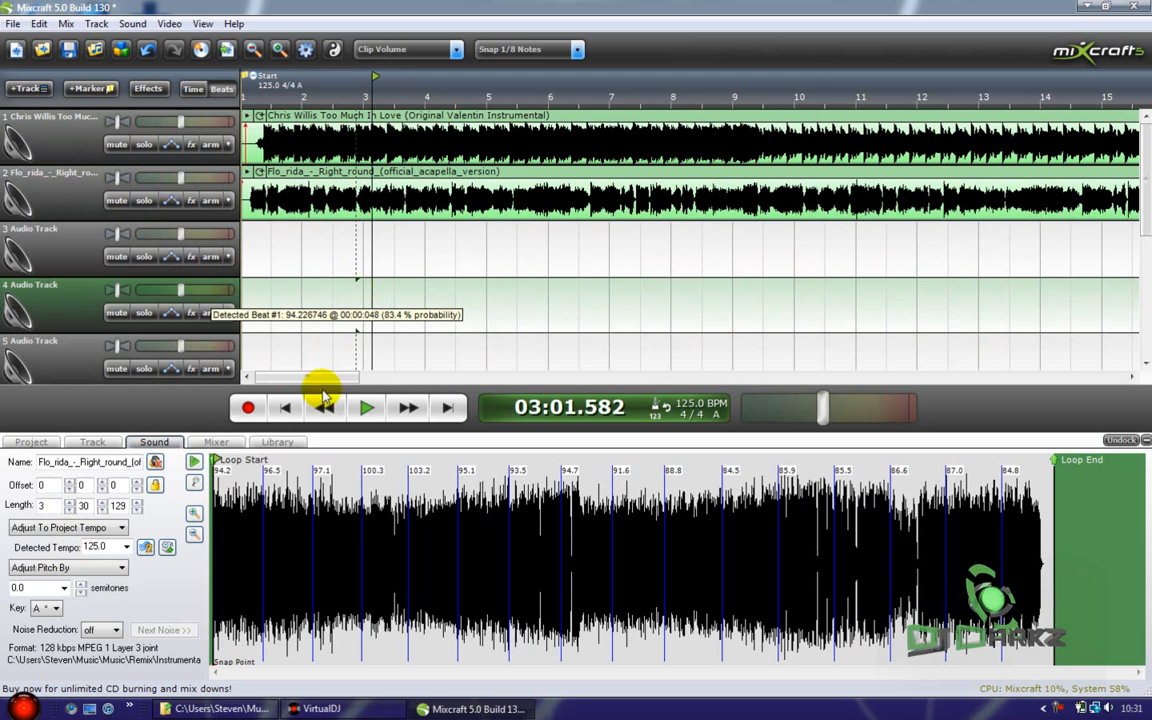
Step: Examine how the starts and ends of the instrumental and acapella clips line up on the timeline
{"action": "scroll", "coordinate": [510, 245], "scroll_direction": "down", "scroll_amount": 4}
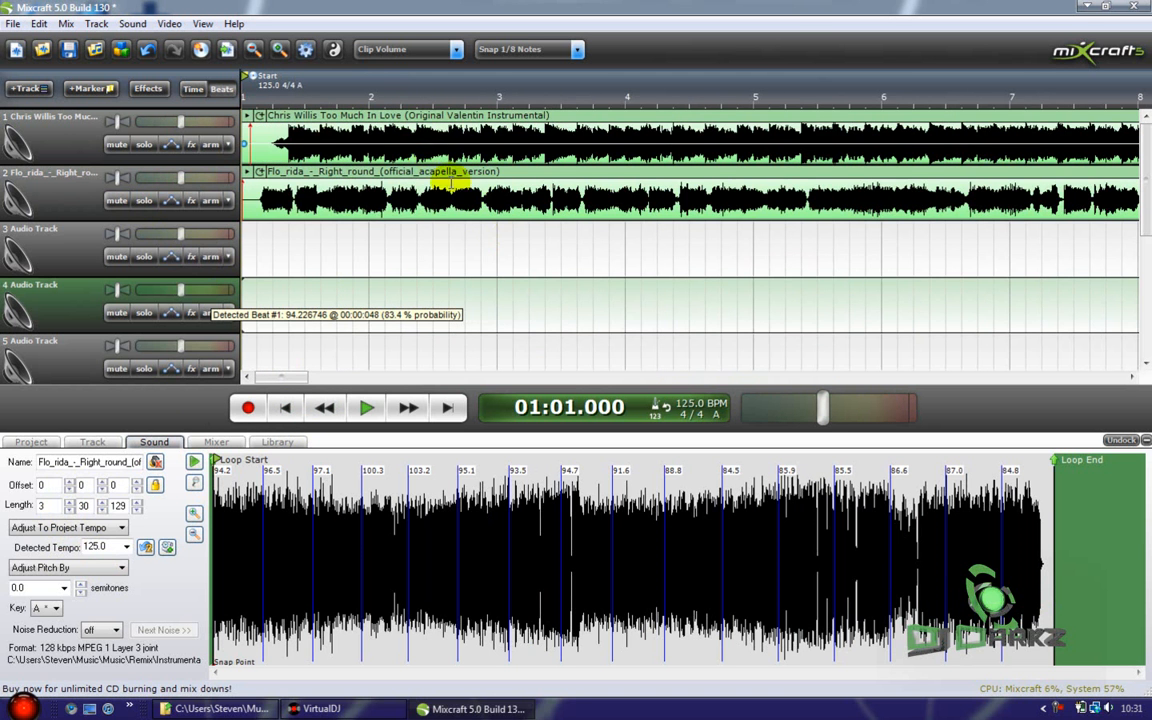
{"action": "scroll", "coordinate": [437, 319], "scroll_direction": "down", "scroll_amount": 2}
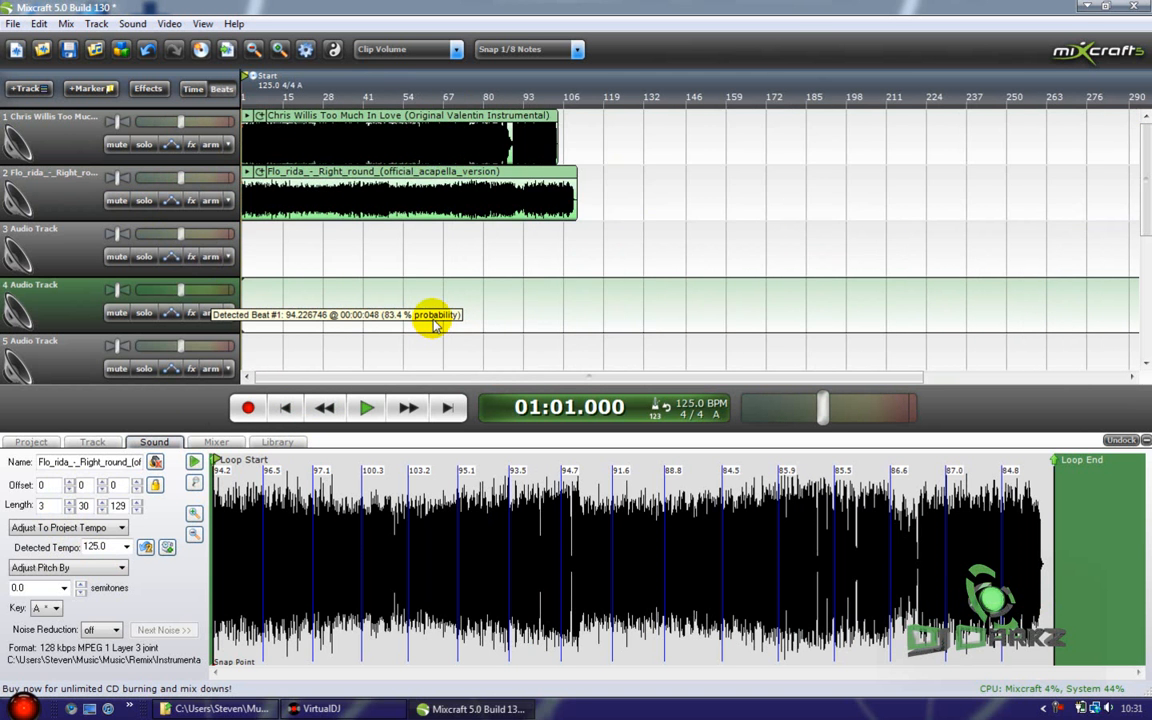
{"action": "scroll", "coordinate": [960, 215], "scroll_direction": "down", "scroll_amount": 1}
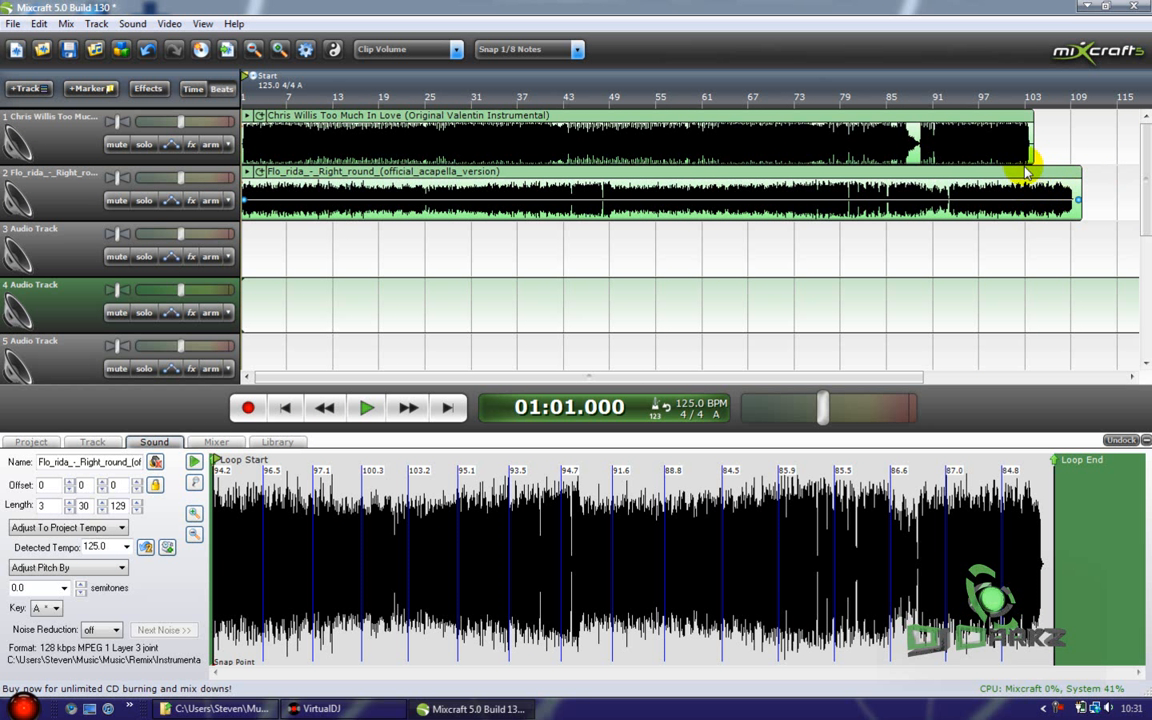
{"action": "left_click", "coordinate": [456, 125]}
{"action": "scroll", "coordinate": [304, 417], "scroll_direction": "up", "scroll_amount": 3}
{"action": "scroll", "coordinate": [314, 378], "scroll_direction": "down", "scroll_amount": 4}
{"action": "scroll", "coordinate": [291, 418], "scroll_direction": "up", "scroll_amount": 3}
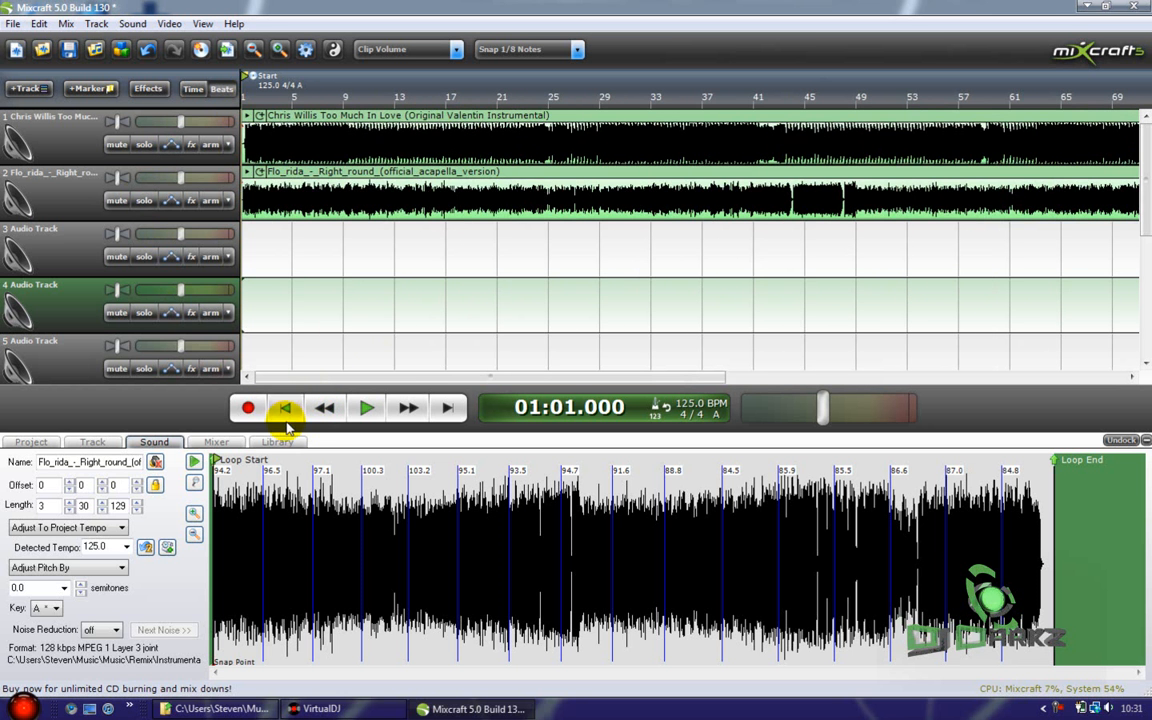
{"action": "scroll", "coordinate": [316, 355], "scroll_direction": "up", "scroll_amount": 5}
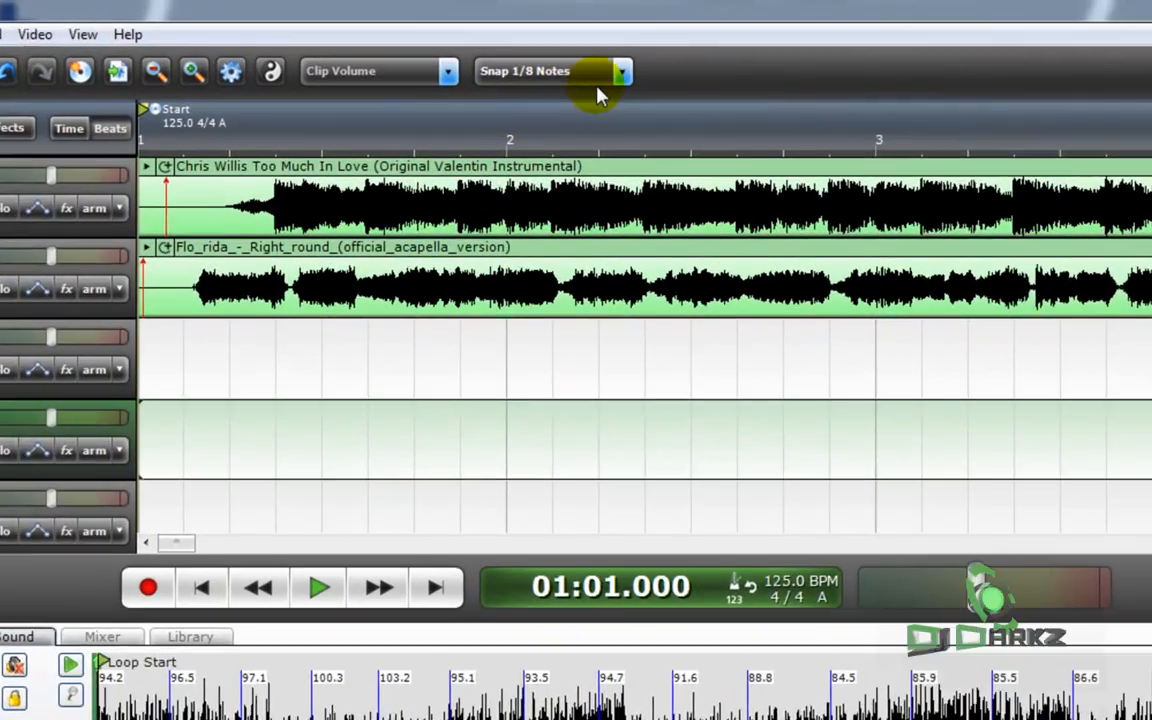
Step: Play the project and move the acapella clip to about beat 3 of measure 1, keeping 1/8-note snapping
{"action": "left_click", "coordinate": [568, 53]}
{"action": "left_click", "coordinate": [568, 53]}
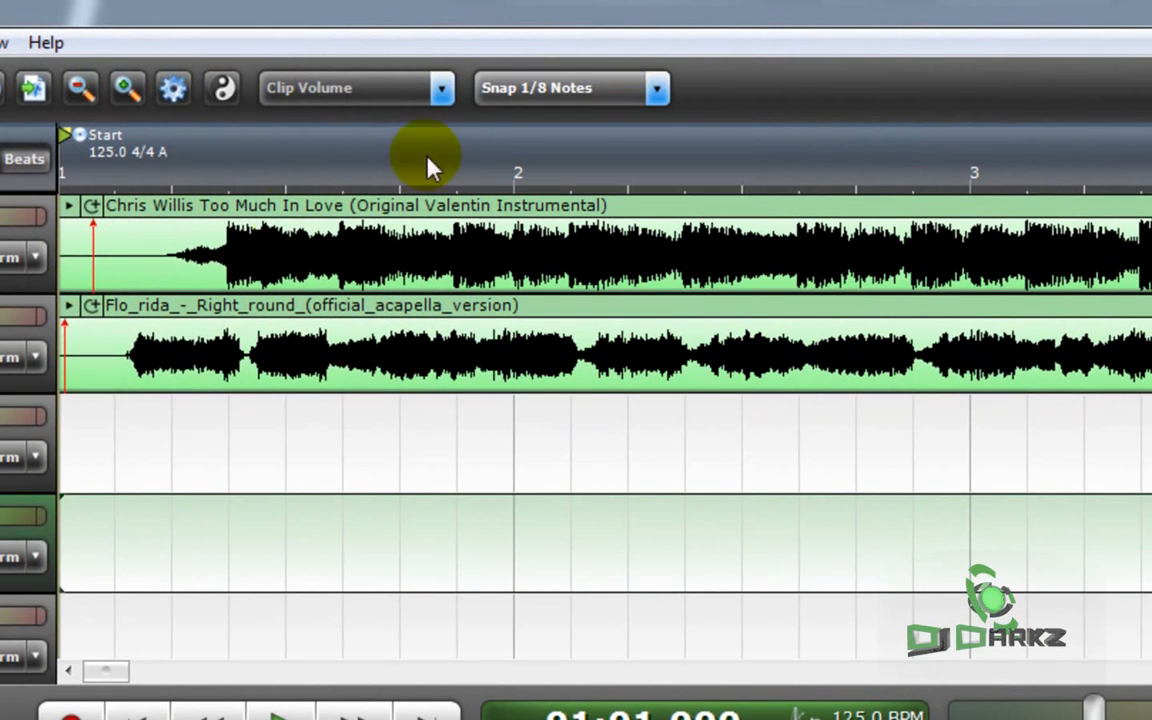
{"action": "key", "text": "space"}
{"action": "left_click_drag", "start_coordinate": [206, 314], "coordinate": [448, 318]}
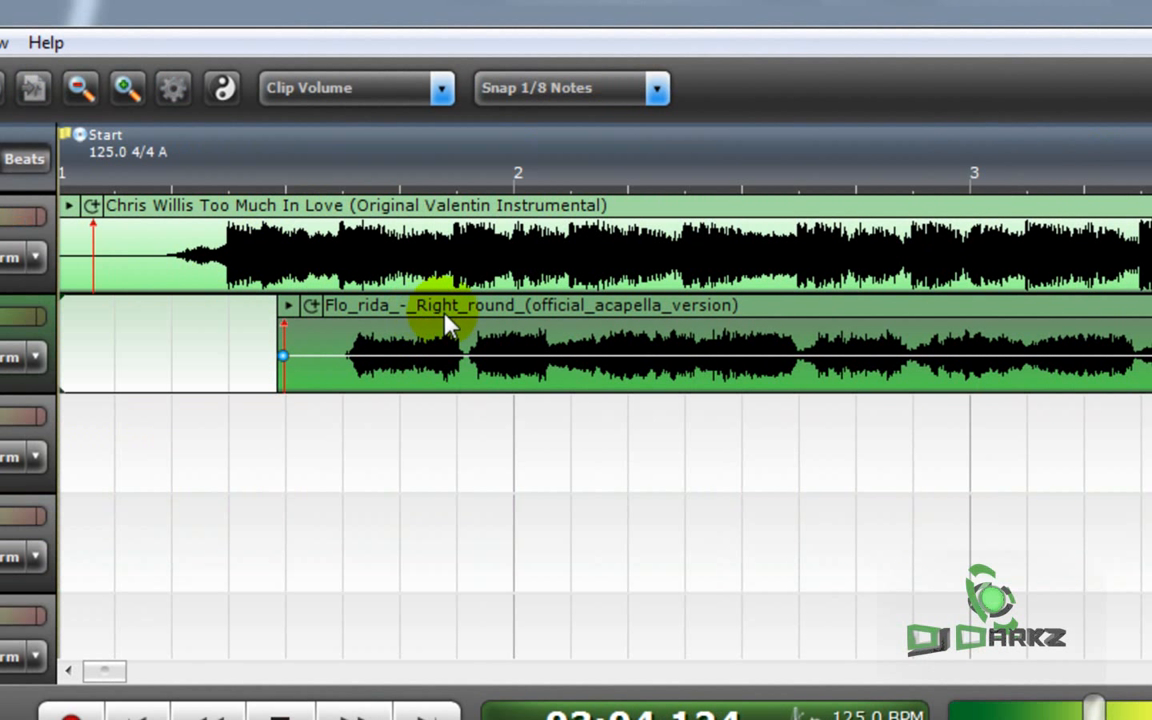
{"action": "key", "text": "space"}
{"action": "left_click", "coordinate": [588, 90]}
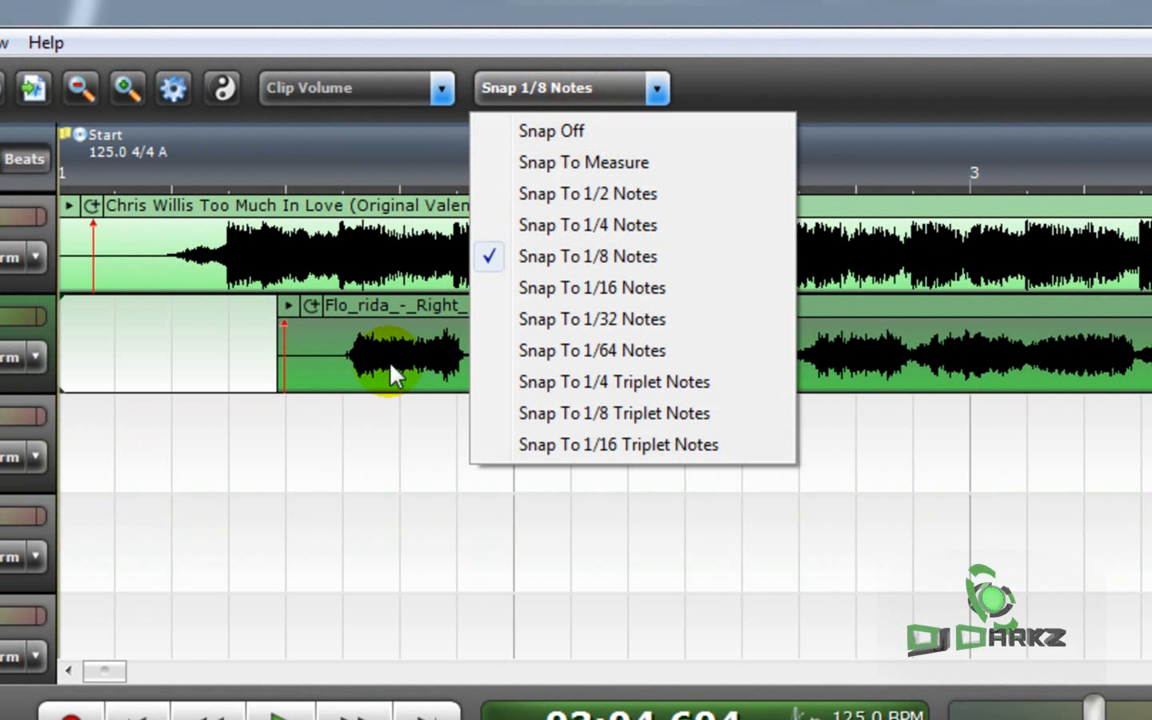
{"action": "left_click", "coordinate": [391, 375]}
{"action": "mouse_move", "coordinate": [399, 311]}
{"action": "left_mouse_down"}
{"action": "mouse_move", "coordinate": [201, 321]}
{"action": "mouse_move", "coordinate": [410, 322]}
{"action": "left_mouse_up"}
Step: Set snapping to Snap To Measure and move the acapella clip back to the start of track 2
{"action": "left_click", "coordinate": [558, 88]}
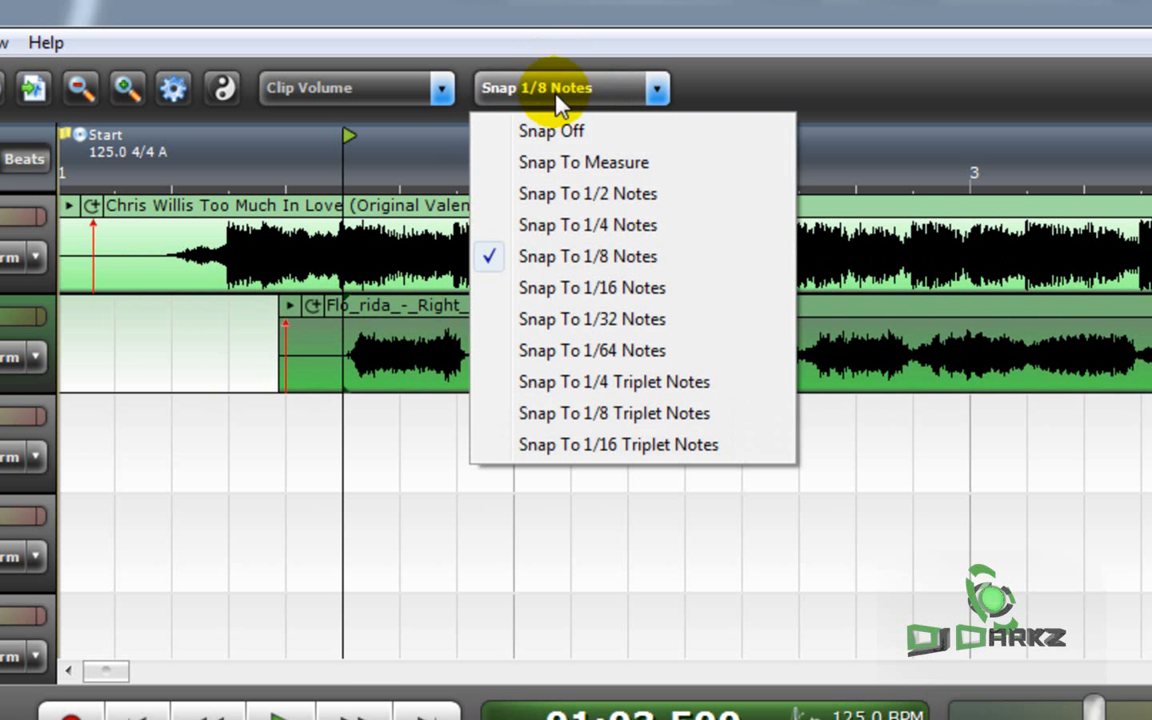
{"action": "left_click", "coordinate": [558, 162]}
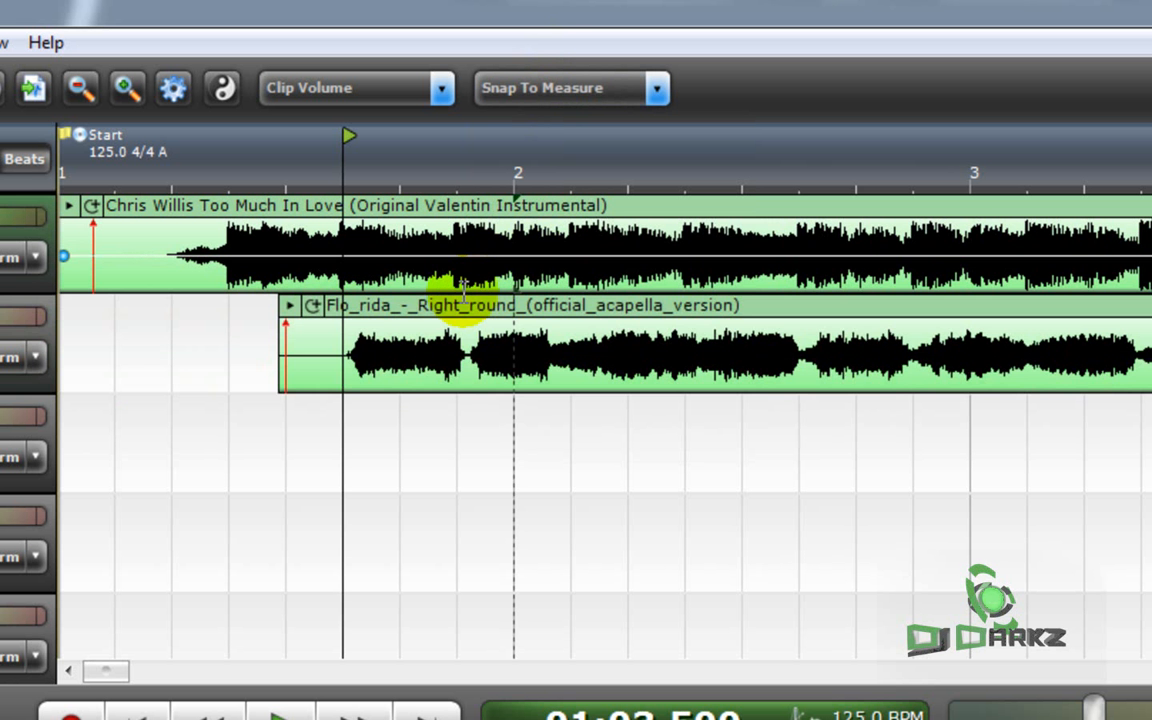
{"action": "left_click_drag", "start_coordinate": [440, 308], "coordinate": [339, 329]}
Step: Turn snapping off, move the acapella clip freely to an offset of about 0.86 s, and play both tracks
{"action": "left_click", "coordinate": [568, 89]}
{"action": "left_click", "coordinate": [514, 128]}
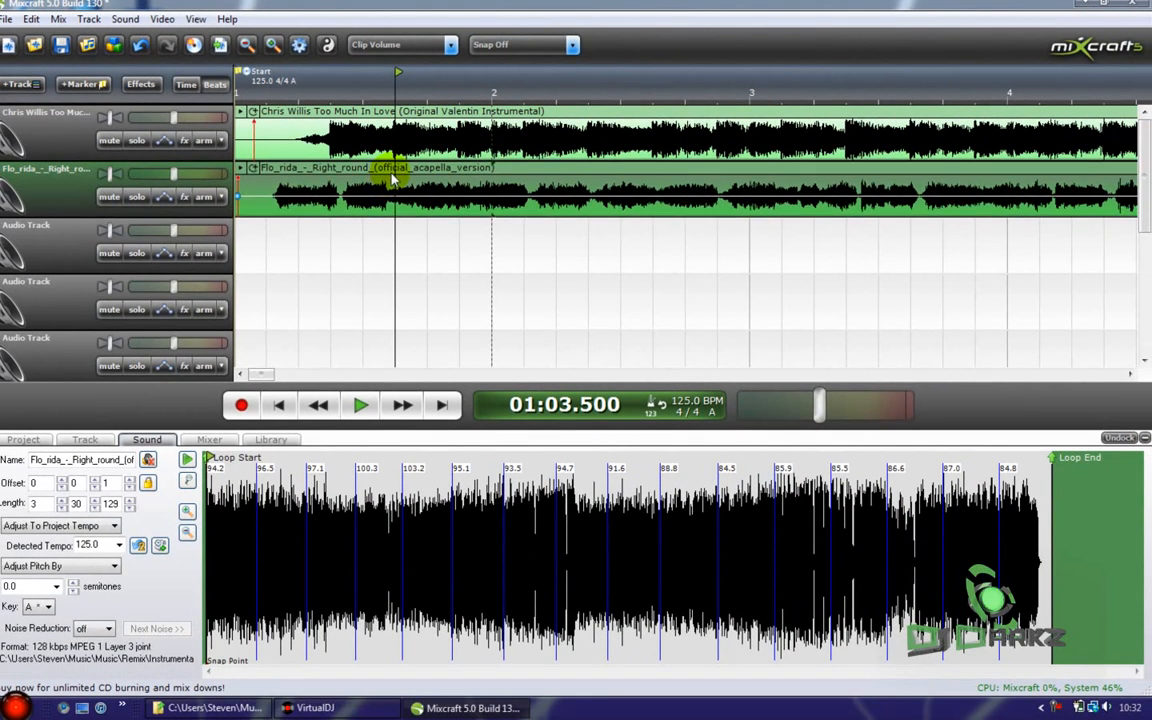
{"action": "left_click_drag", "start_coordinate": [348, 314], "coordinate": [410, 314]}
{"action": "left_click_drag", "start_coordinate": [435, 178], "coordinate": [485, 175]}
{"action": "key", "text": "space"}
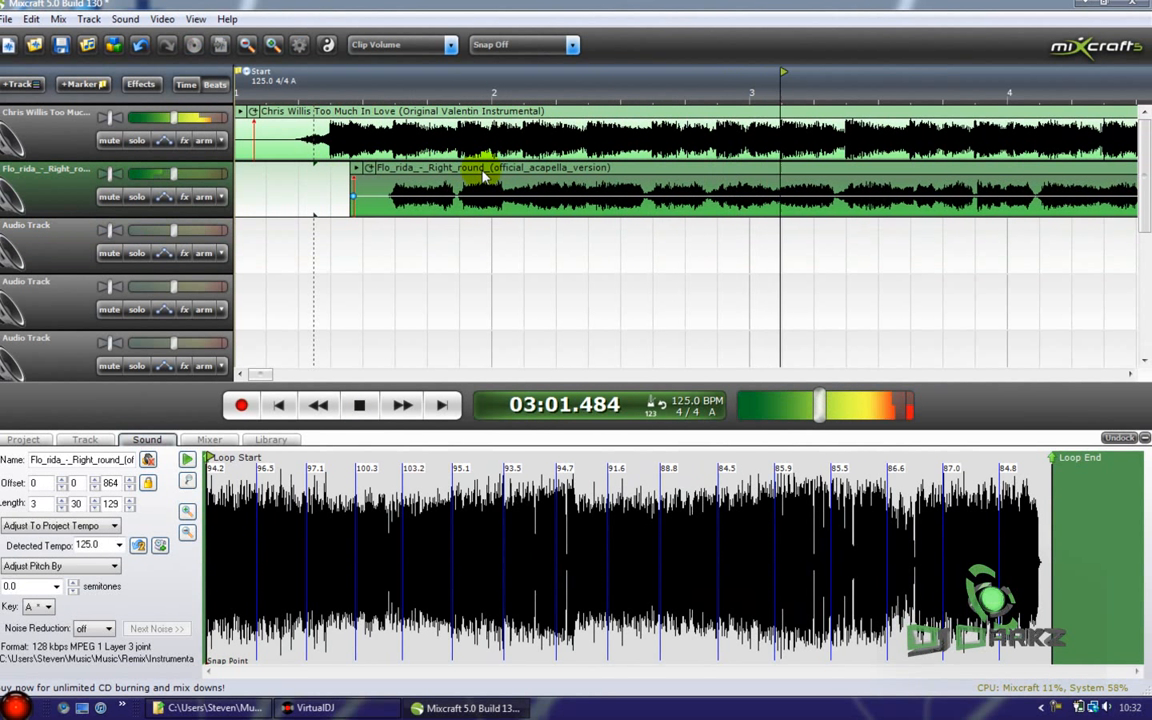
Step: Nudge the acapella clip to an offset of 0.850 s during playback to line its beats up with the instrumental
{"action": "scroll", "coordinate": [566, 257], "scroll_direction": "down", "scroll_amount": 6}
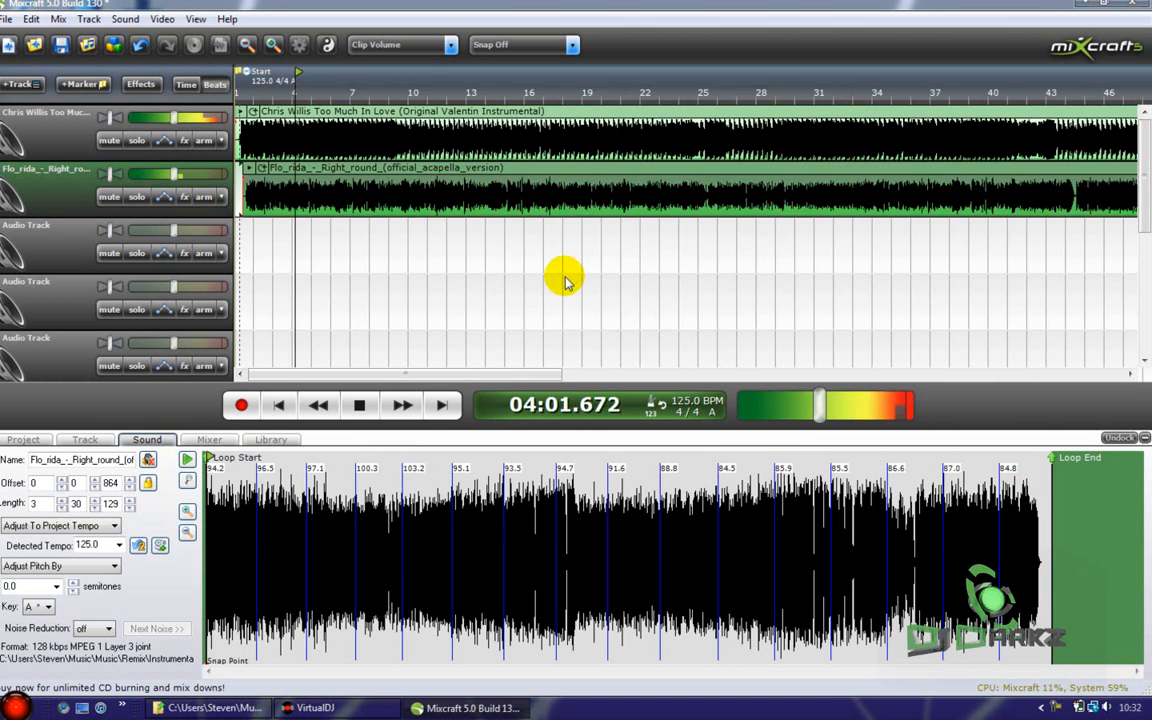
{"action": "scroll", "coordinate": [566, 281], "scroll_direction": "up", "scroll_amount": 5}
{"action": "left_click_drag", "start_coordinate": [569, 176], "coordinate": [568, 176]}
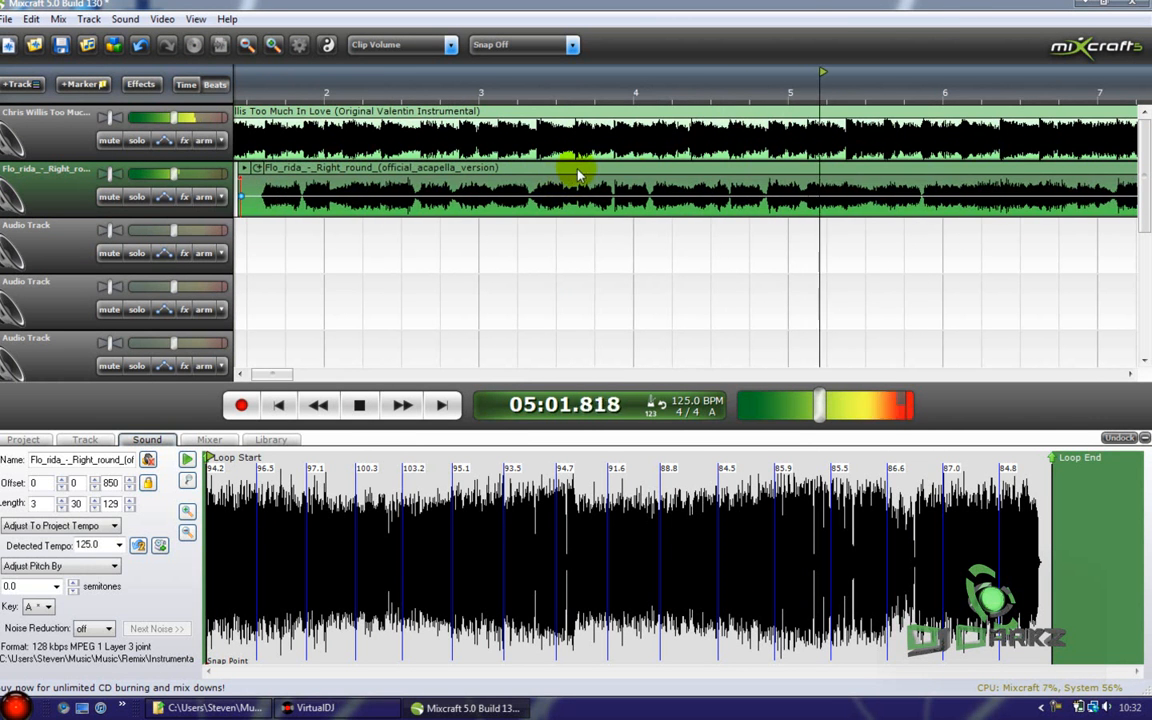
{"action": "scroll", "coordinate": [838, 216], "scroll_direction": "up", "scroll_amount": 4}
{"action": "scroll", "coordinate": [840, 229], "scroll_direction": "down", "scroll_amount": 5}
{"action": "scroll", "coordinate": [806, 241], "scroll_direction": "down", "scroll_amount": 2}
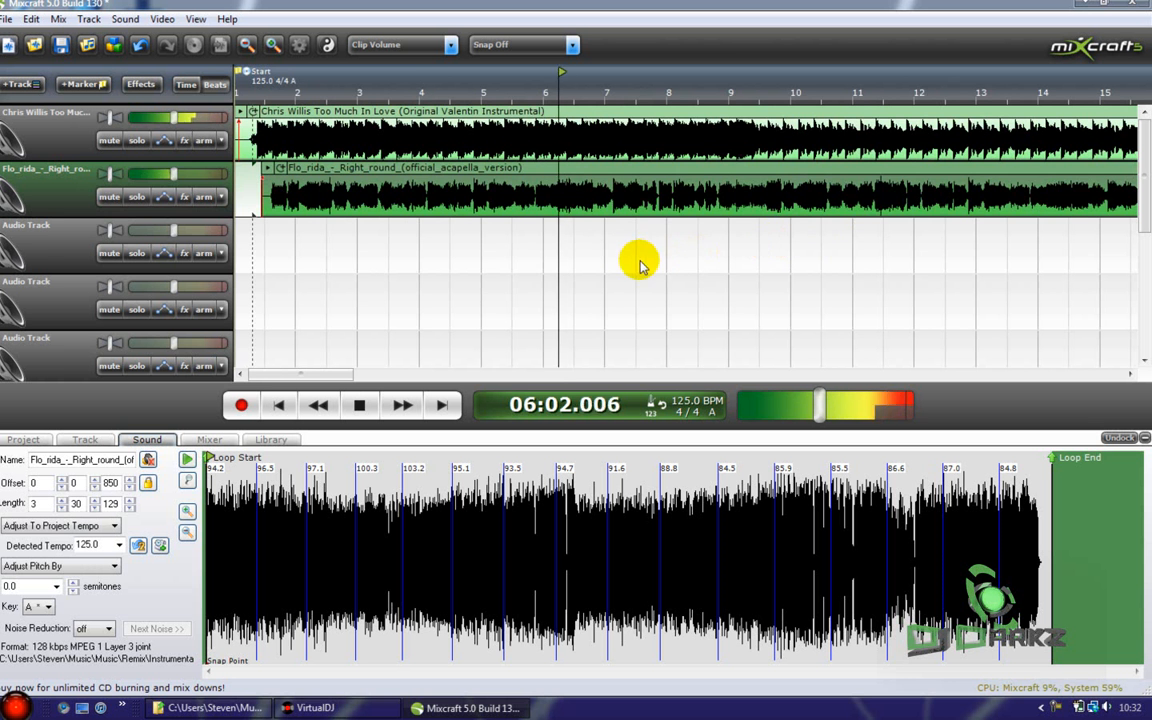
{"action": "scroll", "coordinate": [689, 260], "scroll_direction": "up", "scroll_amount": 3}
Step: Play on to the instrumental's change in measure 9 and split the acapella clip at about beat 2.4
{"action": "left_click", "coordinate": [426, 250]}
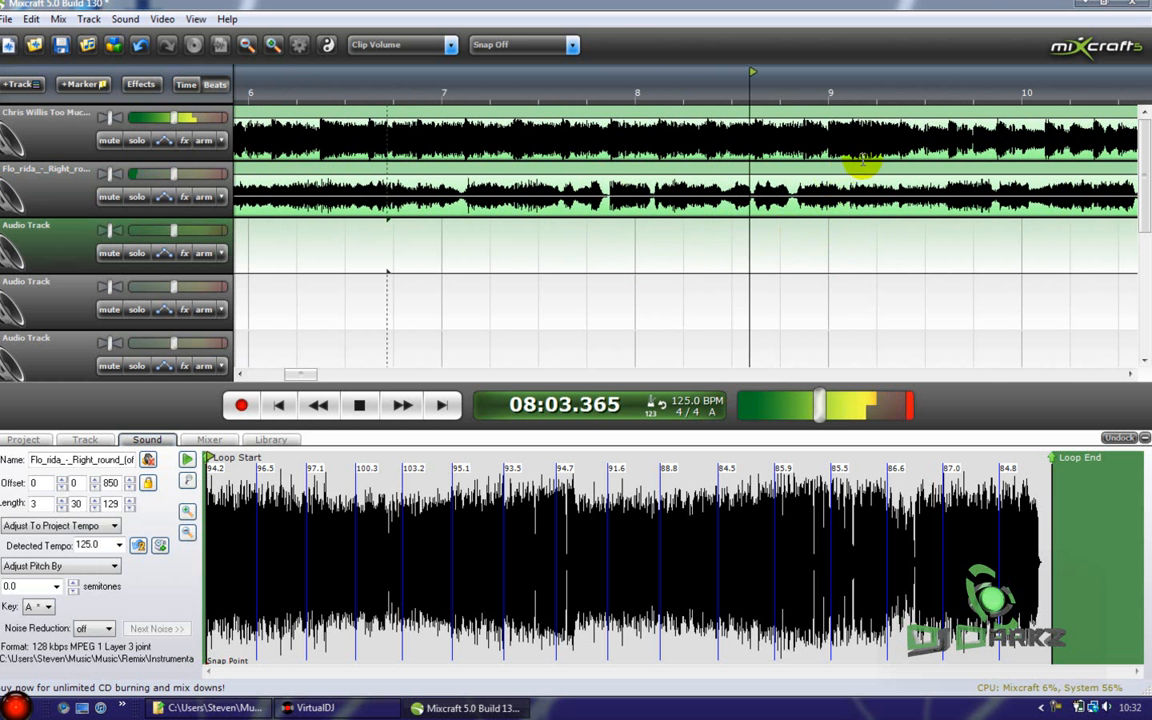
{"action": "scroll", "coordinate": [858, 192], "scroll_direction": "up", "scroll_amount": 1}
{"action": "key", "text": "space"}
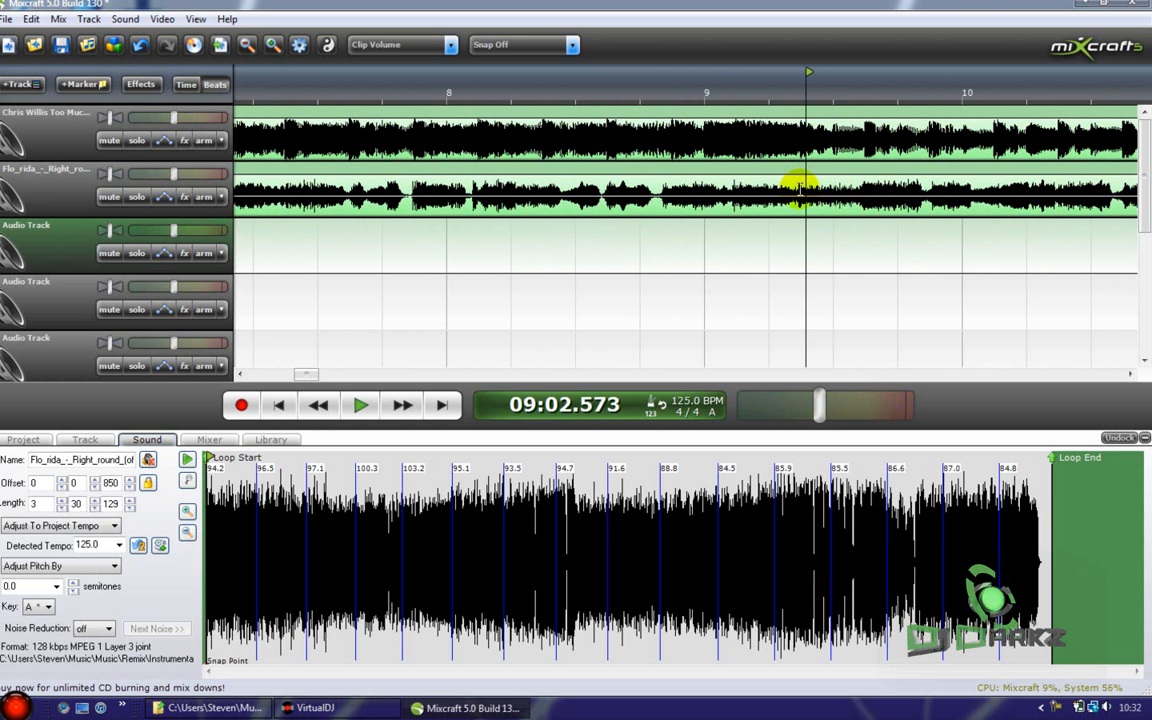
{"action": "left_click", "coordinate": [798, 184]}
{"action": "key", "text": "ctrl+t"}
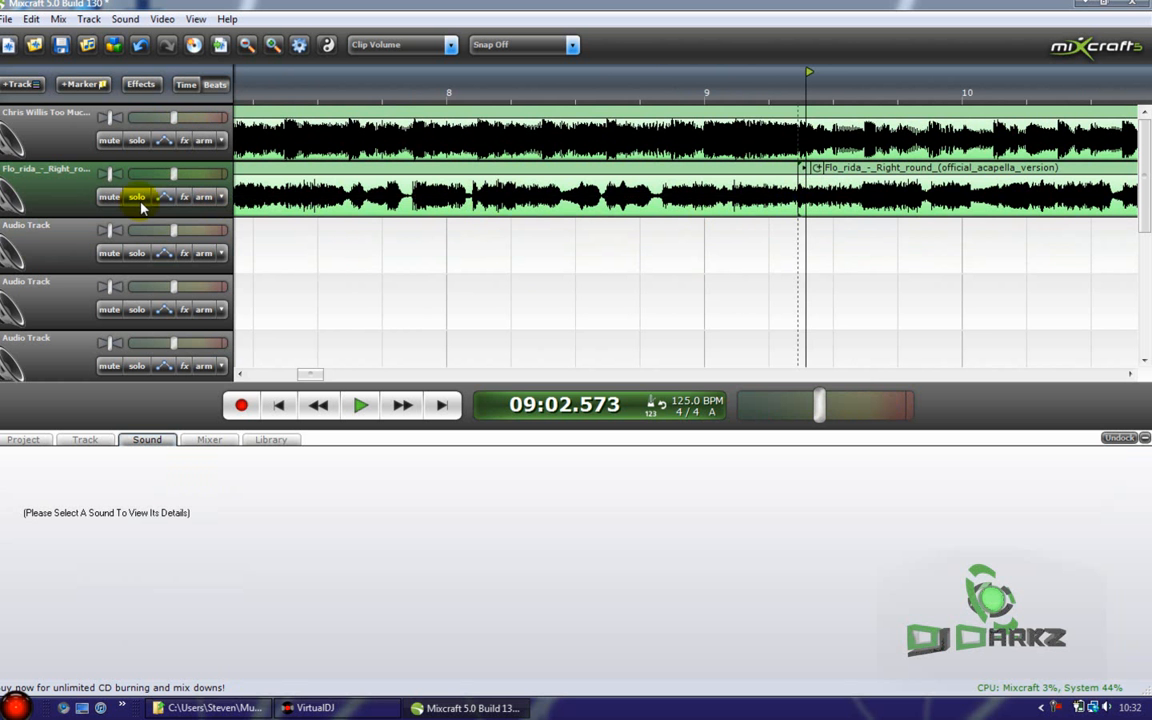
Step: Place the playhead at the measure 9 split and examine how the acapella sections line up with the instrumental
{"action": "scroll", "coordinate": [681, 267], "scroll_direction": "down", "scroll_amount": 4}
{"action": "scroll", "coordinate": [699, 262], "scroll_direction": "up", "scroll_amount": 5}
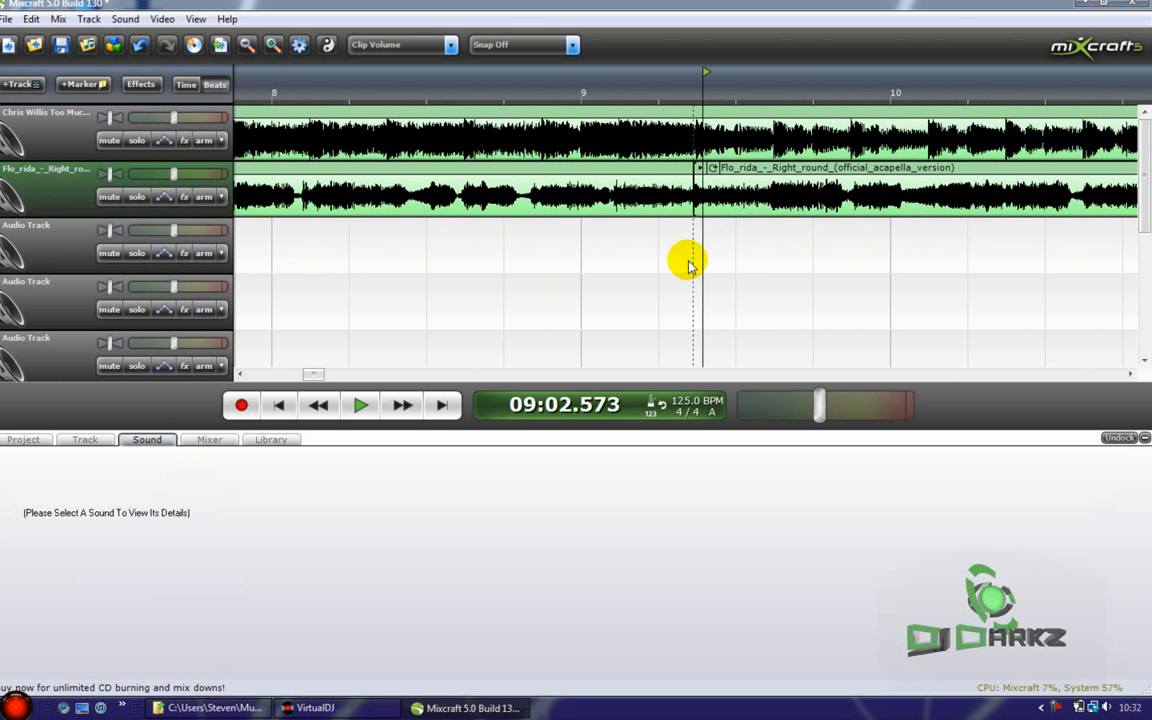
{"action": "left_click", "coordinate": [689, 265]}
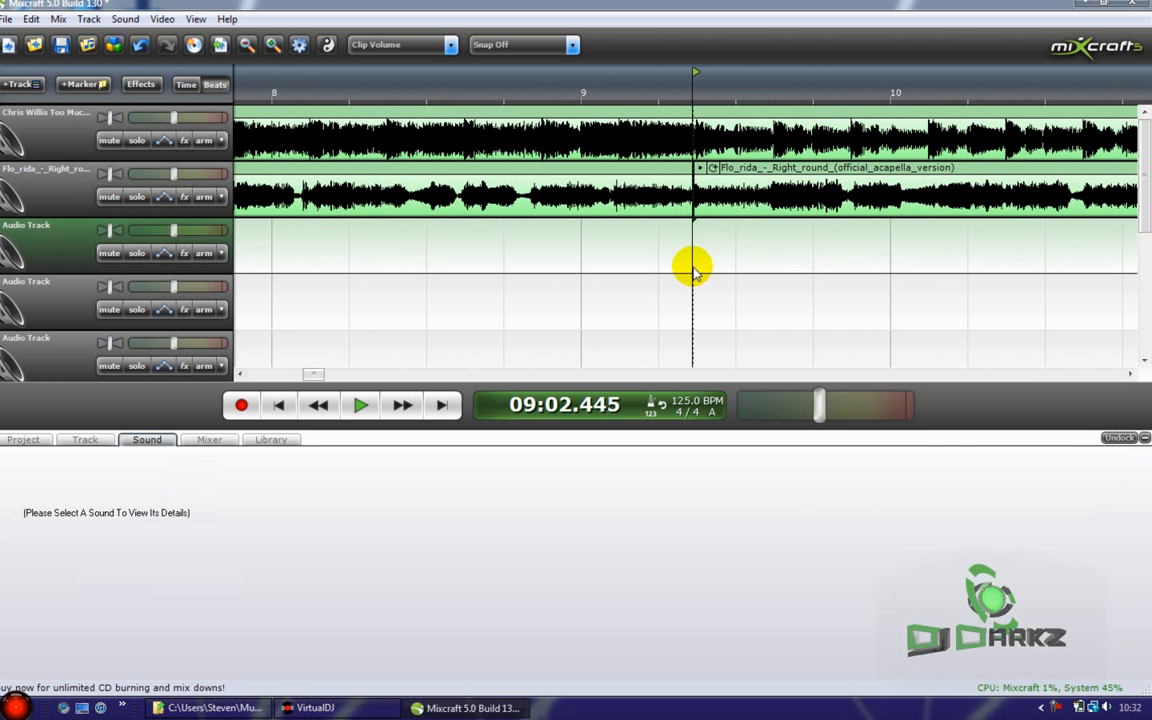
{"action": "scroll", "coordinate": [537, 228], "scroll_direction": "down", "scroll_amount": 6}
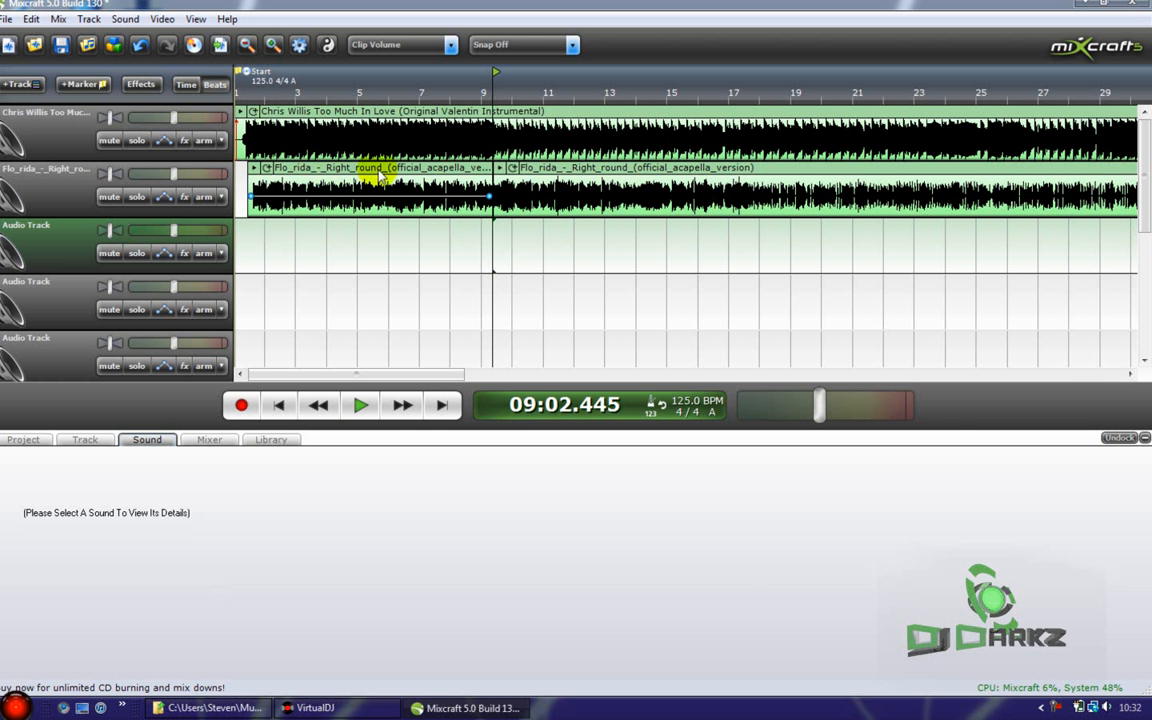
{"action": "scroll", "coordinate": [365, 170], "scroll_direction": "up", "scroll_amount": 3}
{"action": "scroll", "coordinate": [607, 267], "scroll_direction": "down", "scroll_amount": 3}
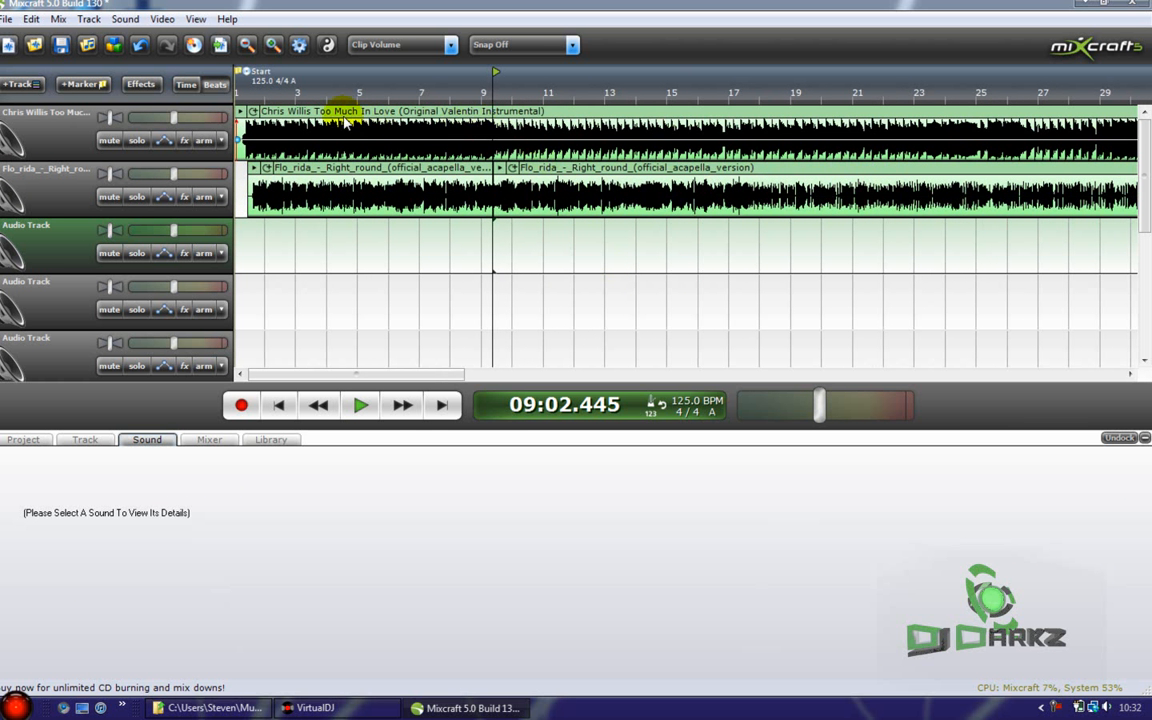
{"action": "scroll", "coordinate": [483, 100], "scroll_direction": "up", "scroll_amount": 6}
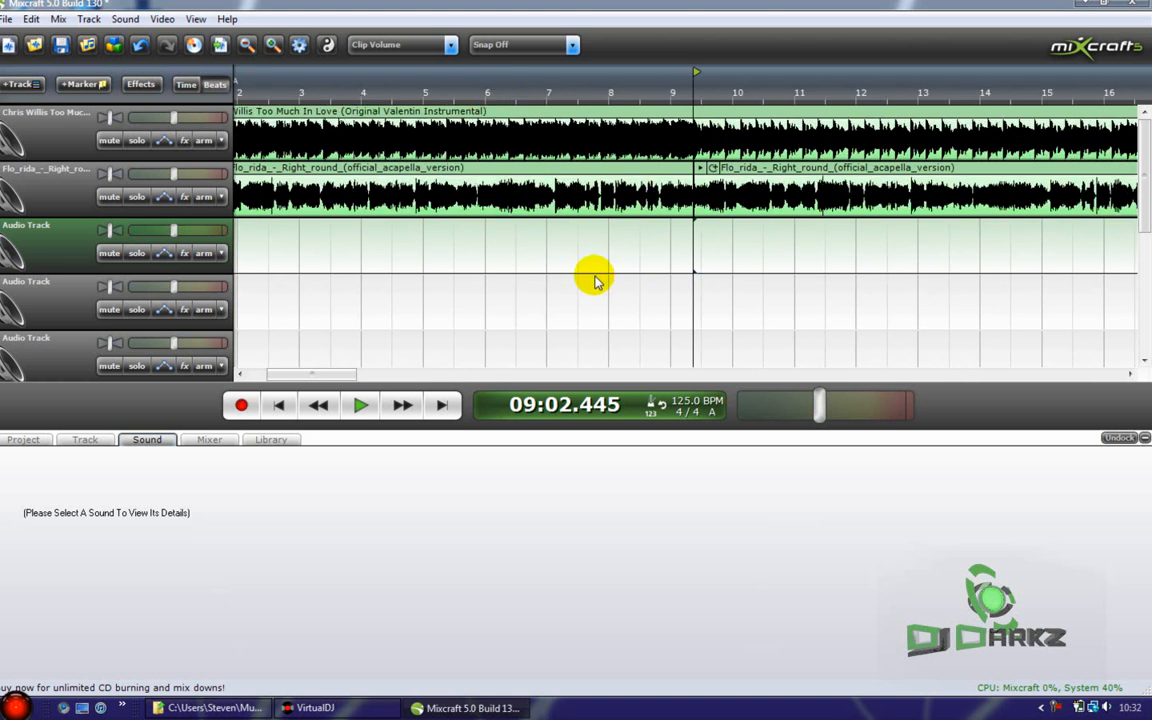
{"action": "scroll", "coordinate": [751, 303], "scroll_direction": "down", "scroll_amount": 6}
Step: Play both tracks from the split, sampling around measures 17, 20, 30 and 33, and stop playback
{"action": "key", "text": "space"}
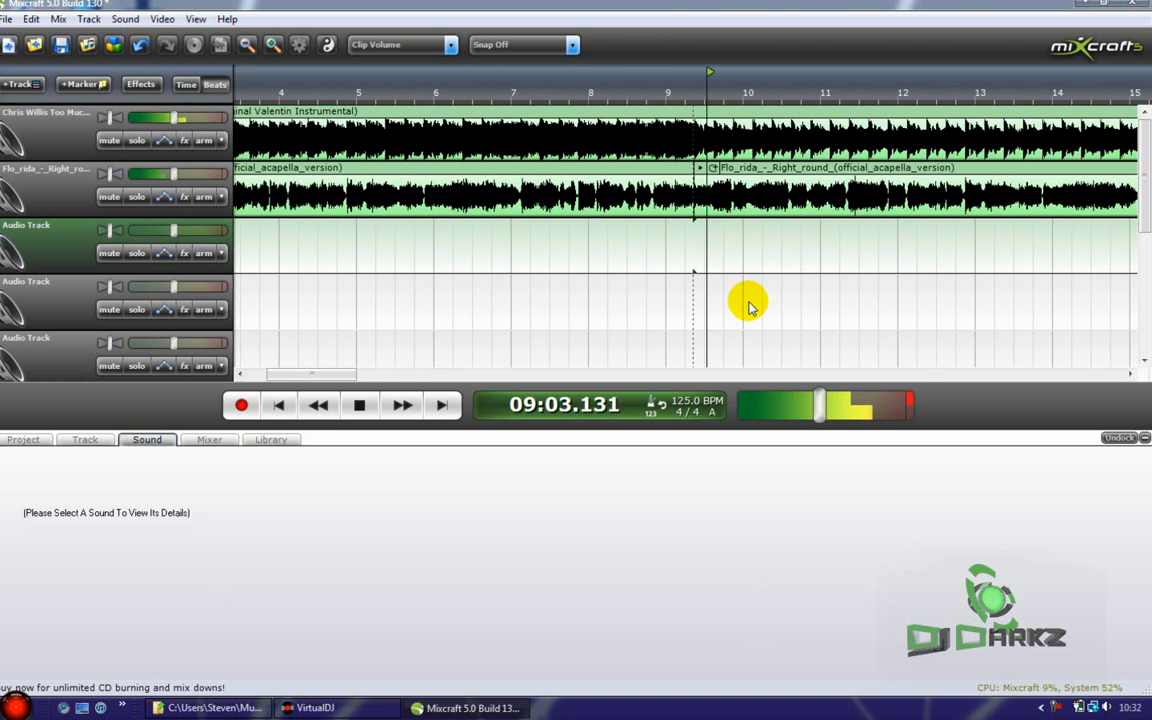
{"action": "left_click", "coordinate": [735, 240]}
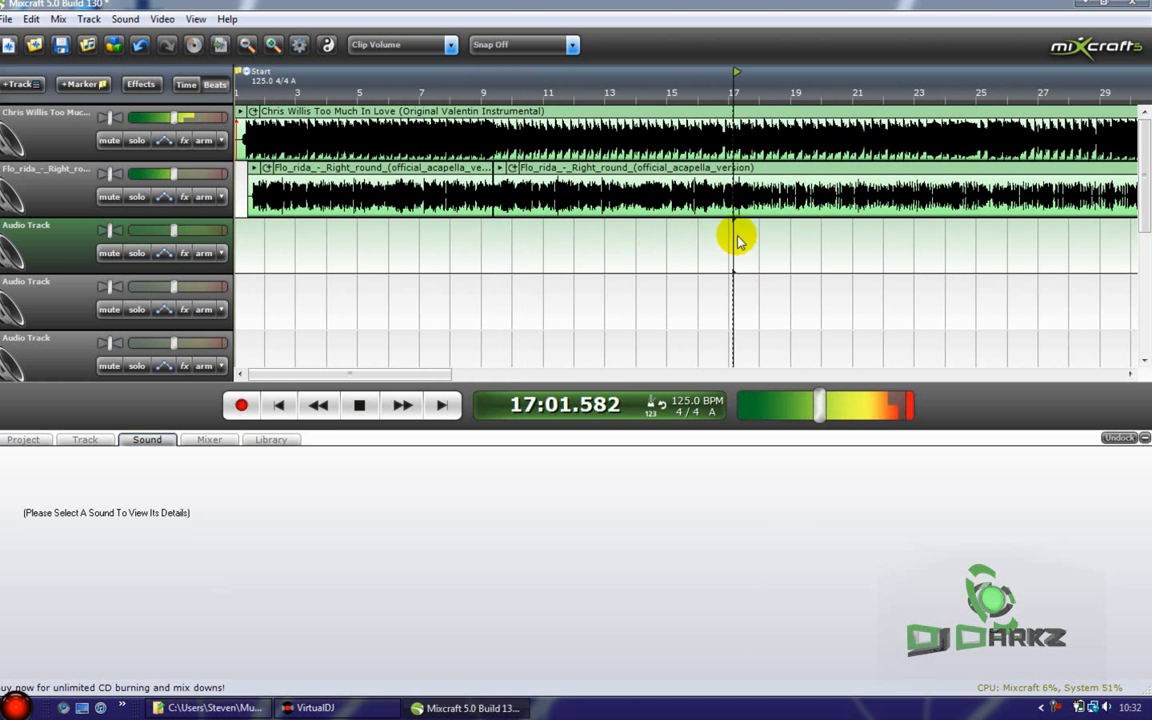
{"action": "key", "text": "space"}
{"action": "scroll", "coordinate": [808, 252], "scroll_direction": "down", "scroll_amount": 1}
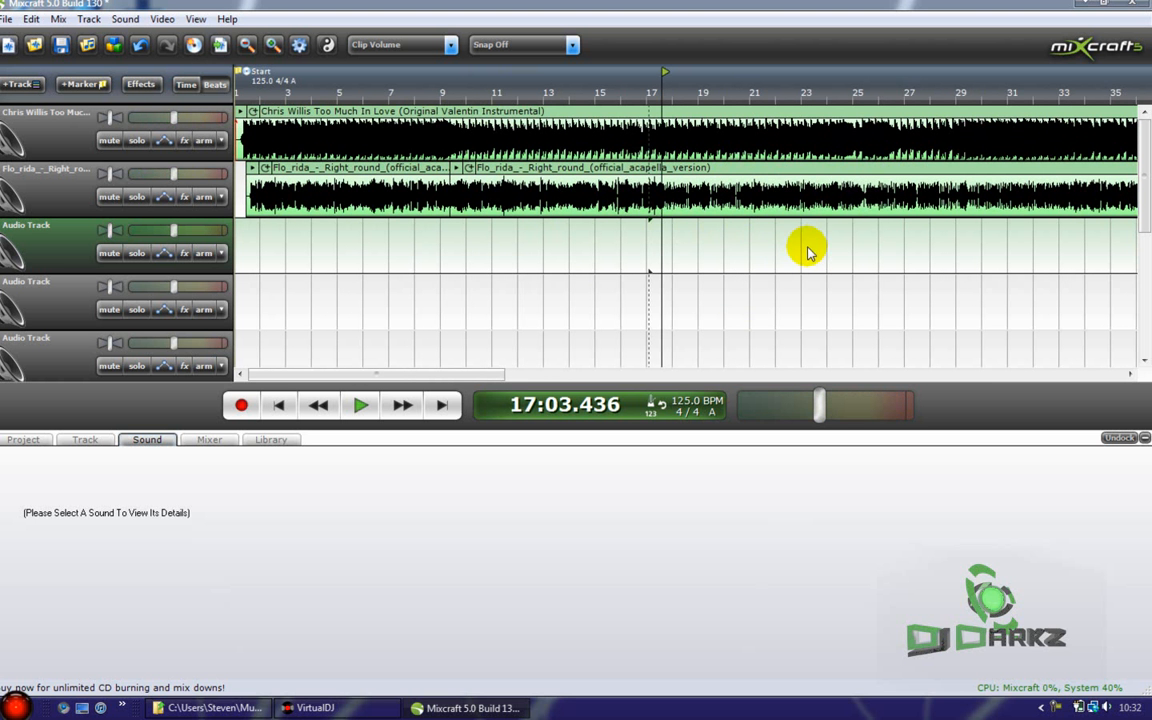
{"action": "left_click", "coordinate": [727, 250]}
{"action": "key", "text": "space"}
{"action": "scroll", "coordinate": [781, 249], "scroll_direction": "up", "scroll_amount": 4}
{"action": "scroll", "coordinate": [795, 249], "scroll_direction": "down", "scroll_amount": 3}
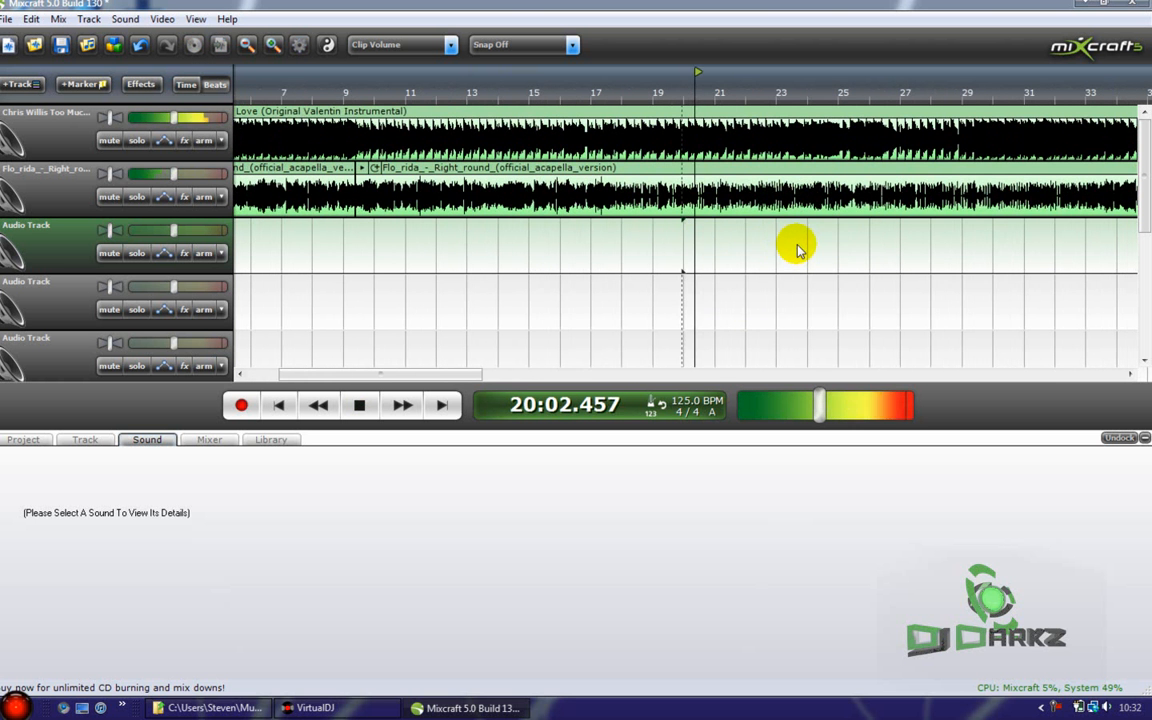
{"action": "left_click", "coordinate": [860, 246]}
{"action": "left_click", "coordinate": [982, 244]}
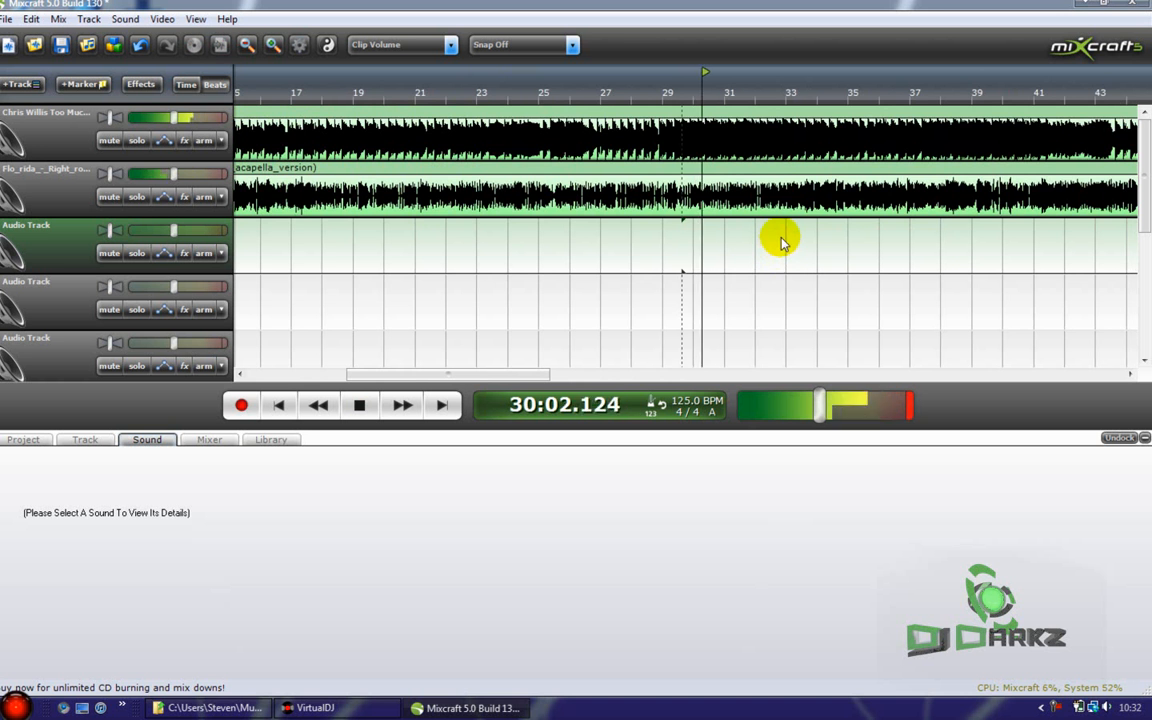
{"action": "left_click", "coordinate": [781, 243]}
{"action": "scroll", "coordinate": [828, 244], "scroll_direction": "down", "scroll_amount": 2}
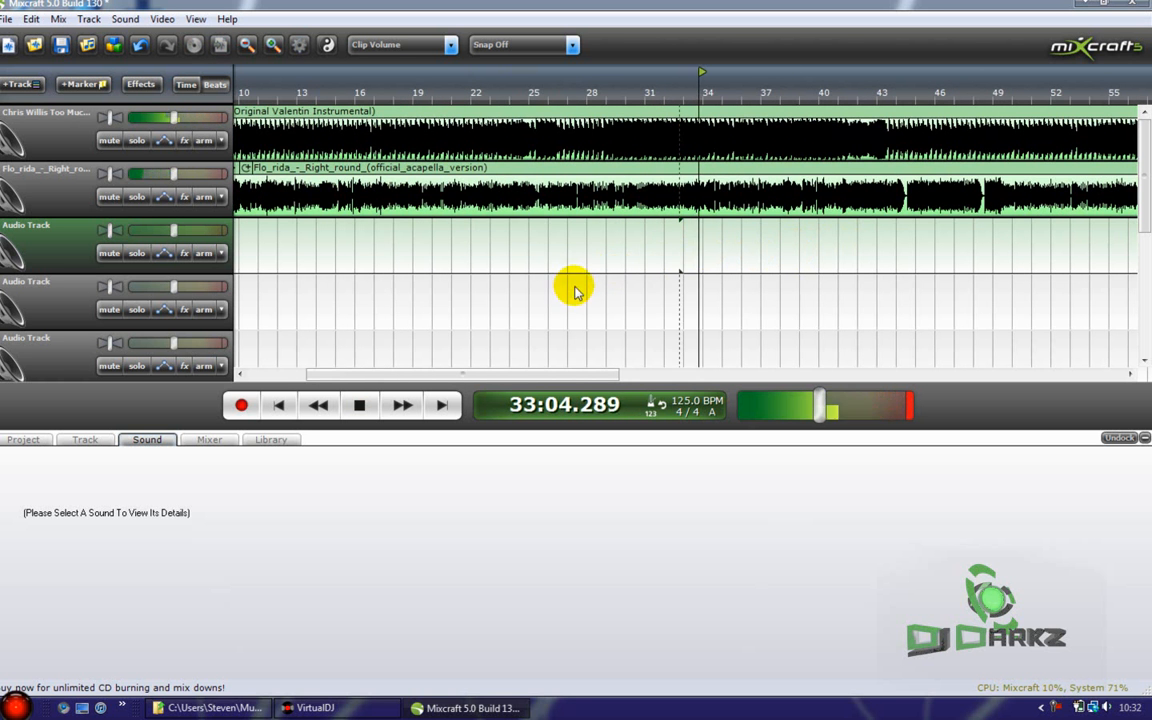
{"action": "key", "text": "space"}
Step: Return the playhead to the measure 9 split and play both tracks through the start of the second acapella section
{"action": "scroll", "coordinate": [566, 257], "scroll_direction": "down", "scroll_amount": 3}
{"action": "left_click", "coordinate": [307, 260]}
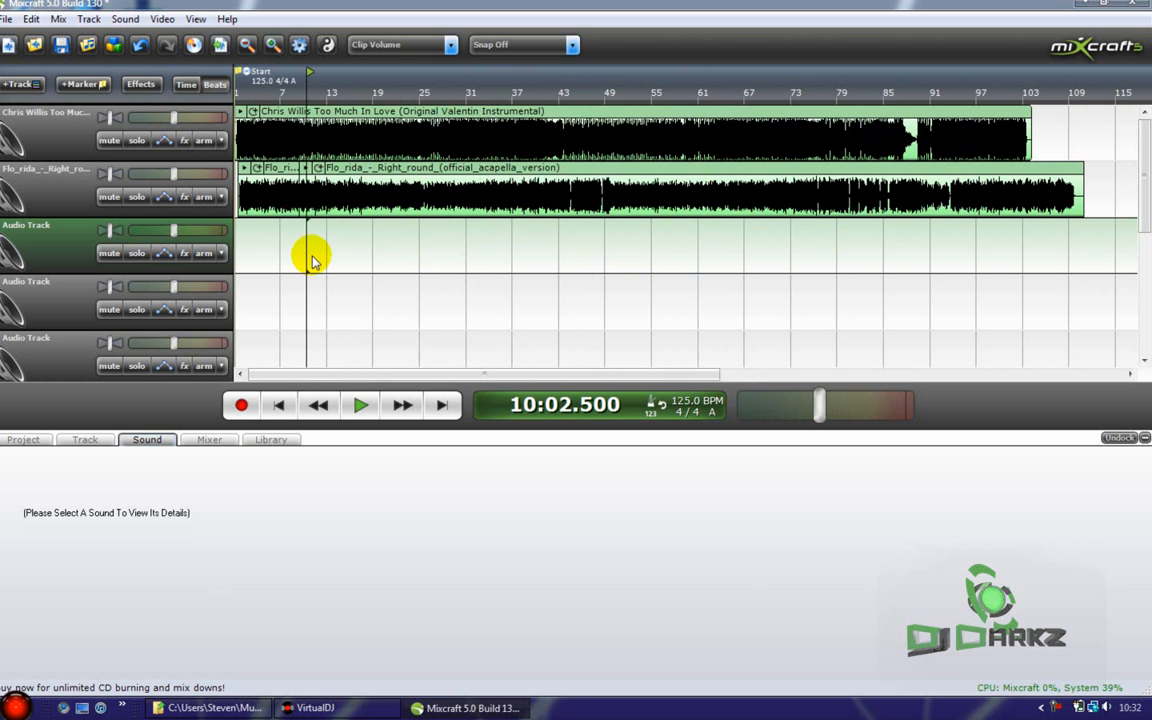
{"action": "scroll", "coordinate": [558, 260], "scroll_direction": "up", "scroll_amount": 5}
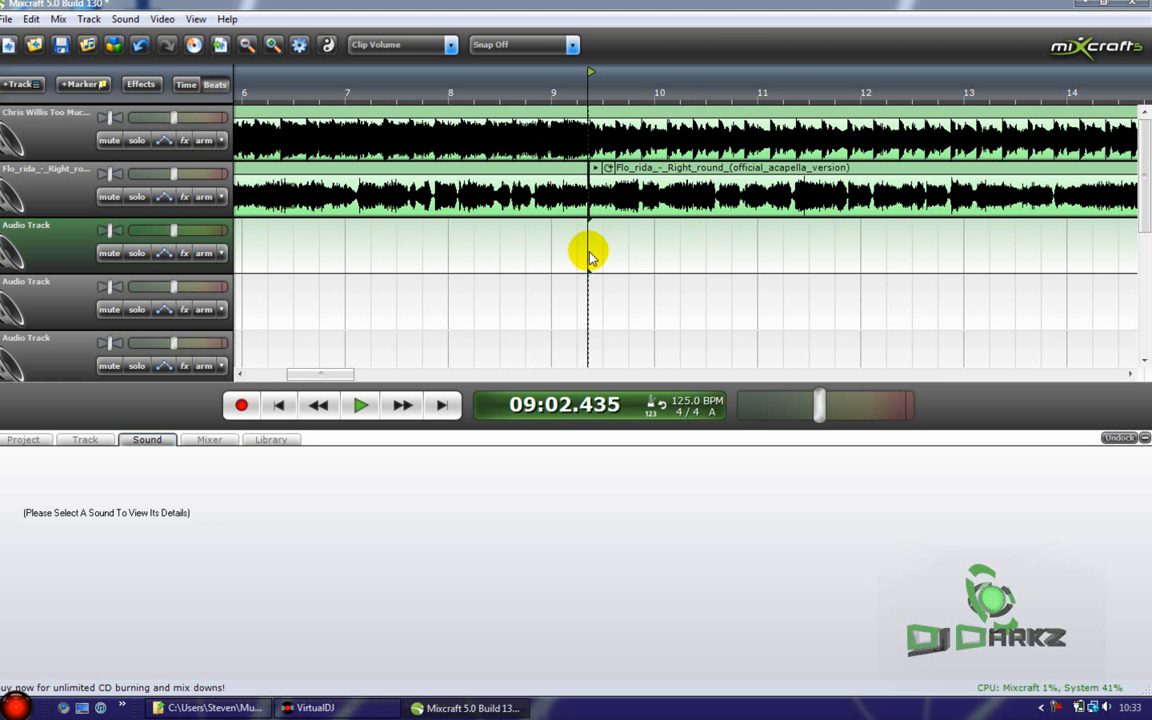
{"action": "scroll", "coordinate": [590, 257], "scroll_direction": "down", "scroll_amount": 3}
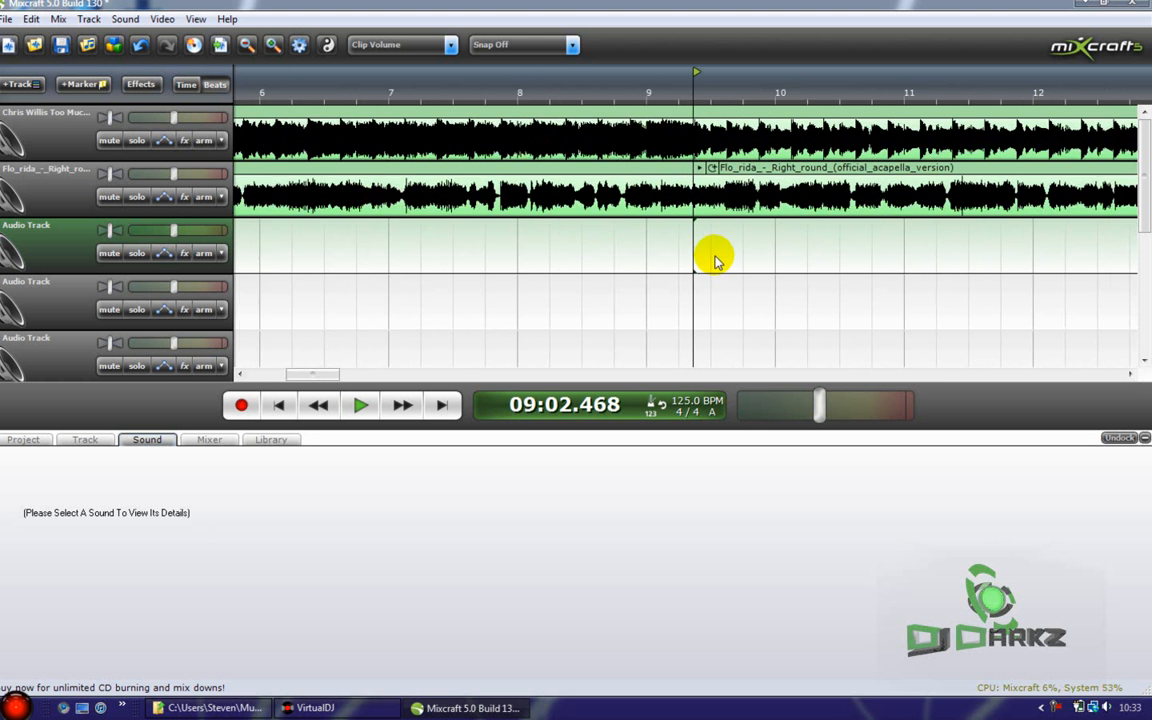
{"action": "scroll", "coordinate": [716, 260], "scroll_direction": "up", "scroll_amount": 2}
{"action": "scroll", "coordinate": [836, 224], "scroll_direction": "up", "scroll_amount": 2}
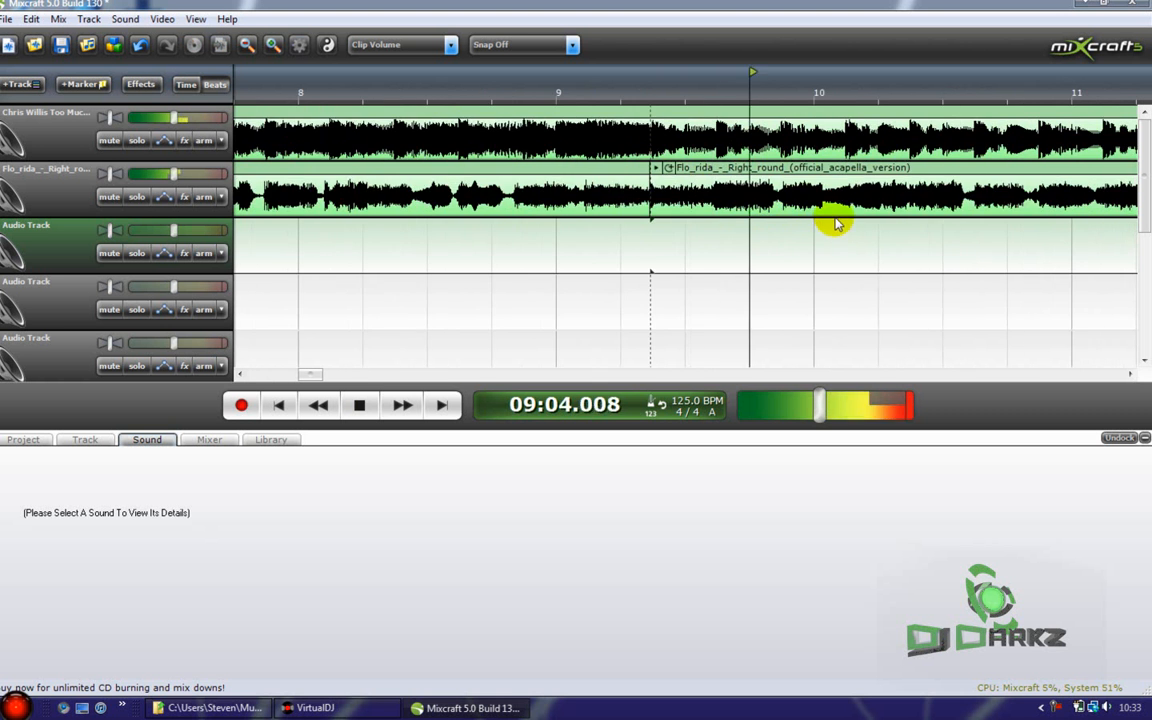
{"action": "scroll", "coordinate": [845, 205], "scroll_direction": "down", "scroll_amount": 3}
{"action": "scroll", "coordinate": [854, 220], "scroll_direction": "up", "scroll_amount": 1}
{"action": "scroll", "coordinate": [854, 223], "scroll_direction": "down", "scroll_amount": 2}
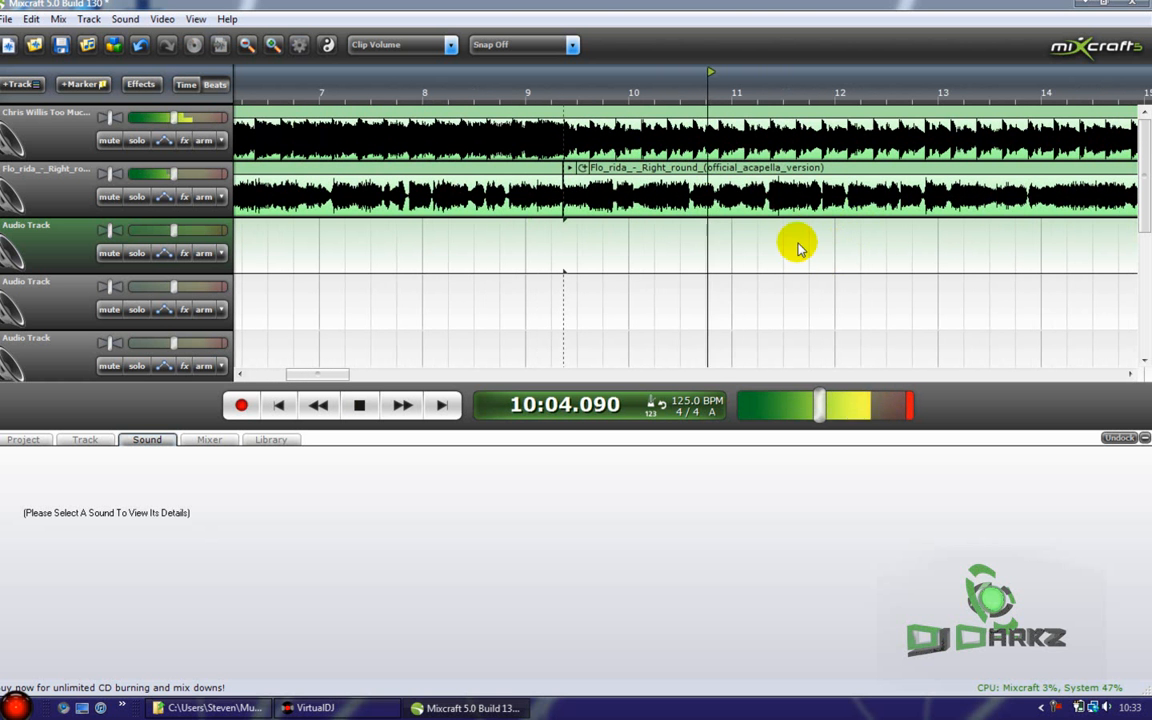
Step: Solo the acapella track and listen through measures 11 to 17 for the next cut point, stopping in measure 17
{"action": "left_click", "coordinate": [138, 197]}
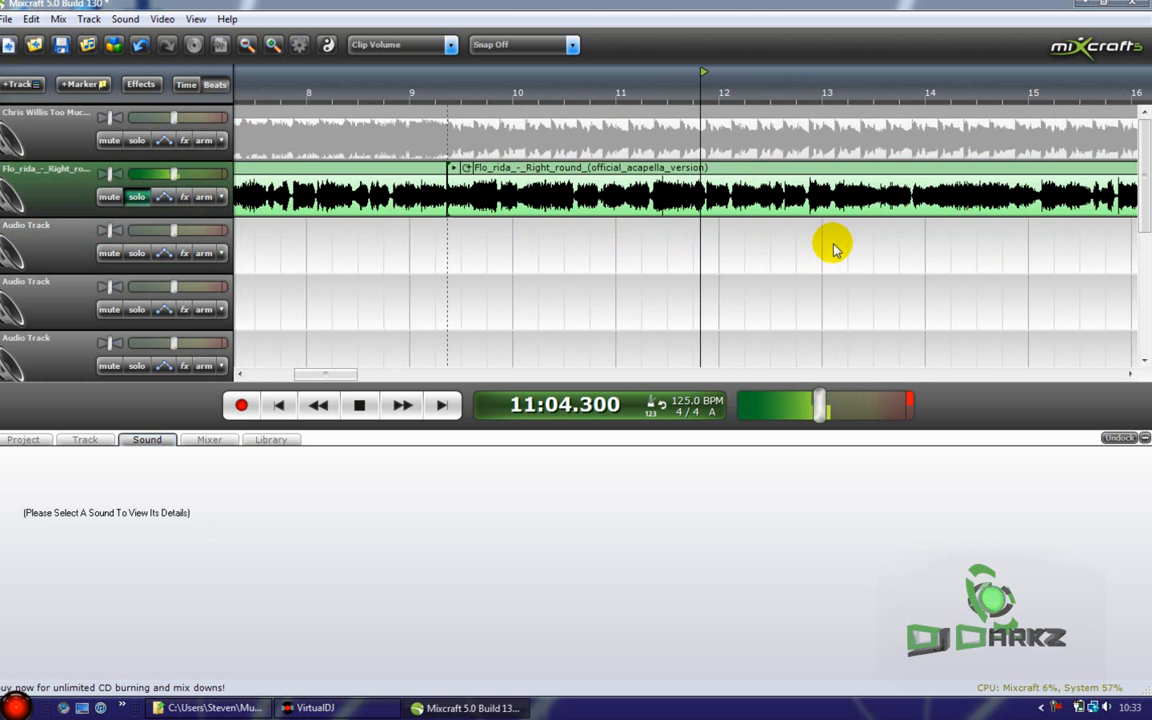
{"action": "scroll", "coordinate": [820, 252], "scroll_direction": "up", "scroll_amount": 1}
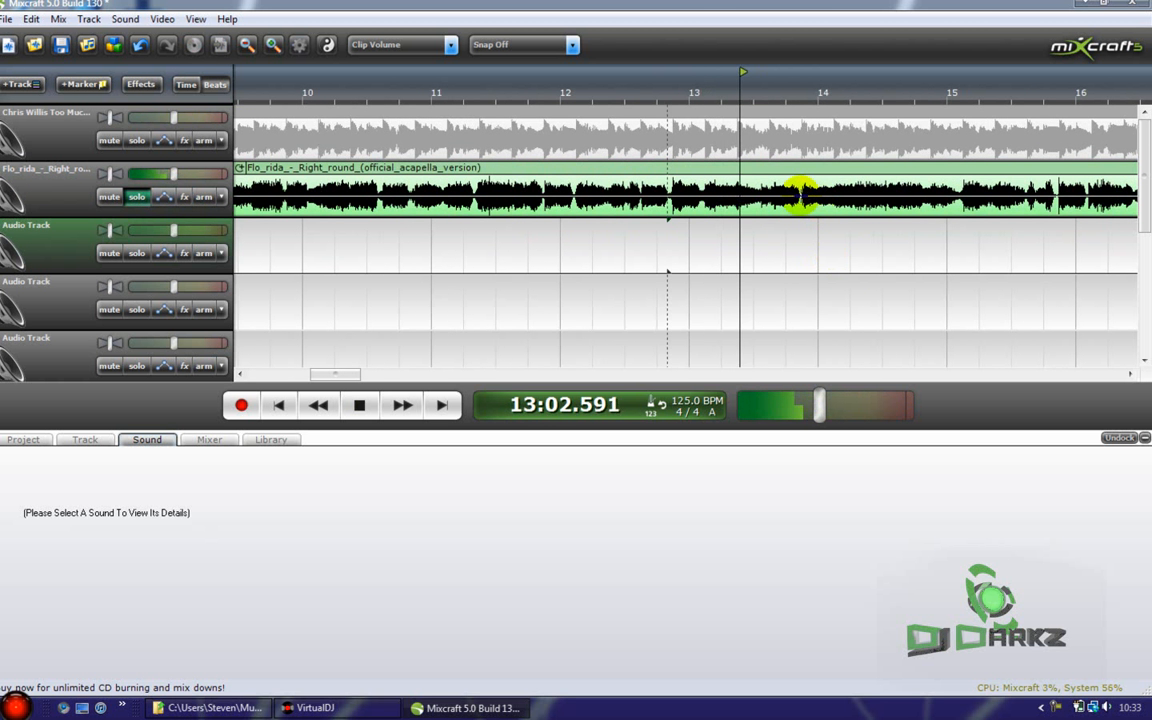
{"action": "left_click", "coordinate": [929, 291]}
{"action": "scroll", "coordinate": [838, 292], "scroll_direction": "down", "scroll_amount": 1}
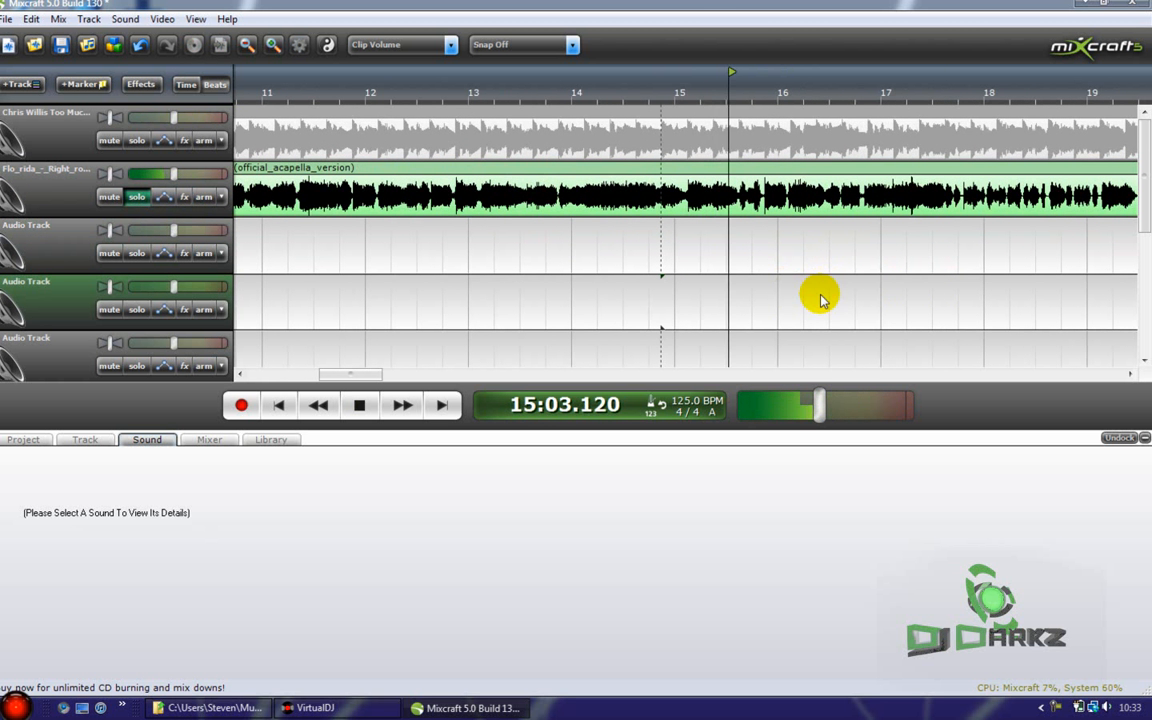
{"action": "scroll", "coordinate": [820, 300], "scroll_direction": "up", "scroll_amount": 1}
{"action": "left_click", "coordinate": [793, 288]}
{"action": "left_click", "coordinate": [779, 286]}
{"action": "key", "text": "space"}
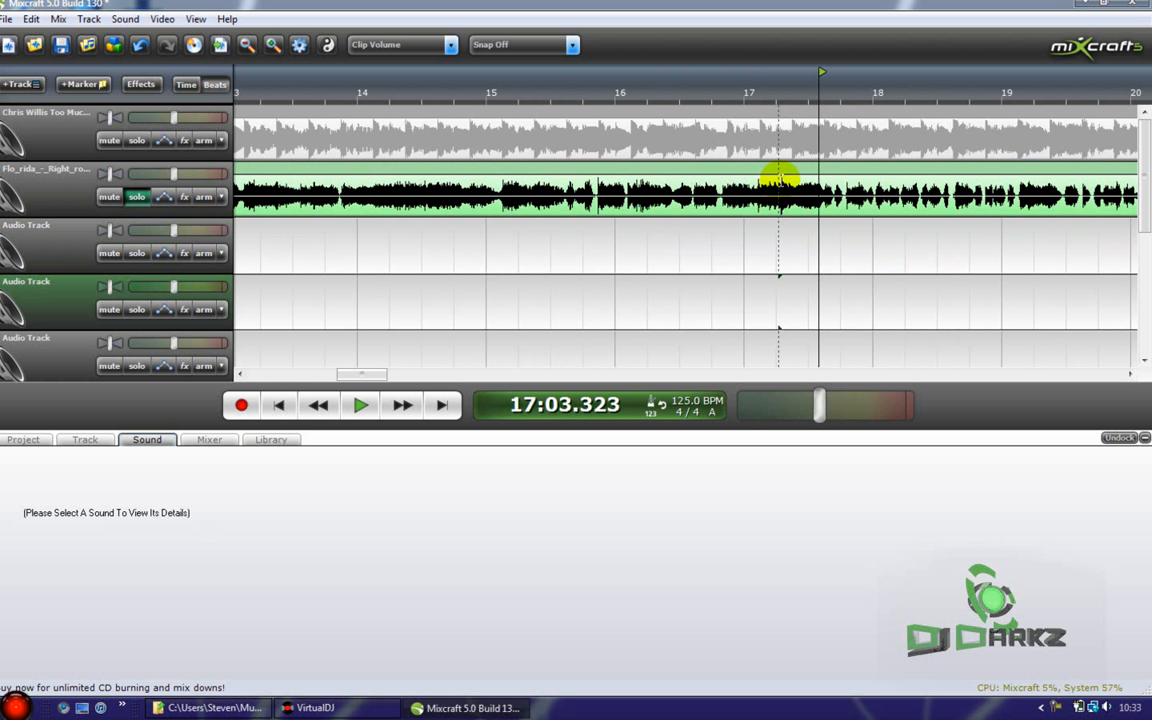
Step: Split the acapella clip at about beat 2 of measure 17
{"action": "left_click", "coordinate": [777, 181]}
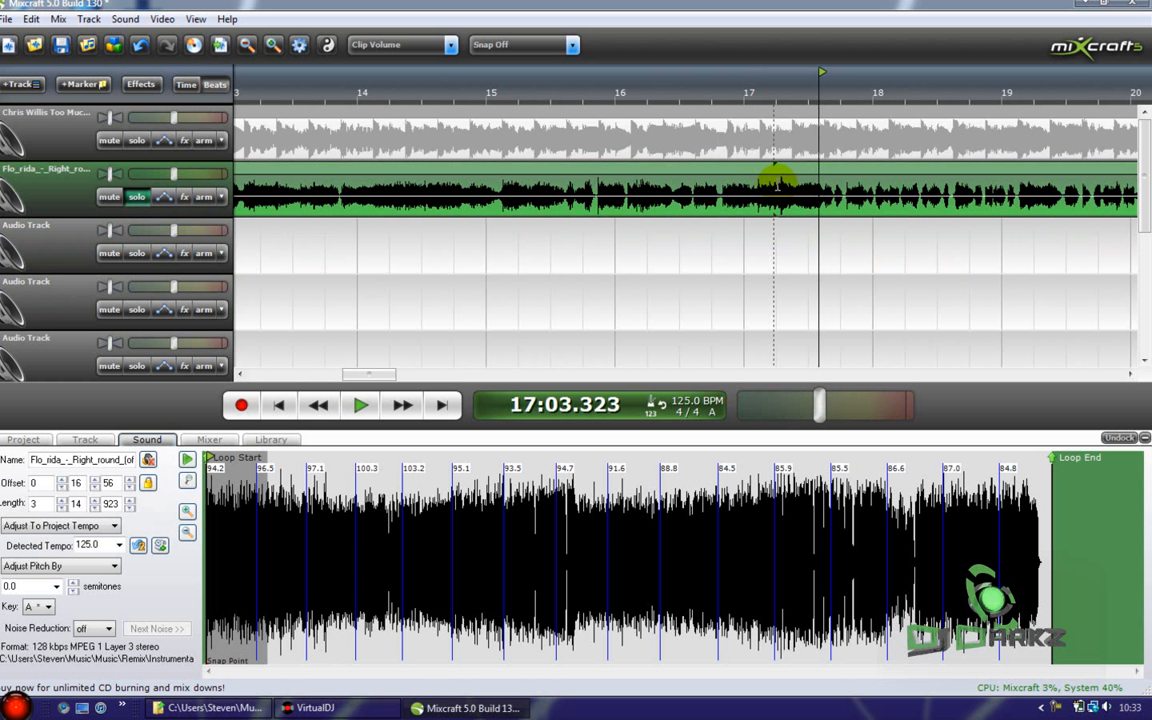
{"action": "key", "text": "ctrl+t"}
{"action": "scroll", "coordinate": [650, 165], "scroll_direction": "down", "scroll_amount": 3}
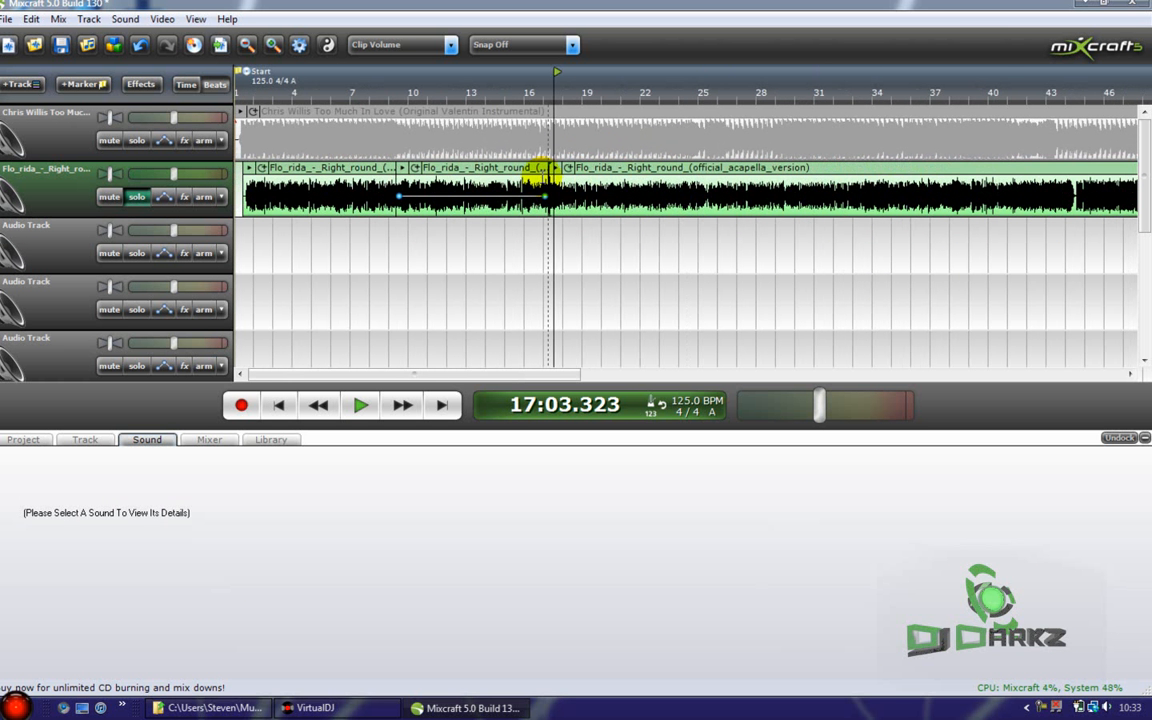
Step: Move the middle acapella section onto track 3 at an offset of about 16.32 s and mute that track
{"action": "left_click", "coordinate": [497, 187]}
{"action": "left_click_drag", "start_coordinate": [497, 187], "coordinate": [496, 228]}
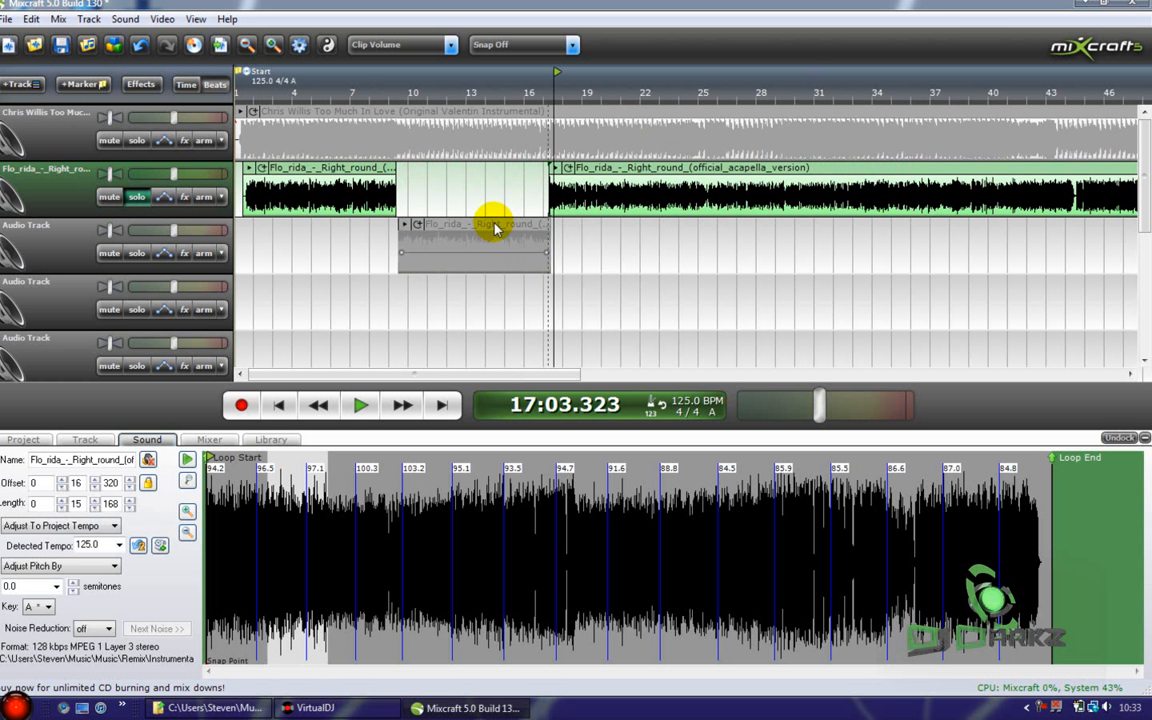
{"action": "left_click", "coordinate": [109, 256]}
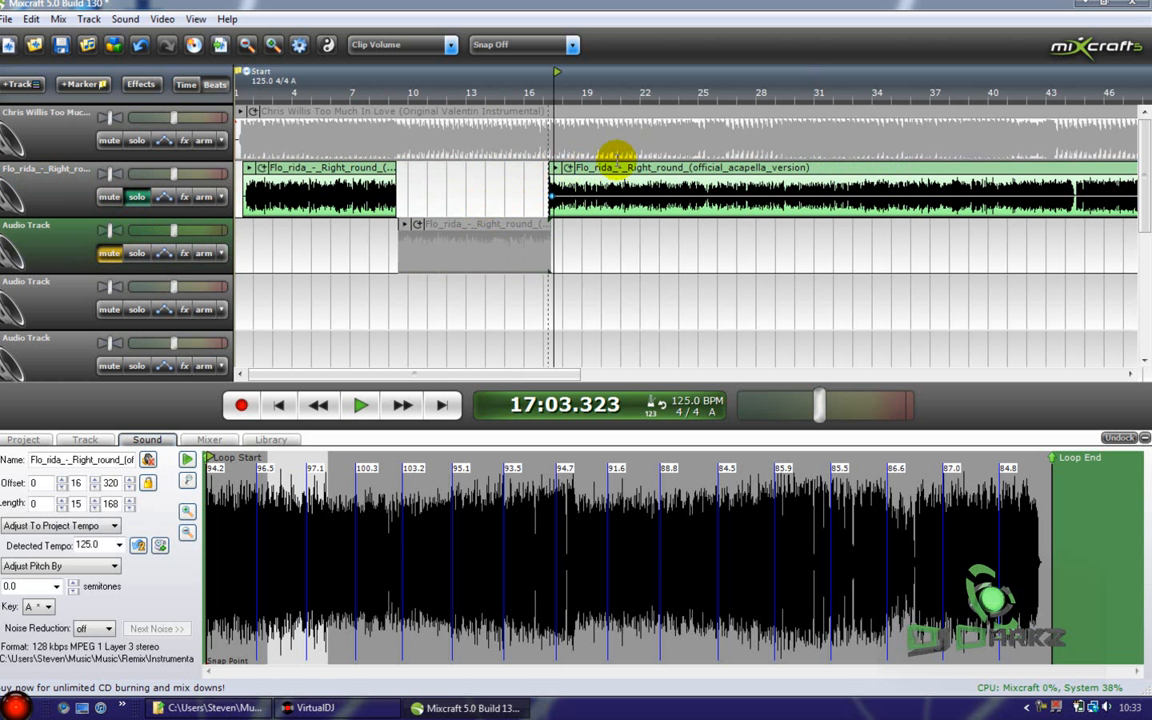
Step: Move the last acapella section back to the end of the first one, adjusting its offset to 16.030 s during playback
{"action": "left_click_drag", "start_coordinate": [548, 167], "coordinate": [466, 172]}
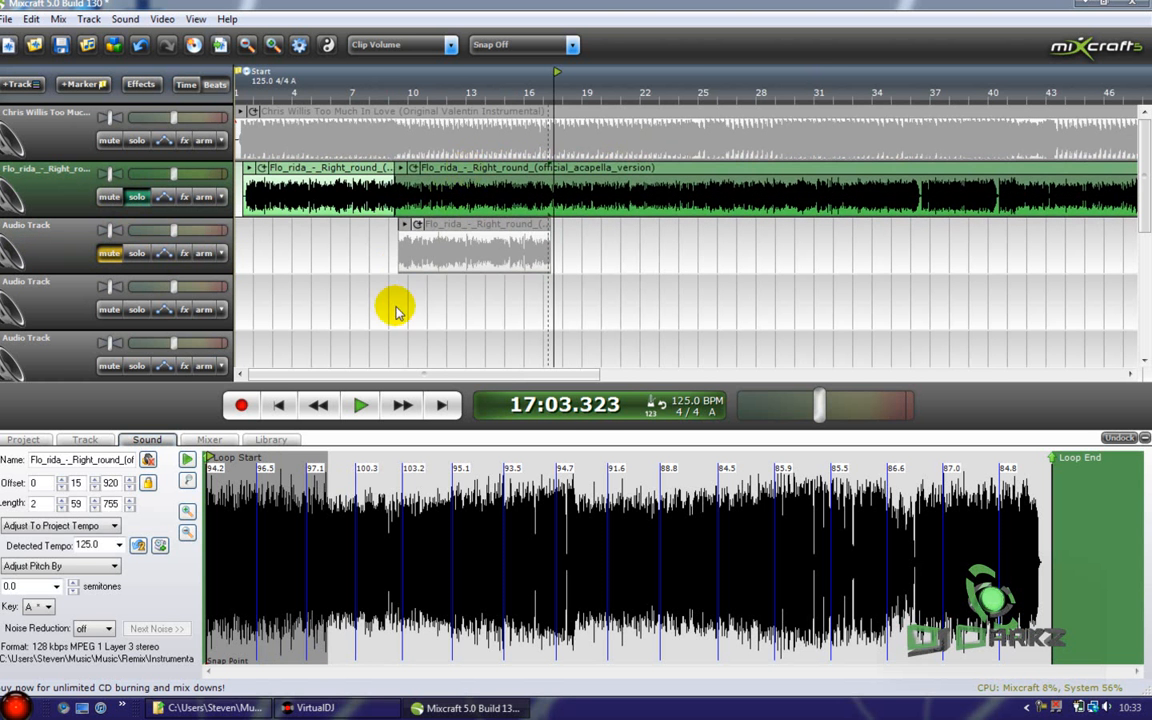
{"action": "left_click", "coordinate": [398, 317]}
{"action": "scroll", "coordinate": [440, 319], "scroll_direction": "up", "scroll_amount": 3}
{"action": "left_click", "coordinate": [434, 287]}
{"action": "key", "text": "space"}
{"action": "left_click_drag", "start_coordinate": [753, 175], "coordinate": [762, 172]}
{"action": "scroll", "coordinate": [800, 172], "scroll_direction": "up", "scroll_amount": 2}
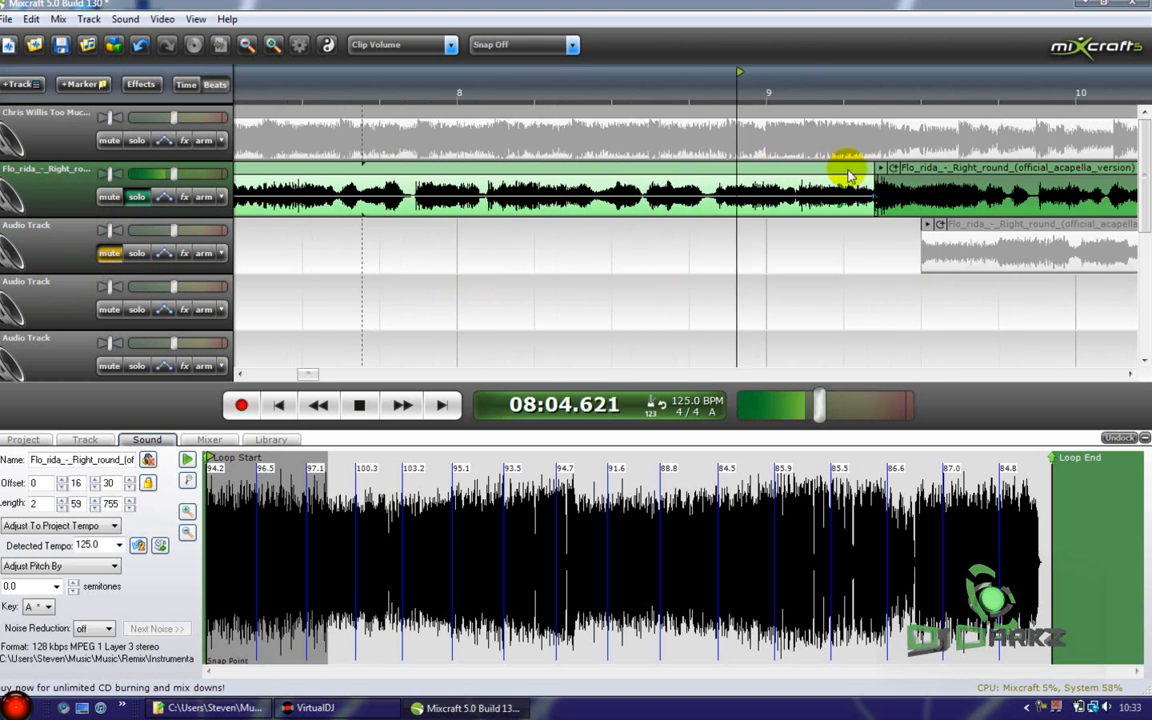
{"action": "scroll", "coordinate": [440, 182], "scroll_direction": "down", "scroll_amount": 3}
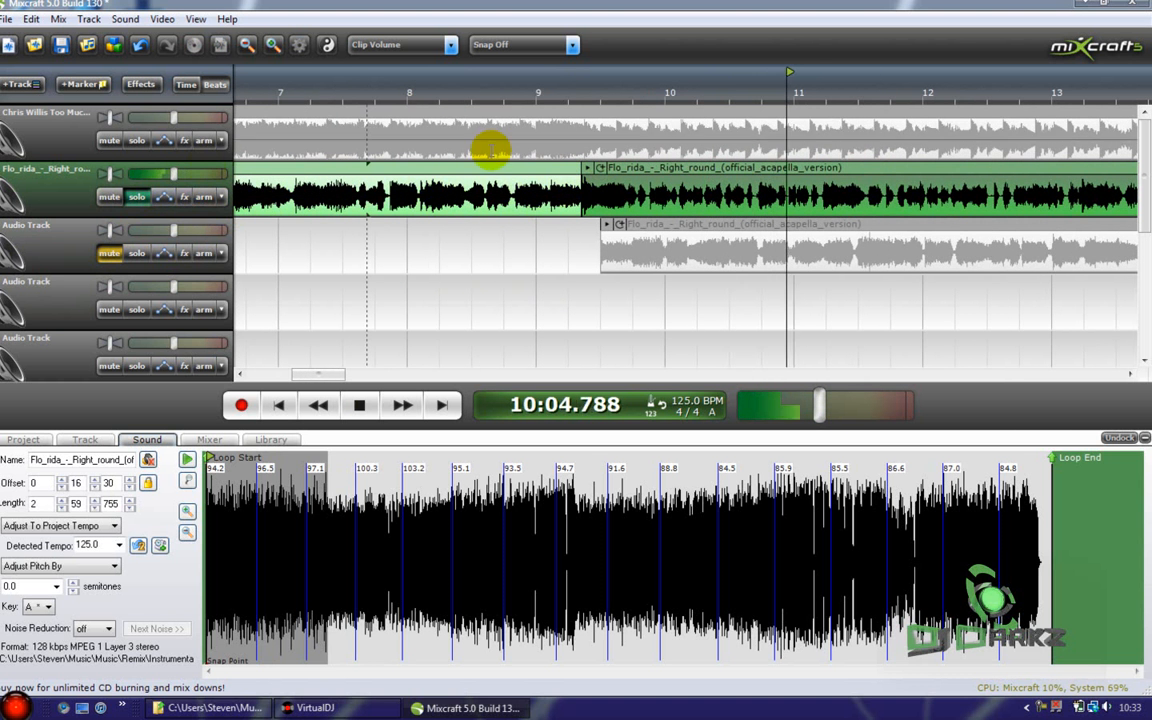
Step: Turn off the acapella track's solo and shift the last section to an offset of 15.820 s while both tracks play
{"action": "left_click", "coordinate": [132, 199]}
{"action": "scroll", "coordinate": [510, 266], "scroll_direction": "down", "scroll_amount": 1}
{"action": "scroll", "coordinate": [545, 240], "scroll_direction": "up", "scroll_amount": 2}
{"action": "left_click_drag", "start_coordinate": [599, 168], "coordinate": [602, 168]}
{"action": "scroll", "coordinate": [552, 212], "scroll_direction": "down", "scroll_amount": 2}
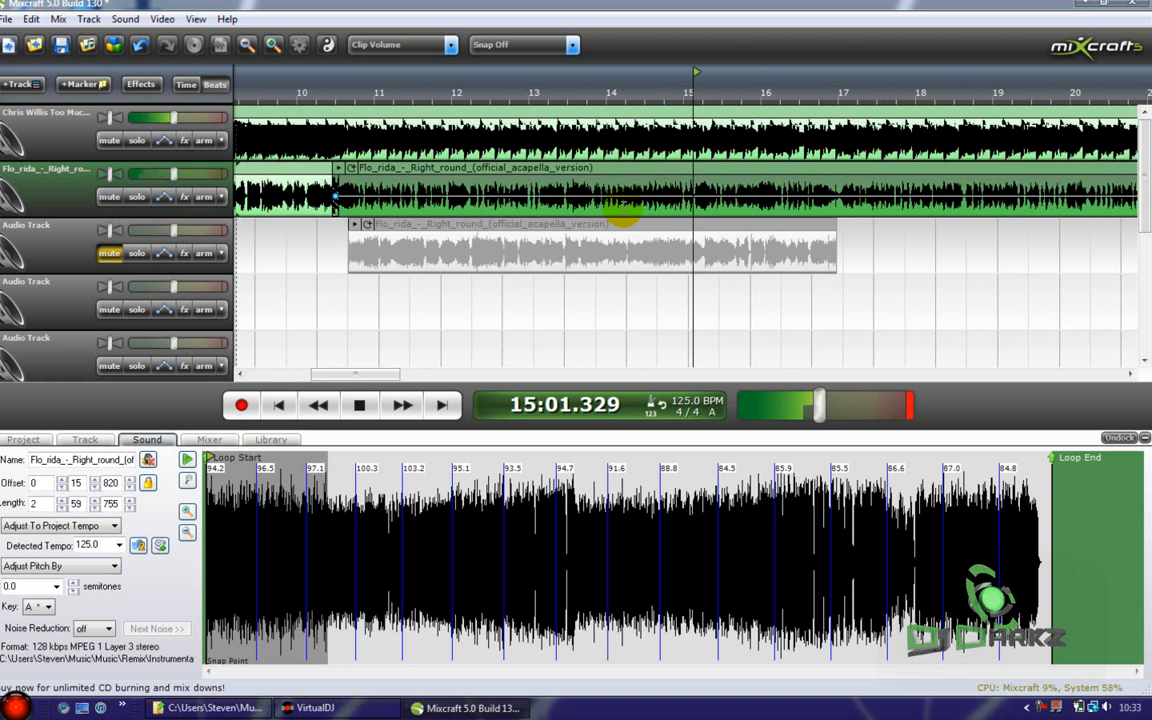
{"action": "scroll", "coordinate": [621, 210], "scroll_direction": "up", "scroll_amount": 2}
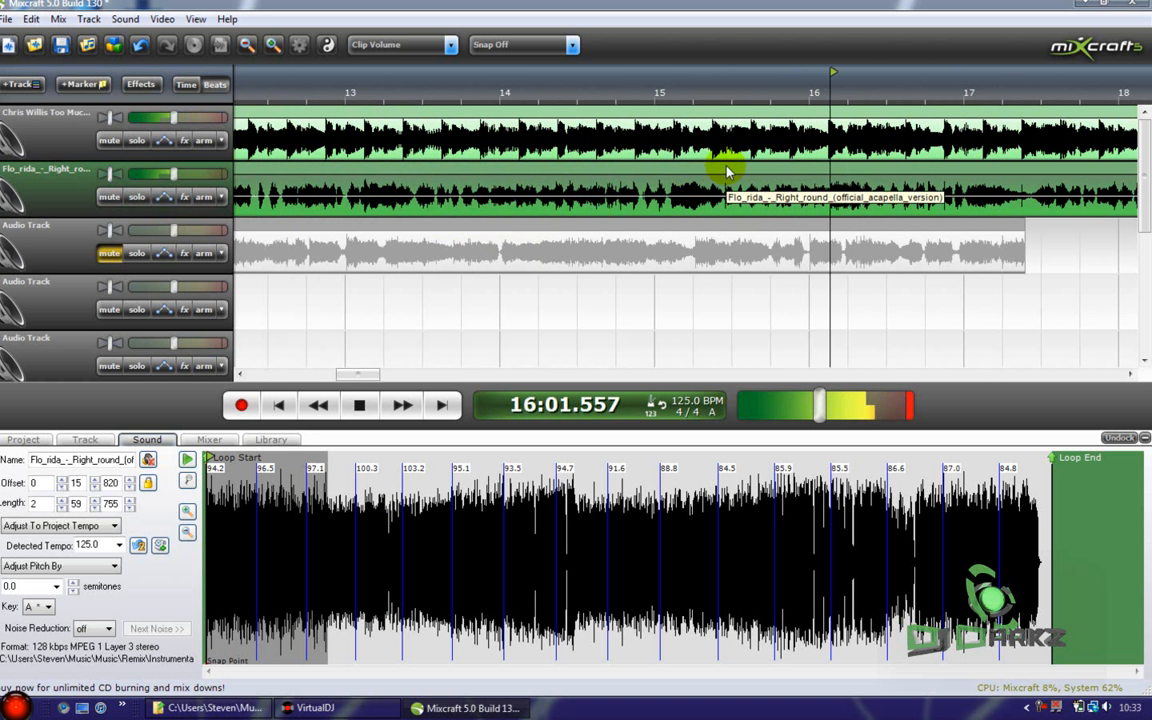
Step: Shift the last acapella section to an offset of 15.848 s while both tracks play, and stop playback
{"action": "scroll", "coordinate": [845, 255], "scroll_direction": "down", "scroll_amount": 4}
{"action": "scroll", "coordinate": [802, 266], "scroll_direction": "up", "scroll_amount": 5}
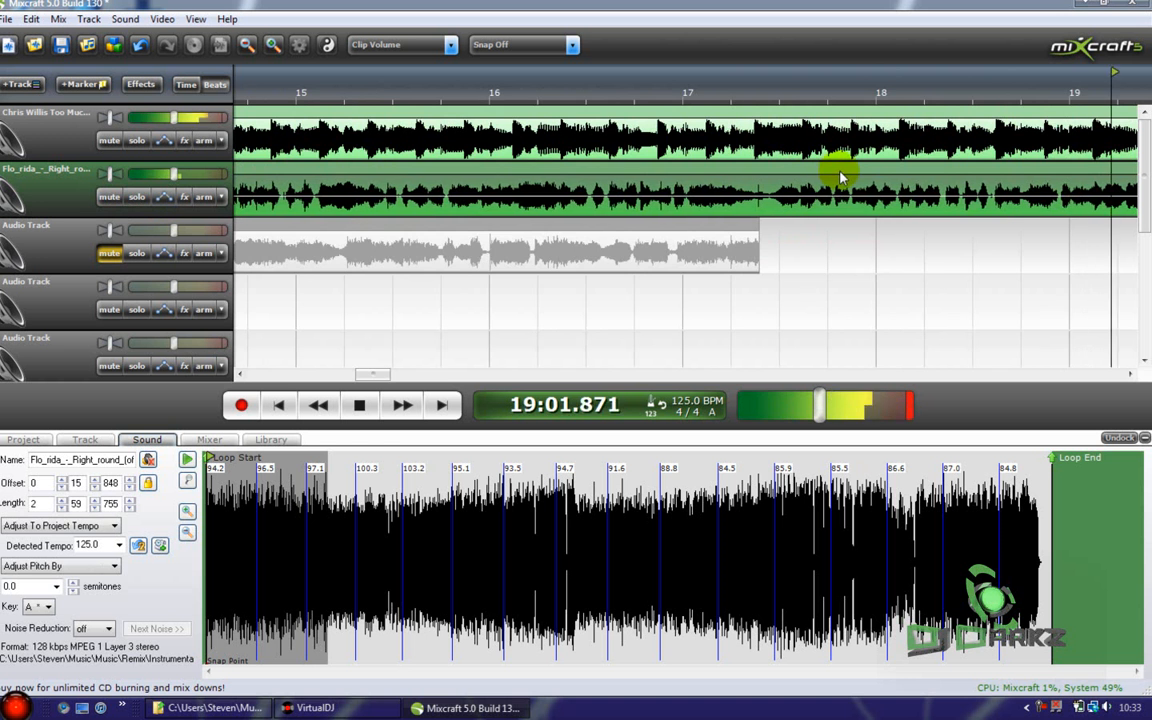
{"action": "scroll", "coordinate": [838, 176], "scroll_direction": "down", "scroll_amount": 2}
{"action": "scroll", "coordinate": [604, 252], "scroll_direction": "down", "scroll_amount": 3}
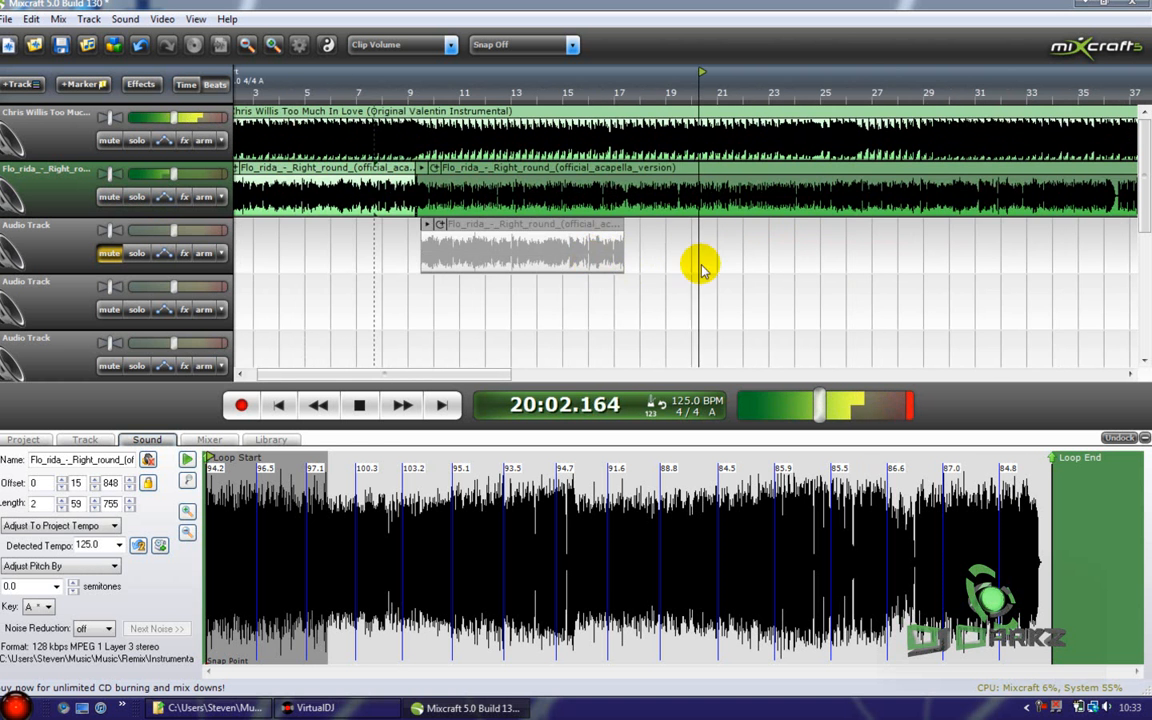
{"action": "scroll", "coordinate": [703, 270], "scroll_direction": "up", "scroll_amount": 5}
{"action": "key", "text": "space"}
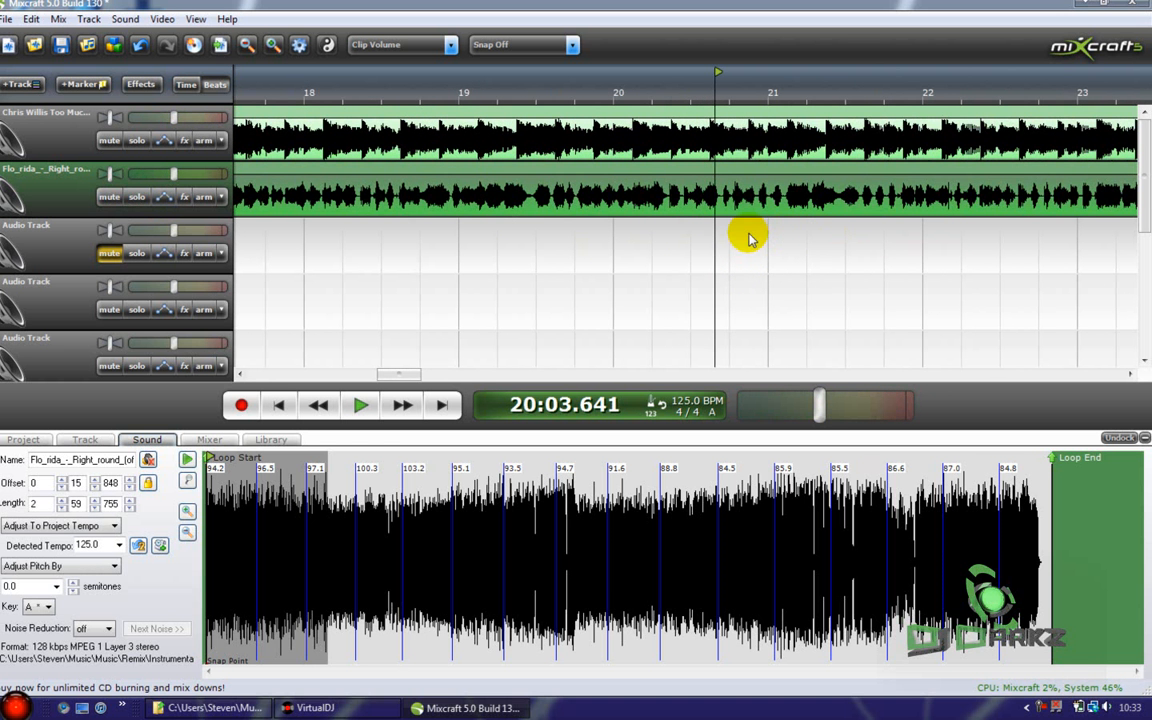
Step: Compare the vocal and beat peaks in measure 21 using the playhead, and shift the last acapella section to an offset of 15.852 s
{"action": "left_click", "coordinate": [900, 237]}
{"action": "scroll", "coordinate": [738, 211], "scroll_direction": "up", "scroll_amount": 2}
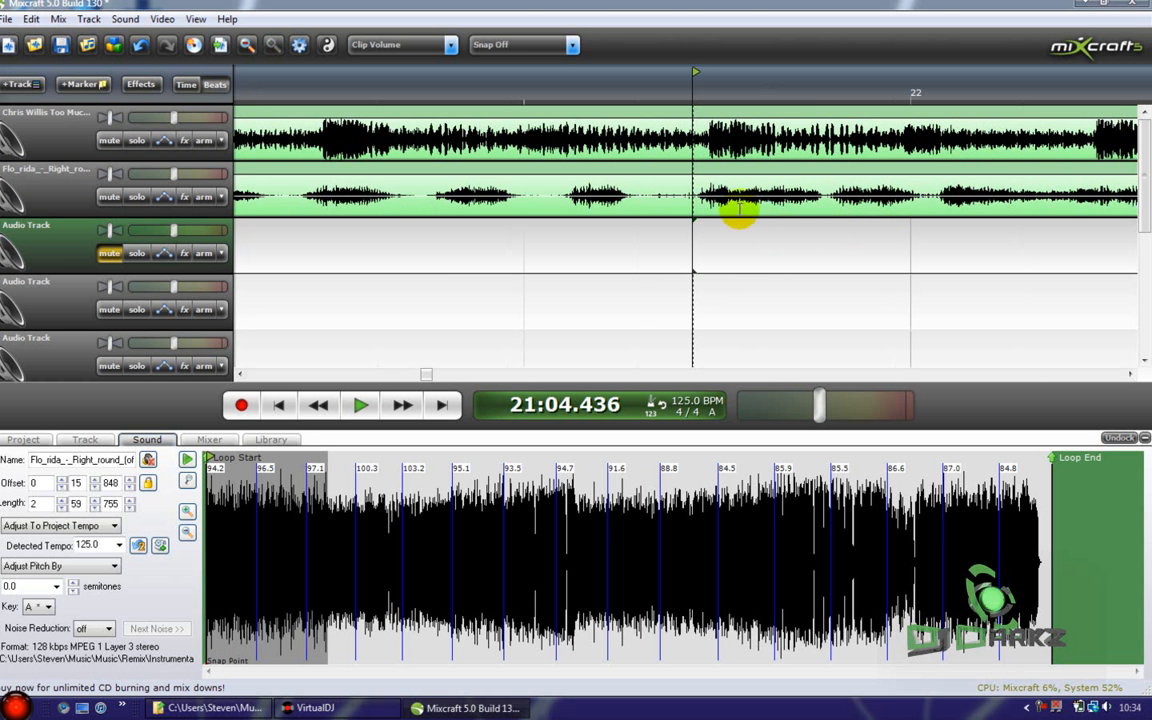
{"action": "scroll", "coordinate": [703, 238], "scroll_direction": "up", "scroll_amount": 2}
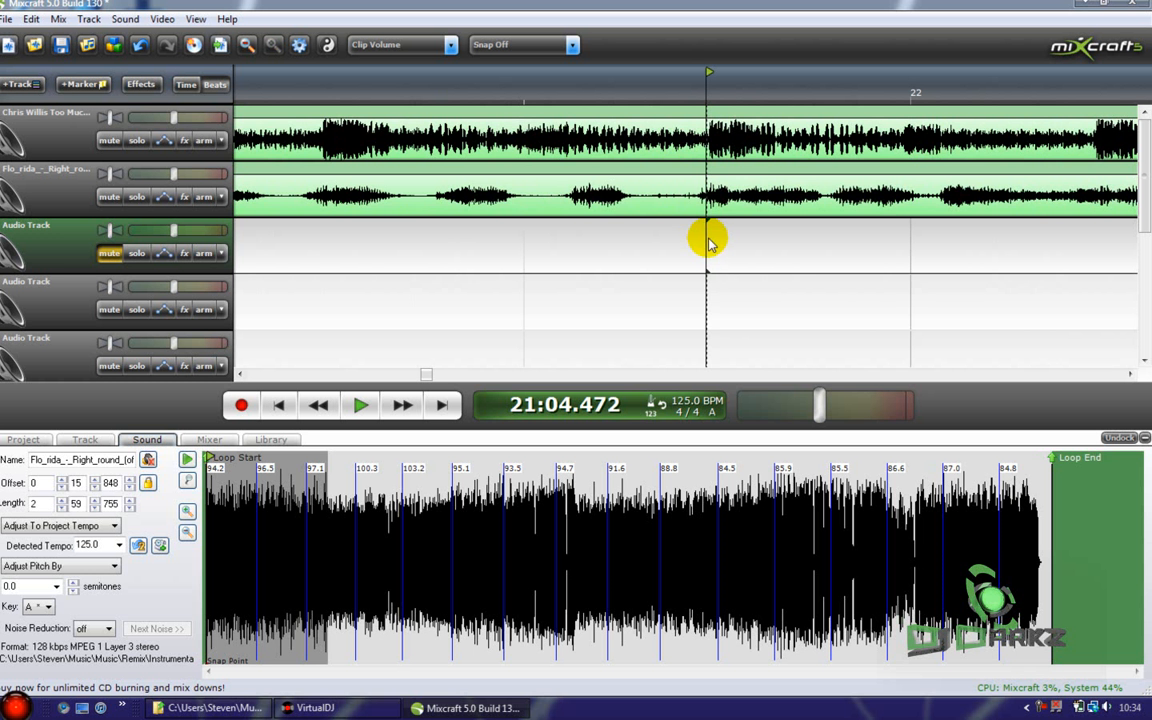
{"action": "scroll", "coordinate": [440, 150], "scroll_direction": "down", "scroll_amount": 2}
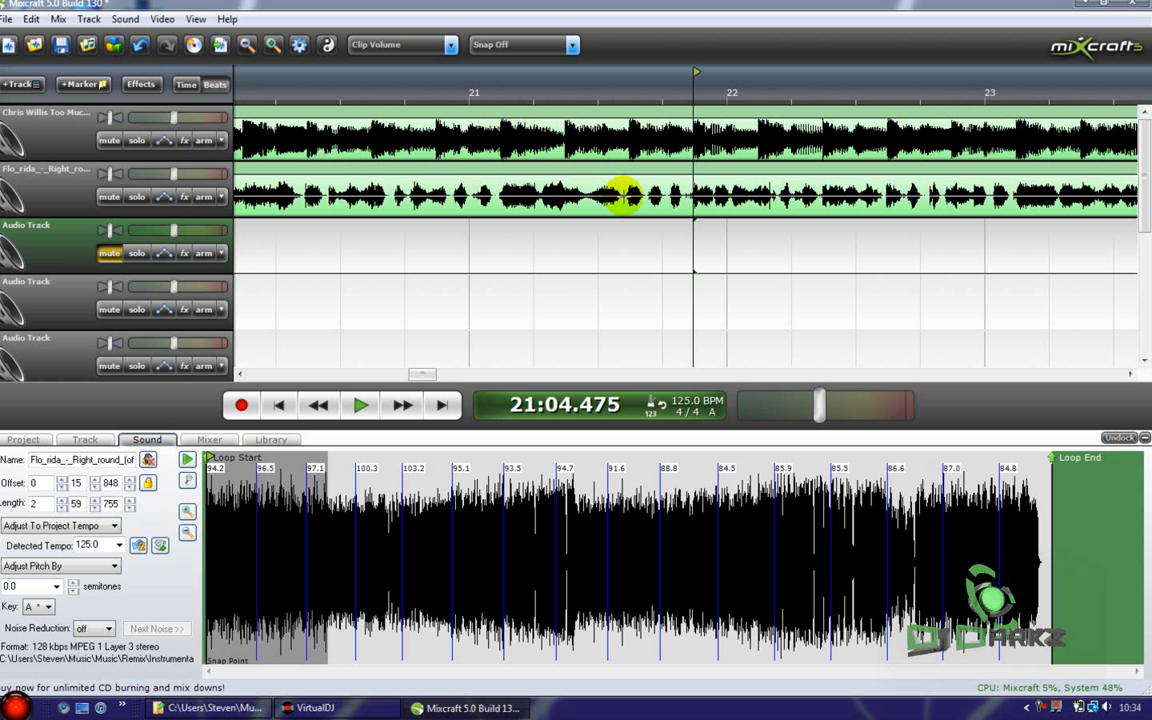
{"action": "scroll", "coordinate": [650, 229], "scroll_direction": "up", "scroll_amount": 2}
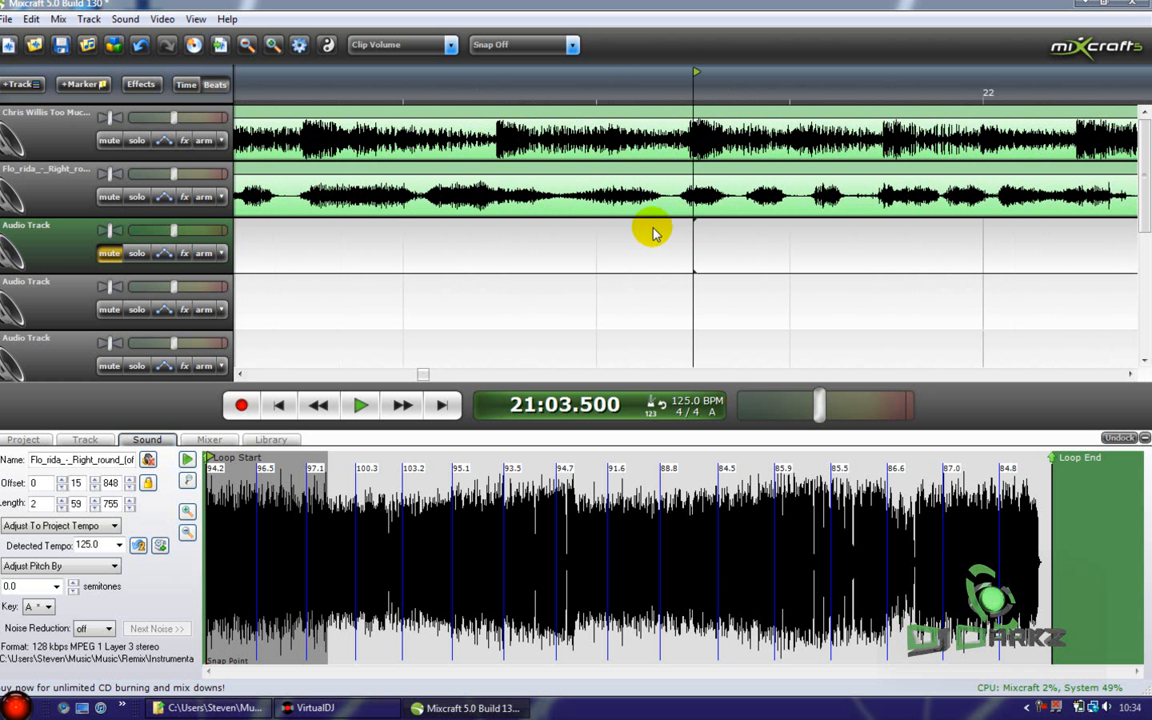
{"action": "scroll", "coordinate": [679, 197], "scroll_direction": "down", "scroll_amount": 2}
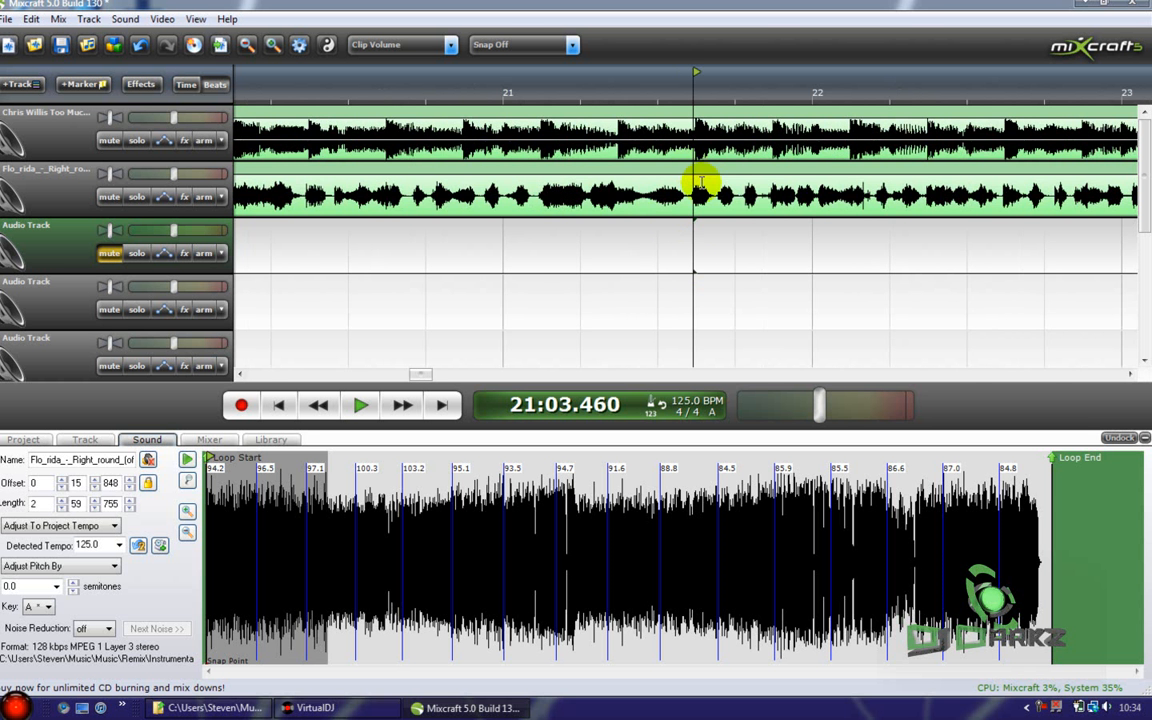
{"action": "scroll", "coordinate": [707, 192], "scroll_direction": "up", "scroll_amount": 2}
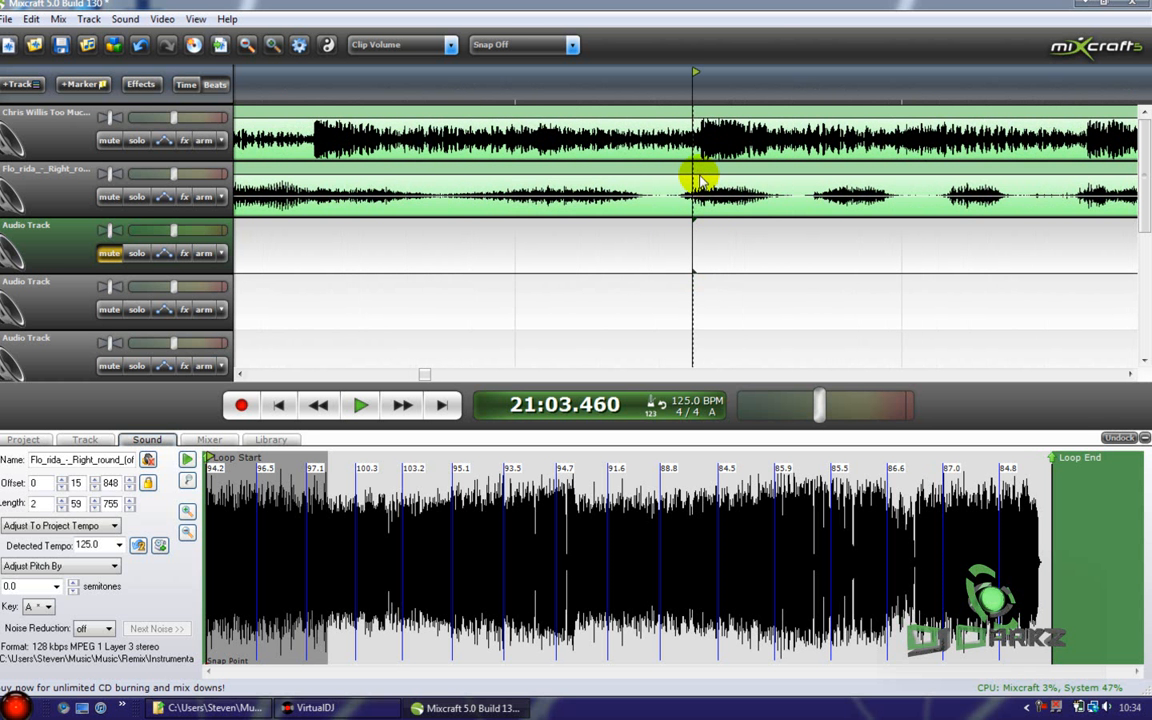
{"action": "left_click", "coordinate": [724, 174]}
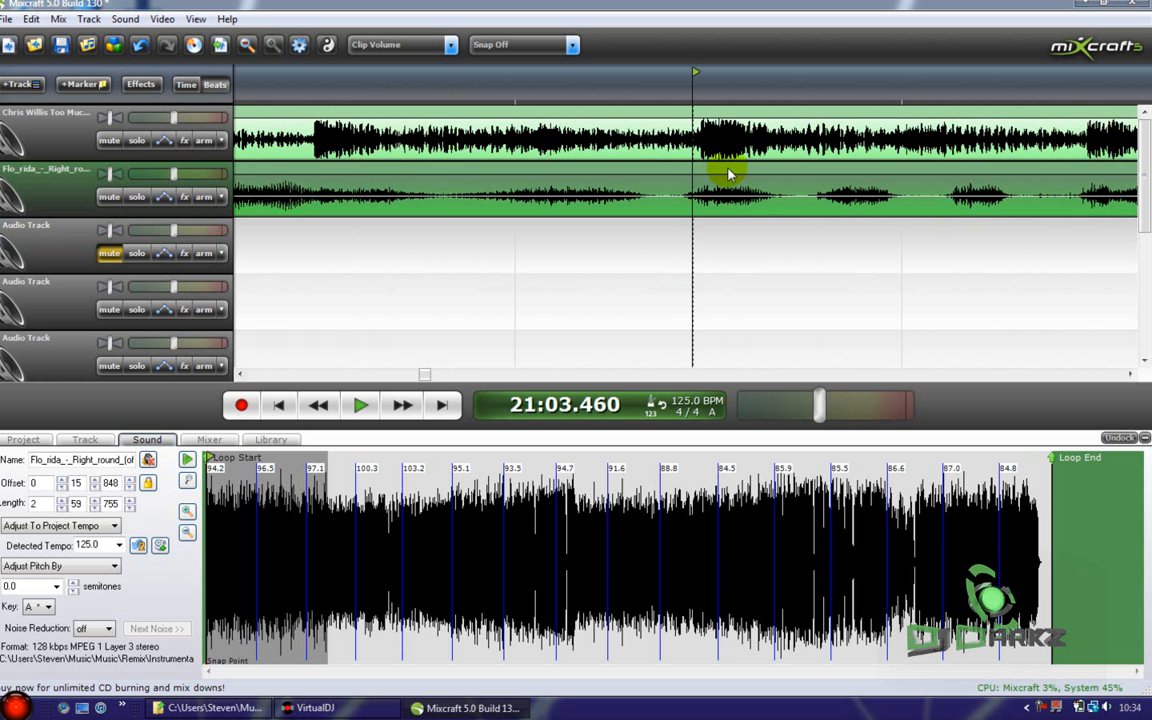
{"action": "scroll", "coordinate": [848, 197], "scroll_direction": "down", "scroll_amount": 1}
{"action": "scroll", "coordinate": [784, 206], "scroll_direction": "up", "scroll_amount": 1}
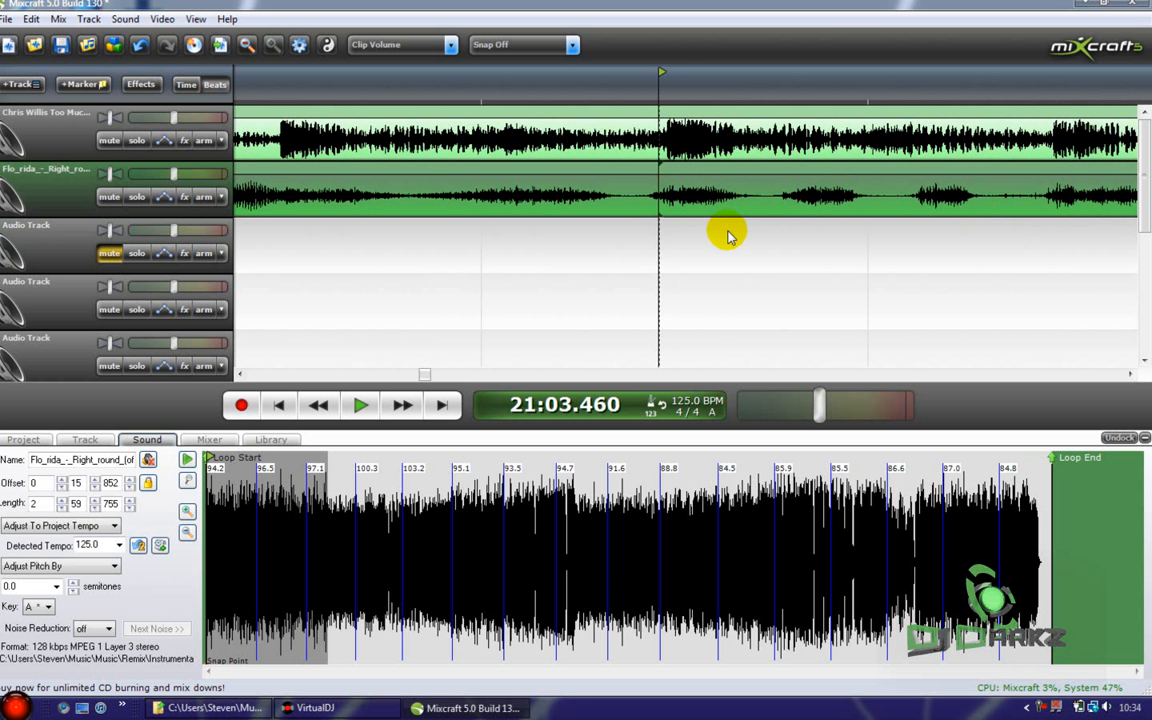
Step: Play both tracks from late in measure 21 and shift the last acapella section to an offset of 15.836 s
{"action": "scroll", "coordinate": [780, 240], "scroll_direction": "down", "scroll_amount": 2}
{"action": "scroll", "coordinate": [880, 248], "scroll_direction": "up", "scroll_amount": 1}
{"action": "left_click", "coordinate": [816, 244]}
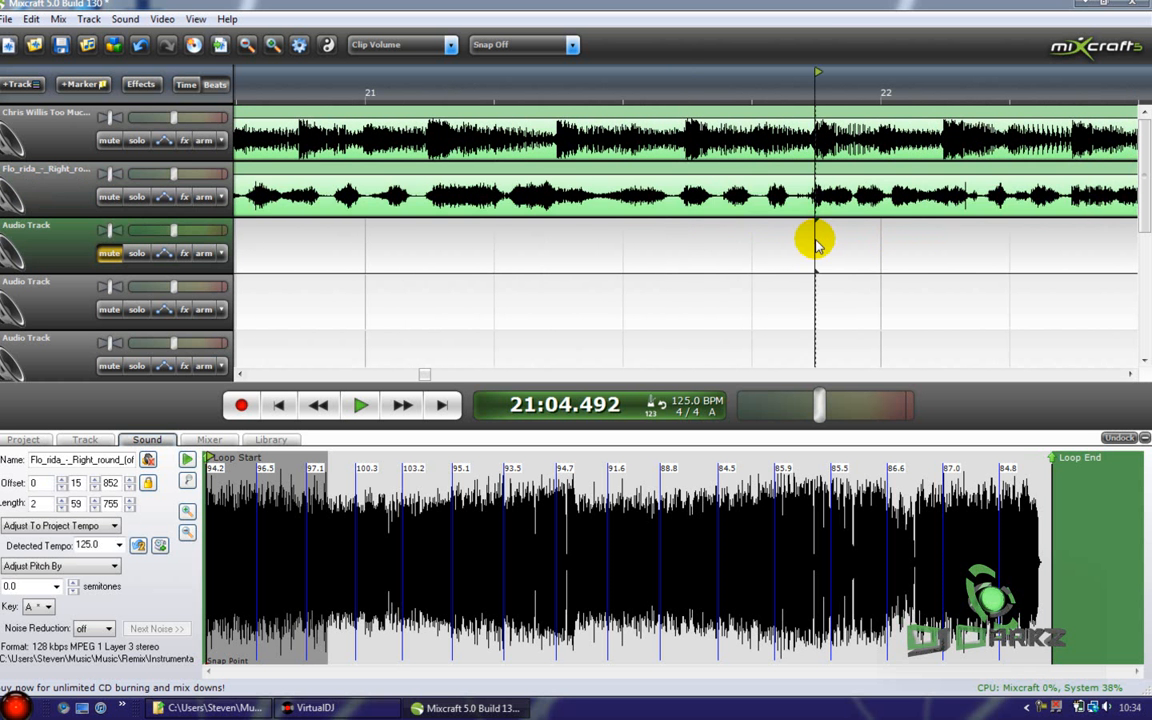
{"action": "scroll", "coordinate": [745, 168], "scroll_direction": "up", "scroll_amount": 1}
{"action": "left_click", "coordinate": [643, 283]}
{"action": "key", "text": "space"}
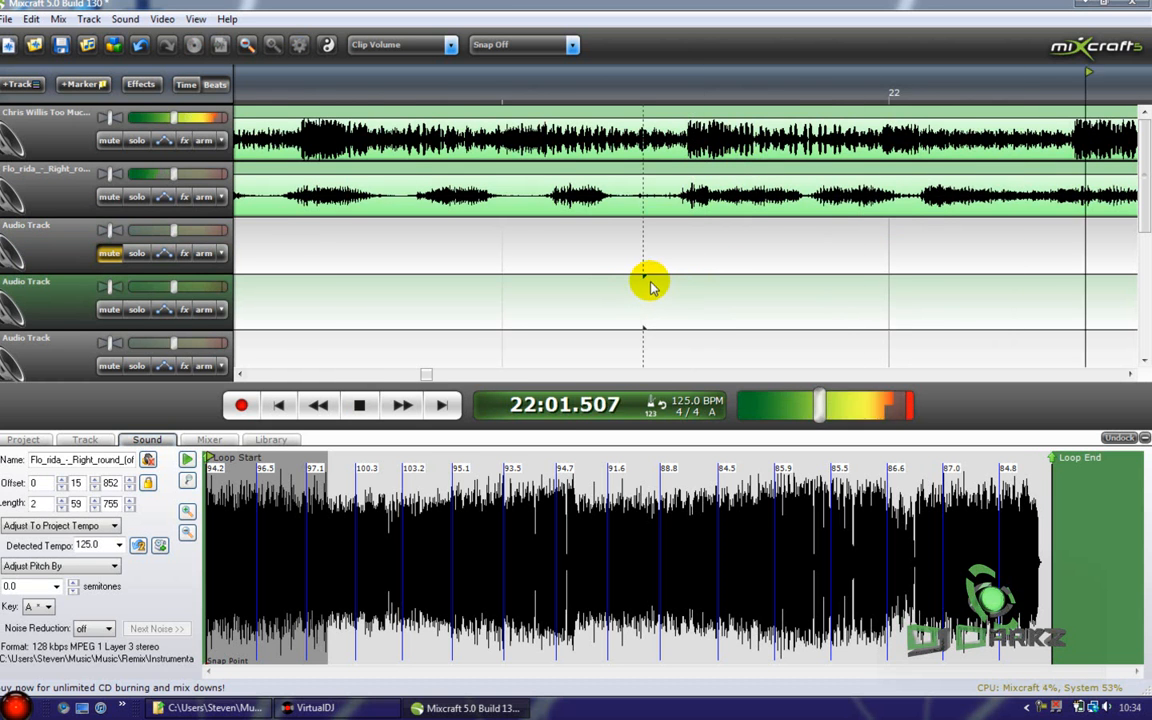
{"action": "scroll", "coordinate": [812, 278], "scroll_direction": "down", "scroll_amount": 2}
{"action": "scroll", "coordinate": [810, 260], "scroll_direction": "up", "scroll_amount": 2}
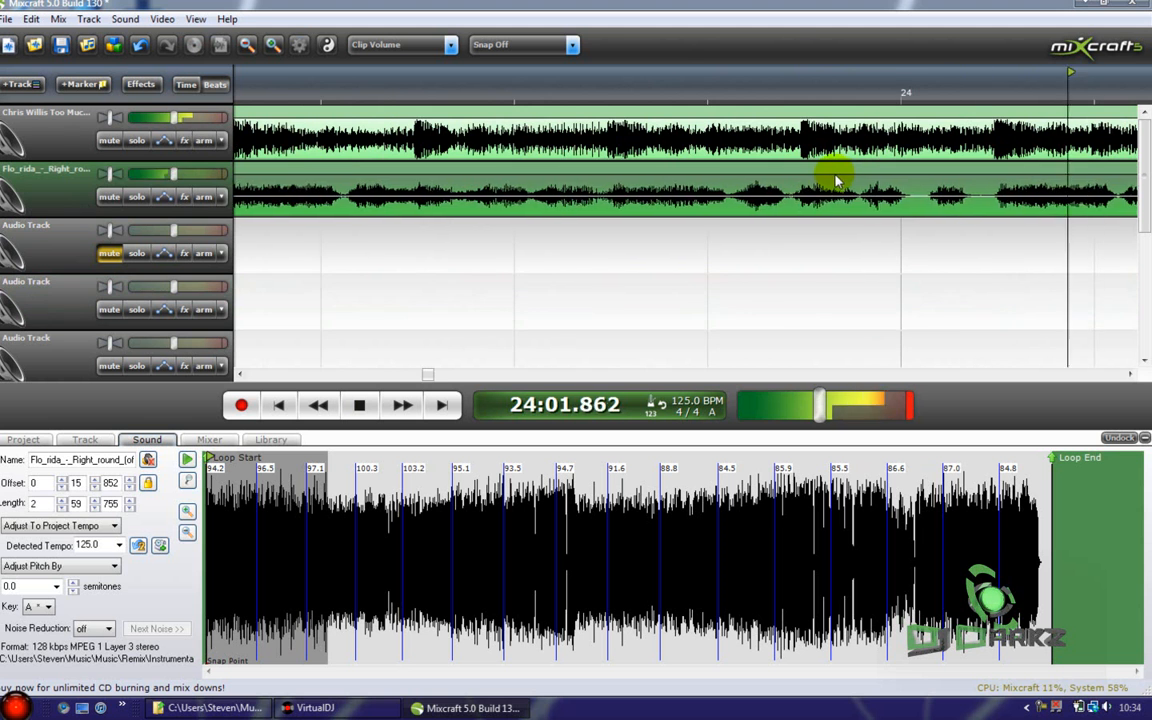
{"action": "scroll", "coordinate": [835, 180], "scroll_direction": "up", "scroll_amount": 1}
{"action": "scroll", "coordinate": [835, 180], "scroll_direction": "down", "scroll_amount": 5}
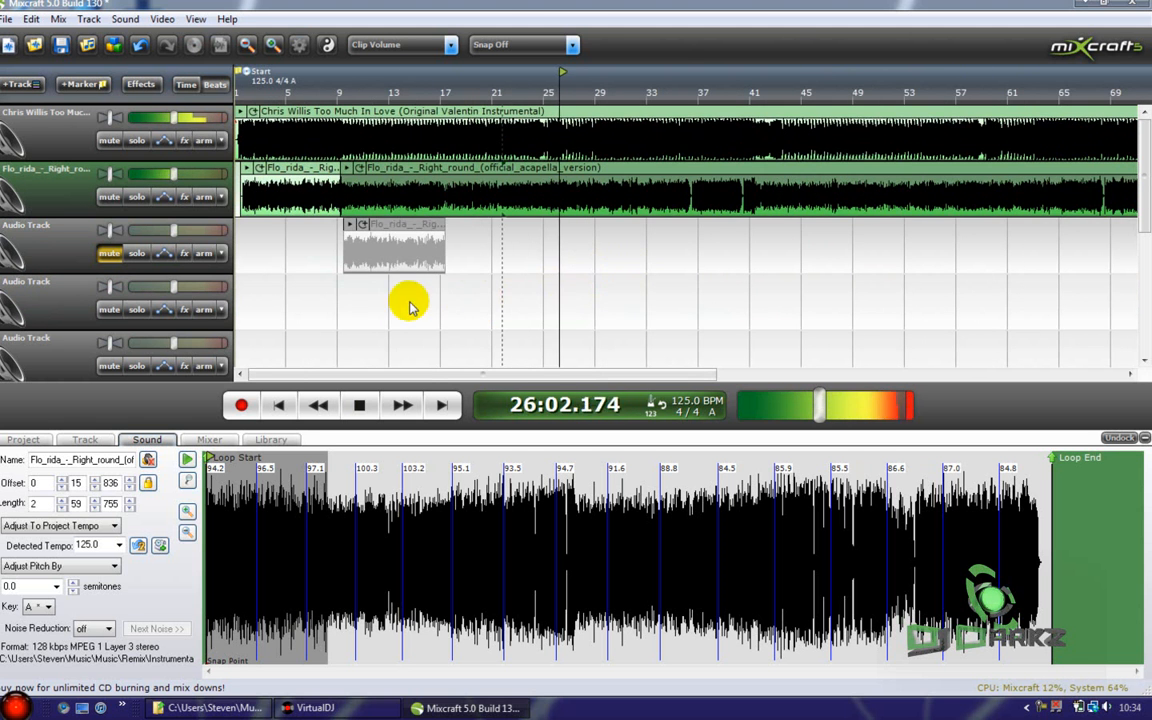
Step: Listen to the join between the two acapella sections, replaying it from late in measure 8
{"action": "left_click", "coordinate": [330, 295]}
{"action": "scroll", "coordinate": [579, 301], "scroll_direction": "up", "scroll_amount": 3}
{"action": "key", "text": "space"}
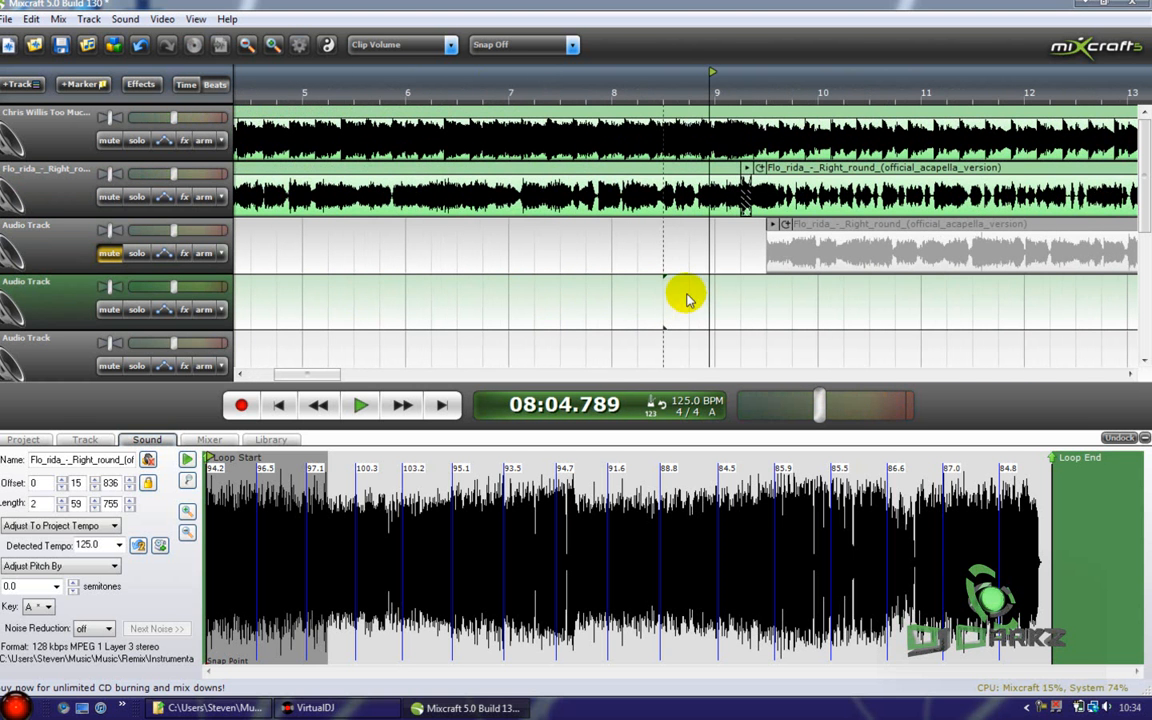
{"action": "left_click", "coordinate": [688, 270]}
{"action": "key", "text": "space"}
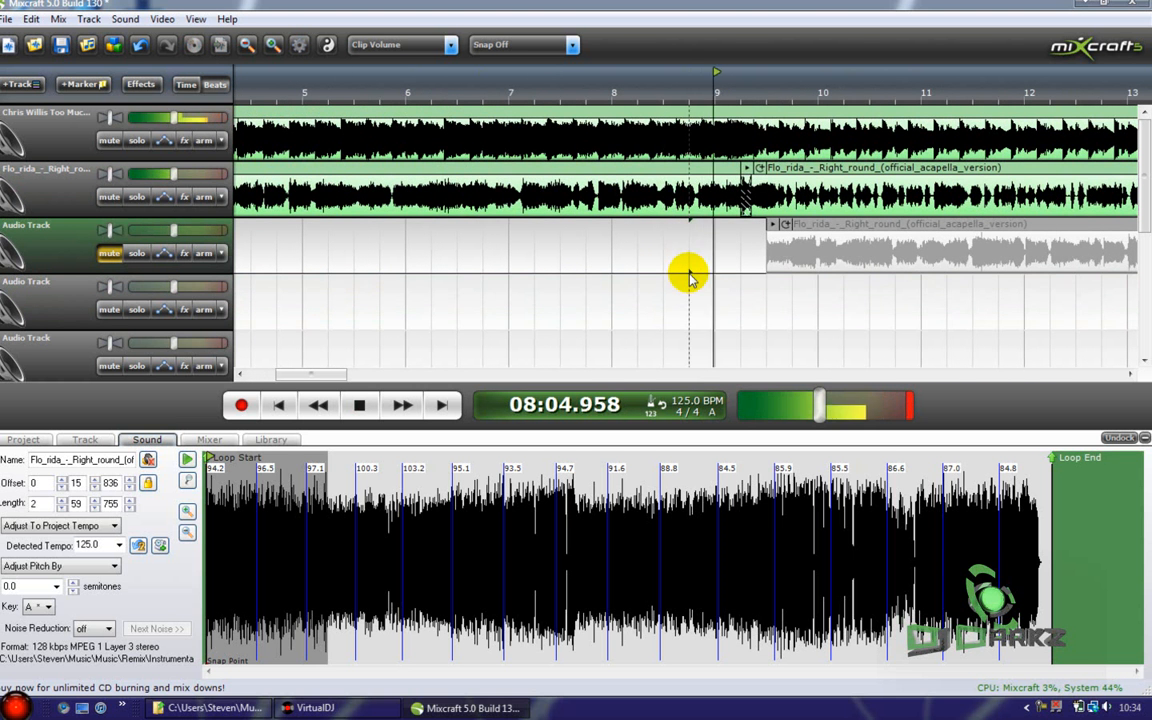
{"action": "scroll", "coordinate": [688, 277], "scroll_direction": "up", "scroll_amount": 2}
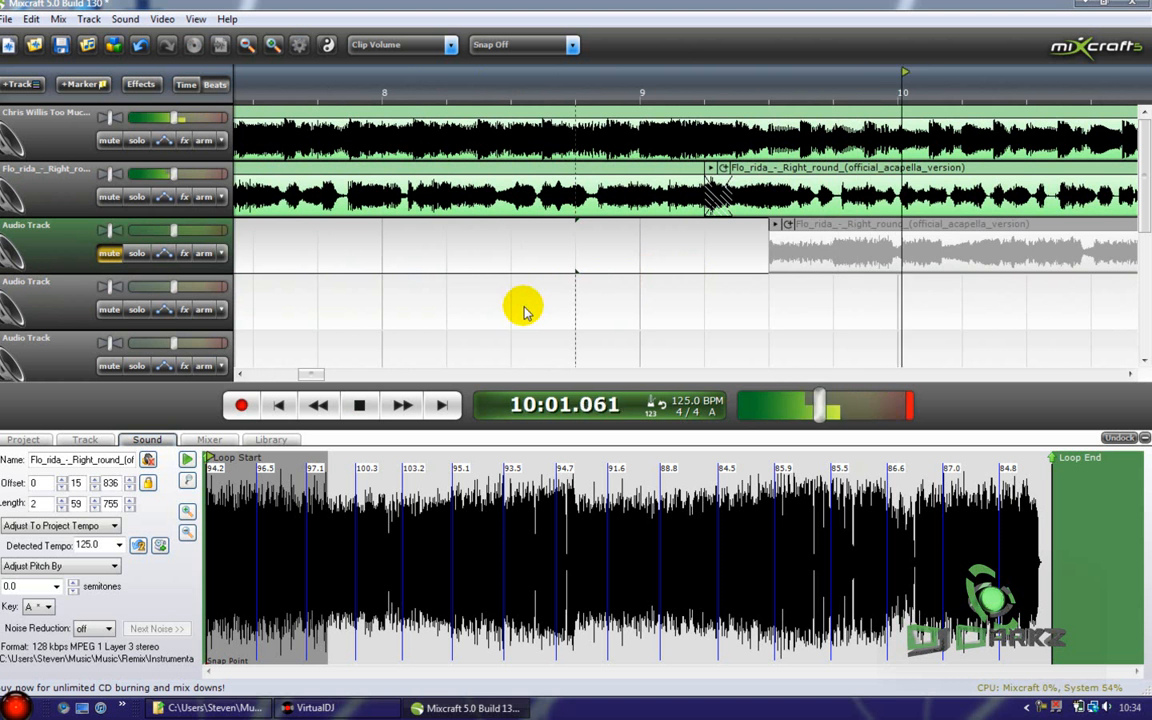
{"action": "scroll", "coordinate": [549, 295], "scroll_direction": "down", "scroll_amount": 1}
{"action": "left_click", "coordinate": [445, 288]}
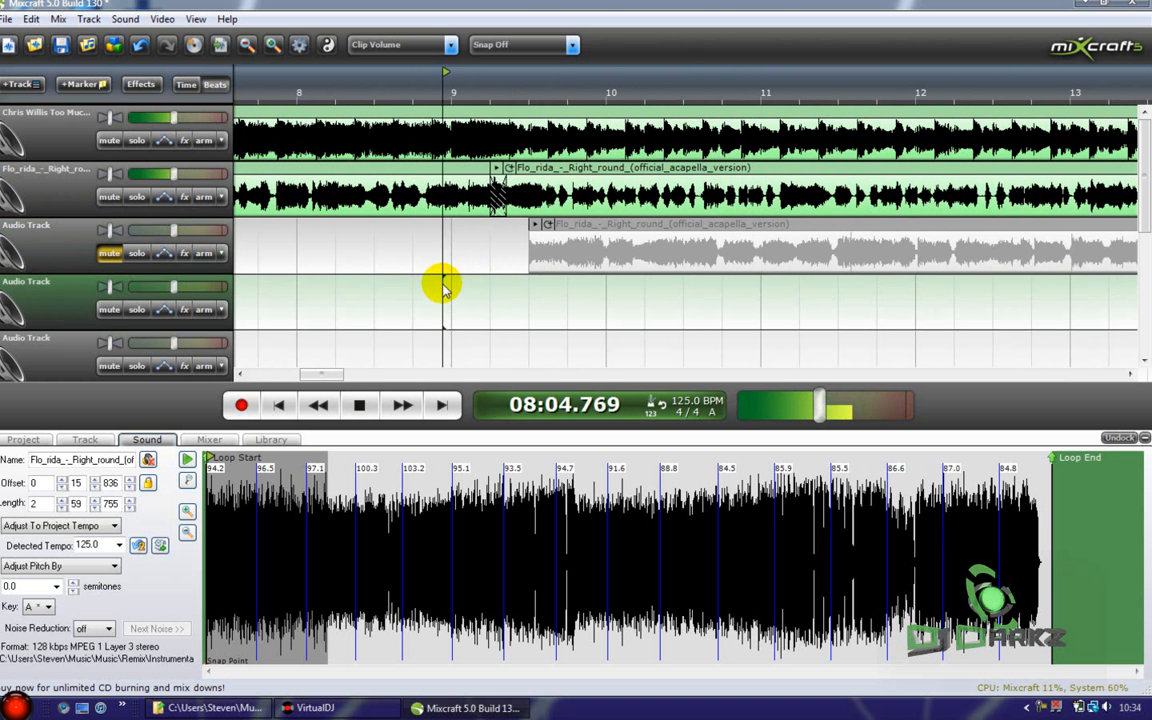
{"action": "scroll", "coordinate": [470, 283], "scroll_direction": "down", "scroll_amount": 1}
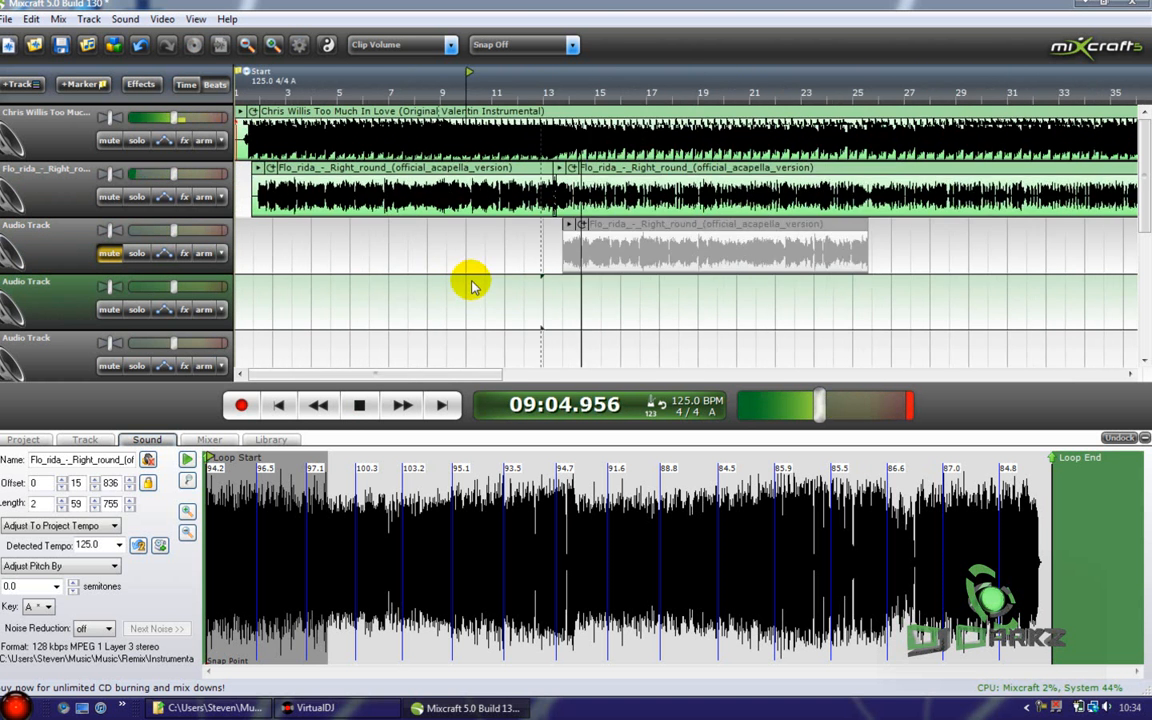
Step: Shift the last acapella section to an offset of 15.830 s while both tracks play around measure 13
{"action": "scroll", "coordinate": [766, 290], "scroll_direction": "down", "scroll_amount": 2}
{"action": "scroll", "coordinate": [680, 265], "scroll_direction": "up", "scroll_amount": 4}
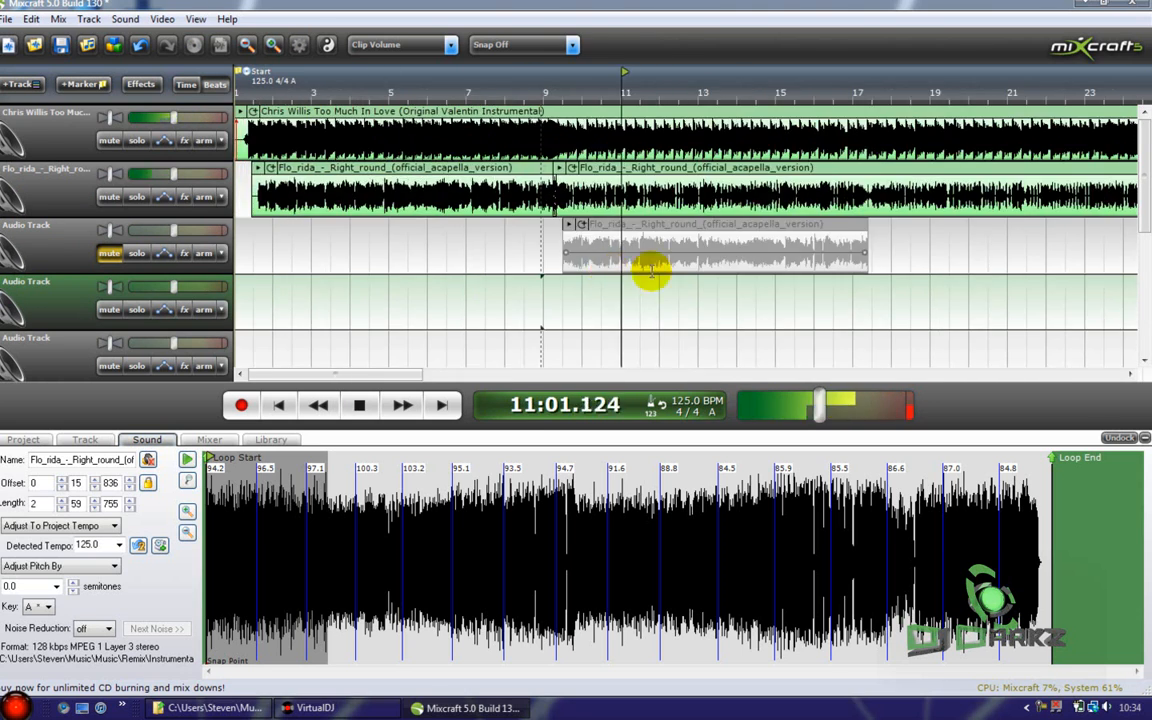
{"action": "scroll", "coordinate": [700, 245], "scroll_direction": "down", "scroll_amount": 4}
{"action": "scroll", "coordinate": [790, 226], "scroll_direction": "up", "scroll_amount": 2}
{"action": "scroll", "coordinate": [783, 193], "scroll_direction": "up", "scroll_amount": 2}
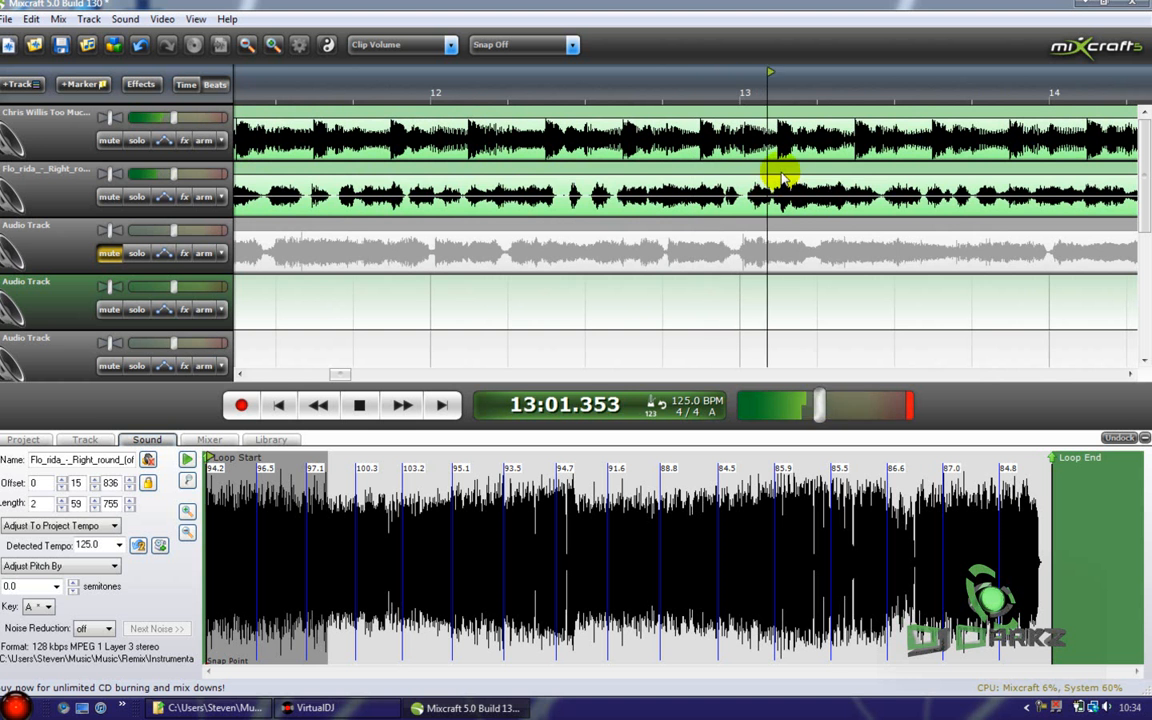
{"action": "left_click", "coordinate": [783, 176]}
{"action": "scroll", "coordinate": [815, 177], "scroll_direction": "down", "scroll_amount": 2}
{"action": "scroll", "coordinate": [770, 250], "scroll_direction": "down", "scroll_amount": 1}
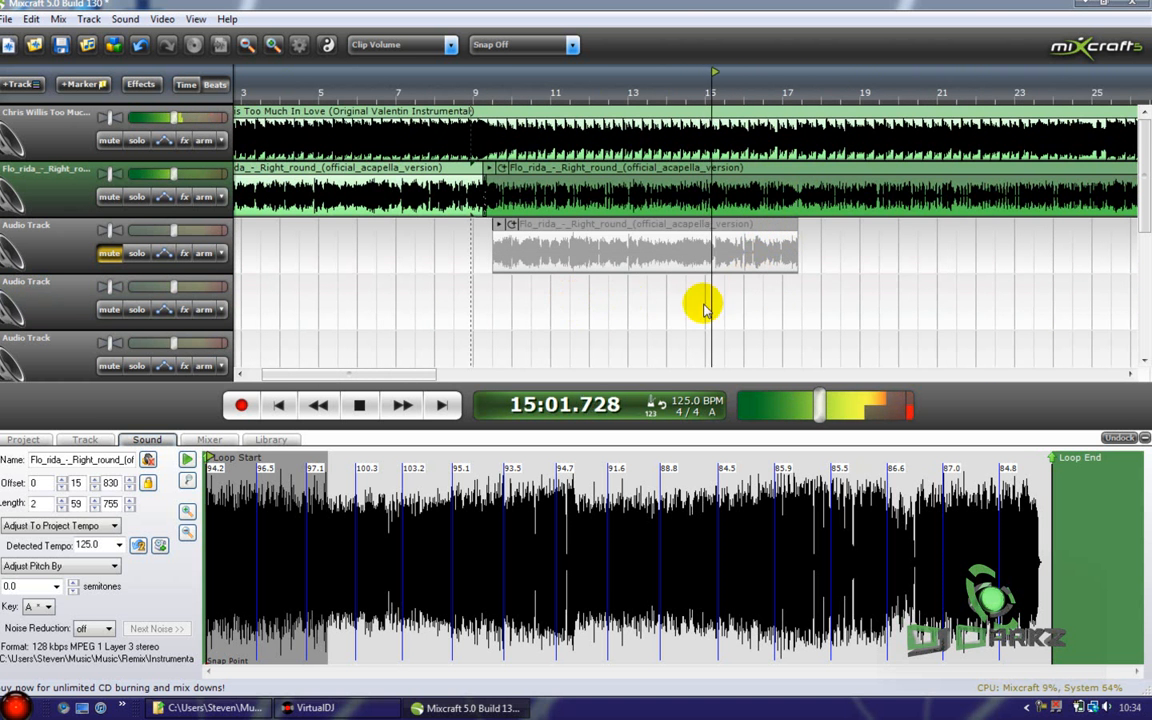
Step: Listen to the vocal timing against the beat from about measures 27, 21 and 22, and stop playback
{"action": "scroll", "coordinate": [845, 303], "scroll_direction": "down", "scroll_amount": 1}
{"action": "left_click", "coordinate": [737, 288]}
{"action": "scroll", "coordinate": [784, 288], "scroll_direction": "up", "scroll_amount": 1}
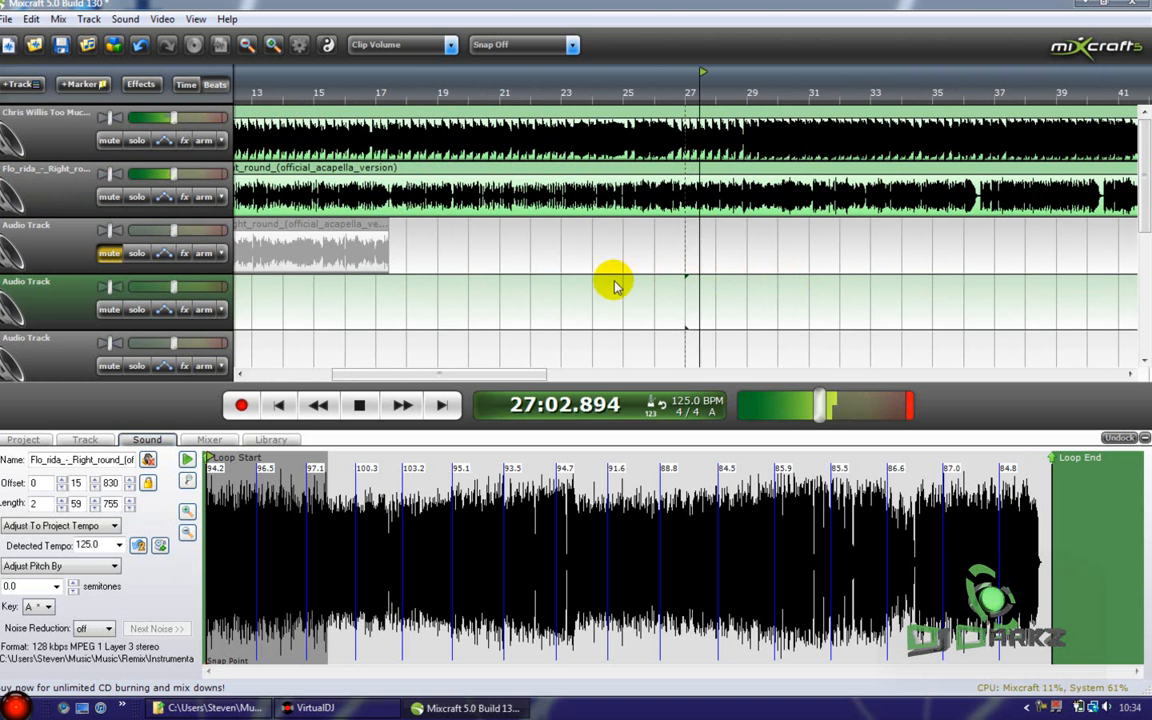
{"action": "left_click", "coordinate": [518, 280]}
{"action": "scroll", "coordinate": [700, 282], "scroll_direction": "up", "scroll_amount": 1}
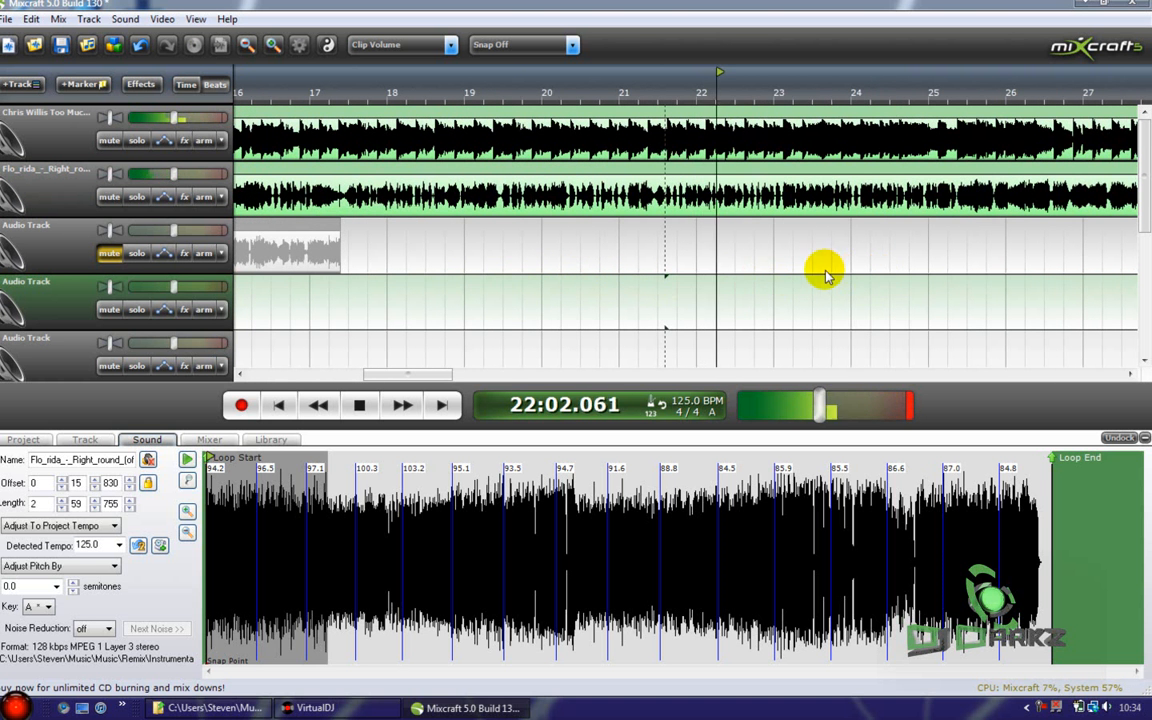
{"action": "left_click", "coordinate": [757, 274]}
{"action": "scroll", "coordinate": [870, 288], "scroll_direction": "up", "scroll_amount": 1}
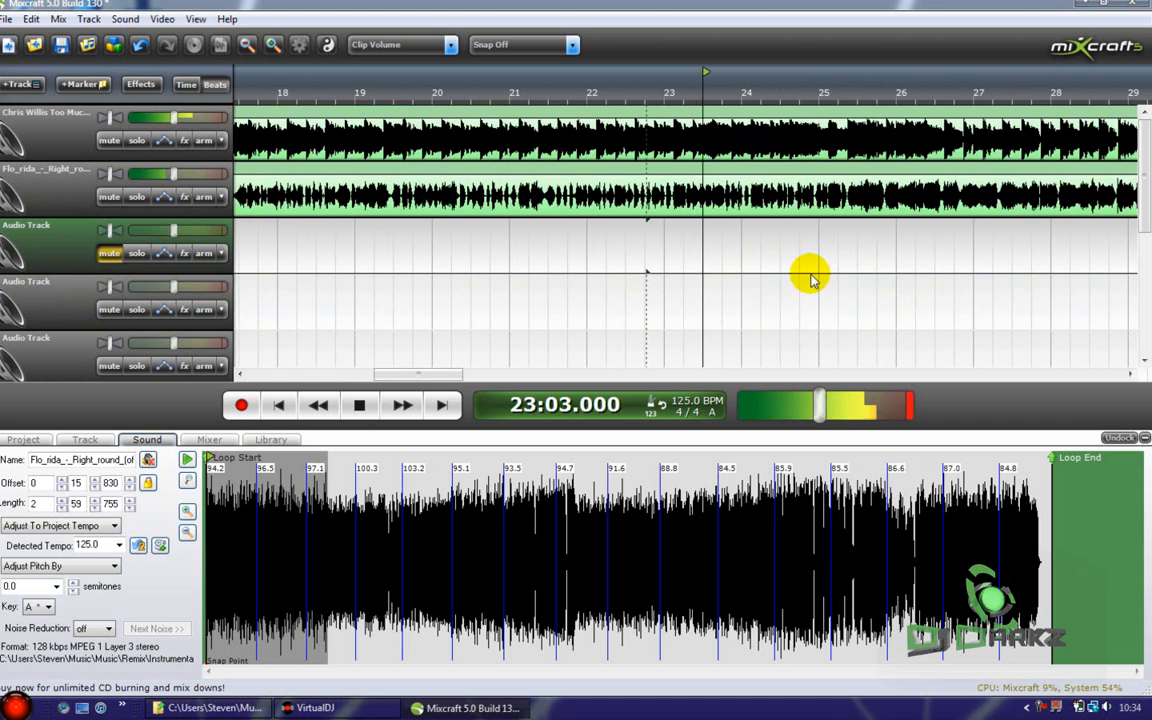
{"action": "scroll", "coordinate": [815, 272], "scroll_direction": "down", "scroll_amount": 1}
{"action": "key", "text": "space"}
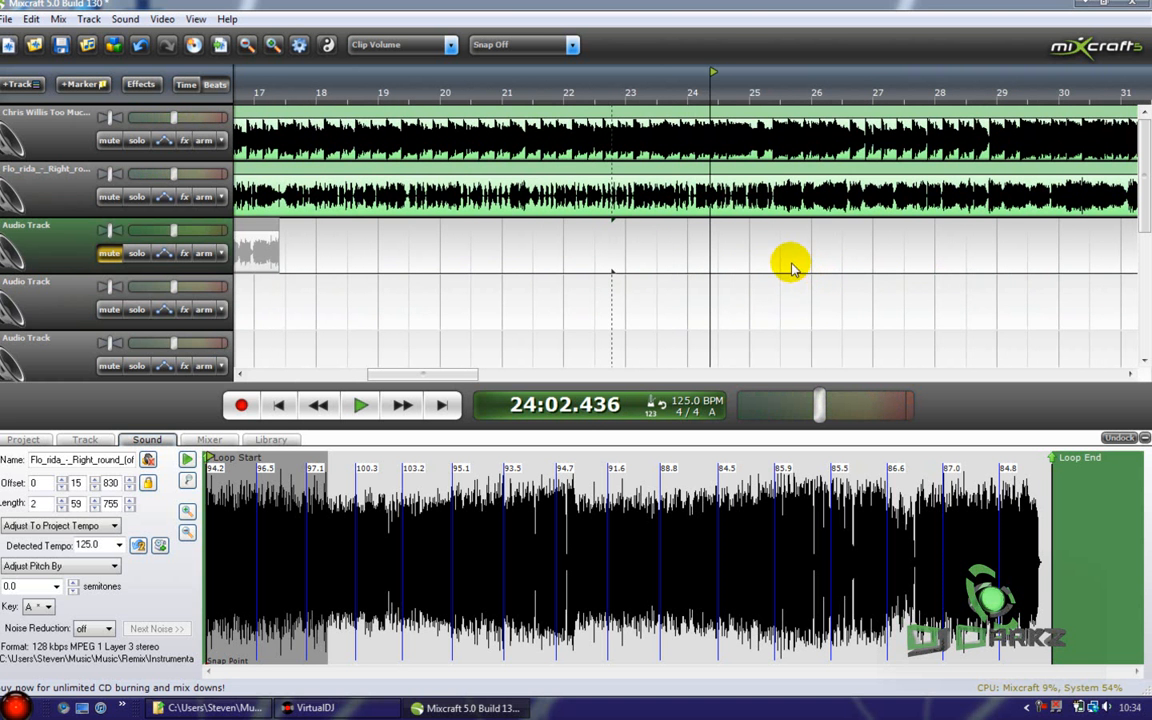
Step: Set the playhead just after the second vocal gap, at about beat 4 of measure 40, and solo the acapella track
{"action": "scroll", "coordinate": [775, 262], "scroll_direction": "down", "scroll_amount": 1}
{"action": "scroll", "coordinate": [768, 255], "scroll_direction": "down", "scroll_amount": 2}
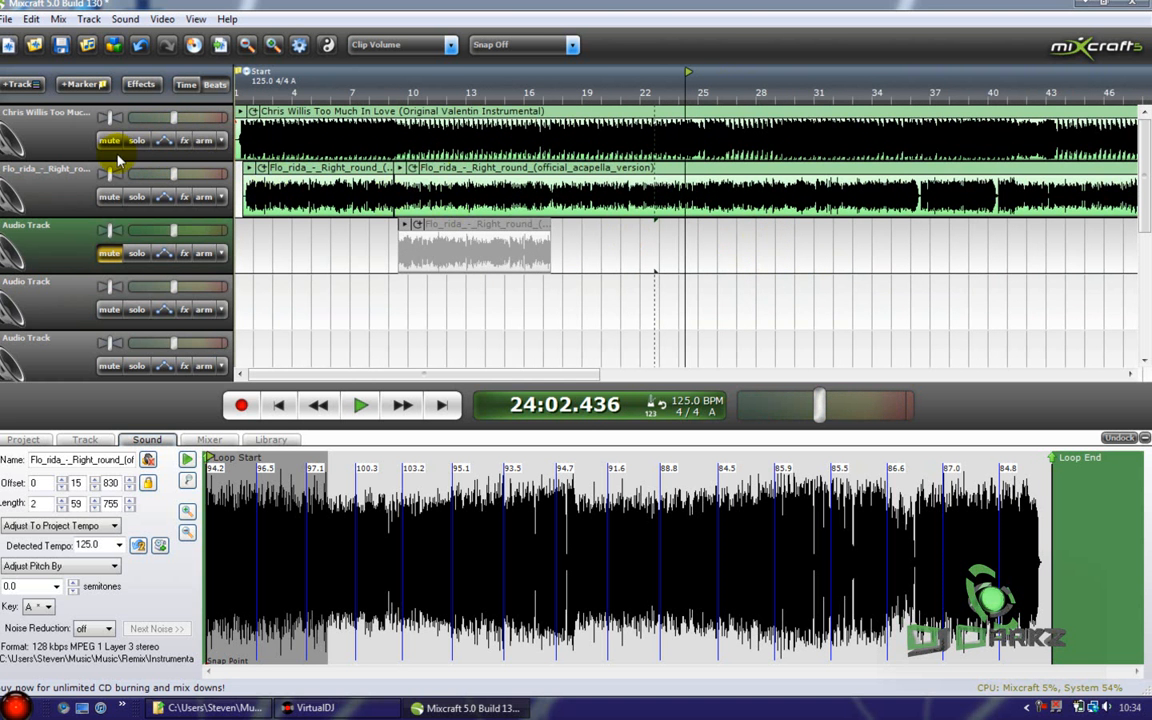
{"action": "scroll", "coordinate": [640, 220], "scroll_direction": "up", "scroll_amount": 3}
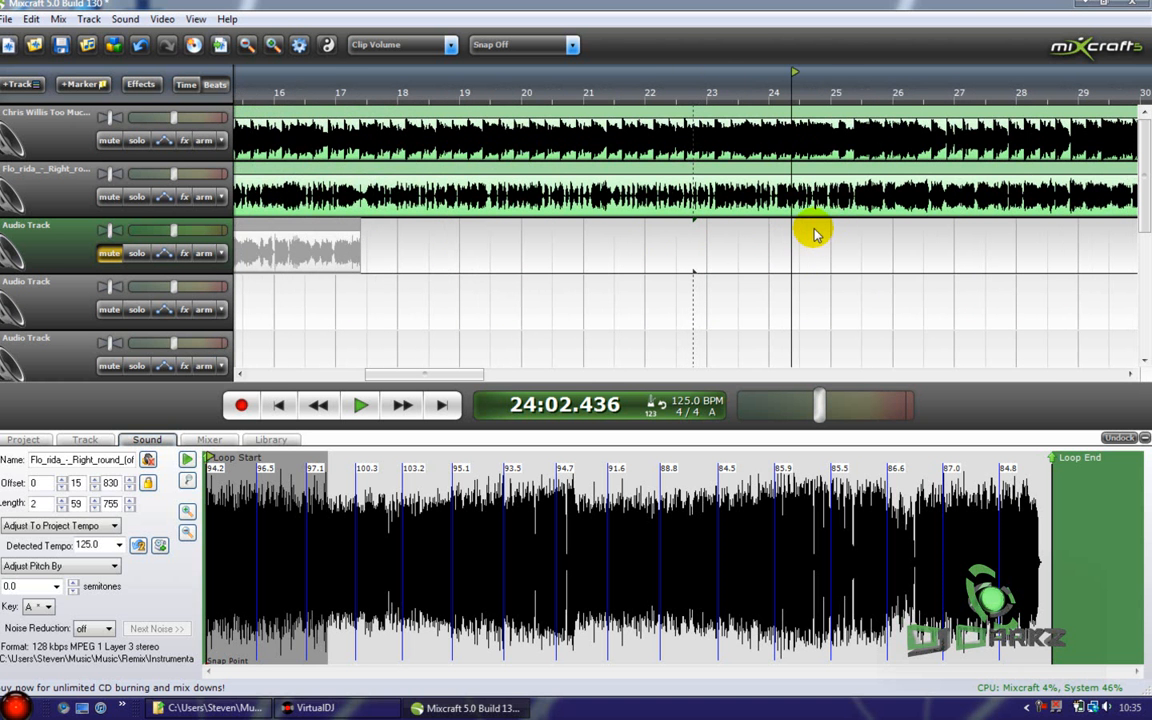
{"action": "scroll", "coordinate": [920, 120], "scroll_direction": "down", "scroll_amount": 1}
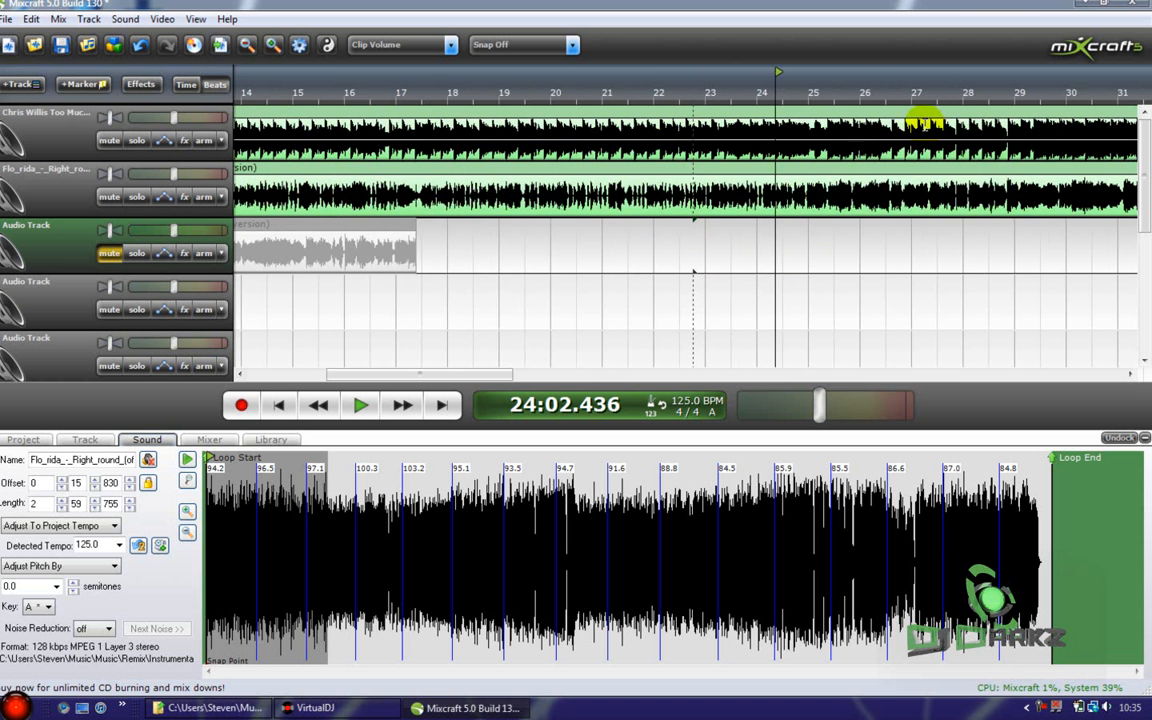
{"action": "scroll", "coordinate": [1000, 120], "scroll_direction": "down", "scroll_amount": 3}
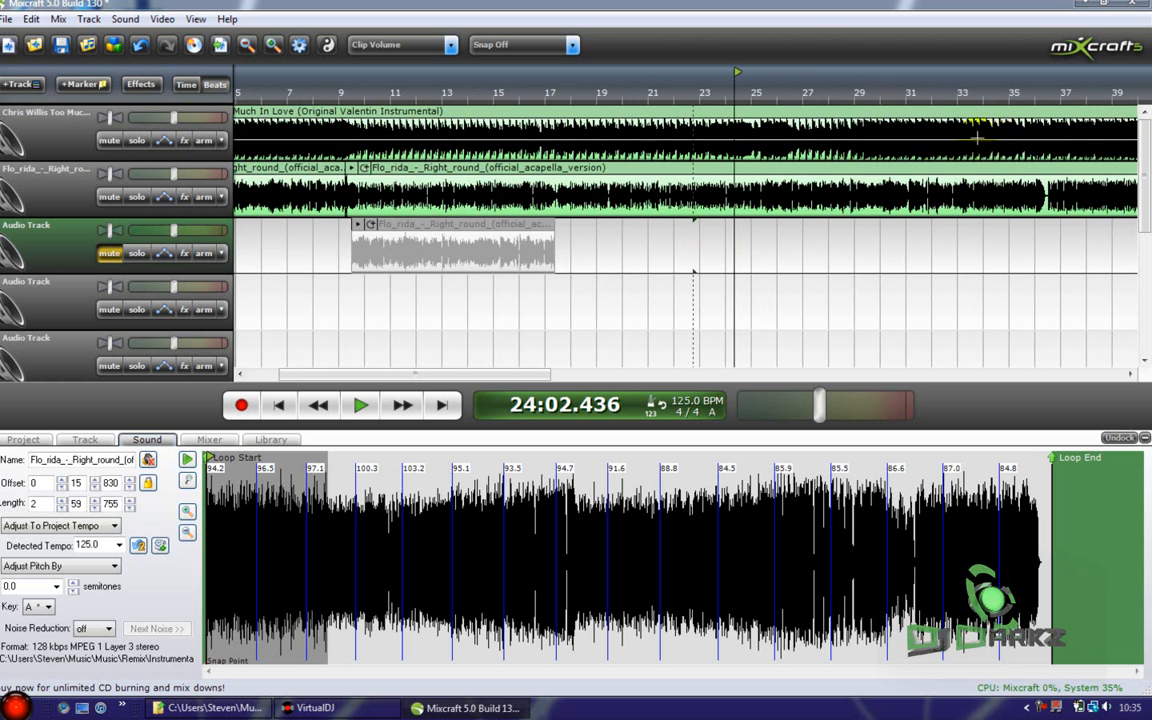
{"action": "left_click", "coordinate": [1007, 253]}
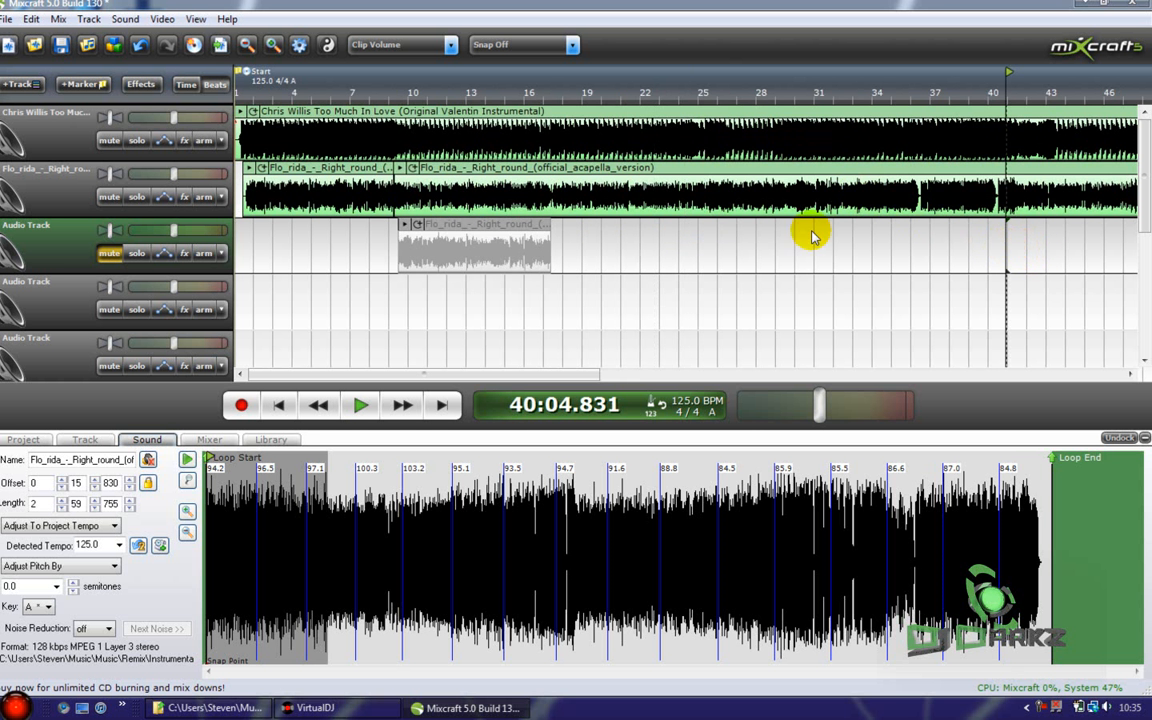
{"action": "left_click", "coordinate": [136, 197]}
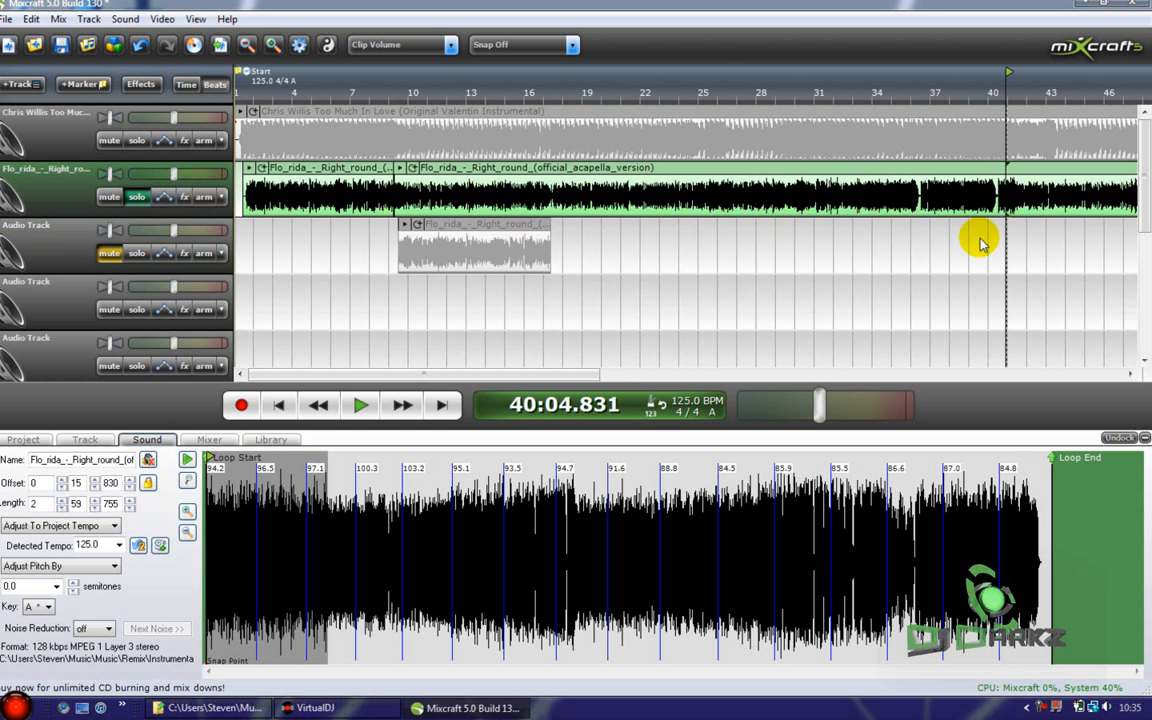
{"action": "scroll", "coordinate": [956, 239], "scroll_direction": "up", "scroll_amount": 2}
{"action": "scroll", "coordinate": [932, 239], "scroll_direction": "down", "scroll_amount": 3}
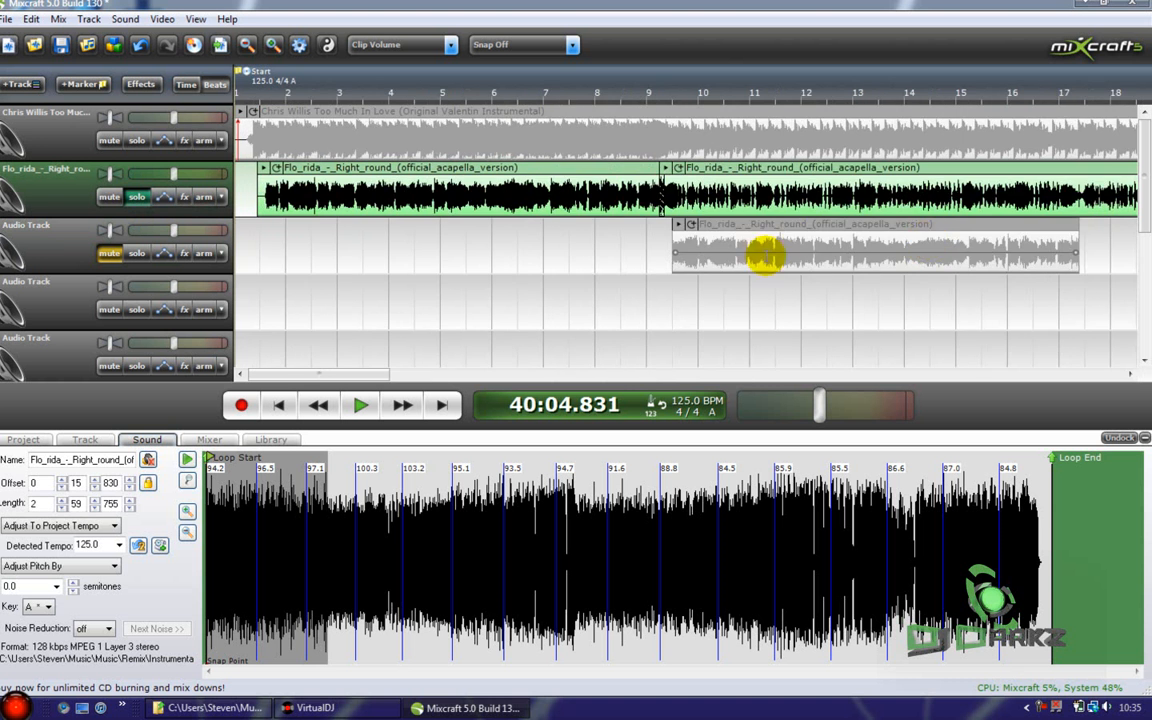
{"action": "scroll", "coordinate": [884, 278], "scroll_direction": "up", "scroll_amount": 1}
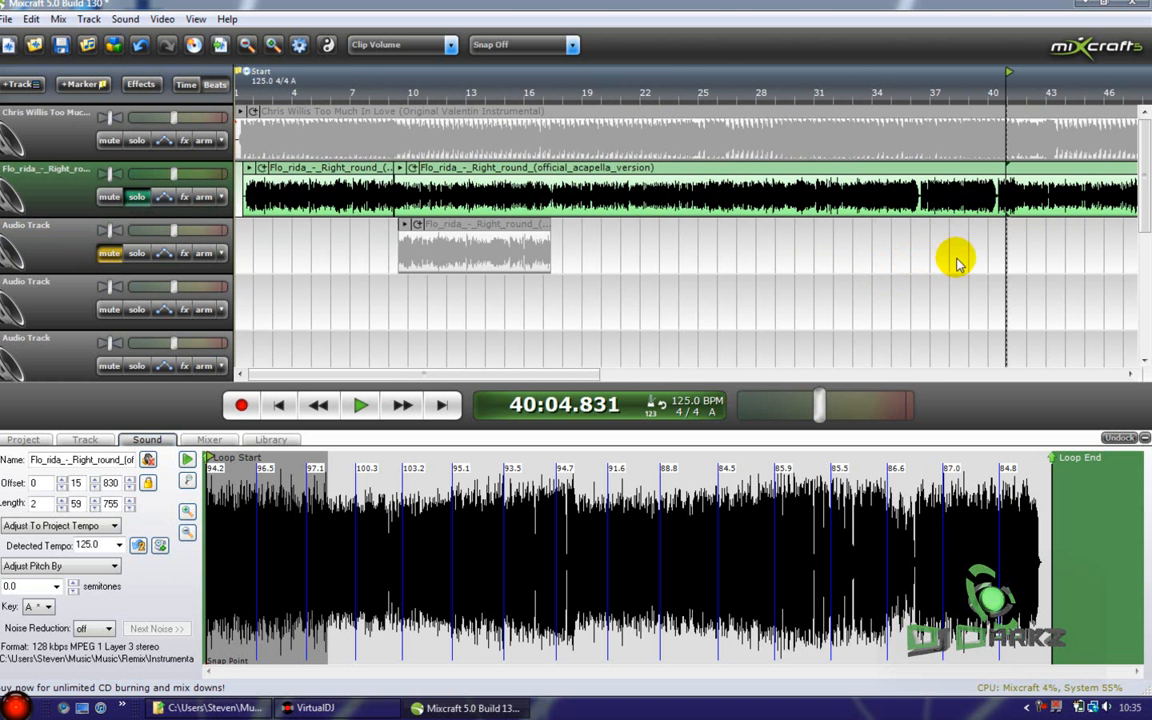
Step: Listen to the soloed acapella from late in measure 40, add the instrumental, then stop playback and clear both tracks' solo
{"action": "key", "text": "space"}
{"action": "scroll", "coordinate": [1000, 256], "scroll_direction": "up", "scroll_amount": 3}
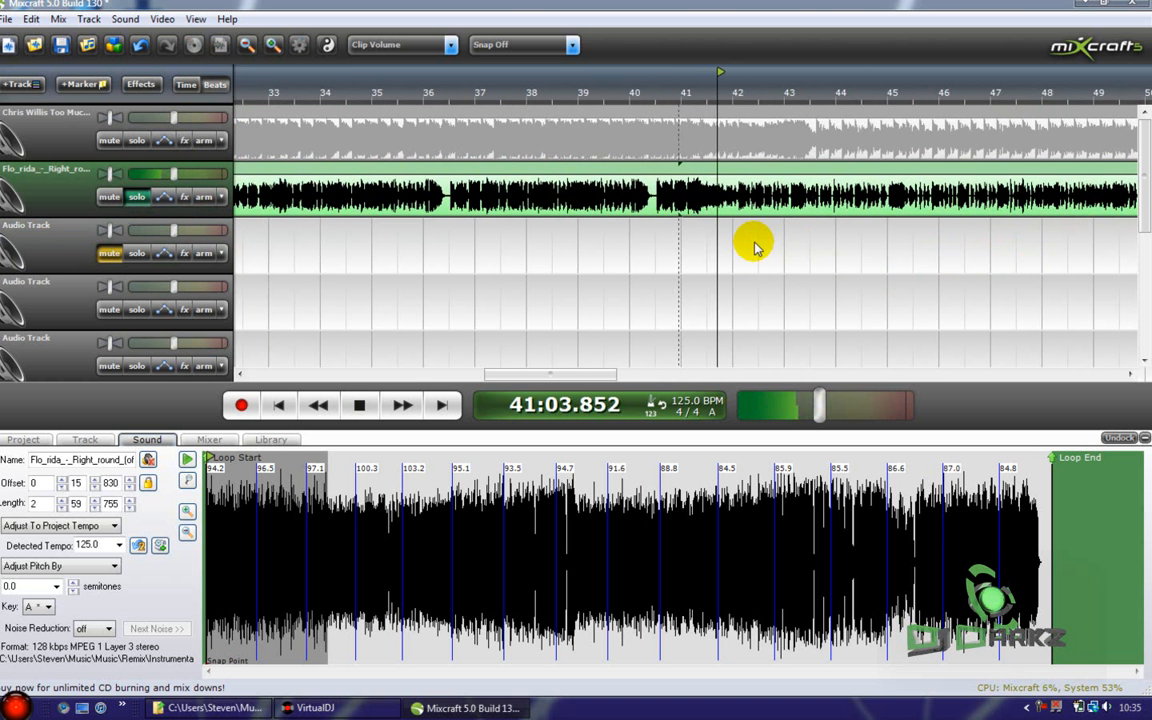
{"action": "left_click", "coordinate": [134, 142]}
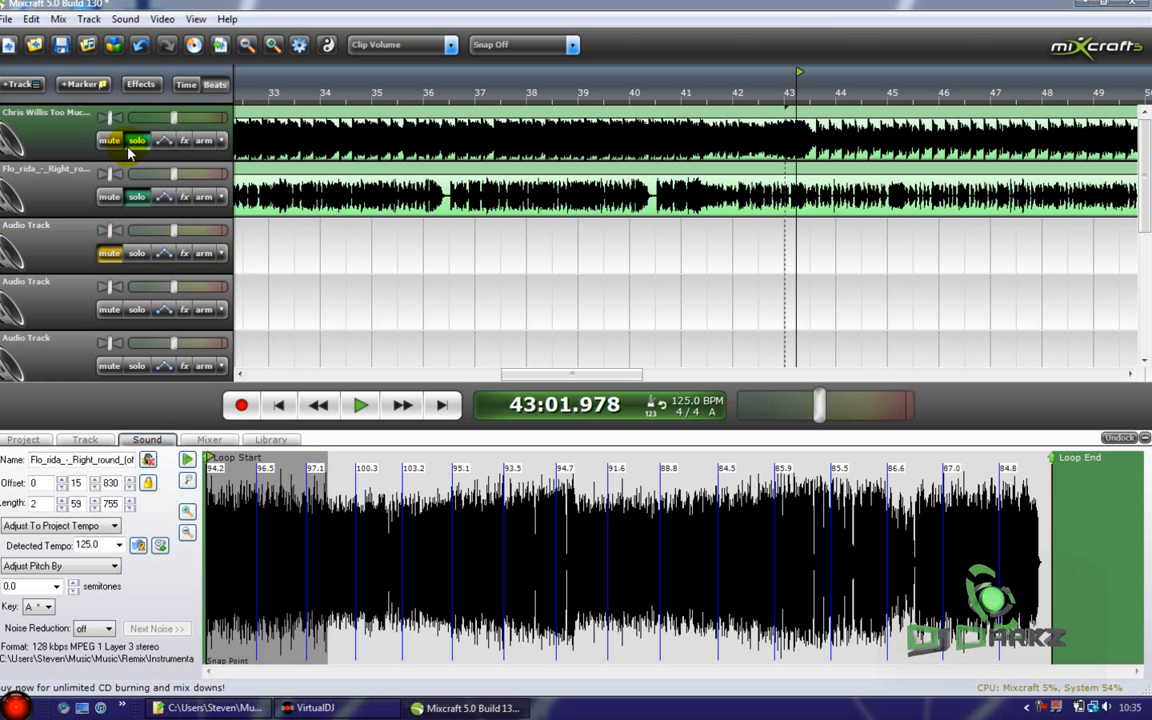
{"action": "key", "text": "space"}
{"action": "left_click", "coordinate": [136, 141]}
{"action": "left_click", "coordinate": [136, 196]}
Step: Listen to both tracks from about beat 3 of measure 23 and replay from late in measure 24
{"action": "scroll", "coordinate": [700, 230], "scroll_direction": "down", "scroll_amount": 5}
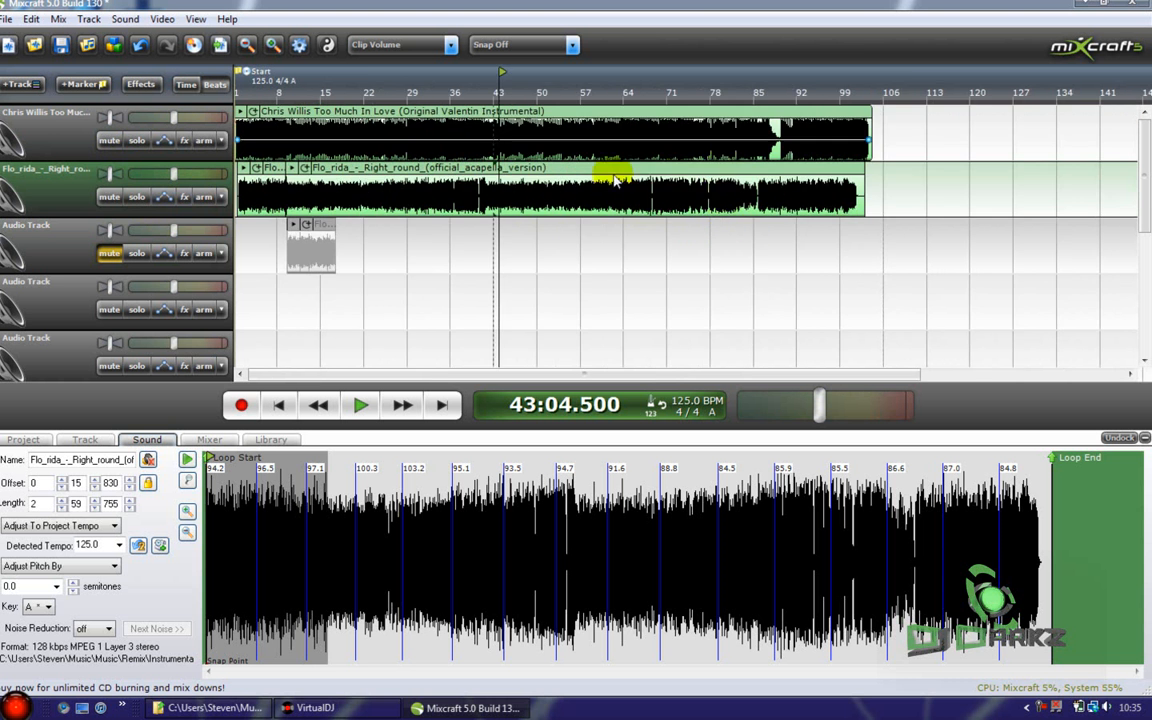
{"action": "left_click", "coordinate": [576, 255]}
{"action": "scroll", "coordinate": [579, 250], "scroll_direction": "up", "scroll_amount": 3}
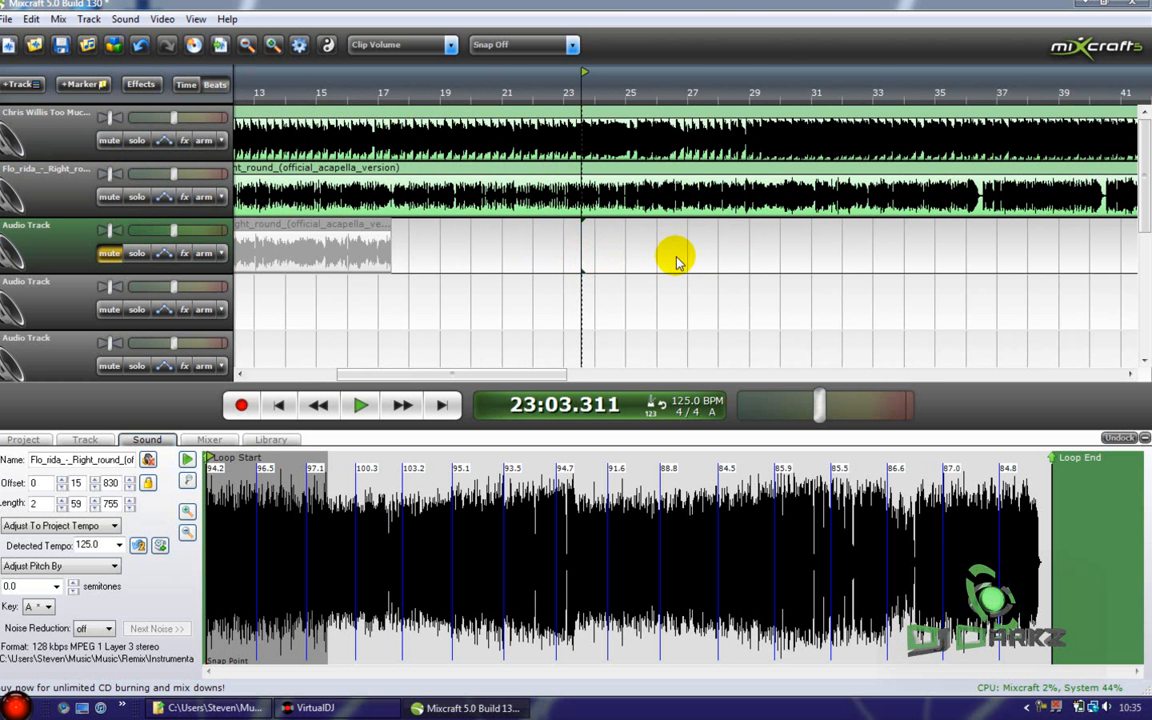
{"action": "scroll", "coordinate": [797, 268], "scroll_direction": "up", "scroll_amount": 2}
{"action": "key", "text": "space"}
{"action": "scroll", "coordinate": [797, 276], "scroll_direction": "up", "scroll_amount": 2}
{"action": "scroll", "coordinate": [797, 276], "scroll_direction": "up", "scroll_amount": 2}
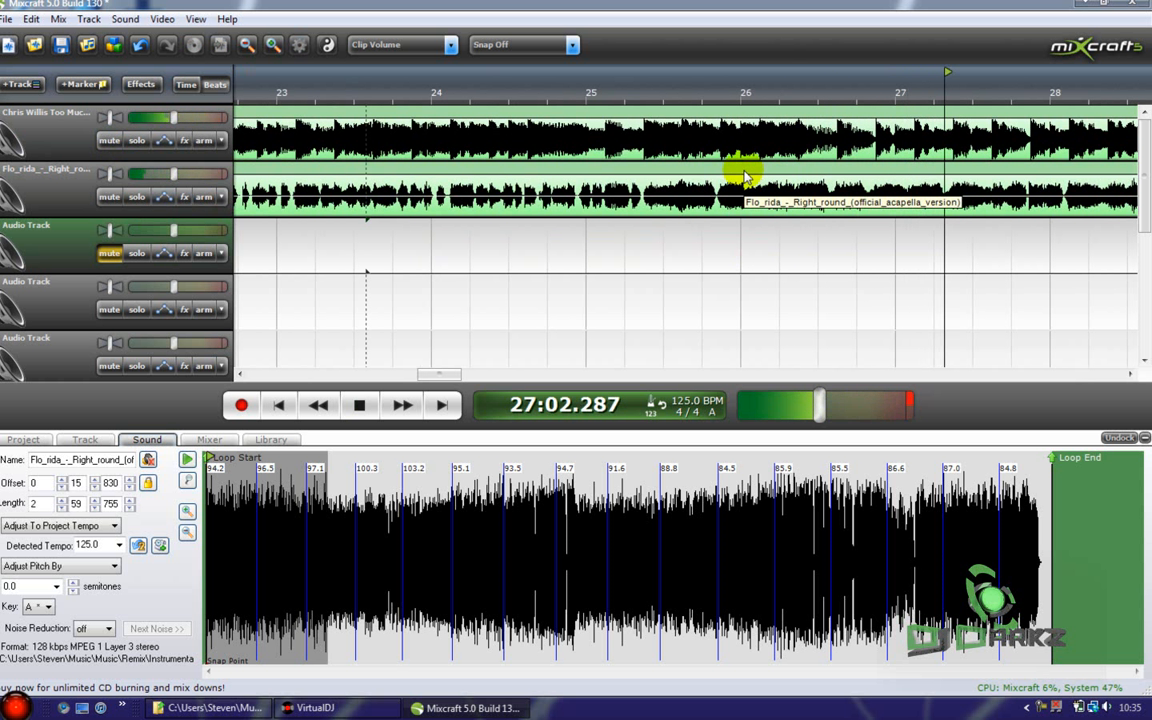
{"action": "left_click", "coordinate": [560, 258]}
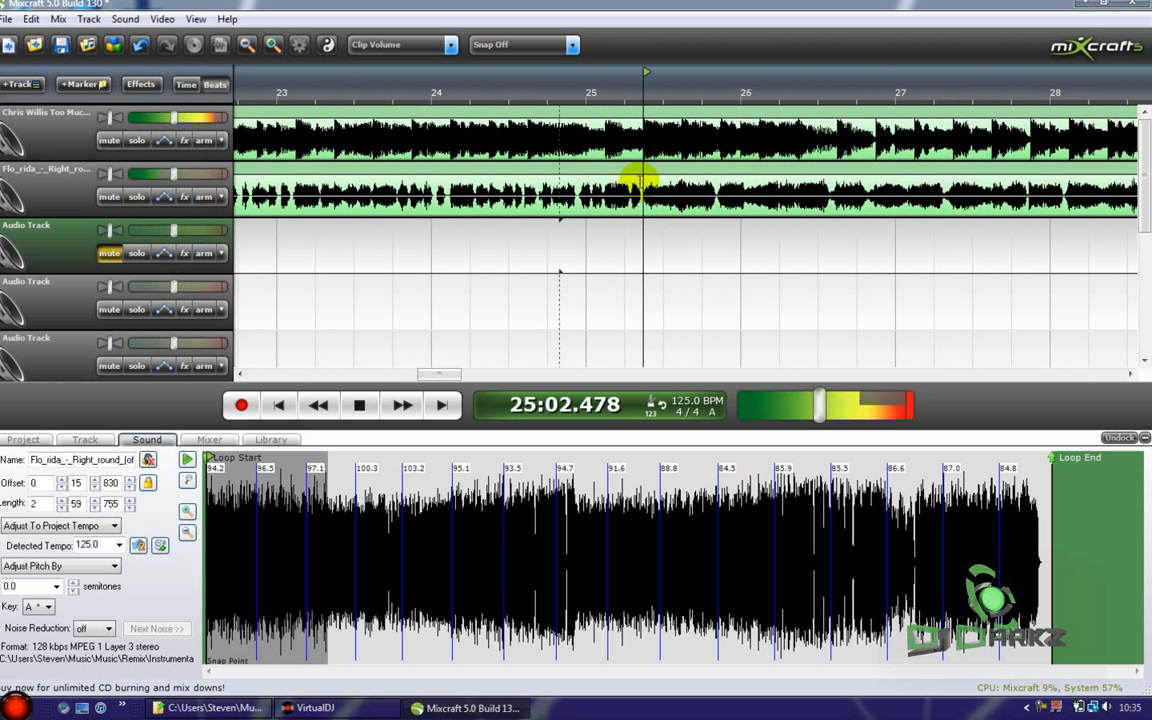
Step: Split the acapella clip at about beat 2 of measure 25, where the vocal pauses
{"action": "left_click", "coordinate": [640, 182]}
{"action": "key", "text": "ctrl+t"}
{"action": "scroll", "coordinate": [642, 208], "scroll_direction": "down", "scroll_amount": 5}
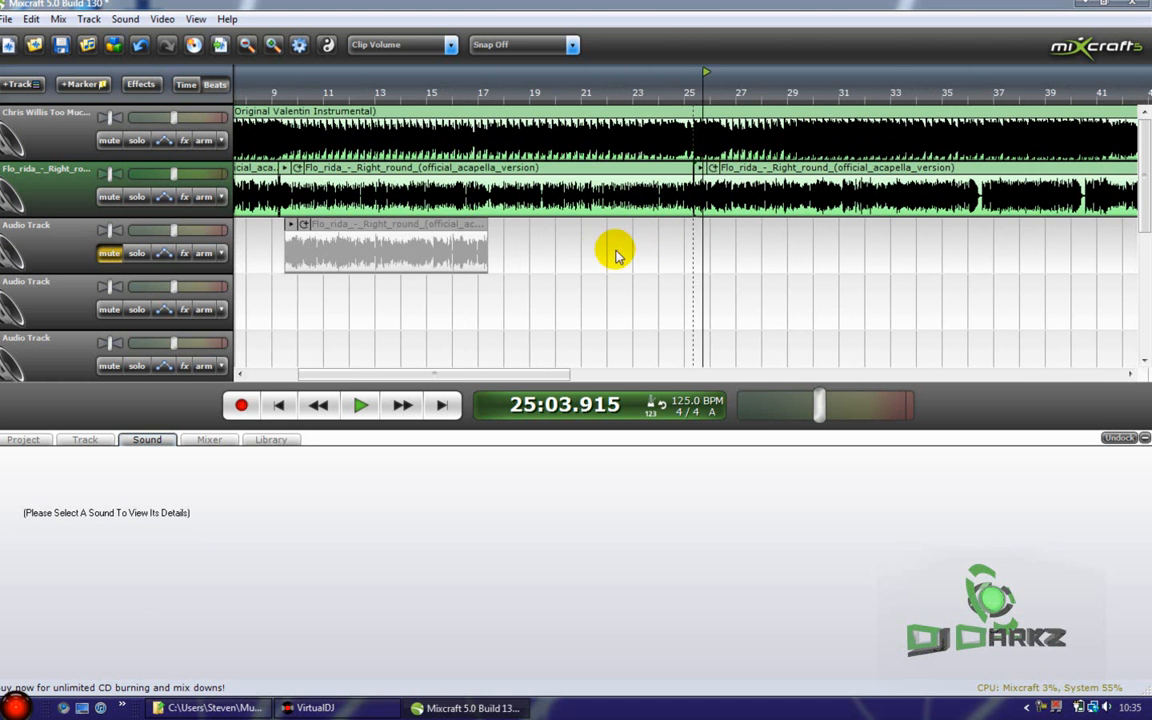
Step: Inspect the new cut in the acapella around beat 2 of measure 25 and locate the Split command for the clip
{"action": "scroll", "coordinate": [590, 237], "scroll_direction": "up", "scroll_amount": 10}
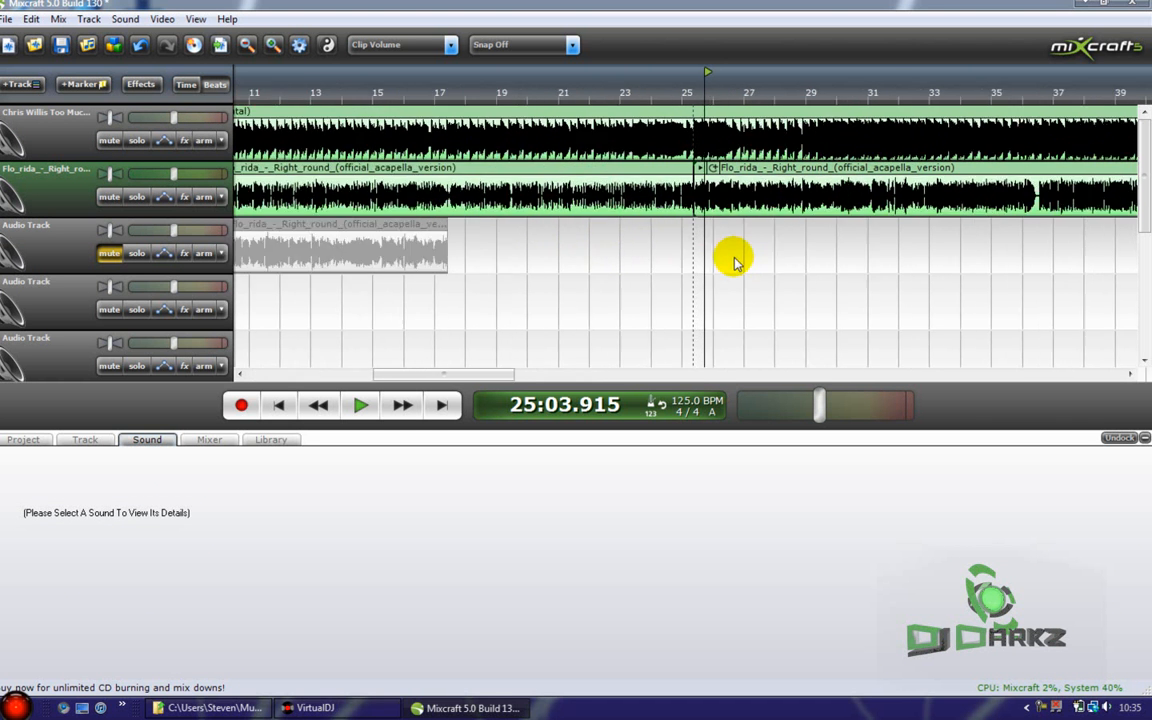
{"action": "left_click", "coordinate": [695, 260]}
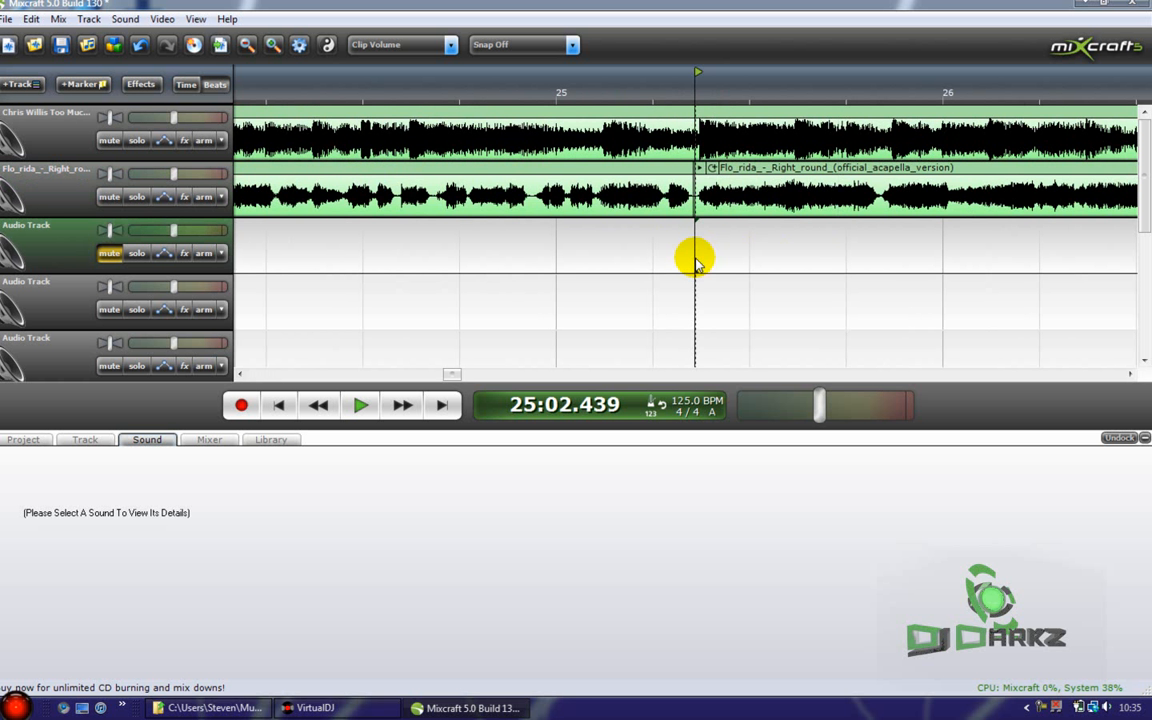
{"action": "scroll", "coordinate": [697, 263], "scroll_direction": "up", "scroll_amount": 2}
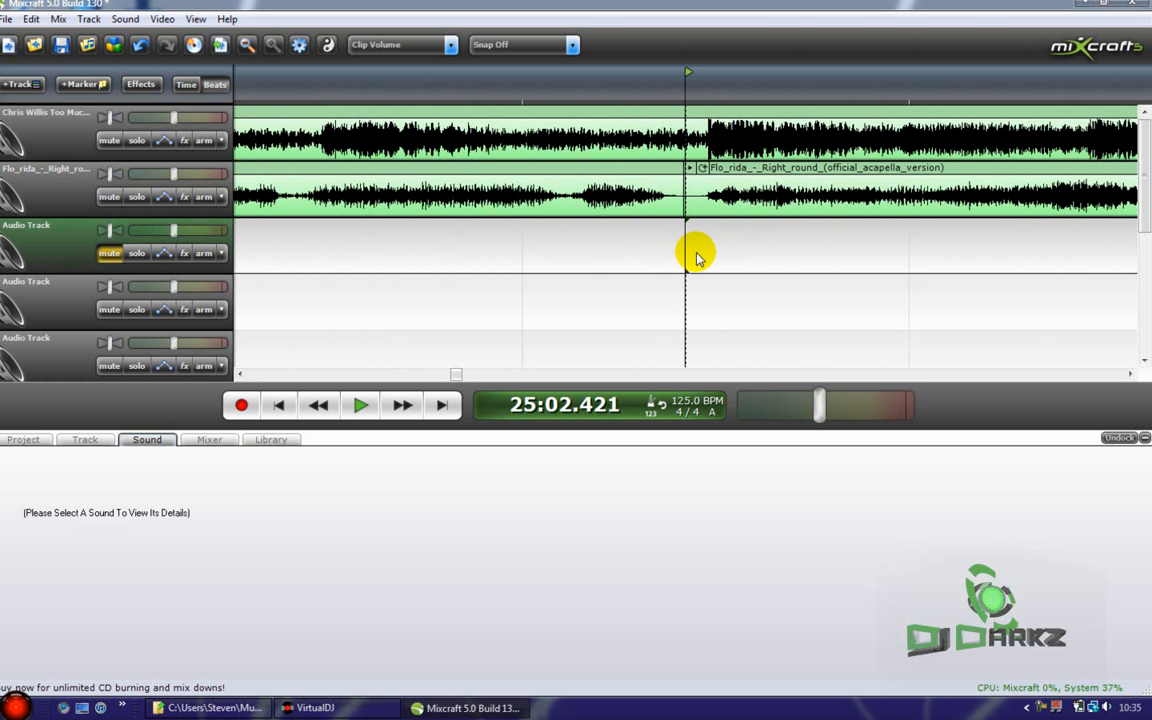
{"action": "scroll", "coordinate": [697, 258], "scroll_direction": "down", "scroll_amount": 5}
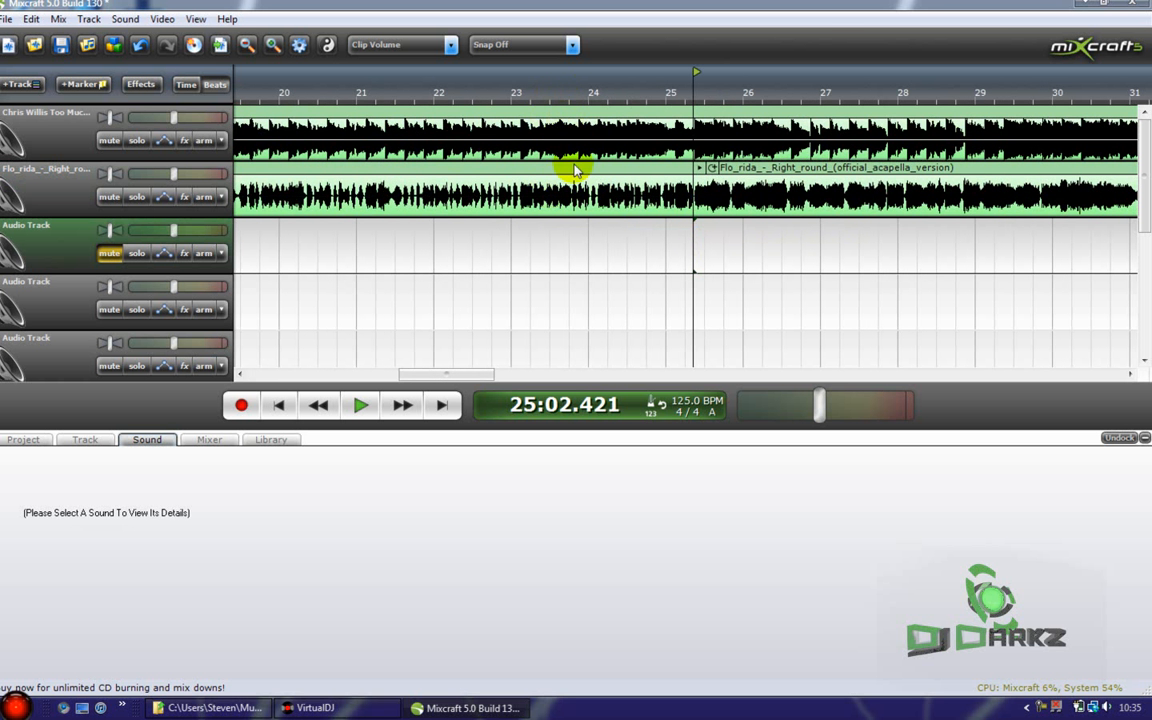
{"action": "scroll", "coordinate": [690, 178], "scroll_direction": "up", "scroll_amount": 3}
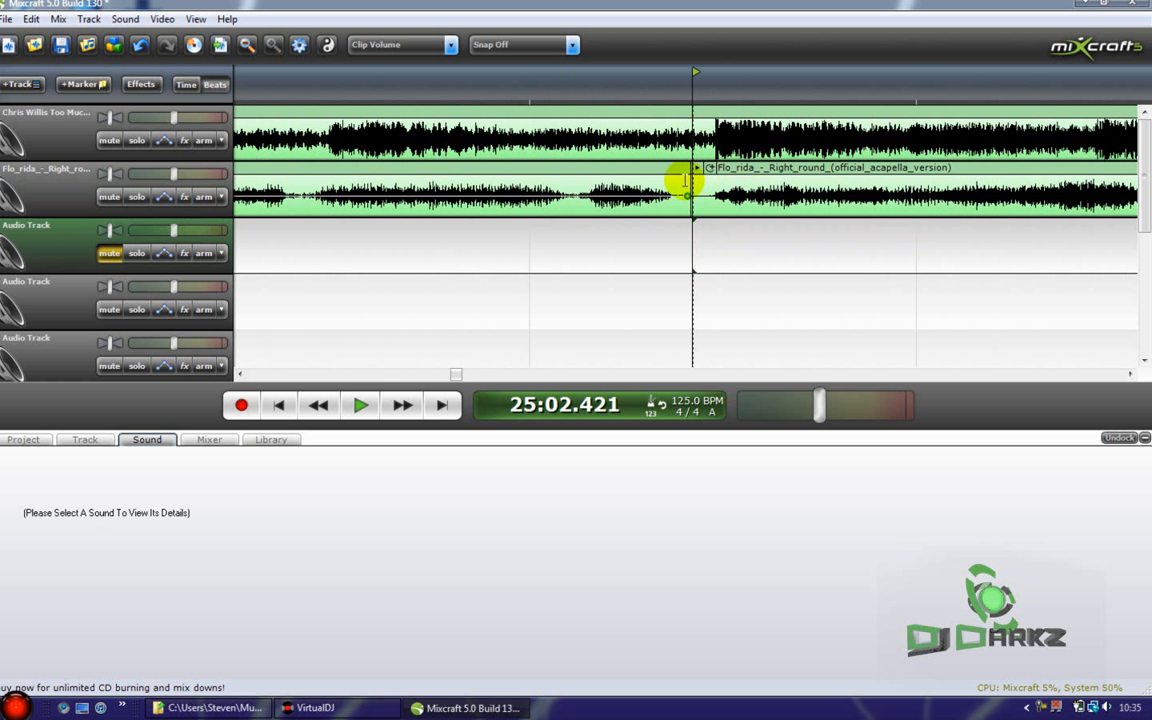
{"action": "right_click", "coordinate": [690, 185]}
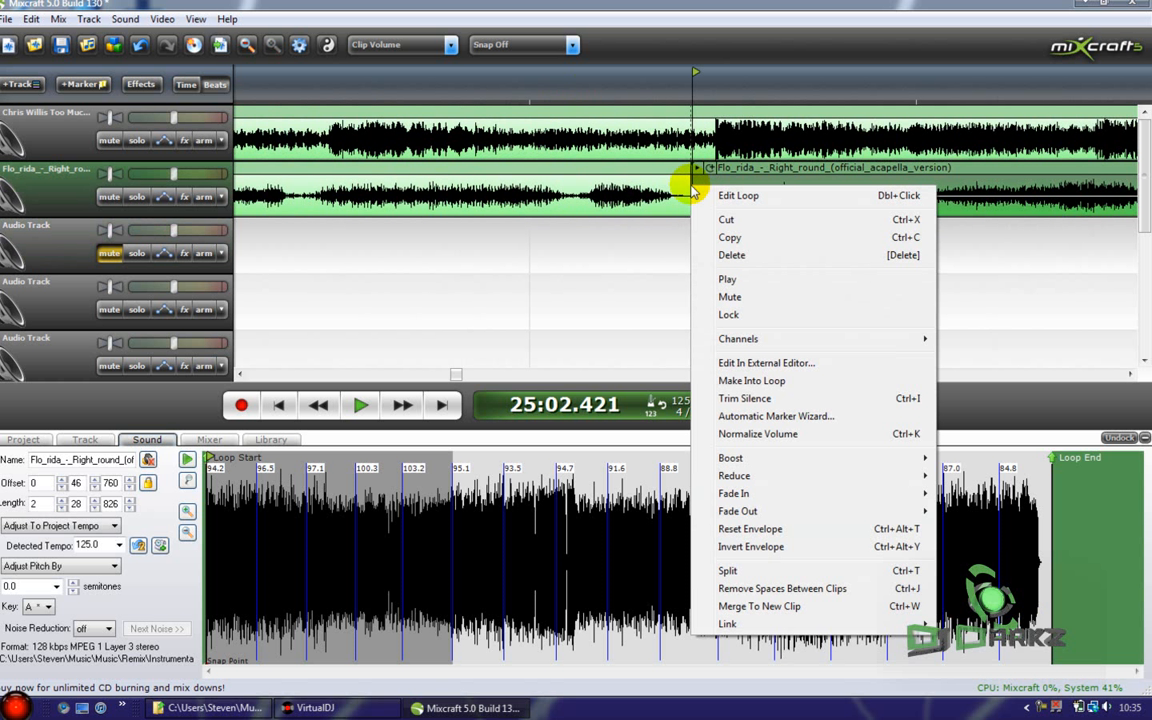
{"action": "left_click", "coordinate": [677, 249]}
{"action": "left_click", "coordinate": [691, 217]}
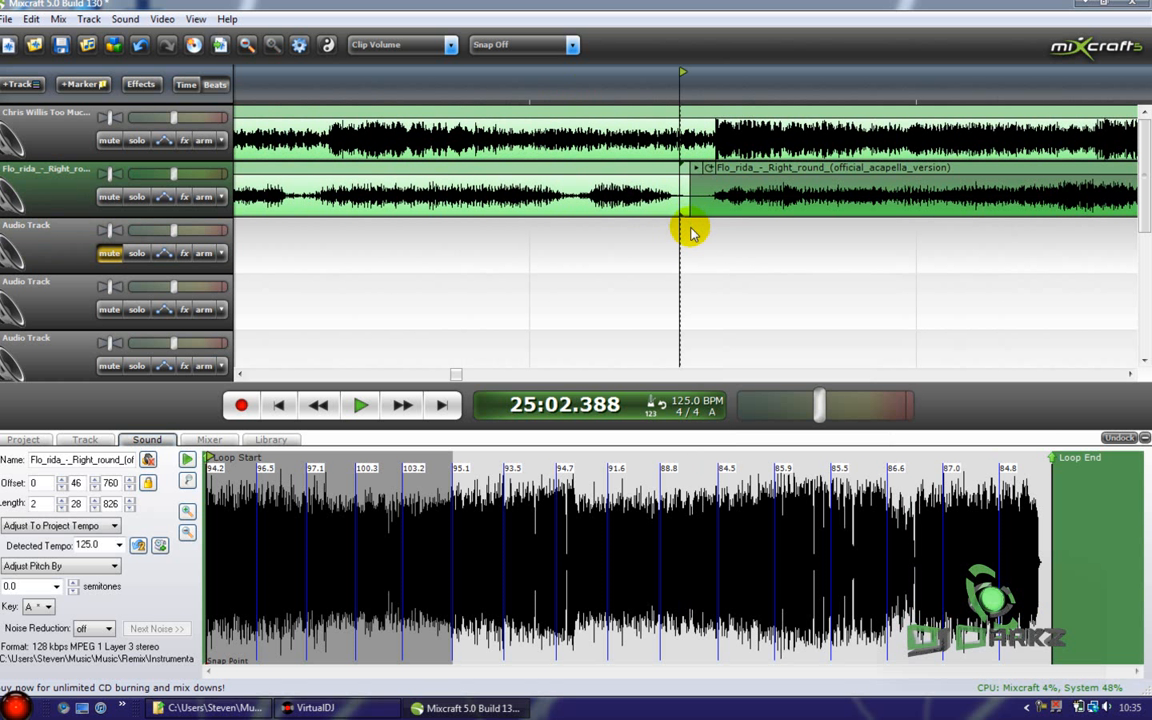
{"action": "left_click", "coordinate": [690, 249]}
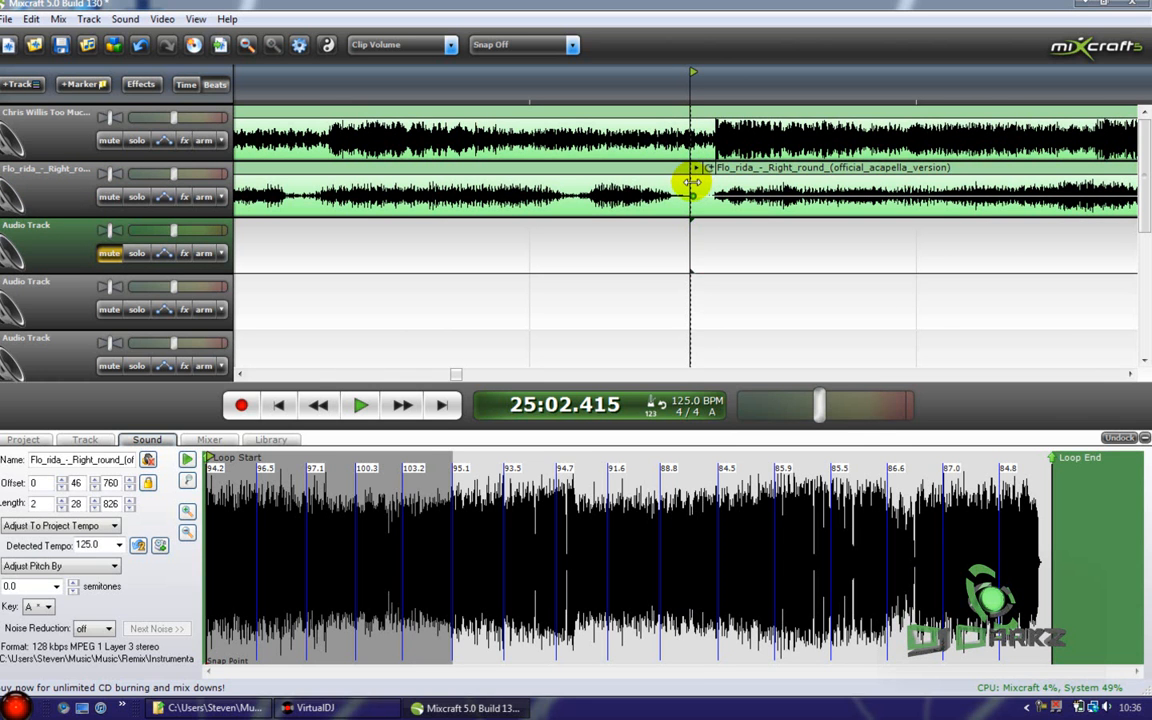
{"action": "right_click", "coordinate": [693, 185]}
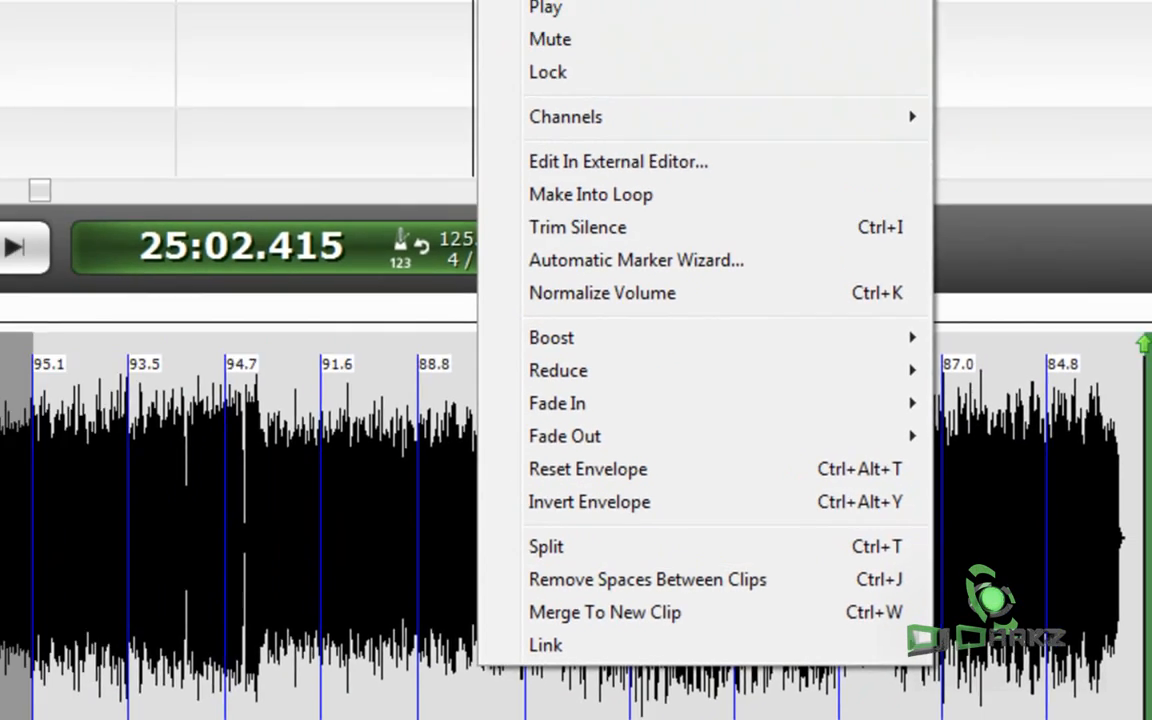
{"action": "left_click", "coordinate": [548, 546]}
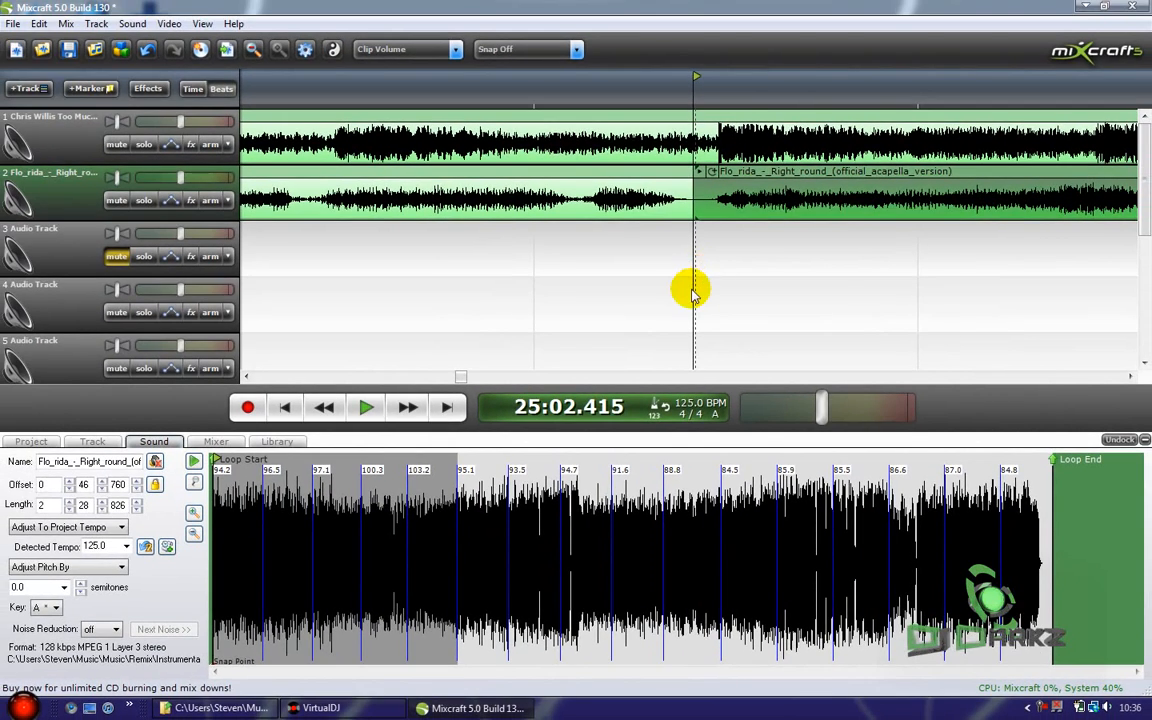
Step: Play from just before the cut in measure 25 and shift the last acapella section to an offset of 46.785 s
{"action": "left_click", "coordinate": [471, 29]}
{"action": "scroll", "coordinate": [760, 230], "scroll_direction": "up", "scroll_amount": 1}
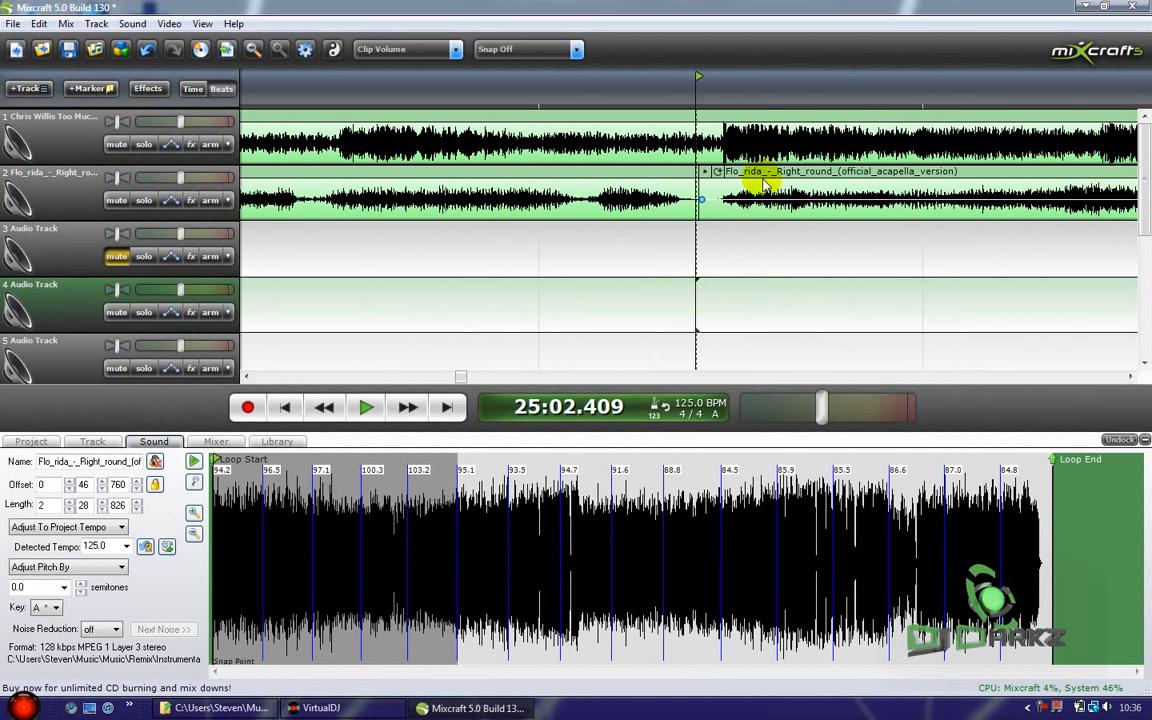
{"action": "key", "text": "space"}
{"action": "left_click_drag", "start_coordinate": [826, 176], "coordinate": [840, 176]}
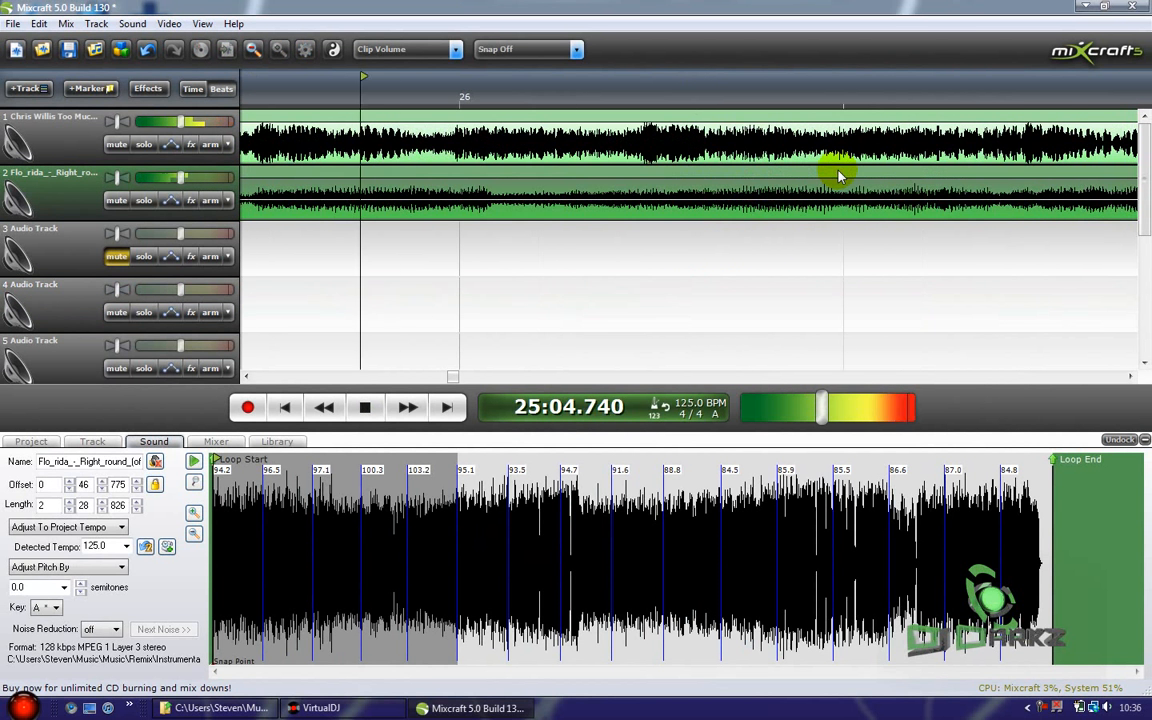
{"action": "scroll", "coordinate": [834, 190], "scroll_direction": "down", "scroll_amount": 3}
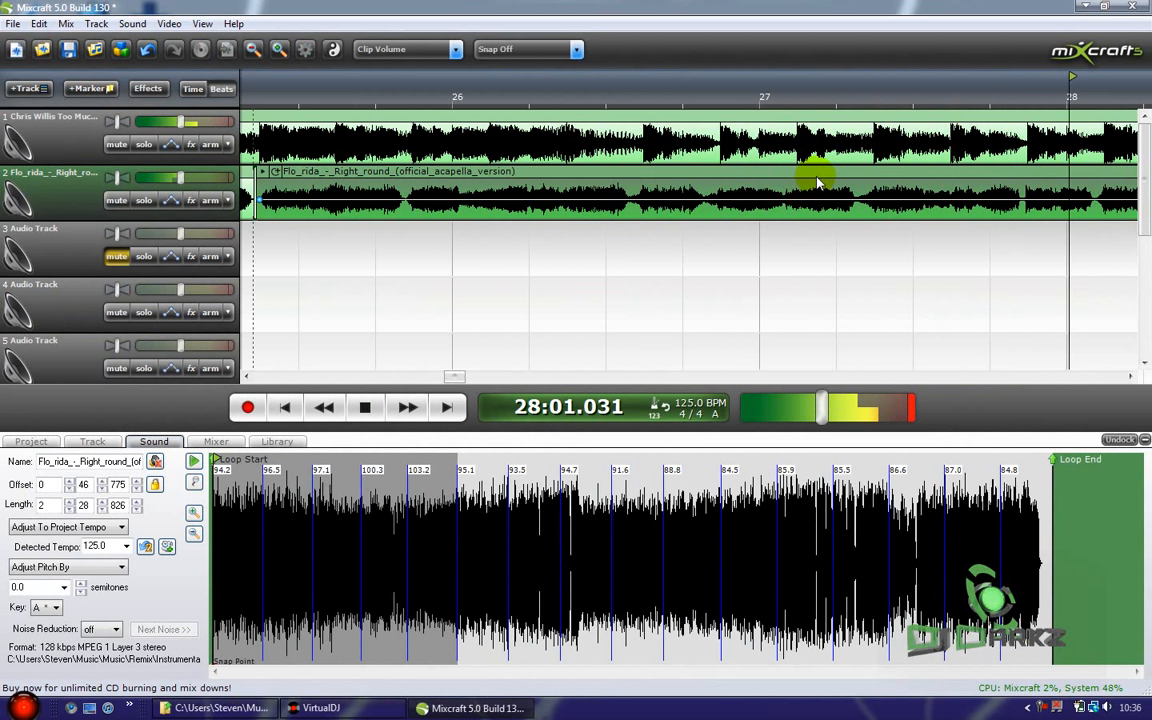
{"action": "left_click_drag", "start_coordinate": [818, 180], "coordinate": [821, 181]}
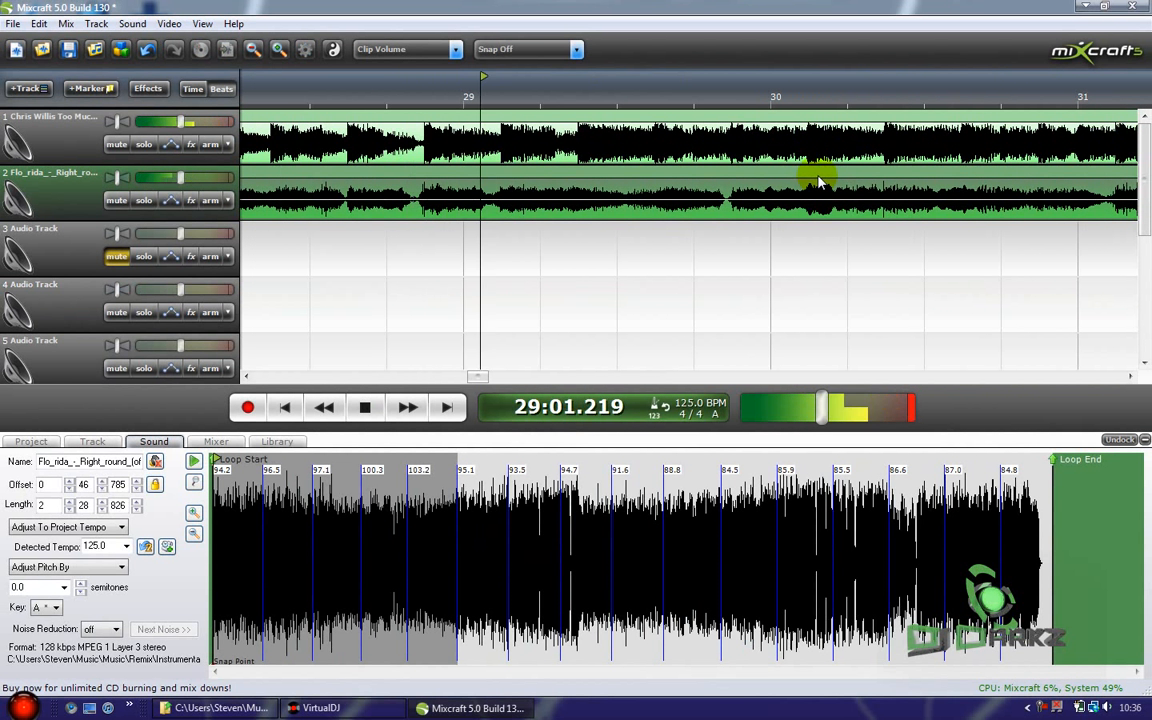
Step: Listen to the realigned vocals against the beat, skipping ahead to measures 33, 36 and 40
{"action": "scroll", "coordinate": [722, 266], "scroll_direction": "down", "scroll_amount": 2}
{"action": "left_click", "coordinate": [797, 267]}
{"action": "scroll", "coordinate": [841, 271], "scroll_direction": "up", "scroll_amount": 1}
{"action": "scroll", "coordinate": [841, 271], "scroll_direction": "down", "scroll_amount": 3}
{"action": "left_click", "coordinate": [812, 273]}
{"action": "scroll", "coordinate": [812, 273], "scroll_direction": "up", "scroll_amount": 1}
{"action": "scroll", "coordinate": [812, 268], "scroll_direction": "down", "scroll_amount": 1}
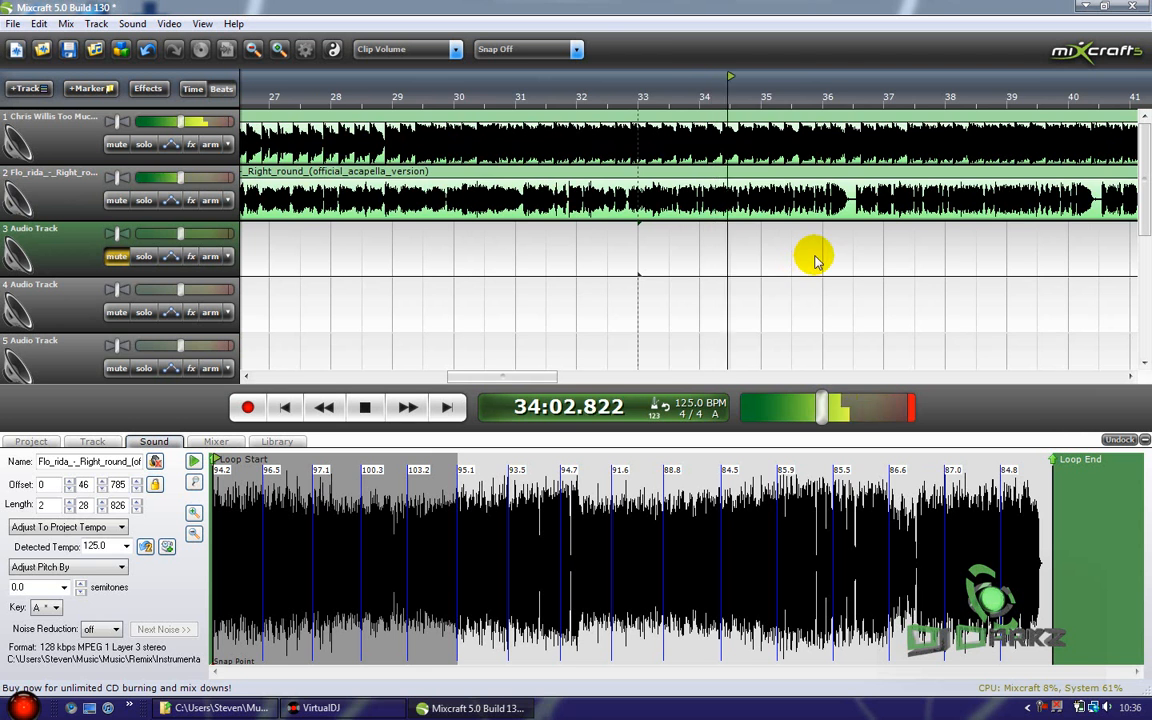
{"action": "scroll", "coordinate": [785, 258], "scroll_direction": "down", "scroll_amount": 1}
{"action": "scroll", "coordinate": [790, 257], "scroll_direction": "up", "scroll_amount": 2}
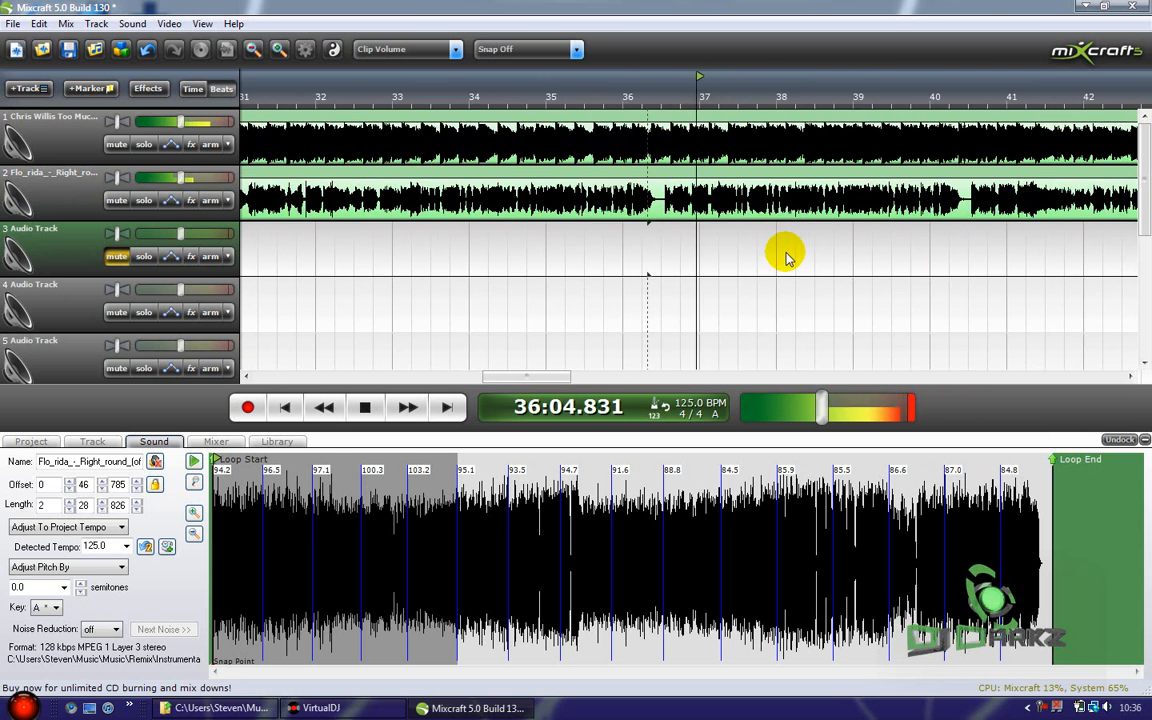
{"action": "scroll", "coordinate": [610, 246], "scroll_direction": "down", "scroll_amount": 3}
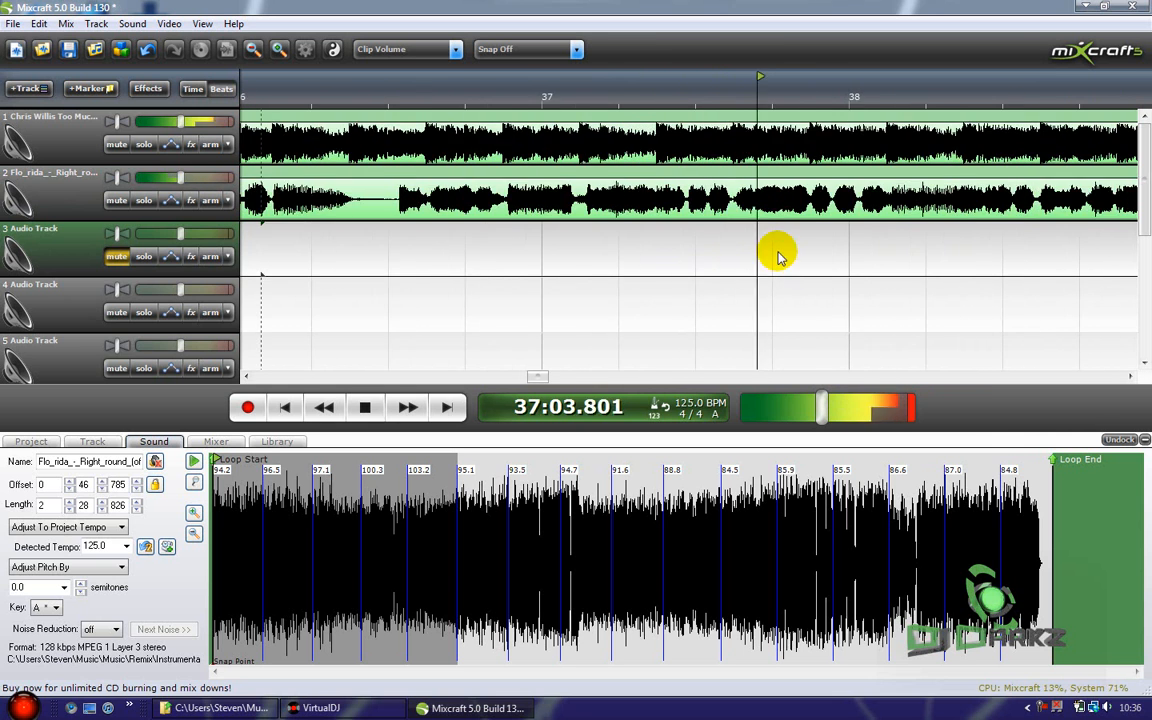
{"action": "scroll", "coordinate": [838, 266], "scroll_direction": "up", "scroll_amount": 1}
{"action": "scroll", "coordinate": [815, 258], "scroll_direction": "up", "scroll_amount": 2}
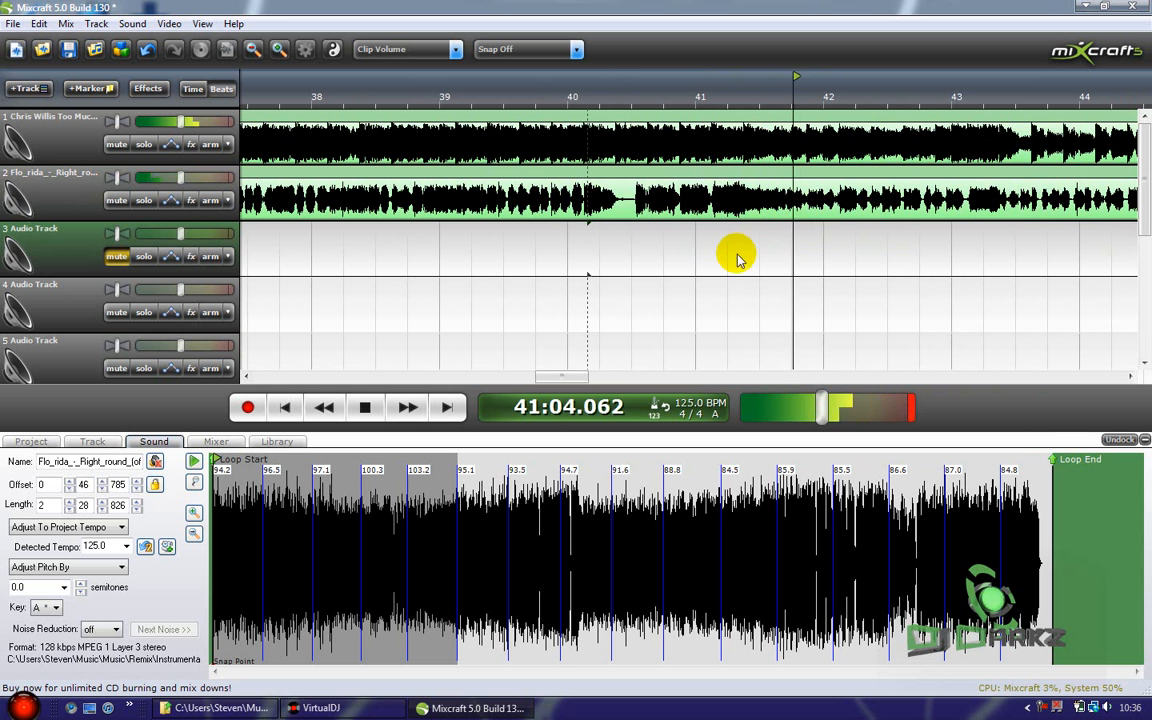
Step: Replay the passage around the second vocal gap in measure 40, continue from late in measure 42, and stop playback
{"action": "left_click", "coordinate": [613, 318]}
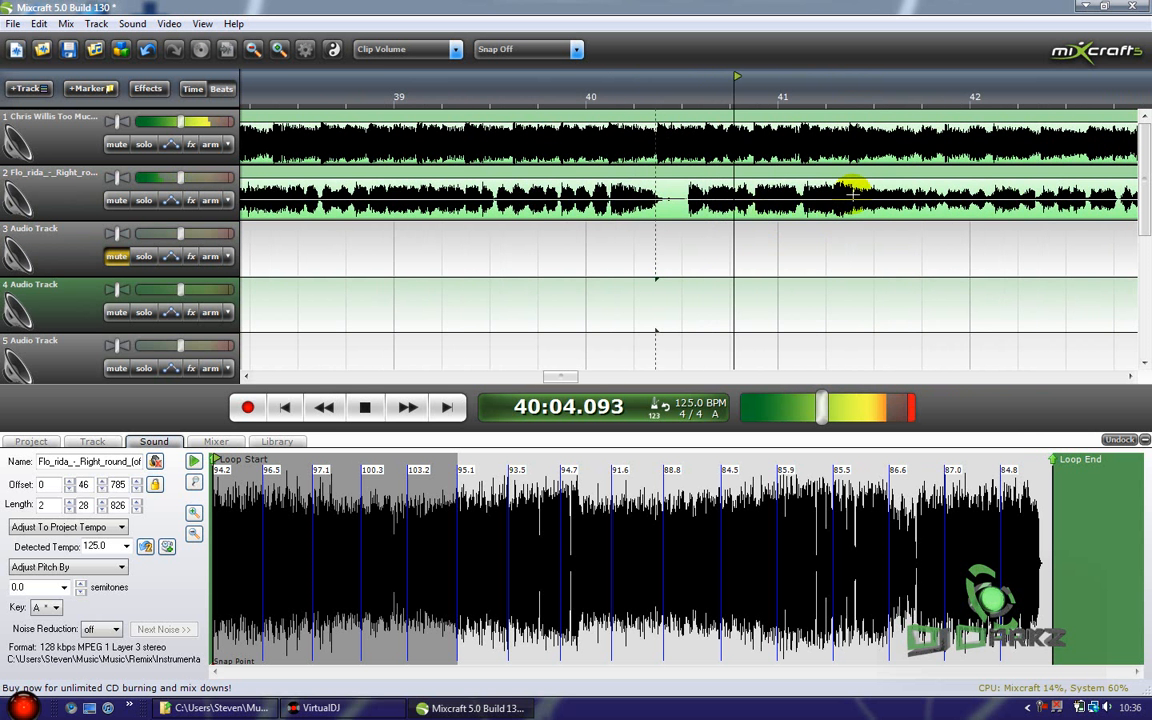
{"action": "key", "text": "space"}
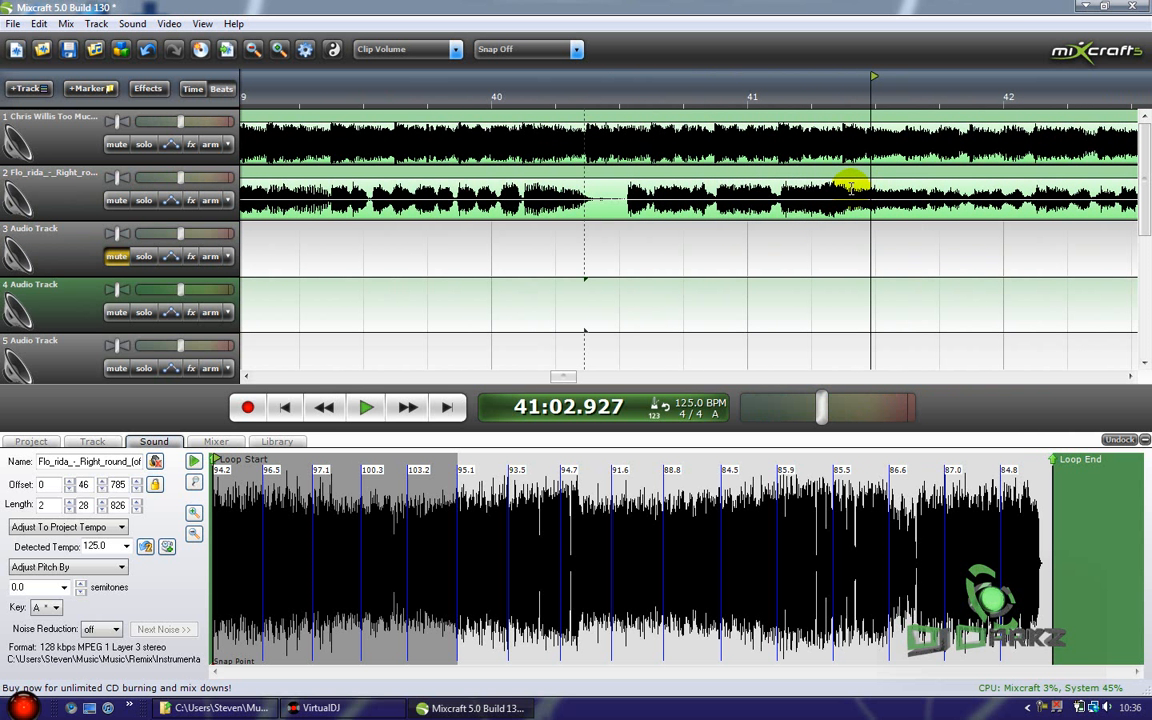
{"action": "key", "text": "space"}
{"action": "scroll", "coordinate": [777, 272], "scroll_direction": "down", "scroll_amount": 3}
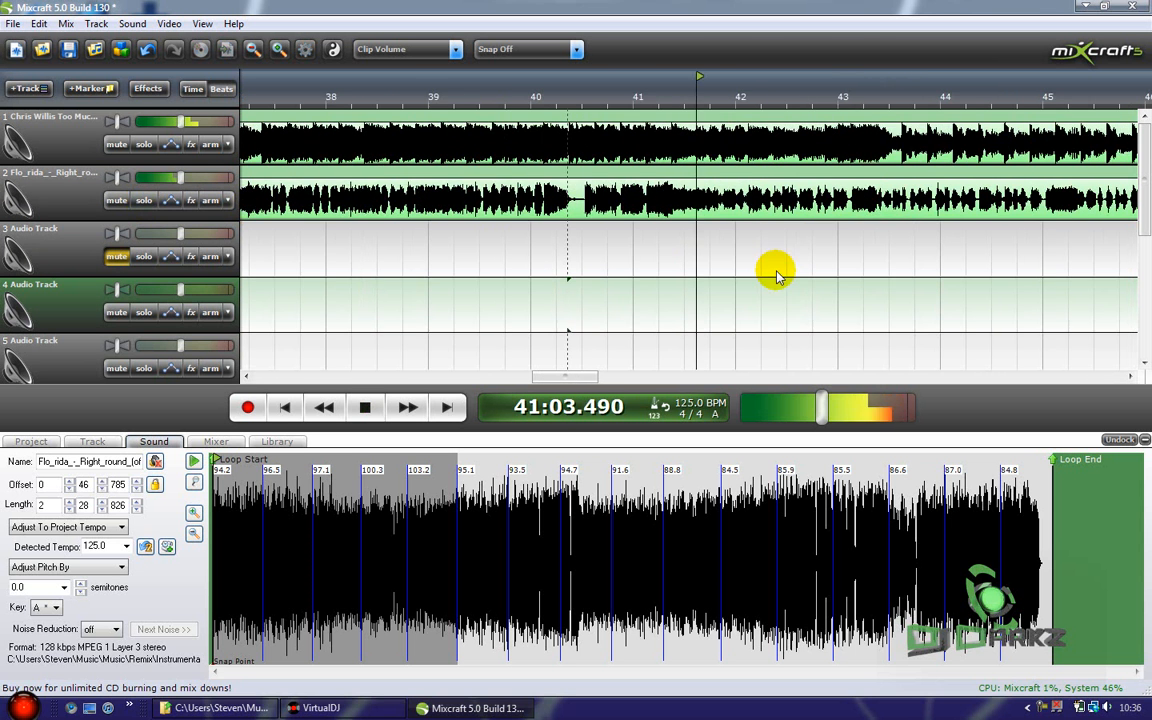
{"action": "scroll", "coordinate": [764, 266], "scroll_direction": "down", "scroll_amount": 4}
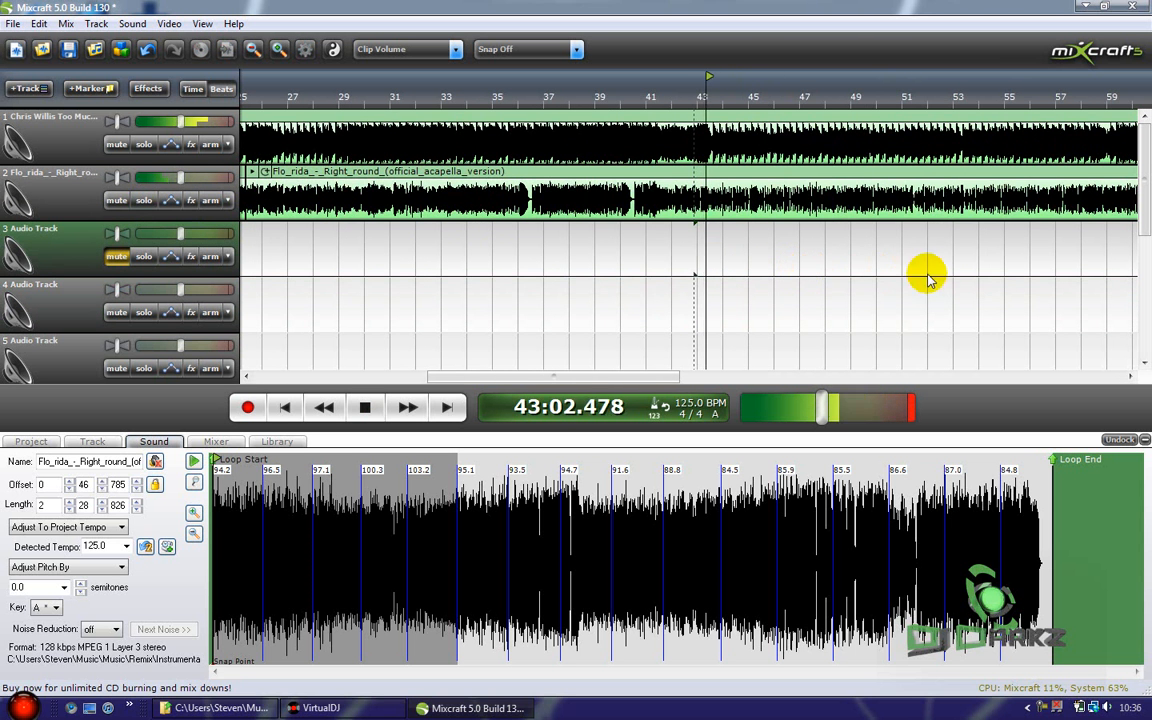
{"action": "key", "text": "space"}
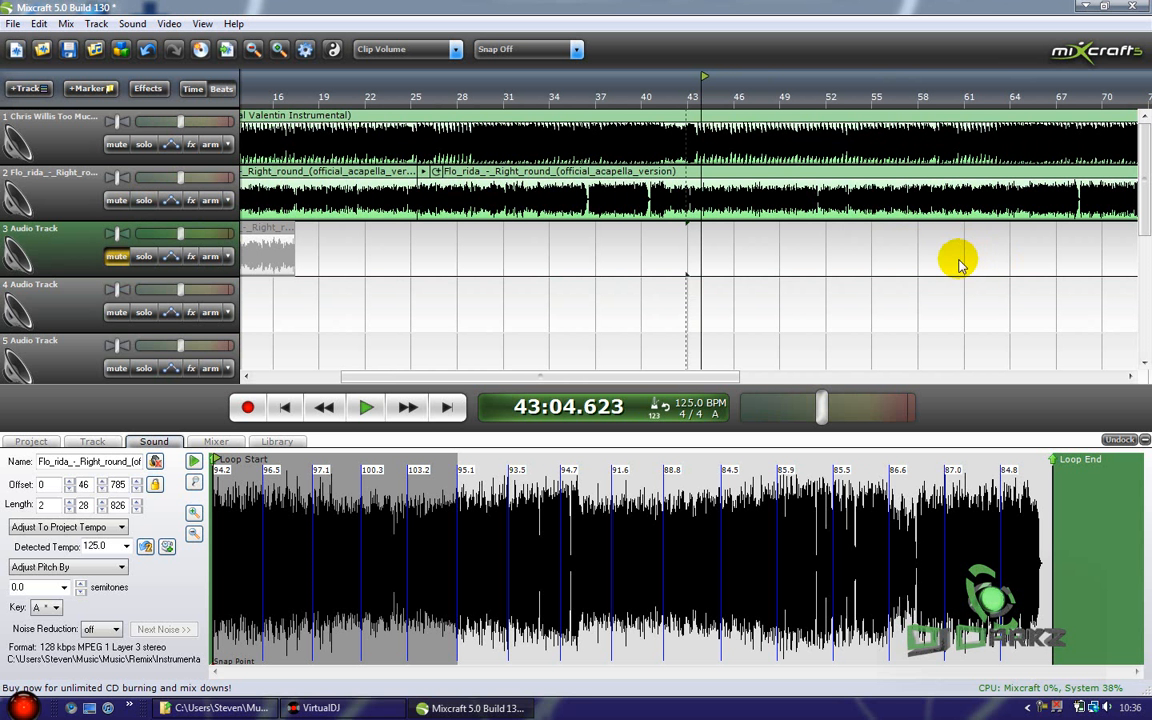
Step: Check the vocal timing from about measure 60 and again from late in measure 56, then stop playback
{"action": "left_click", "coordinate": [953, 265]}
{"action": "key", "text": "space"}
{"action": "scroll", "coordinate": [674, 252], "scroll_direction": "up", "scroll_amount": 3}
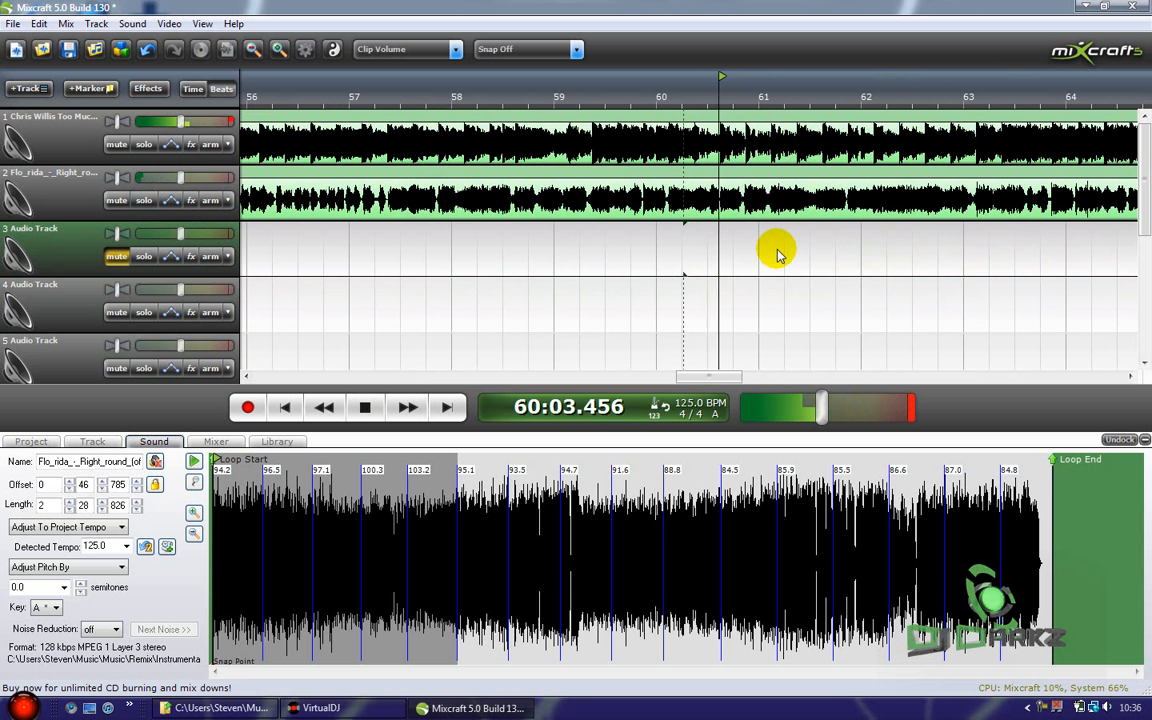
{"action": "left_click", "coordinate": [461, 263]}
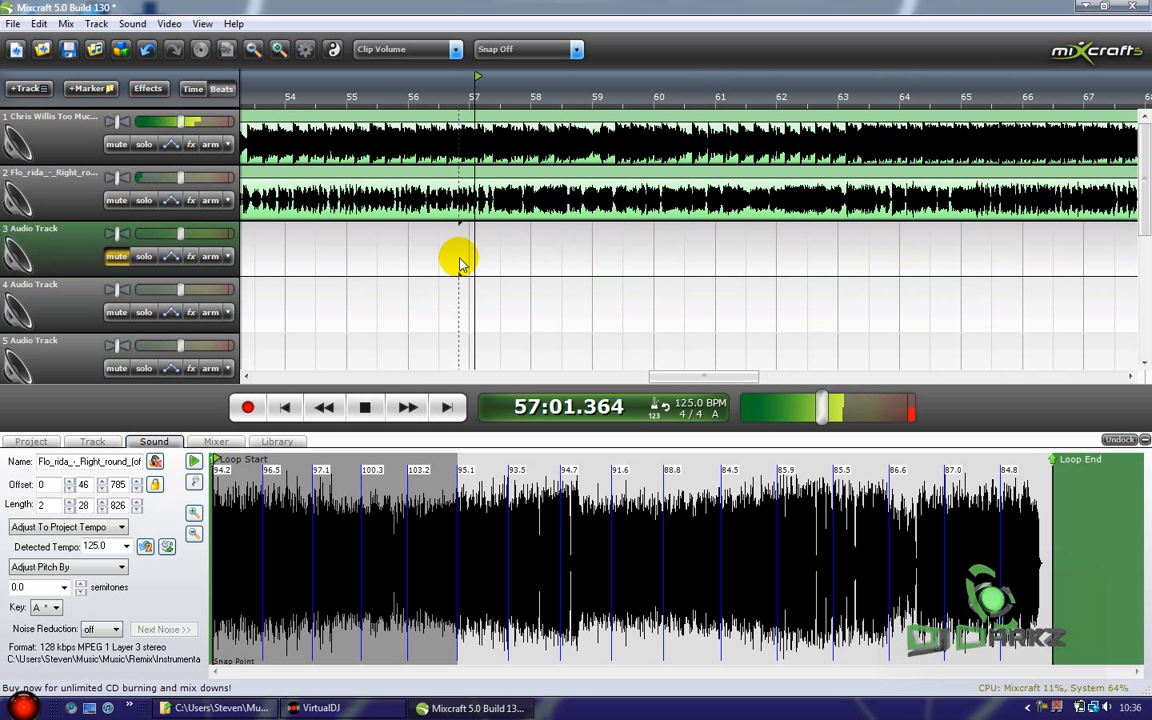
{"action": "key", "text": "space"}
Step: Play from about beat 4 of measure 38 and solo the acapella to listen past the second vocal gap
{"action": "scroll", "coordinate": [446, 263], "scroll_direction": "down", "scroll_amount": 4}
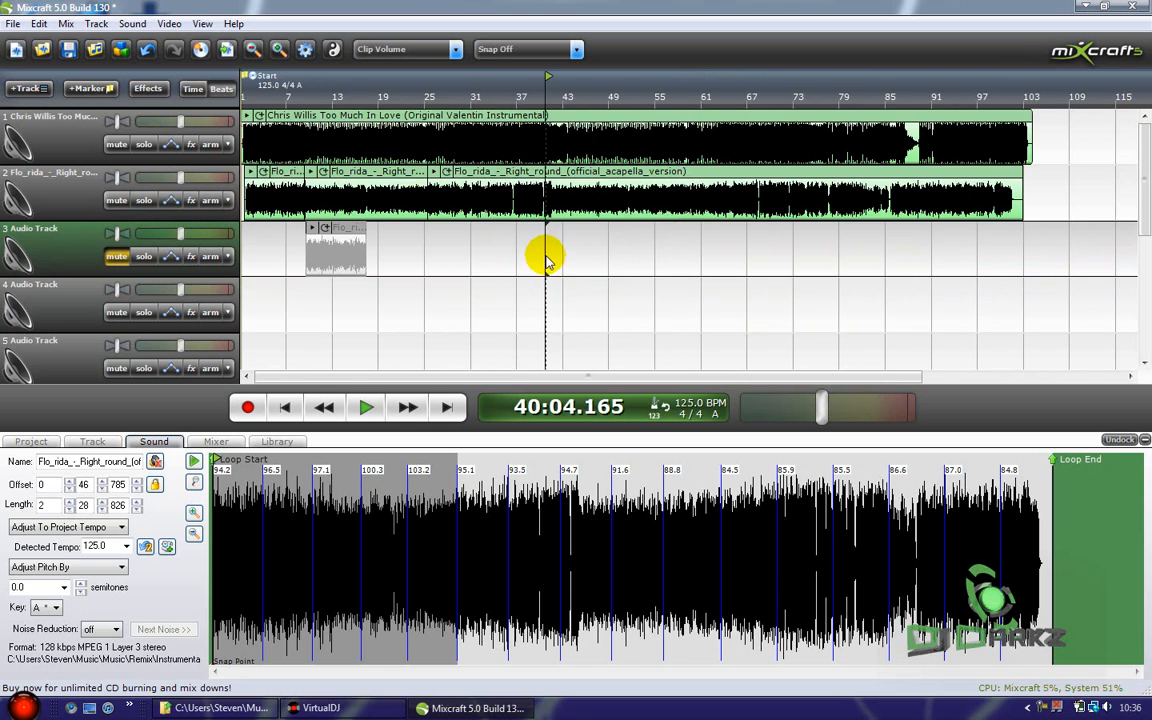
{"action": "scroll", "coordinate": [546, 262], "scroll_direction": "up", "scroll_amount": 4}
{"action": "left_click", "coordinate": [546, 289]}
{"action": "key", "text": "space"}
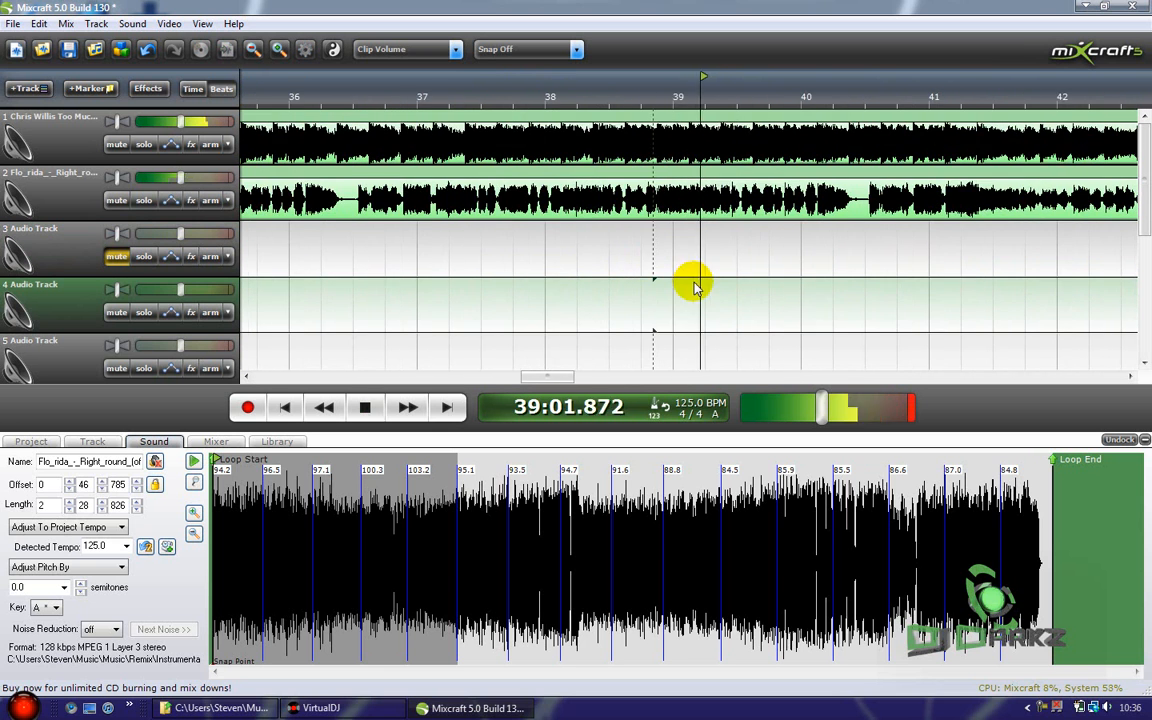
{"action": "left_click", "coordinate": [143, 200]}
{"action": "scroll", "coordinate": [699, 255], "scroll_direction": "up", "scroll_amount": 1}
{"action": "scroll", "coordinate": [785, 183], "scroll_direction": "up", "scroll_amount": 1}
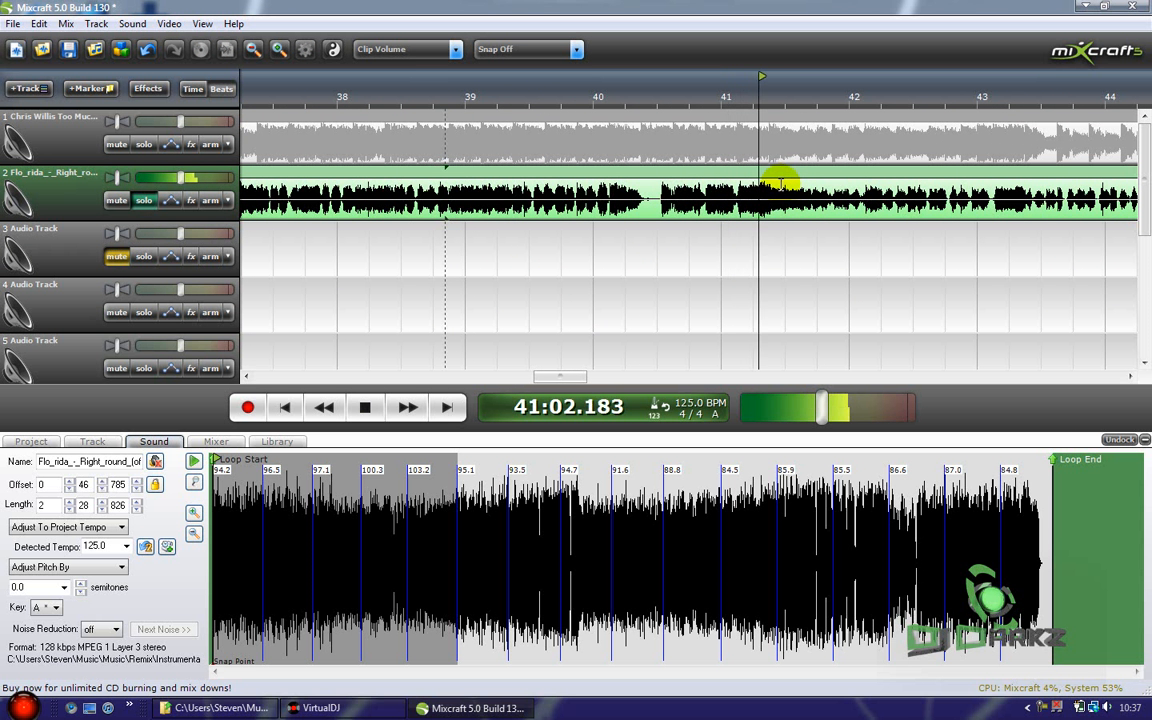
Step: Stop playback and split the acapella at about beat 2 of measure 41
{"action": "key", "text": "space"}
{"action": "left_click", "coordinate": [758, 245]}
{"action": "key", "text": "space"}
{"action": "key", "text": "space"}
{"action": "left_click", "coordinate": [757, 187]}
{"action": "key", "text": "ctrl+t"}
{"action": "scroll", "coordinate": [766, 182], "scroll_direction": "down", "scroll_amount": 6}
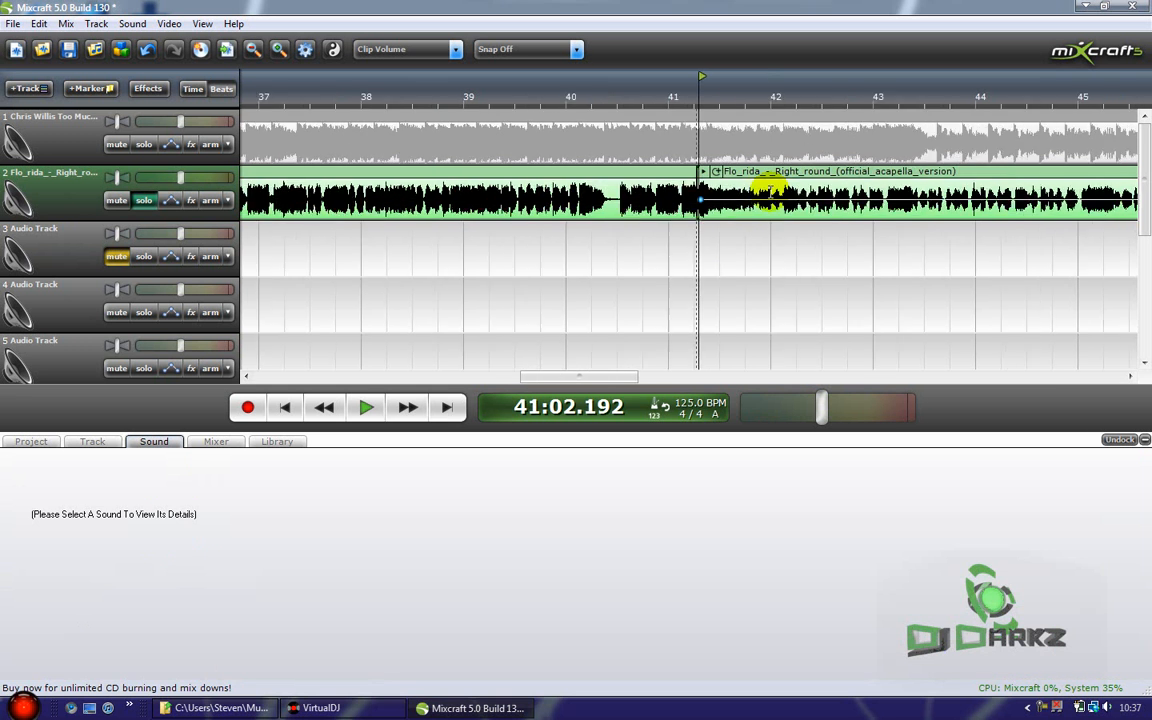
{"action": "scroll", "coordinate": [700, 248], "scroll_direction": "up", "scroll_amount": 5}
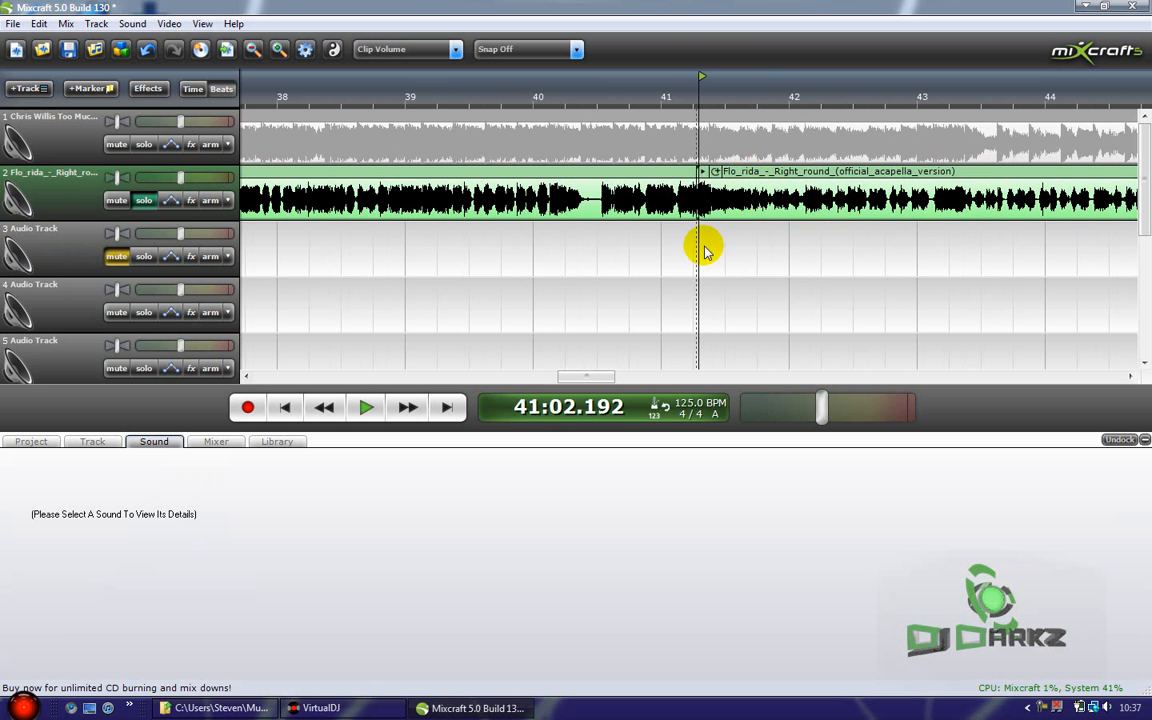
Step: Listen across the cut in measure 41 and move the remaining acapella clip to just after the start of measure 42
{"action": "left_click", "coordinate": [700, 258]}
{"action": "left_click", "coordinate": [620, 268]}
{"action": "key", "text": "space"}
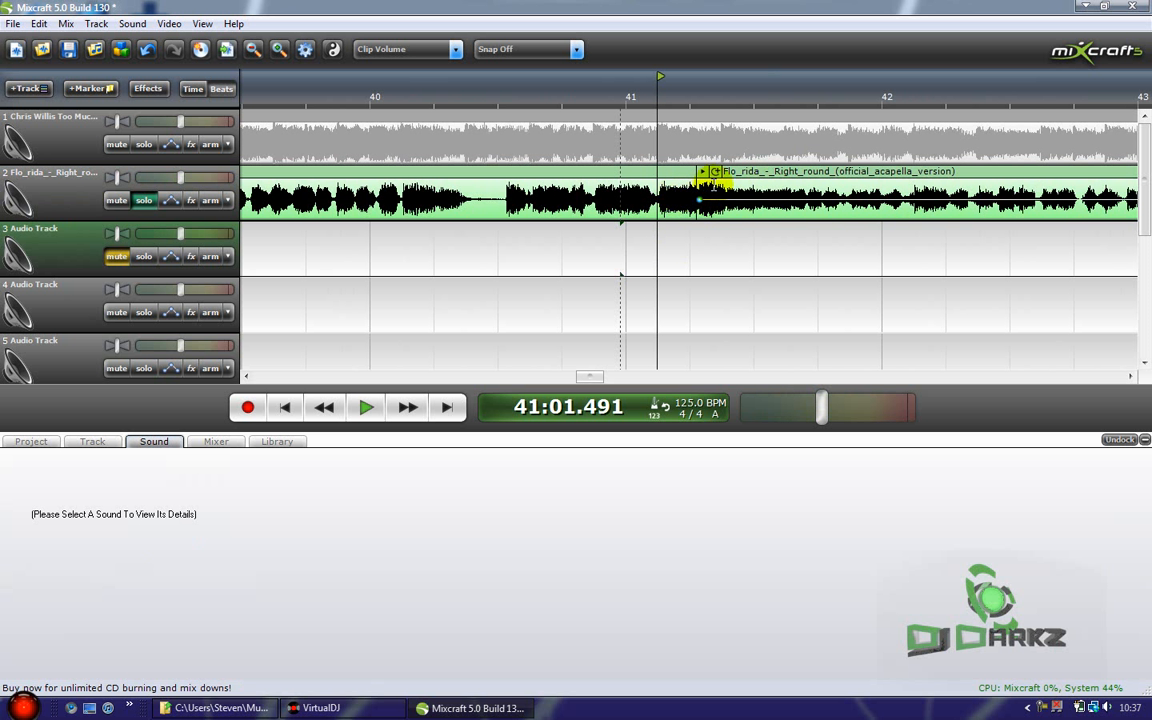
{"action": "left_click_drag", "start_coordinate": [785, 172], "coordinate": [980, 178]}
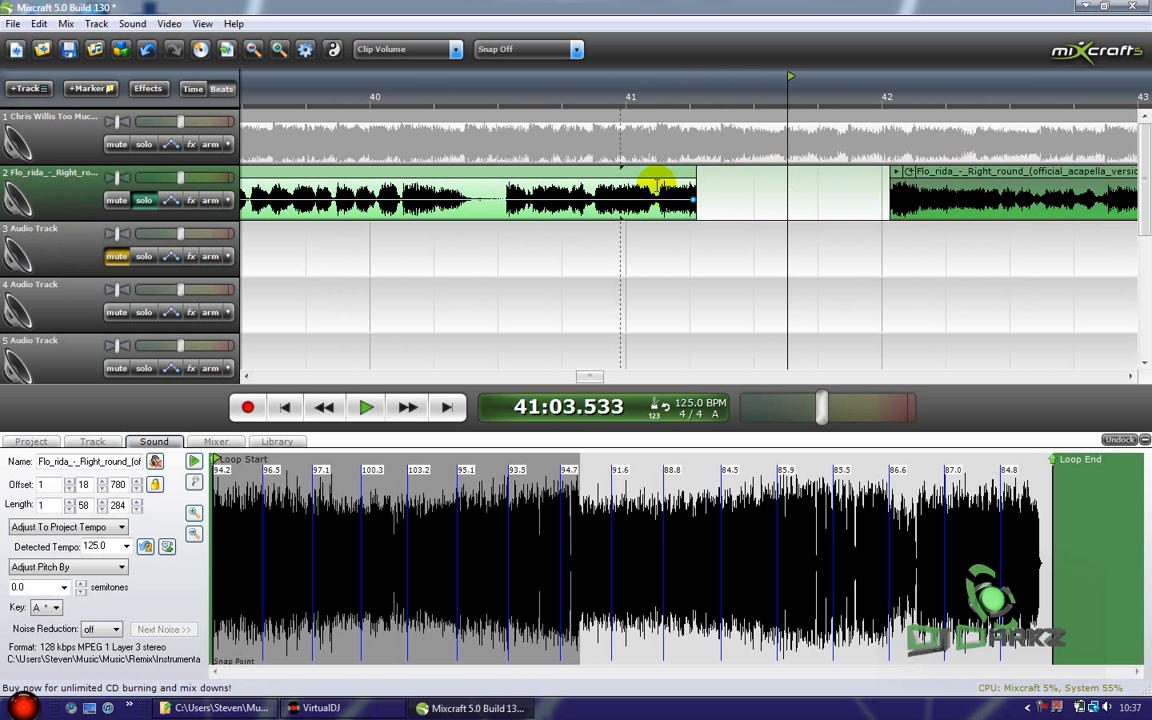
Step: Replay the end of the earlier acapella clip and split off its last word midway through beat 1 of measure 41
{"action": "left_click", "coordinate": [657, 256]}
{"action": "key", "text": "space"}
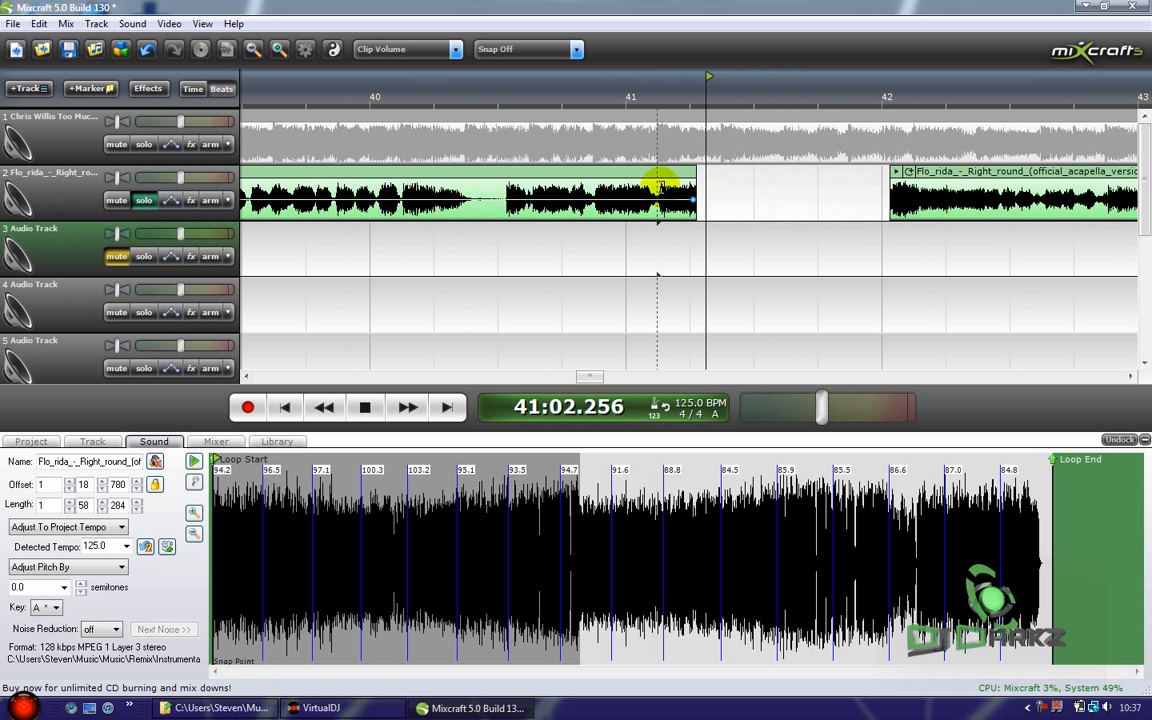
{"action": "left_click", "coordinate": [579, 309]}
{"action": "key", "text": "space"}
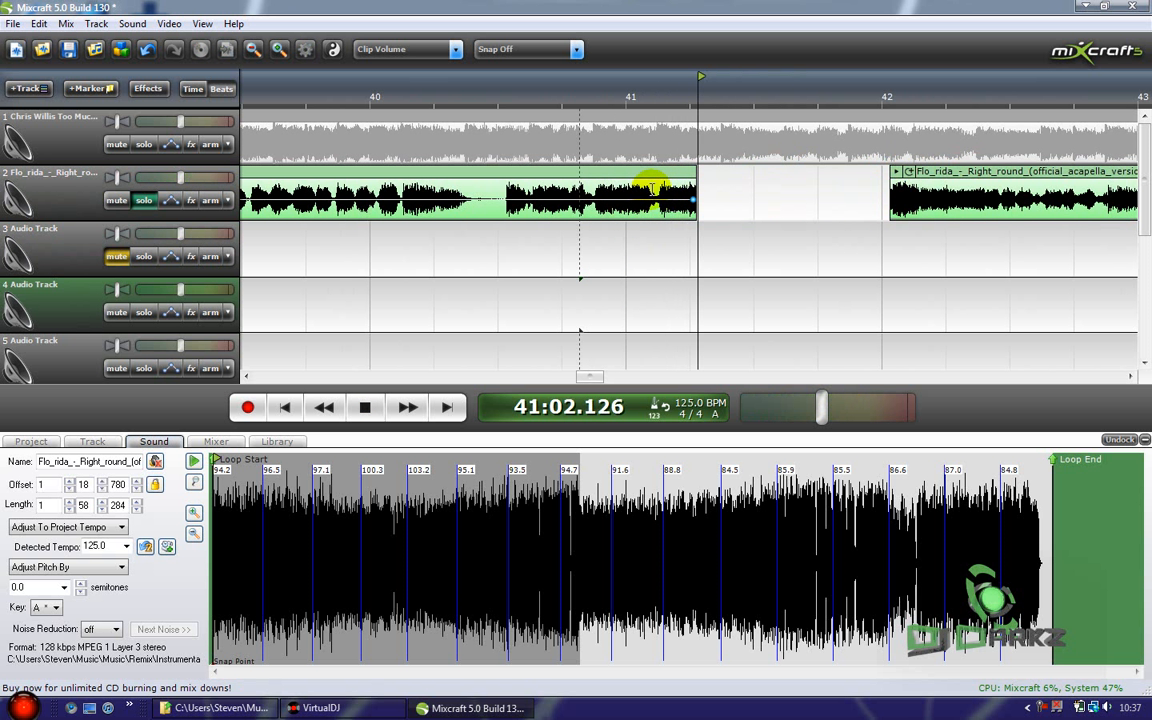
{"action": "left_click", "coordinate": [659, 187]}
{"action": "key", "text": "ctrl+t"}
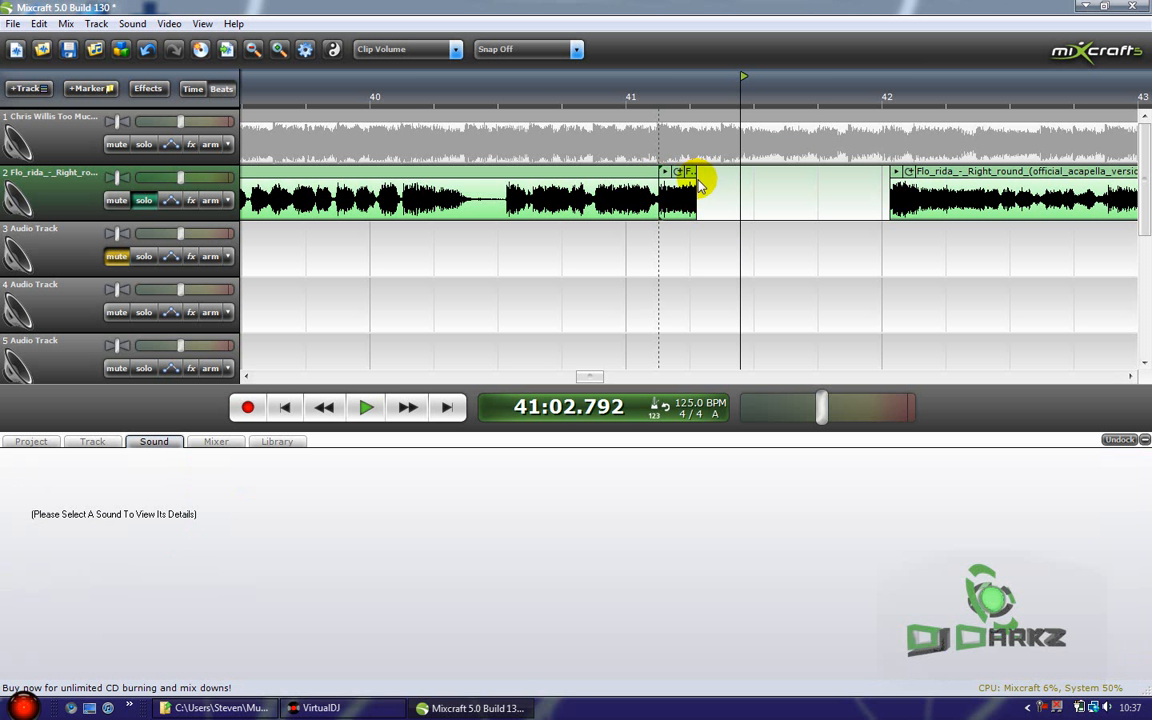
Step: Adjust the end of the split-off last word by ear, trimming it to about 0.293 seconds
{"action": "left_click_drag", "start_coordinate": [692, 180], "coordinate": [703, 196]}
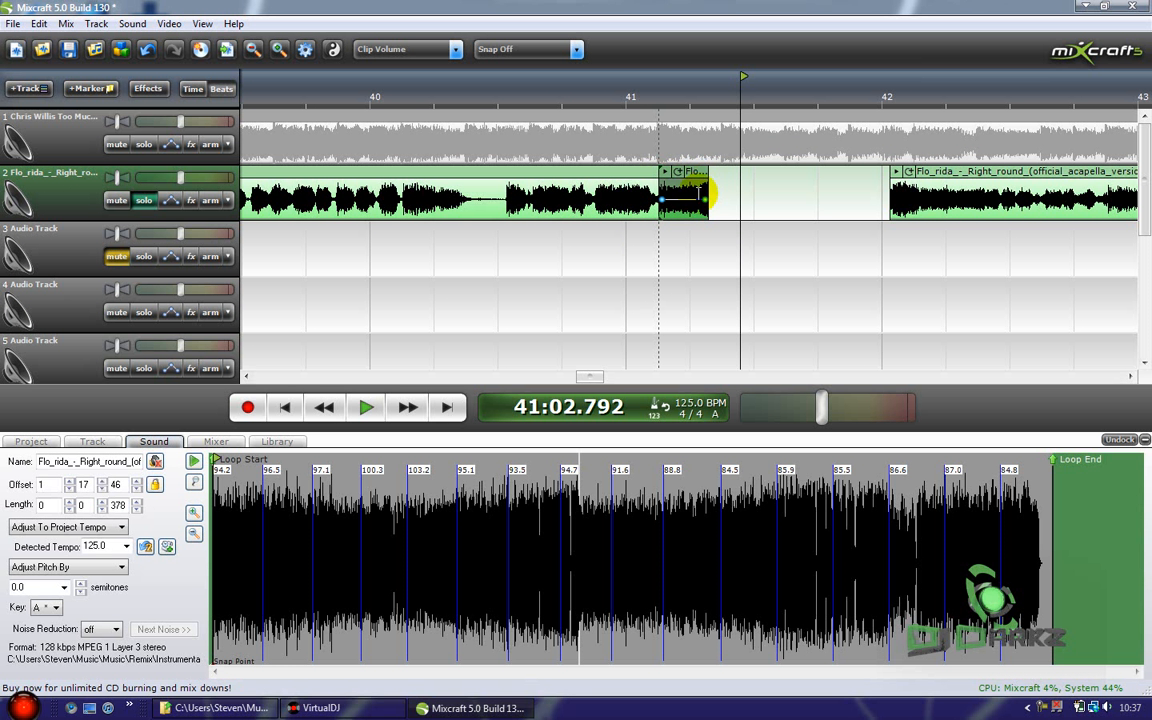
{"action": "left_click", "coordinate": [637, 253]}
{"action": "key", "text": "space"}
{"action": "left_click_drag", "start_coordinate": [707, 184], "coordinate": [697, 187]}
{"action": "key", "text": "space"}
{"action": "key", "text": "space"}
{"action": "left_click", "coordinate": [652, 247]}
{"action": "key", "text": "space"}
{"action": "key", "text": "space"}
{"action": "left_click", "coordinate": [695, 173]}
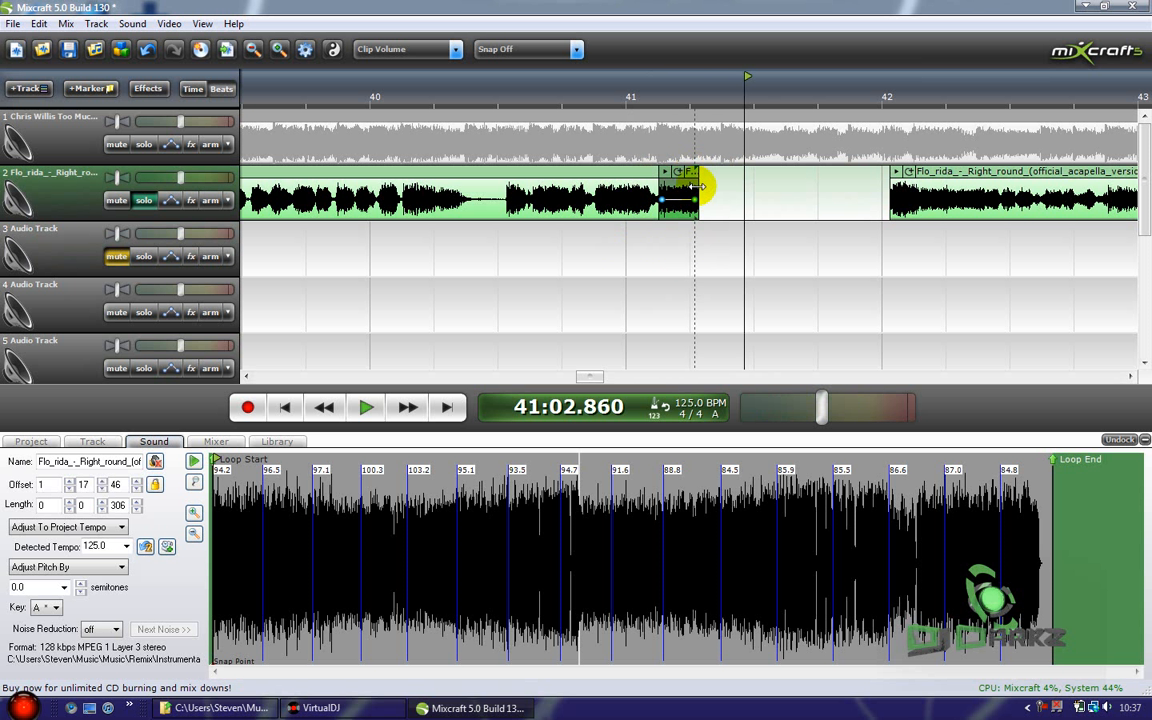
Step: Move the short vocal piece down to track 4 and align its start with the end of the acapella clip on track 2
{"action": "left_click_drag", "start_coordinate": [695, 175], "coordinate": [695, 278]}
{"action": "left_click", "coordinate": [660, 263]}
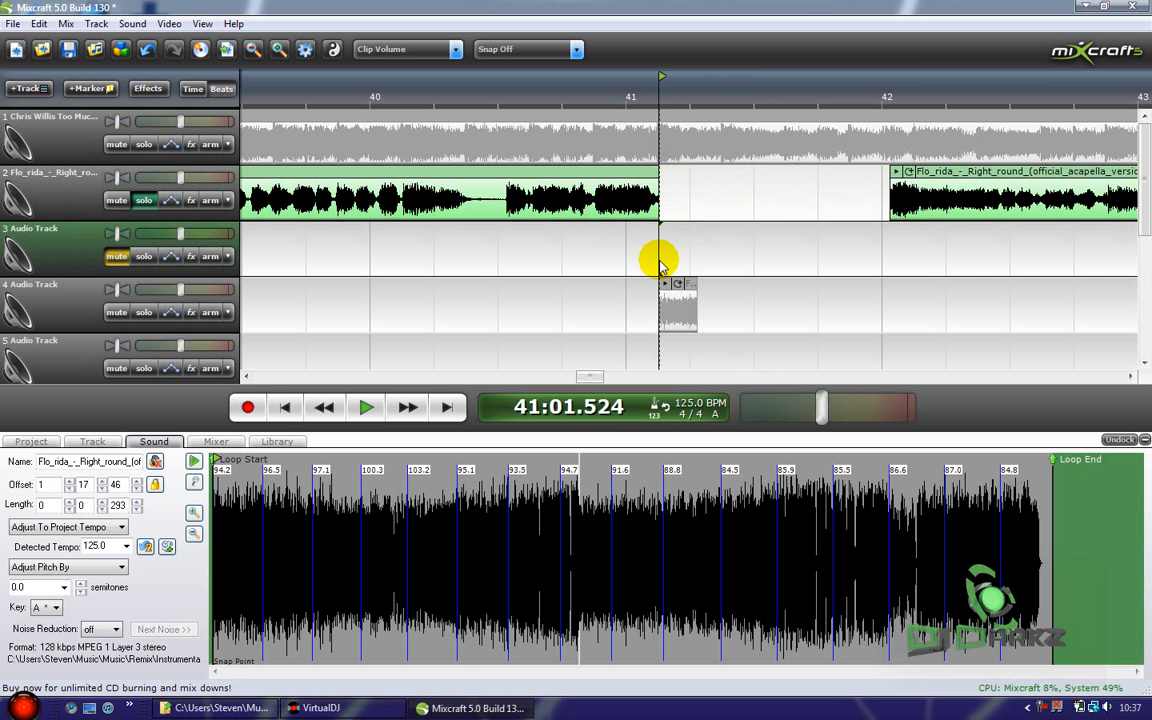
{"action": "scroll", "coordinate": [662, 262], "scroll_direction": "up", "scroll_amount": 3}
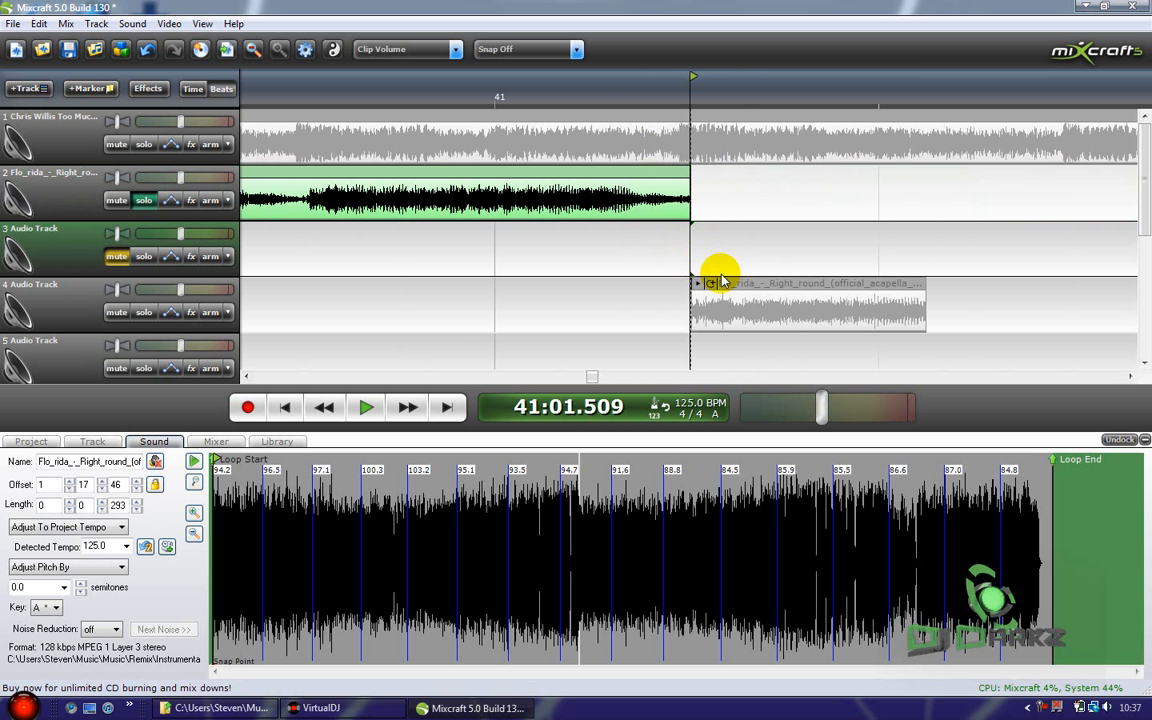
{"action": "left_click", "coordinate": [775, 295]}
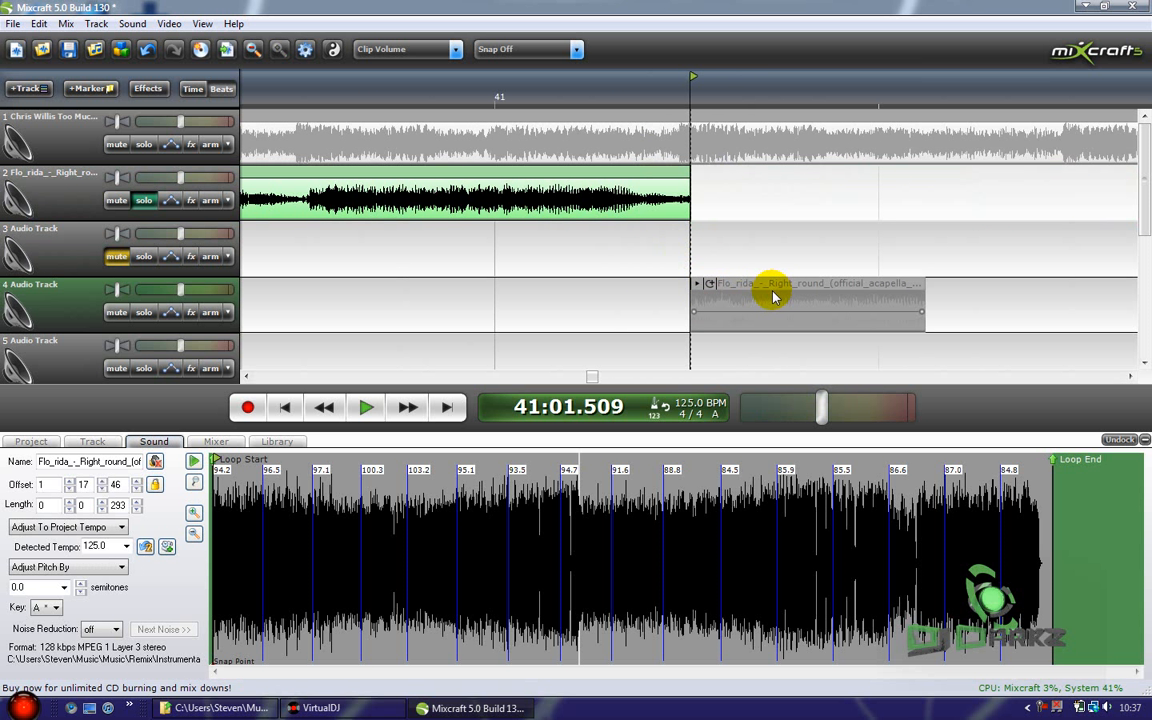
Step: Solo track 4 together with the acapella track and listen to the join between the two clips
{"action": "left_click", "coordinate": [145, 205]}
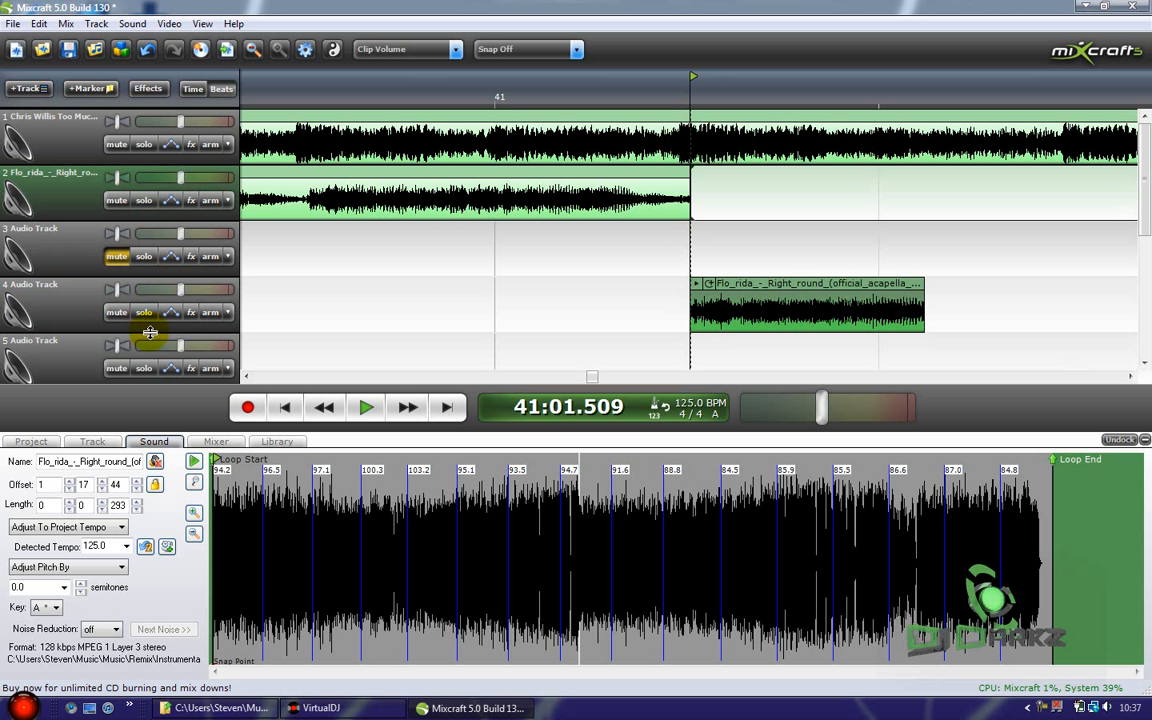
{"action": "left_click", "coordinate": [145, 203]}
{"action": "left_click", "coordinate": [144, 312]}
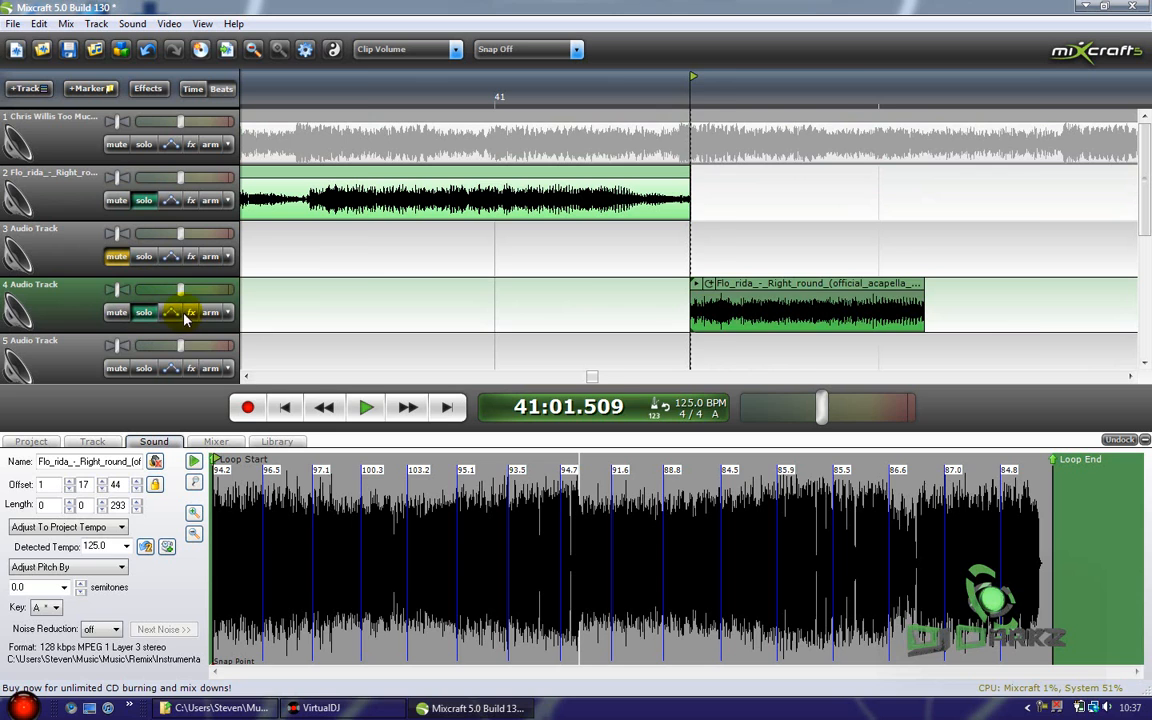
{"action": "left_click", "coordinate": [615, 305]}
{"action": "key", "text": "space"}
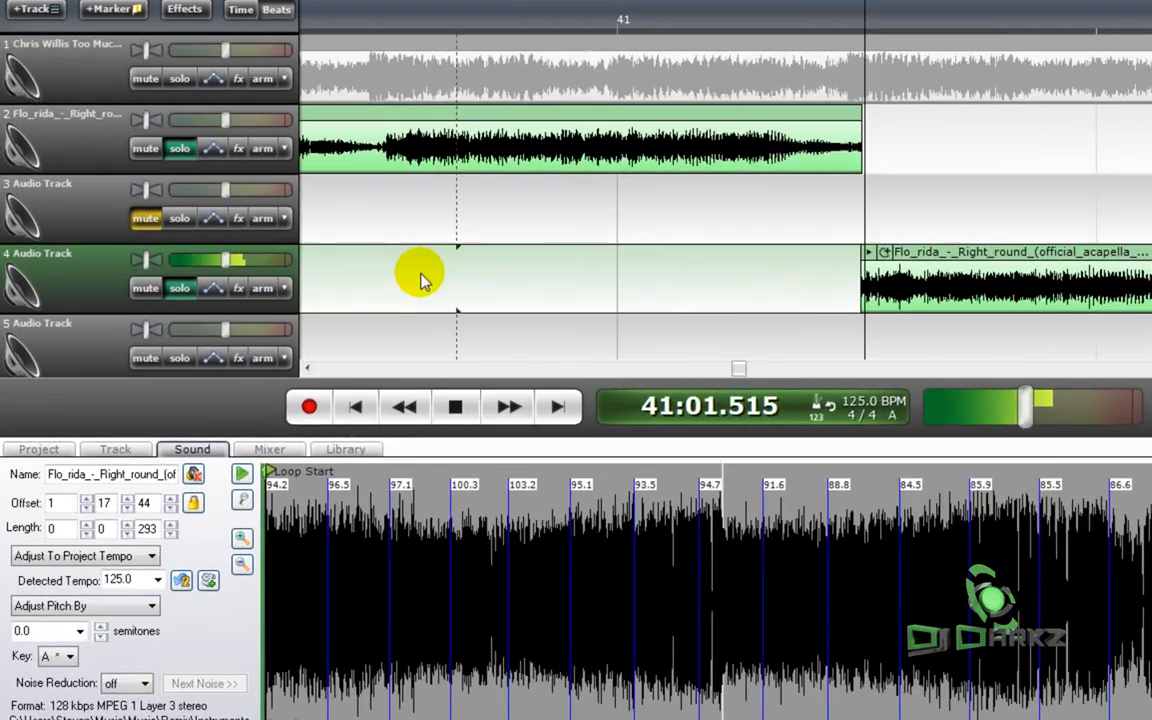
{"action": "key", "text": "space"}
Step: Add the Classic Delay effect to track 4, keeping the New Tape preset
{"action": "left_click", "coordinate": [191, 312]}
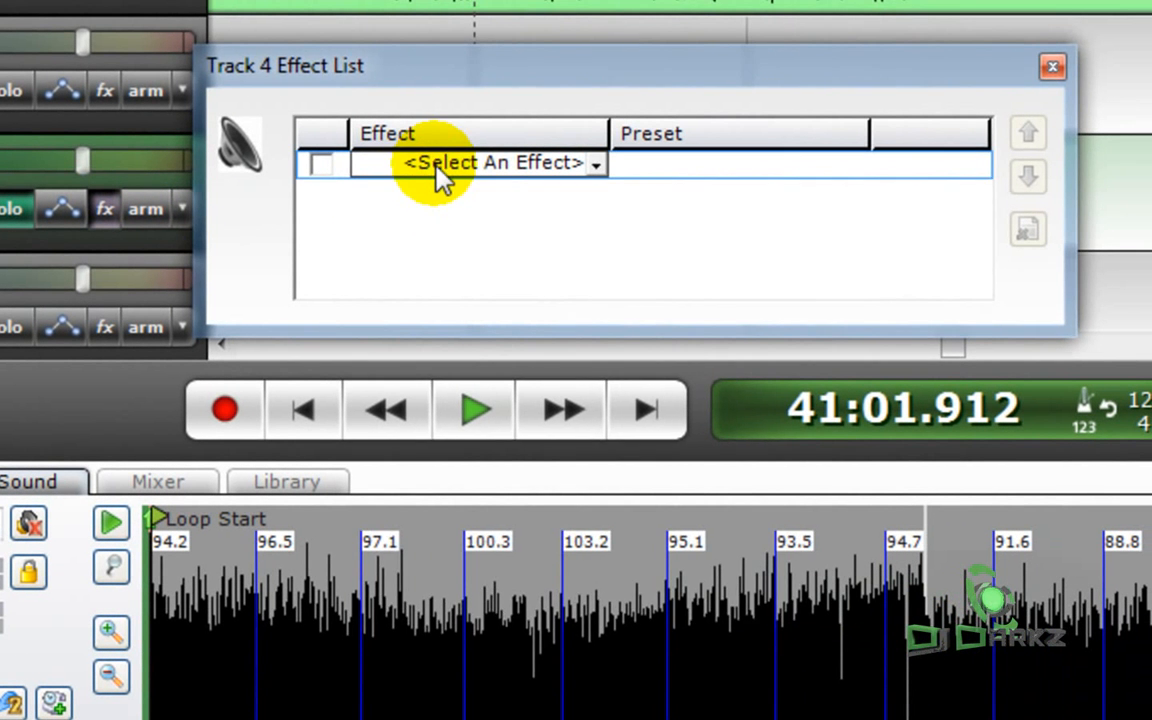
{"action": "left_click", "coordinate": [730, 160]}
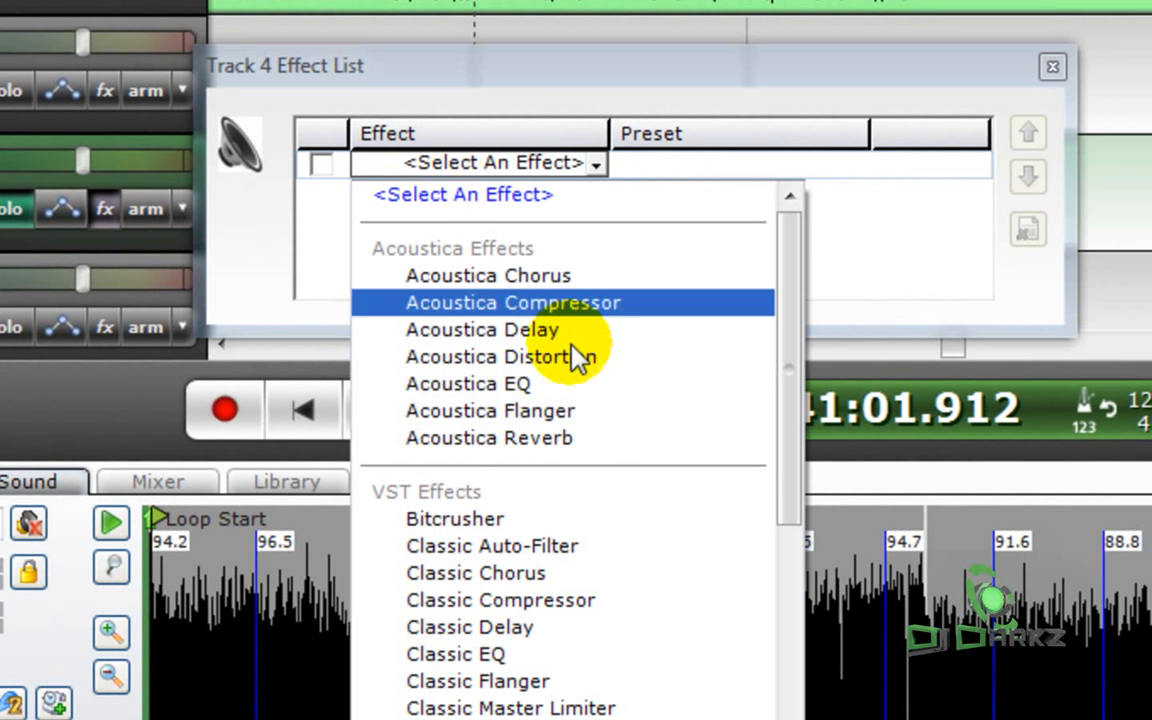
{"action": "left_click_drag", "start_coordinate": [792, 386], "coordinate": [753, 424]}
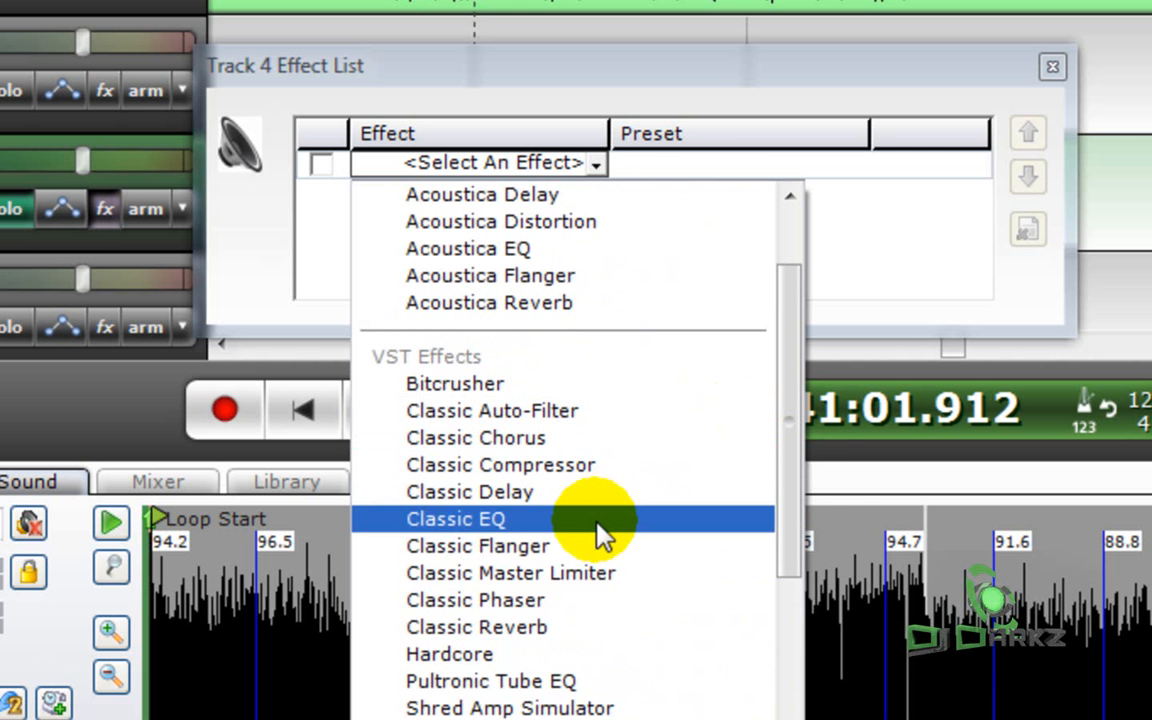
{"action": "left_click", "coordinate": [545, 493]}
{"action": "left_click", "coordinate": [805, 165]}
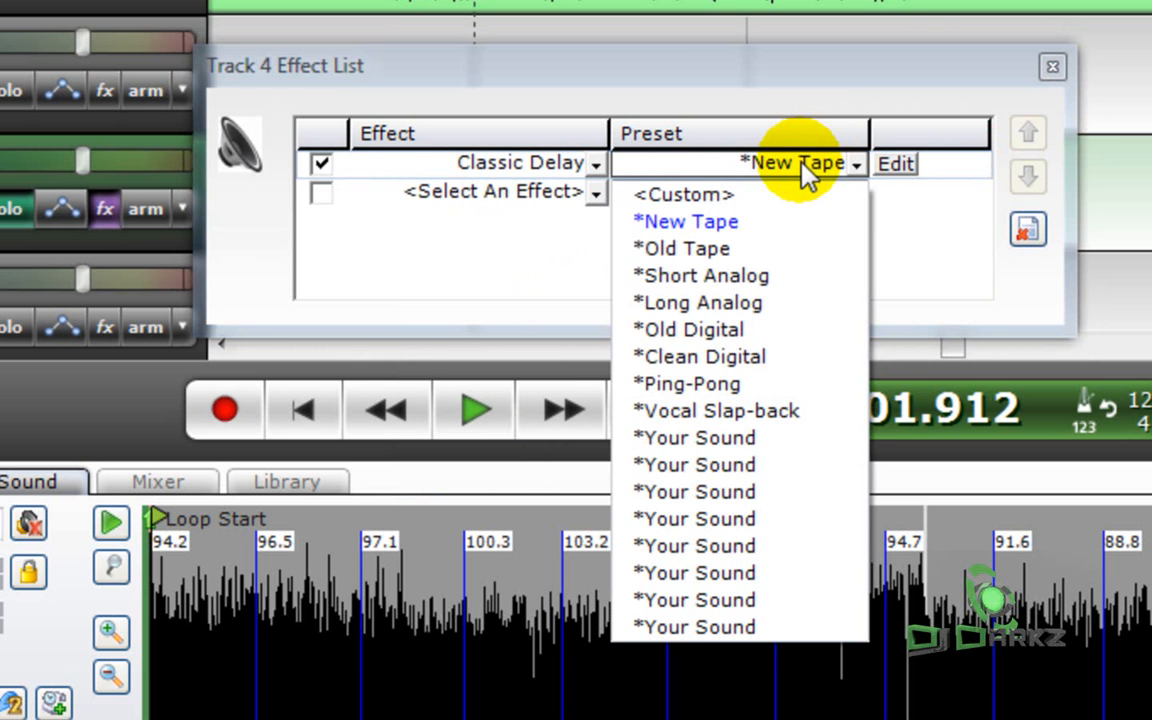
{"action": "left_click", "coordinate": [1149, 124]}
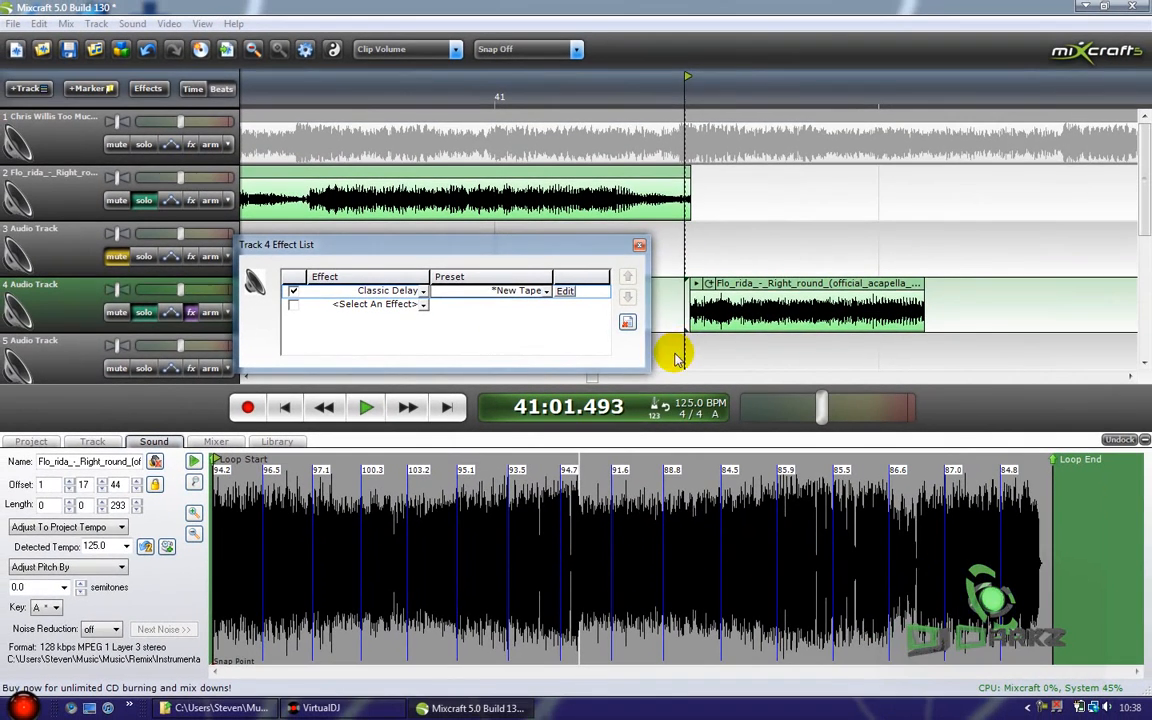
Step: Play the soloed vocals through the delayed last word in measure 41, replay from a little earlier, and stop playback
{"action": "left_click", "coordinate": [666, 364]}
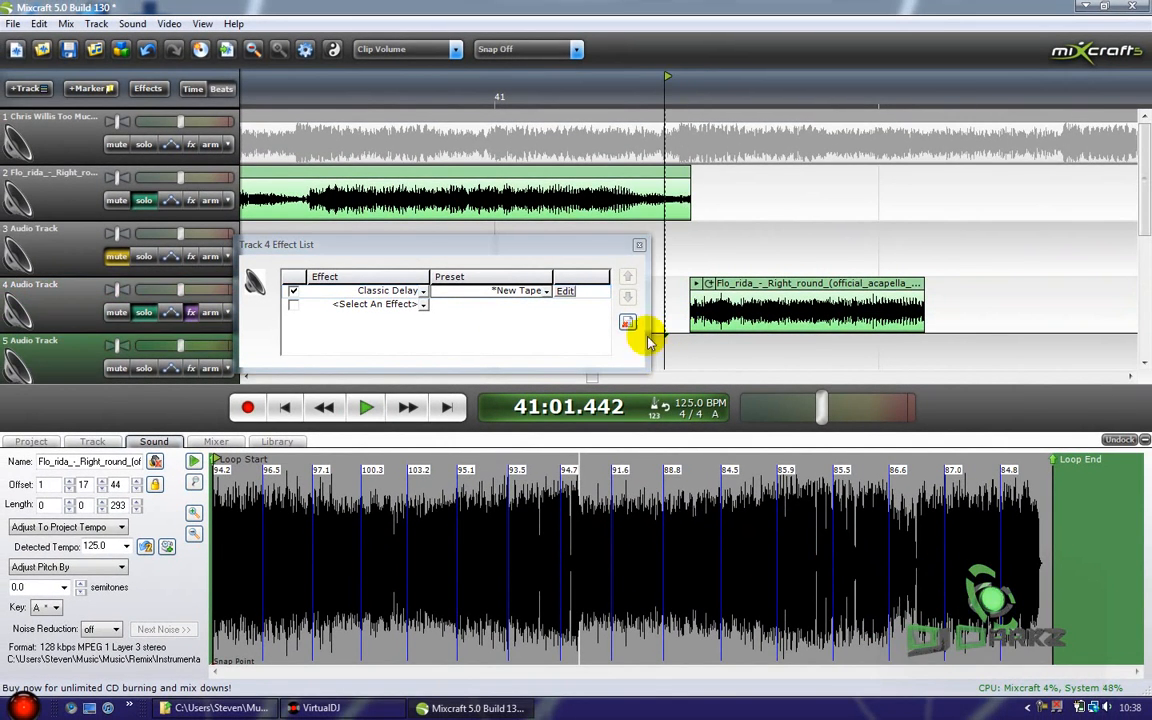
{"action": "left_click", "coordinate": [600, 235]}
{"action": "key", "text": "space"}
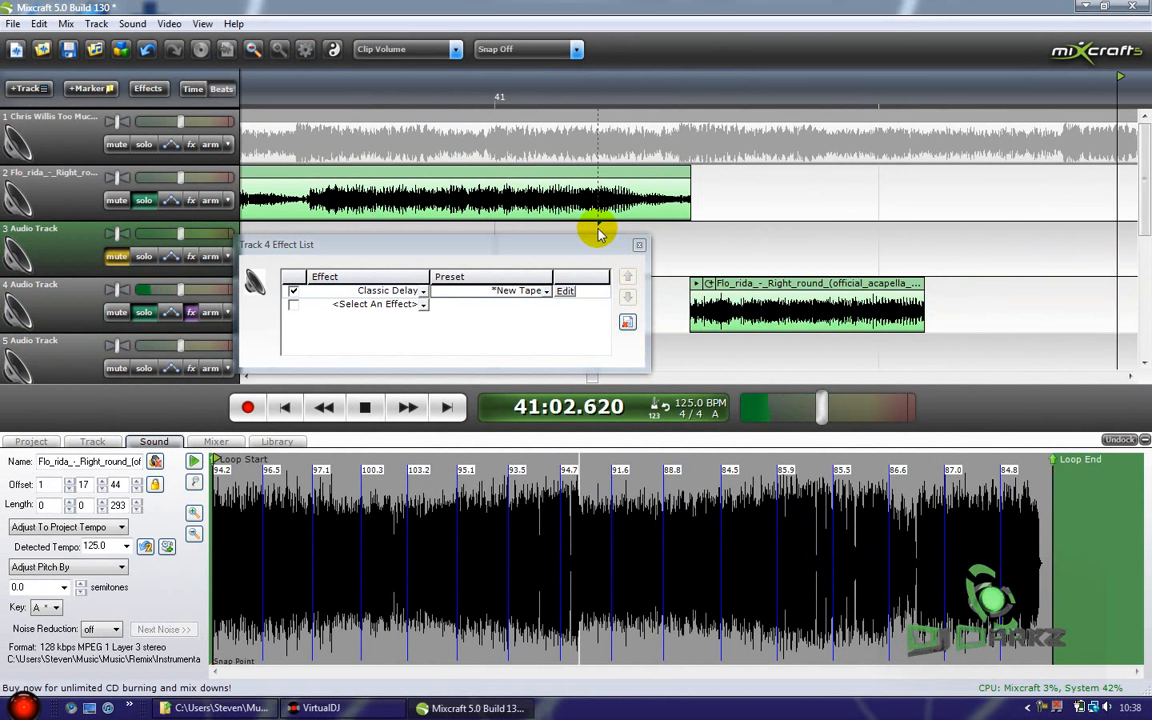
{"action": "scroll", "coordinate": [600, 235], "scroll_direction": "down", "scroll_amount": 3}
{"action": "left_click", "coordinate": [493, 233]}
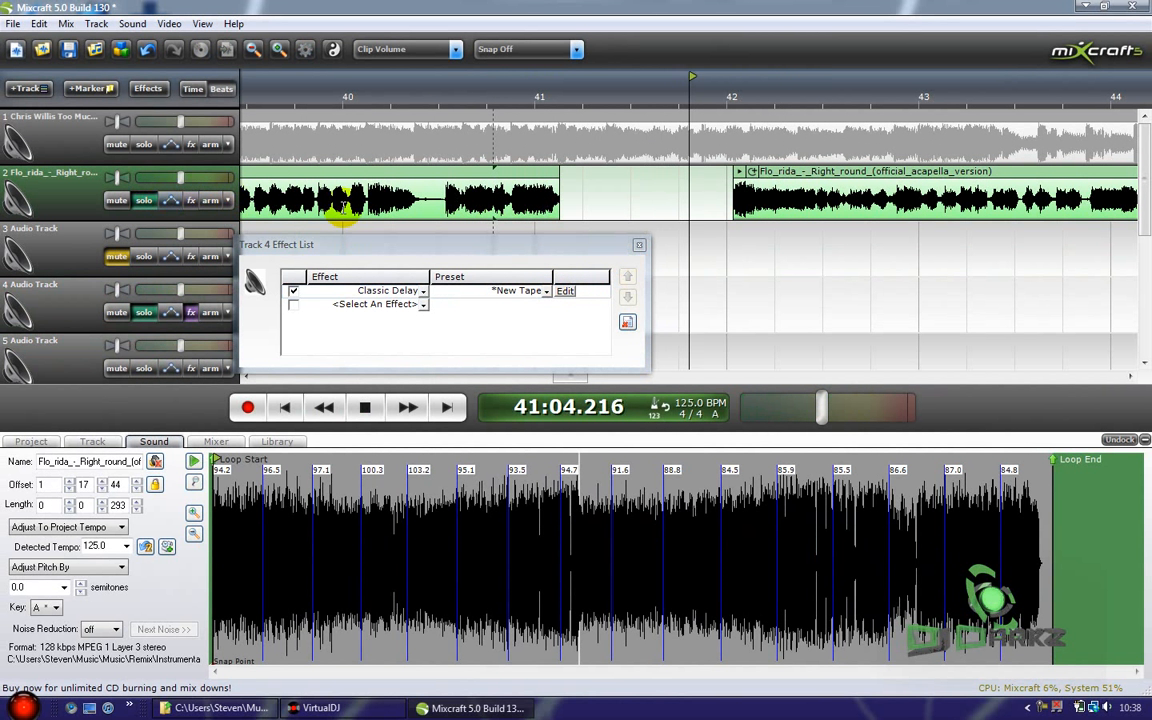
{"action": "key", "text": "space"}
{"action": "scroll", "coordinate": [785, 188], "scroll_direction": "down", "scroll_amount": 2}
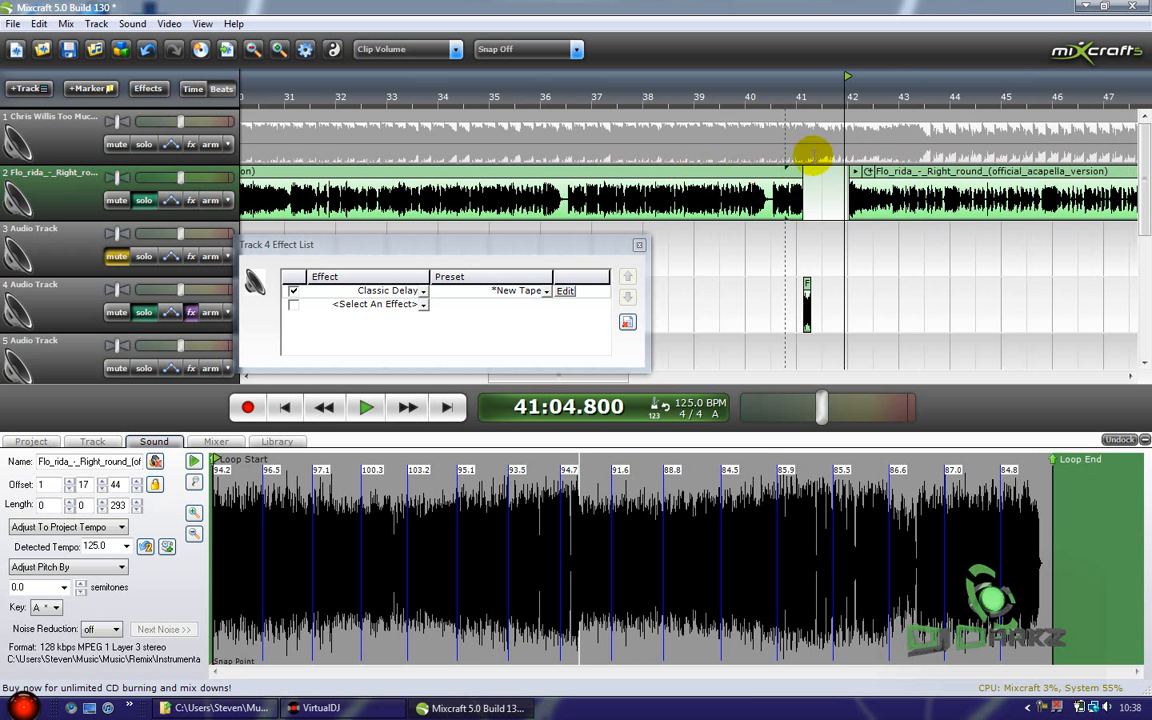
Step: Move the remaining acapella clip to about beat 3 of measure 43 and turn off solo on tracks 2 and 4
{"action": "left_click_drag", "start_coordinate": [946, 172], "coordinate": [1013, 170]}
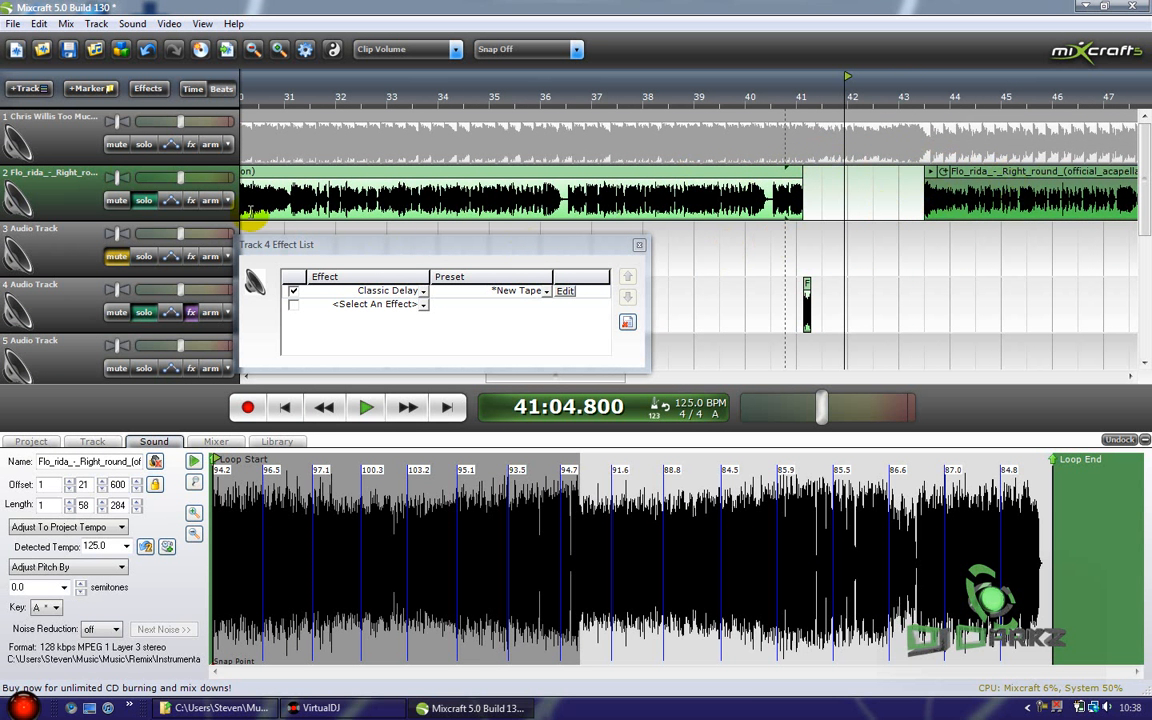
{"action": "left_click", "coordinate": [151, 207]}
{"action": "left_click", "coordinate": [146, 313]}
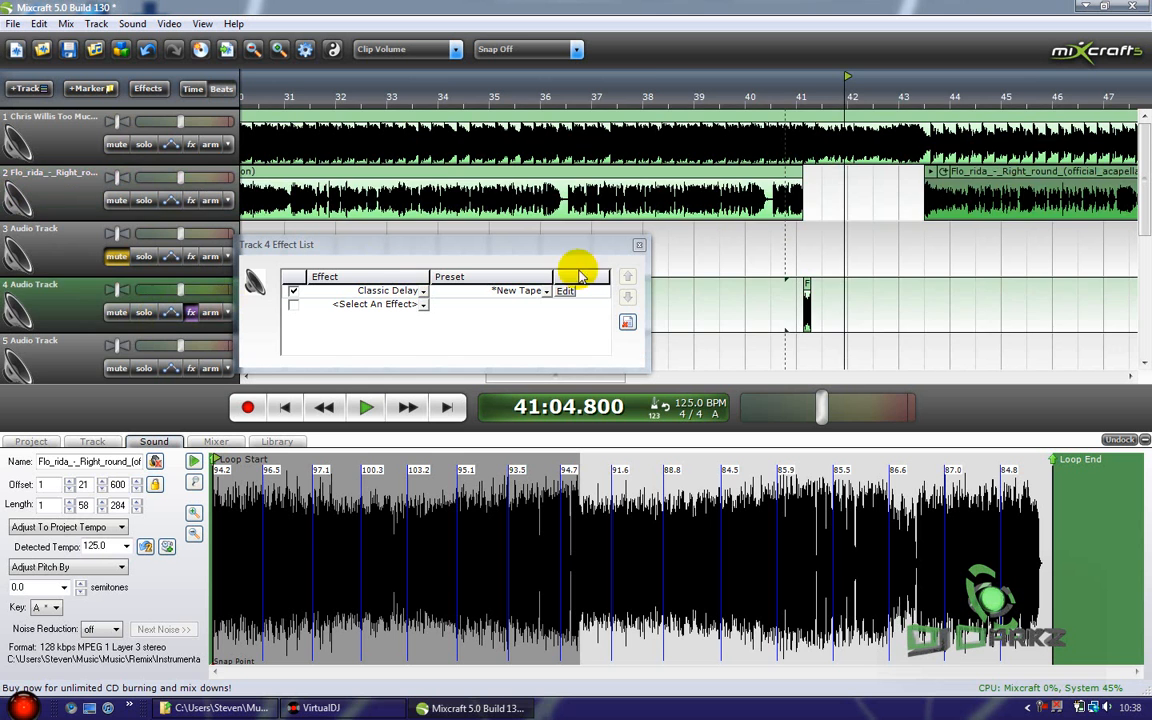
Step: Play the full mix from late in measure 39 to hear the delayed word against the beat
{"action": "left_click", "coordinate": [735, 256]}
{"action": "key", "text": "space"}
{"action": "scroll", "coordinate": [800, 292], "scroll_direction": "up", "scroll_amount": 4}
{"action": "scroll", "coordinate": [806, 295], "scroll_direction": "down", "scroll_amount": 3}
{"action": "scroll", "coordinate": [806, 295], "scroll_direction": "up", "scroll_amount": 2}
{"action": "scroll", "coordinate": [806, 295], "scroll_direction": "down", "scroll_amount": 2}
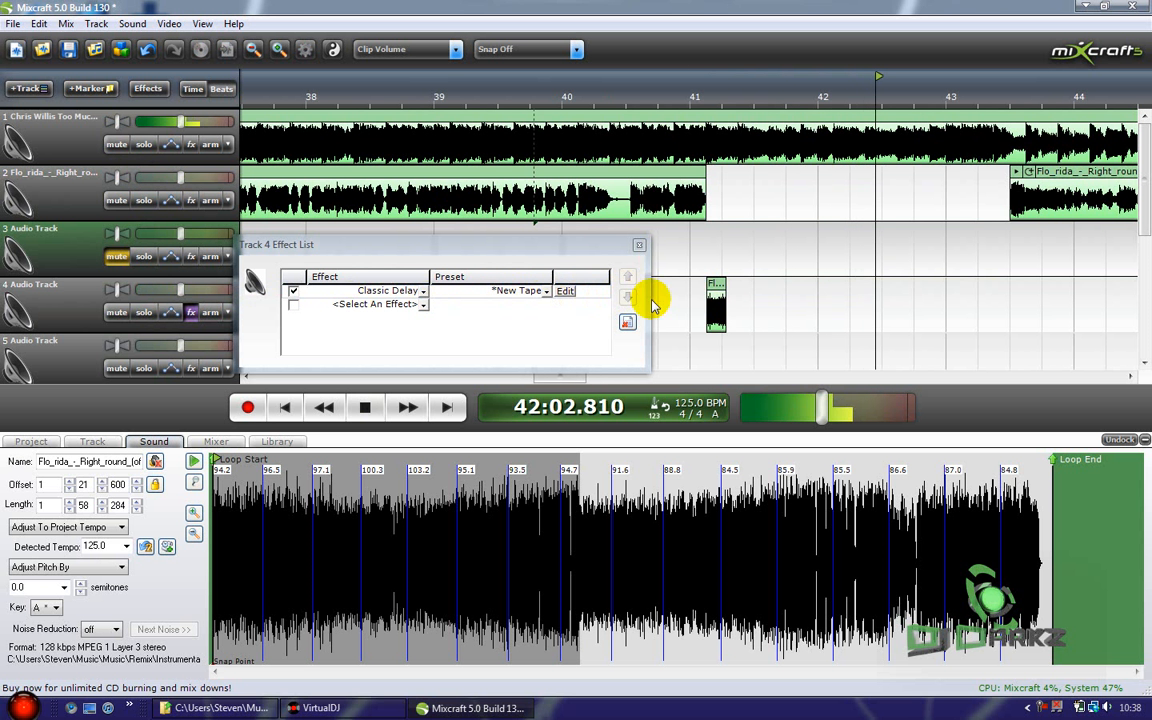
Step: Try the Old Tape preset for track 4's Classic Delay and listen to the delayed word in measure 41
{"action": "left_click", "coordinate": [509, 292]}
{"action": "left_click", "coordinate": [514, 329]}
{"action": "left_click", "coordinate": [718, 257]}
{"action": "scroll", "coordinate": [690, 245], "scroll_direction": "down", "scroll_amount": 3}
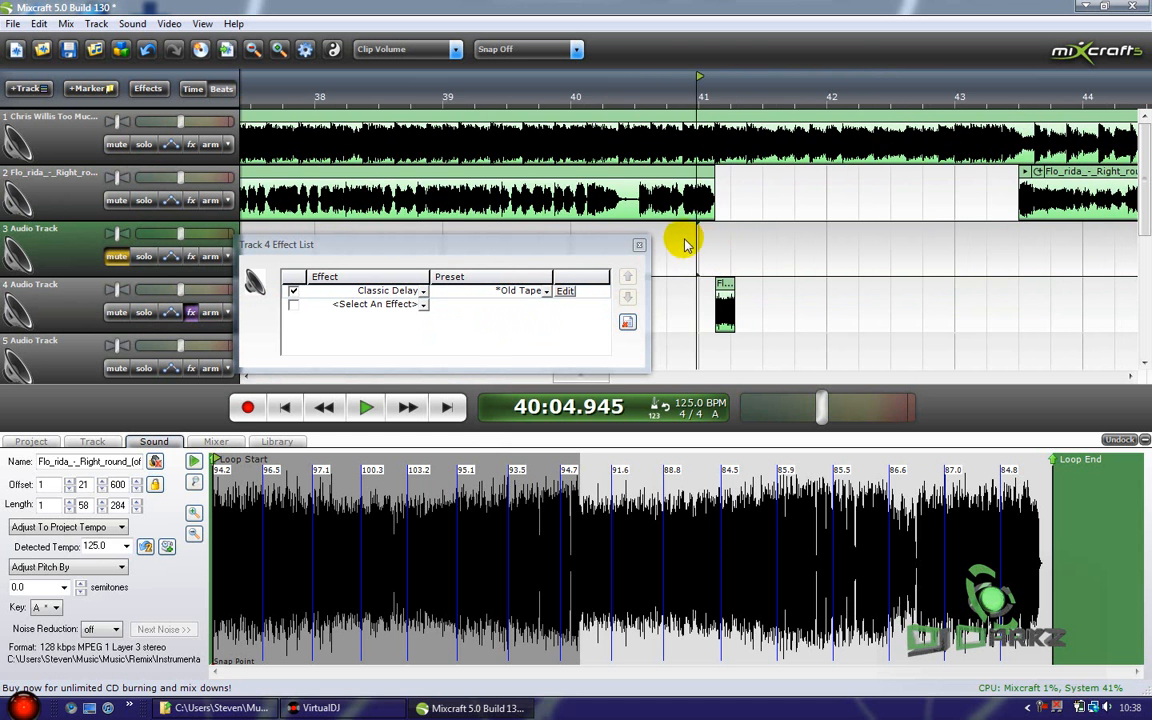
{"action": "key", "text": "space"}
{"action": "scroll", "coordinate": [565, 314], "scroll_direction": "up", "scroll_amount": 2}
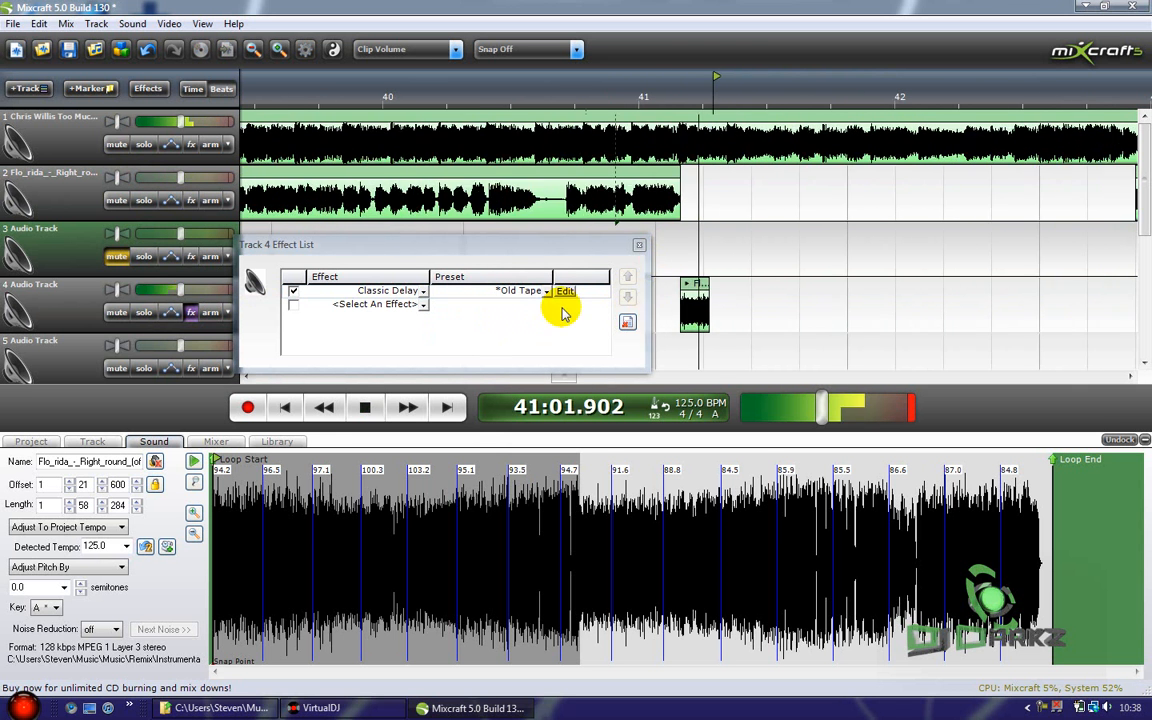
{"action": "scroll", "coordinate": [504, 303], "scroll_direction": "down", "scroll_amount": 4}
Step: Try the Short Analog preset for track 4's delay and replay the passage from late in measure 40
{"action": "left_click", "coordinate": [507, 298]}
{"action": "left_click", "coordinate": [512, 345]}
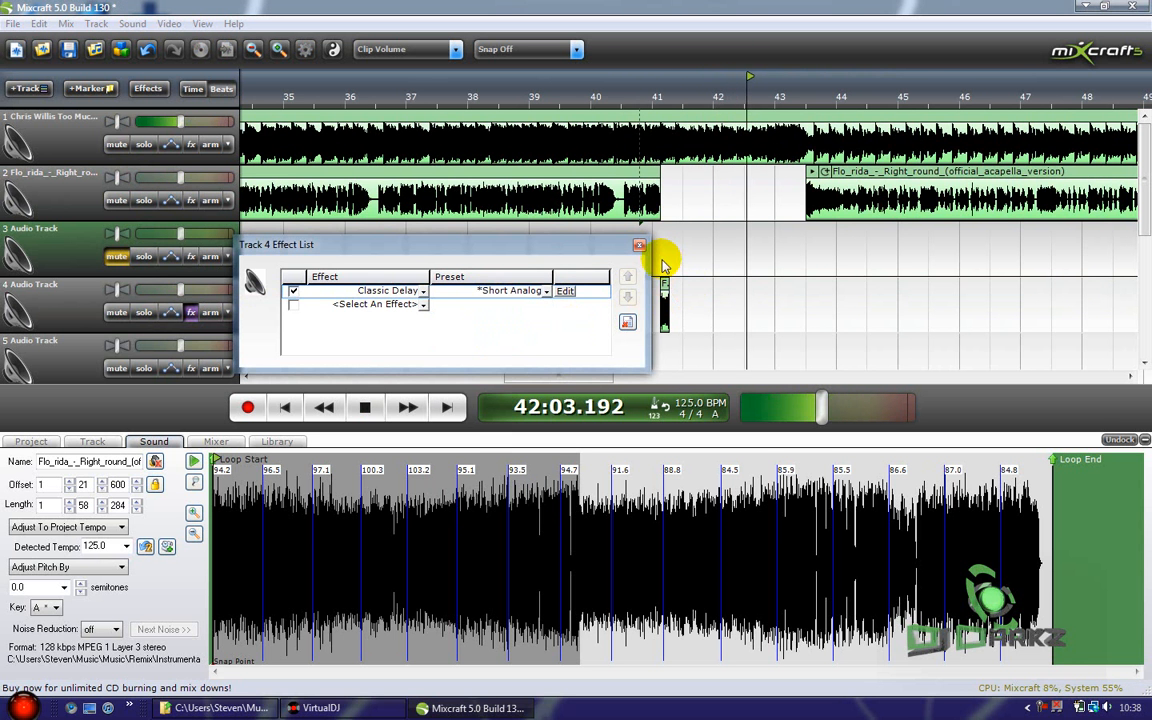
{"action": "scroll", "coordinate": [671, 268], "scroll_direction": "down", "scroll_amount": 1}
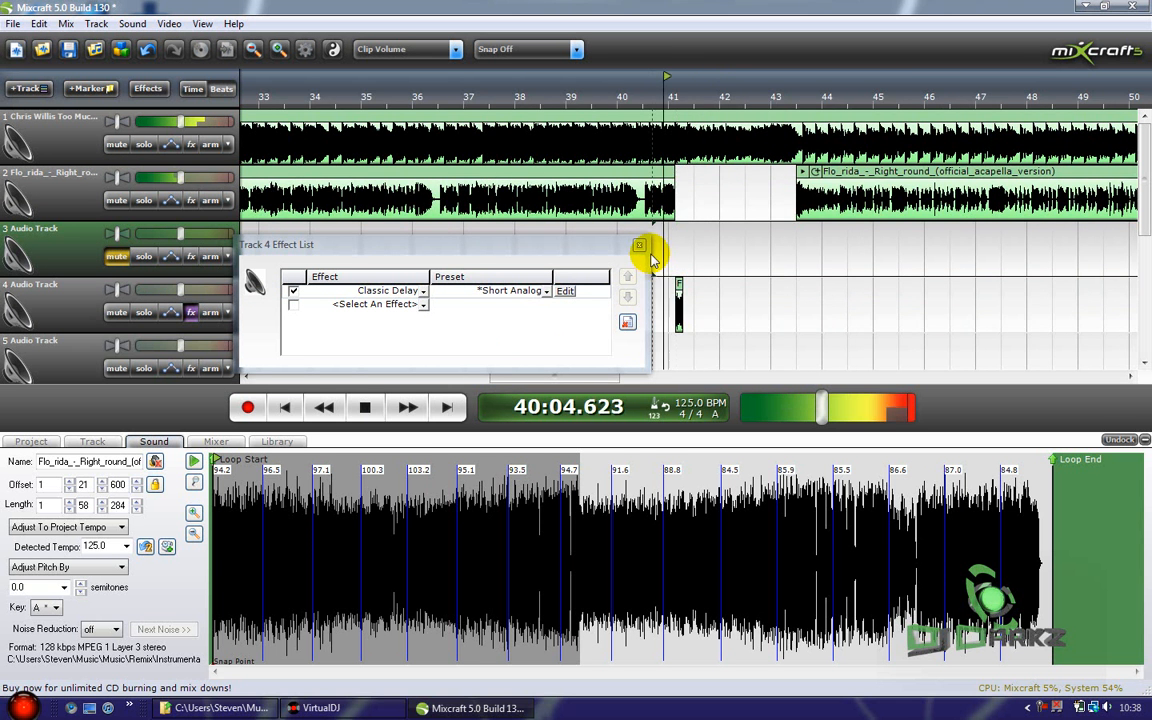
{"action": "scroll", "coordinate": [651, 260], "scroll_direction": "up", "scroll_amount": 2}
Step: Try the Old Digital preset for track 4's delay and replay from around the vocal gap in measure 40
{"action": "left_click", "coordinate": [546, 290]}
{"action": "left_click", "coordinate": [519, 308]}
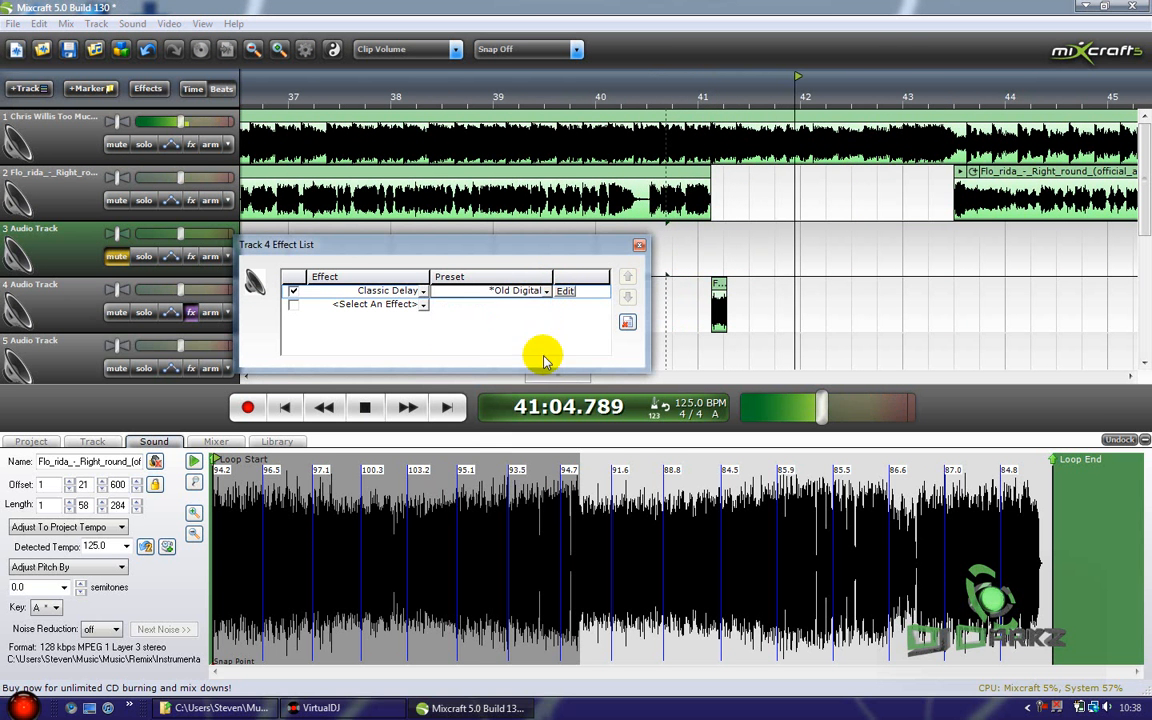
{"action": "left_click", "coordinate": [636, 232]}
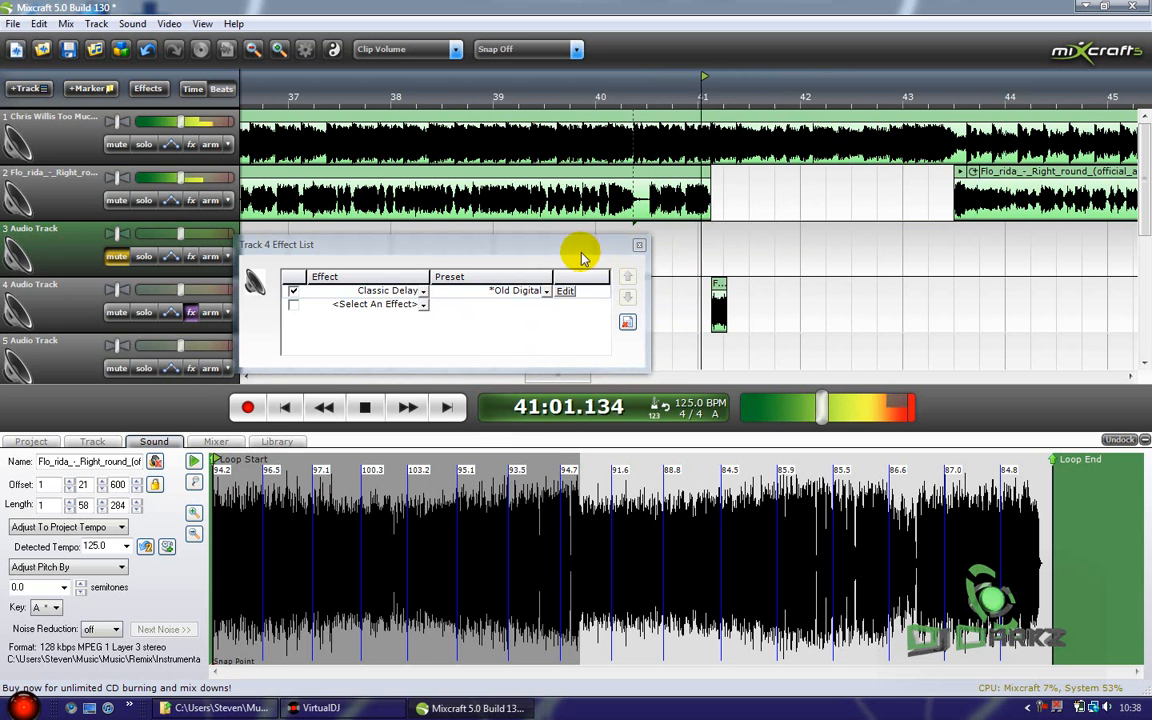
Step: Move the effect list clear of the tracks and set track 4's Classic Delay preset to Vocal Slap-back
{"action": "left_click_drag", "start_coordinate": [583, 258], "coordinate": [507, 374]}
{"action": "left_click", "coordinate": [468, 408]}
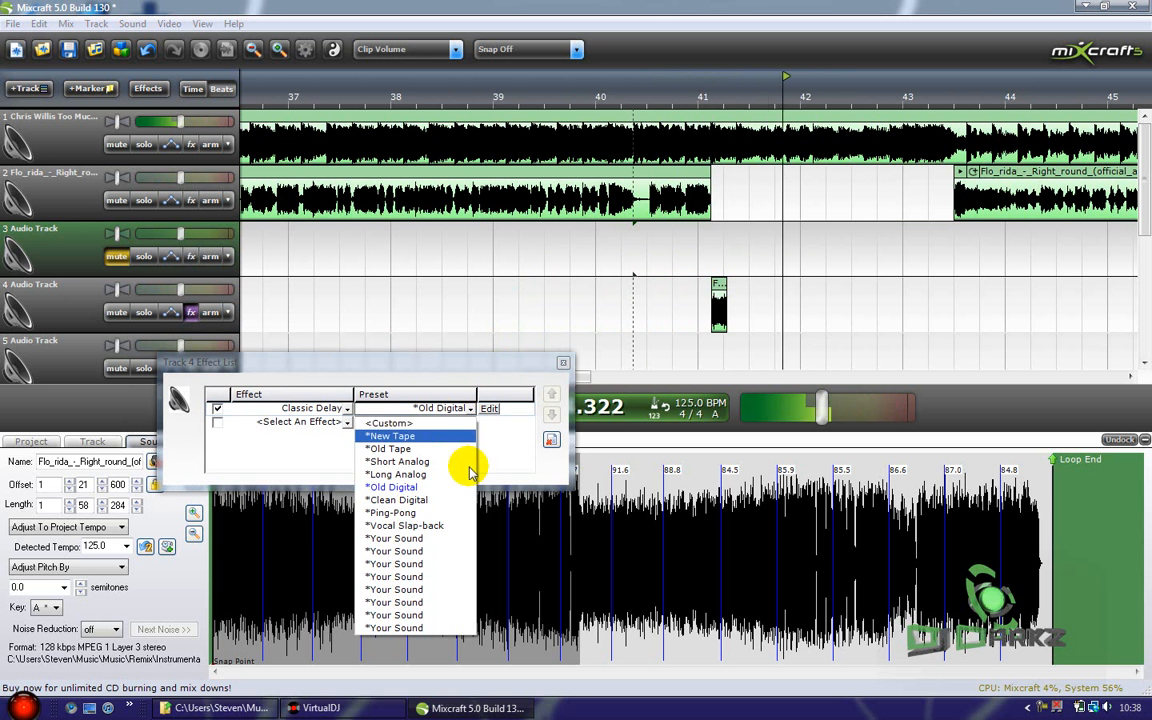
{"action": "left_click", "coordinate": [447, 526]}
{"action": "scroll", "coordinate": [728, 358], "scroll_direction": "up", "scroll_amount": 5}
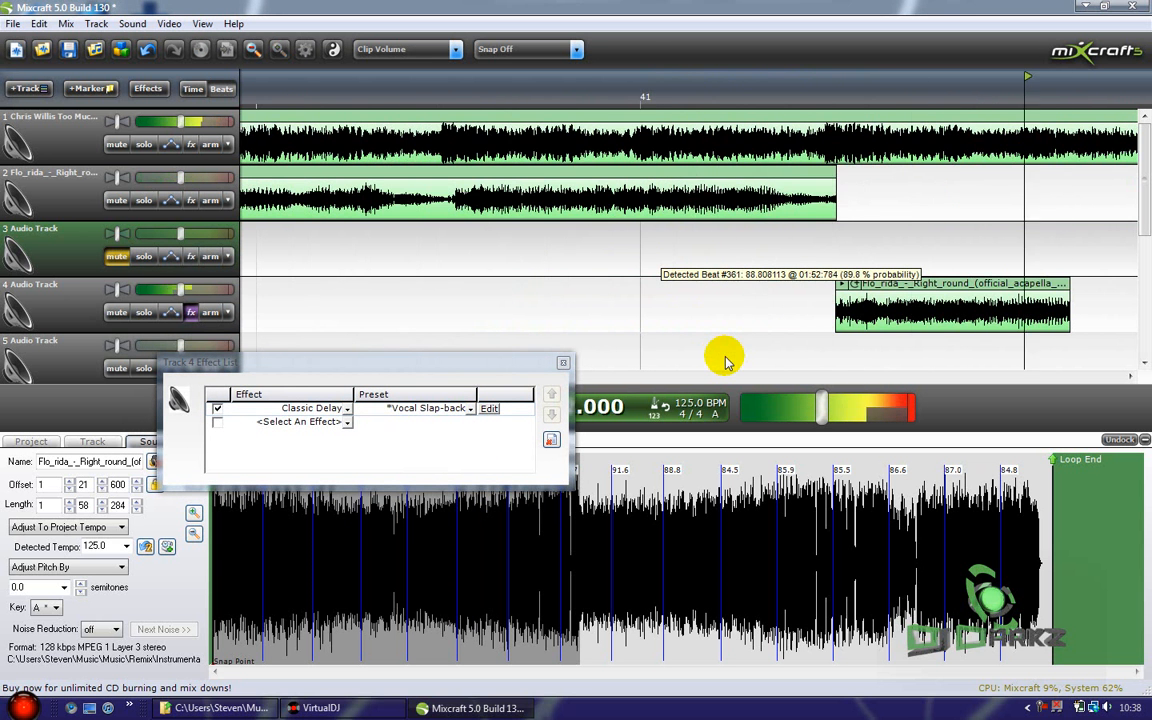
Step: Set track 4's Classic Delay preset to Ping-Pong and replay the delayed word from late in measure 40
{"action": "scroll", "coordinate": [728, 362], "scroll_direction": "down", "scroll_amount": 5}
{"action": "left_click", "coordinate": [466, 408]}
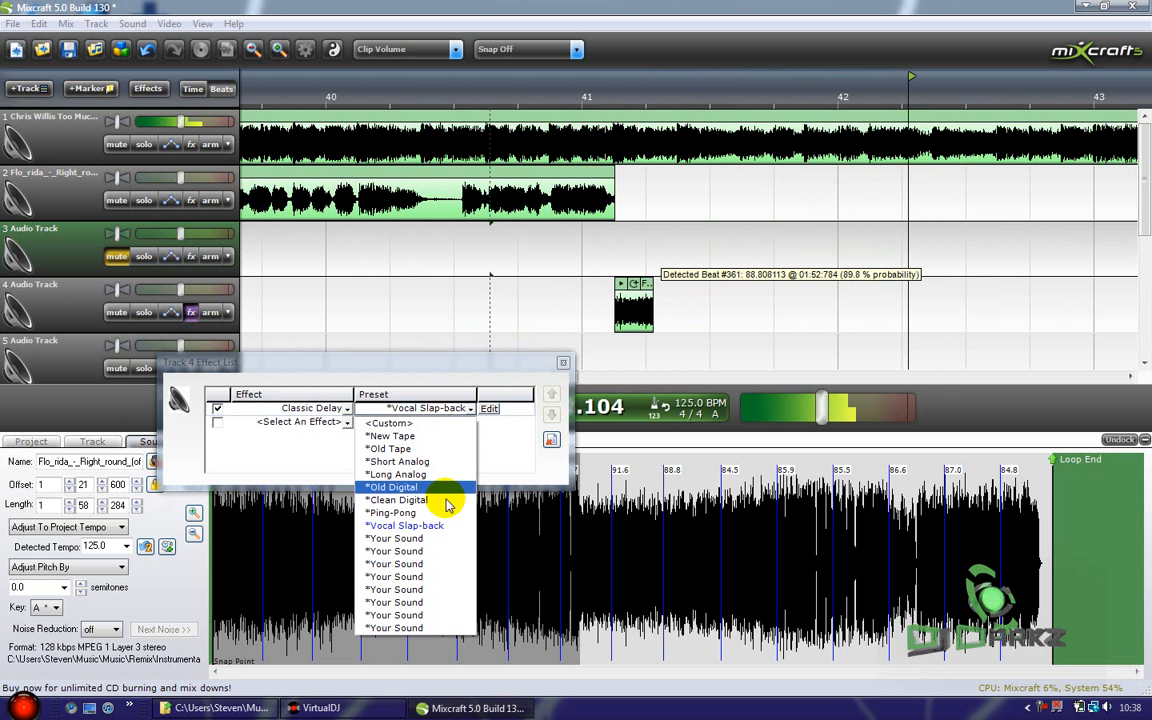
{"action": "left_click", "coordinate": [395, 512]}
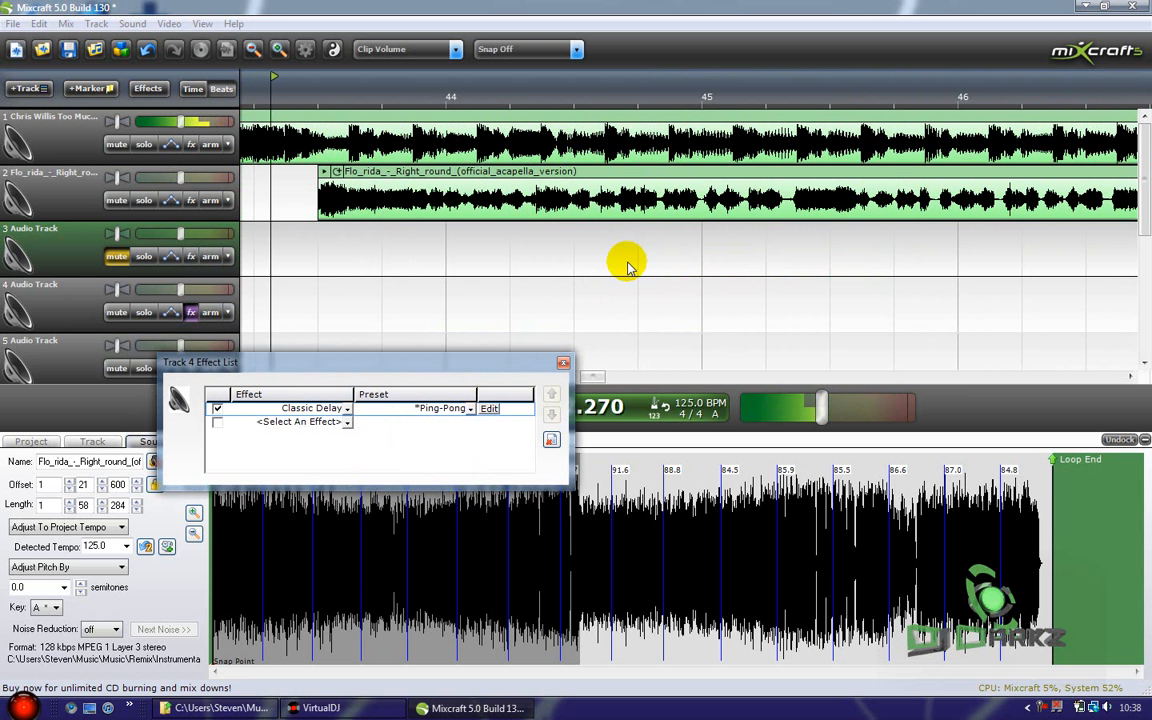
{"action": "scroll", "coordinate": [380, 275], "scroll_direction": "down", "scroll_amount": 3}
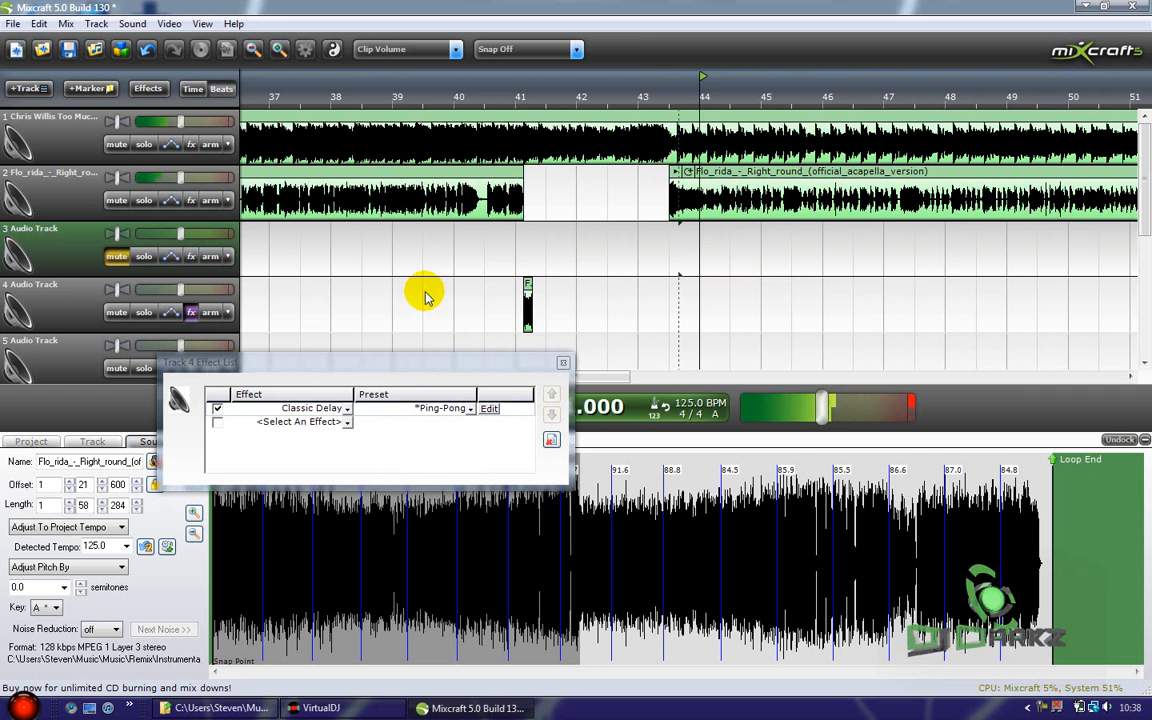
{"action": "left_click", "coordinate": [501, 266]}
{"action": "scroll", "coordinate": [700, 289], "scroll_direction": "up", "scroll_amount": 5}
{"action": "scroll", "coordinate": [620, 299], "scroll_direction": "down", "scroll_amount": 2}
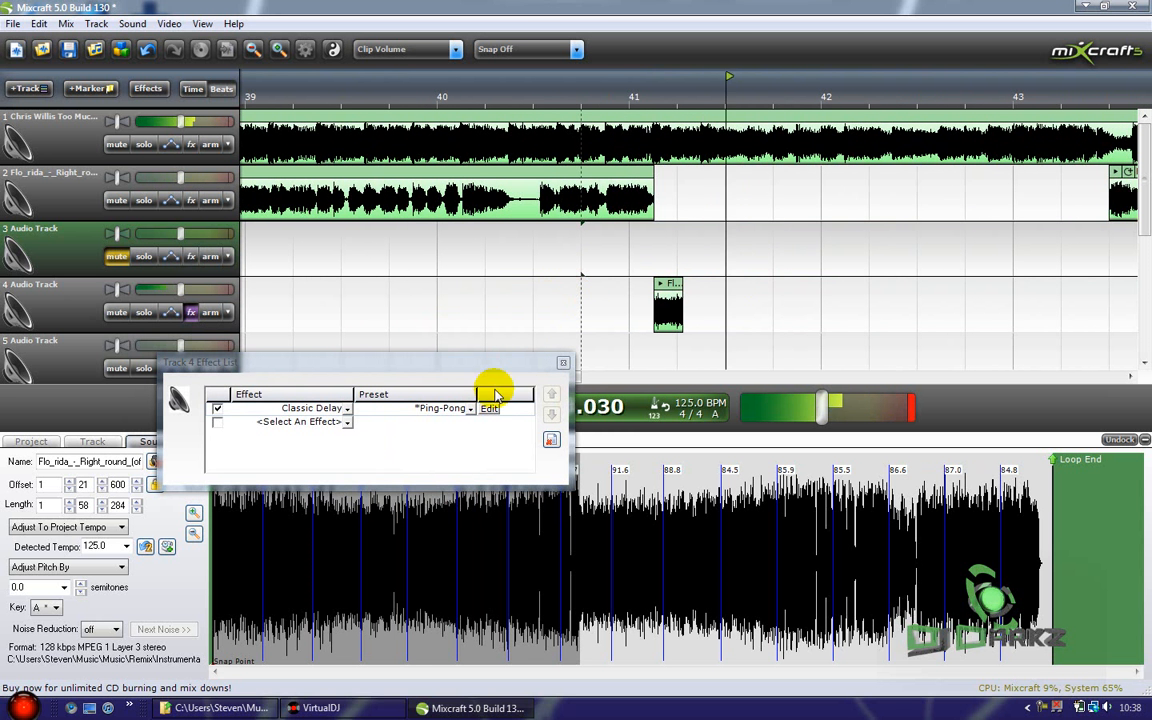
Step: Close track 4's effect list, keeping the Ping-Pong preset, and replay the passage from late in measure 39
{"action": "left_click", "coordinate": [440, 413]}
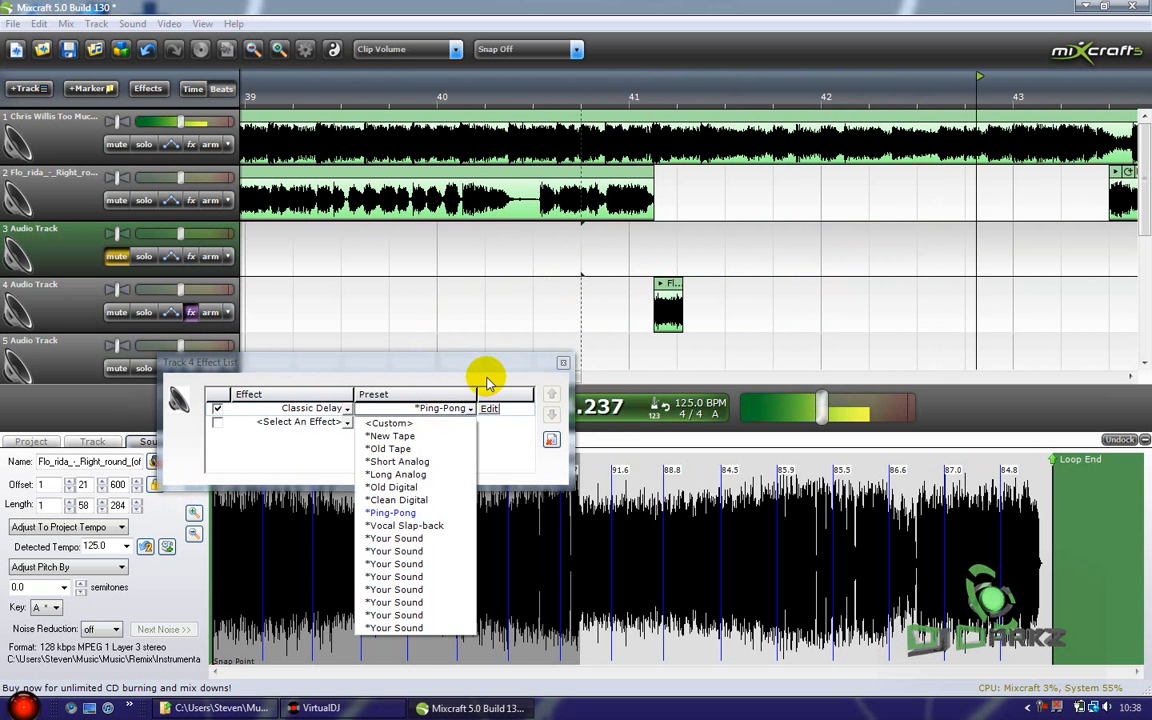
{"action": "left_click", "coordinate": [559, 366]}
{"action": "scroll", "coordinate": [912, 350], "scroll_direction": "down", "scroll_amount": 3}
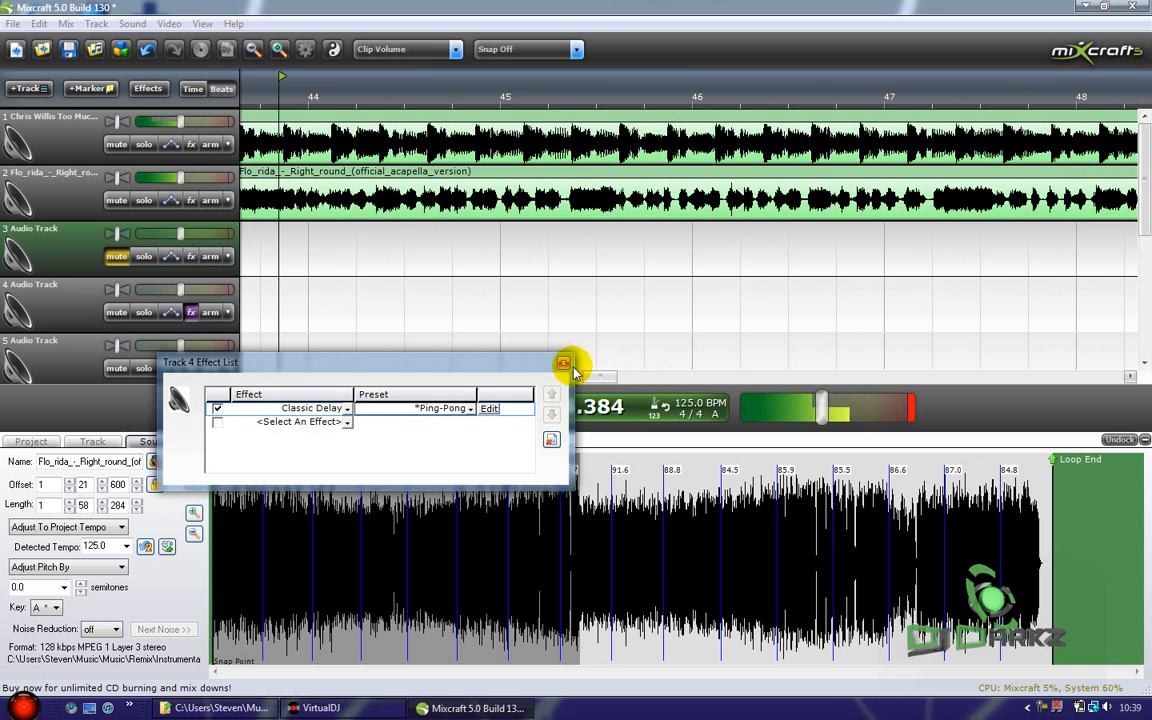
{"action": "left_click", "coordinate": [563, 363]}
{"action": "left_click", "coordinate": [468, 252]}
{"action": "scroll", "coordinate": [692, 275], "scroll_direction": "up", "scroll_amount": 5}
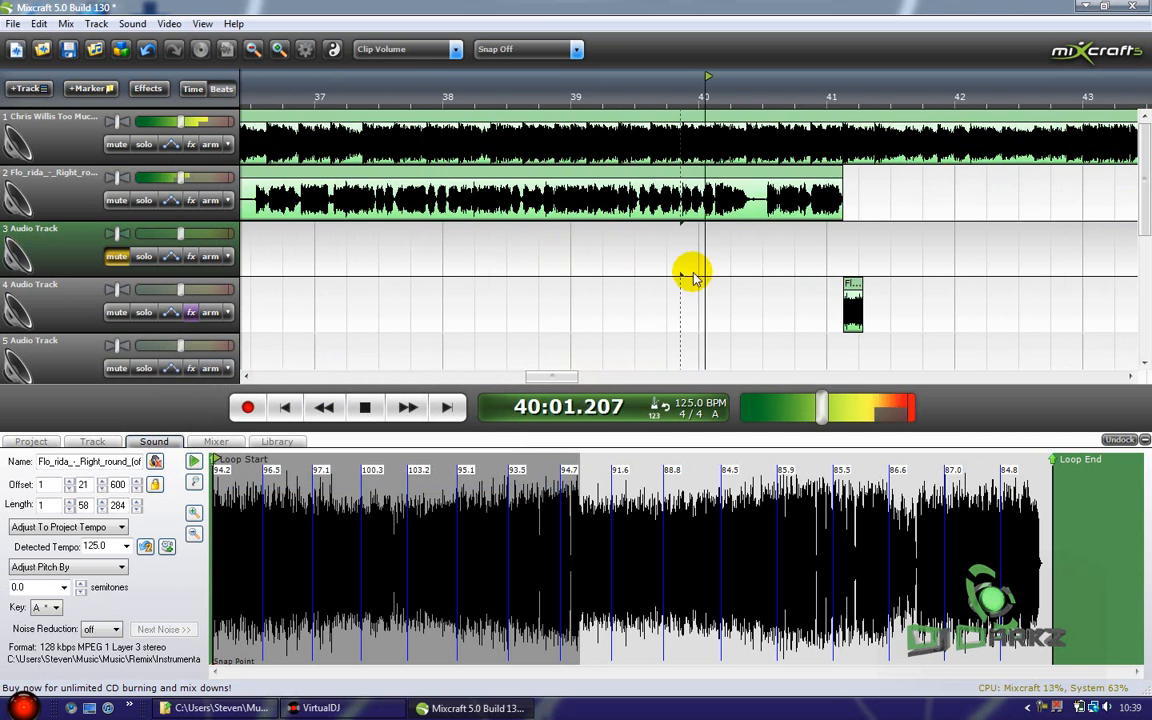
{"action": "scroll", "coordinate": [764, 282], "scroll_direction": "down", "scroll_amount": 2}
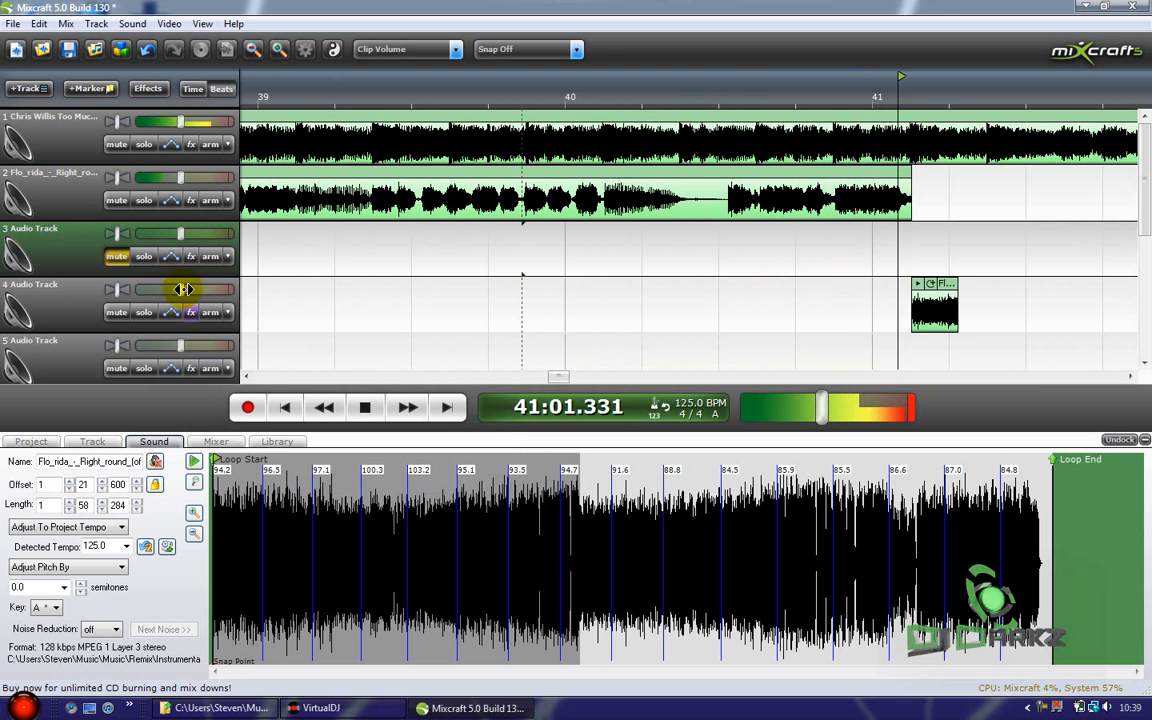
Step: Raise track 4's volume to about 124% and replay the delayed word from the vocal gap in measure 40
{"action": "left_click_drag", "start_coordinate": [185, 289], "coordinate": [195, 290]}
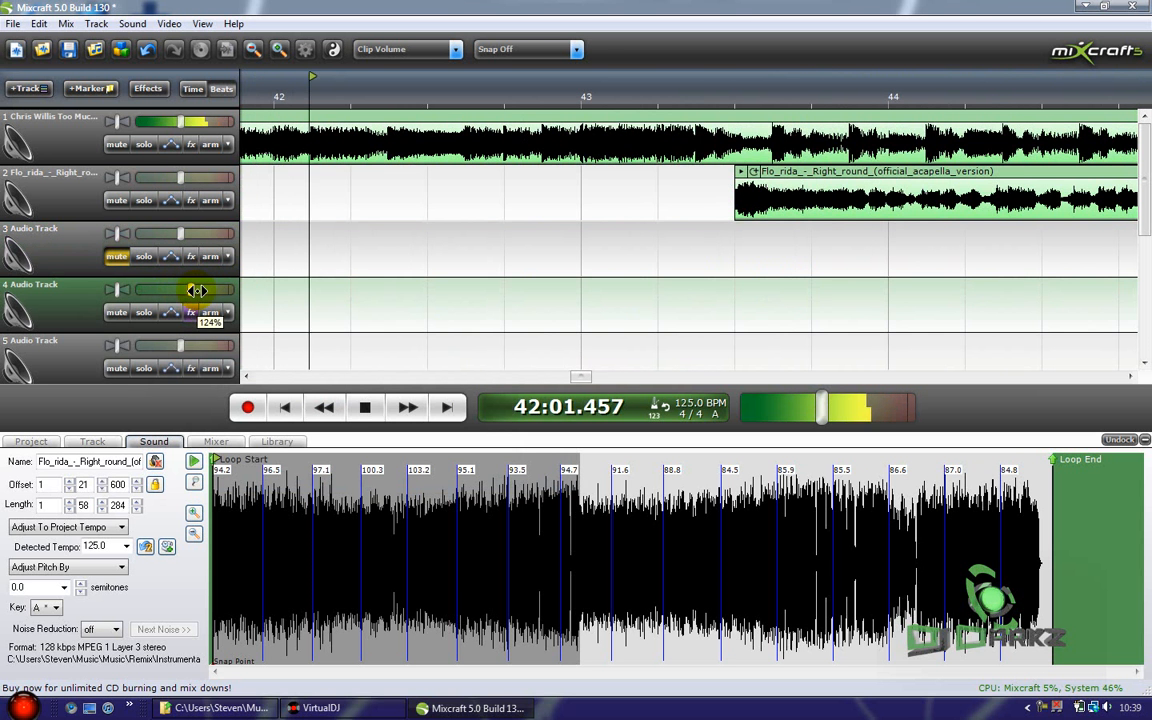
{"action": "scroll", "coordinate": [343, 291], "scroll_direction": "down", "scroll_amount": 4}
{"action": "left_click", "coordinate": [474, 249]}
{"action": "scroll", "coordinate": [535, 273], "scroll_direction": "up", "scroll_amount": 1}
{"action": "scroll", "coordinate": [537, 274], "scroll_direction": "up", "scroll_amount": 5}
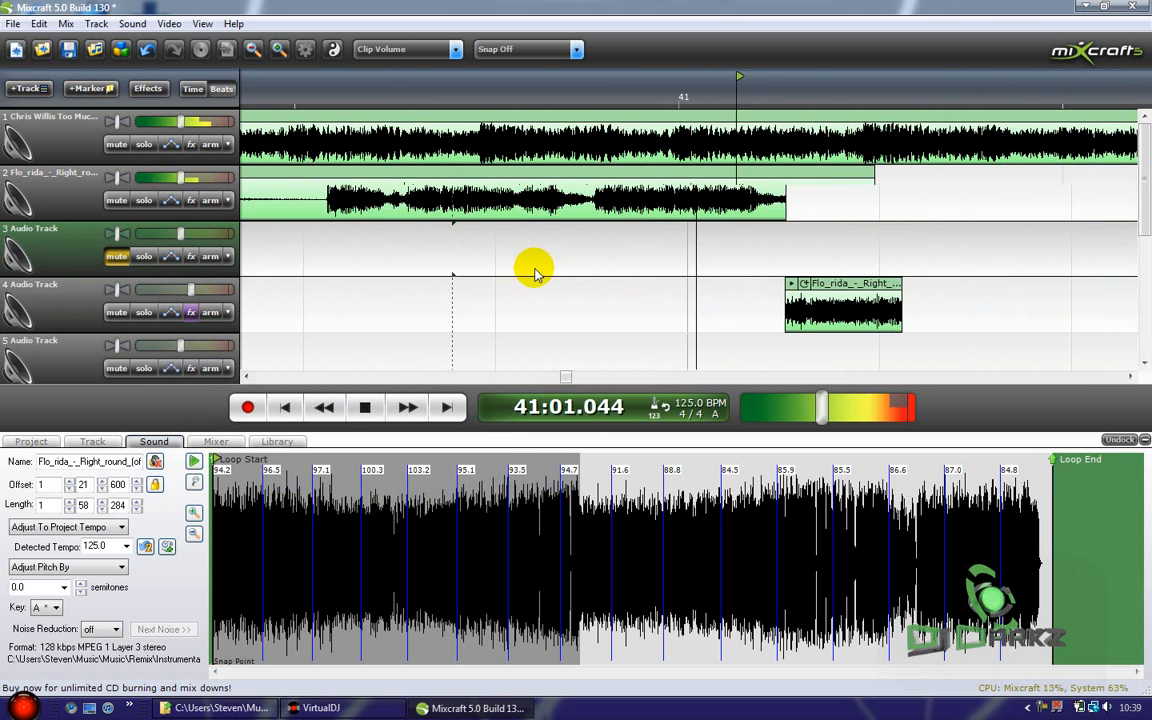
{"action": "scroll", "coordinate": [540, 271], "scroll_direction": "down", "scroll_amount": 3}
{"action": "left_click", "coordinate": [453, 265]}
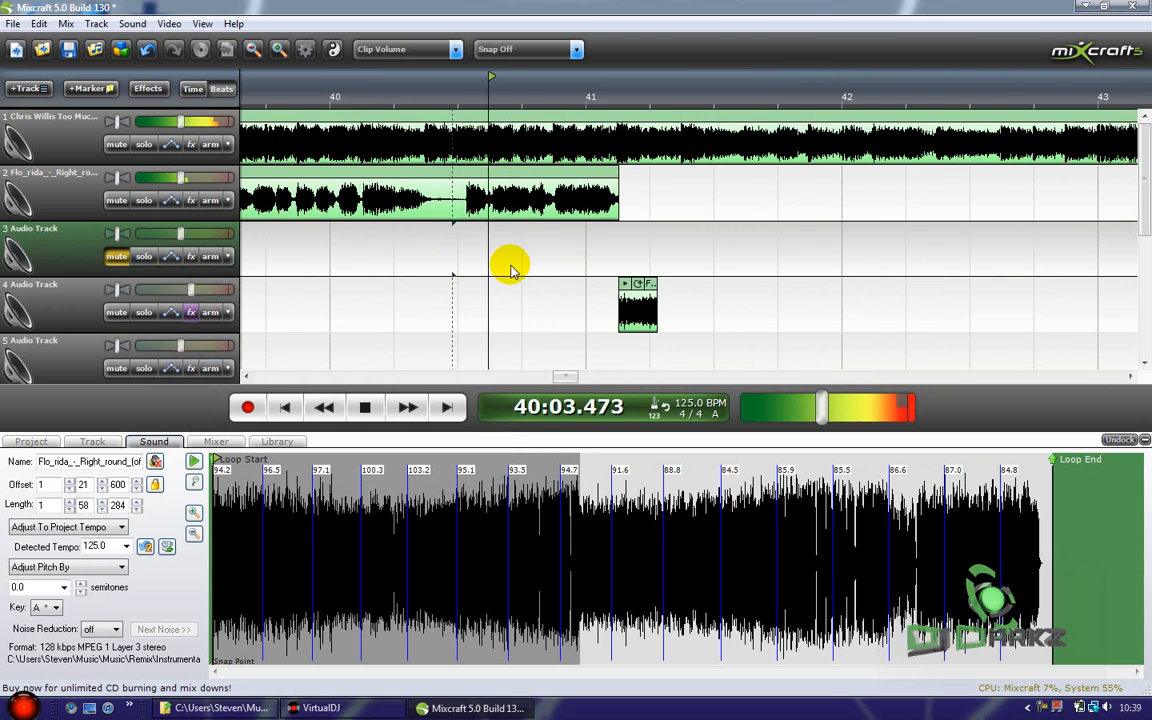
{"action": "scroll", "coordinate": [512, 266], "scroll_direction": "up", "scroll_amount": 5}
{"action": "scroll", "coordinate": [514, 267], "scroll_direction": "down", "scroll_amount": 9}
{"action": "scroll", "coordinate": [455, 290], "scroll_direction": "down", "scroll_amount": 5}
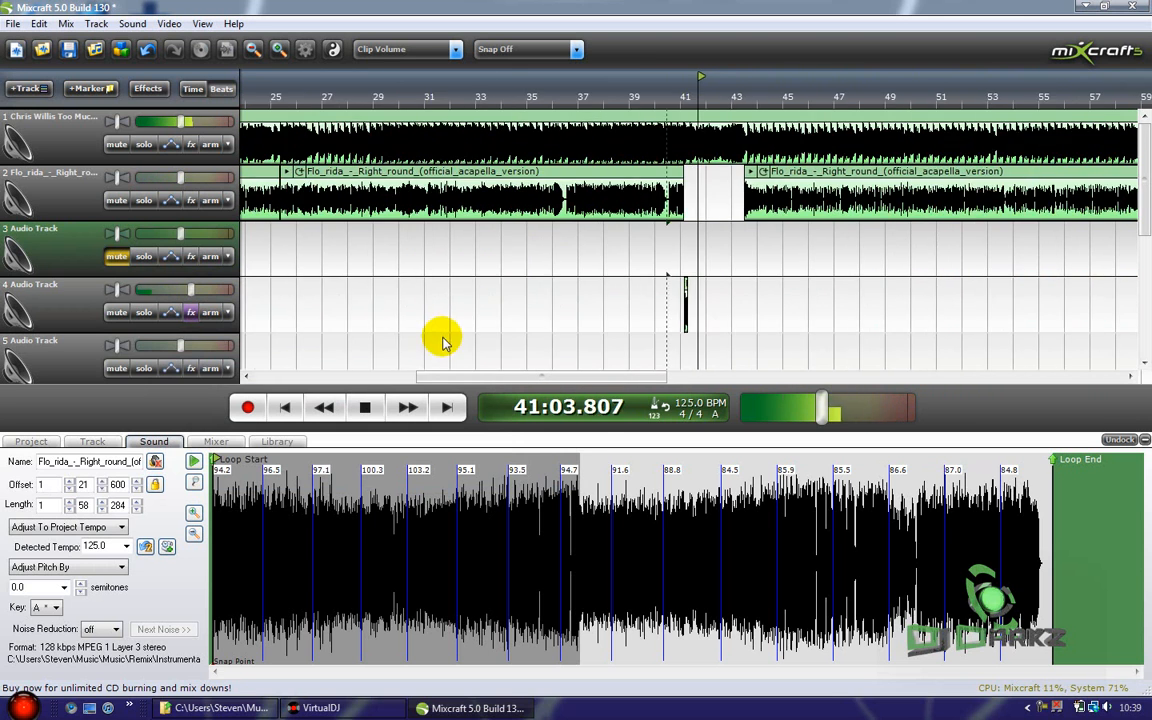
Step: Shift track 2's acapella clip after the break to an offset of about 1:21.148, aligning it by ear with the instrumental
{"action": "scroll", "coordinate": [700, 290], "scroll_direction": "up", "scroll_amount": 3}
{"action": "scroll", "coordinate": [740, 272], "scroll_direction": "up", "scroll_amount": 4}
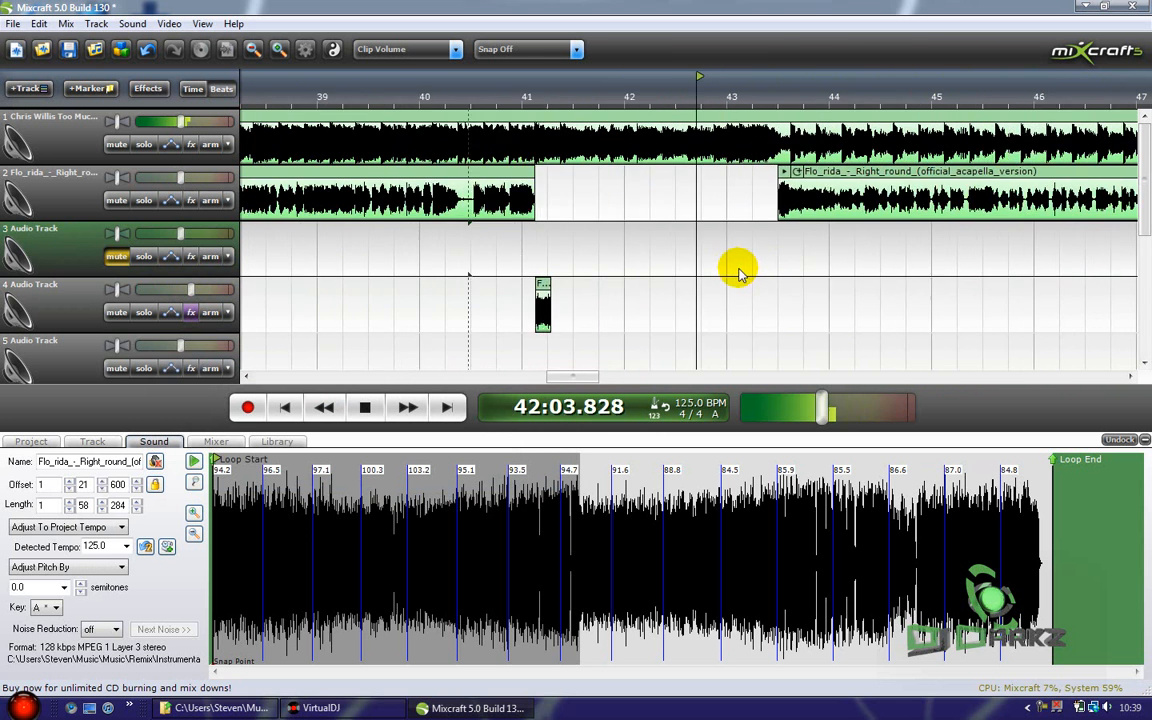
{"action": "left_click_drag", "start_coordinate": [858, 178], "coordinate": [855, 178]}
{"action": "scroll", "coordinate": [849, 178], "scroll_direction": "up", "scroll_amount": 2}
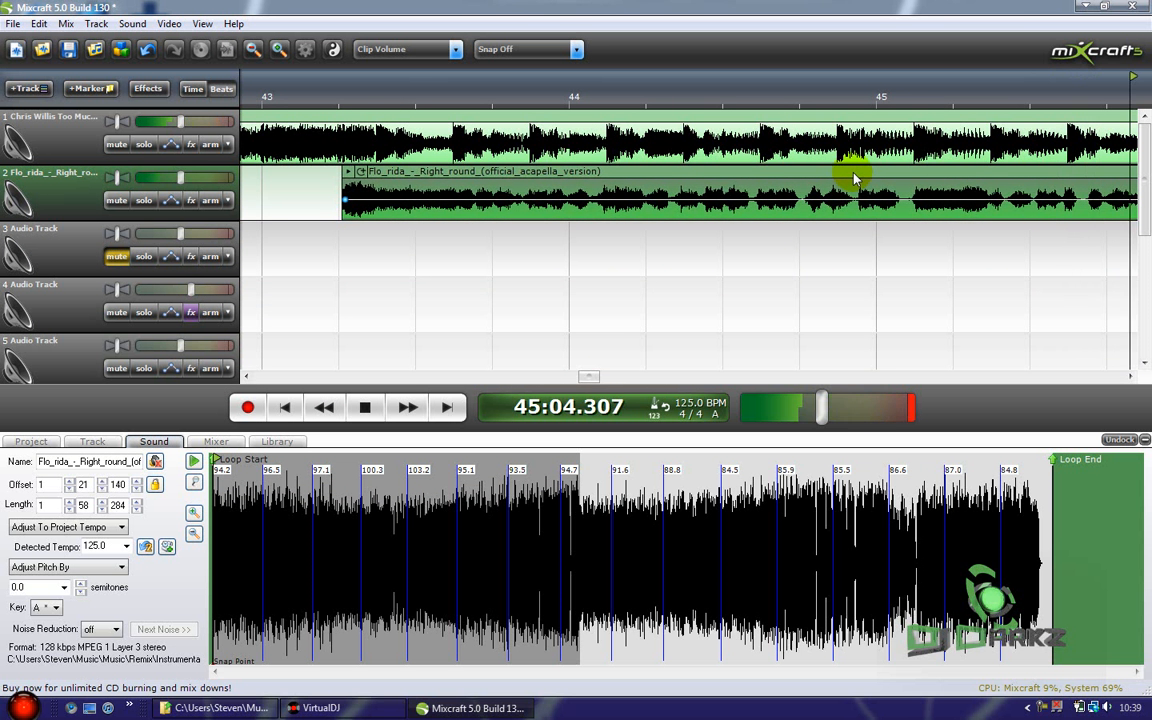
{"action": "mouse_move", "coordinate": [838, 179]}
{"action": "left_mouse_down"}
{"action": "mouse_move", "coordinate": [822, 179]}
{"action": "mouse_move", "coordinate": [852, 178]}
{"action": "left_mouse_up"}
{"action": "scroll", "coordinate": [784, 267], "scroll_direction": "down", "scroll_amount": 5}
{"action": "scroll", "coordinate": [758, 178], "scroll_direction": "up", "scroll_amount": 4}
{"action": "left_click_drag", "start_coordinate": [760, 174], "coordinate": [755, 176]}
{"action": "scroll", "coordinate": [786, 231], "scroll_direction": "down", "scroll_amount": 3}
{"action": "scroll", "coordinate": [759, 180], "scroll_direction": "up", "scroll_amount": 4}
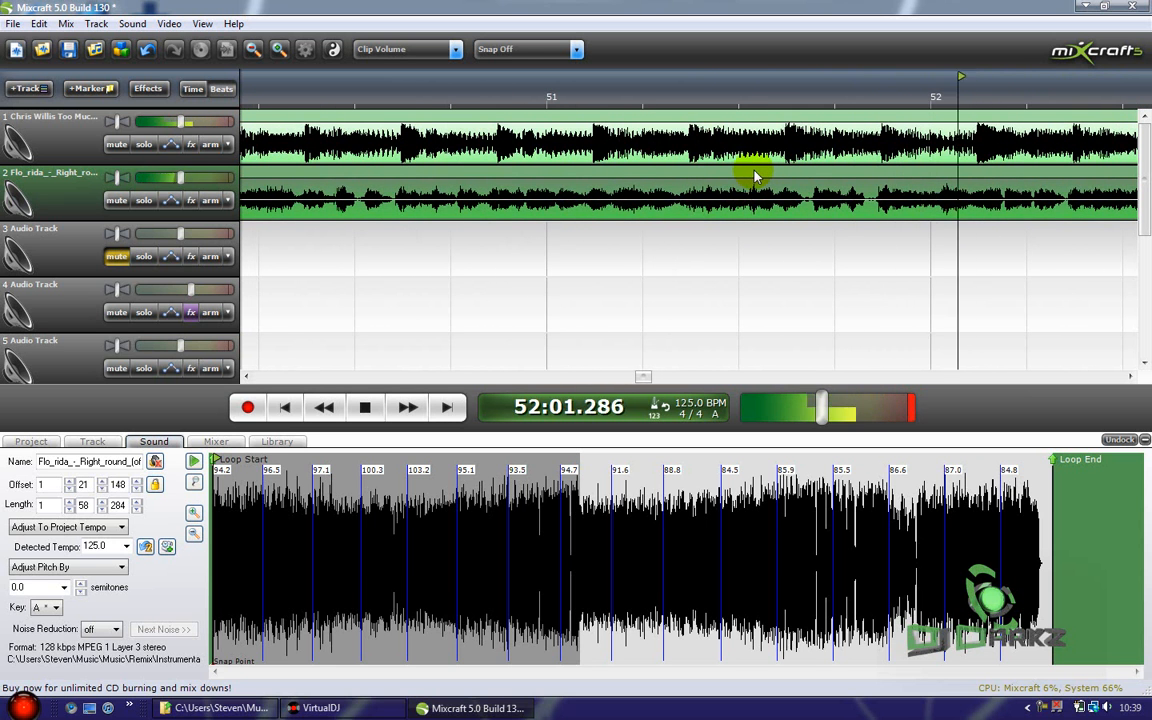
Step: Solo track 2 and play the beginning of the acapella clip that follows the break in measure 43
{"action": "scroll", "coordinate": [751, 172], "scroll_direction": "down", "scroll_amount": 4}
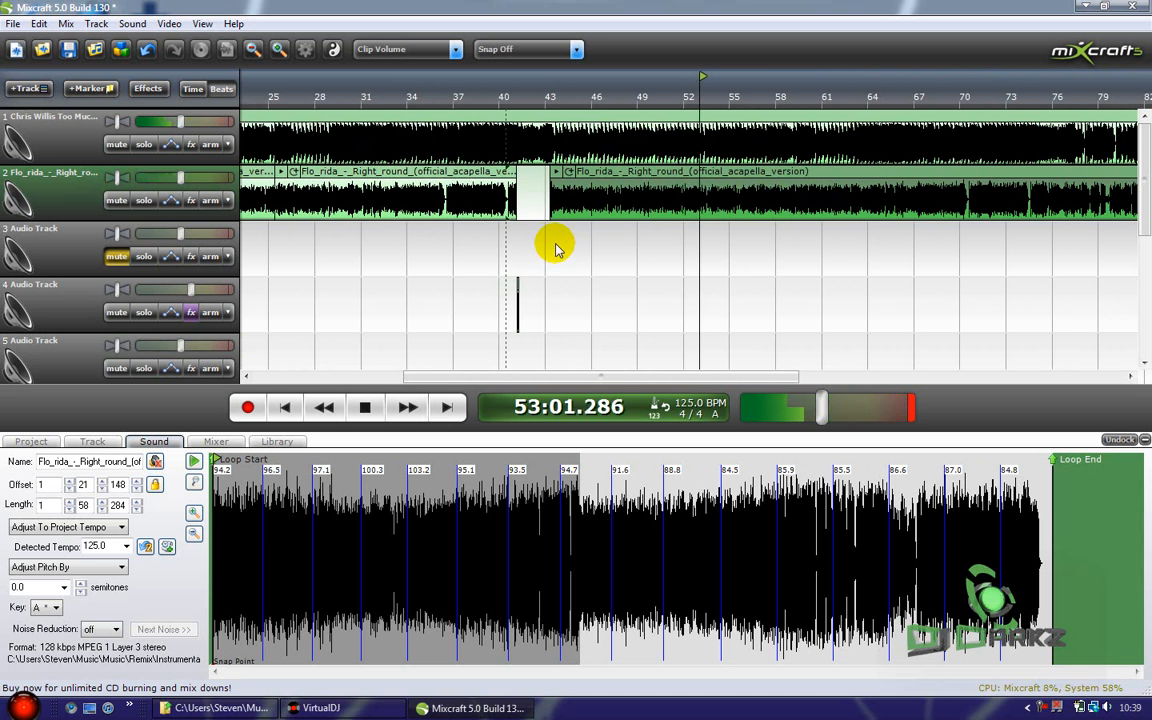
{"action": "left_click", "coordinate": [540, 243]}
{"action": "scroll", "coordinate": [545, 240], "scroll_direction": "up", "scroll_amount": 5}
{"action": "key", "text": "space"}
{"action": "left_click", "coordinate": [683, 257]}
{"action": "key", "text": "space"}
{"action": "key", "text": "space"}
{"action": "left_click", "coordinate": [144, 200]}
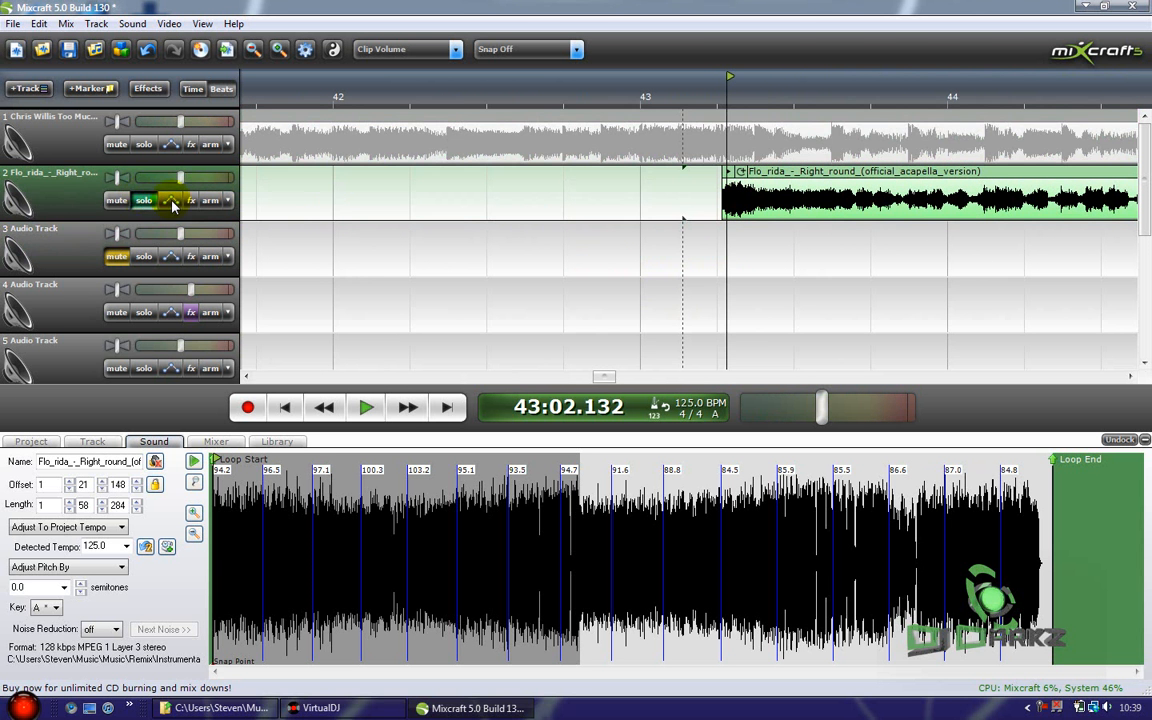
{"action": "key", "text": "space"}
{"action": "key", "text": "space"}
Step: Trim the start of track 2's clip after the break to an offset of about 1:21.264, replaying it from measure 43
{"action": "left_click_drag", "start_coordinate": [722, 185], "coordinate": [732, 186]}
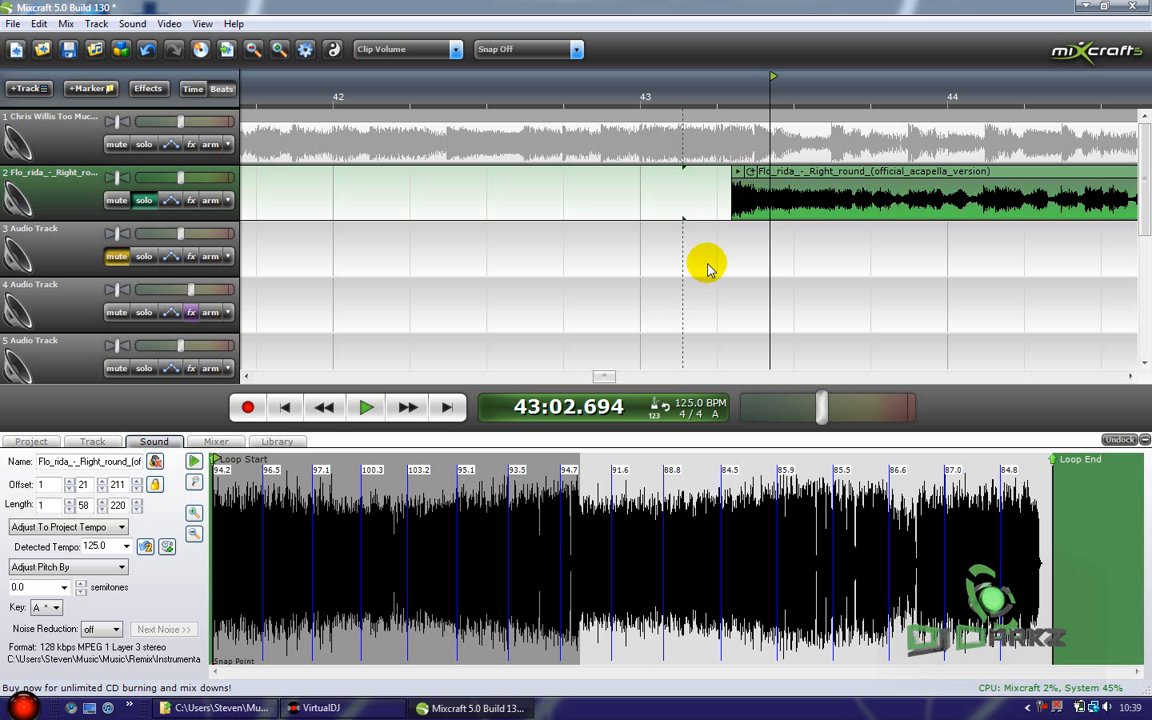
{"action": "left_click", "coordinate": [708, 268]}
{"action": "key", "text": "space"}
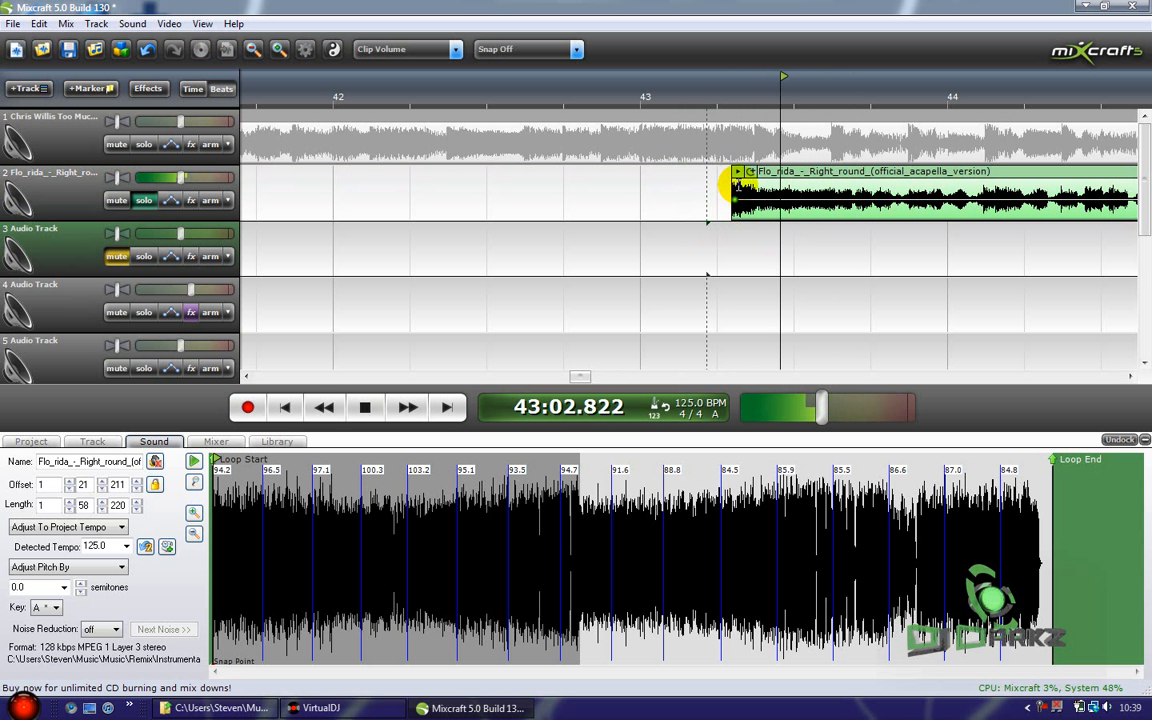
{"action": "left_click_drag", "start_coordinate": [735, 185], "coordinate": [743, 183]}
{"action": "left_click", "coordinate": [707, 256]}
{"action": "left_click", "coordinate": [704, 262]}
{"action": "left_click", "coordinate": [735, 262]}
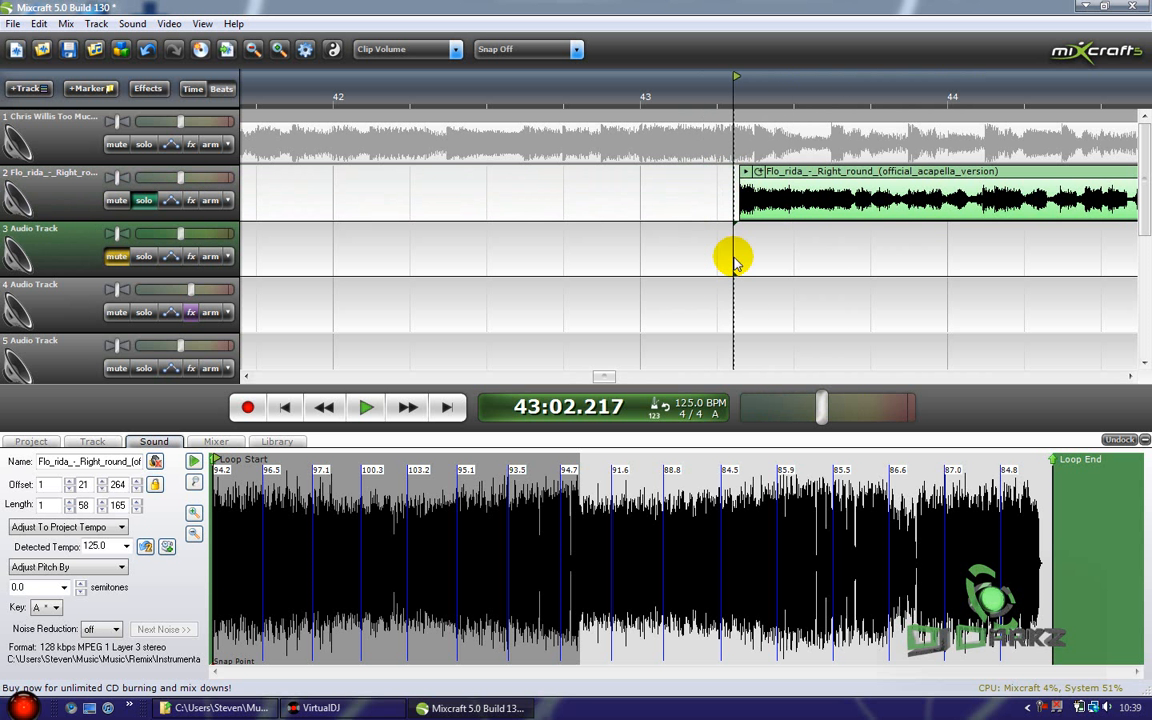
{"action": "left_click", "coordinate": [648, 287]}
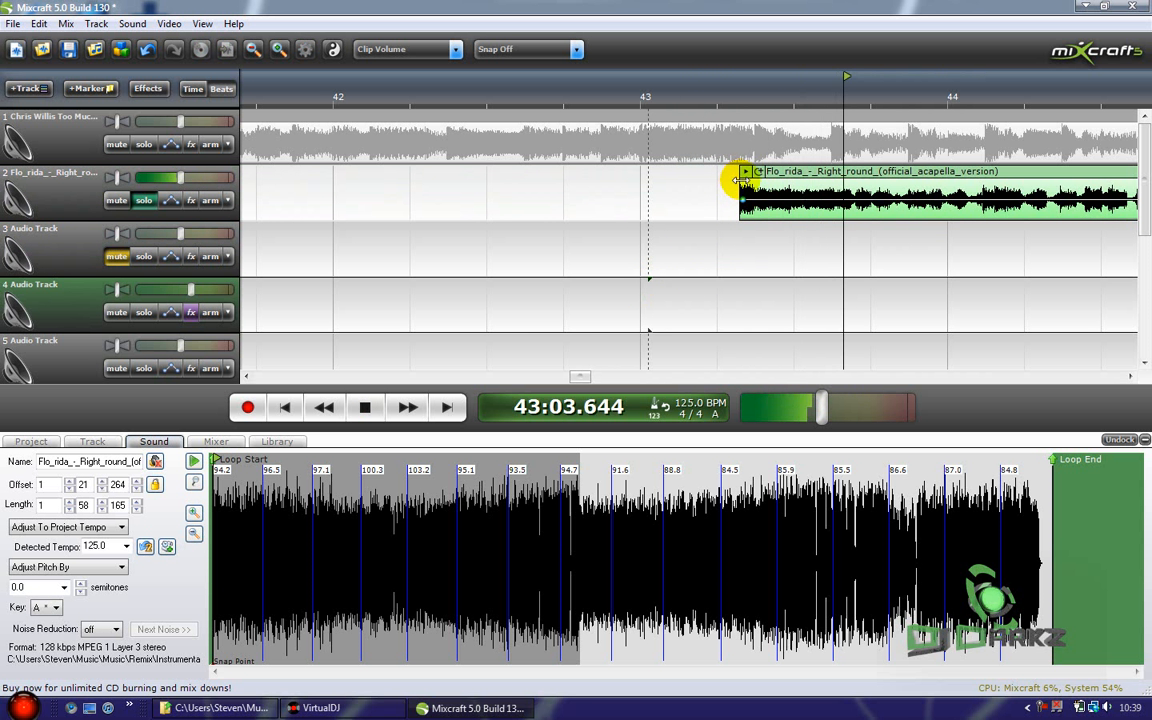
Step: Trim the clip's start slightly further to an offset of about 1:21.278 and replay its opening
{"action": "left_click_drag", "start_coordinate": [740, 181], "coordinate": [743, 182]}
{"action": "left_click", "coordinate": [685, 250]}
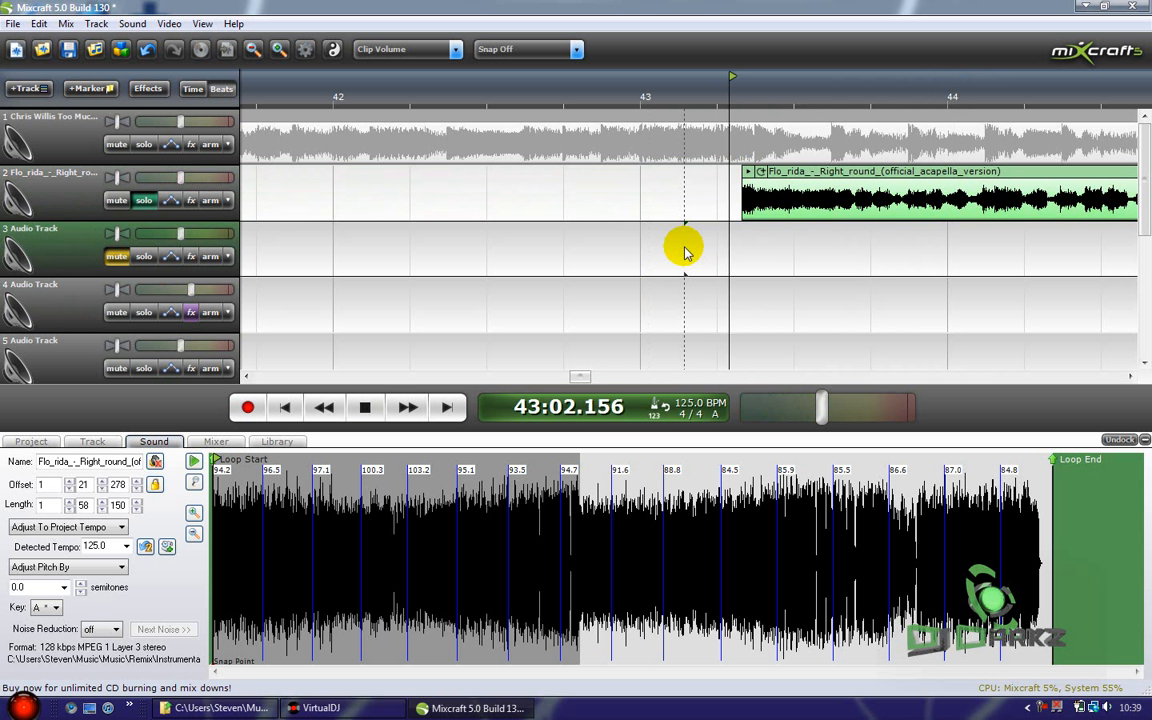
{"action": "left_click", "coordinate": [745, 183]}
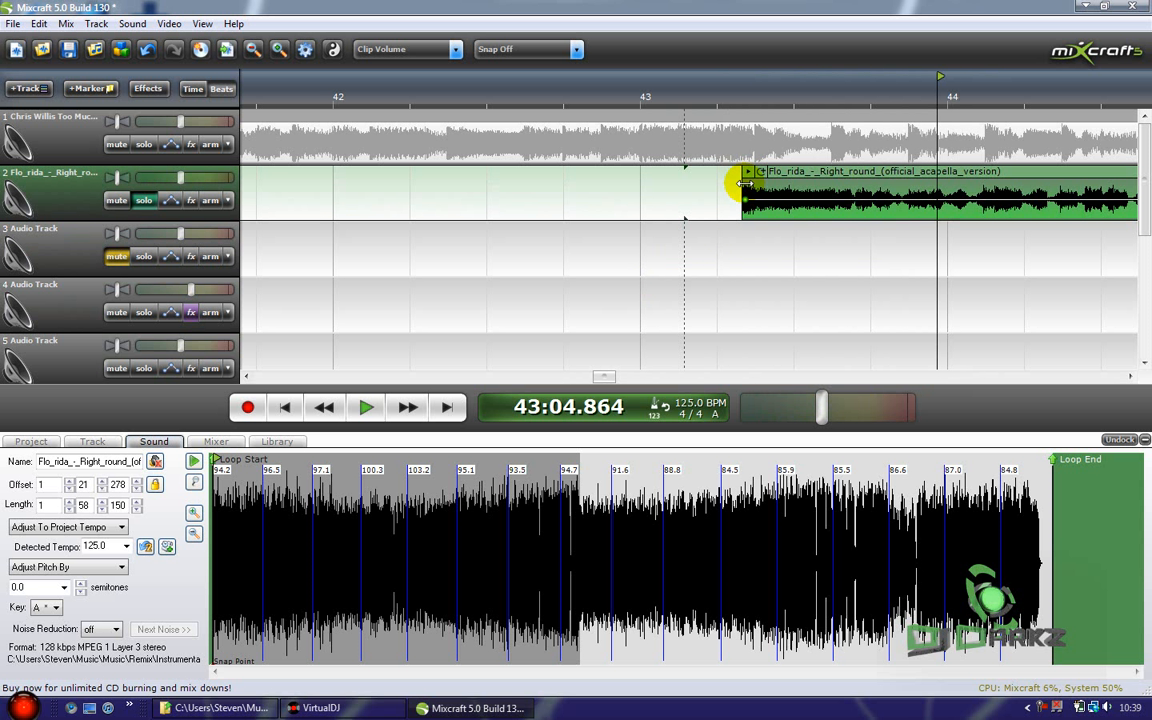
{"action": "left_click", "coordinate": [751, 264]}
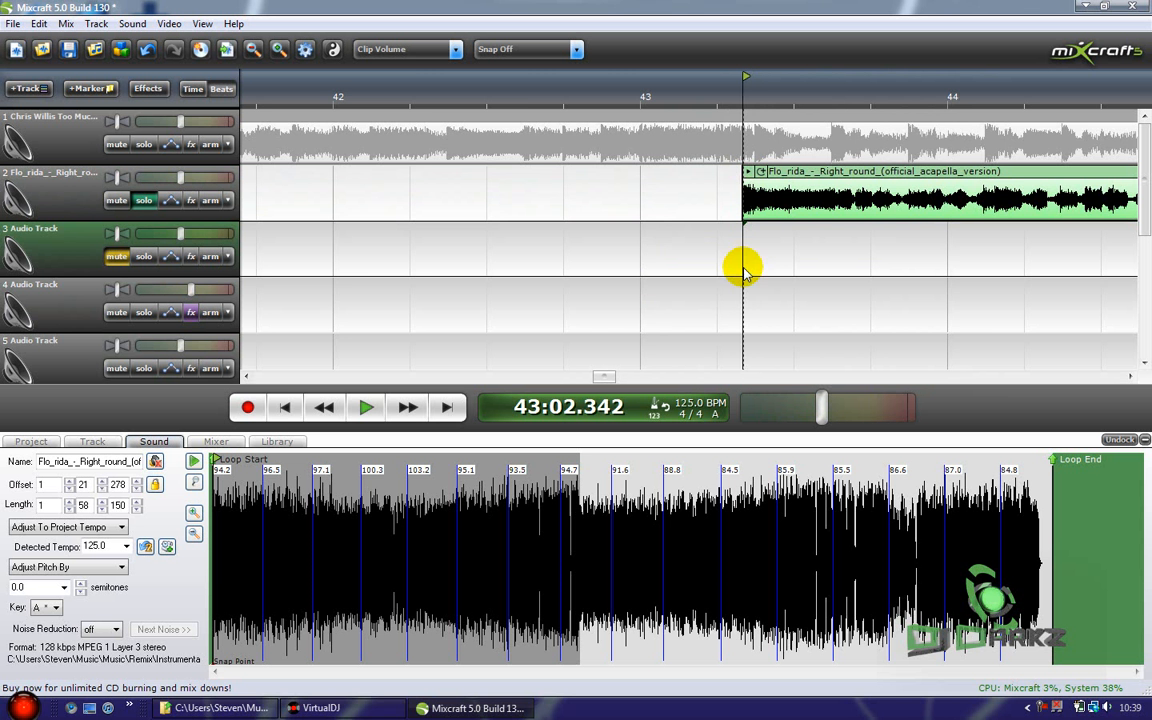
Step: Trim the start of track 2's clip to an offset of about 1:21.305 and replay from just before it
{"action": "scroll", "coordinate": [745, 270], "scroll_direction": "up", "scroll_amount": 4}
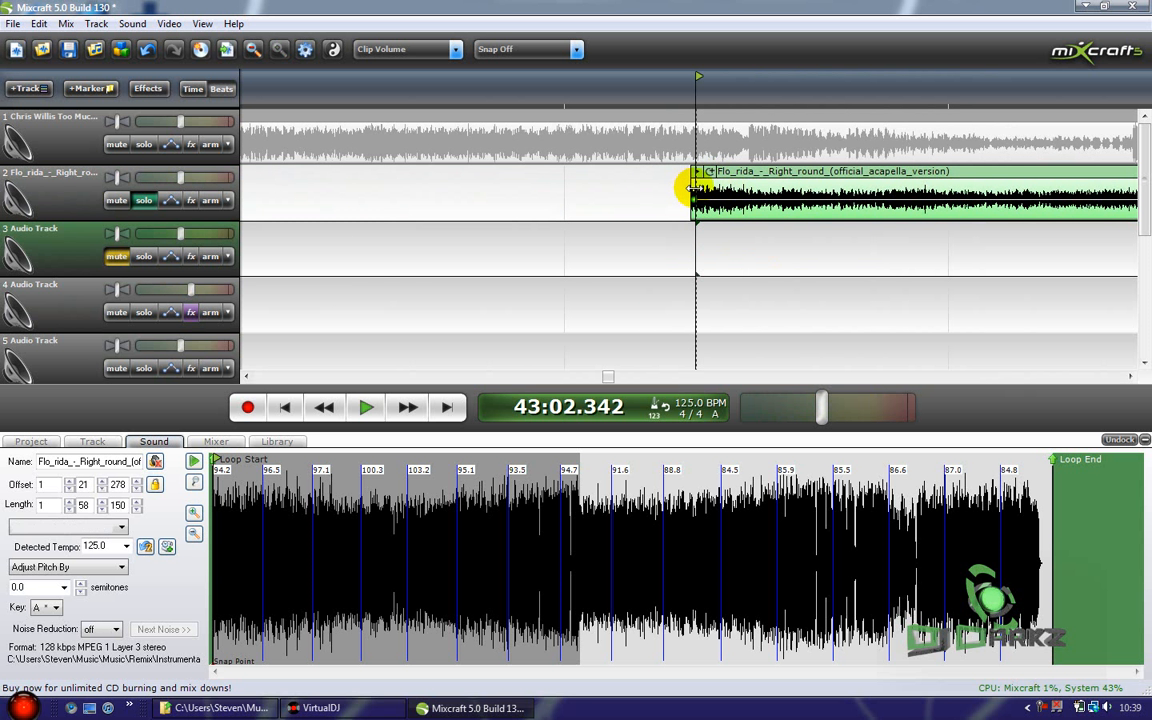
{"action": "left_click_drag", "start_coordinate": [692, 188], "coordinate": [711, 187]}
{"action": "left_click", "coordinate": [650, 270]}
{"action": "key", "text": "space"}
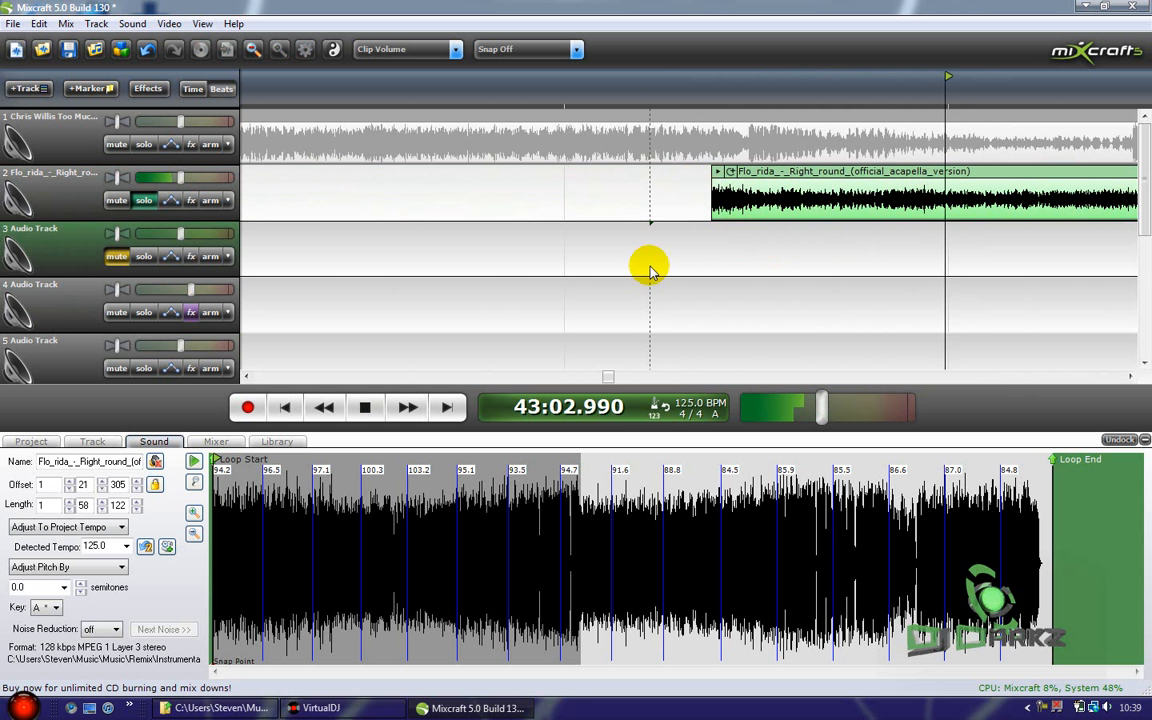
{"action": "left_click", "coordinate": [538, 284]}
{"action": "scroll", "coordinate": [520, 287], "scroll_direction": "down", "scroll_amount": 3}
{"action": "left_click", "coordinate": [438, 293]}
{"action": "scroll", "coordinate": [640, 258], "scroll_direction": "up", "scroll_amount": 2}
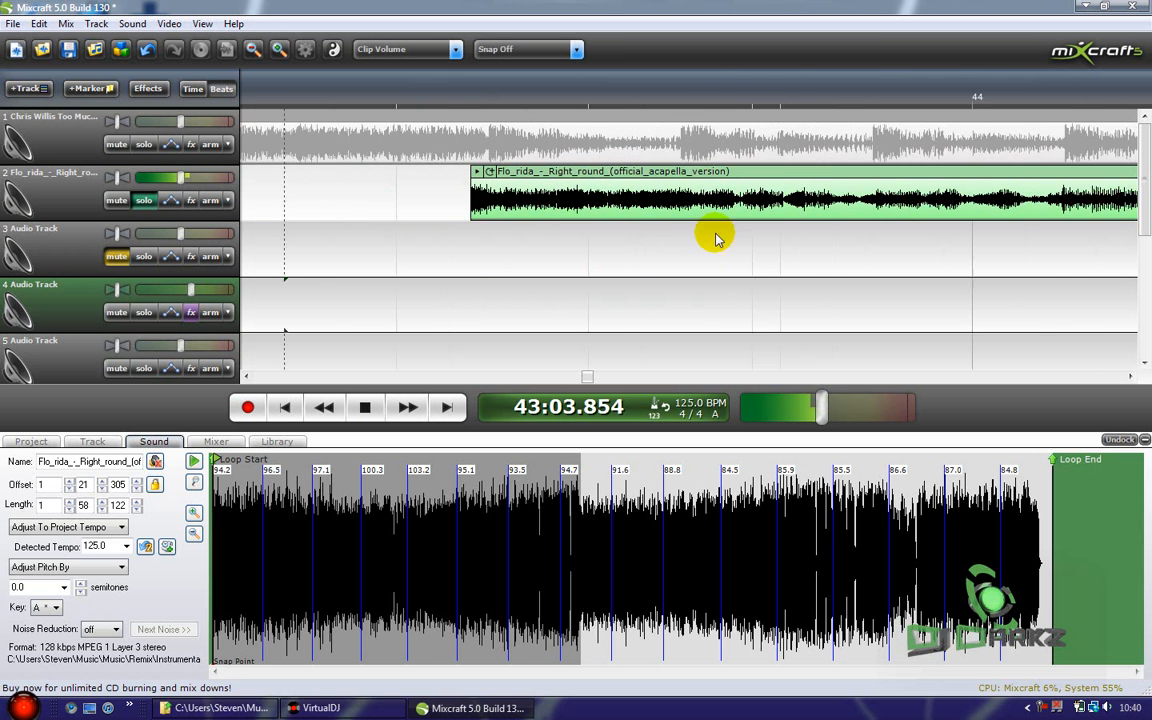
Step: Fine-trim the acapella clip's start to an offset of about 1:21.312 and listen to its opening in solo
{"action": "key", "text": "space"}
{"action": "left_click_drag", "start_coordinate": [360, 182], "coordinate": [362, 183]}
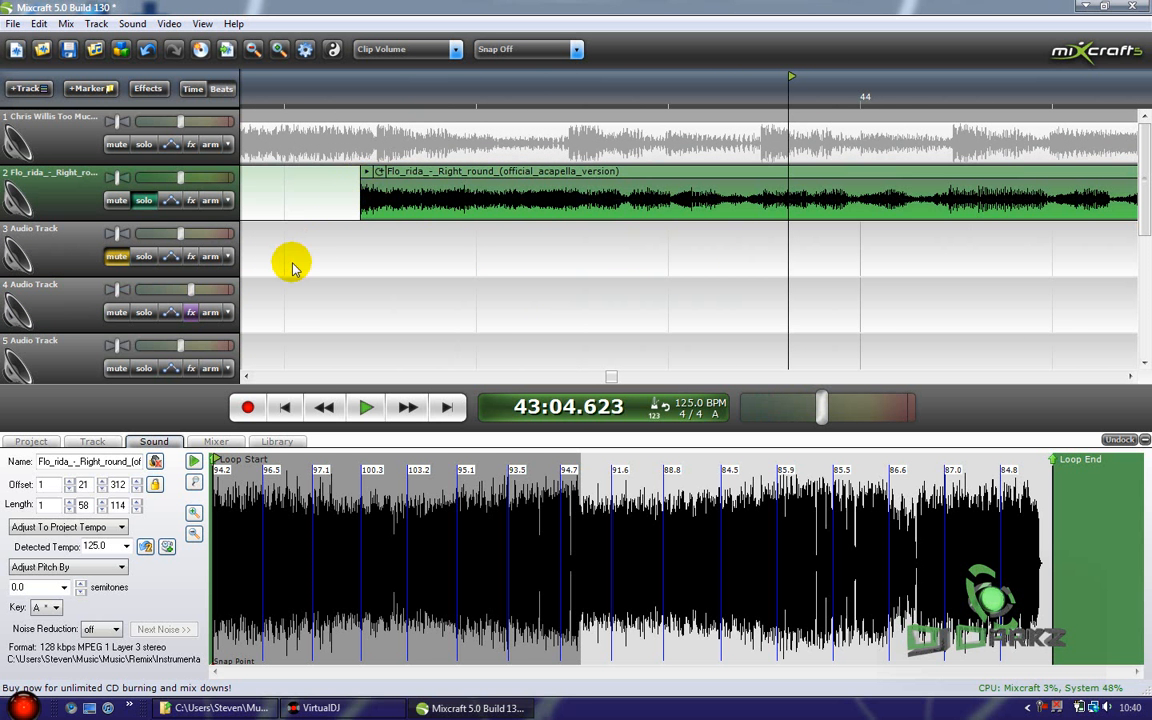
{"action": "left_click", "coordinate": [292, 267]}
{"action": "scroll", "coordinate": [294, 268], "scroll_direction": "down", "scroll_amount": 2}
{"action": "key", "text": "space"}
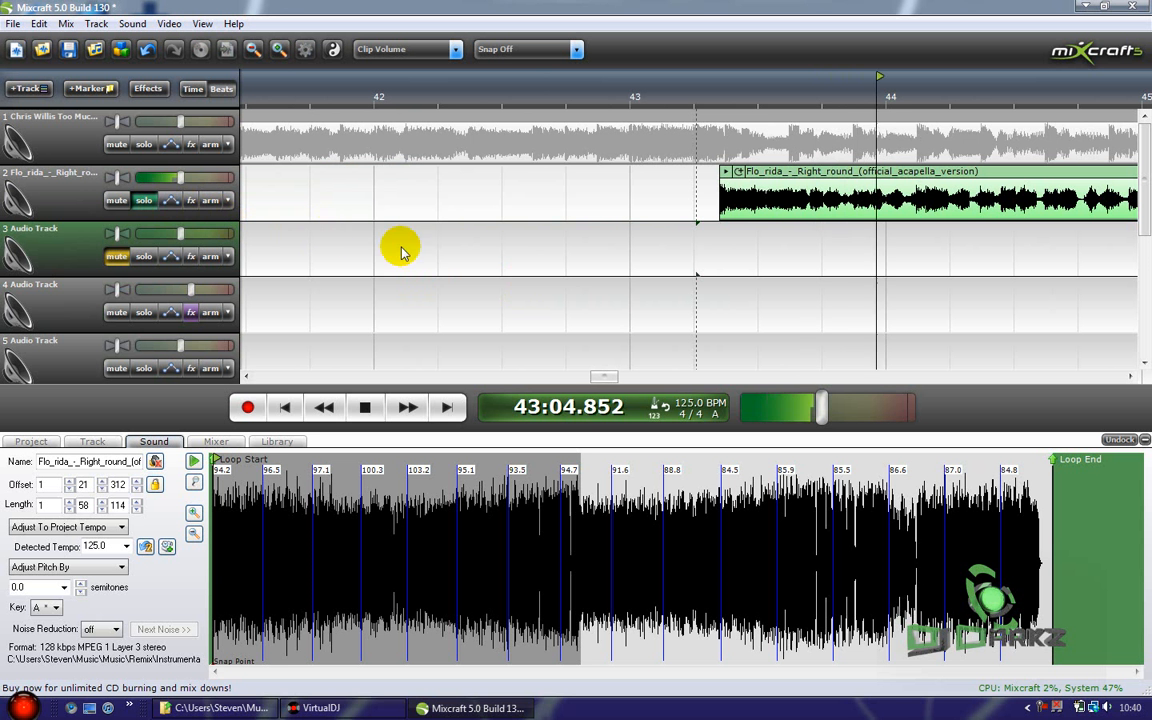
{"action": "left_click", "coordinate": [687, 267]}
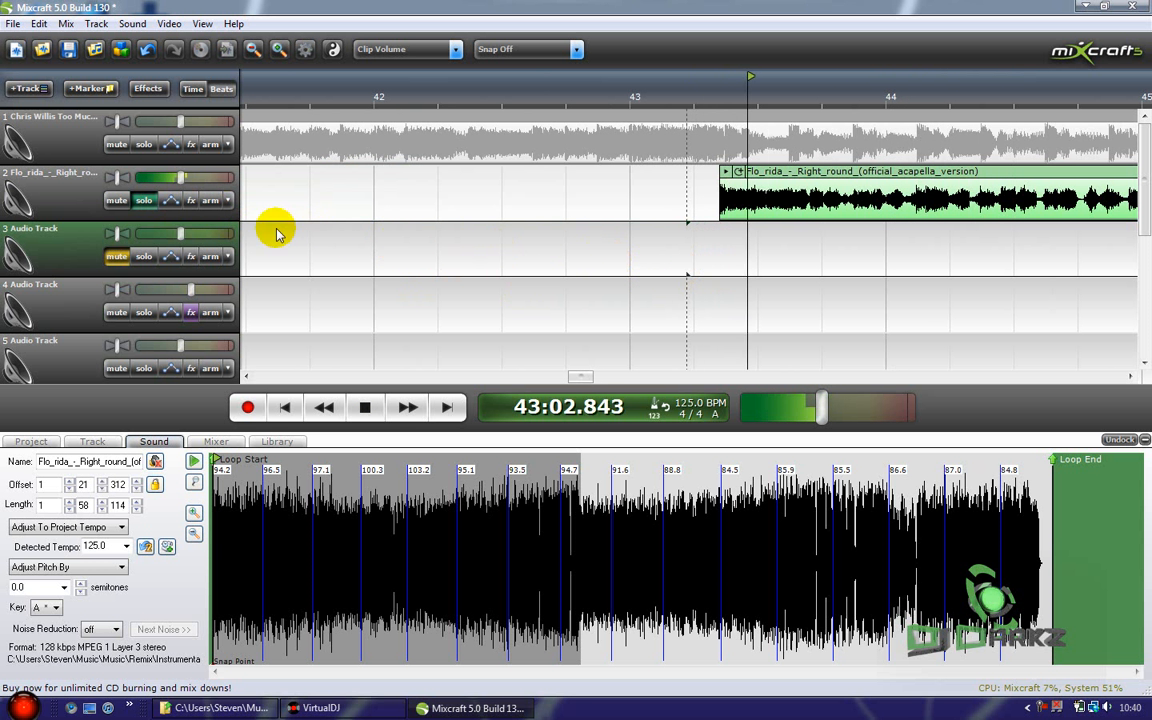
Step: Turn off track 2's solo and replay the full mix through the break, from measure 42 and from measure 40
{"action": "left_click", "coordinate": [152, 201]}
{"action": "left_click", "coordinate": [430, 262]}
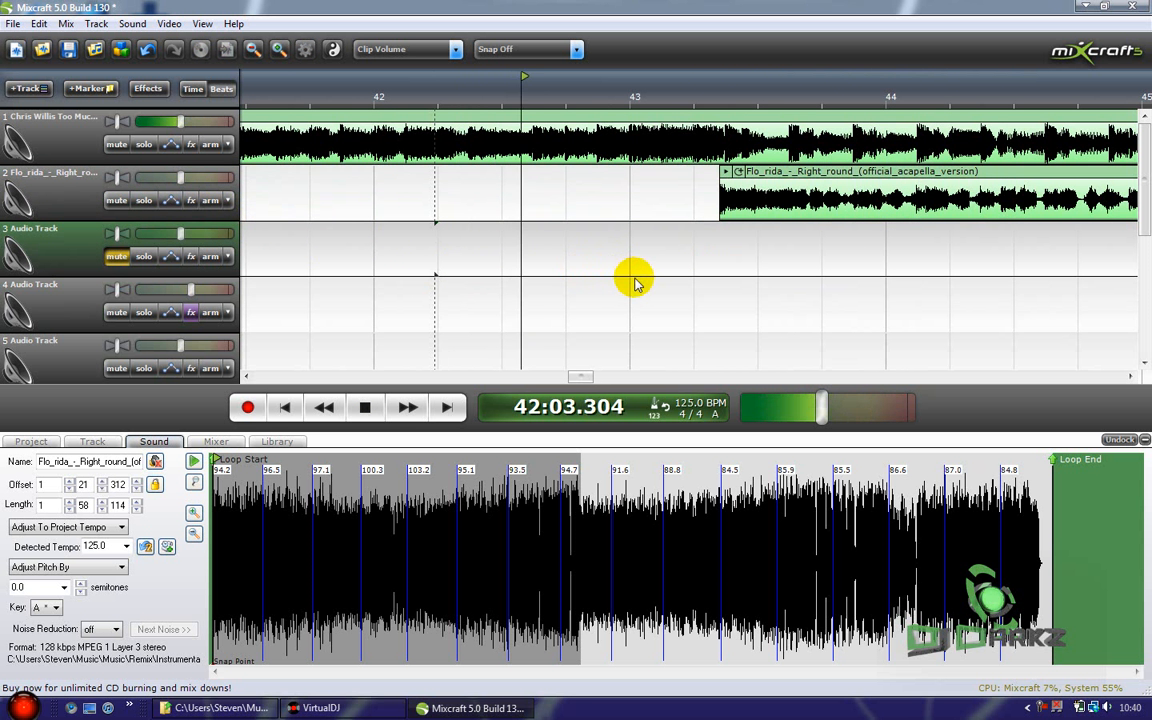
{"action": "scroll", "coordinate": [640, 280], "scroll_direction": "down", "scroll_amount": 2}
{"action": "scroll", "coordinate": [645, 284], "scroll_direction": "up", "scroll_amount": 2}
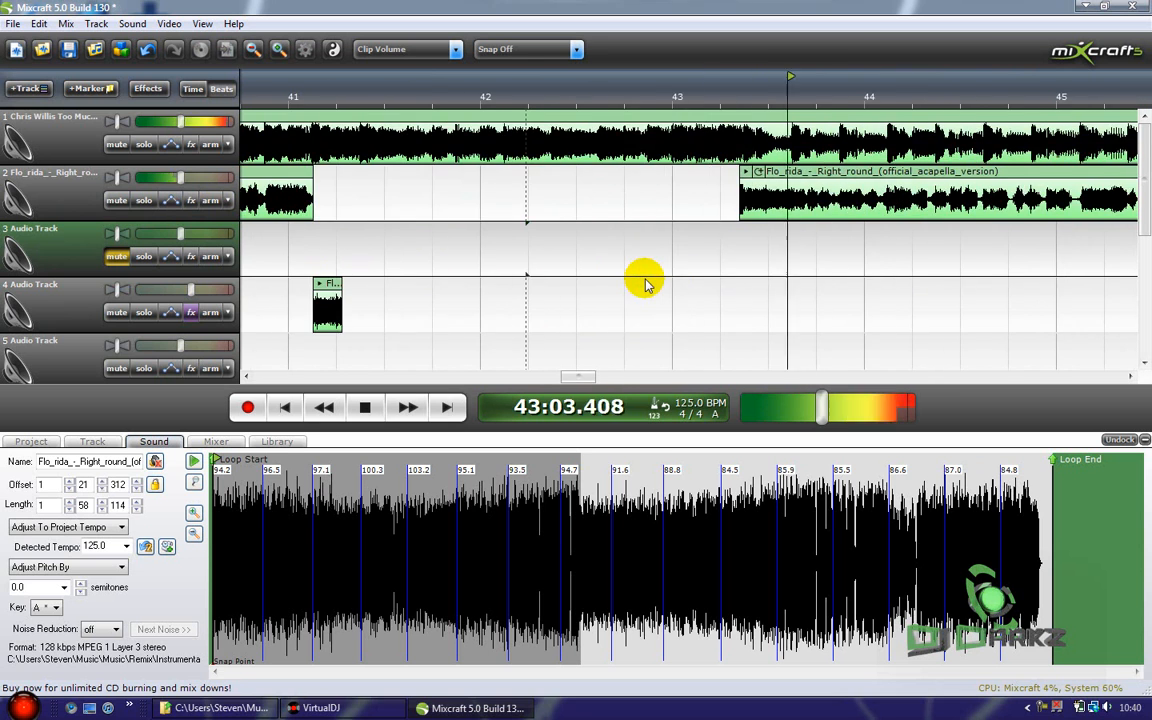
{"action": "scroll", "coordinate": [645, 284], "scroll_direction": "down", "scroll_amount": 3}
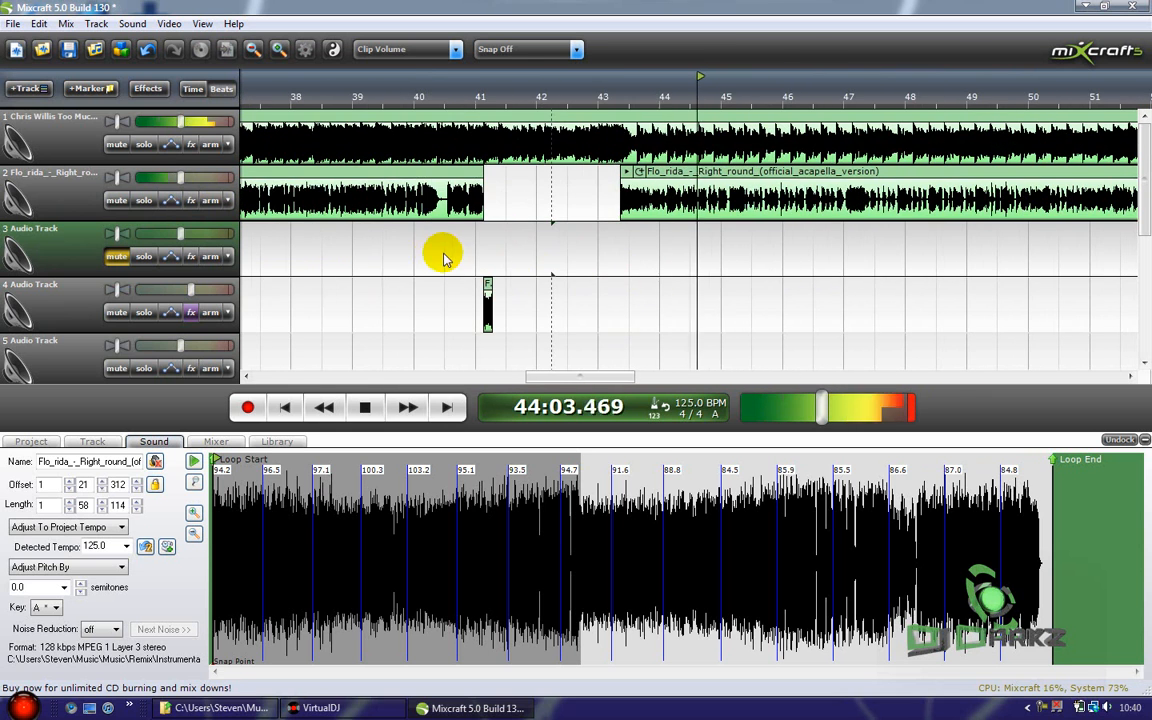
{"action": "scroll", "coordinate": [463, 260], "scroll_direction": "up", "scroll_amount": 3}
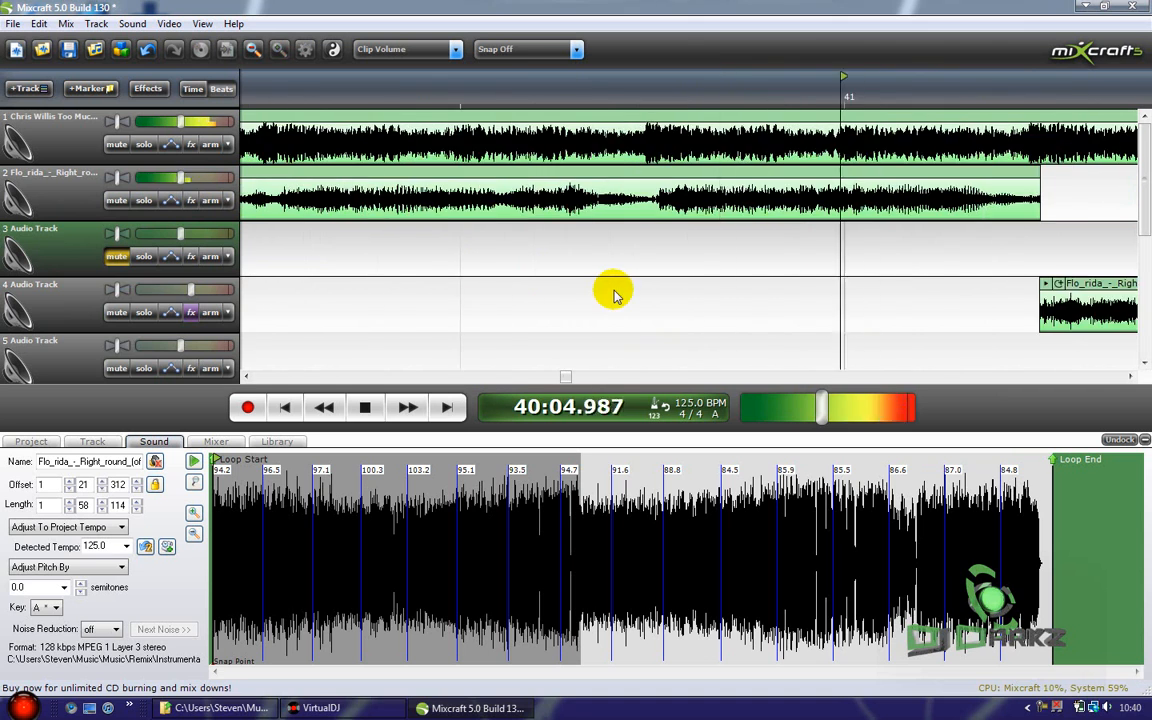
{"action": "scroll", "coordinate": [618, 295], "scroll_direction": "down", "scroll_amount": 3}
{"action": "scroll", "coordinate": [618, 295], "scroll_direction": "up", "scroll_amount": 2}
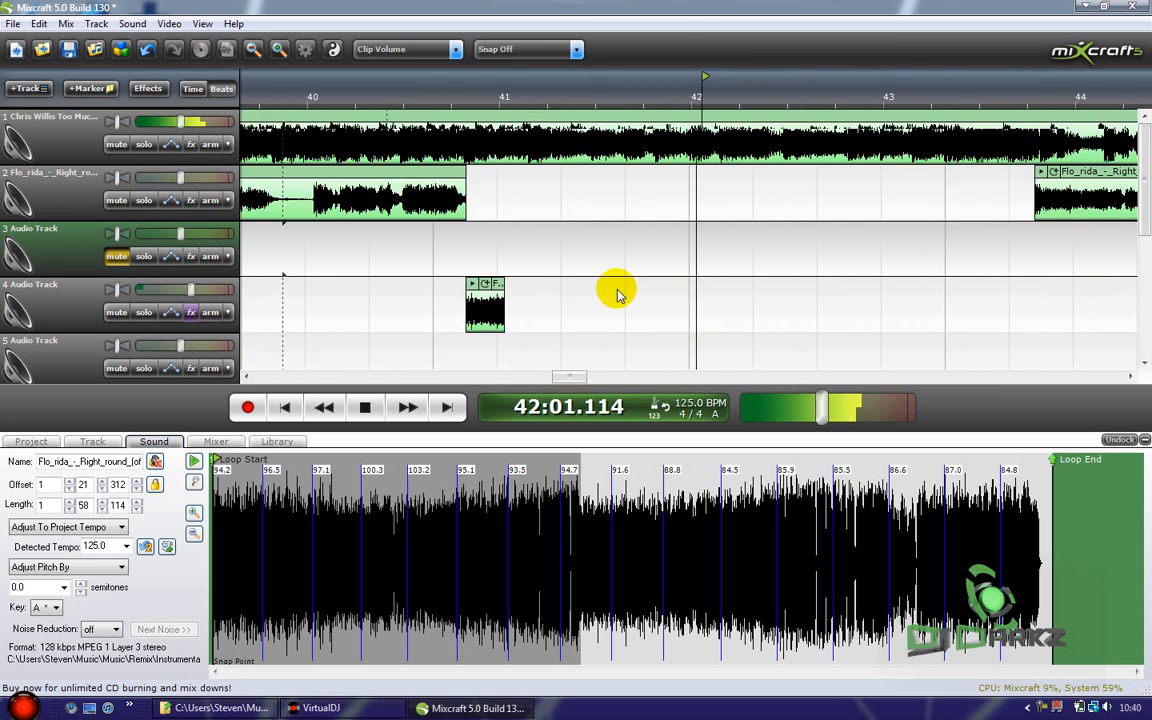
Step: Listen to the mix from bar 42 to bar 54, examining how the acapella on track 2 fits the instrumental
{"action": "scroll", "coordinate": [618, 295], "scroll_direction": "down", "scroll_amount": 3}
{"action": "scroll", "coordinate": [618, 295], "scroll_direction": "up", "scroll_amount": 3}
{"action": "scroll", "coordinate": [618, 295], "scroll_direction": "up", "scroll_amount": 1}
{"action": "scroll", "coordinate": [618, 295], "scroll_direction": "down", "scroll_amount": 2}
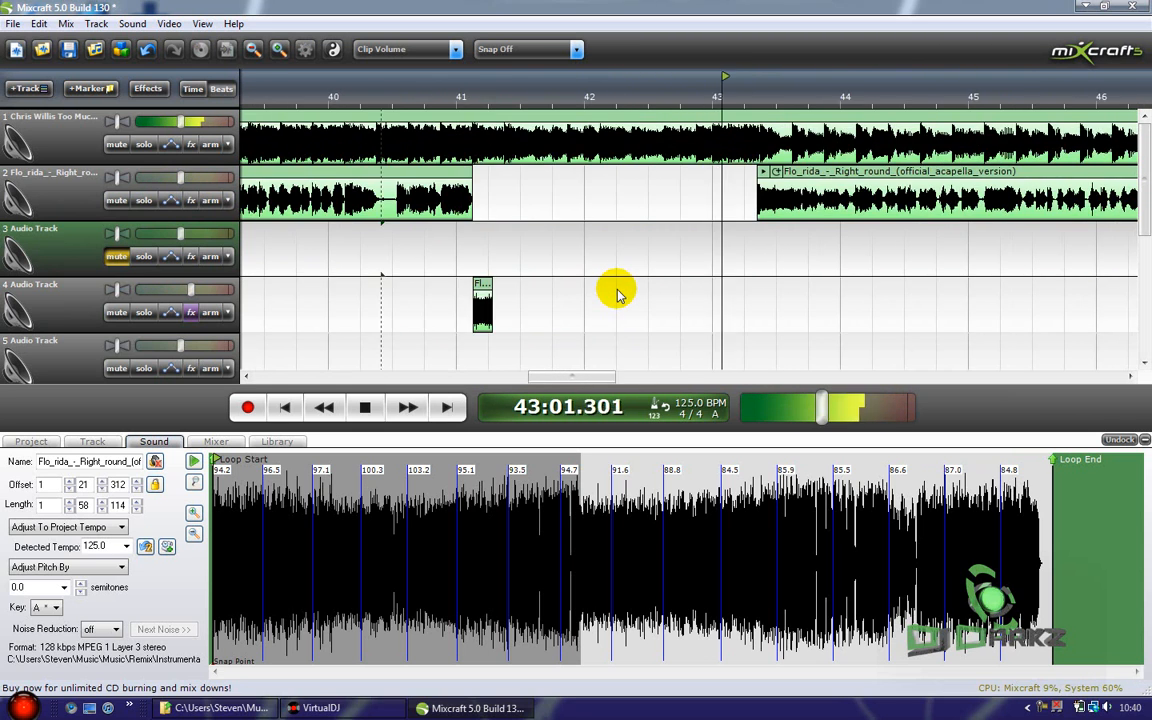
{"action": "scroll", "coordinate": [618, 295], "scroll_direction": "down", "scroll_amount": 3}
{"action": "scroll", "coordinate": [618, 295], "scroll_direction": "up", "scroll_amount": 3}
{"action": "scroll", "coordinate": [784, 278], "scroll_direction": "down", "scroll_amount": 4}
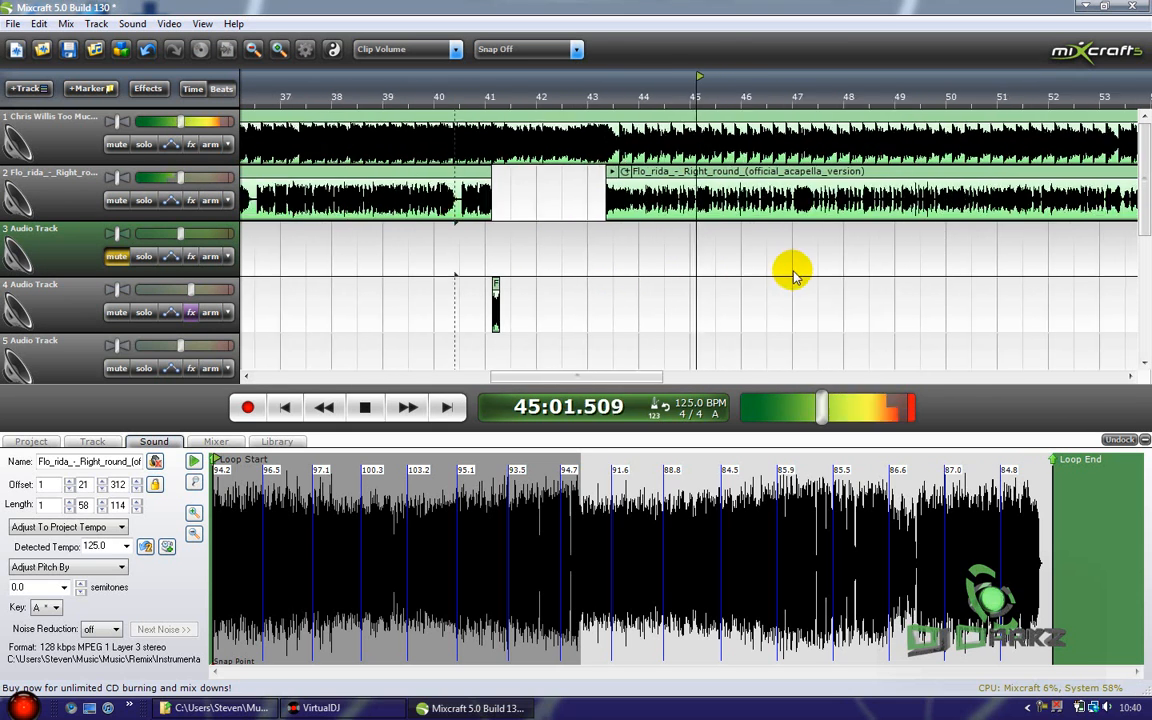
{"action": "scroll", "coordinate": [797, 278], "scroll_direction": "up", "scroll_amount": 3}
{"action": "scroll", "coordinate": [797, 282], "scroll_direction": "up", "scroll_amount": 1}
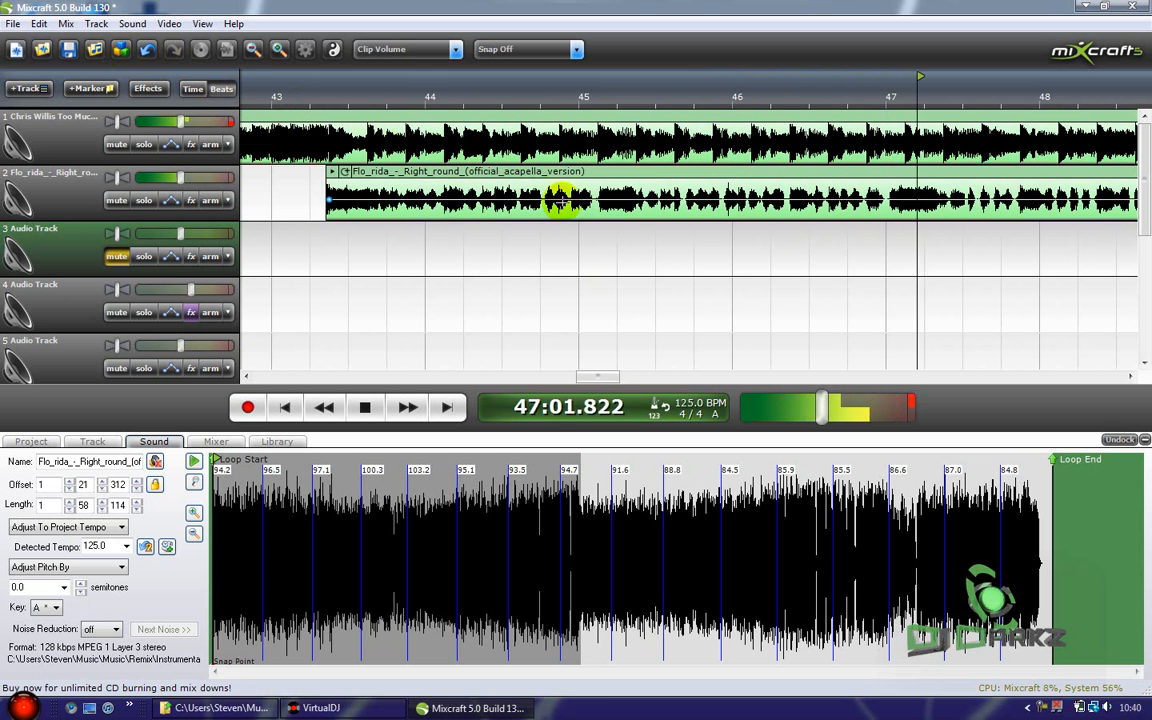
{"action": "scroll", "coordinate": [843, 272], "scroll_direction": "down", "scroll_amount": 2}
{"action": "scroll", "coordinate": [843, 272], "scroll_direction": "up", "scroll_amount": 3}
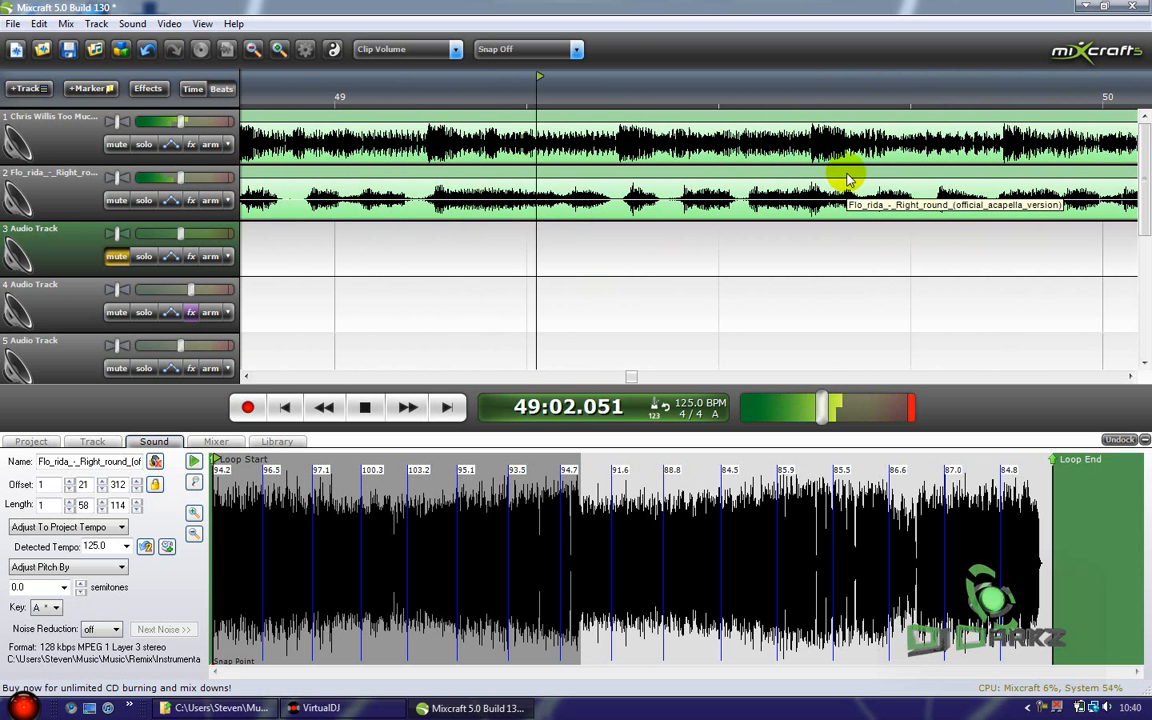
{"action": "scroll", "coordinate": [858, 247], "scroll_direction": "down", "scroll_amount": 2}
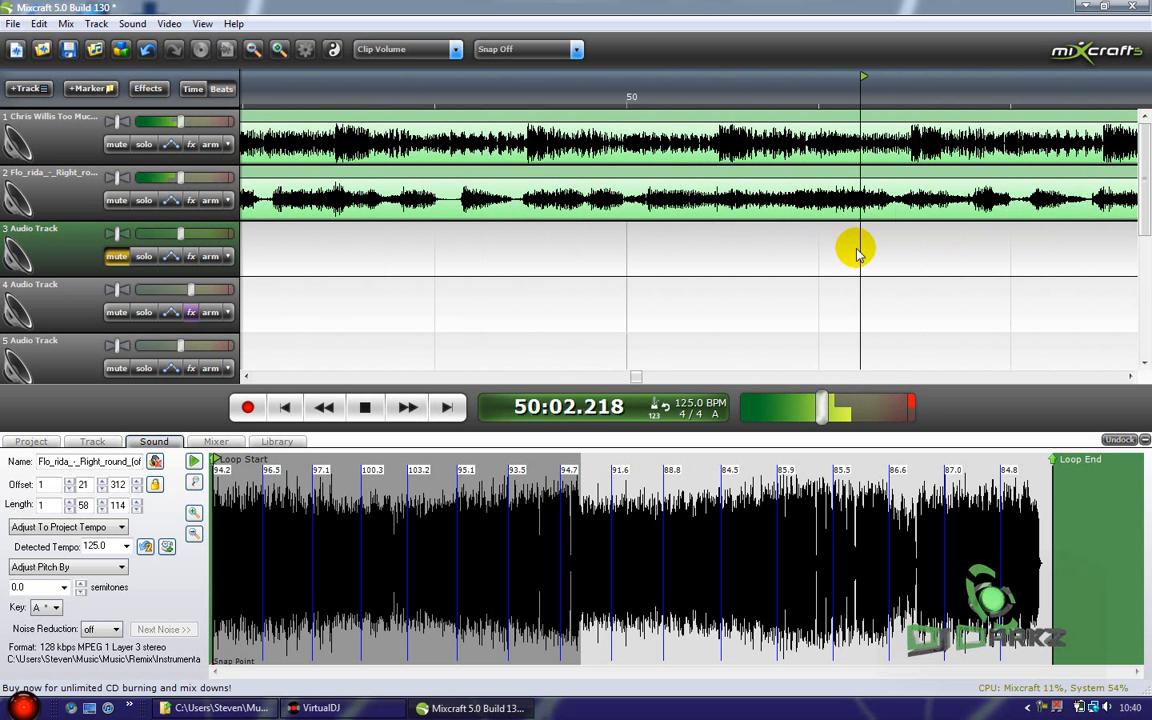
{"action": "scroll", "coordinate": [945, 260], "scroll_direction": "up", "scroll_amount": 2}
{"action": "scroll", "coordinate": [940, 260], "scroll_direction": "down", "scroll_amount": 2}
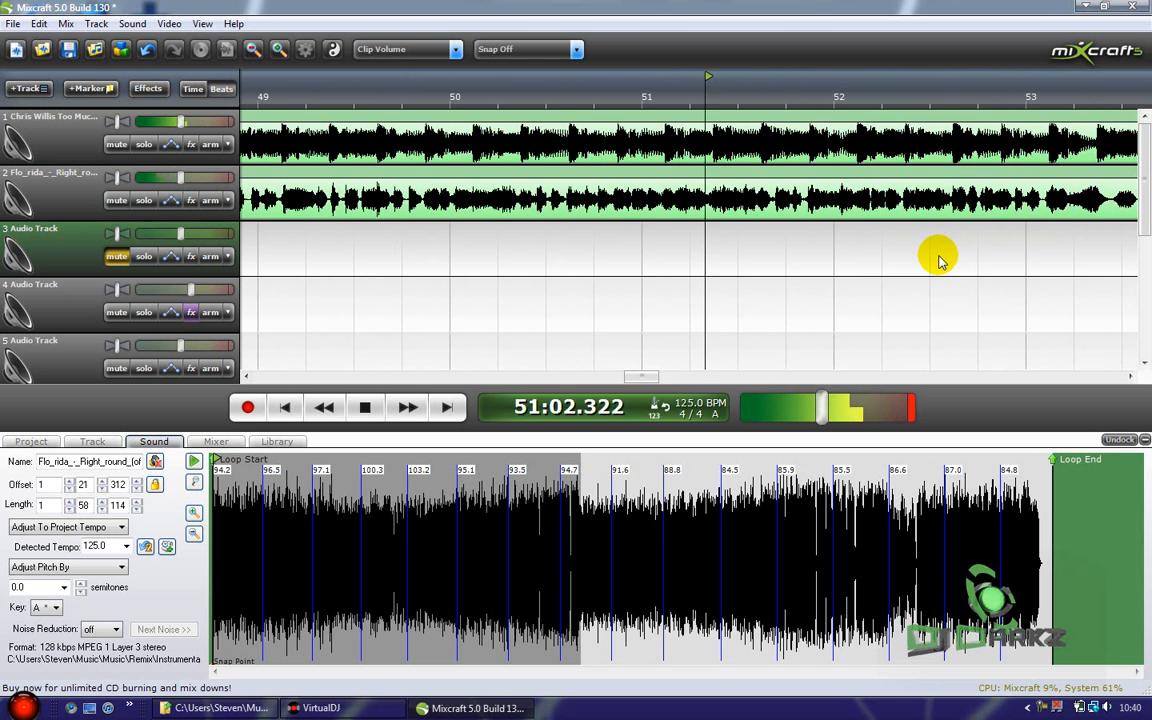
{"action": "scroll", "coordinate": [940, 260], "scroll_direction": "up", "scroll_amount": 1}
{"action": "scroll", "coordinate": [938, 261], "scroll_direction": "down", "scroll_amount": 2}
{"action": "scroll", "coordinate": [938, 261], "scroll_direction": "up", "scroll_amount": 3}
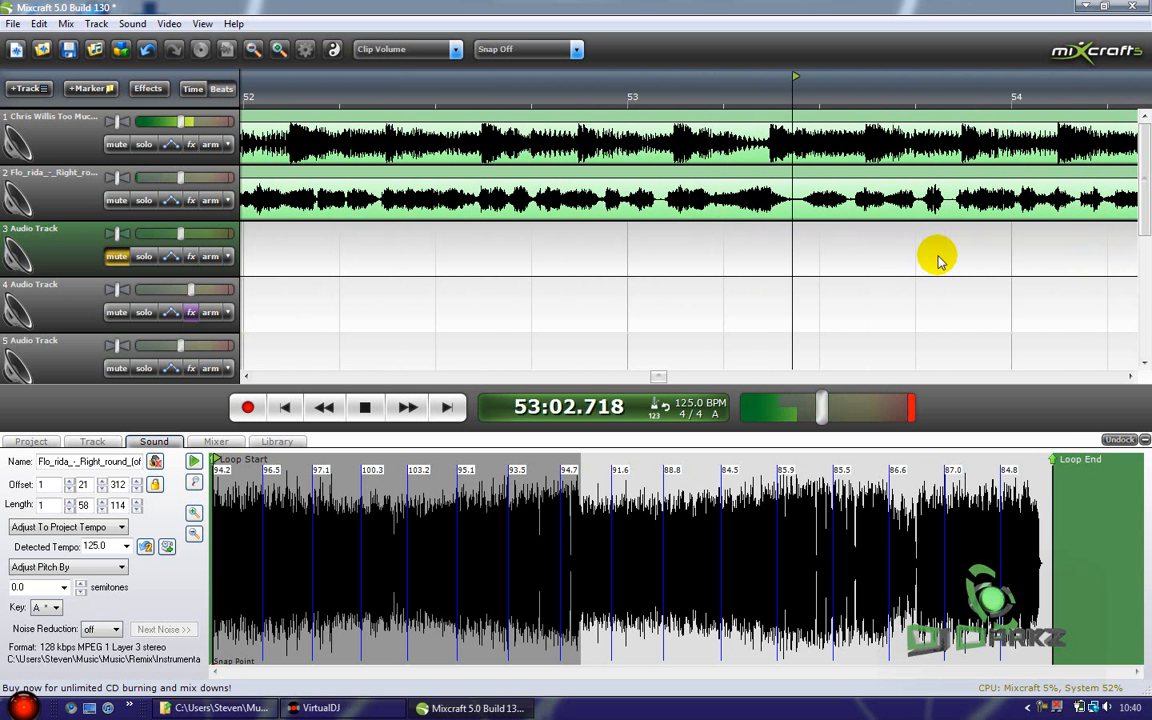
{"action": "scroll", "coordinate": [935, 258], "scroll_direction": "down", "scroll_amount": 5}
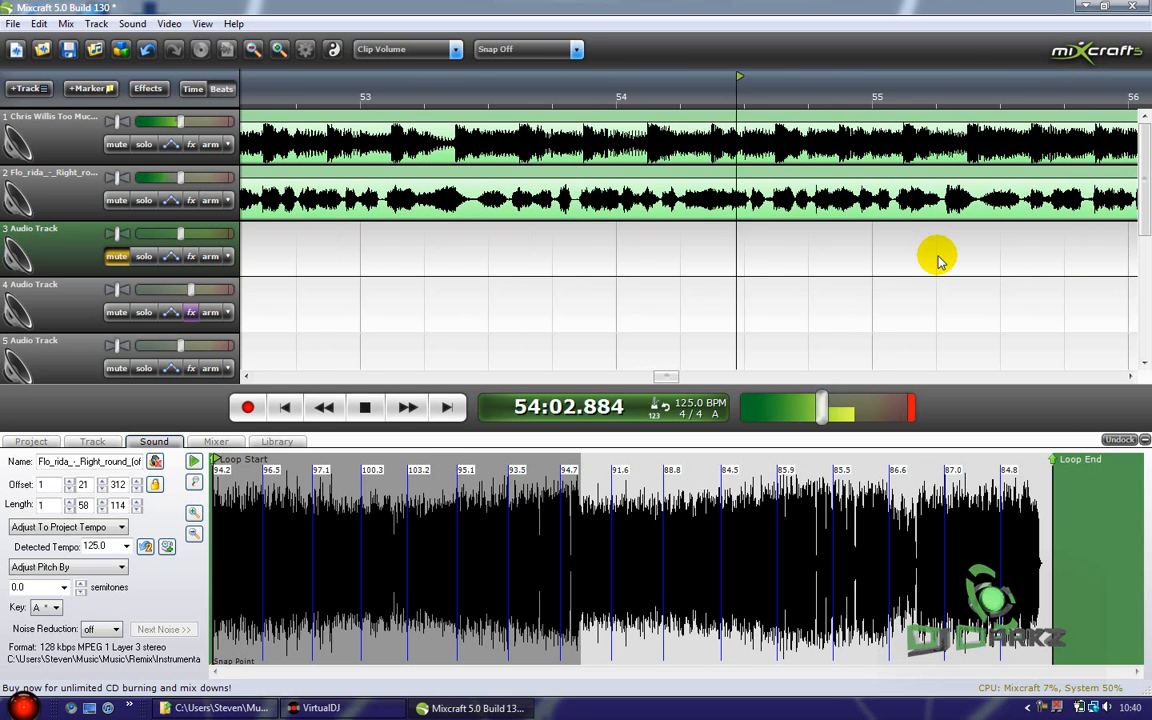
Step: Locate the start of the vocal phrase just after bar 59 by playback and split the track 2 acapella clip there
{"action": "scroll", "coordinate": [840, 252], "scroll_direction": "down", "scroll_amount": 2}
{"action": "scroll", "coordinate": [785, 248], "scroll_direction": "up", "scroll_amount": 1}
{"action": "left_click", "coordinate": [796, 247]}
{"action": "scroll", "coordinate": [807, 245], "scroll_direction": "up", "scroll_amount": 1}
{"action": "left_click", "coordinate": [760, 240]}
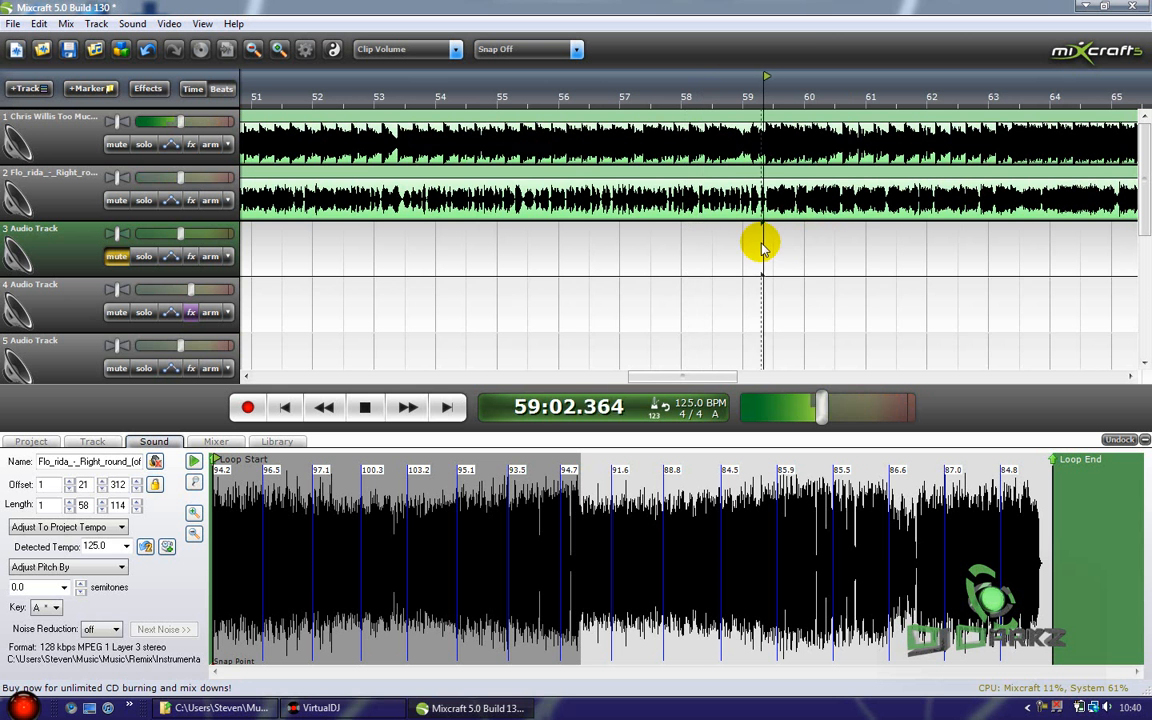
{"action": "scroll", "coordinate": [758, 241], "scroll_direction": "up", "scroll_amount": 2}
{"action": "left_click", "coordinate": [631, 247]}
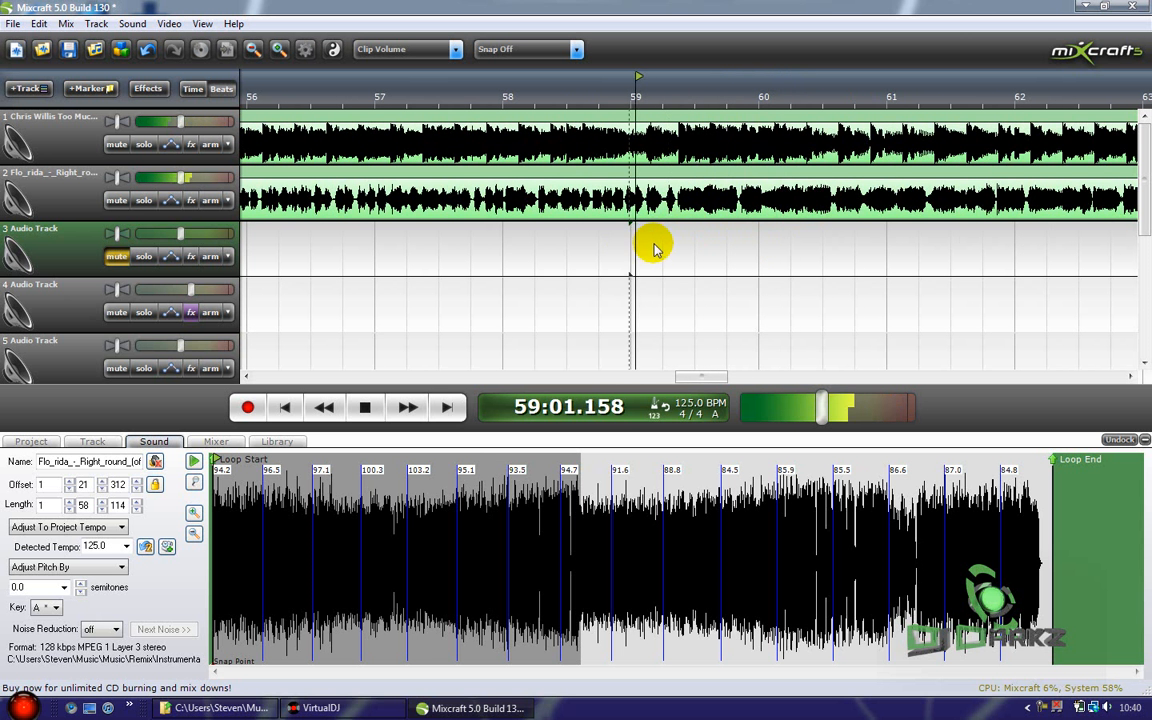
{"action": "scroll", "coordinate": [656, 247], "scroll_direction": "up", "scroll_amount": 2}
{"action": "key", "text": "space"}
{"action": "left_click", "coordinate": [764, 187]}
{"action": "key", "text": "ctrl+t"}
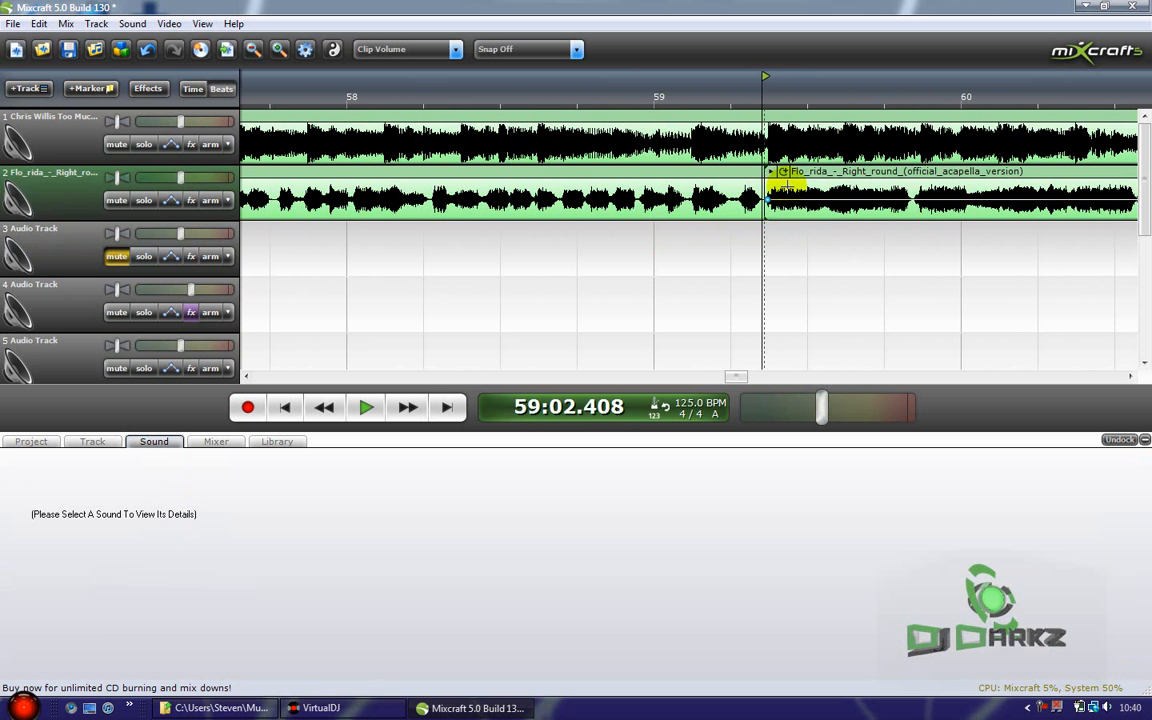
Step: Audition the split after bar 59 and nudge the following acapella clip slightly later to line up with the instrumental's beat
{"action": "key", "text": "space"}
{"action": "key", "text": "space"}
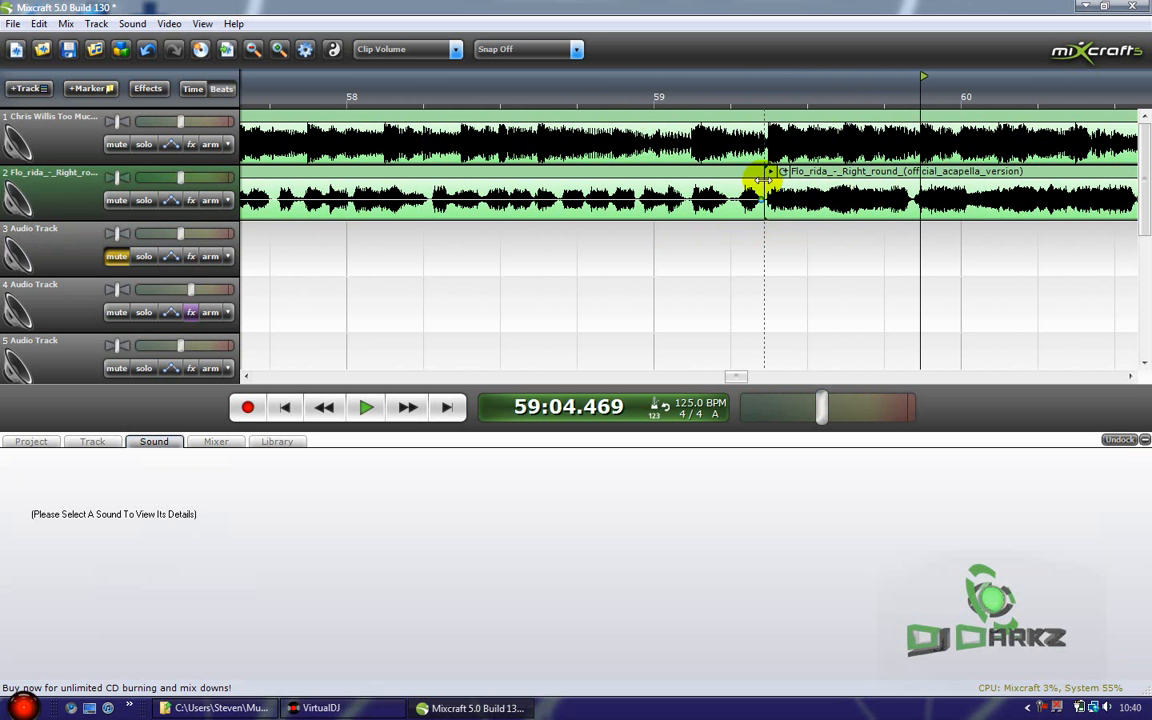
{"action": "left_click", "coordinate": [762, 182]}
{"action": "left_click", "coordinate": [762, 231]}
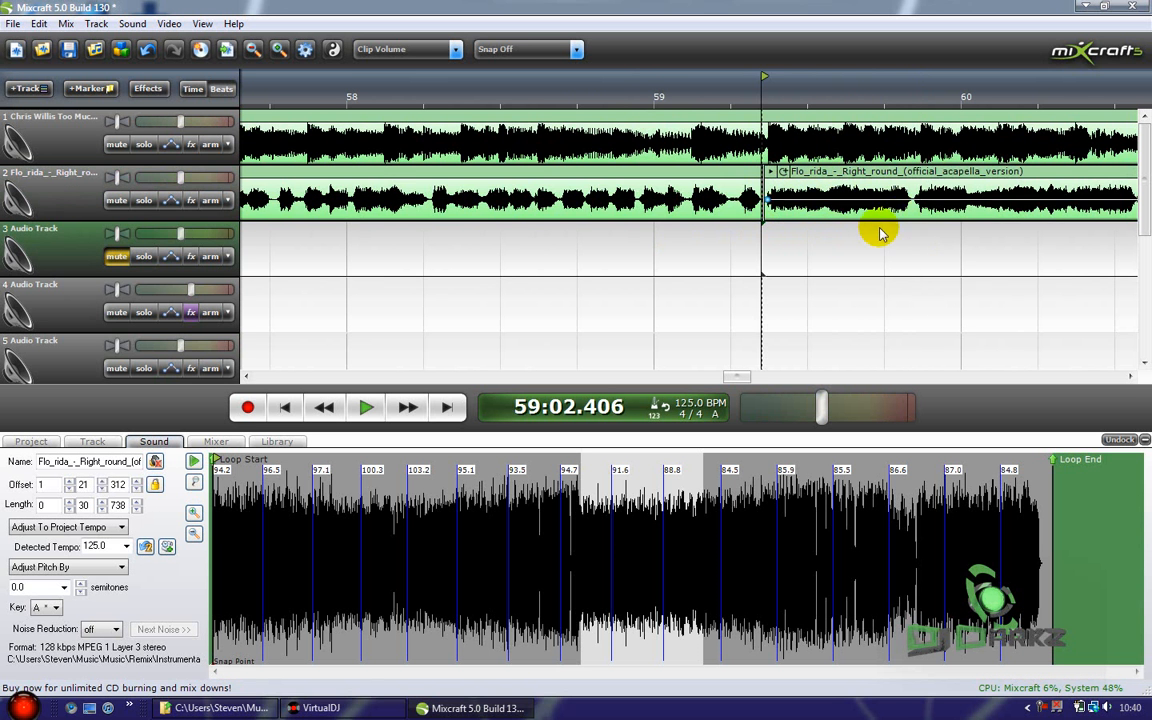
{"action": "scroll", "coordinate": [880, 234], "scroll_direction": "down", "scroll_amount": 3}
{"action": "scroll", "coordinate": [840, 197], "scroll_direction": "up", "scroll_amount": 3}
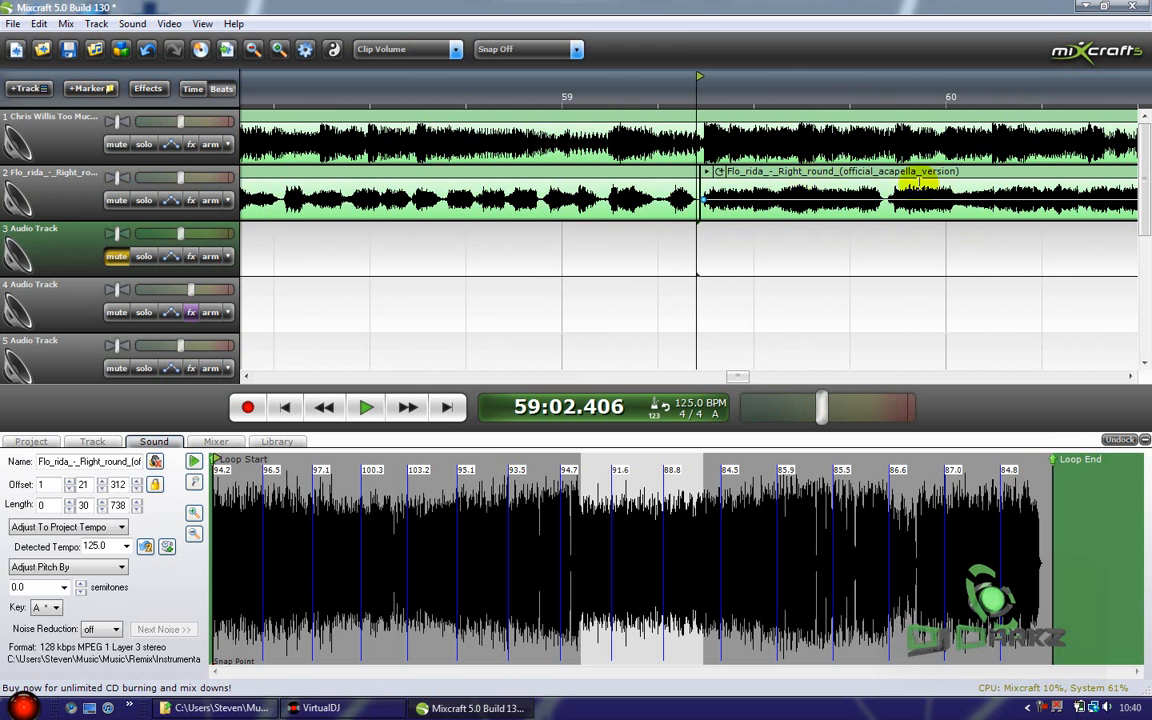
{"action": "scroll", "coordinate": [915, 182], "scroll_direction": "down", "scroll_amount": 4}
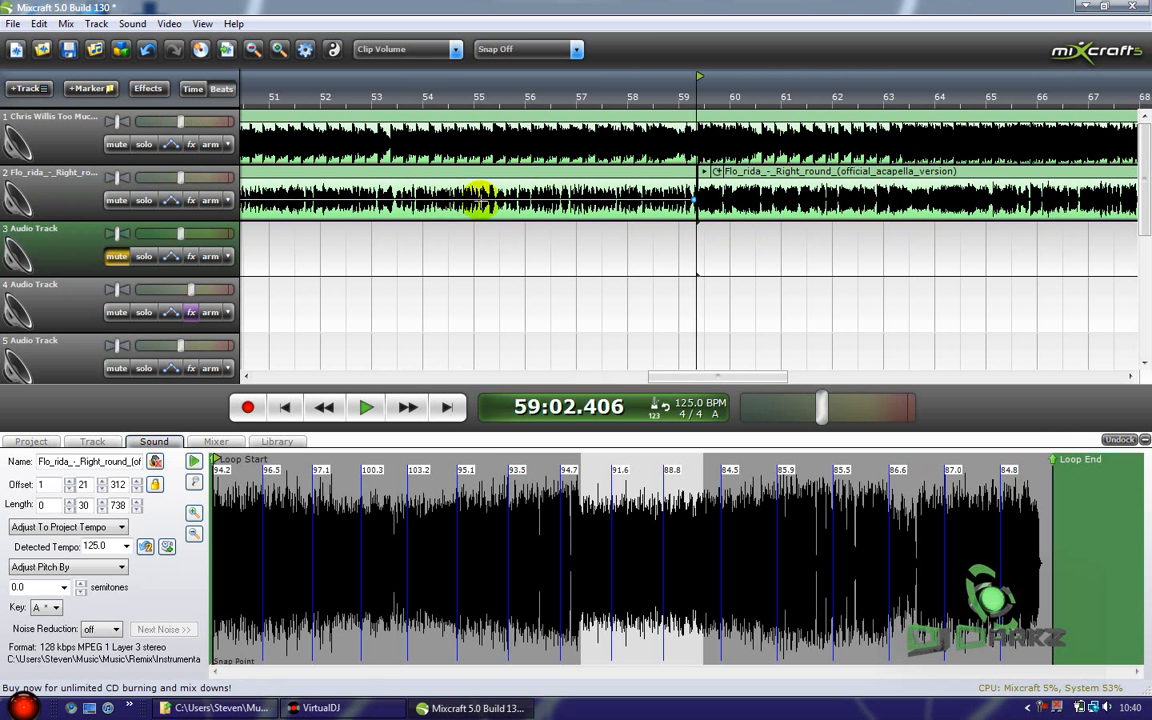
{"action": "scroll", "coordinate": [771, 226], "scroll_direction": "up", "scroll_amount": 4}
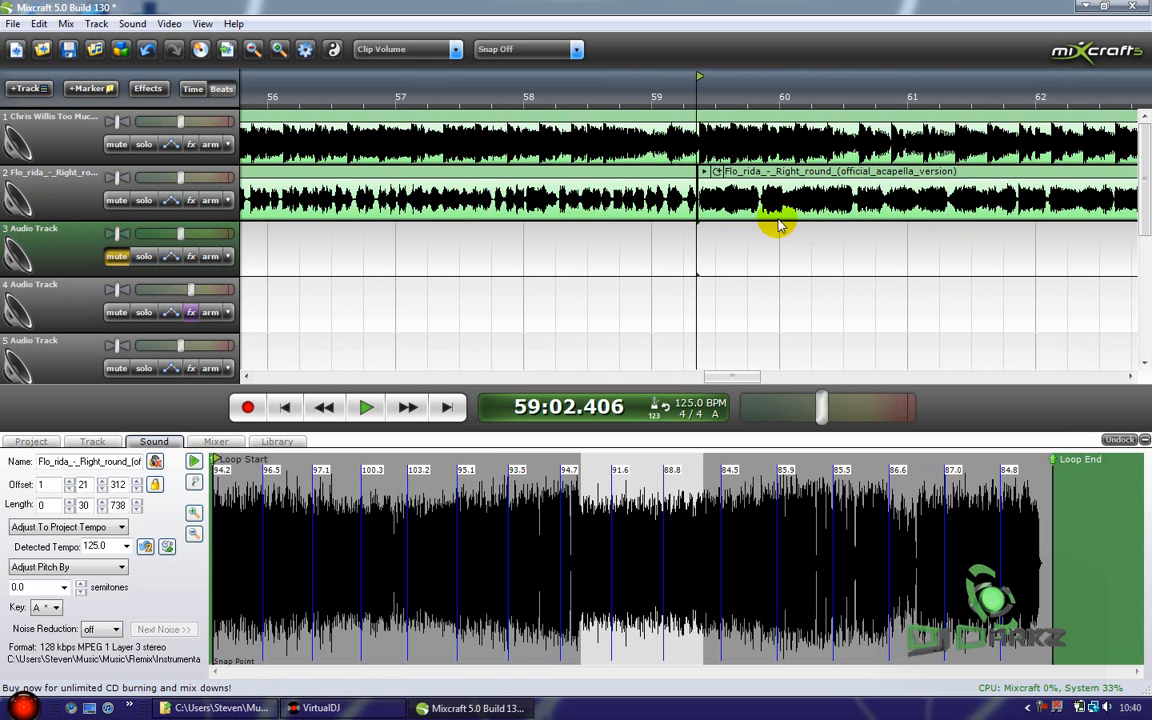
{"action": "left_click", "coordinate": [705, 257]}
{"action": "mouse_move", "coordinate": [803, 183]}
{"action": "left_mouse_down"}
{"action": "mouse_move", "coordinate": [820, 180]}
{"action": "mouse_move", "coordinate": [802, 176]}
{"action": "left_mouse_up"}
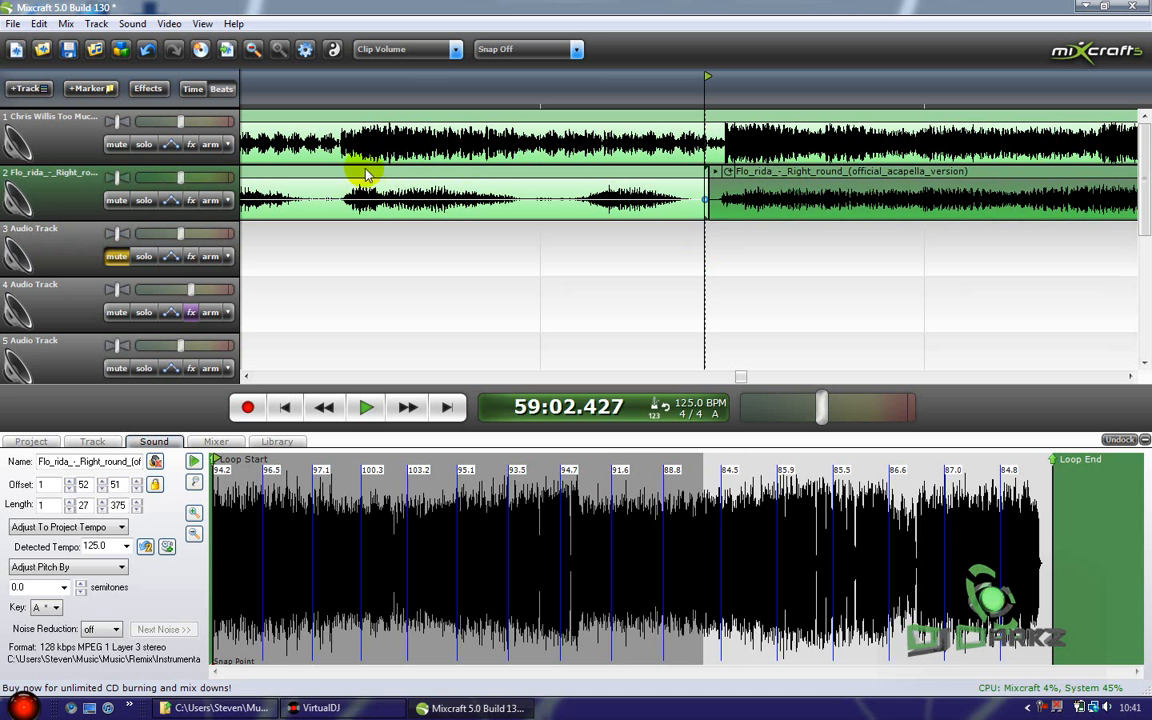
{"action": "left_click_drag", "start_coordinate": [765, 175], "coordinate": [767, 175]}
Step: Review the clip arrangement and play back the transition into the nudged acapella clip after bar 59
{"action": "scroll", "coordinate": [586, 222], "scroll_direction": "down", "scroll_amount": 7}
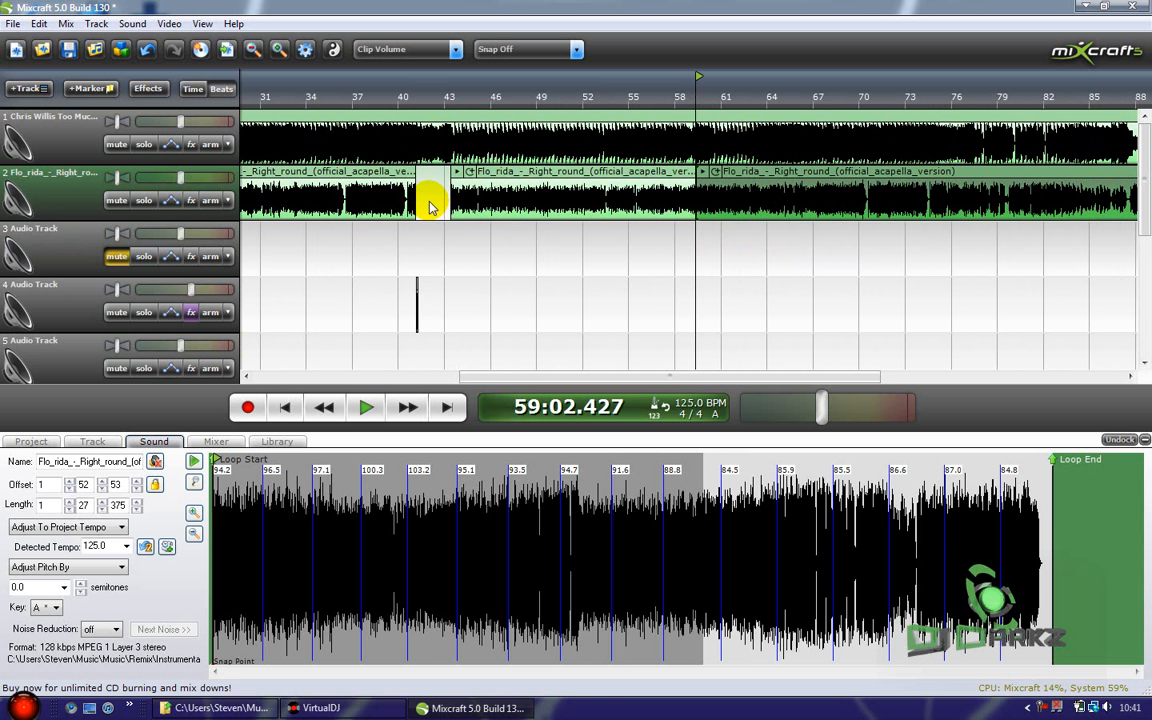
{"action": "scroll", "coordinate": [400, 207], "scroll_direction": "down", "scroll_amount": 2}
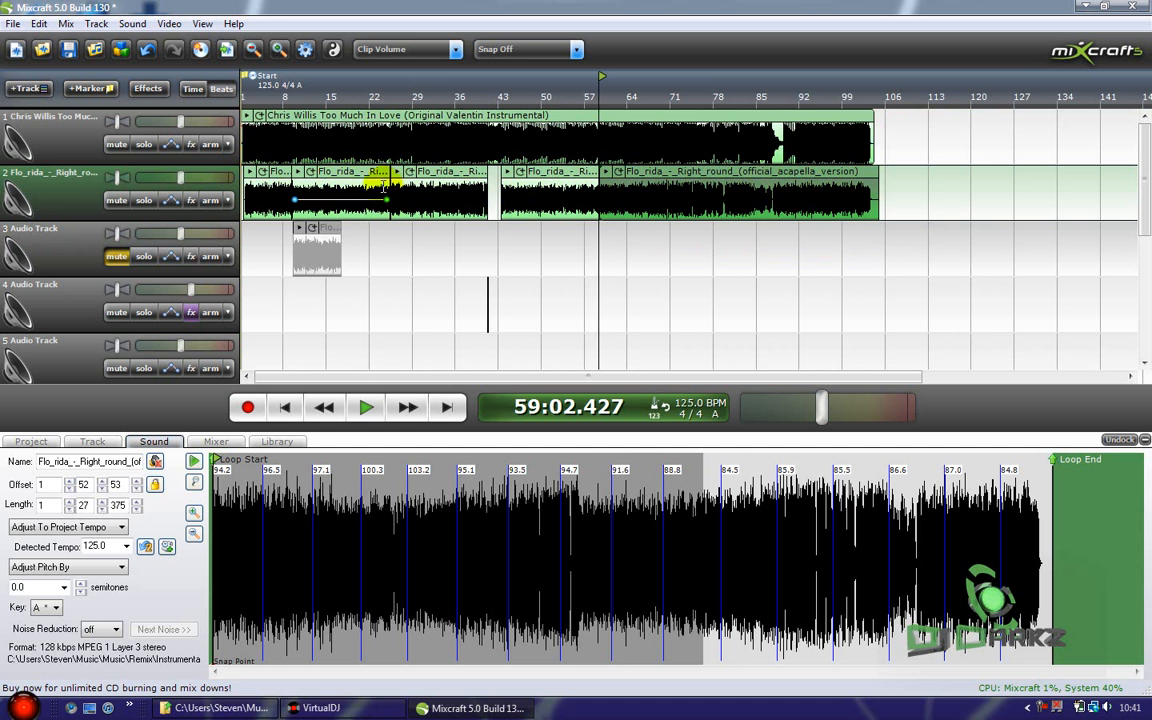
{"action": "scroll", "coordinate": [600, 235], "scroll_direction": "up", "scroll_amount": 7}
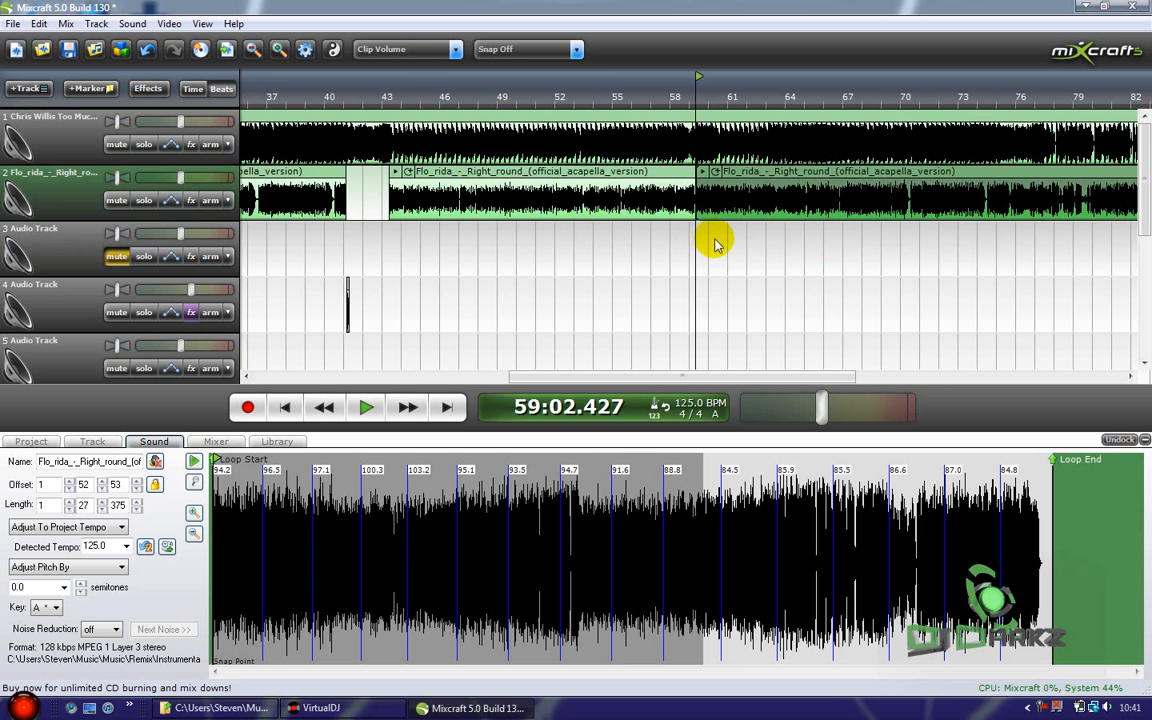
{"action": "key", "text": "space"}
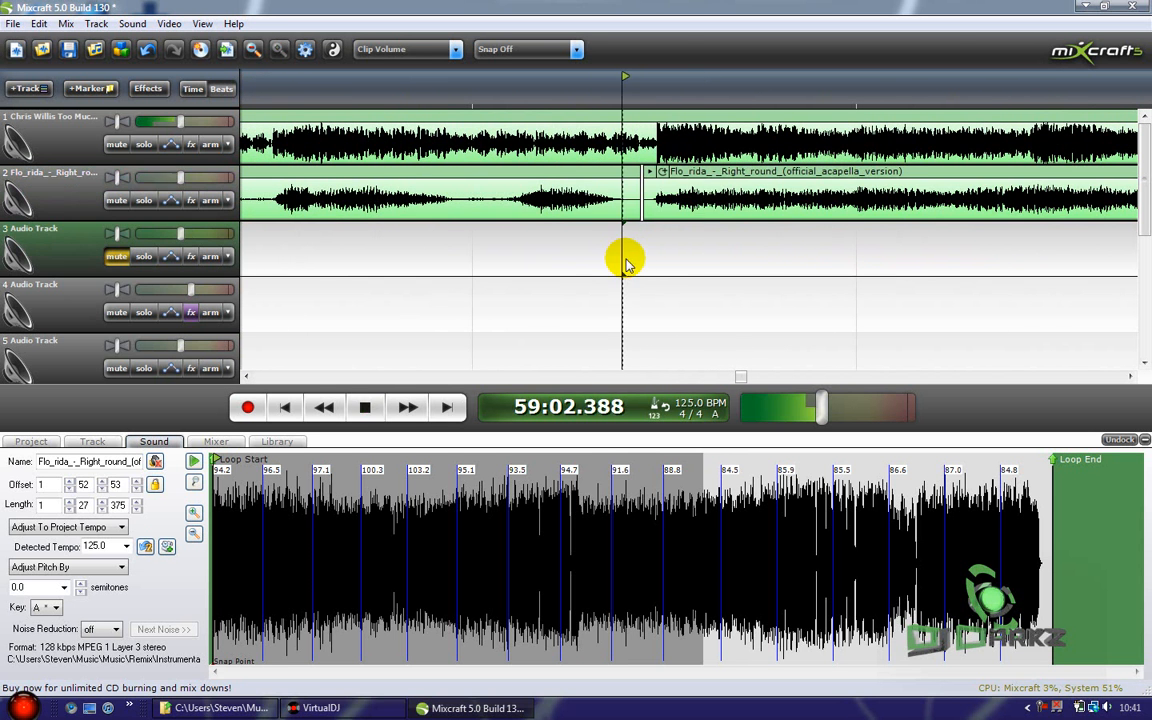
{"action": "scroll", "coordinate": [760, 200], "scroll_direction": "down", "scroll_amount": 3}
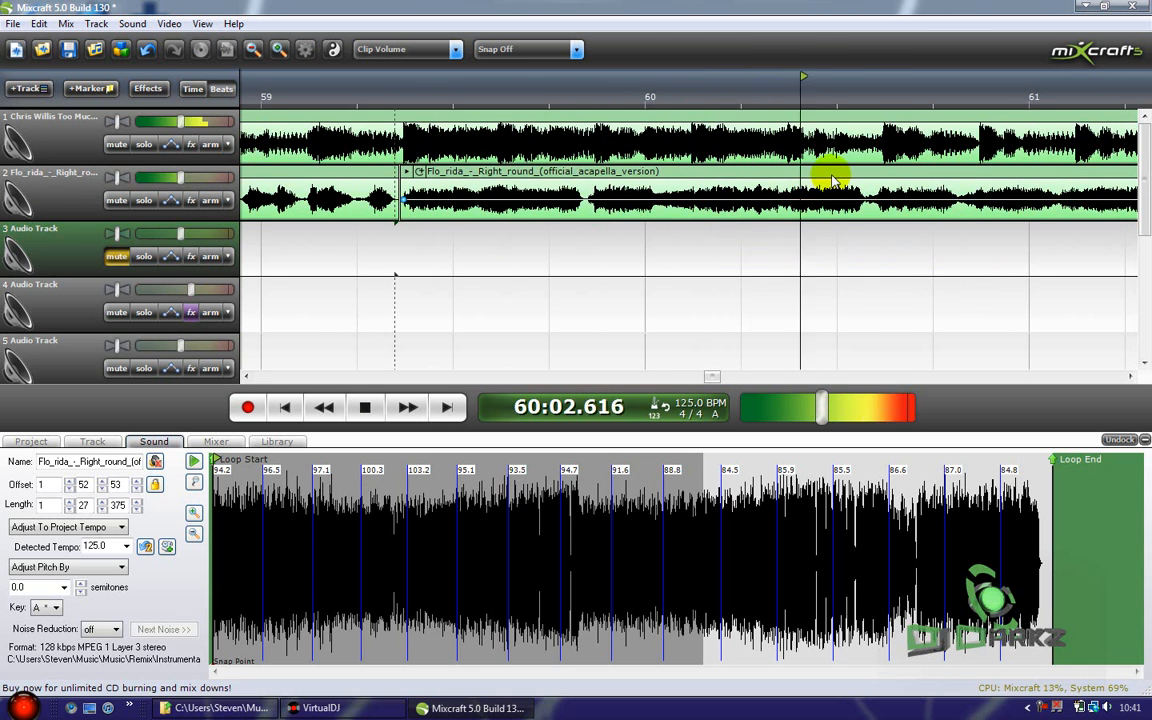
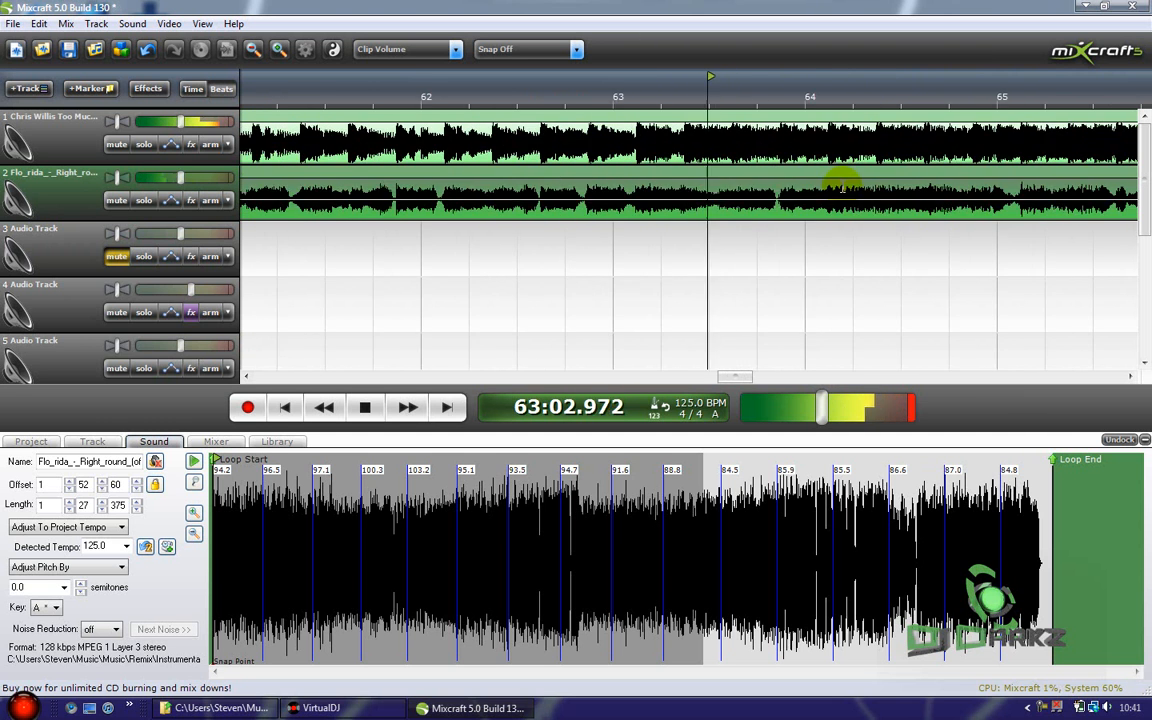
Step: Listen to the mix from bar 63 to about bar 77, checking the acapella's timing against the instrumental
{"action": "scroll", "coordinate": [778, 266], "scroll_direction": "down", "scroll_amount": 3}
{"action": "scroll", "coordinate": [790, 270], "scroll_direction": "down", "scroll_amount": 3}
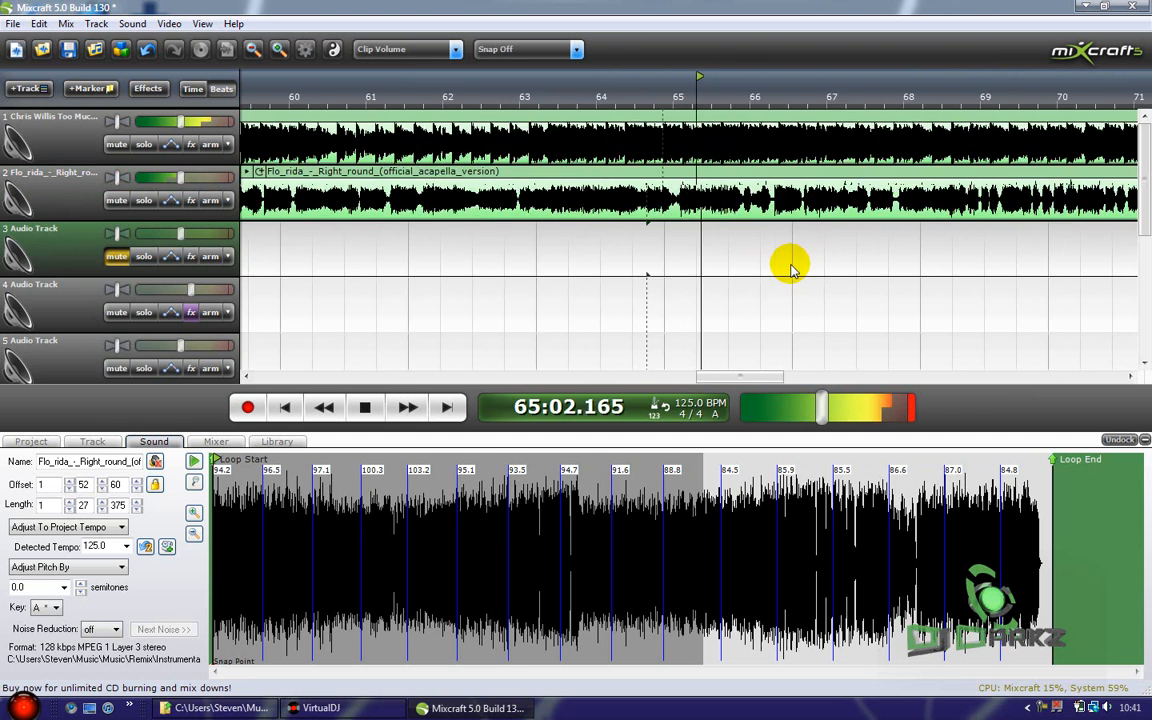
{"action": "scroll", "coordinate": [783, 268], "scroll_direction": "up", "scroll_amount": 2}
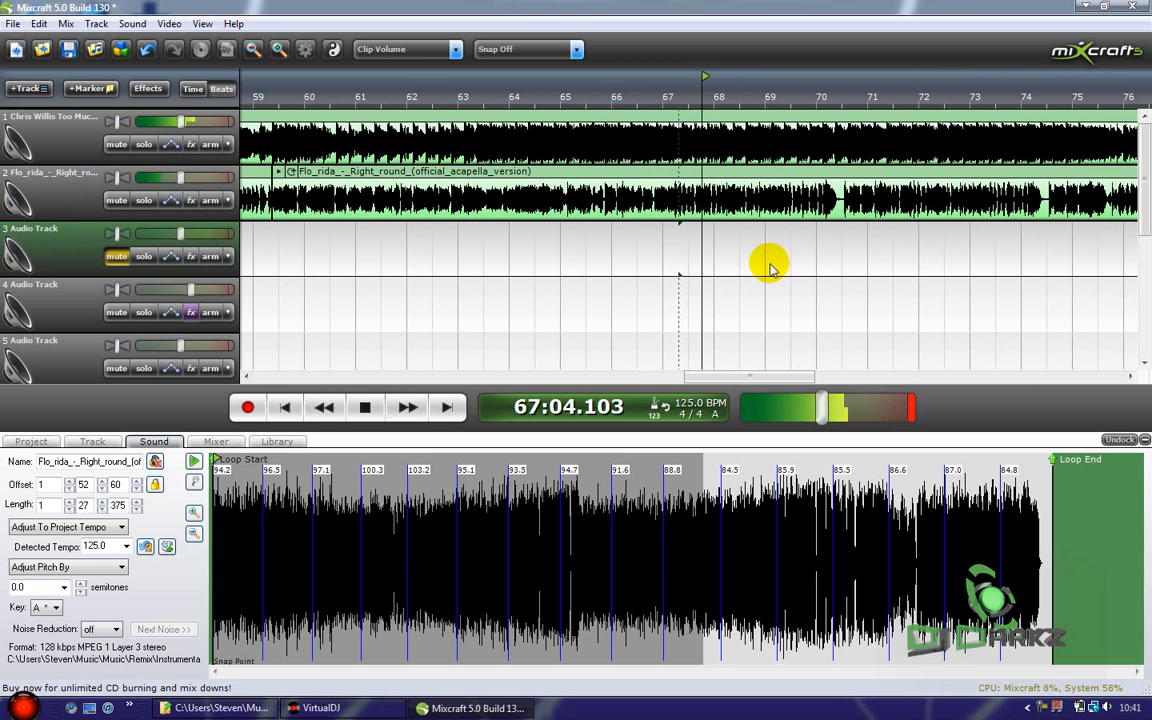
{"action": "scroll", "coordinate": [804, 257], "scroll_direction": "down", "scroll_amount": 2}
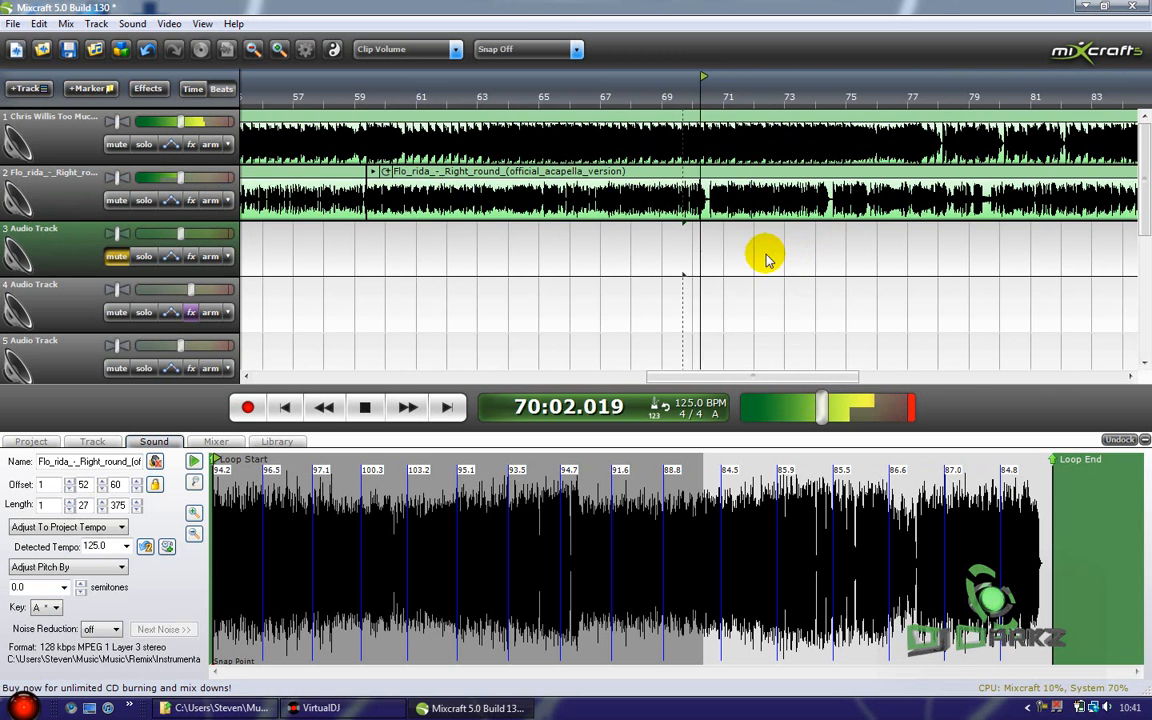
{"action": "scroll", "coordinate": [775, 255], "scroll_direction": "up", "scroll_amount": 3}
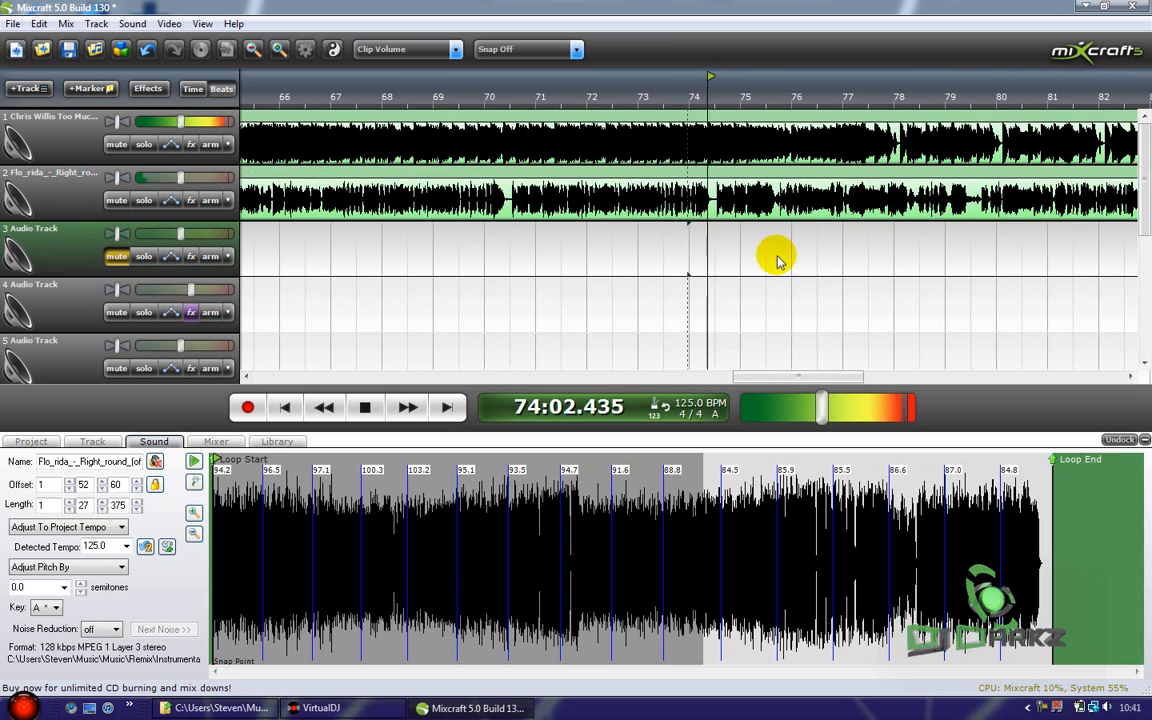
{"action": "scroll", "coordinate": [765, 260], "scroll_direction": "down", "scroll_amount": 1}
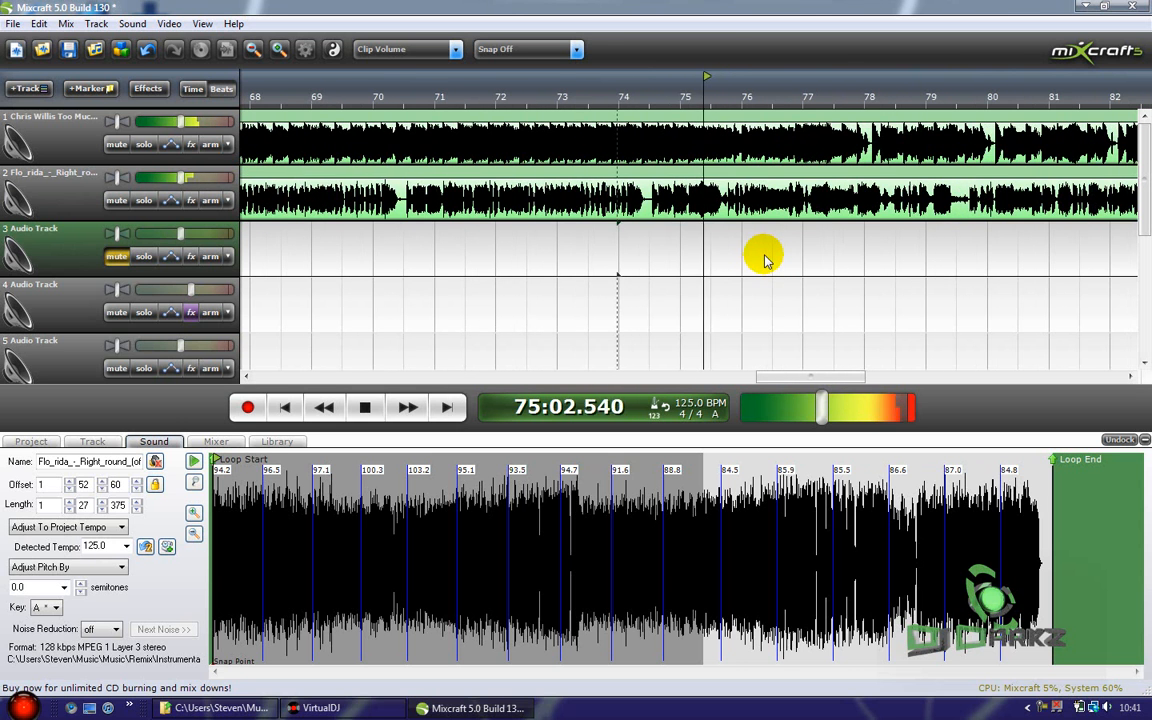
{"action": "scroll", "coordinate": [758, 257], "scroll_direction": "up", "scroll_amount": 2}
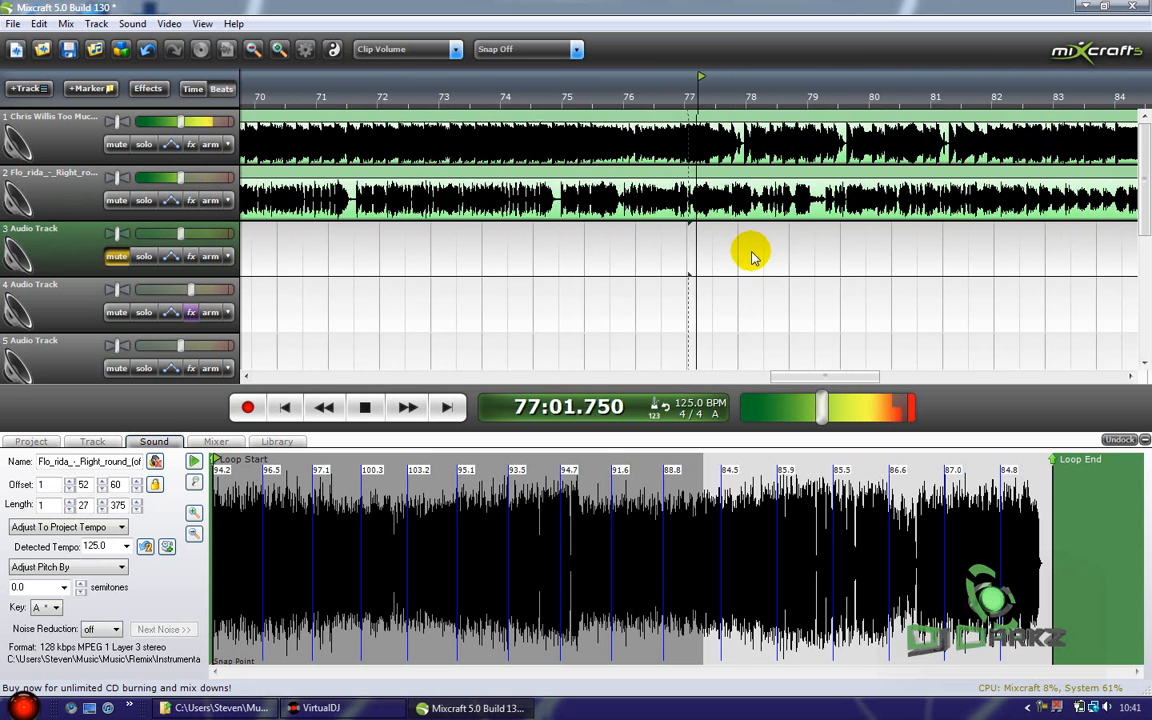
{"action": "scroll", "coordinate": [730, 252], "scroll_direction": "down", "scroll_amount": 4}
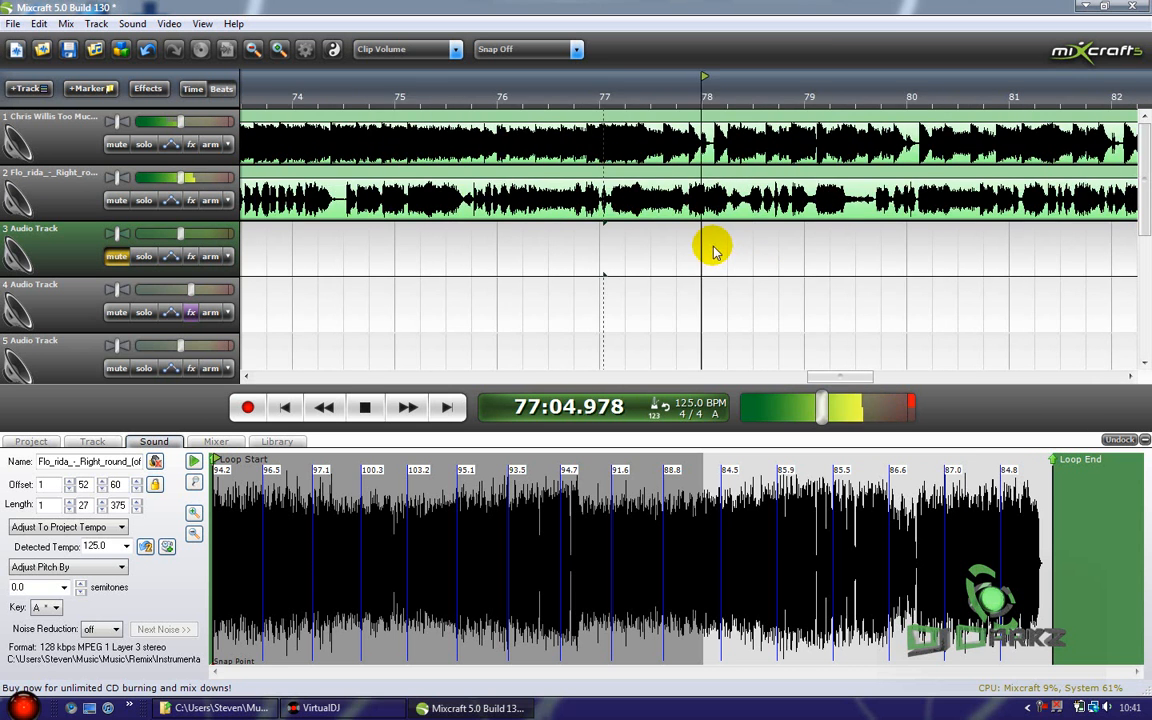
Step: Replay from just before bar 75, stop playback, and solo the acapella track
{"action": "double_click", "coordinate": [502, 251]}
{"action": "scroll", "coordinate": [512, 252], "scroll_direction": "up", "scroll_amount": 5}
{"action": "key", "text": "space"}
{"action": "scroll", "coordinate": [600, 240], "scroll_direction": "up", "scroll_amount": 1}
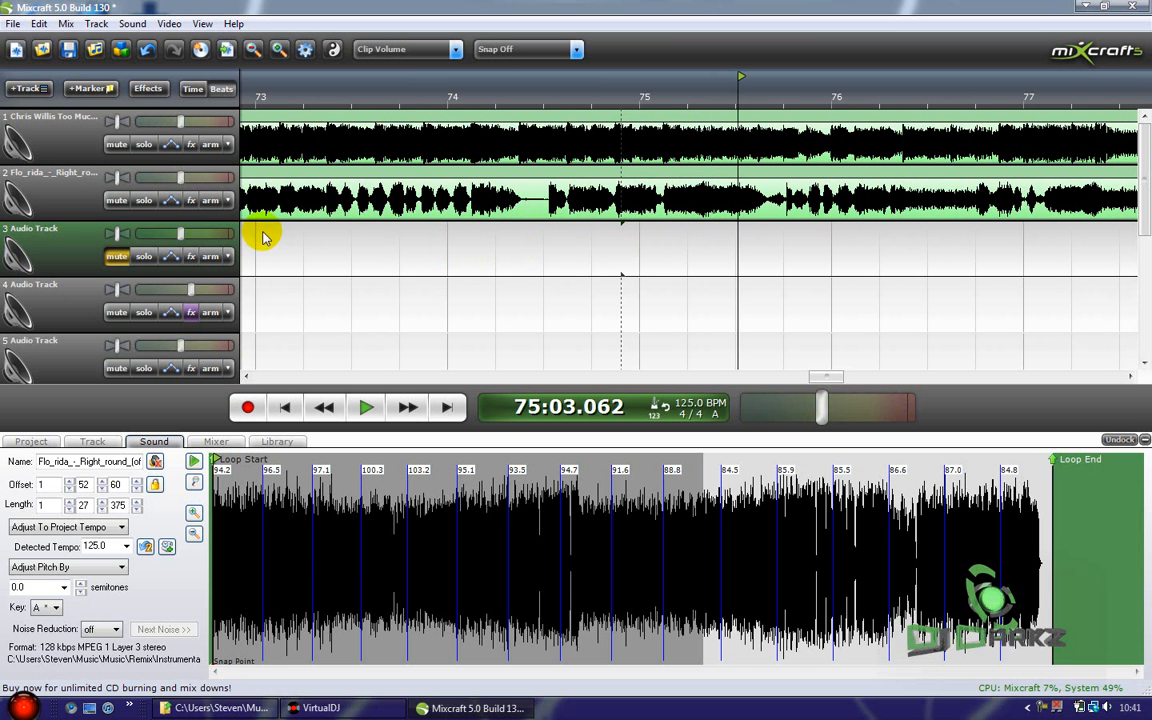
{"action": "left_click", "coordinate": [142, 201]}
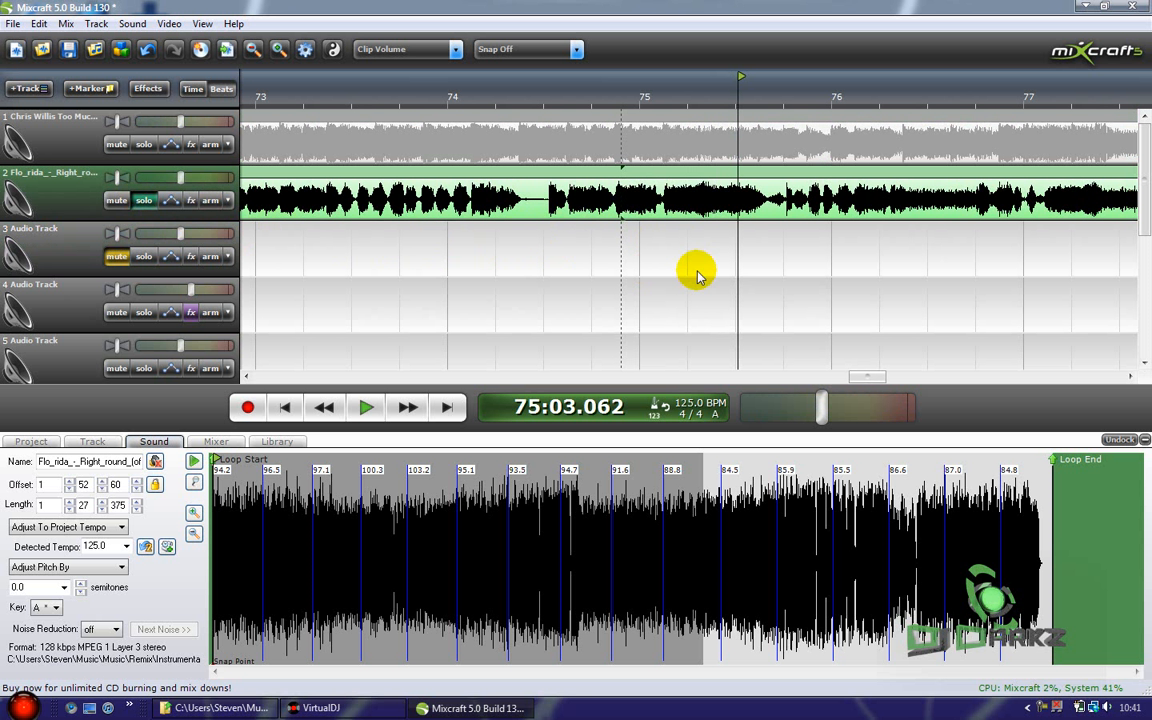
Step: Play the soloed acapella from the phrase start between bars 74 and 75, stopping before bar 76
{"action": "left_click", "coordinate": [548, 262]}
{"action": "key", "text": "space"}
{"action": "scroll", "coordinate": [689, 215], "scroll_direction": "up", "scroll_amount": 3}
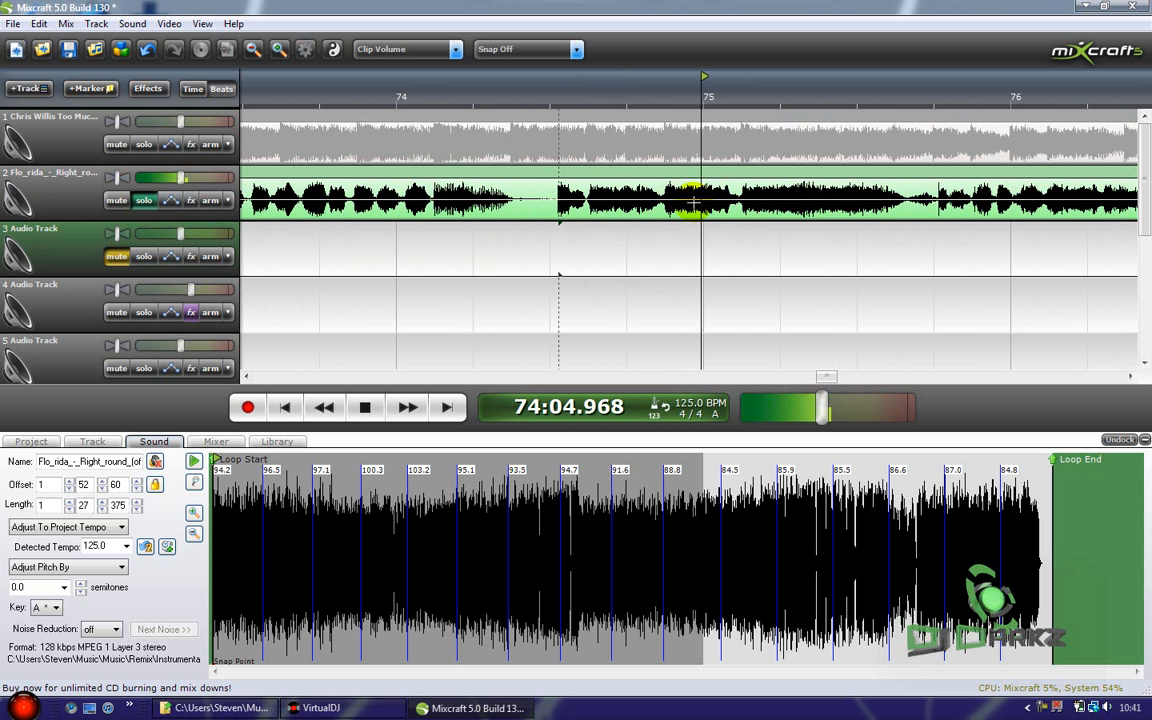
{"action": "left_click", "coordinate": [743, 193]}
{"action": "key", "text": "space"}
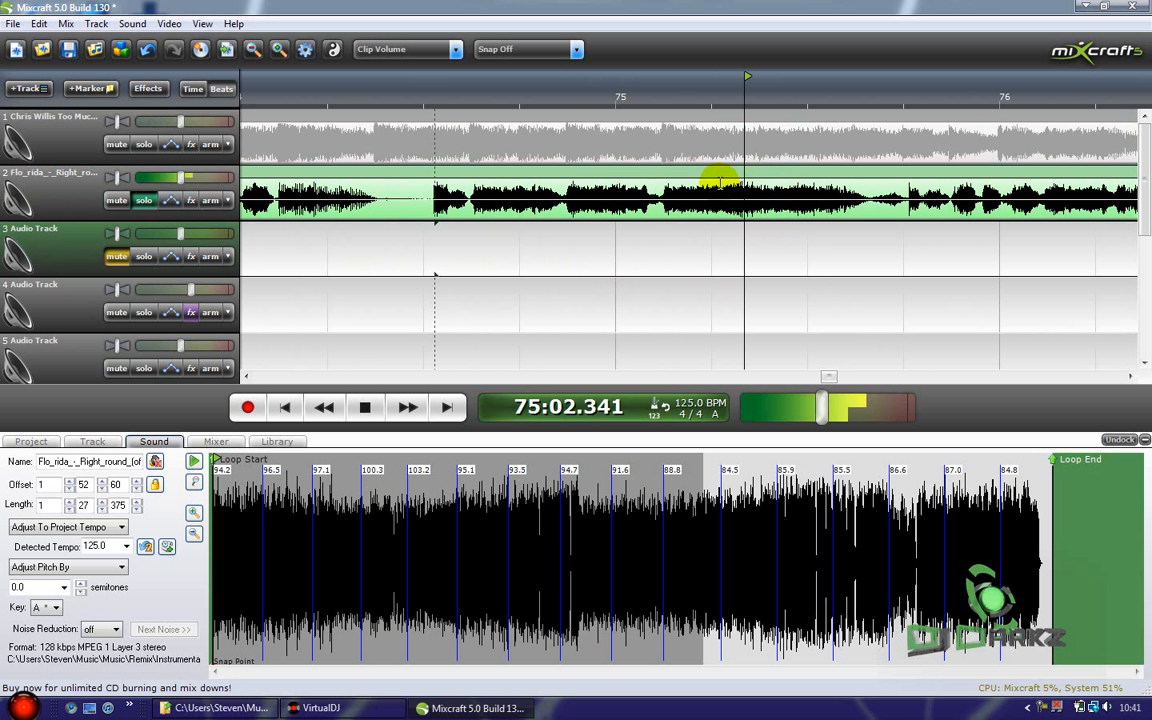
{"action": "key", "text": "space"}
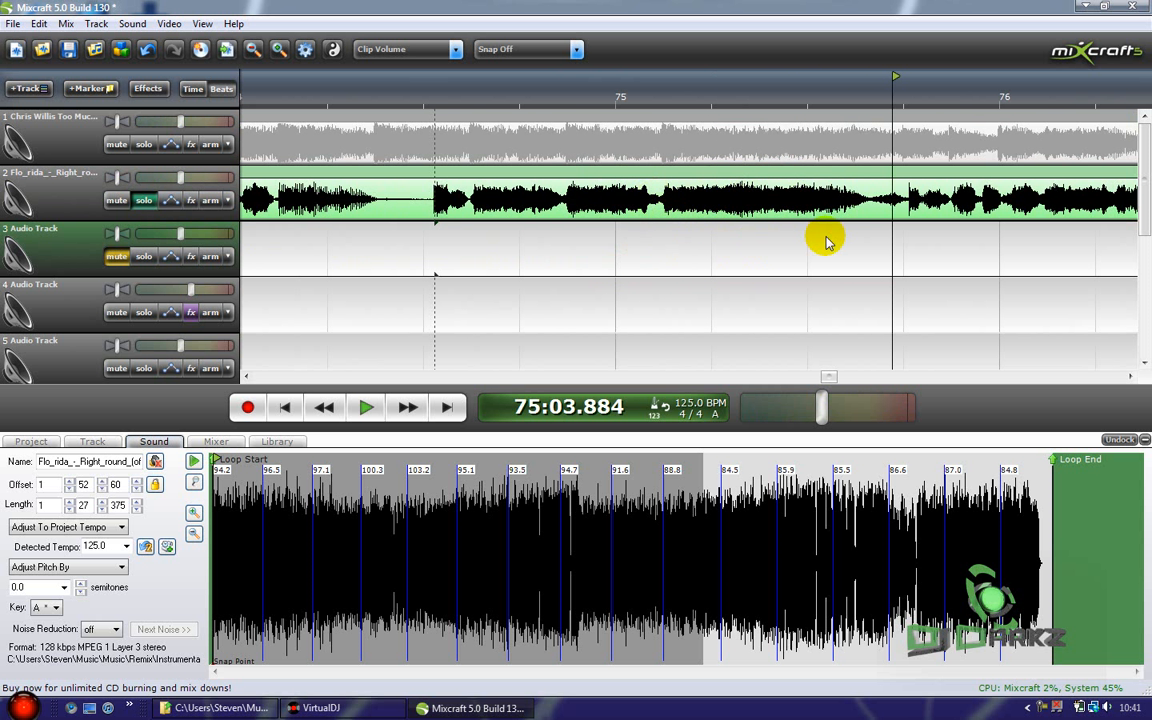
Step: Audition the soloed acapella just after bar 75 and split its clip shortly after beat 1, before the following vocal
{"action": "left_click", "coordinate": [638, 265]}
{"action": "key", "text": "space"}
{"action": "key", "text": "space"}
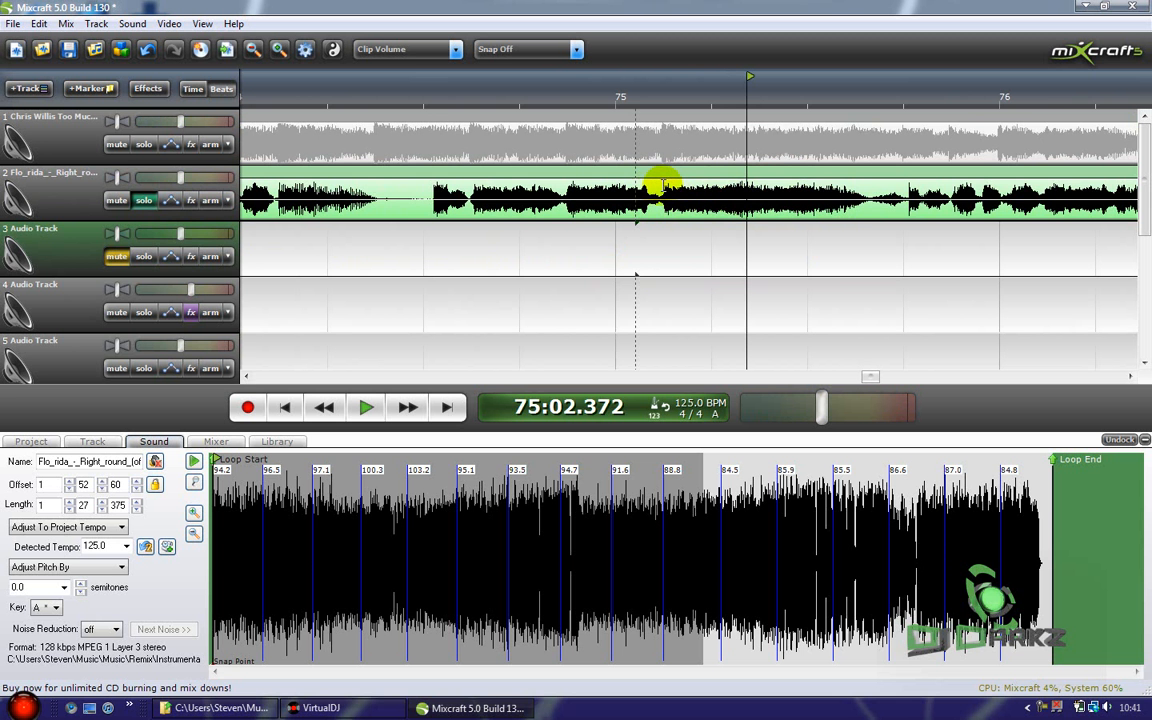
{"action": "left_click", "coordinate": [657, 186]}
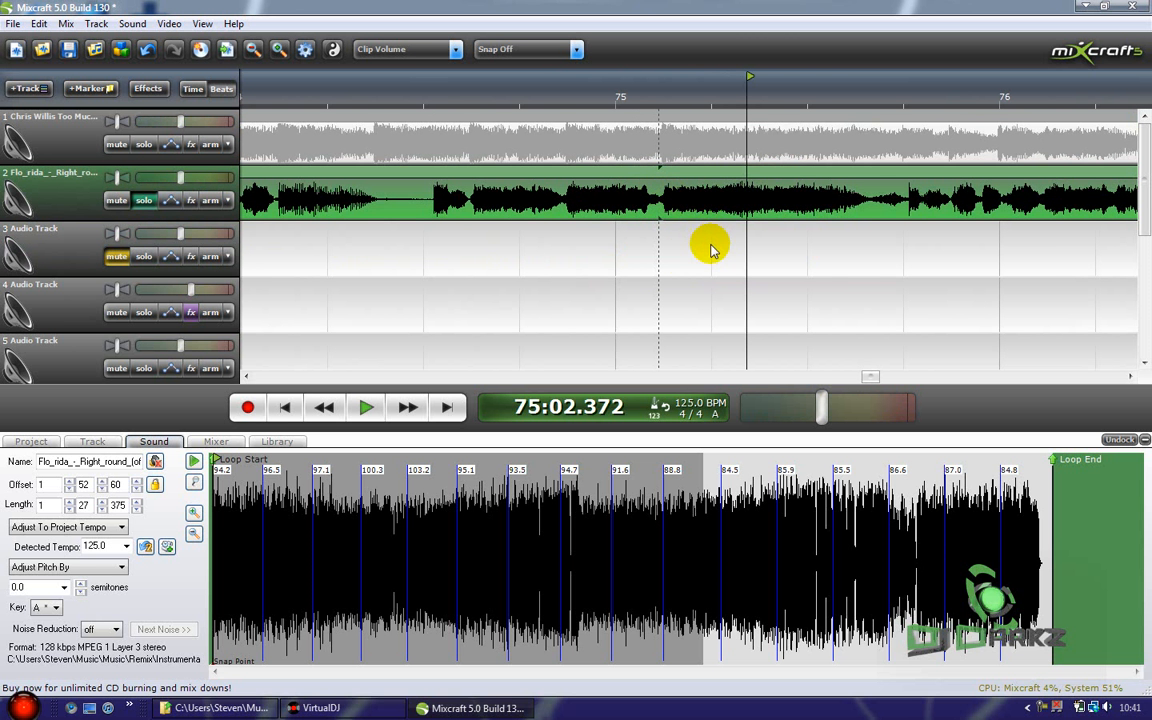
{"action": "key", "text": "ctrl+t"}
Step: Copy the short acapella echo clip located just after bar 41 on track 4
{"action": "scroll", "coordinate": [405, 258], "scroll_direction": "down", "scroll_amount": 8}
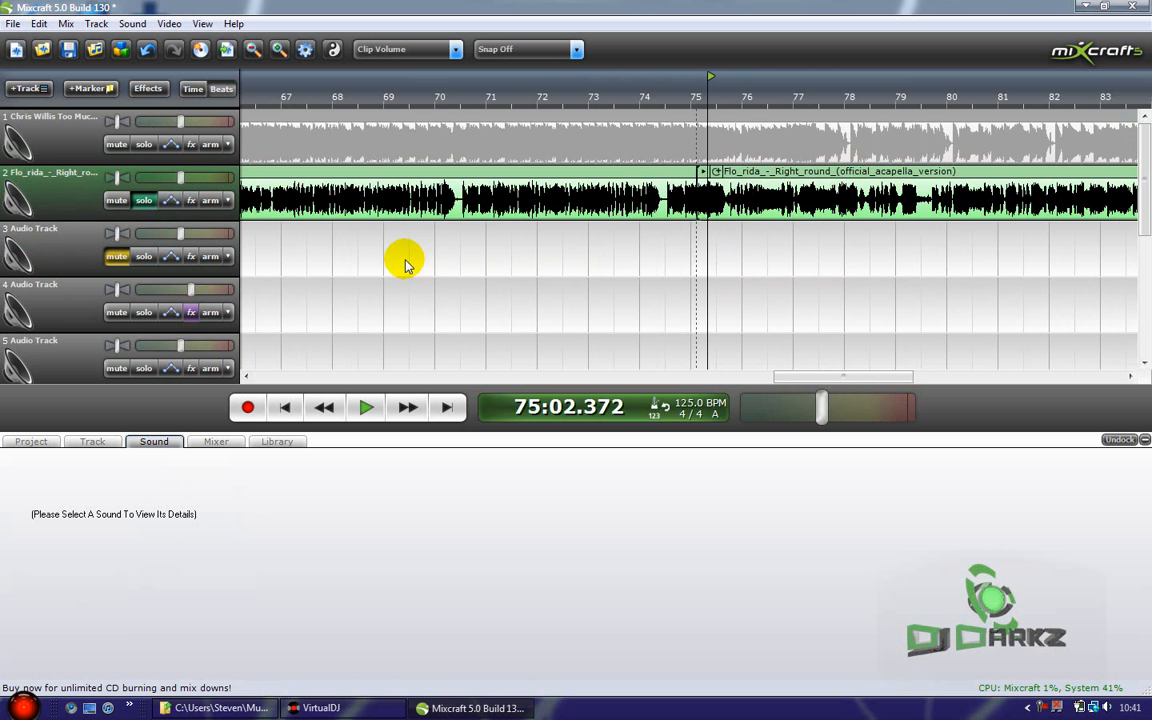
{"action": "left_click", "coordinate": [314, 293]}
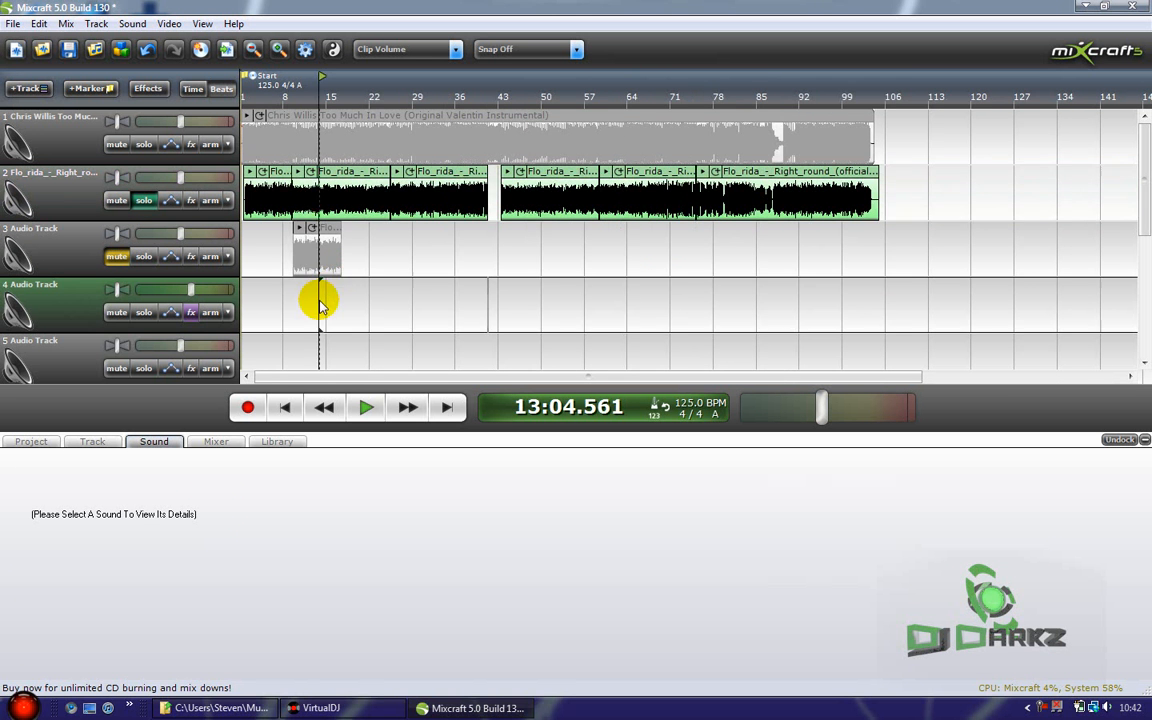
{"action": "scroll", "coordinate": [555, 290], "scroll_direction": "up", "scroll_amount": 3}
{"action": "left_click", "coordinate": [748, 303]}
{"action": "scroll", "coordinate": [748, 305], "scroll_direction": "up", "scroll_amount": 8}
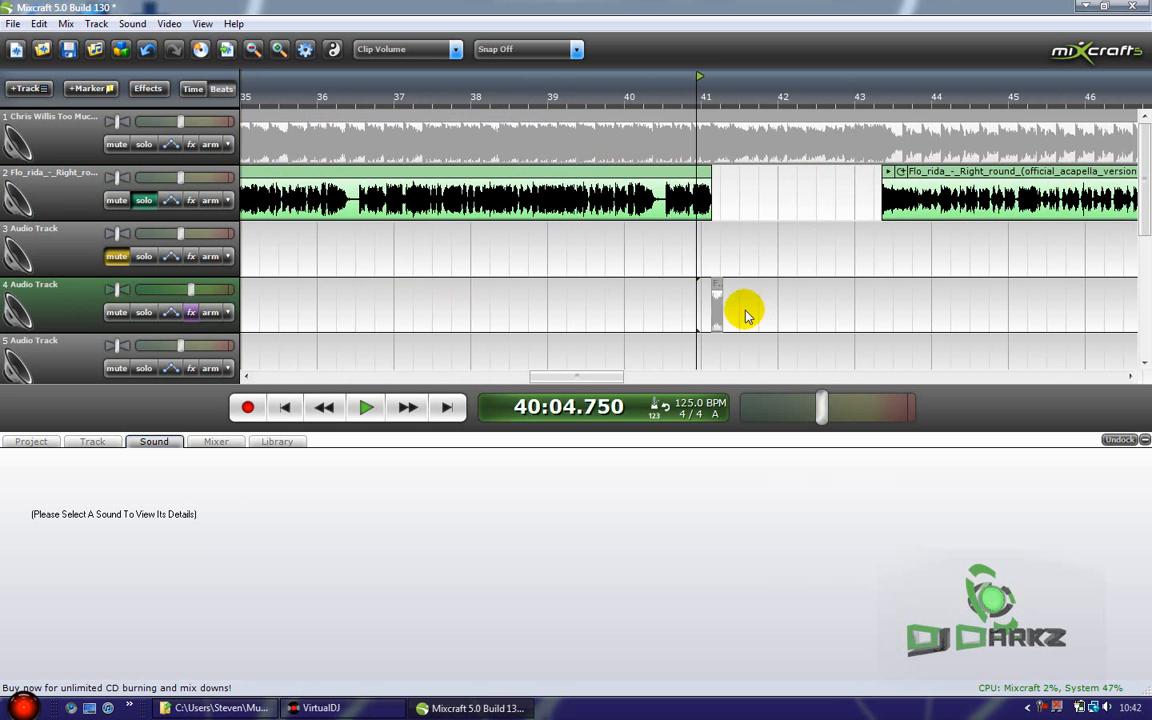
{"action": "left_click", "coordinate": [900, 287]}
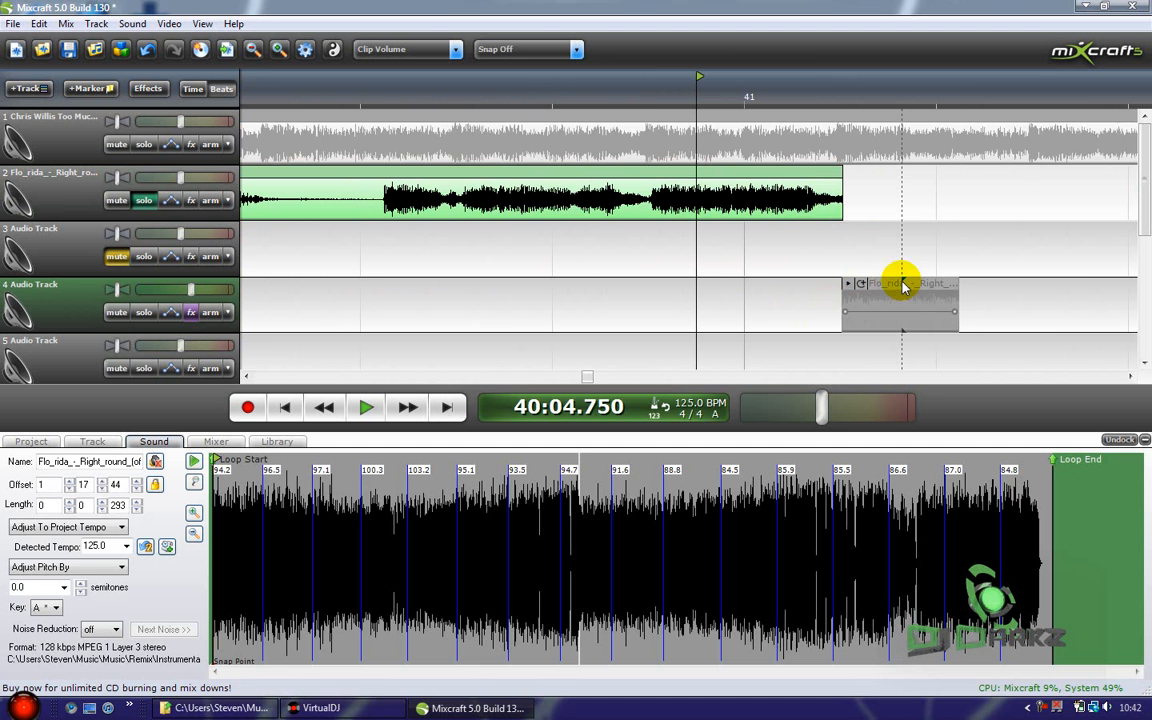
{"action": "scroll", "coordinate": [895, 283], "scroll_direction": "down", "scroll_amount": 6}
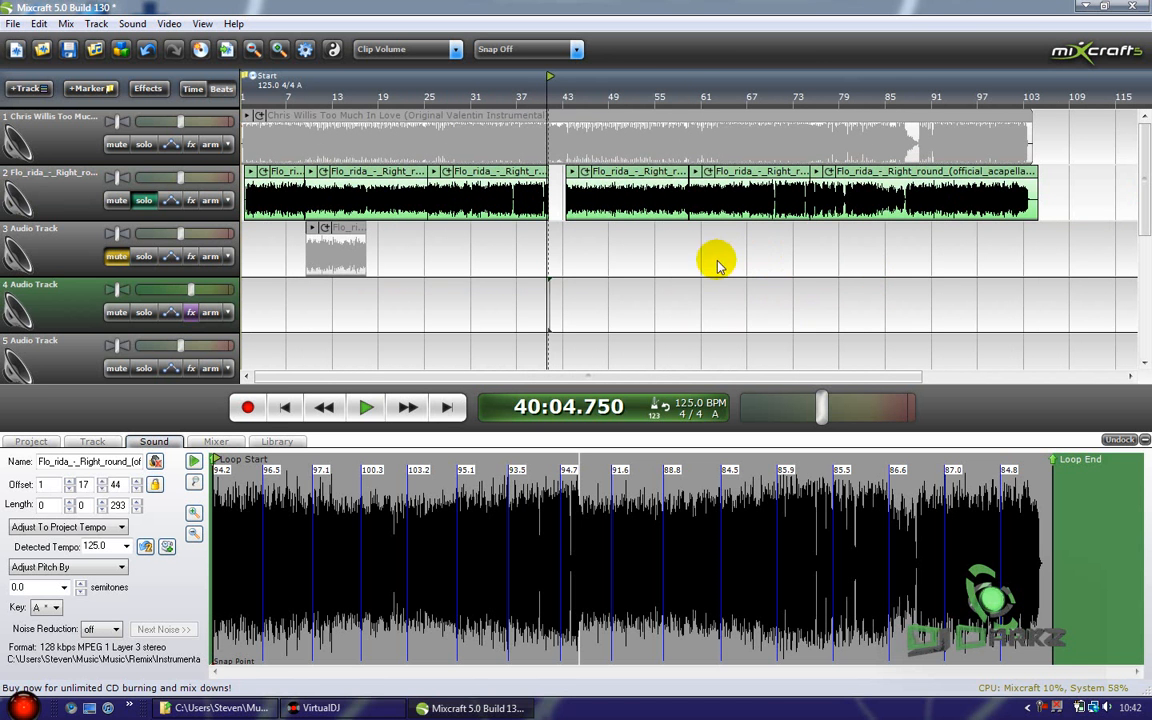
Step: Move the acapella section following the bar 75 split to start shortly before bar 78, at offset 2:27.510
{"action": "left_click", "coordinate": [716, 265]}
{"action": "scroll", "coordinate": [790, 275], "scroll_direction": "up", "scroll_amount": 5}
{"action": "scroll", "coordinate": [922, 292], "scroll_direction": "down", "scroll_amount": 2}
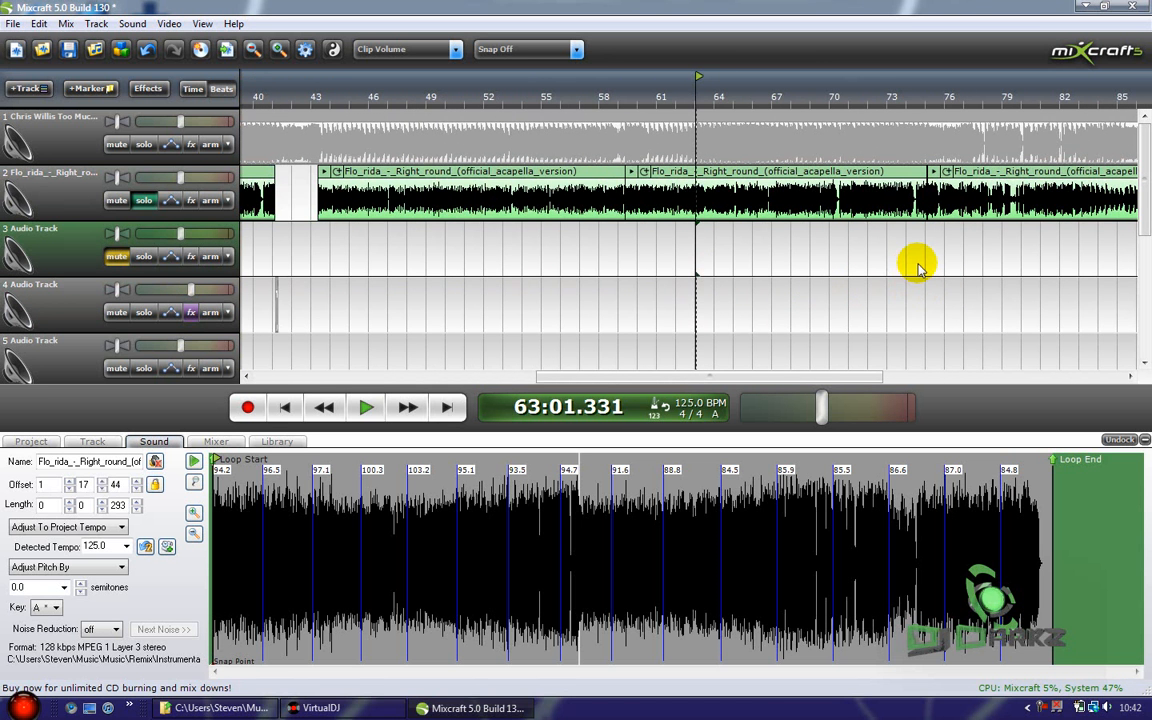
{"action": "left_click", "coordinate": [918, 267]}
{"action": "scroll", "coordinate": [805, 205], "scroll_direction": "up", "scroll_amount": 8}
{"action": "left_click_drag", "start_coordinate": [878, 177], "coordinate": [1147, 180]}
{"action": "scroll", "coordinate": [1058, 178], "scroll_direction": "down", "scroll_amount": 2}
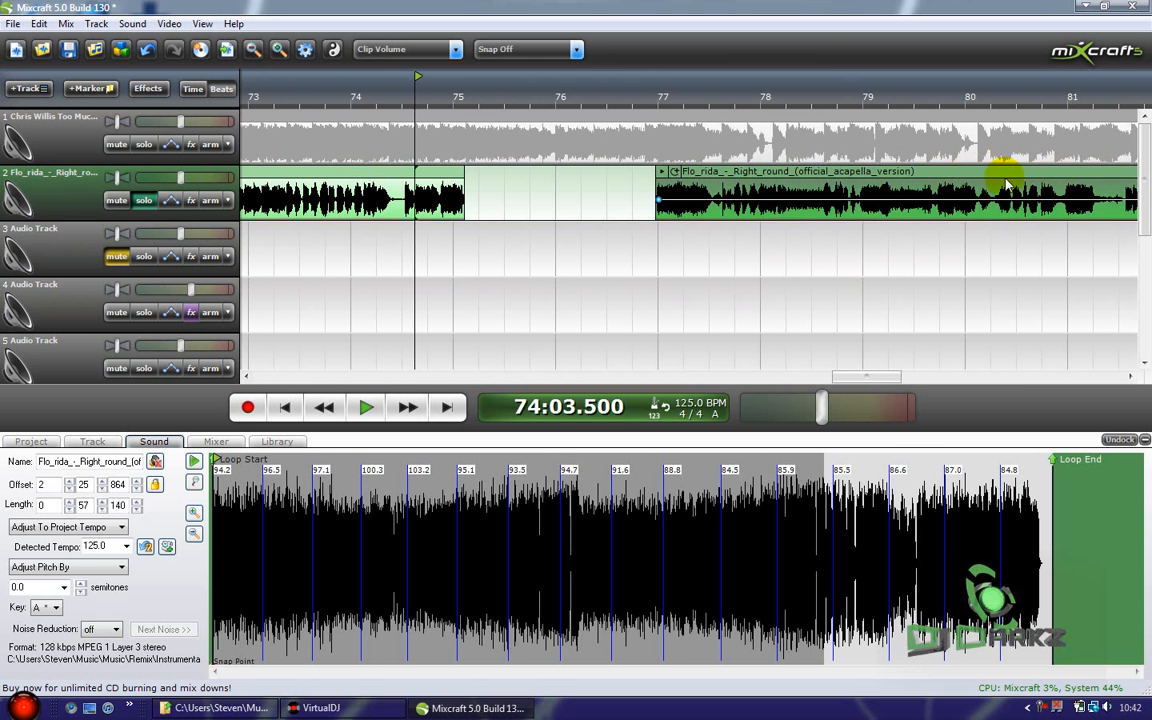
{"action": "left_click_drag", "start_coordinate": [1007, 183], "coordinate": [1094, 182]}
Step: Solo track 4, paste the short echo clip just after bar 75, and align its start with the end of the acapella clip
{"action": "left_click", "coordinate": [462, 302]}
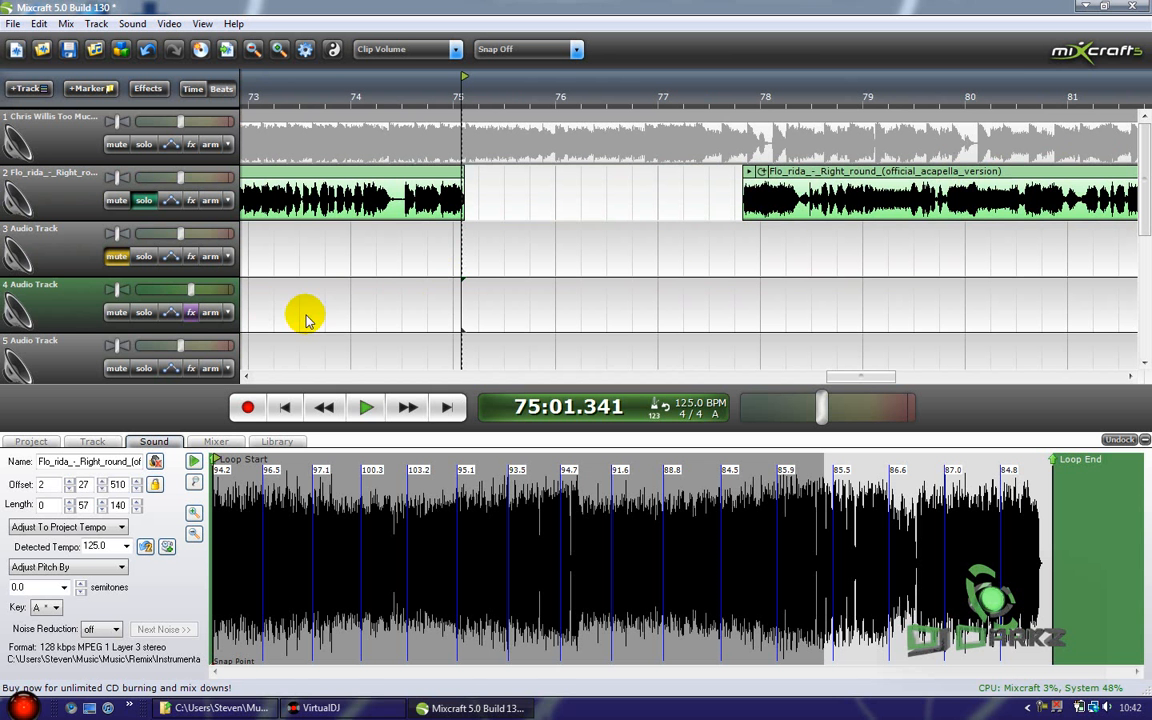
{"action": "left_click", "coordinate": [143, 318]}
{"action": "scroll", "coordinate": [648, 312], "scroll_direction": "up", "scroll_amount": 2}
{"action": "scroll", "coordinate": [929, 323], "scroll_direction": "down", "scroll_amount": 2}
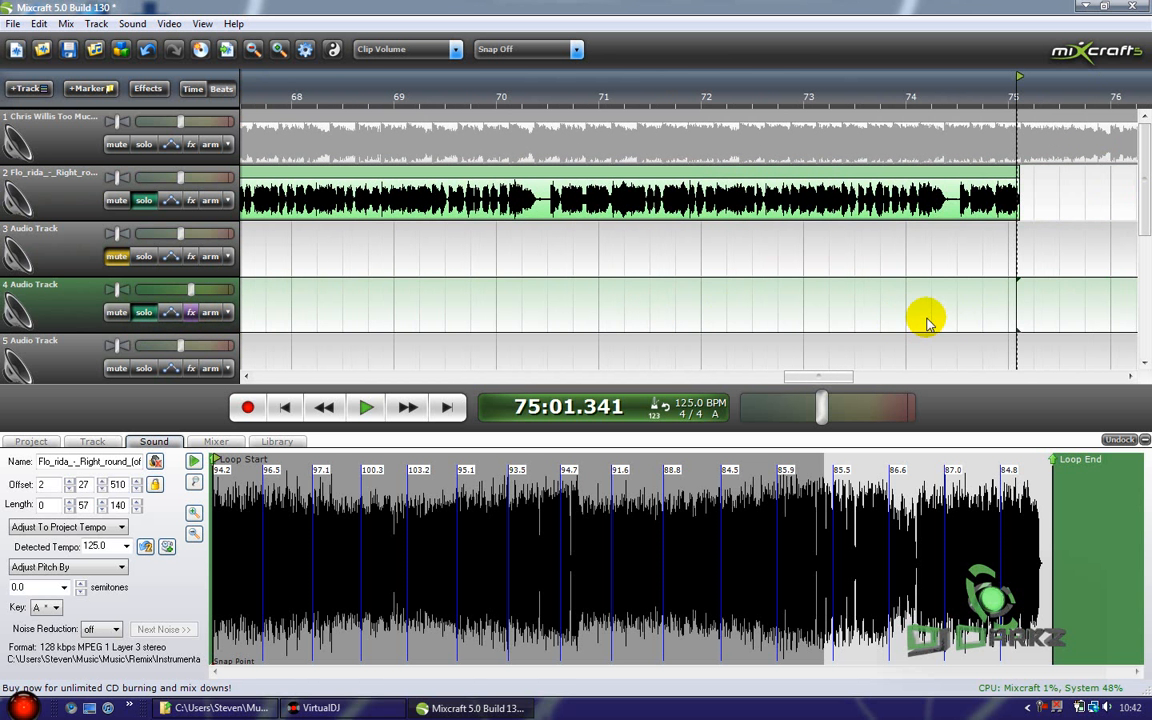
{"action": "scroll", "coordinate": [748, 311], "scroll_direction": "up", "scroll_amount": 3}
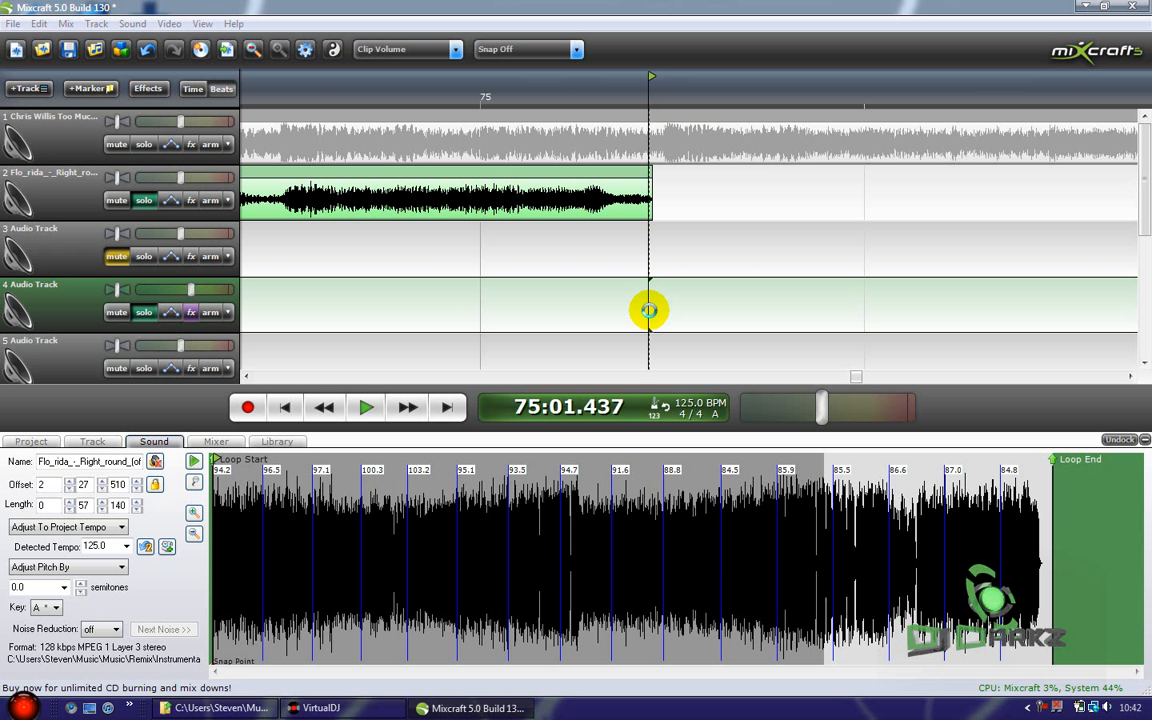
{"action": "double_click", "coordinate": [648, 311]}
{"action": "left_click", "coordinate": [735, 480]}
{"action": "key", "text": "ctrl+v"}
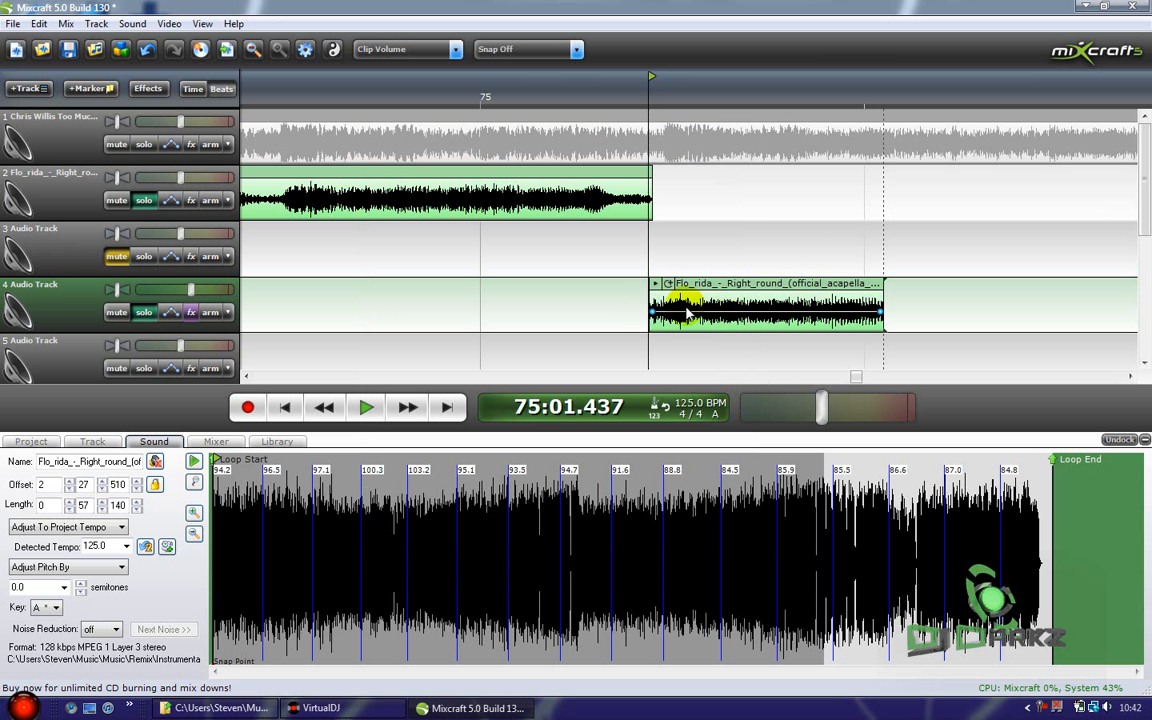
{"action": "left_click_drag", "start_coordinate": [692, 289], "coordinate": [699, 293]}
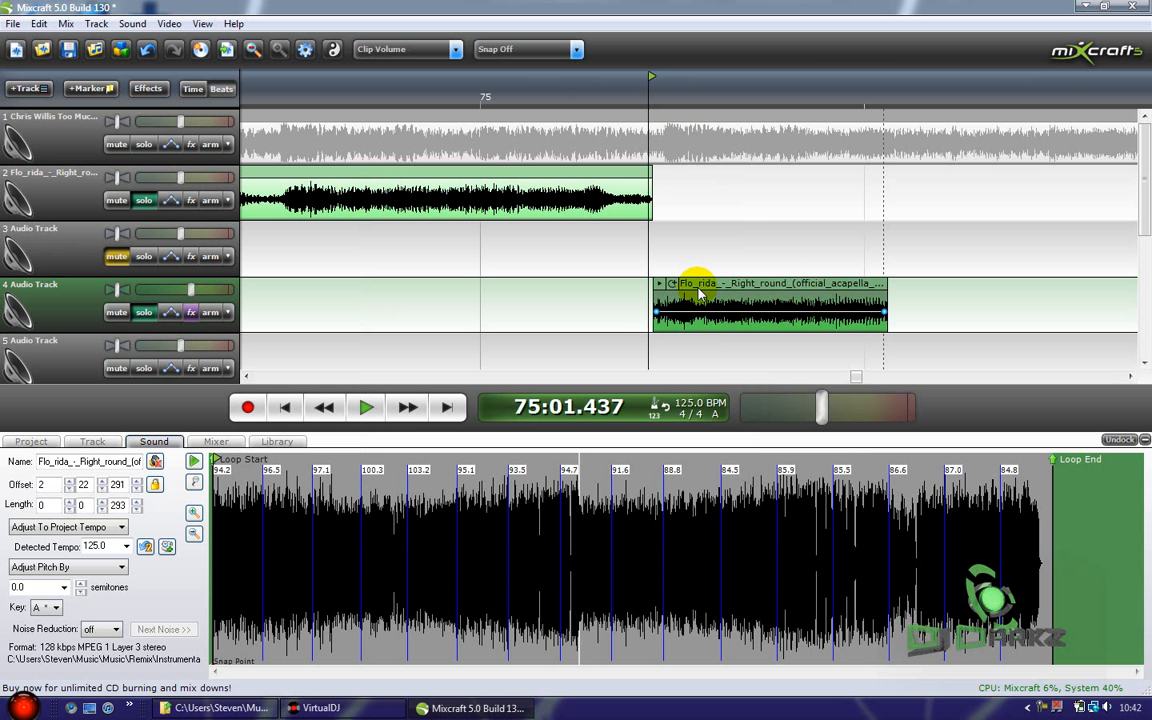
Step: Play the soloed acapella and echo clip past the bar 75 cut, and turn off solo on tracks 2 and 4
{"action": "left_click", "coordinate": [278, 288]}
{"action": "key", "text": "space"}
{"action": "scroll", "coordinate": [350, 300], "scroll_direction": "down", "scroll_amount": 5}
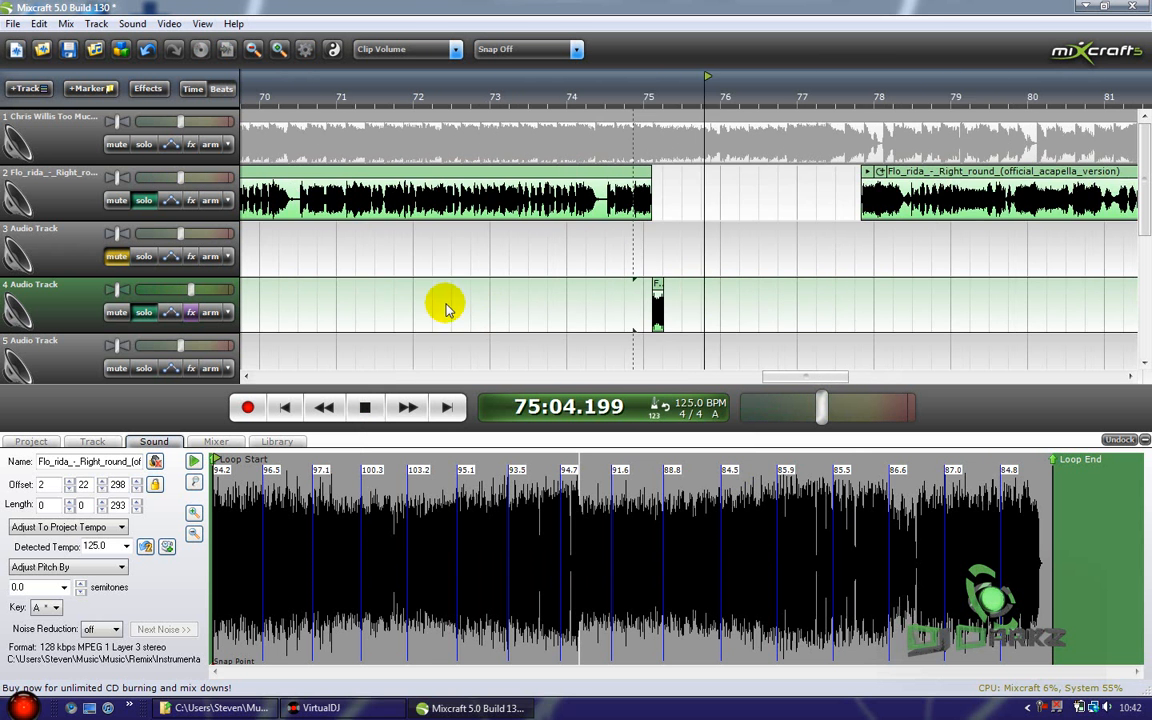
{"action": "key", "text": "space"}
{"action": "left_click", "coordinate": [145, 201]}
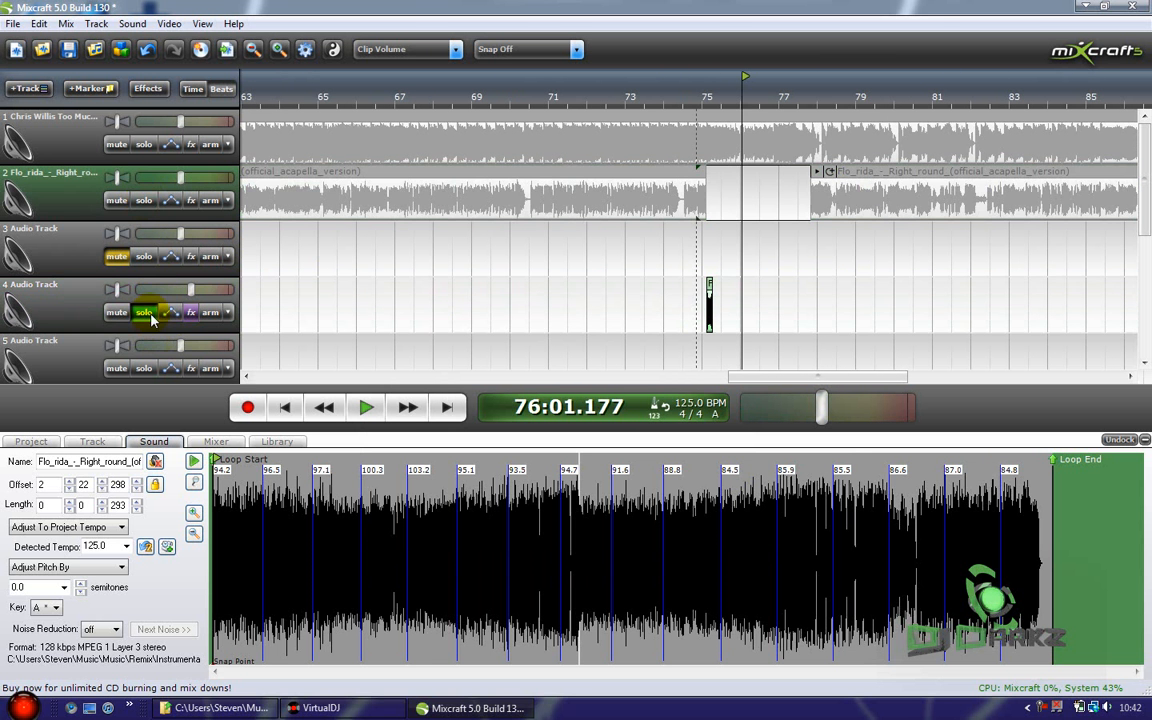
{"action": "left_click", "coordinate": [144, 312]}
Step: Play the full mix from just before bar 73 and move the last acapella clip earlier, to offset 2:26.550
{"action": "left_click", "coordinate": [615, 263]}
{"action": "key", "text": "space"}
{"action": "scroll", "coordinate": [860, 285], "scroll_direction": "up", "scroll_amount": 4}
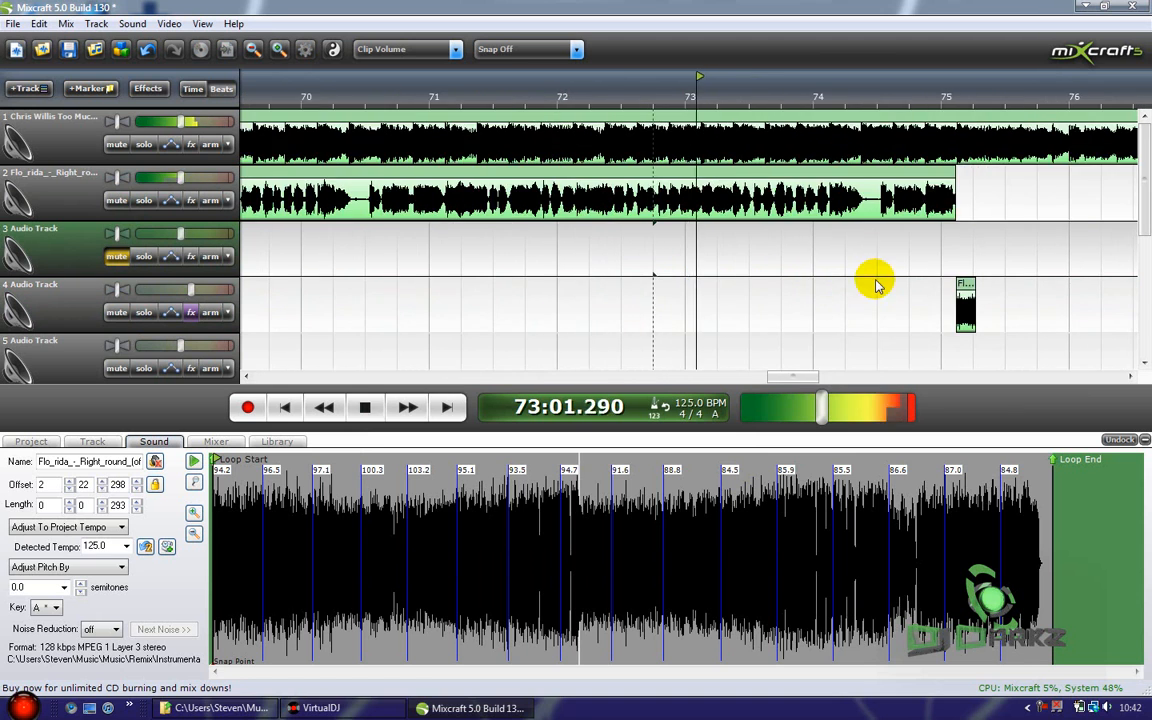
{"action": "scroll", "coordinate": [870, 272], "scroll_direction": "down", "scroll_amount": 4}
{"action": "scroll", "coordinate": [884, 240], "scroll_direction": "up", "scroll_amount": 1}
{"action": "scroll", "coordinate": [898, 205], "scroll_direction": "down", "scroll_amount": 3}
{"action": "scroll", "coordinate": [915, 174], "scroll_direction": "up", "scroll_amount": 4}
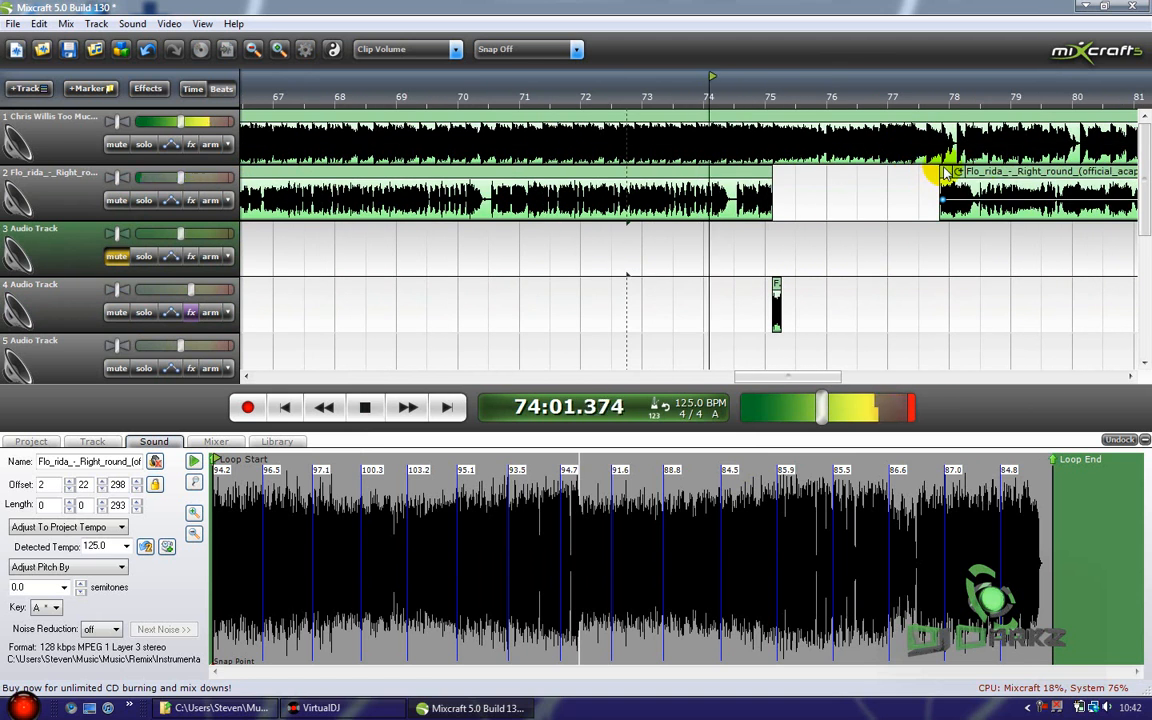
{"action": "mouse_move", "coordinate": [1002, 177]}
{"action": "left_mouse_down"}
{"action": "mouse_move", "coordinate": [893, 178]}
{"action": "mouse_move", "coordinate": [983, 181]}
{"action": "left_mouse_up"}
{"action": "scroll", "coordinate": [979, 181], "scroll_direction": "up", "scroll_amount": 2}
{"action": "key", "text": "space"}
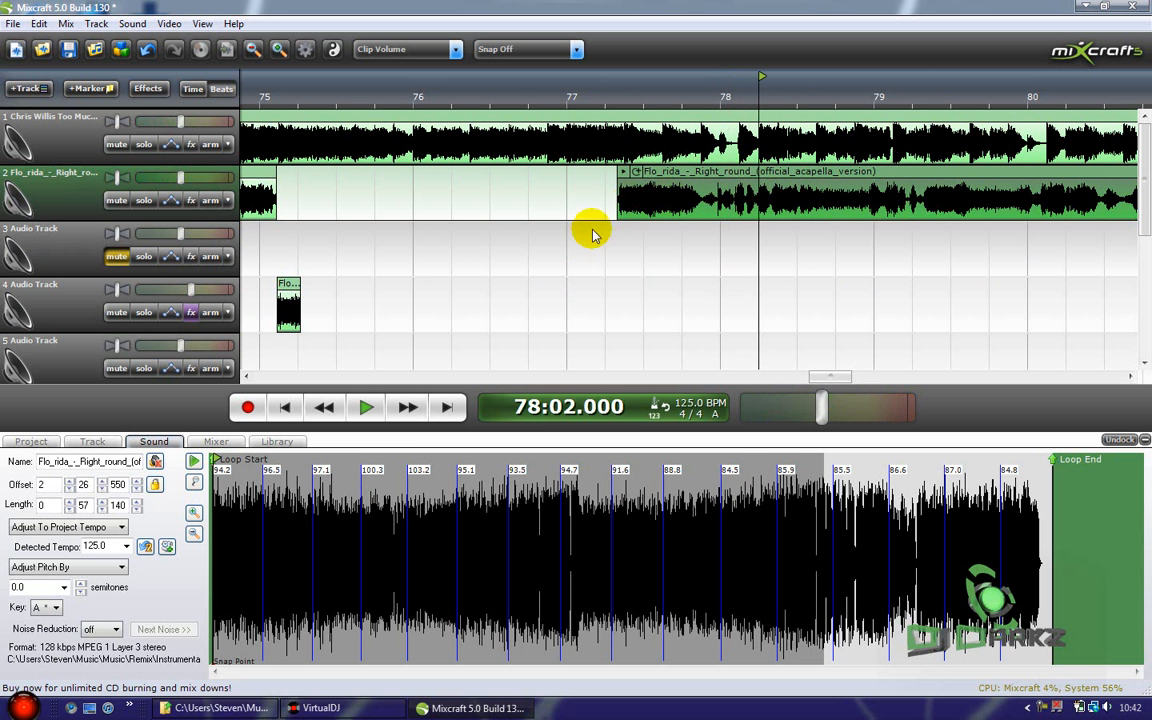
Step: Trim the start of the last acapella clip to a length of 56.640 s, position it at offset 2:26.620, and replay its entry
{"action": "left_click_drag", "start_coordinate": [619, 186], "coordinate": [690, 180]}
{"action": "key", "text": "space"}
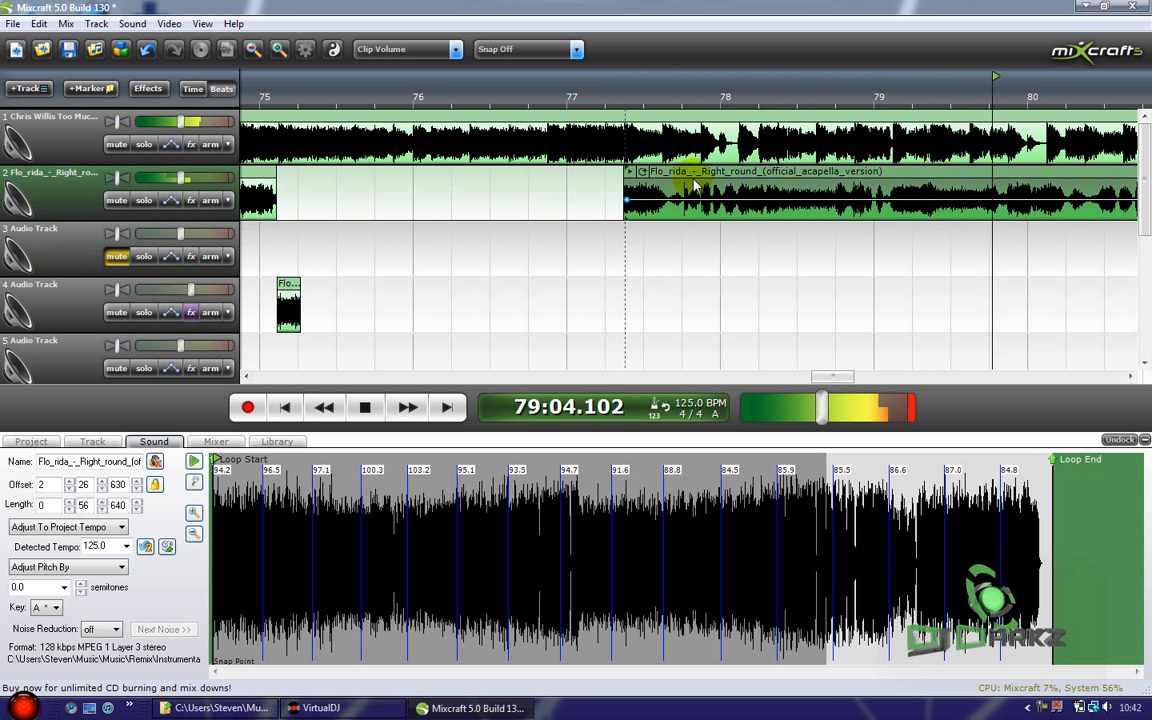
{"action": "left_click", "coordinate": [496, 265]}
{"action": "scroll", "coordinate": [622, 188], "scroll_direction": "up", "scroll_amount": 1}
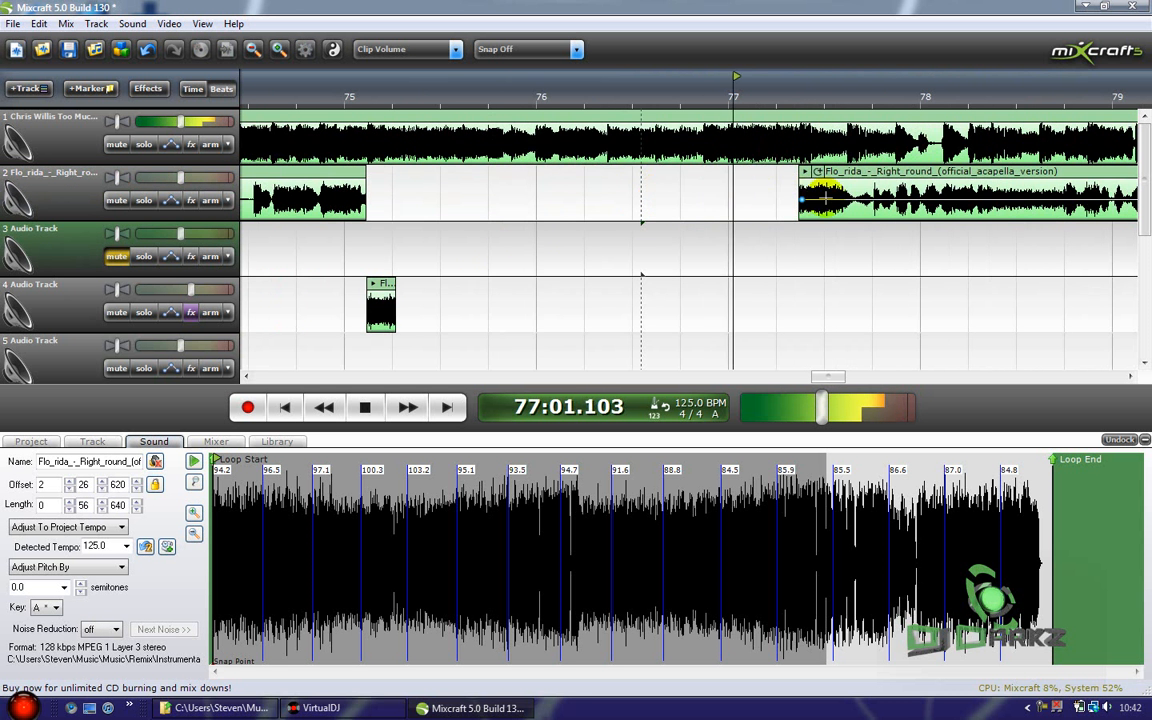
{"action": "scroll", "coordinate": [822, 196], "scroll_direction": "down", "scroll_amount": 1}
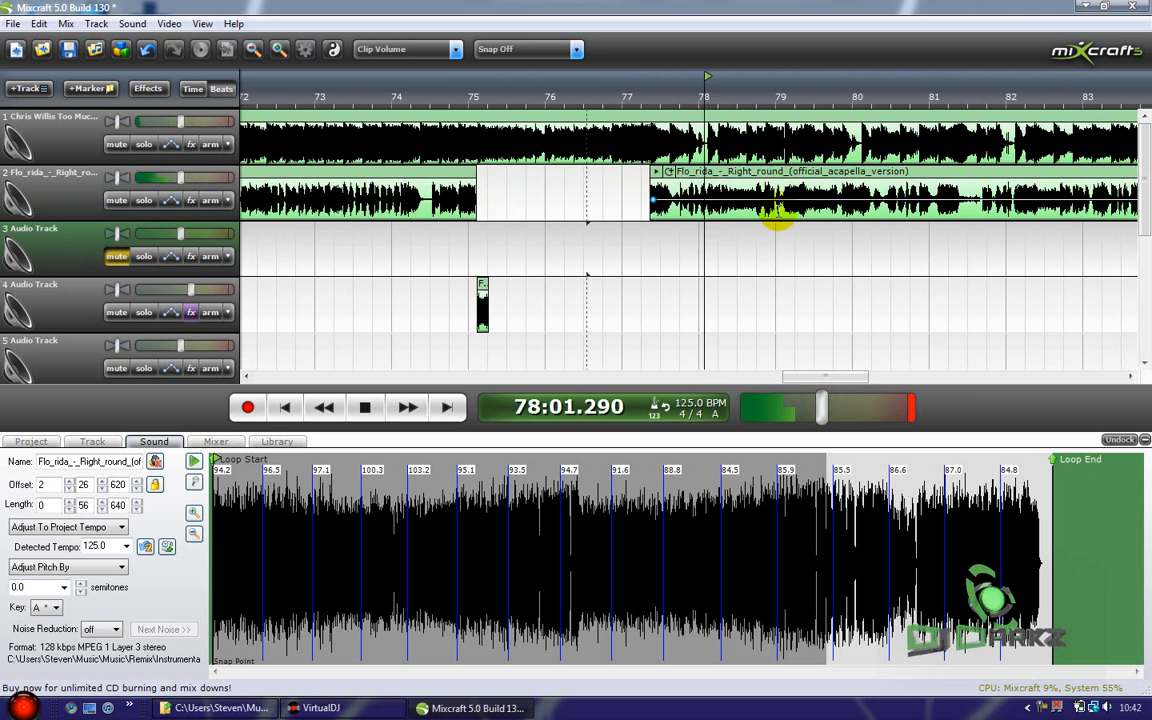
{"action": "scroll", "coordinate": [775, 218], "scroll_direction": "down", "scroll_amount": 1}
{"action": "key", "text": "space"}
Step: Play the mix from bar 74 beat 3 through the pasted echo clip, stop, and place the playhead just after bar 77
{"action": "left_click", "coordinate": [588, 251]}
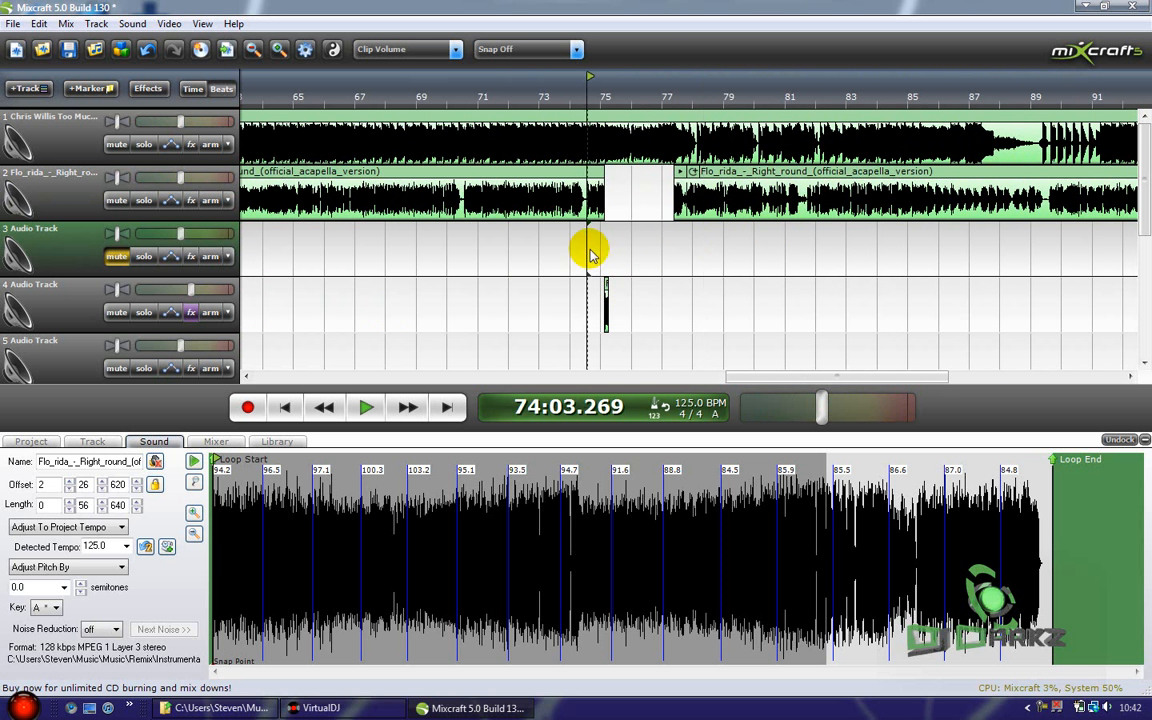
{"action": "scroll", "coordinate": [761, 285], "scroll_direction": "up", "scroll_amount": 3}
{"action": "key", "text": "space"}
{"action": "scroll", "coordinate": [836, 296], "scroll_direction": "down", "scroll_amount": 2}
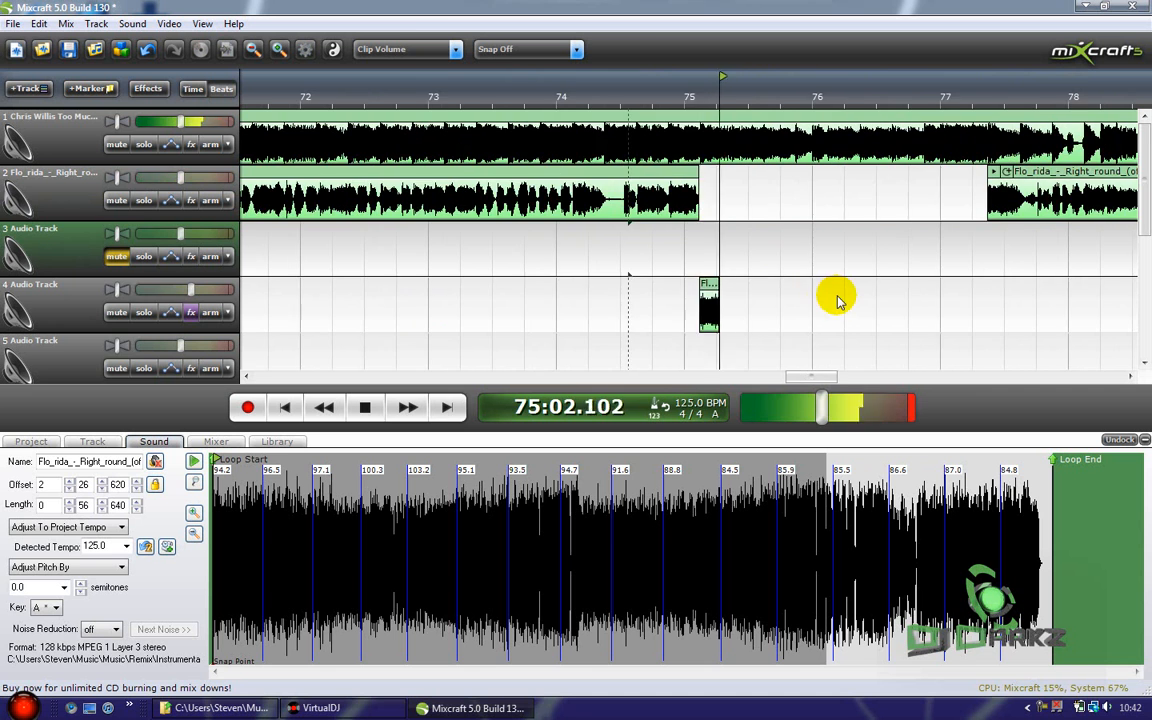
{"action": "key", "text": "space"}
{"action": "scroll", "coordinate": [760, 272], "scroll_direction": "down", "scroll_amount": 1}
{"action": "left_click", "coordinate": [698, 280]}
{"action": "scroll", "coordinate": [690, 282], "scroll_direction": "down", "scroll_amount": 1}
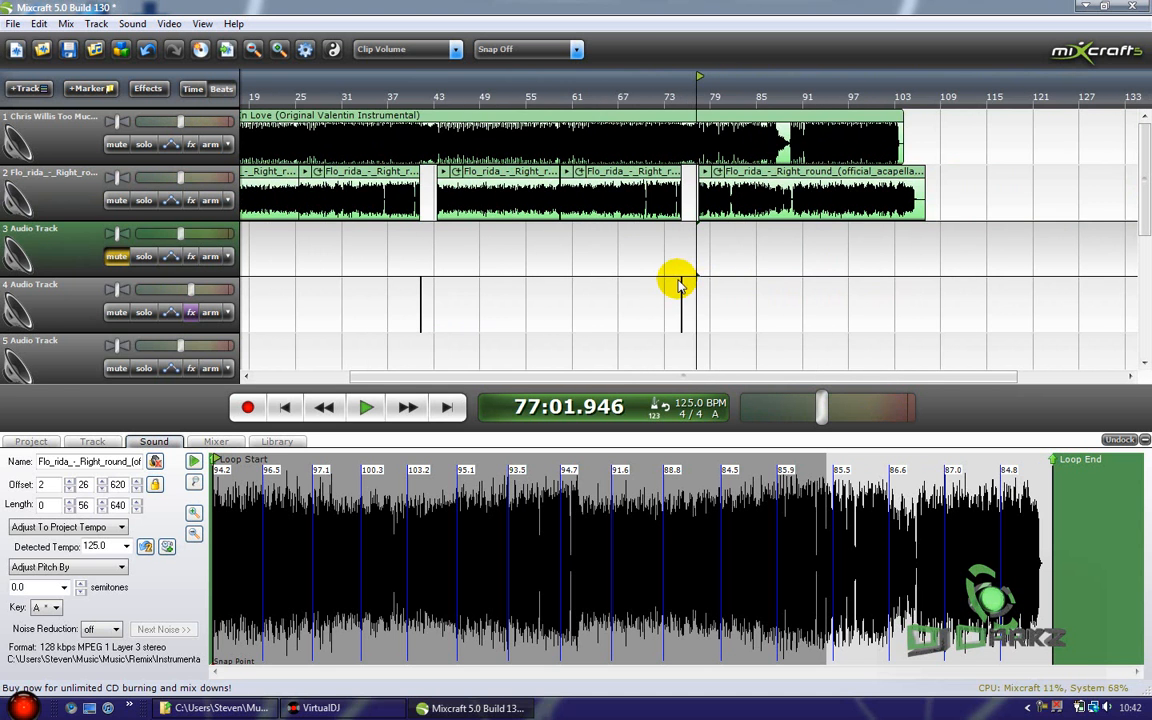
Step: Review the overall clip arrangement, examining the two acapella gaps and the echo clips on track 4
{"action": "scroll", "coordinate": [680, 270], "scroll_direction": "up", "scroll_amount": 2}
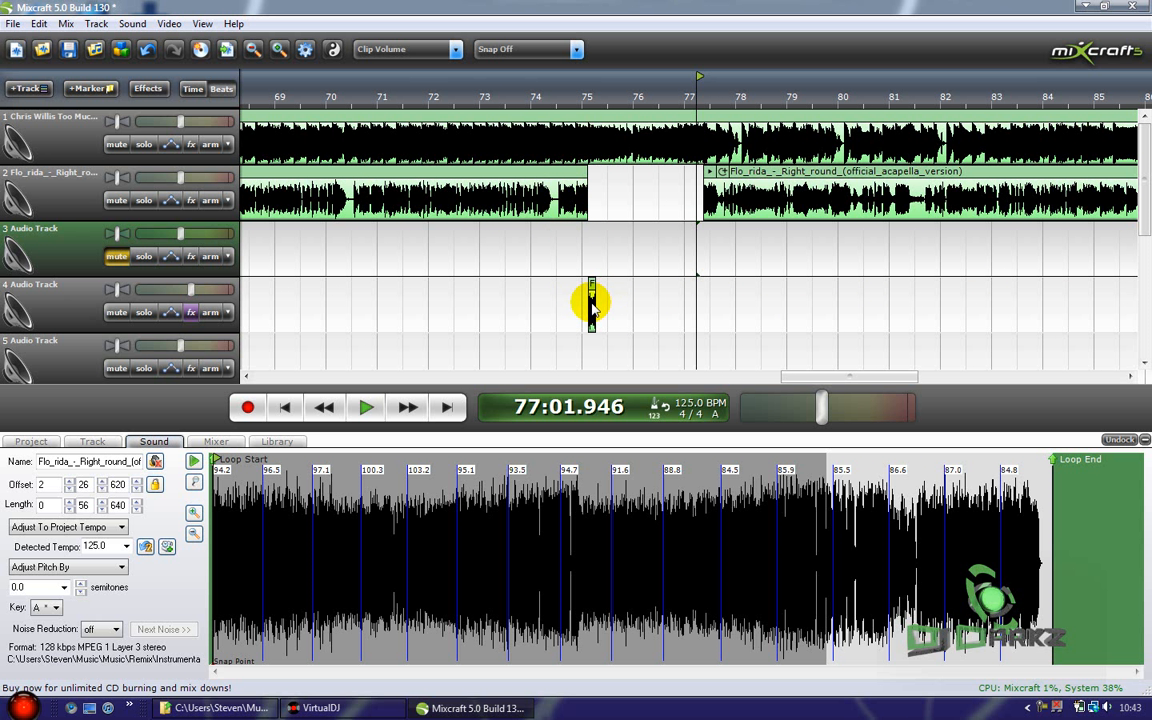
{"action": "scroll", "coordinate": [580, 238], "scroll_direction": "down", "scroll_amount": 3}
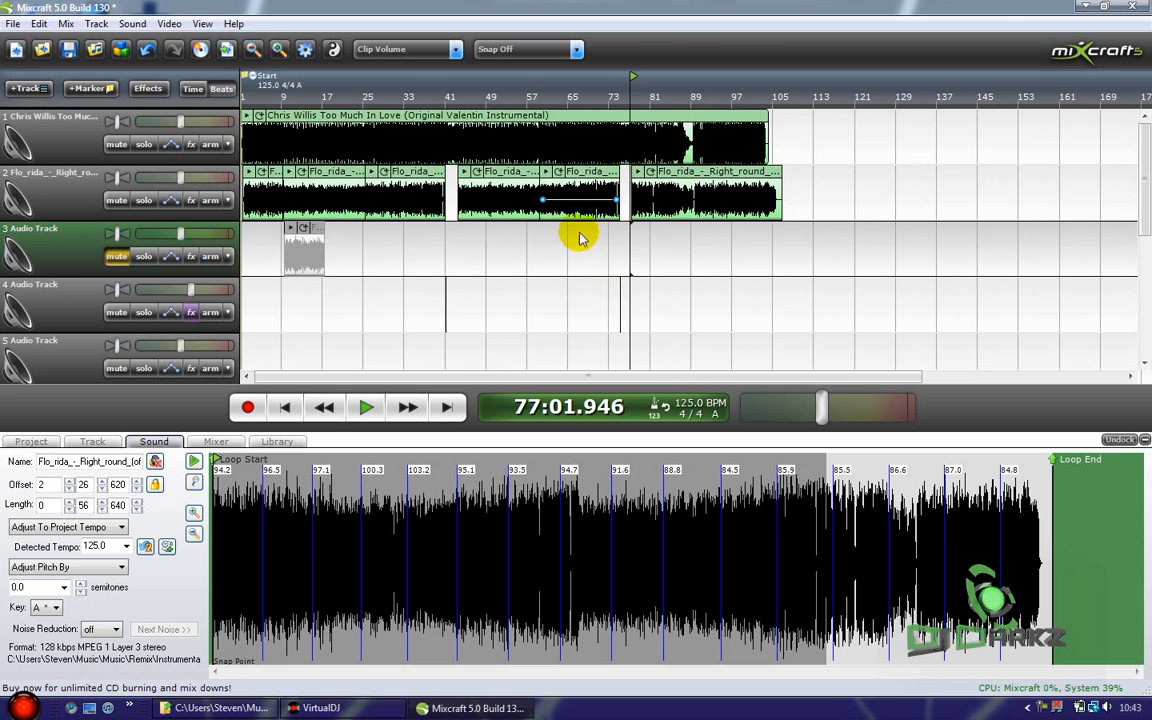
{"action": "scroll", "coordinate": [616, 258], "scroll_direction": "up", "scroll_amount": 1}
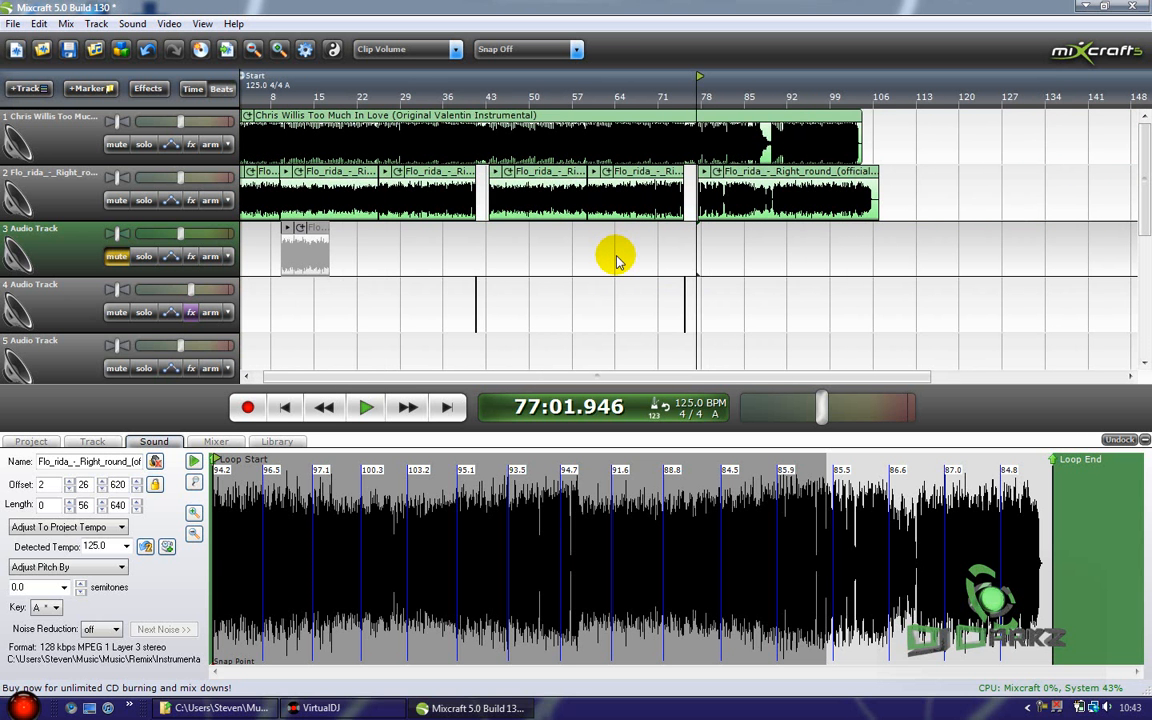
{"action": "scroll", "coordinate": [365, 230], "scroll_direction": "down", "scroll_amount": 1}
{"action": "scroll", "coordinate": [477, 253], "scroll_direction": "up", "scroll_amount": 2}
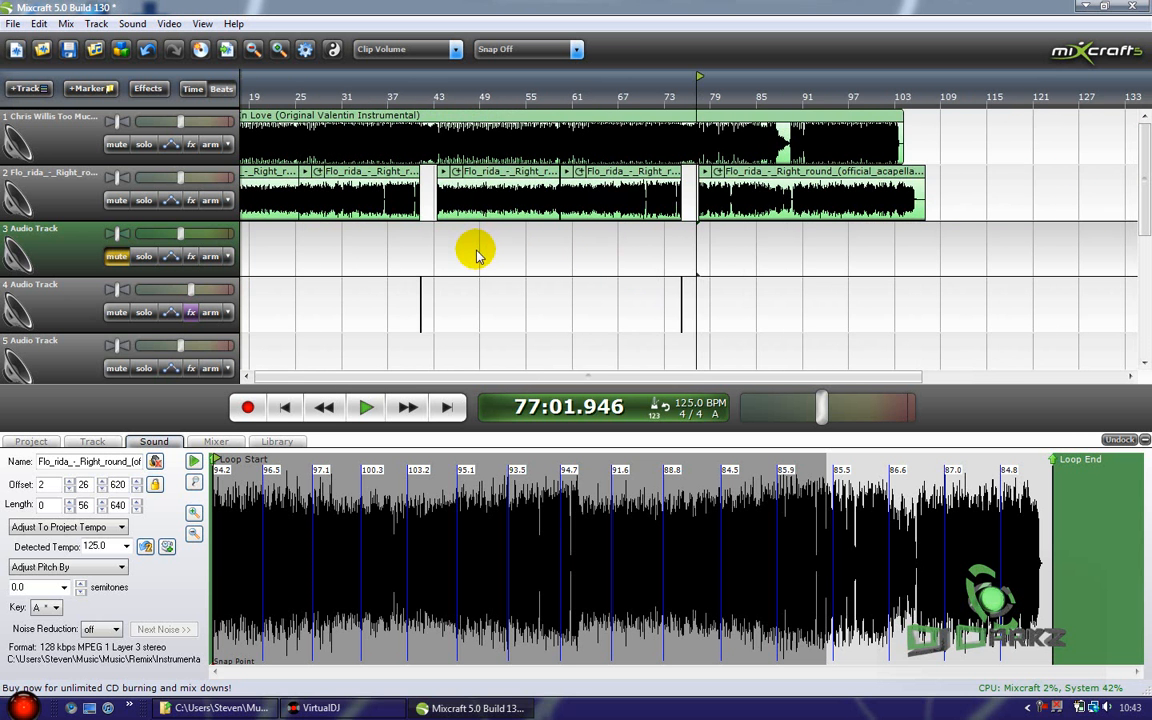
{"action": "scroll", "coordinate": [476, 253], "scroll_direction": "down", "scroll_amount": 2}
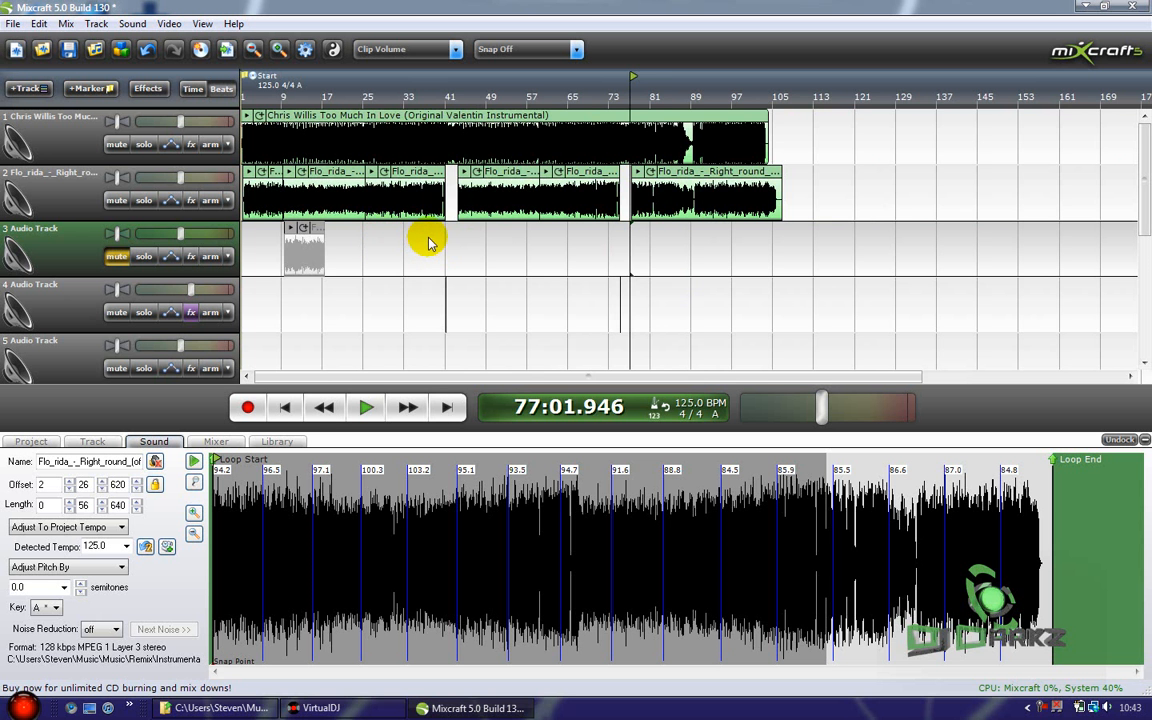
{"action": "scroll", "coordinate": [428, 240], "scroll_direction": "up", "scroll_amount": 2}
{"action": "scroll", "coordinate": [428, 240], "scroll_direction": "down", "scroll_amount": 1}
{"action": "scroll", "coordinate": [358, 368], "scroll_direction": "up", "scroll_amount": 2}
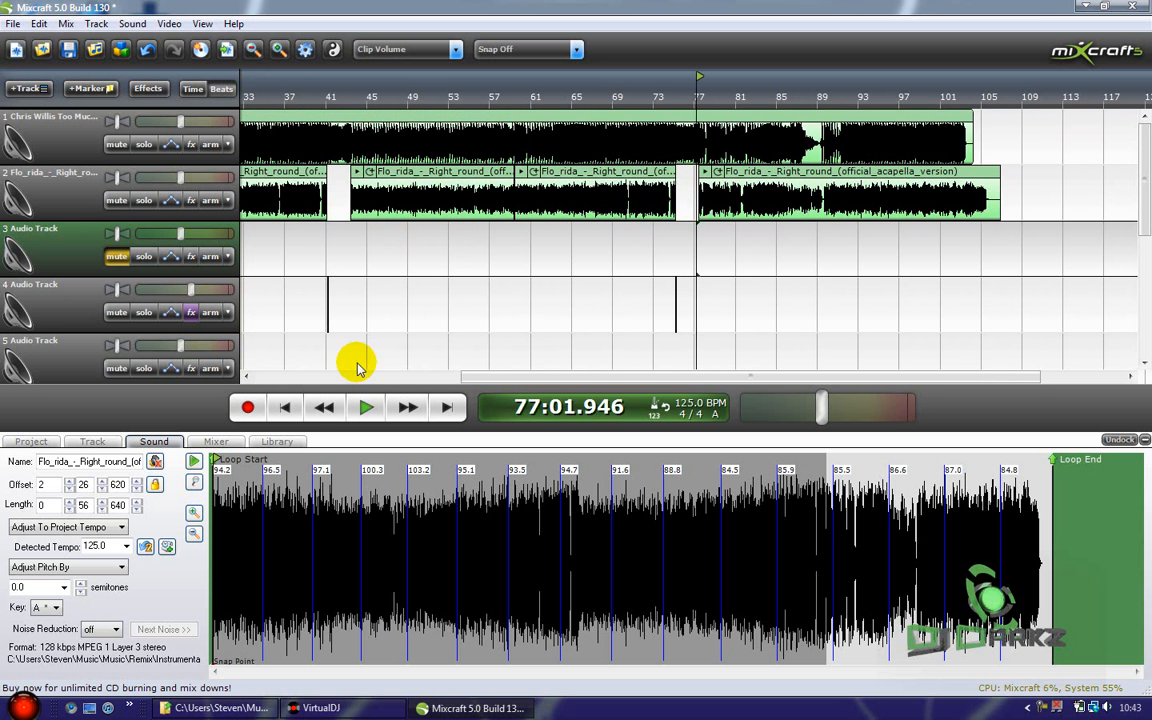
Step: Return to the project start, and inspect the echo clip and acapella gap after bar 41, placing the playhead at 41:02.250
{"action": "left_click", "coordinate": [287, 408]}
{"action": "scroll", "coordinate": [540, 357], "scroll_direction": "down", "scroll_amount": 1}
{"action": "scroll", "coordinate": [540, 355], "scroll_direction": "down", "scroll_amount": 1}
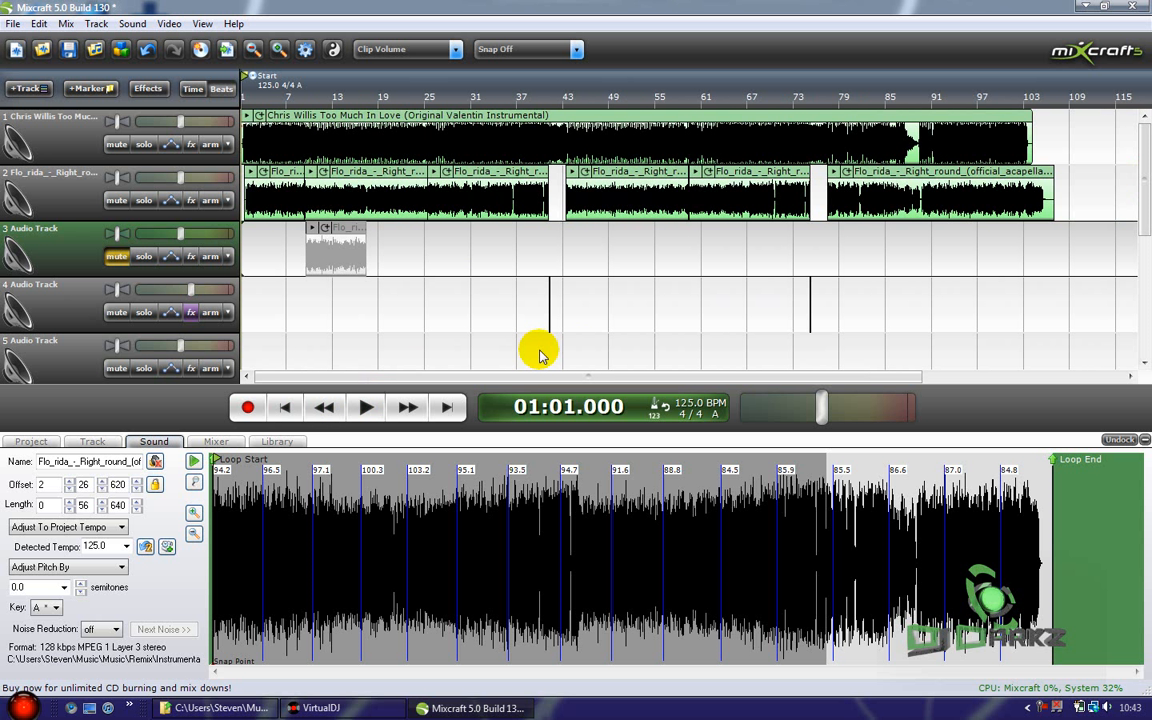
{"action": "left_click", "coordinate": [542, 252]}
{"action": "scroll", "coordinate": [625, 275], "scroll_direction": "up", "scroll_amount": 6}
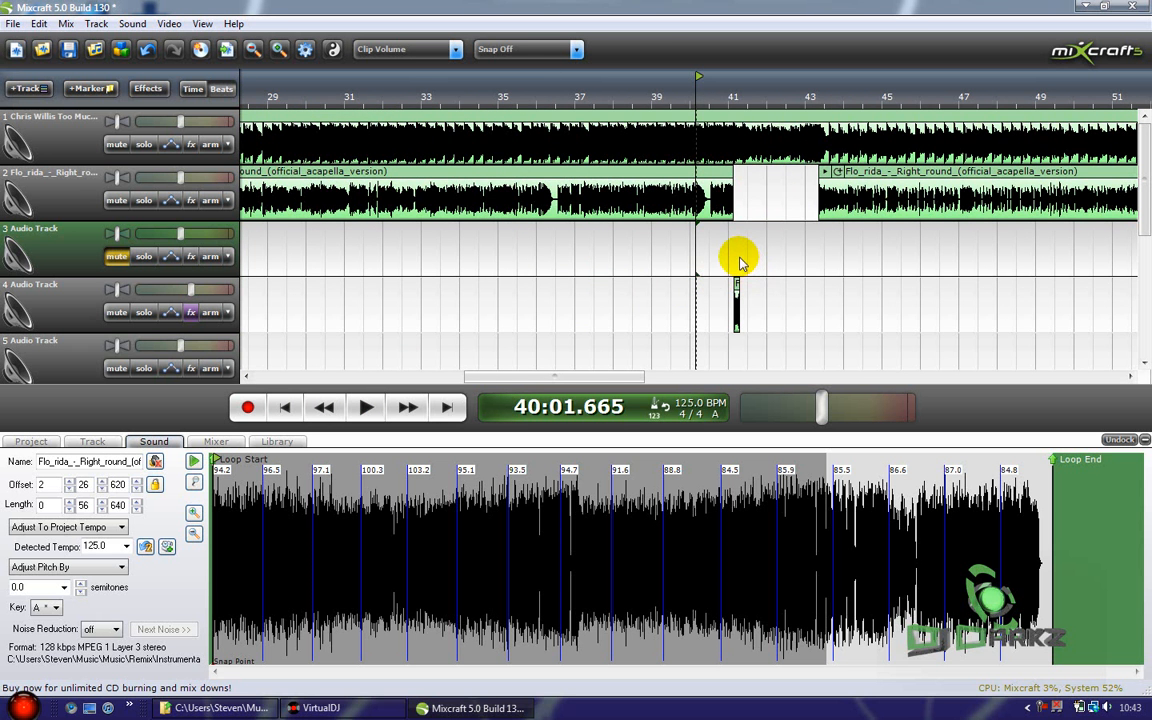
{"action": "left_click", "coordinate": [740, 262]}
{"action": "scroll", "coordinate": [733, 260], "scroll_direction": "up", "scroll_amount": 4}
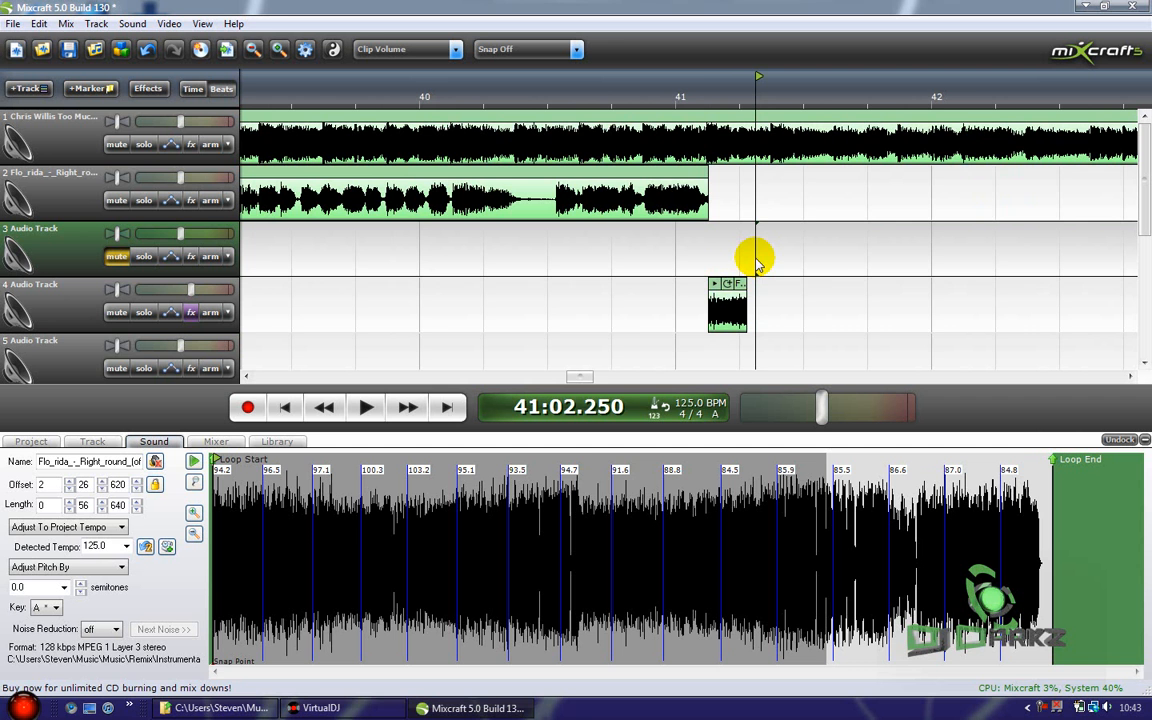
{"action": "scroll", "coordinate": [756, 262], "scroll_direction": "down", "scroll_amount": 10}
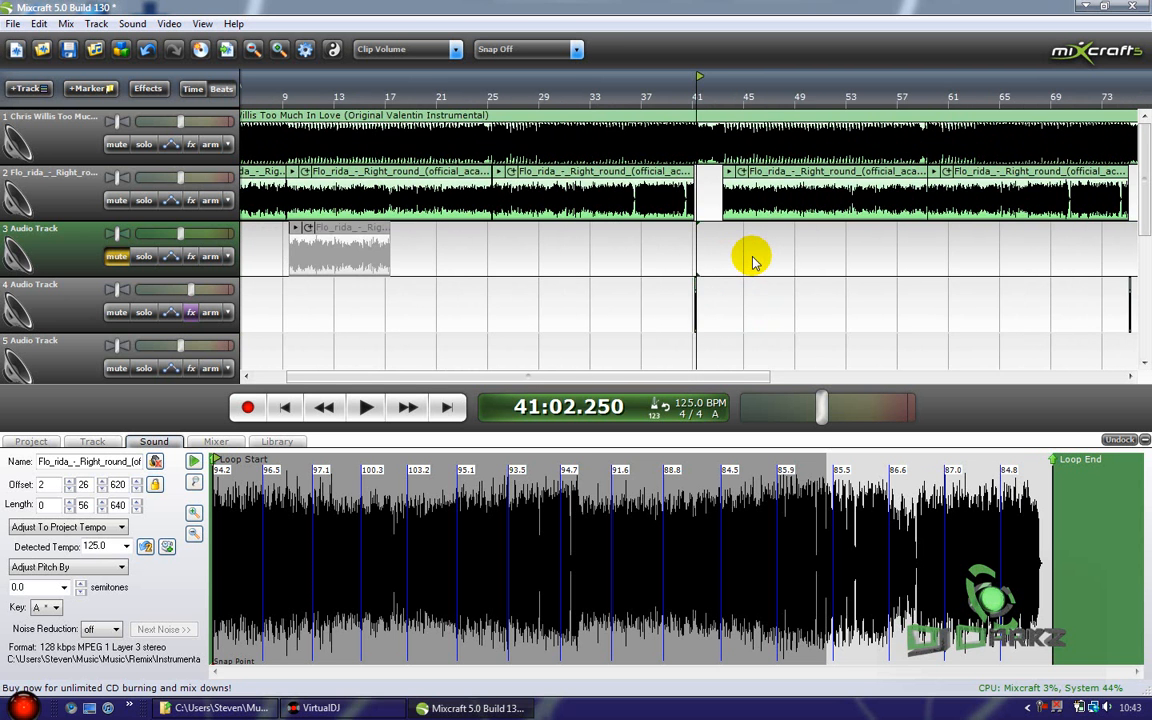
Step: Examine the acapella gap and the echo clip around bar 75, both close up and within the surrounding arrangement
{"action": "scroll", "coordinate": [798, 272], "scroll_direction": "up", "scroll_amount": 1}
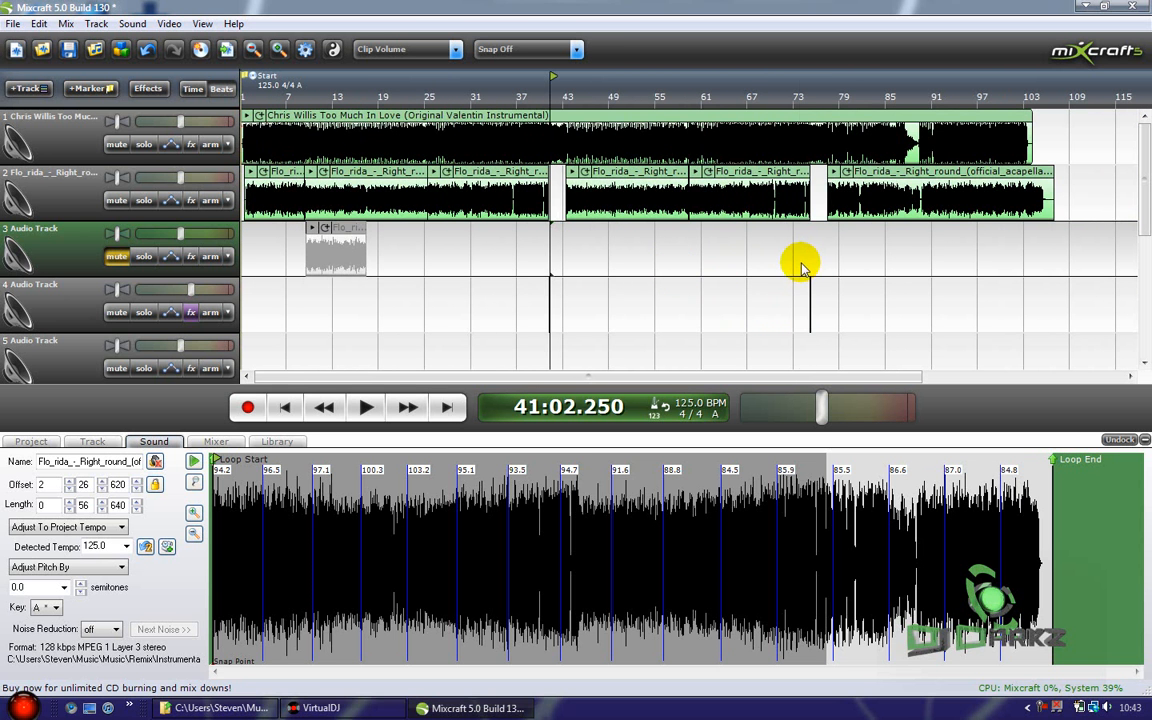
{"action": "left_click", "coordinate": [800, 265]}
{"action": "scroll", "coordinate": [779, 265], "scroll_direction": "up", "scroll_amount": 4}
{"action": "scroll", "coordinate": [737, 265], "scroll_direction": "up", "scroll_amount": 3}
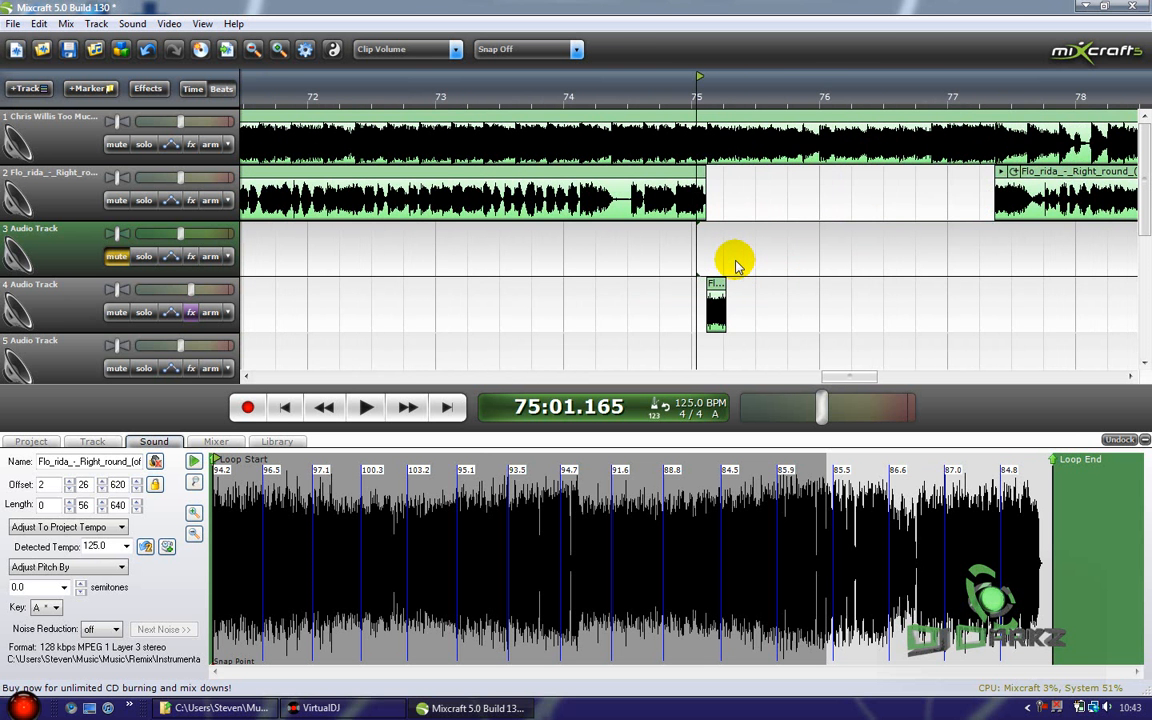
{"action": "scroll", "coordinate": [671, 283], "scroll_direction": "down", "scroll_amount": 2}
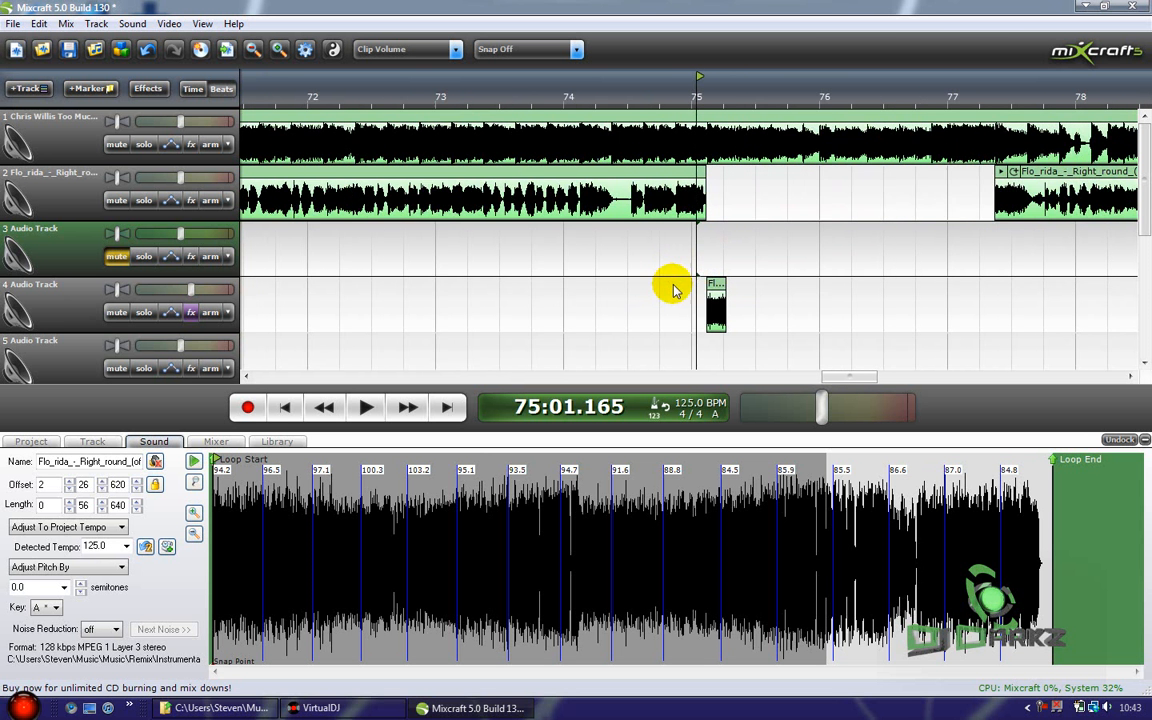
{"action": "left_click", "coordinate": [673, 271]}
{"action": "scroll", "coordinate": [738, 280], "scroll_direction": "up", "scroll_amount": 1}
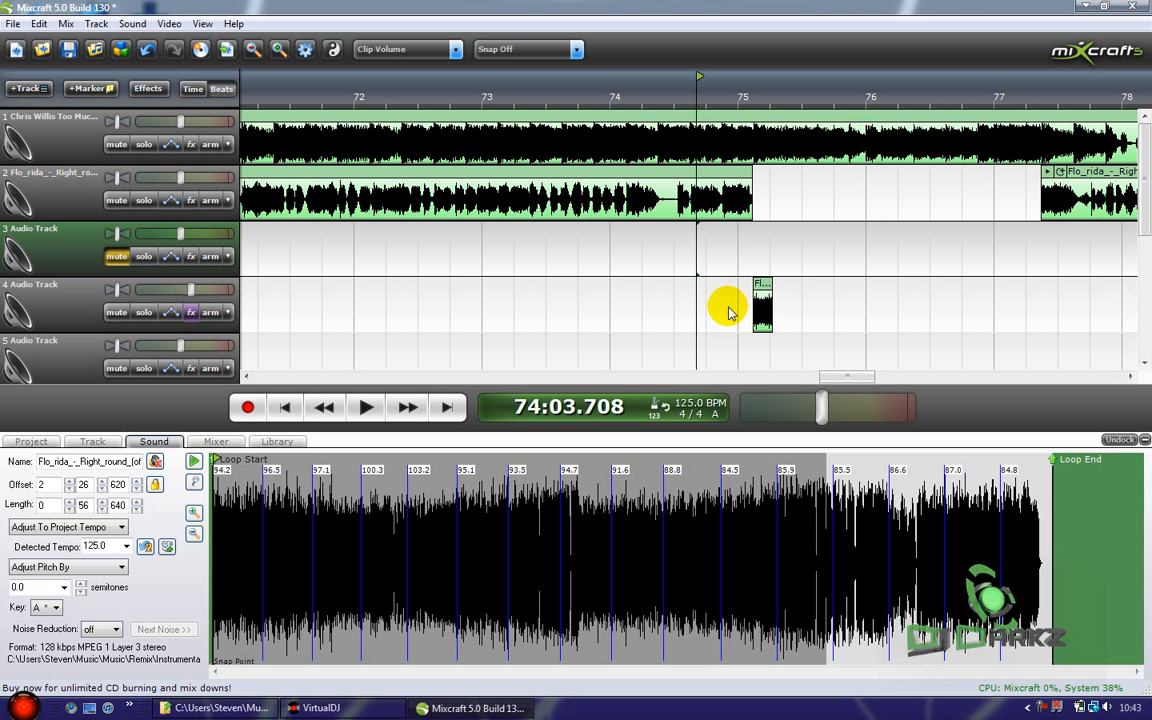
{"action": "scroll", "coordinate": [760, 256], "scroll_direction": "down", "scroll_amount": 6}
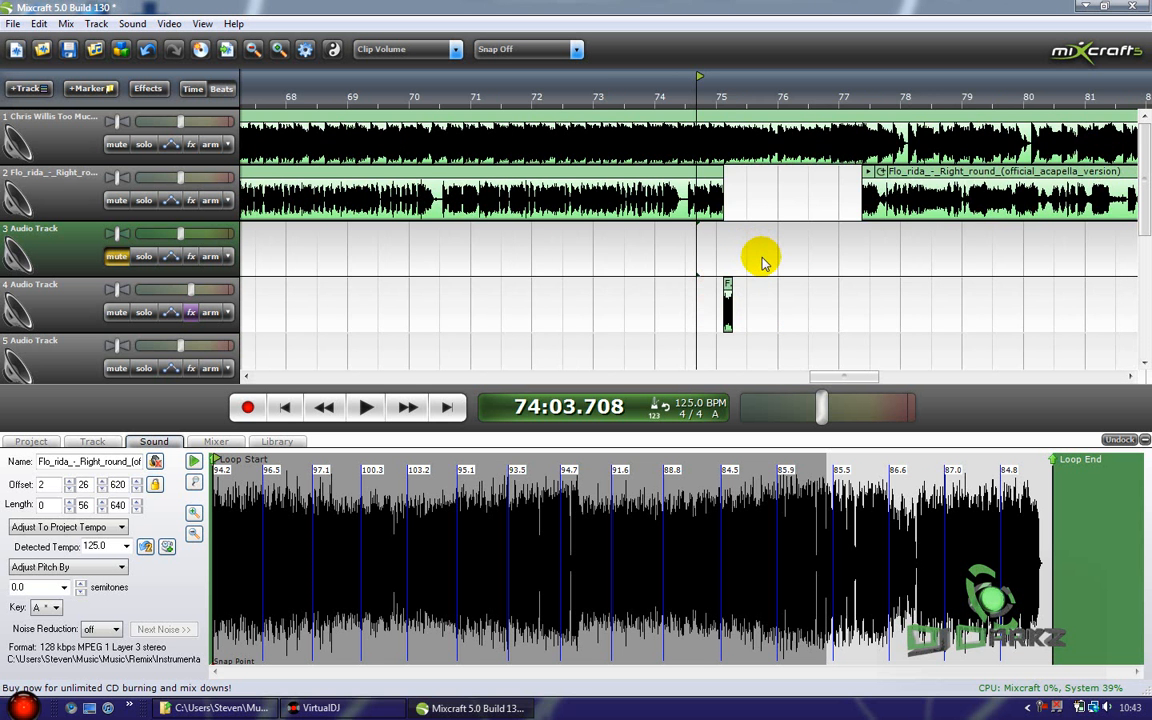
{"action": "scroll", "coordinate": [818, 280], "scroll_direction": "up", "scroll_amount": 1}
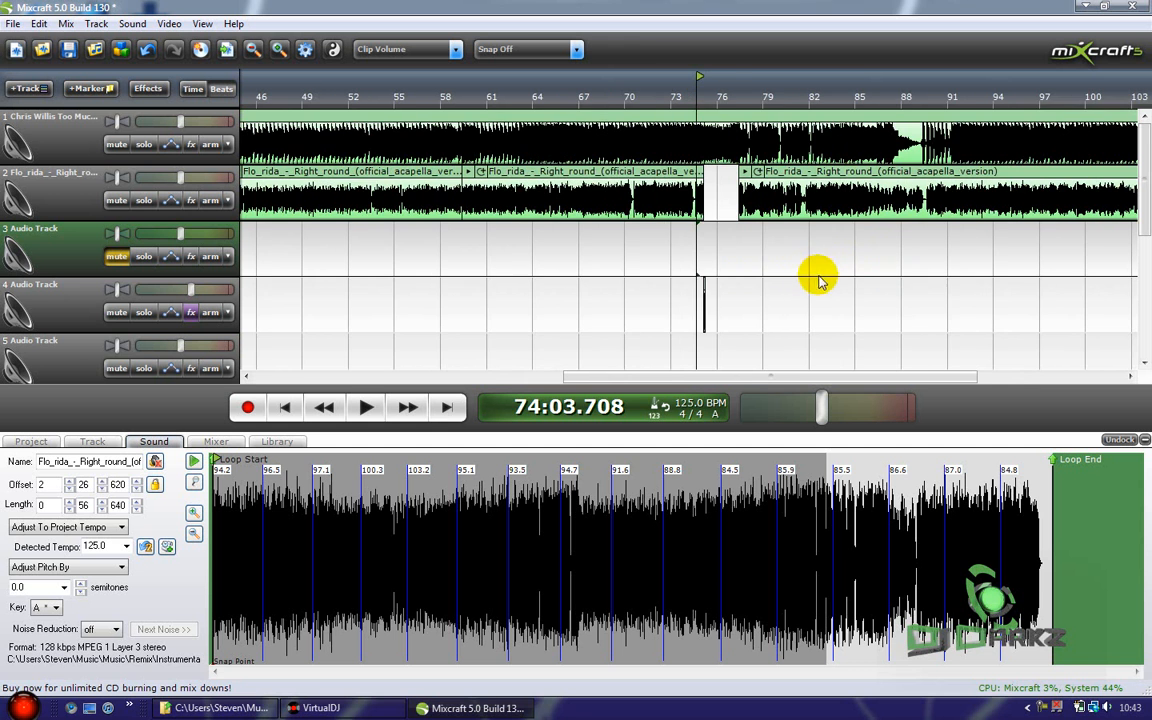
{"action": "scroll", "coordinate": [755, 256], "scroll_direction": "up", "scroll_amount": 3}
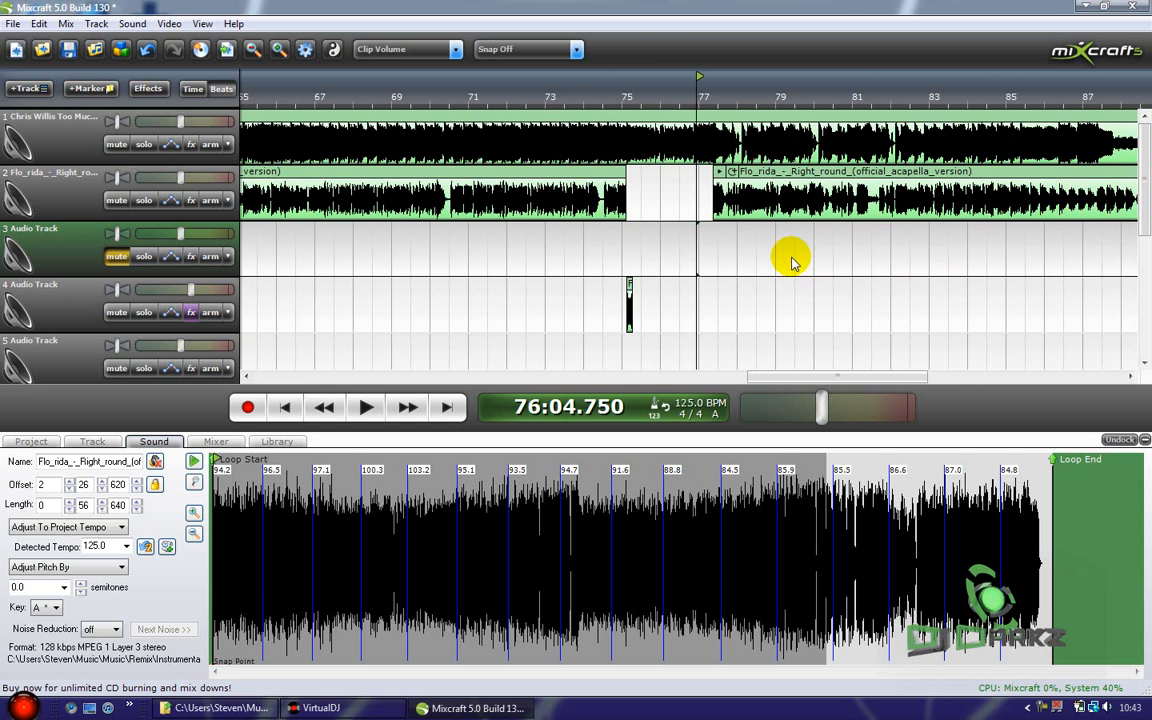
Step: Play the mix from just after bar 77 to check the entry of the last acapella clip
{"action": "left_click", "coordinate": [730, 256]}
{"action": "key", "text": "space"}
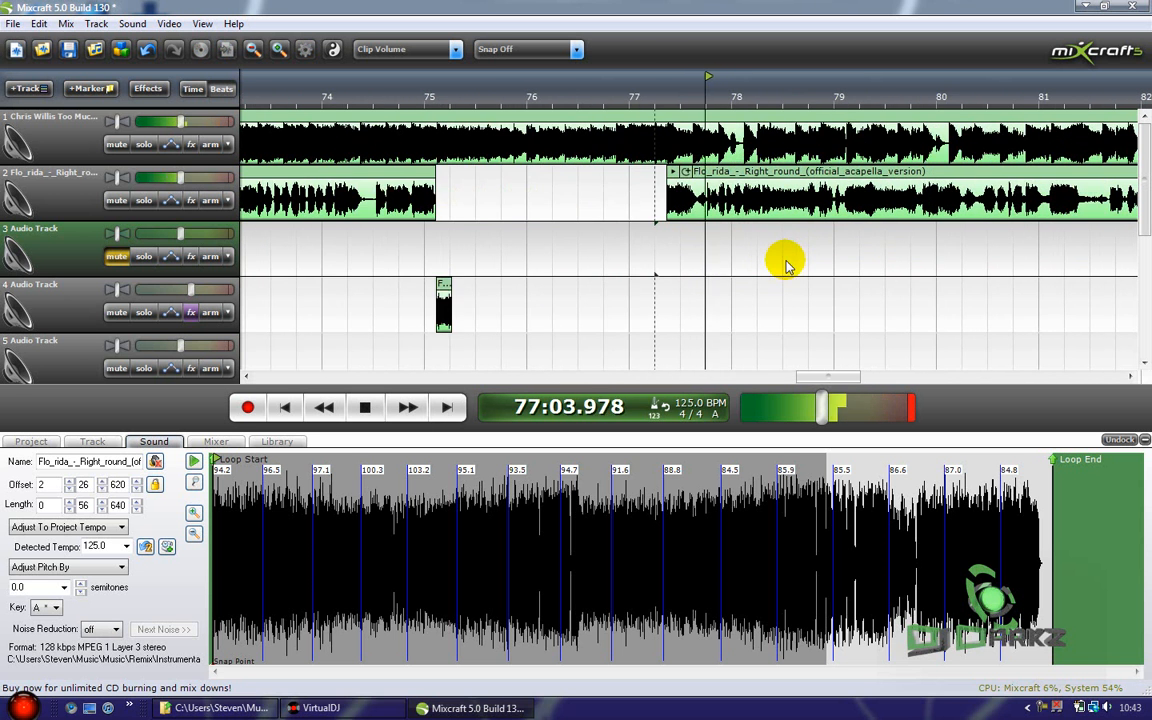
{"action": "scroll", "coordinate": [784, 257], "scroll_direction": "up", "scroll_amount": 2}
{"action": "scroll", "coordinate": [782, 254], "scroll_direction": "down", "scroll_amount": 2}
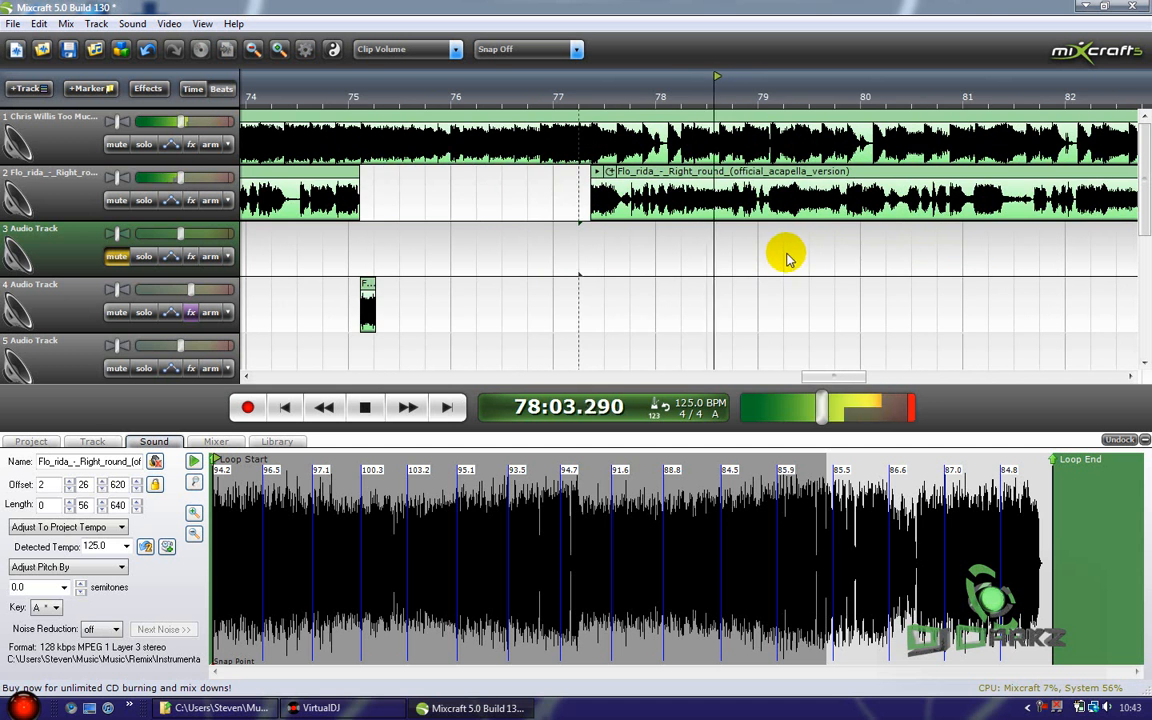
{"action": "scroll", "coordinate": [866, 263], "scroll_direction": "up", "scroll_amount": 1}
Step: Skip playback ahead to bar 83 and listen through the instrumental's breakdown until about bar 89
{"action": "left_click", "coordinate": [892, 256]}
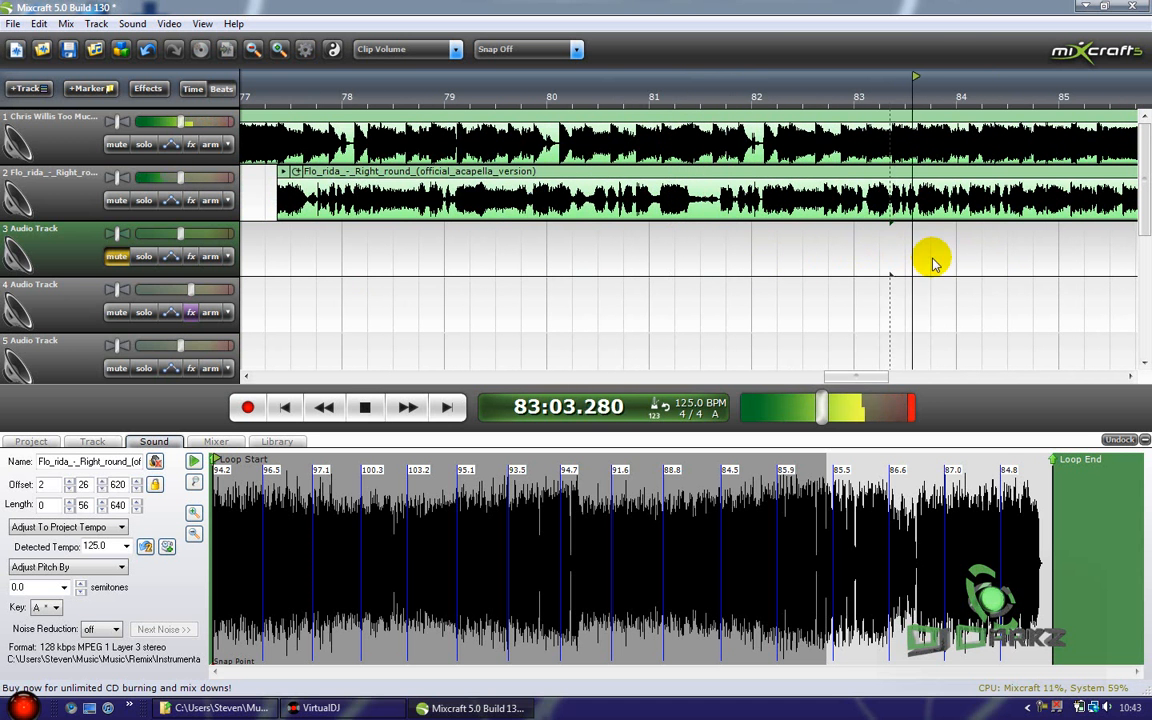
{"action": "scroll", "coordinate": [900, 256], "scroll_direction": "up", "scroll_amount": 1}
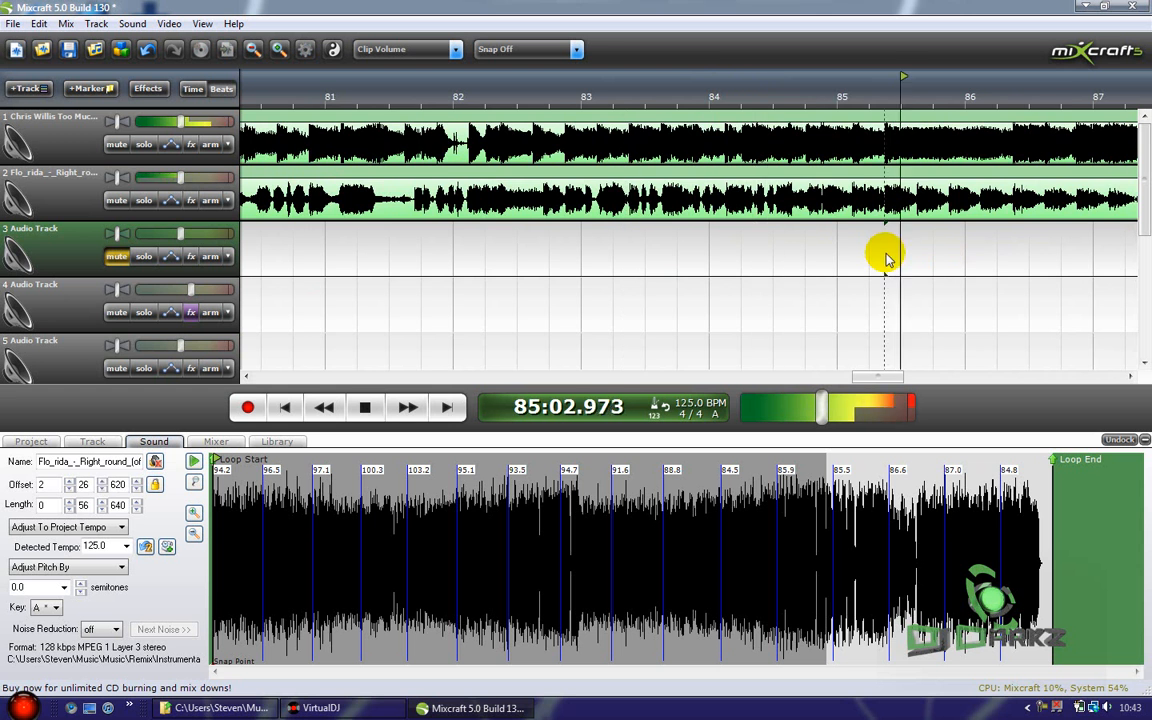
{"action": "scroll", "coordinate": [887, 258], "scroll_direction": "up", "scroll_amount": 1}
{"action": "scroll", "coordinate": [852, 263], "scroll_direction": "up", "scroll_amount": 1}
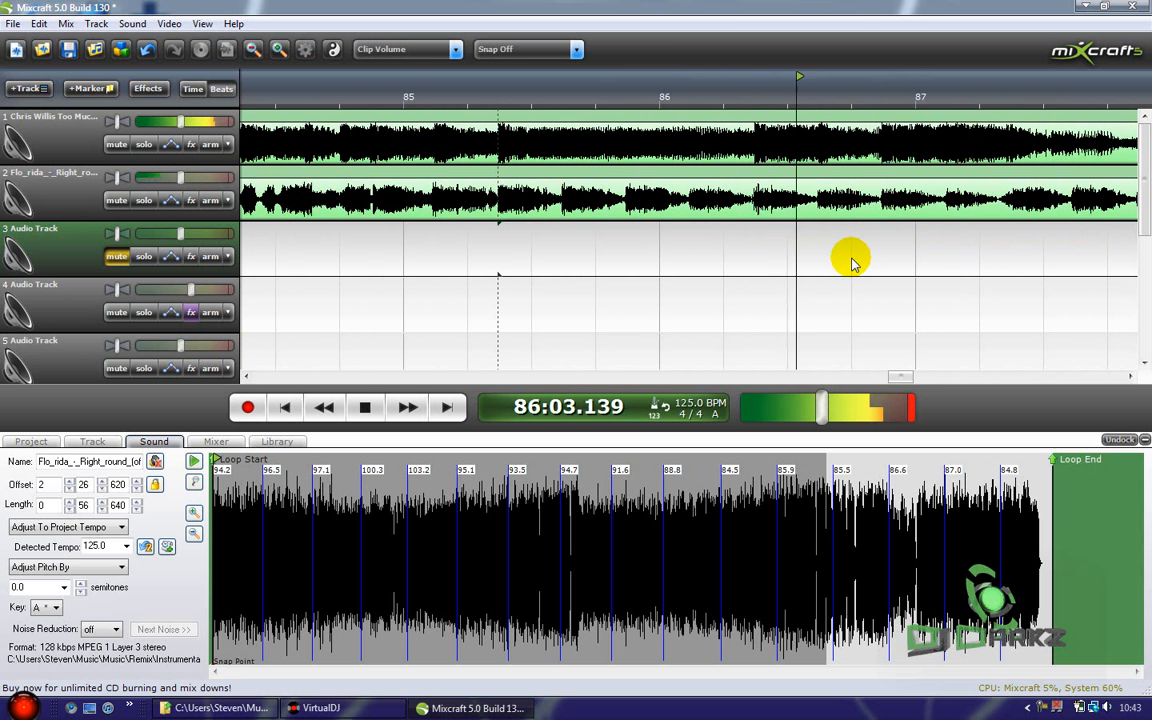
{"action": "scroll", "coordinate": [746, 190], "scroll_direction": "down", "scroll_amount": 1}
{"action": "key", "text": "space"}
{"action": "key", "text": "space"}
{"action": "scroll", "coordinate": [790, 246], "scroll_direction": "down", "scroll_amount": 1}
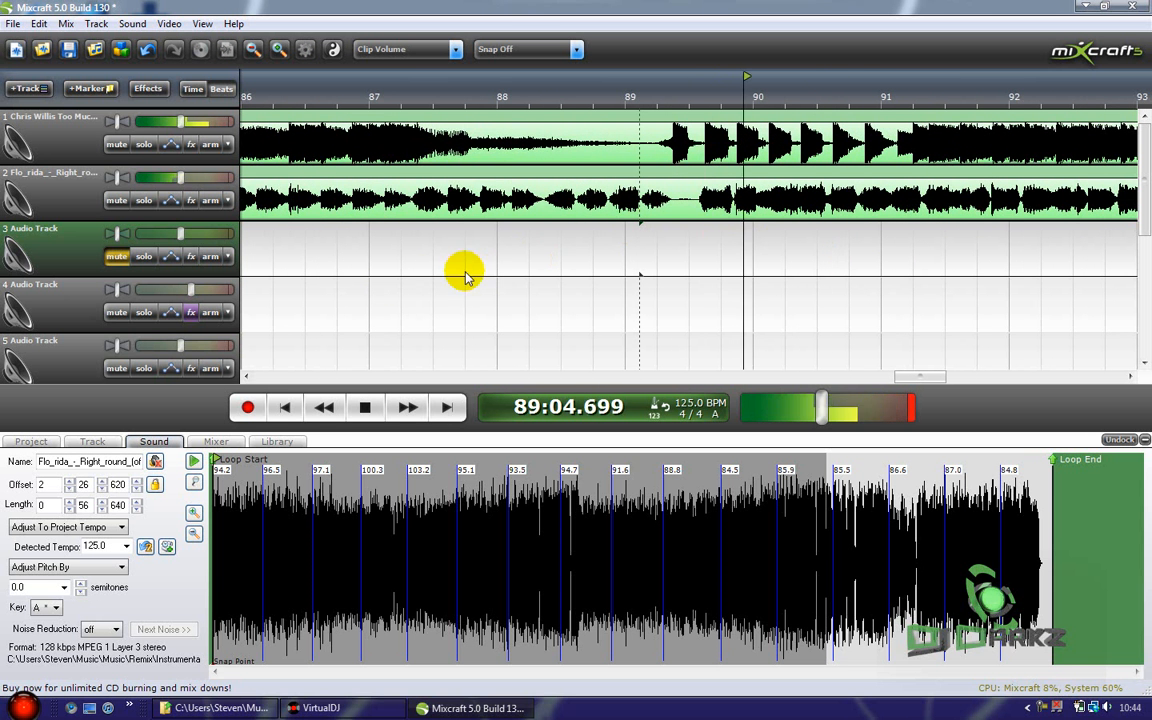
Step: Split the last acapella clip in the pause after bar 89 and move the second part to offset 2:52.896, near bar 91
{"action": "left_click", "coordinate": [391, 286]}
{"action": "left_click", "coordinate": [694, 186]}
{"action": "key", "text": "s"}
{"action": "left_click_drag", "start_coordinate": [828, 170], "coordinate": [948, 172]}
{"action": "left_click_drag", "start_coordinate": [1026, 177], "coordinate": [1029, 177]}
{"action": "scroll", "coordinate": [833, 219], "scroll_direction": "down", "scroll_amount": 2}
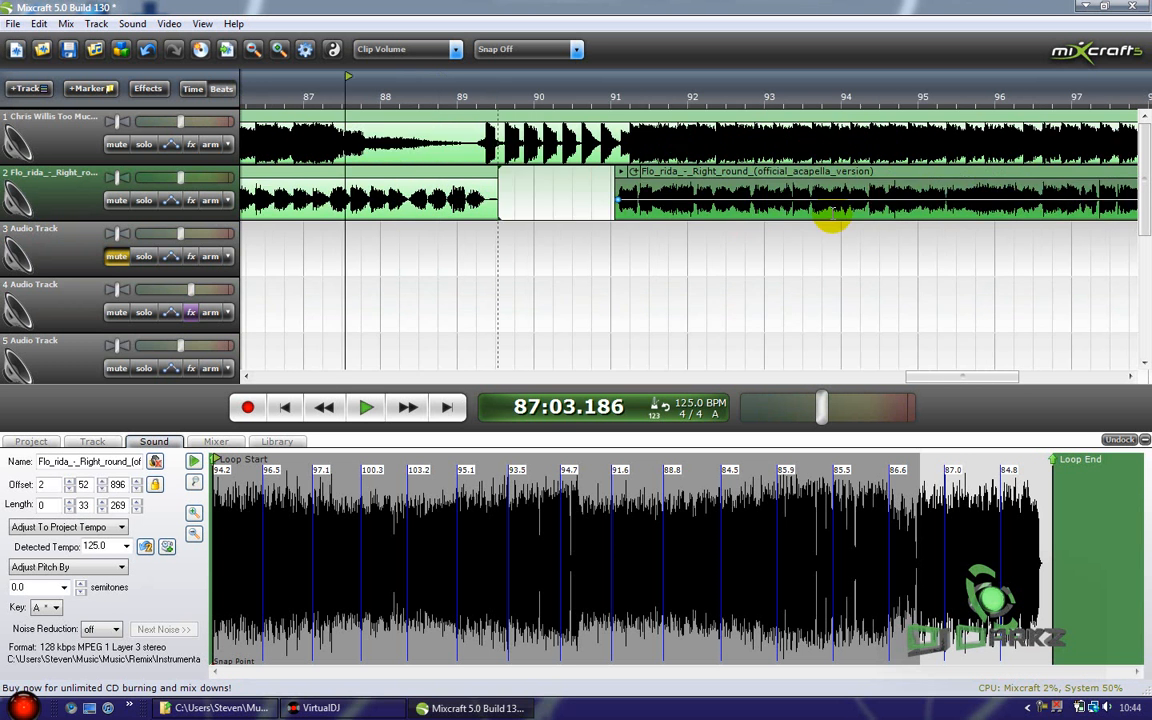
Step: Nudge the split-off acapella part during playback until its offset is 2:53.925, aligning it with the returning instrumental beat
{"action": "left_click", "coordinate": [636, 257]}
{"action": "key", "text": "space"}
{"action": "scroll", "coordinate": [740, 231], "scroll_direction": "up", "scroll_amount": 4}
{"action": "left_click_drag", "start_coordinate": [839, 175], "coordinate": [930, 175]}
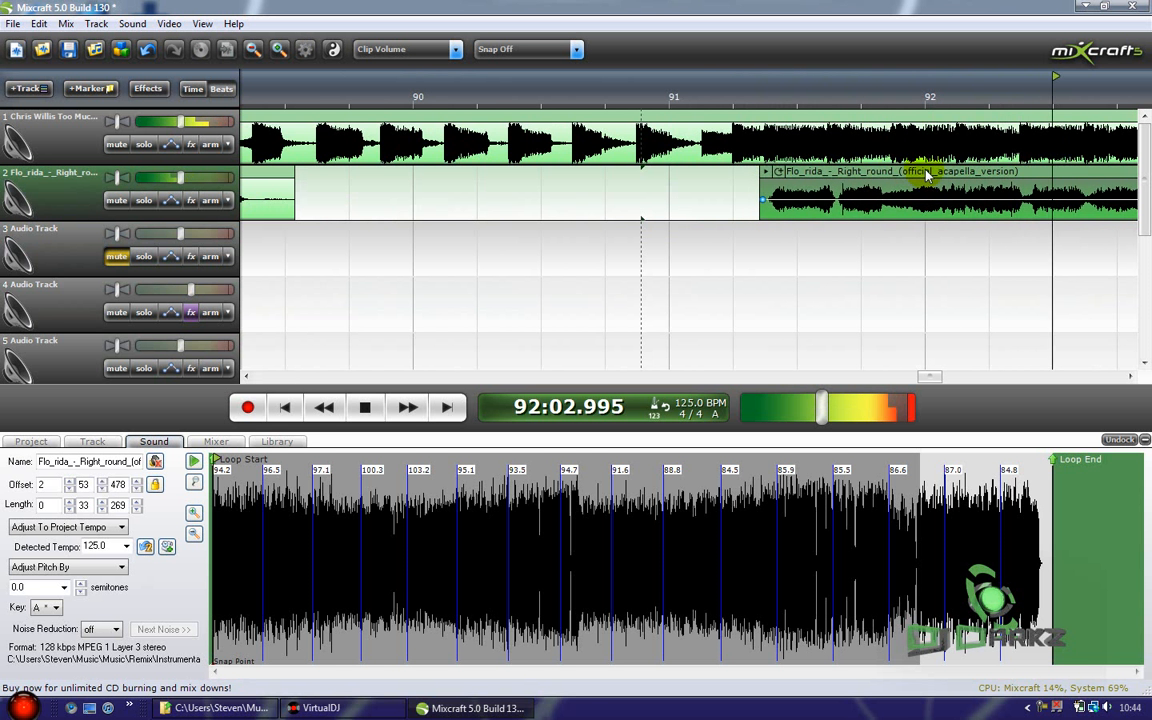
{"action": "scroll", "coordinate": [948, 177], "scroll_direction": "down", "scroll_amount": 1}
{"action": "mouse_move", "coordinate": [887, 173]}
{"action": "left_mouse_down"}
{"action": "mouse_move", "coordinate": [917, 174]}
{"action": "mouse_move", "coordinate": [885, 175]}
{"action": "left_mouse_up"}
{"action": "scroll", "coordinate": [590, 265], "scroll_direction": "down", "scroll_amount": 3}
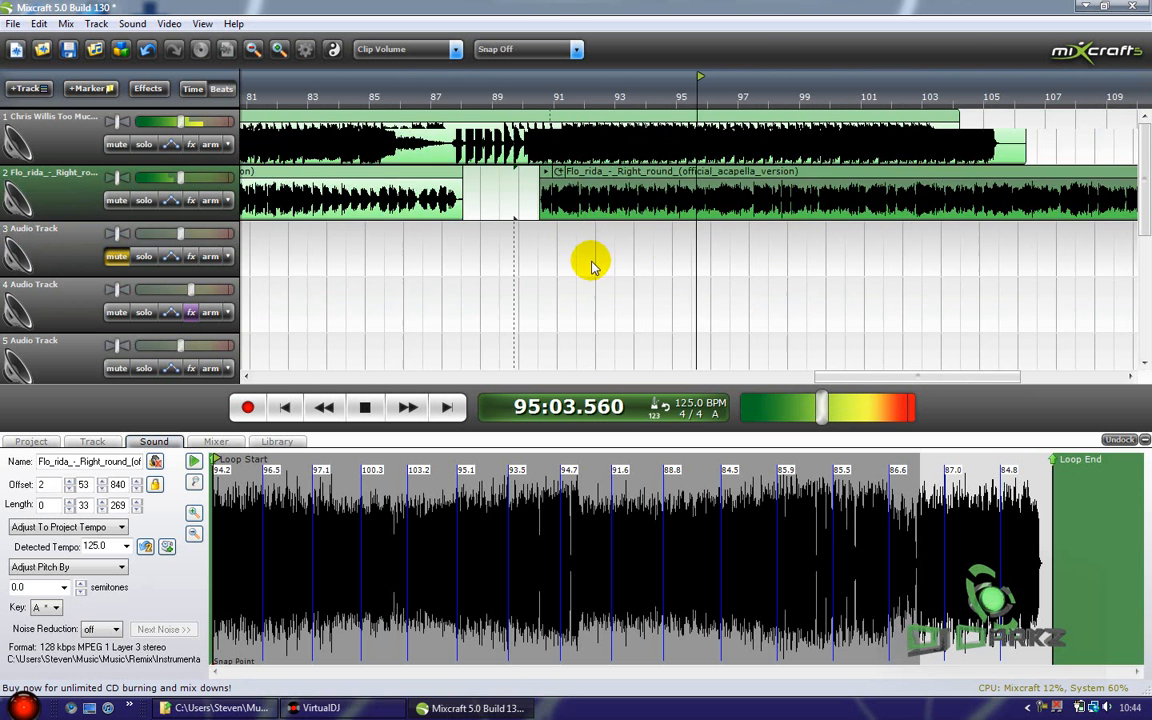
{"action": "scroll", "coordinate": [592, 267], "scroll_direction": "up", "scroll_amount": 2}
{"action": "left_click_drag", "start_coordinate": [699, 176], "coordinate": [703, 175]}
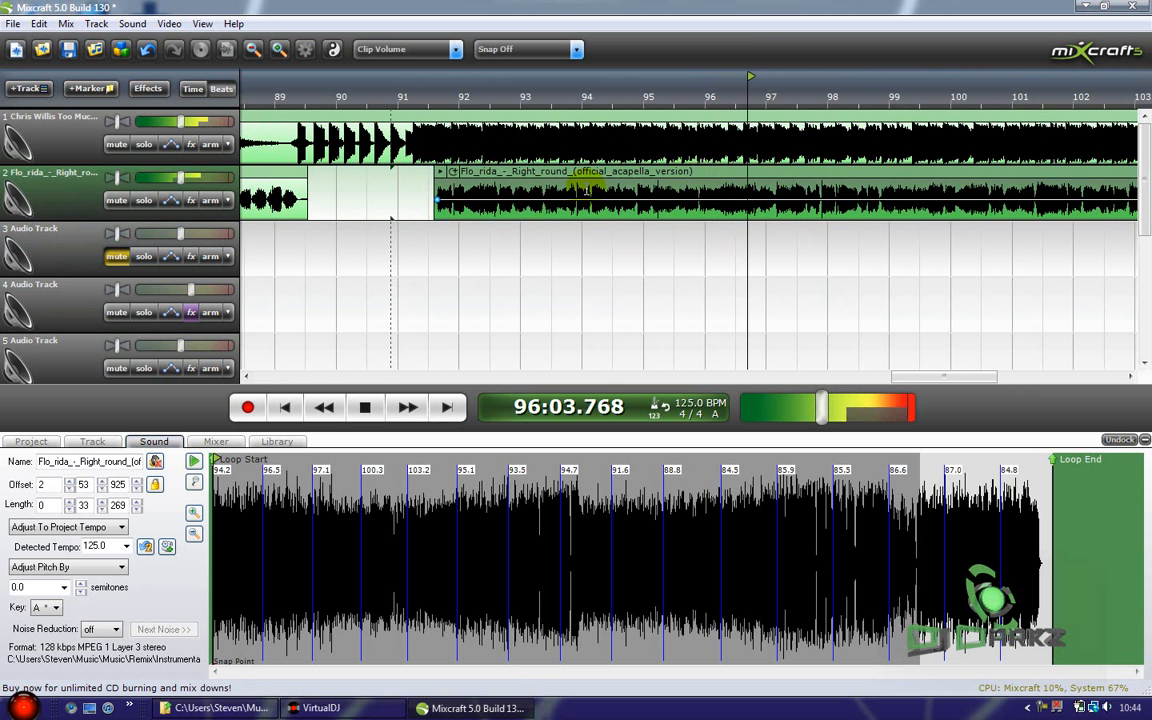
Step: Replay the breakdown from late in bar 87, and again from just before bar 84, to locate the next acapella cut
{"action": "scroll", "coordinate": [440, 234], "scroll_direction": "down", "scroll_amount": 4}
{"action": "left_click", "coordinate": [464, 252]}
{"action": "scroll", "coordinate": [506, 251], "scroll_direction": "up", "scroll_amount": 5}
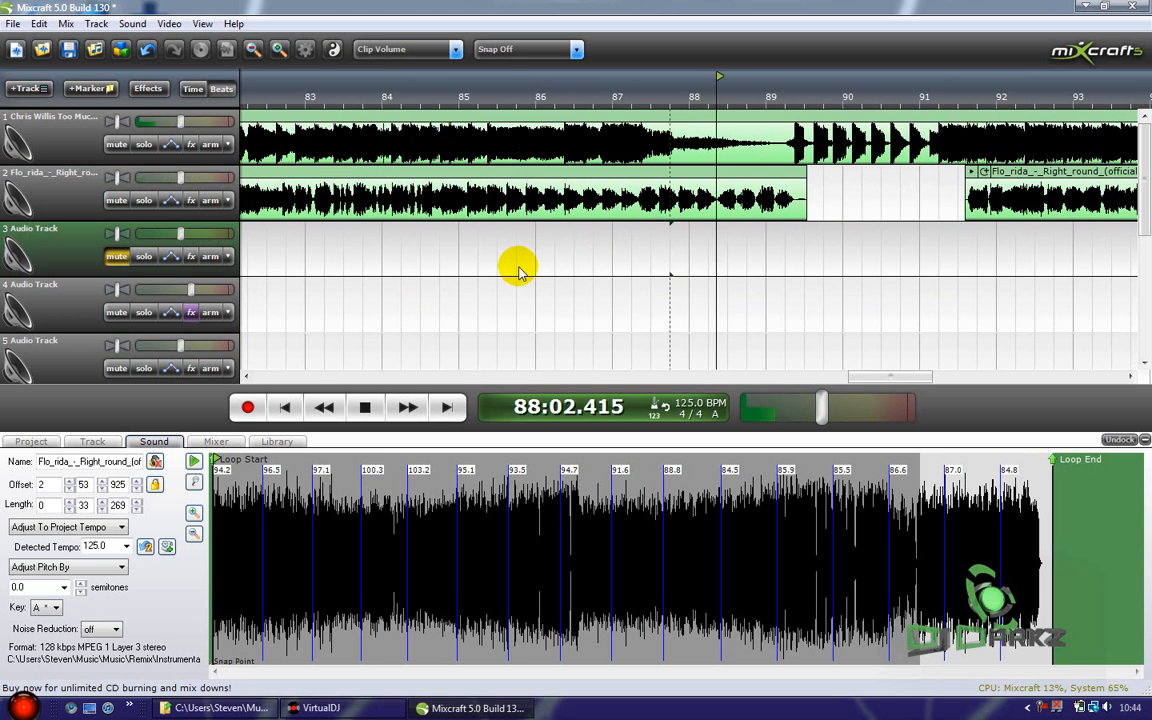
{"action": "left_click", "coordinate": [519, 272]}
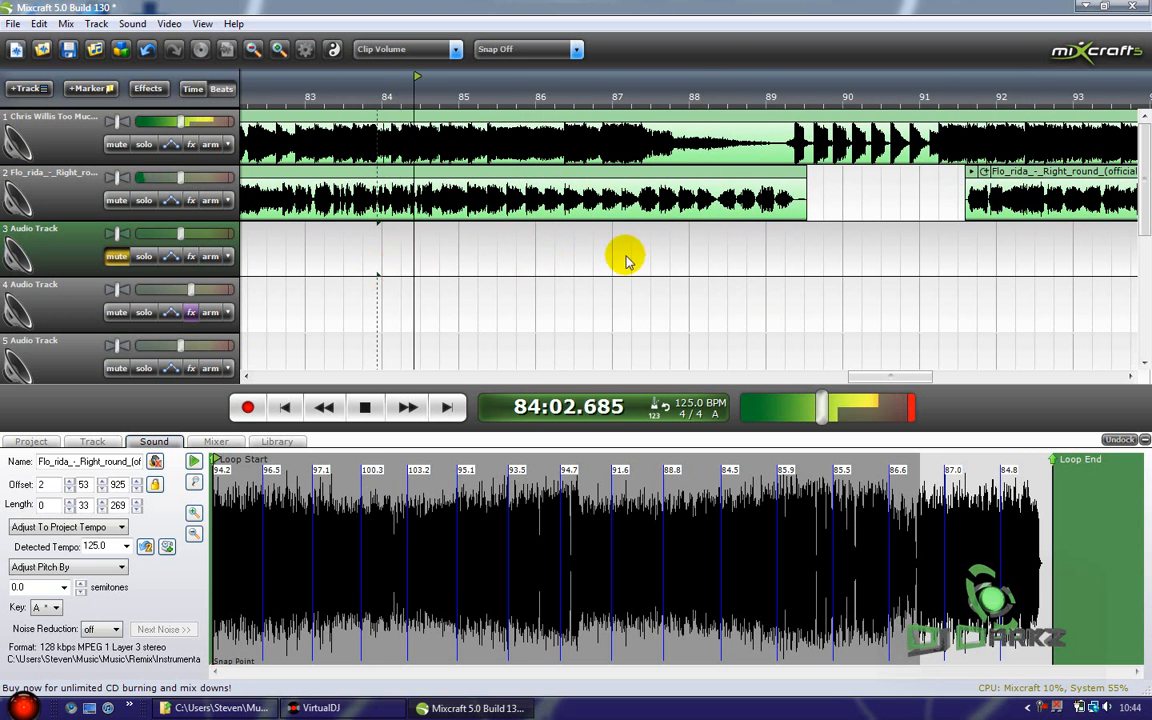
{"action": "scroll", "coordinate": [784, 257], "scroll_direction": "up", "scroll_amount": 2}
{"action": "scroll", "coordinate": [788, 259], "scroll_direction": "down", "scroll_amount": 3}
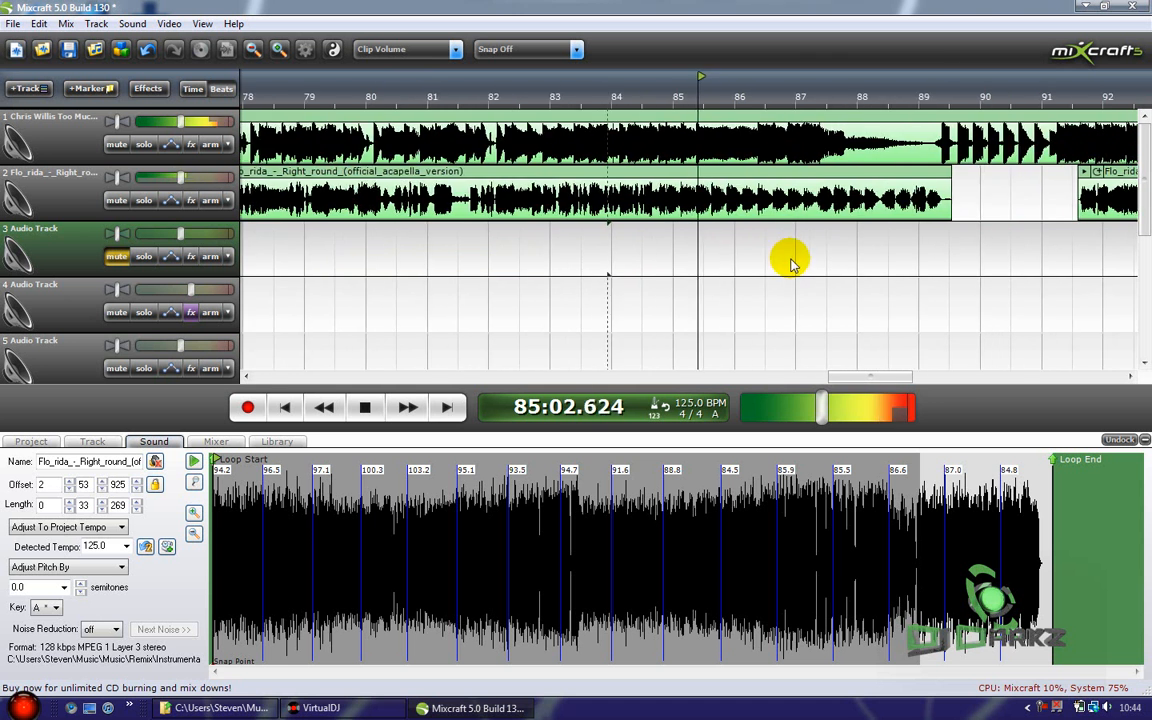
{"action": "scroll", "coordinate": [838, 242], "scroll_direction": "up", "scroll_amount": 2}
{"action": "scroll", "coordinate": [873, 188], "scroll_direction": "up", "scroll_amount": 2}
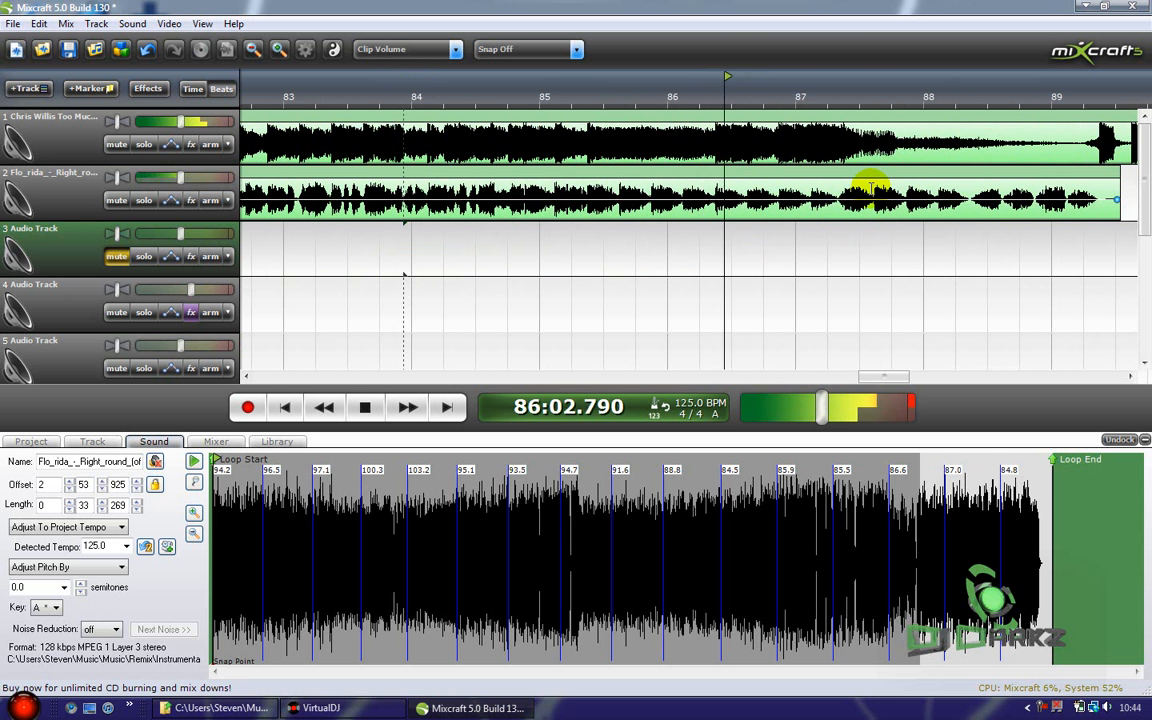
Step: Split the acapella at 87:02.312 and shift the short piece to offset 2:49.560, aligned with the instrumental stabs after bar 89
{"action": "left_click", "coordinate": [838, 186]}
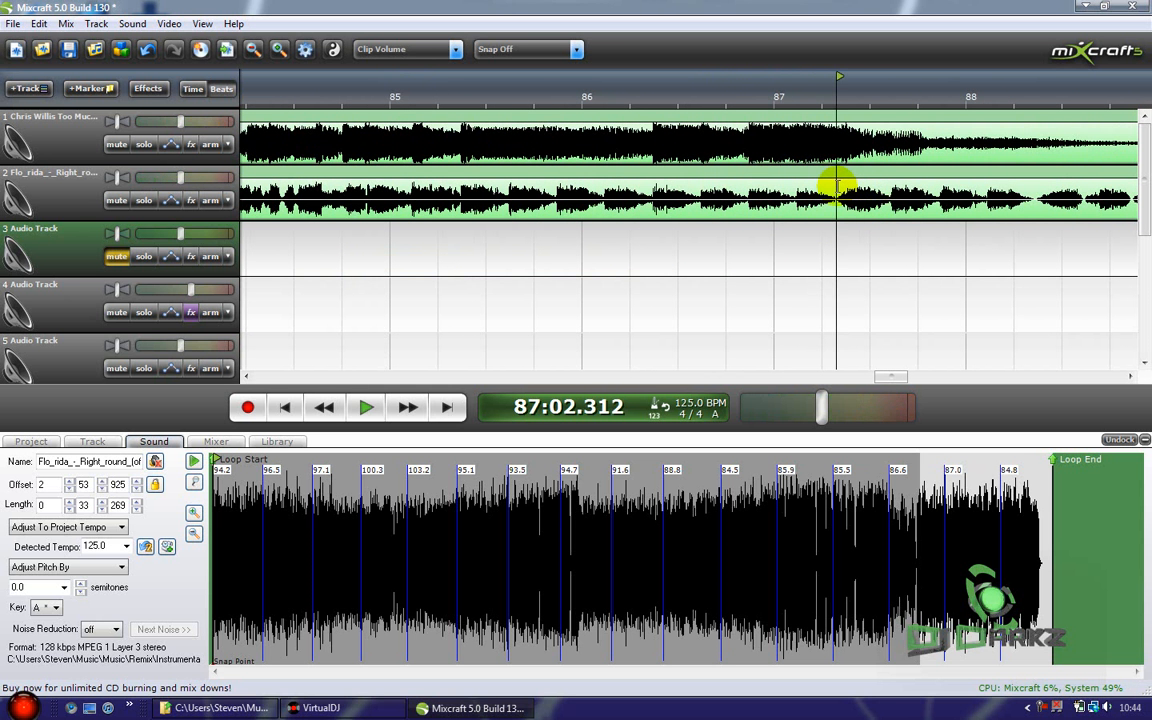
{"action": "key", "text": "ctrl+t"}
{"action": "scroll", "coordinate": [790, 180], "scroll_direction": "down", "scroll_amount": 2}
{"action": "left_click_drag", "start_coordinate": [778, 180], "coordinate": [913, 180]}
{"action": "scroll", "coordinate": [895, 176], "scroll_direction": "up", "scroll_amount": 1}
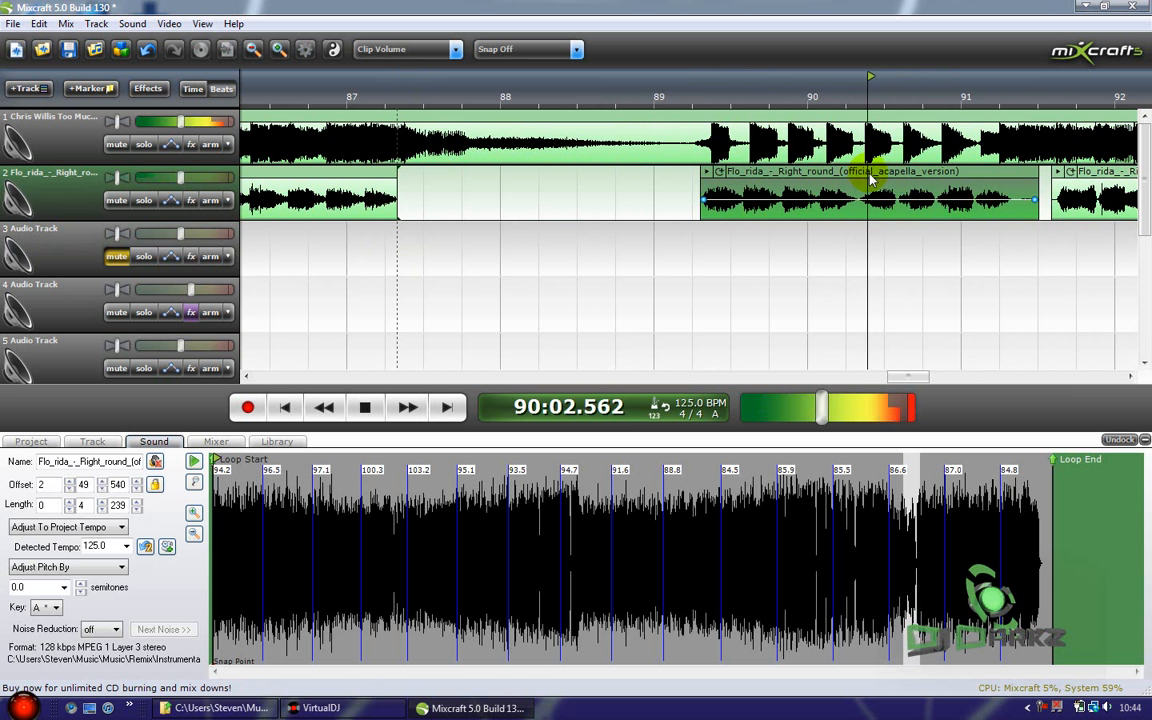
{"action": "left_click_drag", "start_coordinate": [870, 180], "coordinate": [872, 180]}
{"action": "scroll", "coordinate": [918, 184], "scroll_direction": "up", "scroll_amount": 1}
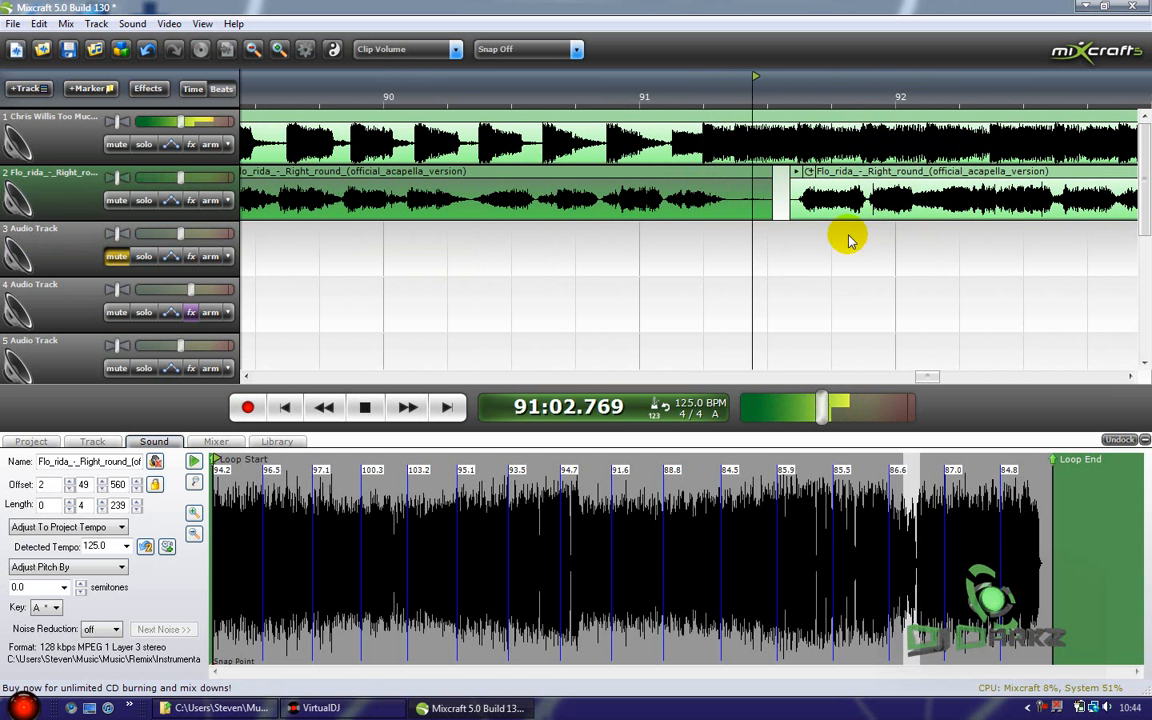
Step: Fine-tune the last acapella clip against the playing instrumental, setting its offset to 2:53.880
{"action": "left_click_drag", "start_coordinate": [843, 180], "coordinate": [832, 180]}
{"action": "scroll", "coordinate": [778, 214], "scroll_direction": "down", "scroll_amount": 4}
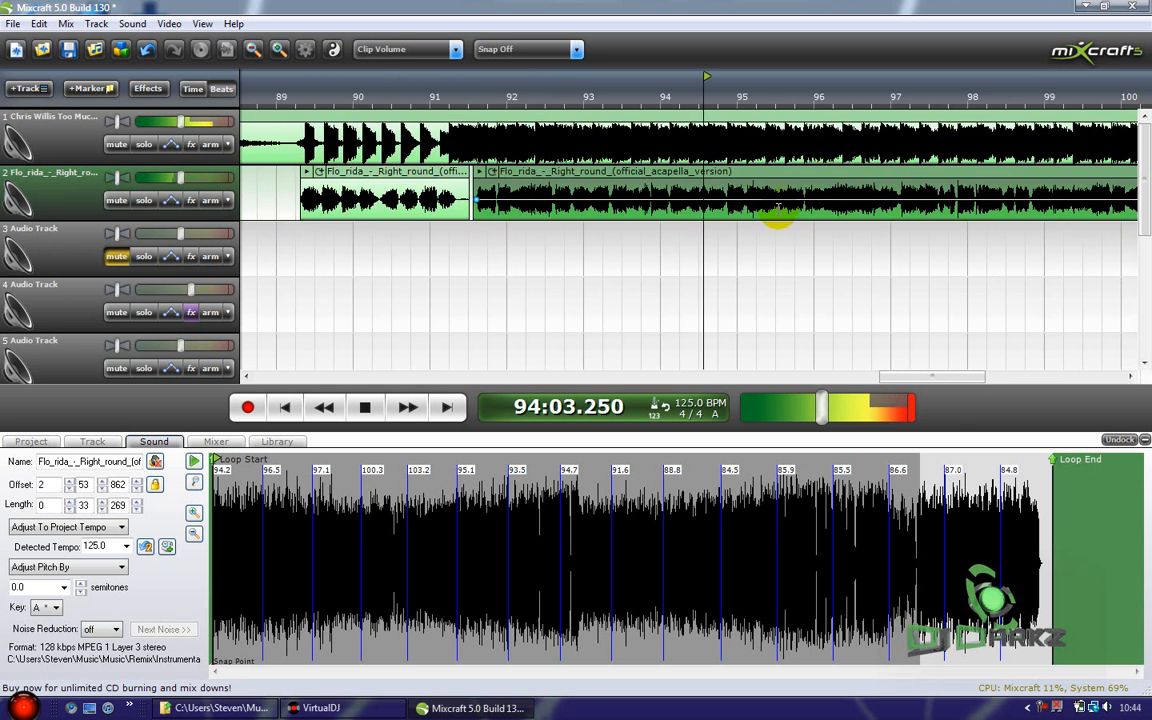
{"action": "scroll", "coordinate": [788, 190], "scroll_direction": "up", "scroll_amount": 1}
{"action": "scroll", "coordinate": [787, 184], "scroll_direction": "up", "scroll_amount": 2}
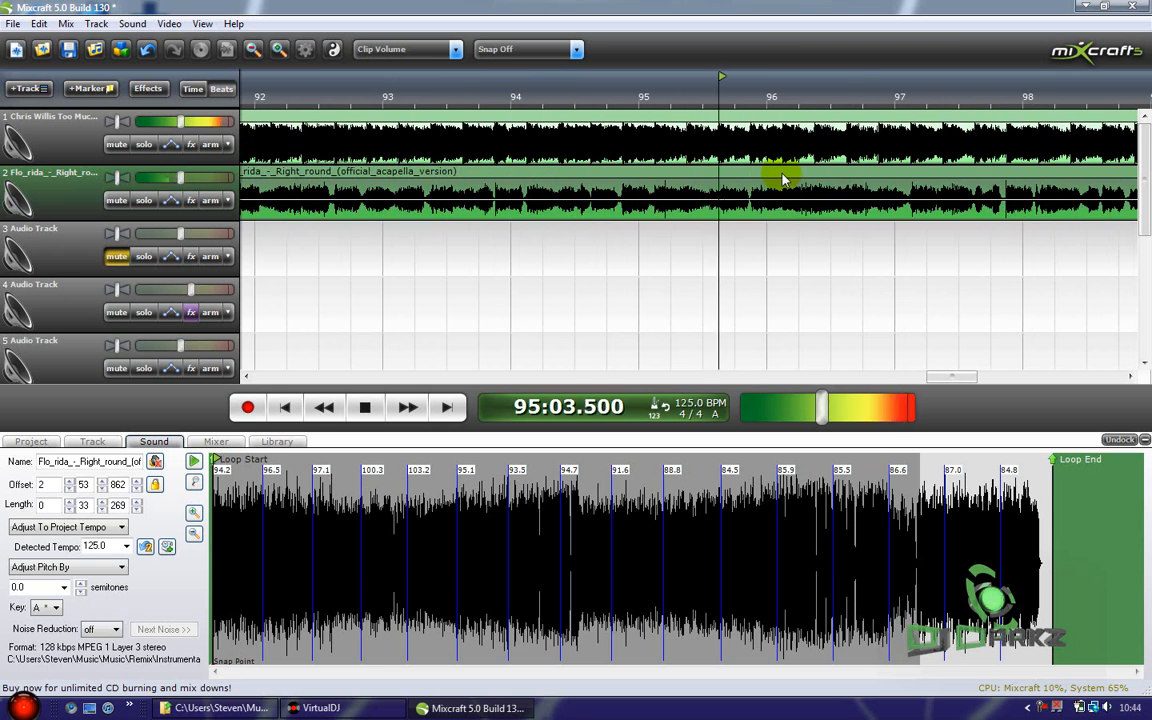
{"action": "scroll", "coordinate": [887, 234], "scroll_direction": "up", "scroll_amount": 2}
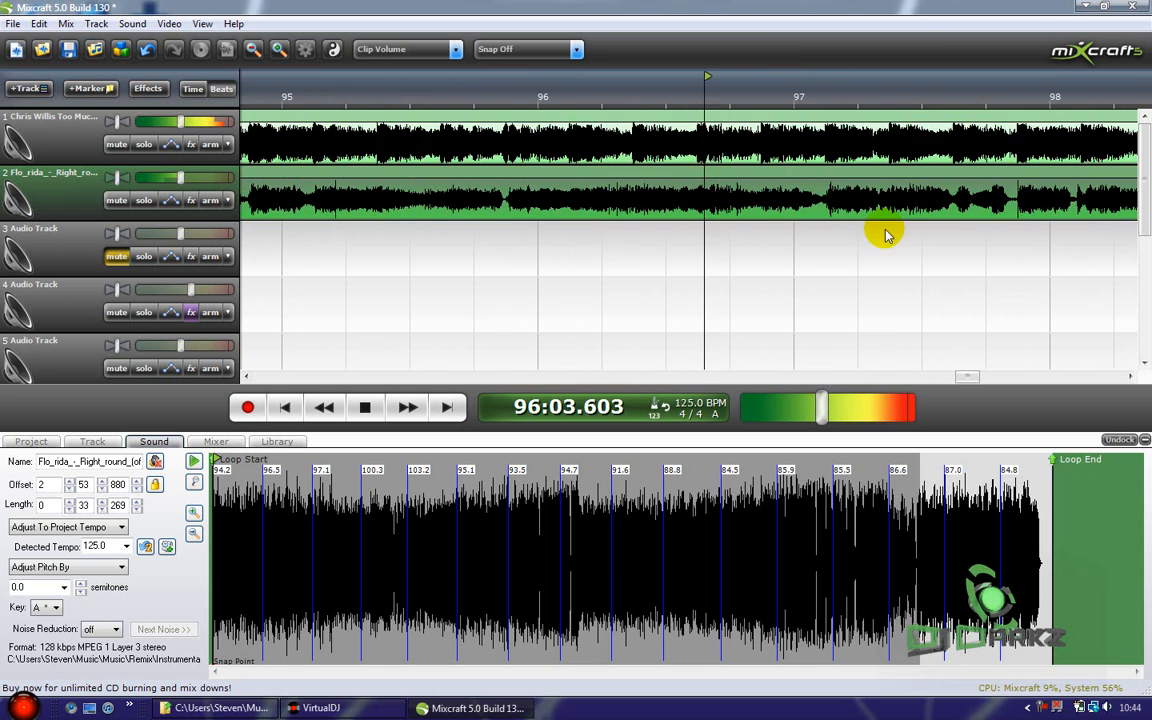
Step: Listen to the closing section, sampling the acapella's tail near bar 107 and replaying from bar 100 towards the instrumental's end
{"action": "scroll", "coordinate": [837, 232], "scroll_direction": "down", "scroll_amount": 8}
{"action": "scroll", "coordinate": [842, 236], "scroll_direction": "up", "scroll_amount": 5}
{"action": "scroll", "coordinate": [840, 236], "scroll_direction": "down", "scroll_amount": 2}
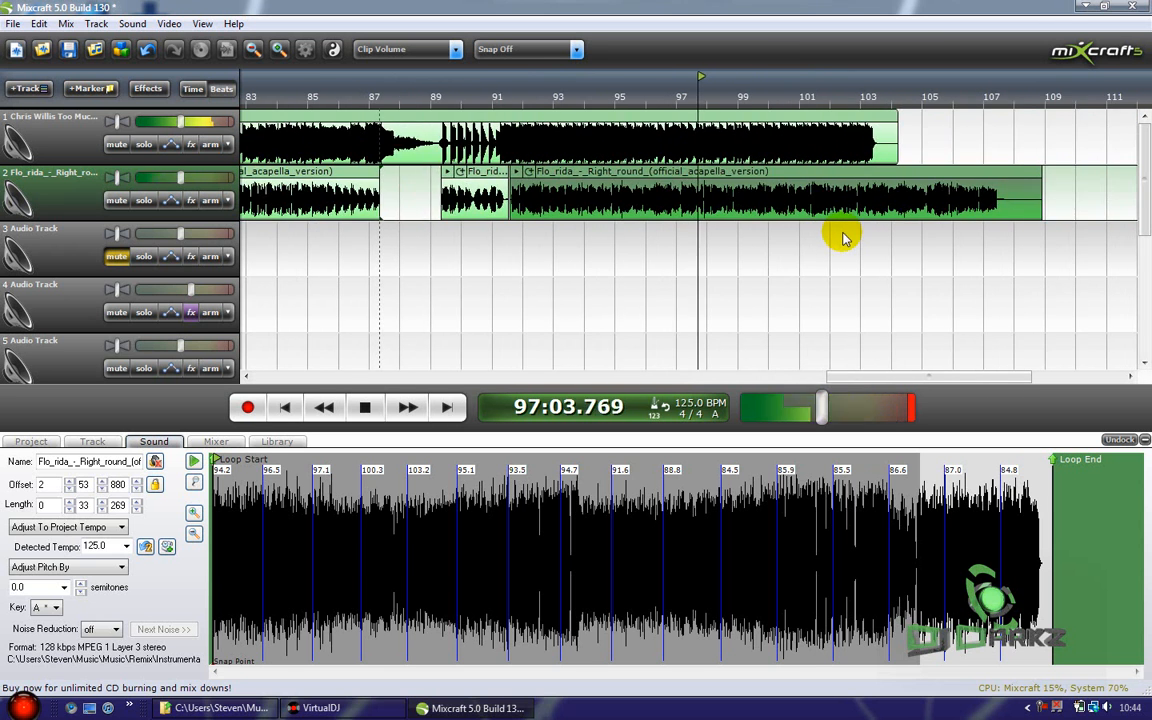
{"action": "scroll", "coordinate": [838, 236], "scroll_direction": "up", "scroll_amount": 5}
{"action": "scroll", "coordinate": [782, 234], "scroll_direction": "down", "scroll_amount": 4}
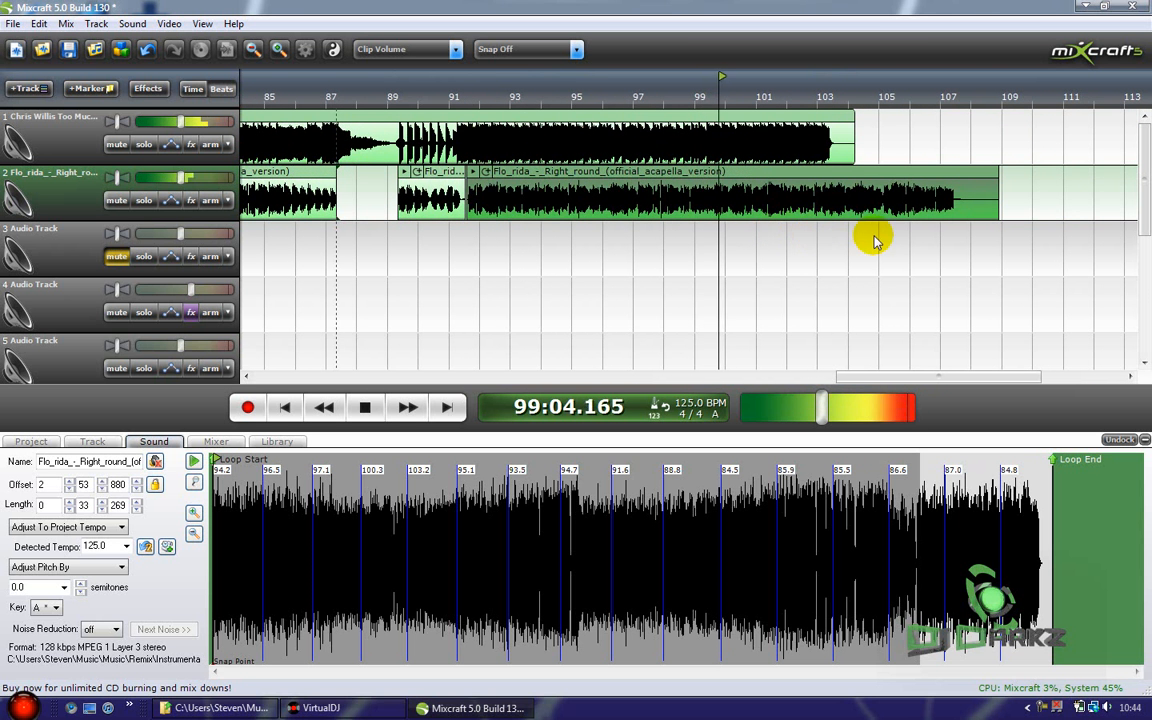
{"action": "left_click", "coordinate": [922, 238]}
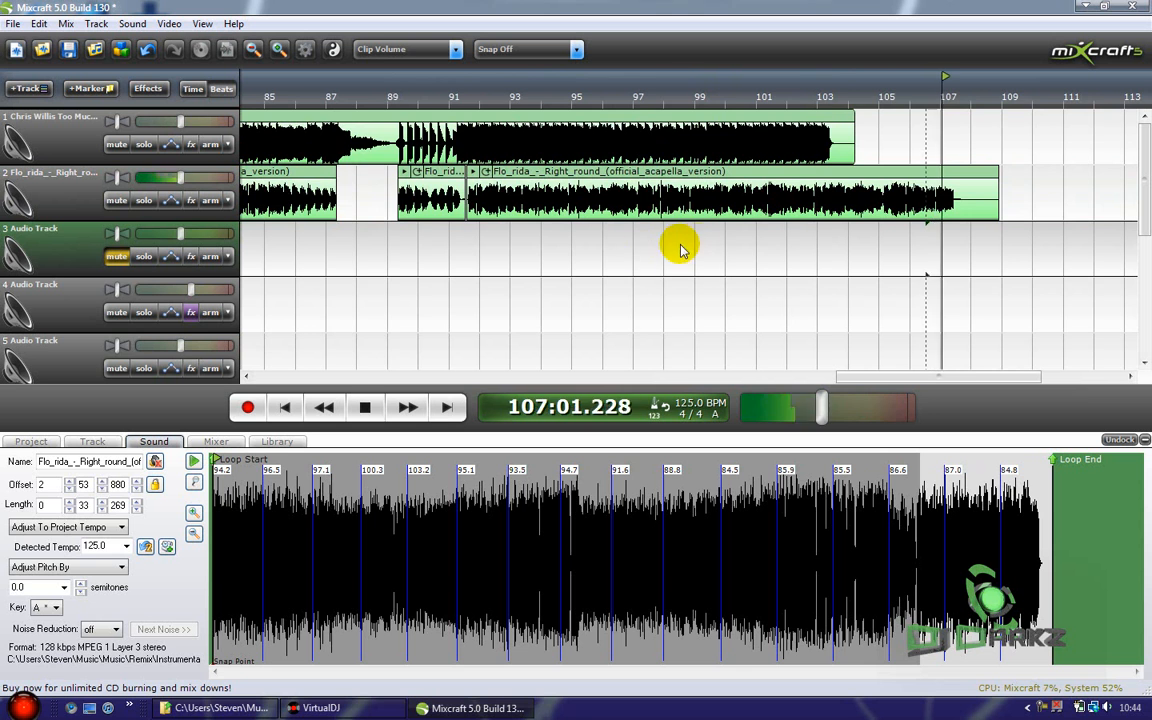
{"action": "left_click", "coordinate": [728, 239]}
{"action": "scroll", "coordinate": [761, 239], "scroll_direction": "up", "scroll_amount": 3}
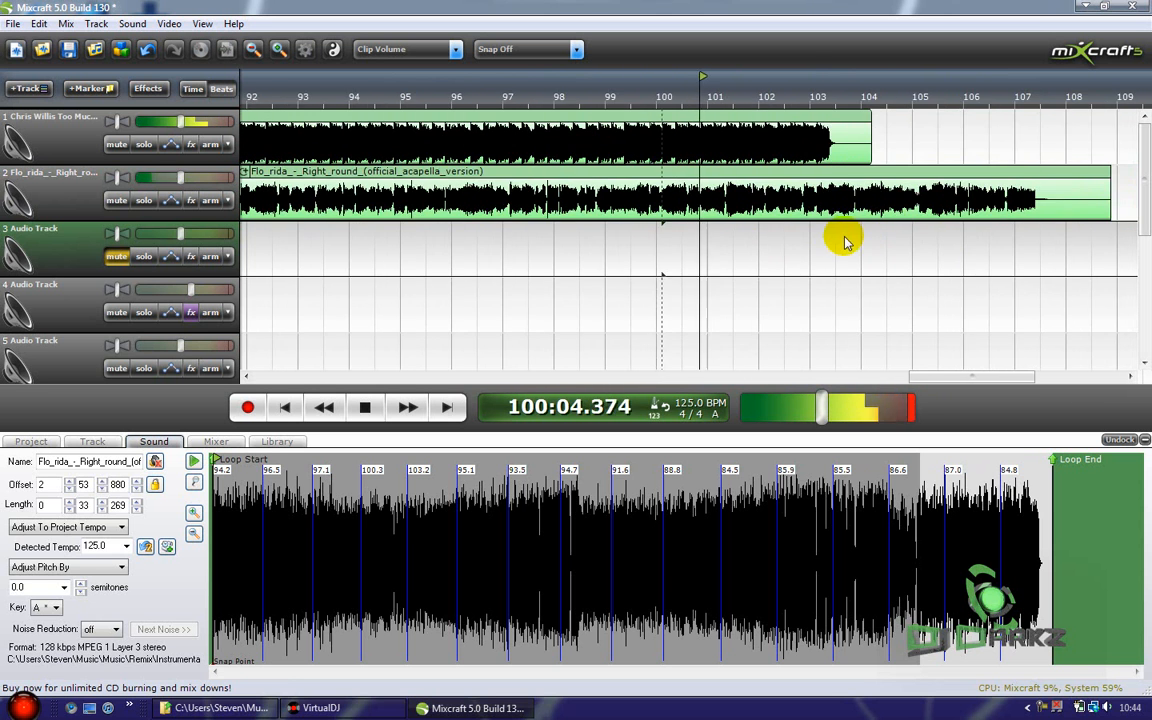
{"action": "scroll", "coordinate": [832, 236], "scroll_direction": "up", "scroll_amount": 4}
{"action": "scroll", "coordinate": [830, 220], "scroll_direction": "up", "scroll_amount": 2}
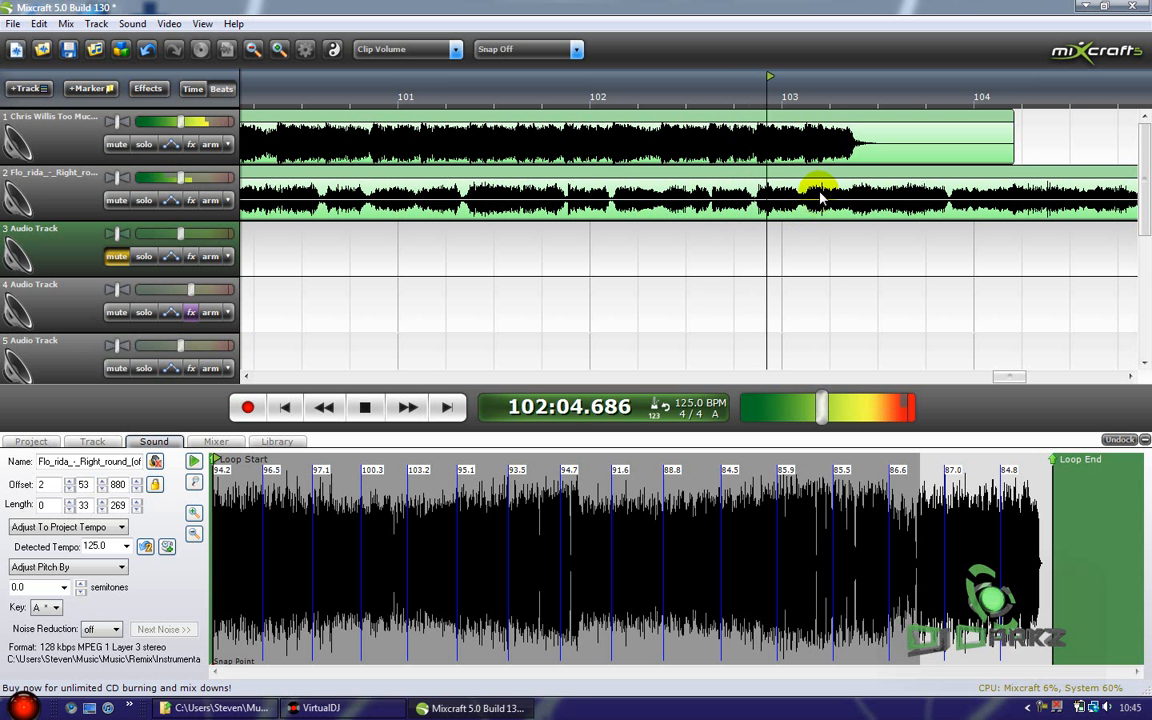
Step: Split the acapella at the instrumental's ending just after bar 103 beat 2 and move the remainder to muted track 3, at offset 3:09.976
{"action": "key", "text": "space"}
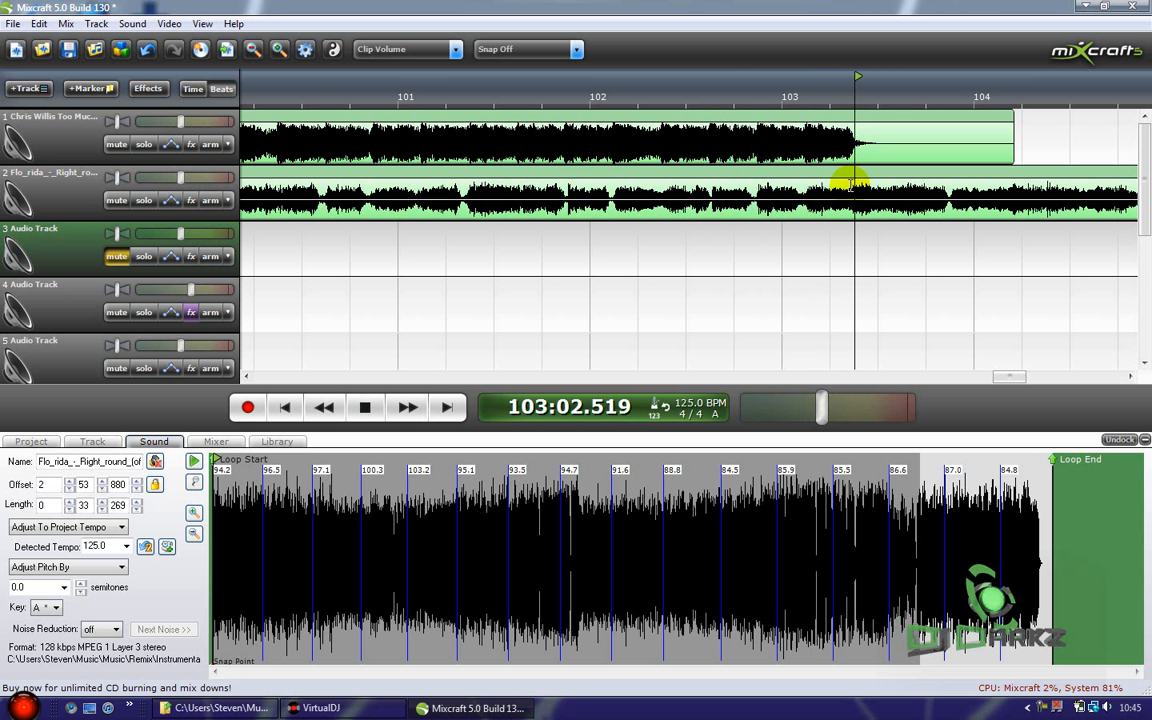
{"action": "left_click", "coordinate": [850, 185]}
{"action": "key", "text": "space"}
{"action": "key", "text": "ctrl+t"}
{"action": "left_click_drag", "start_coordinate": [915, 175], "coordinate": [252, 228]}
Step: Play the shortened ending from just before bar 103 and stop after the instrumental finishes
{"action": "left_click", "coordinate": [755, 315]}
{"action": "key", "text": "space"}
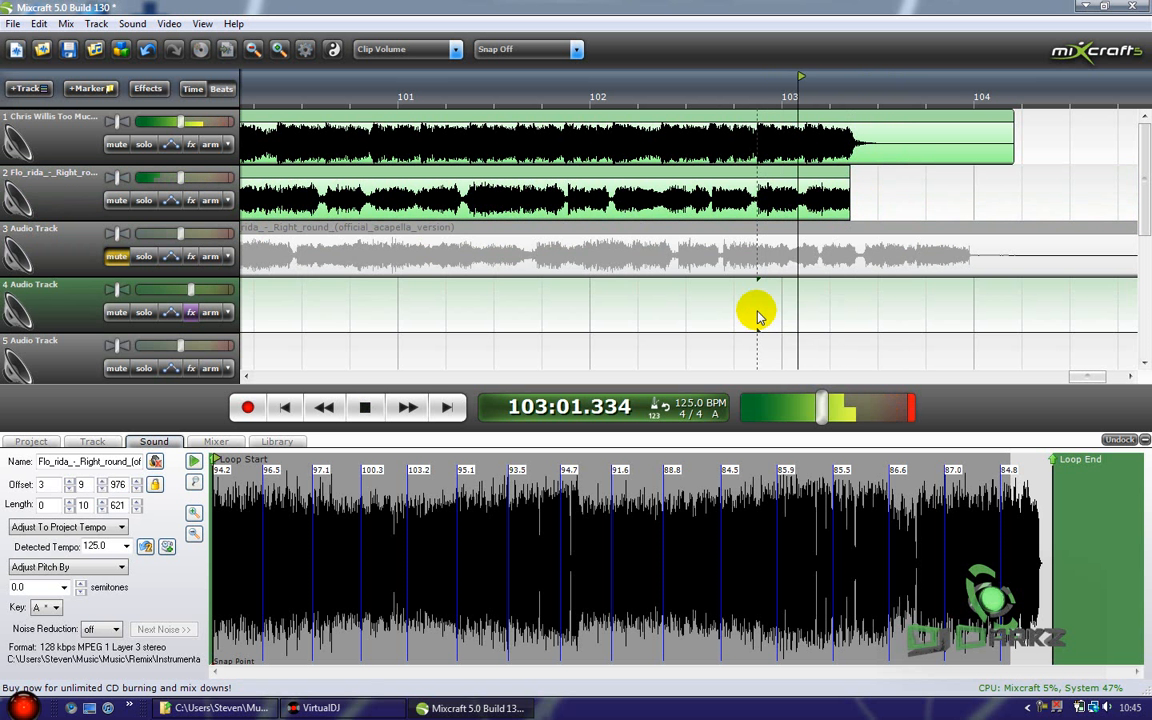
{"action": "key", "text": "space"}
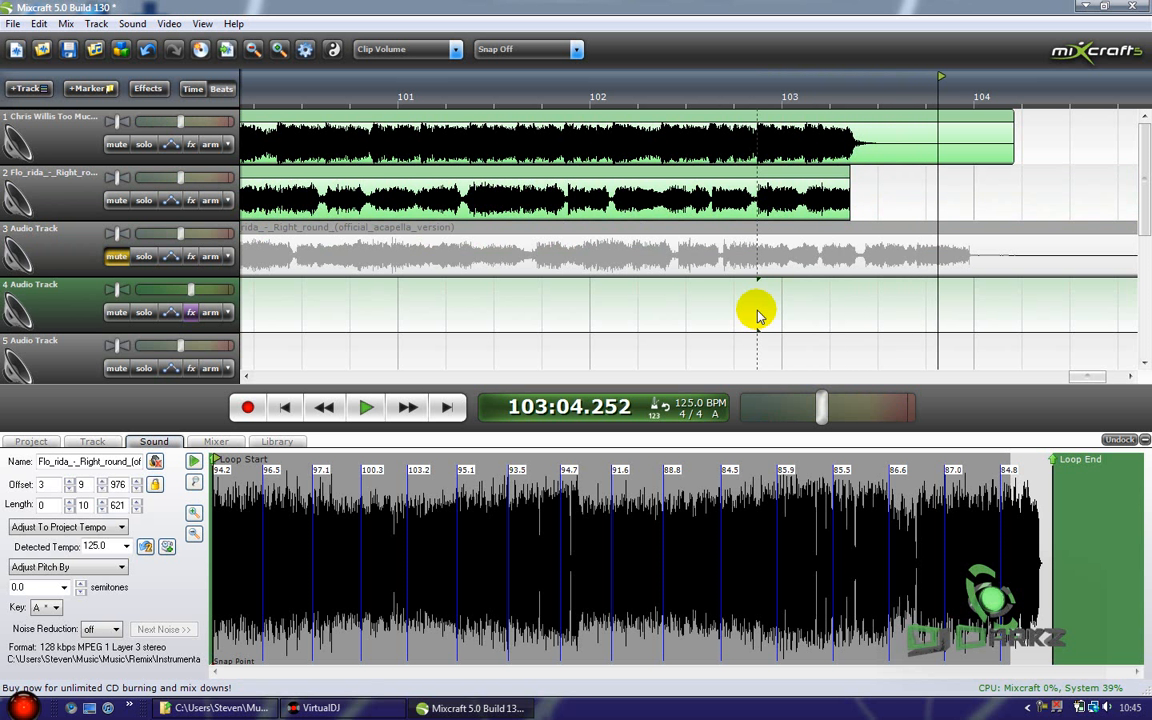
Step: Play the acapella's ending on track 2 from just after bar 103 to find its closing phrase
{"action": "left_click", "coordinate": [828, 180]}
{"action": "scroll", "coordinate": [828, 210], "scroll_direction": "up", "scroll_amount": 2}
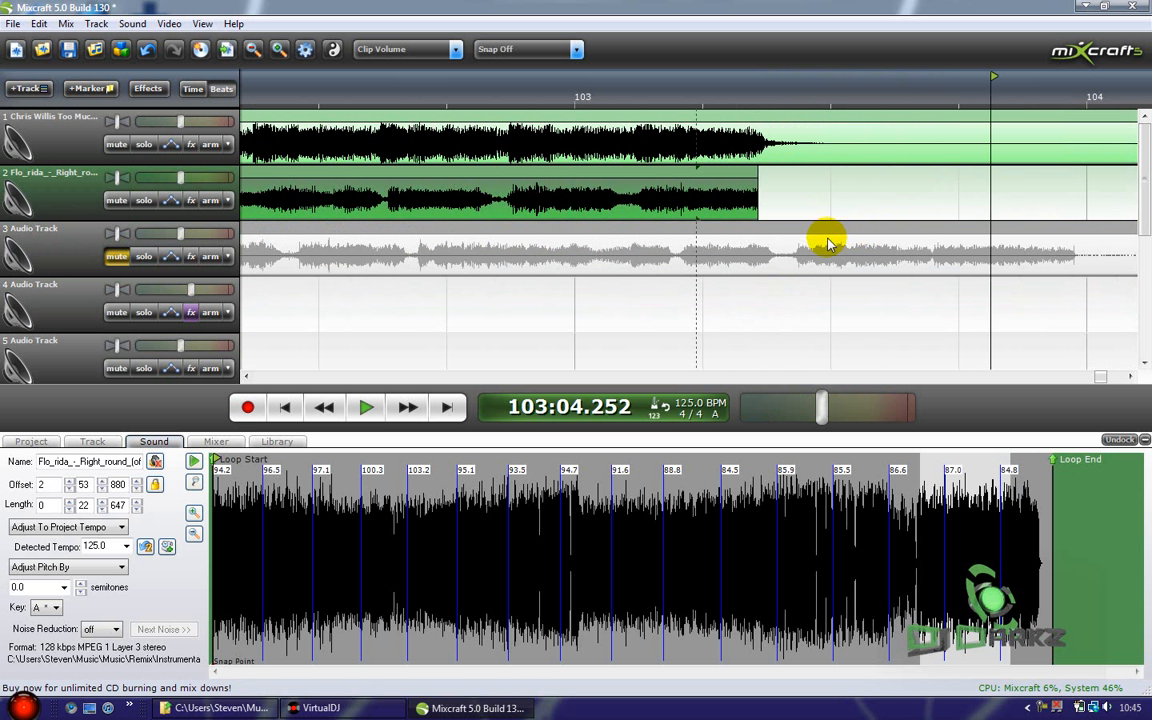
{"action": "left_click", "coordinate": [614, 312]}
{"action": "key", "text": "space"}
{"action": "key", "text": "space"}
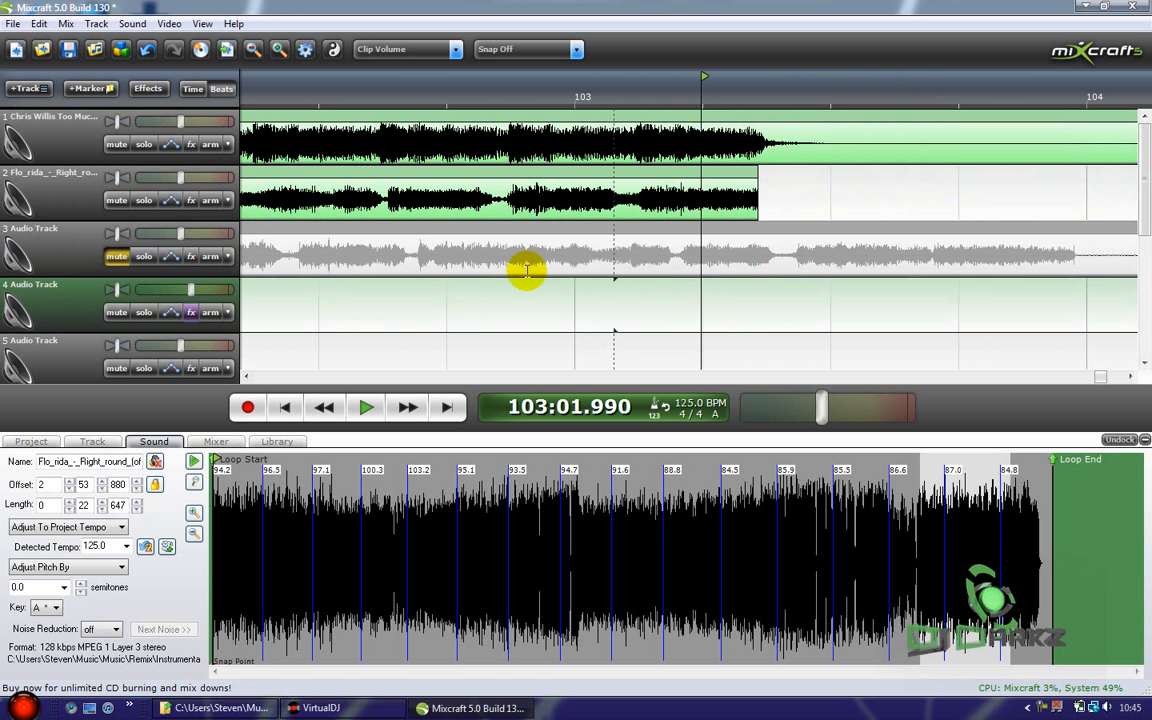
Step: Solo the acapella track, audition its ending from just before bar 103, and split the clip at about 103:01.5
{"action": "left_click", "coordinate": [145, 201]}
{"action": "left_click", "coordinate": [514, 285]}
{"action": "key", "text": "space"}
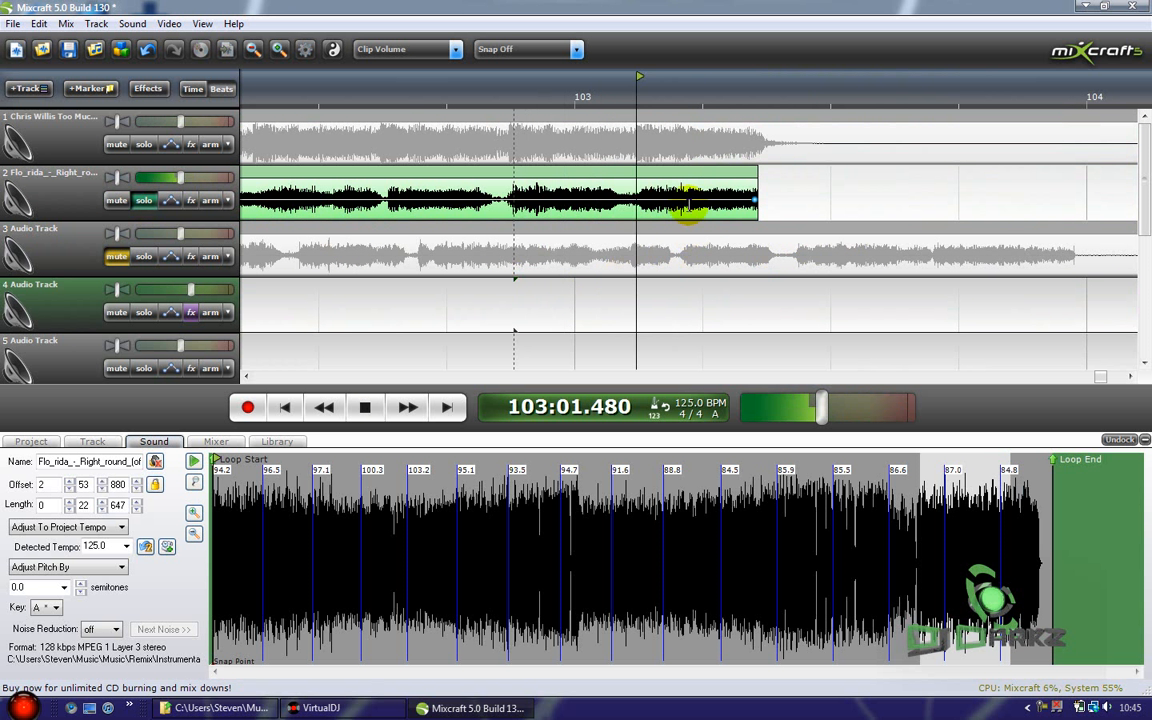
{"action": "key", "text": "space"}
{"action": "left_click", "coordinate": [639, 186]}
{"action": "key", "text": "ctrl+t"}
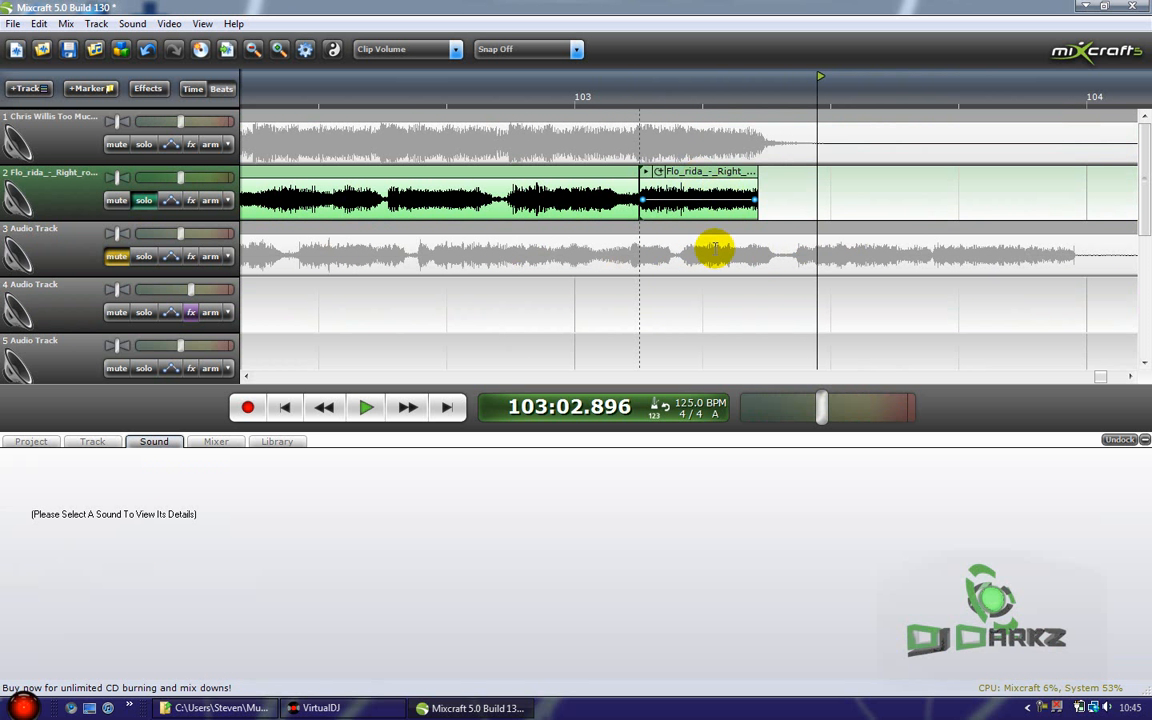
Step: Audition the short split-off acapella piece, trim its end to a length of 0.423 seconds, and replay it
{"action": "left_click", "coordinate": [629, 303]}
{"action": "key", "text": "space"}
{"action": "key", "text": "space"}
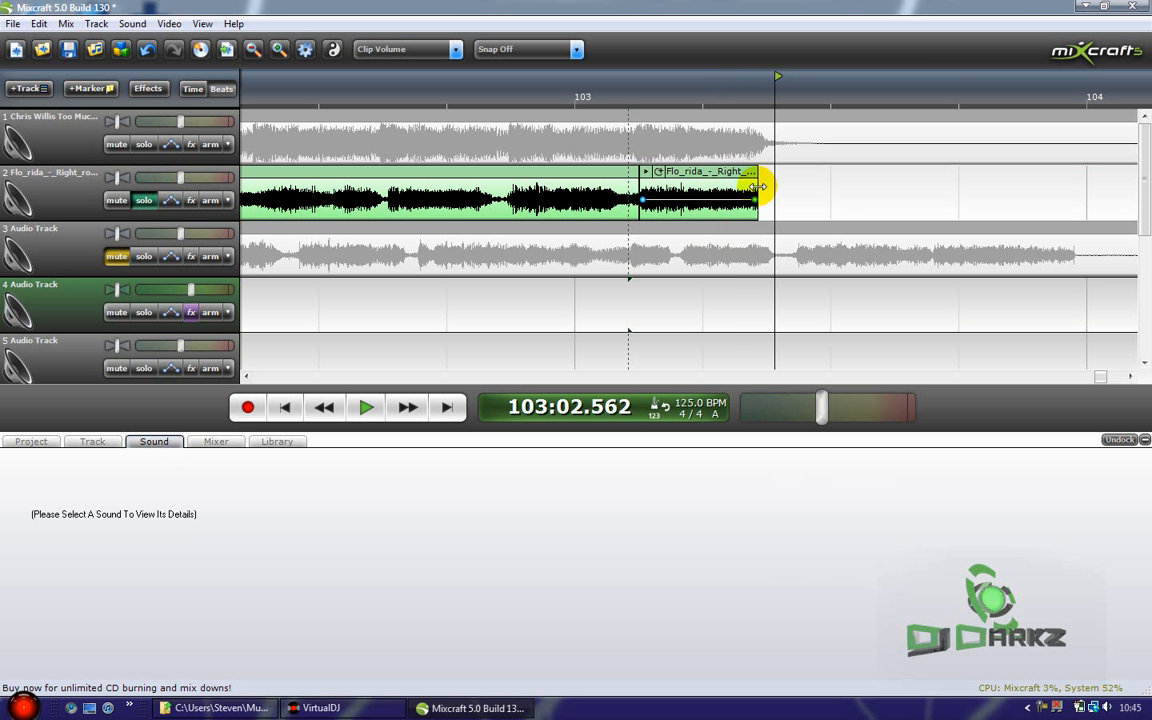
{"action": "left_click_drag", "start_coordinate": [757, 186], "coordinate": [755, 186]}
{"action": "left_click", "coordinate": [674, 313]}
{"action": "key", "text": "space"}
{"action": "key", "text": "space"}
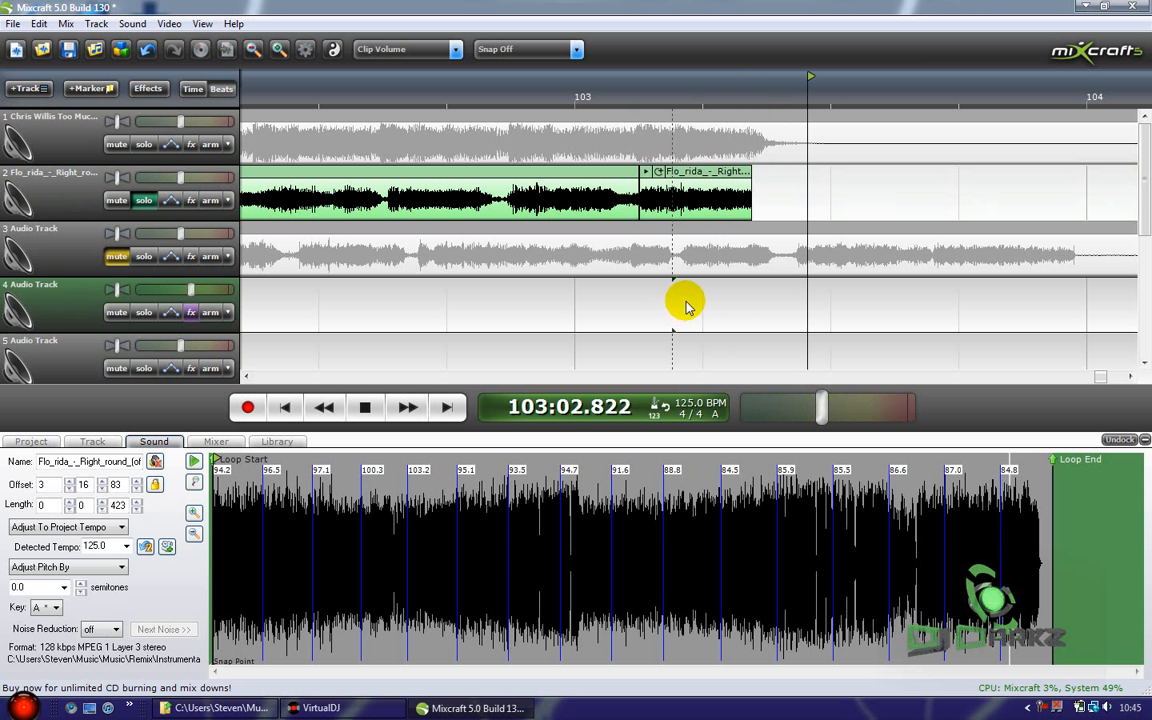
Step: Replay the short acapella piece, trim its end further to a length of 0.405 seconds, and check it
{"action": "left_click", "coordinate": [625, 328]}
{"action": "key", "text": "space"}
{"action": "key", "text": "space"}
{"action": "key", "text": "space"}
{"action": "key", "text": "space"}
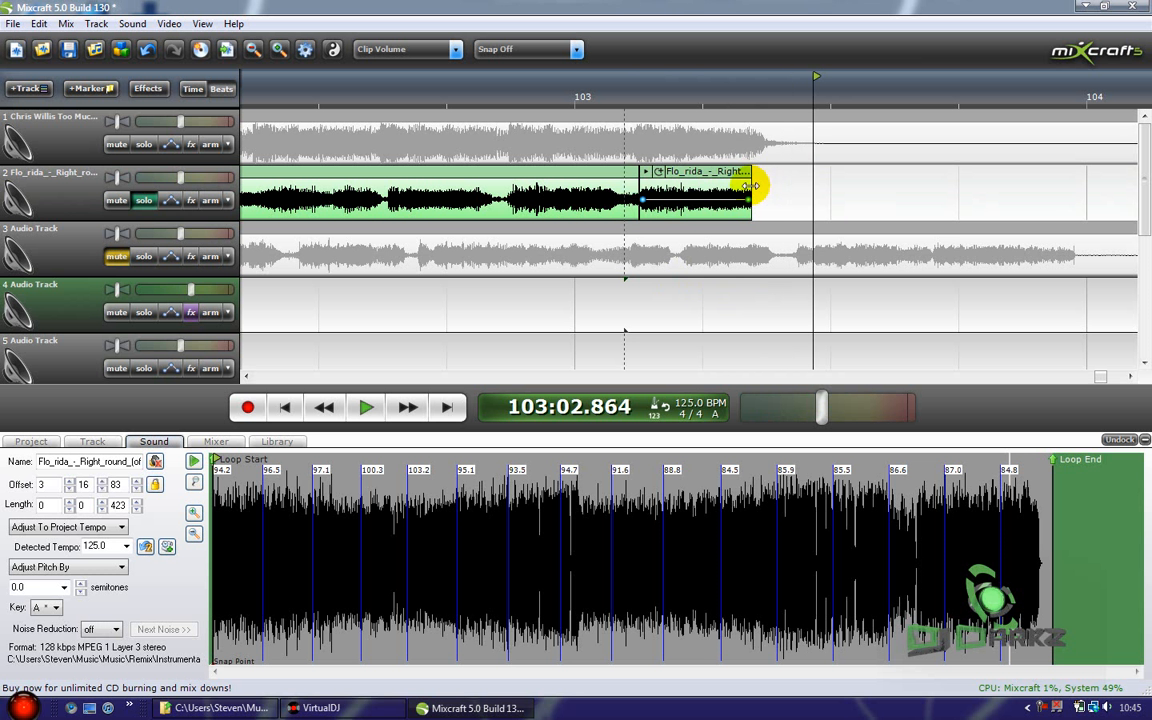
{"action": "left_click_drag", "start_coordinate": [752, 185], "coordinate": [748, 185]}
{"action": "left_click", "coordinate": [581, 310]}
{"action": "key", "text": "space"}
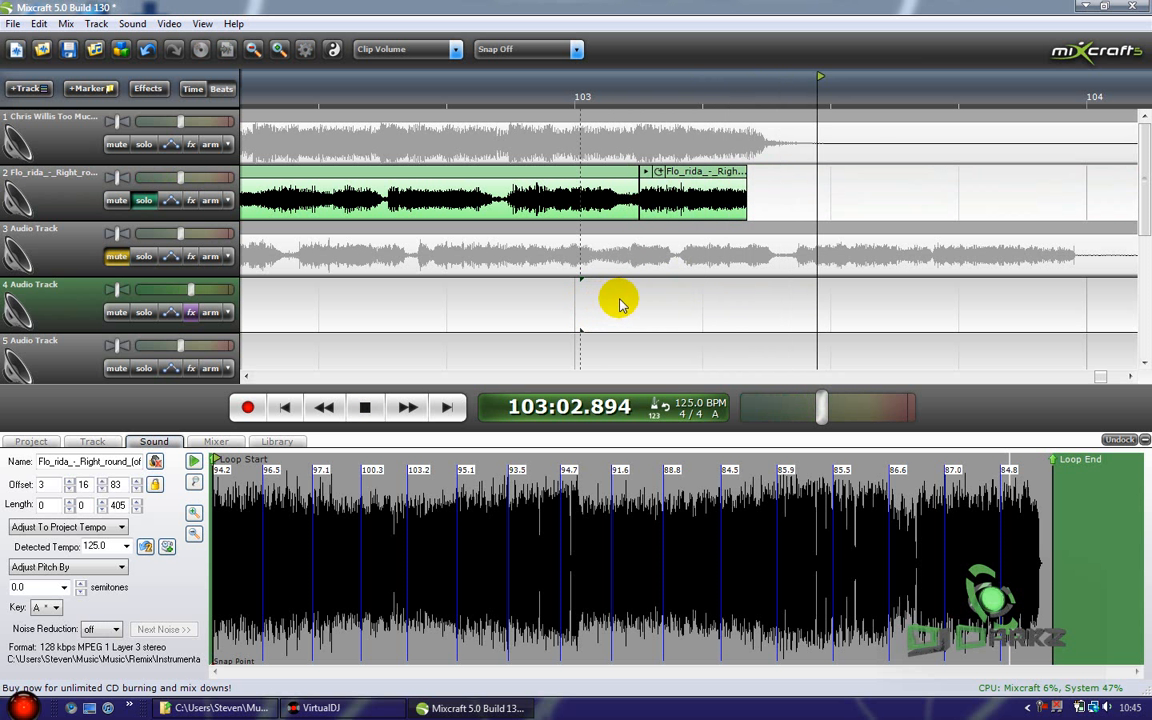
{"action": "key", "text": "space"}
Step: Move the short ending piece from track 2 down to effects track 4, keeping it directly after the acapella at offset 3:16.082
{"action": "left_click", "coordinate": [716, 180]}
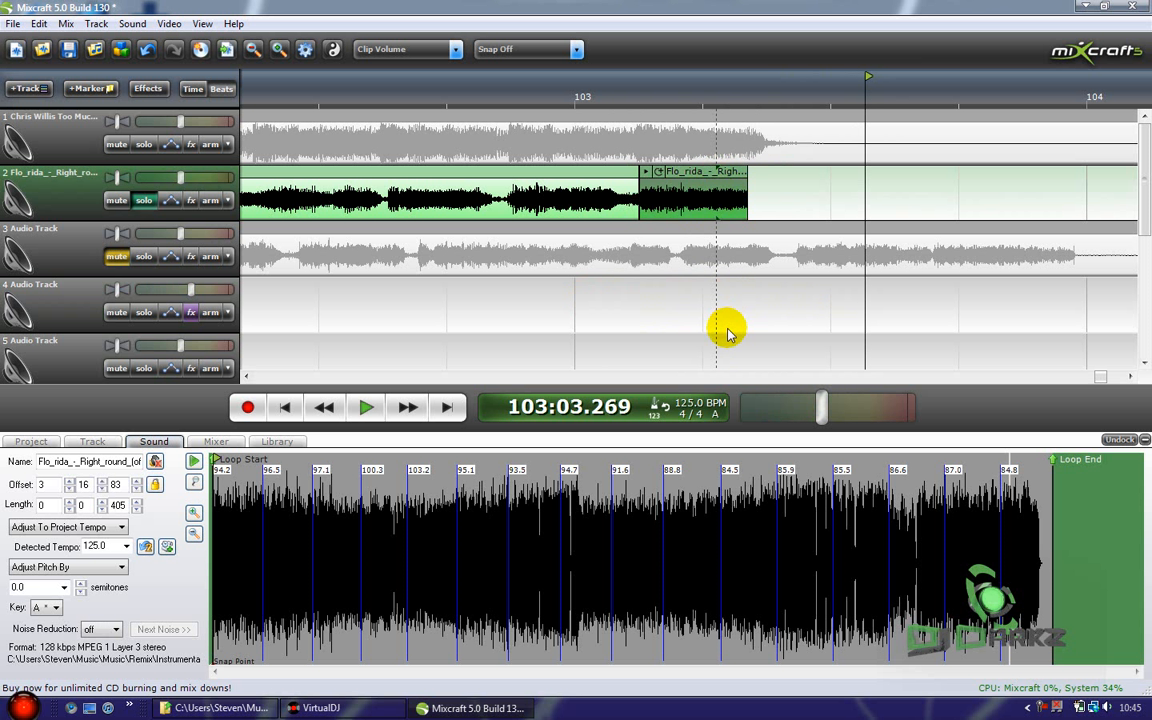
{"action": "left_click", "coordinate": [690, 180]}
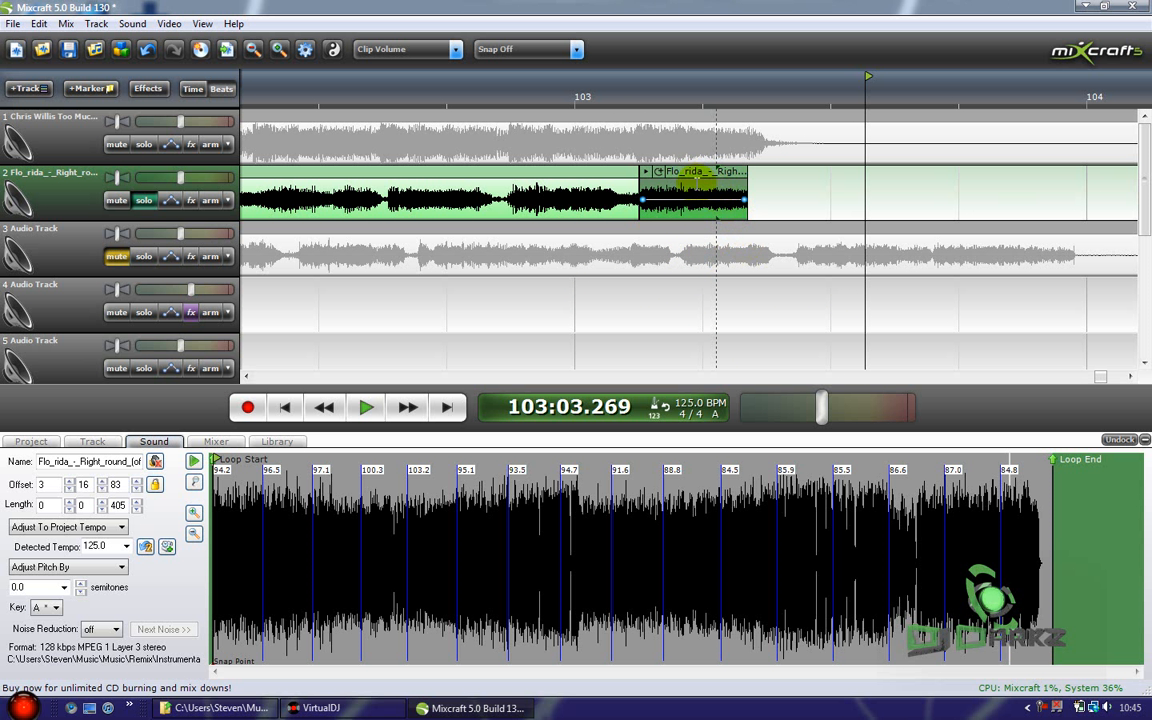
{"action": "left_click", "coordinate": [641, 315]}
{"action": "scroll", "coordinate": [643, 315], "scroll_direction": "up", "scroll_amount": 1}
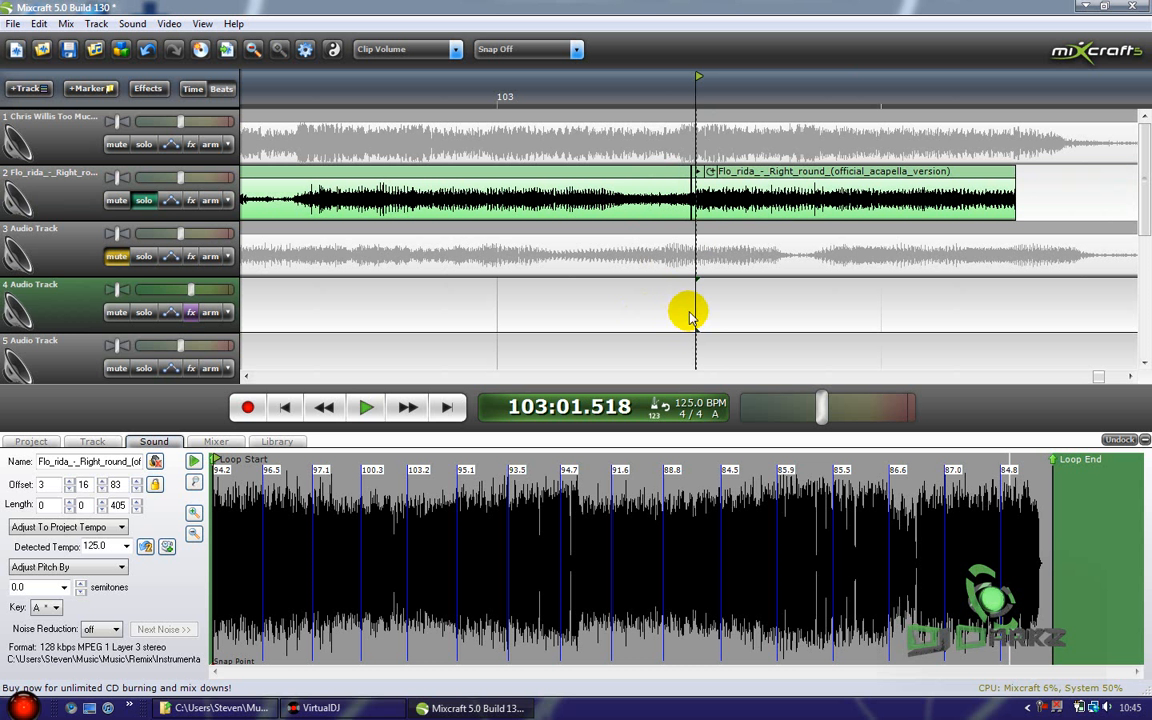
{"action": "left_click", "coordinate": [690, 316]}
{"action": "left_click_drag", "start_coordinate": [728, 172], "coordinate": [728, 285]}
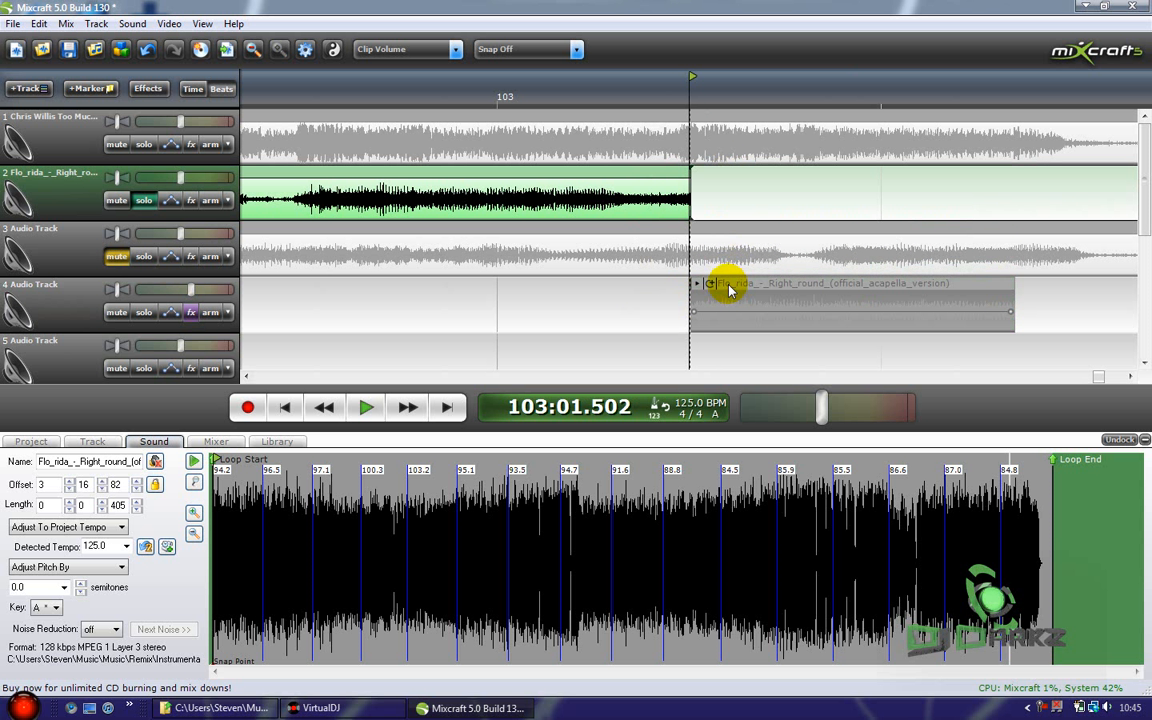
Step: Solo track 4 along with the acapella, play the echoed ending from just before bar 103, and unsolo track 4
{"action": "left_click", "coordinate": [144, 315]}
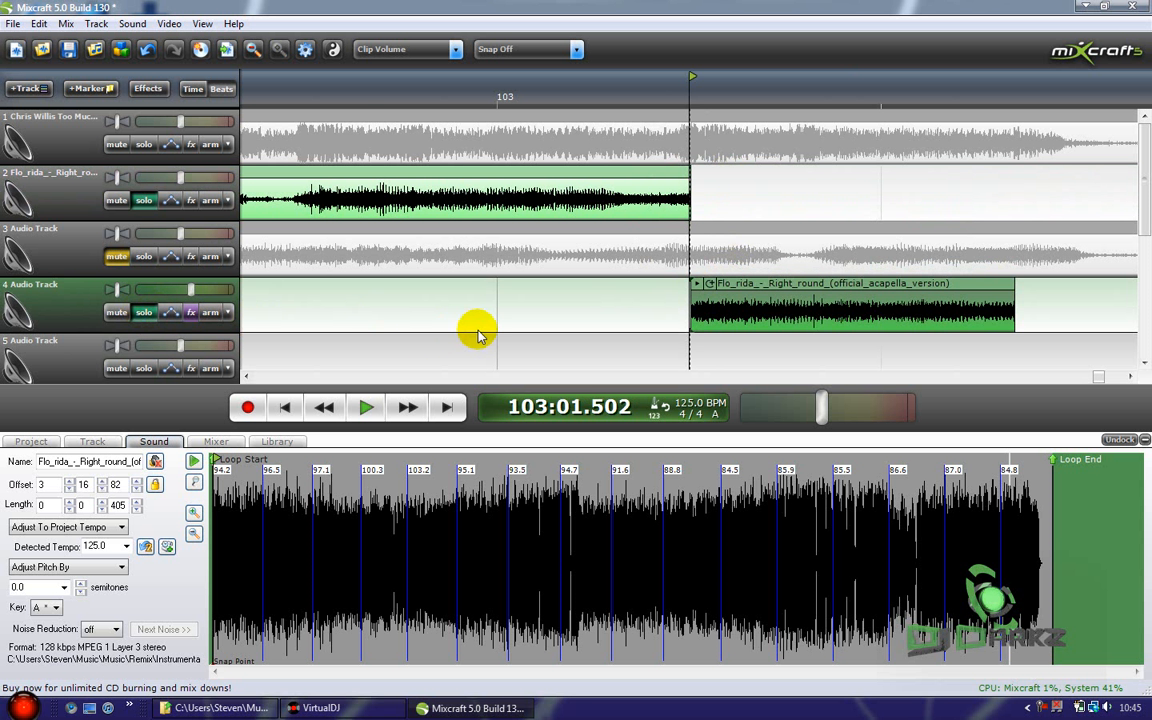
{"action": "left_click_drag", "start_coordinate": [478, 330], "coordinate": [468, 331]}
{"action": "left_click", "coordinate": [380, 335]}
{"action": "key", "text": "space"}
{"action": "scroll", "coordinate": [384, 335], "scroll_direction": "down", "scroll_amount": 3}
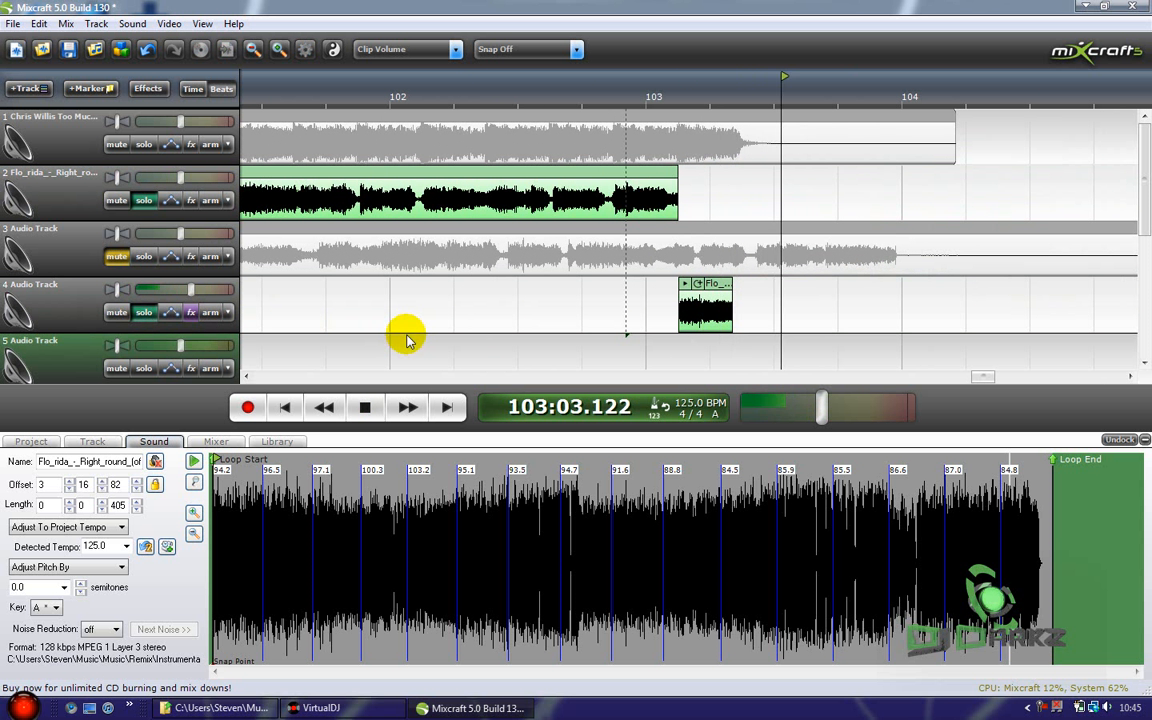
{"action": "left_click", "coordinate": [146, 312]}
{"action": "key", "text": "space"}
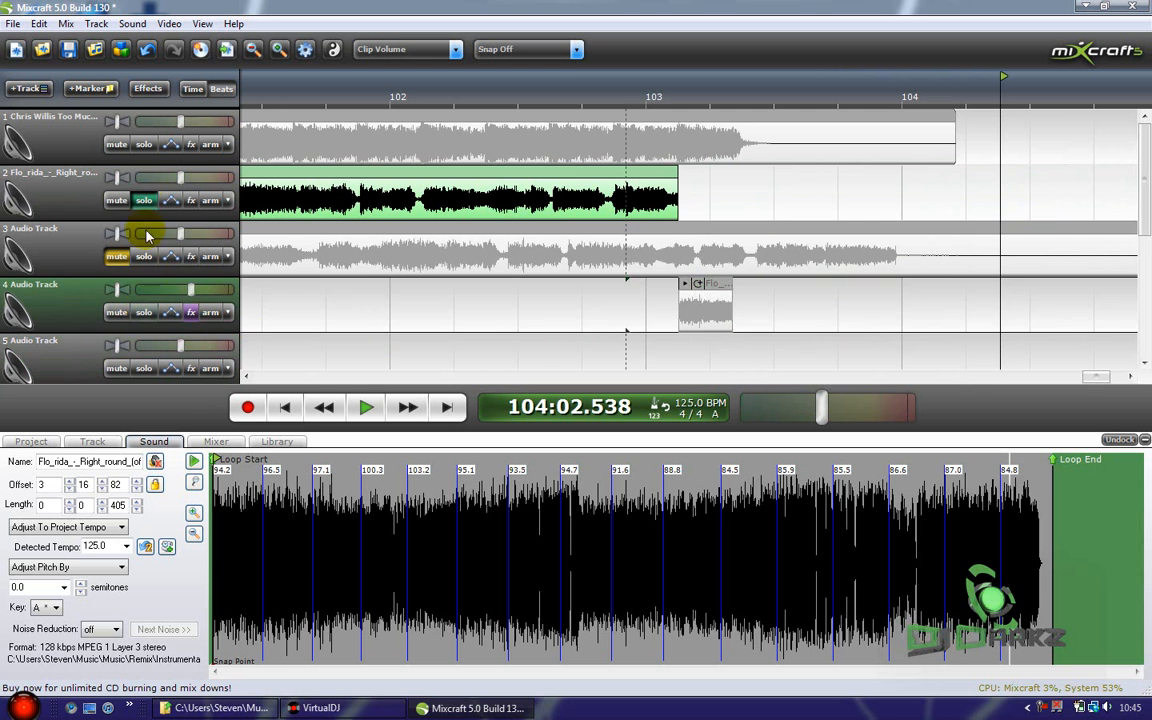
Step: Unsolo the acapella track and play the full mix from the end of bar 102 through the echoed ending
{"action": "left_click", "coordinate": [144, 202]}
{"action": "left_click", "coordinate": [566, 330]}
{"action": "key", "text": "space"}
{"action": "scroll", "coordinate": [605, 331], "scroll_direction": "up", "scroll_amount": 3}
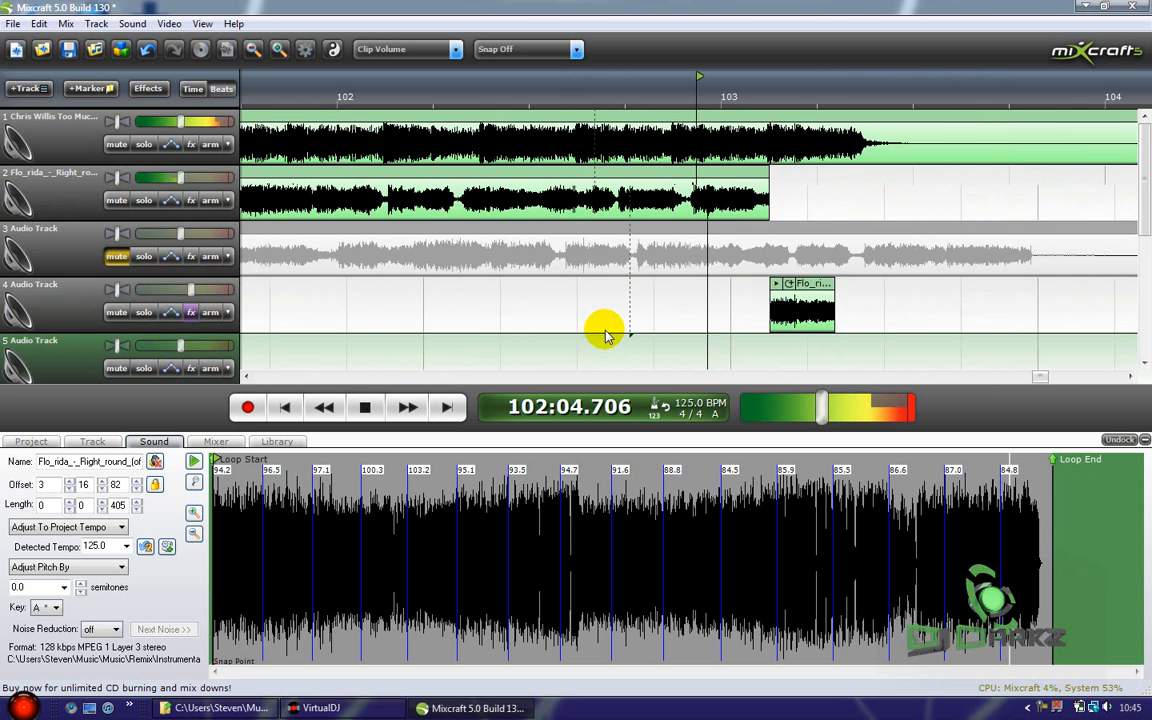
{"action": "scroll", "coordinate": [605, 331], "scroll_direction": "down", "scroll_amount": 4}
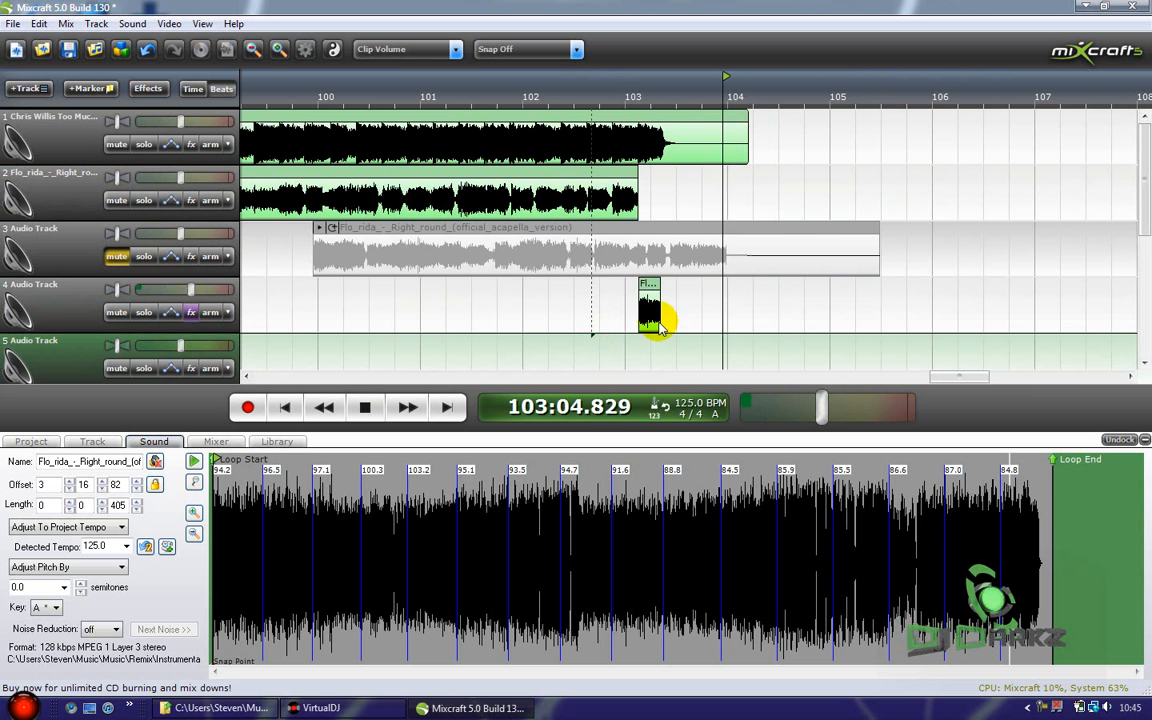
Step: Shorten the muted acapella remainder on track 3 to 8.485 seconds and move it to offset 3:08.568
{"action": "scroll", "coordinate": [772, 147], "scroll_direction": "up", "scroll_amount": 3}
{"action": "scroll", "coordinate": [772, 147], "scroll_direction": "down", "scroll_amount": 3}
{"action": "left_click_drag", "start_coordinate": [843, 236], "coordinate": [586, 237]}
{"action": "scroll", "coordinate": [548, 334], "scroll_direction": "down", "scroll_amount": 3}
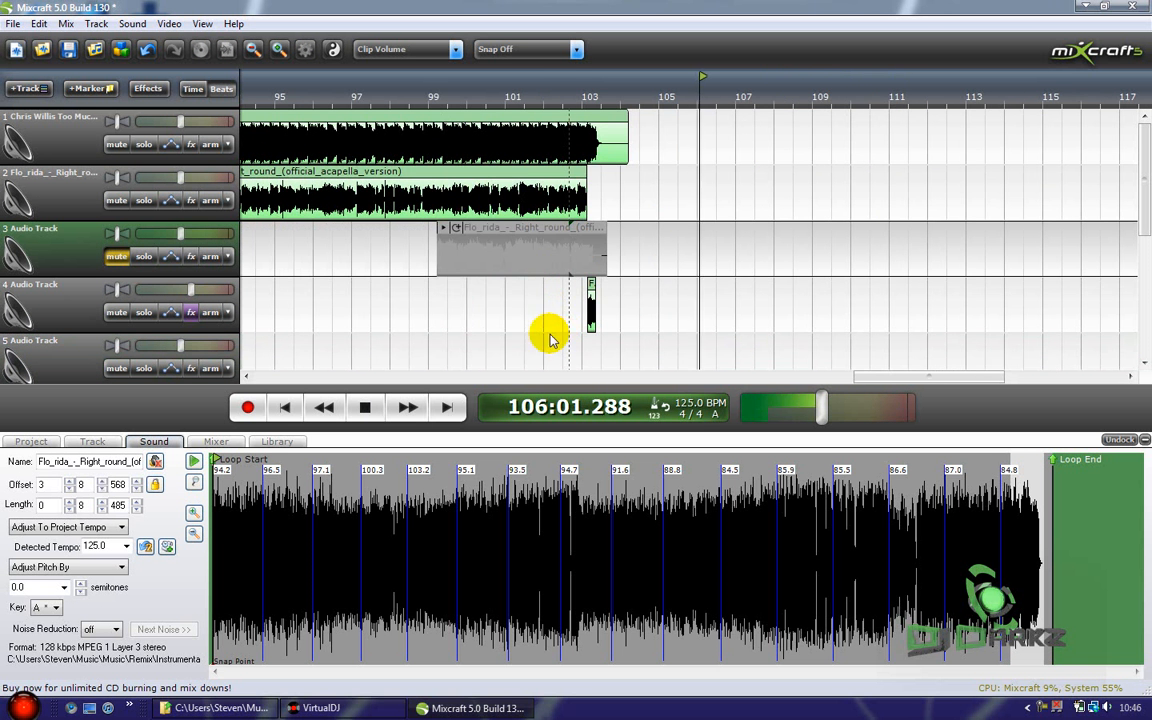
Step: Replay the ending from just before bar 102 through the echo tail
{"action": "left_click", "coordinate": [540, 343]}
{"action": "scroll", "coordinate": [728, 336], "scroll_direction": "up", "scroll_amount": 4}
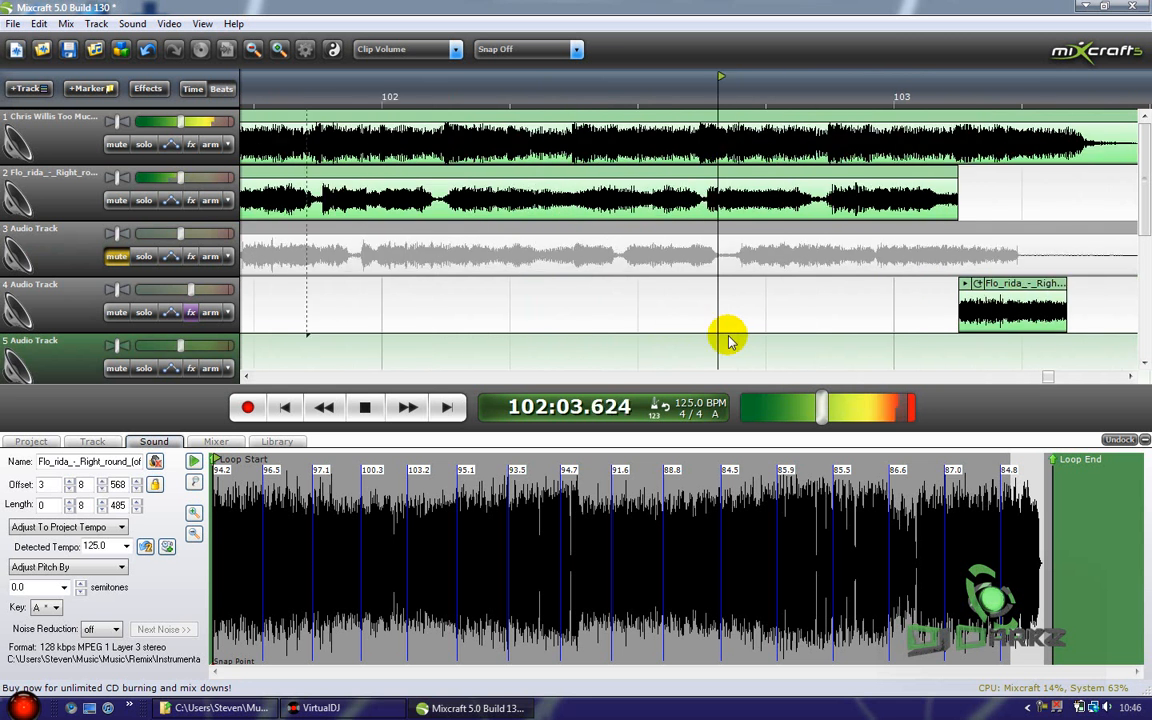
{"action": "scroll", "coordinate": [728, 340], "scroll_direction": "down", "scroll_amount": 2}
{"action": "scroll", "coordinate": [728, 340], "scroll_direction": "up", "scroll_amount": 1}
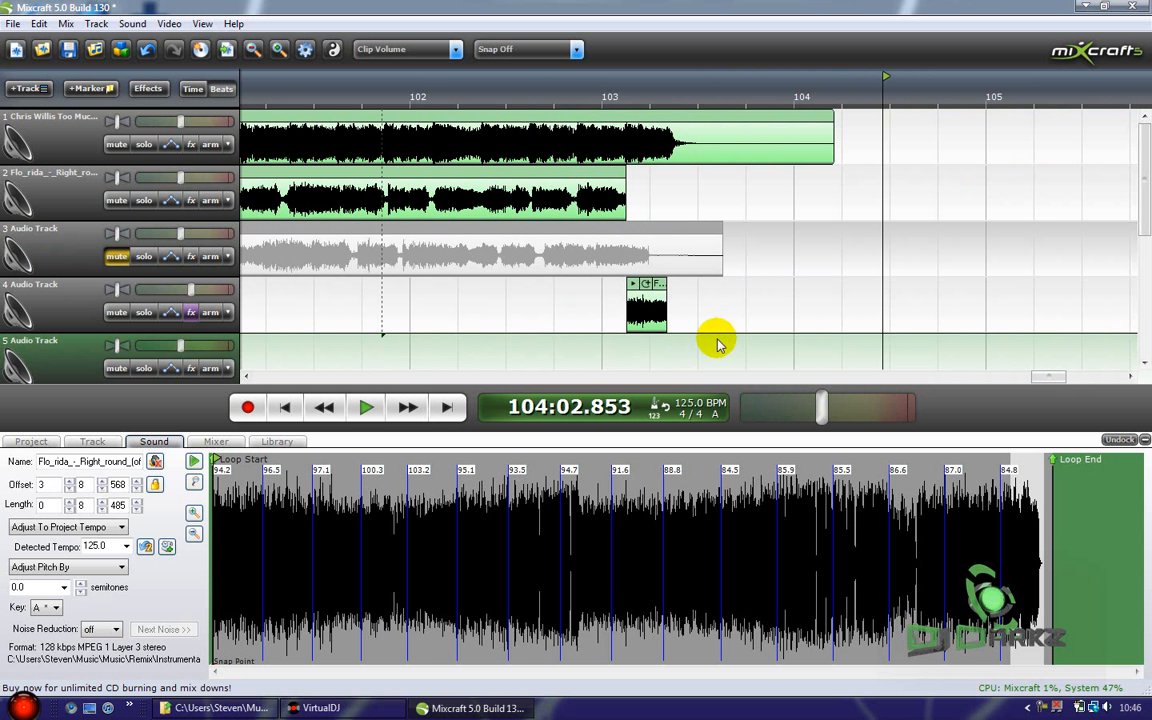
Step: Extend the instrumental clip's end past bar 104 to a length of 3:18.464 and play its tail from the last beat of bar 103
{"action": "scroll", "coordinate": [717, 344], "scroll_direction": "down", "scroll_amount": 1}
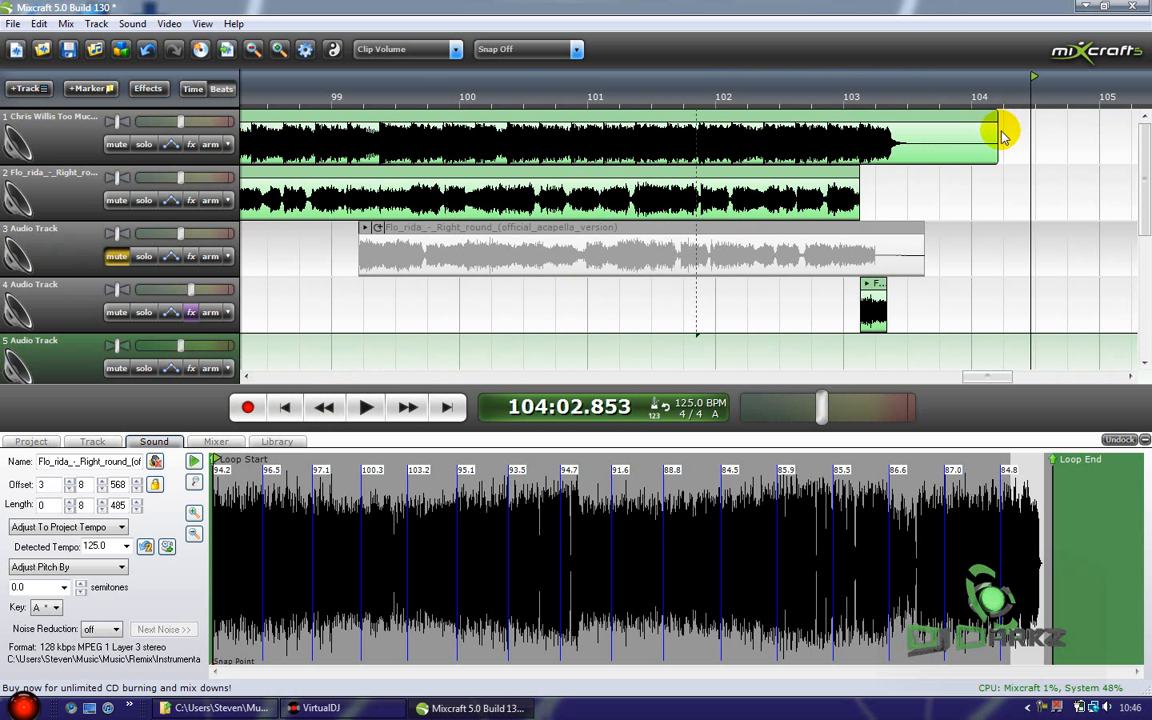
{"action": "left_click_drag", "start_coordinate": [1000, 130], "coordinate": [1033, 126]}
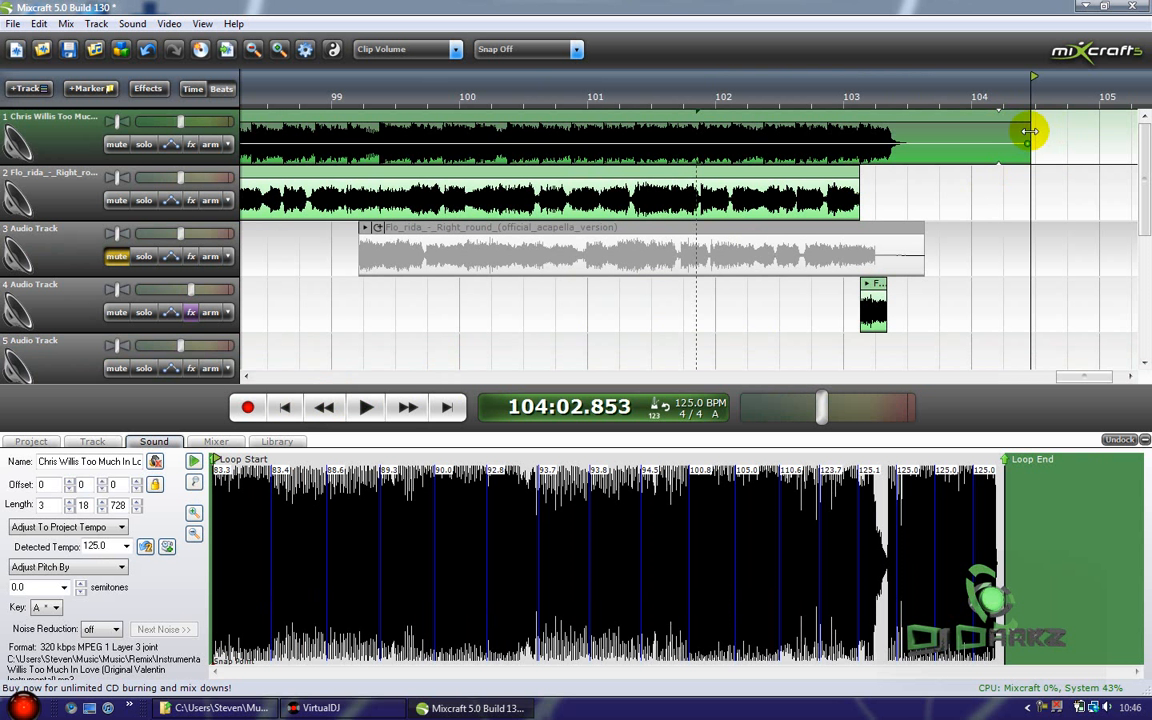
{"action": "left_click_drag", "start_coordinate": [1017, 134], "coordinate": [1017, 134]}
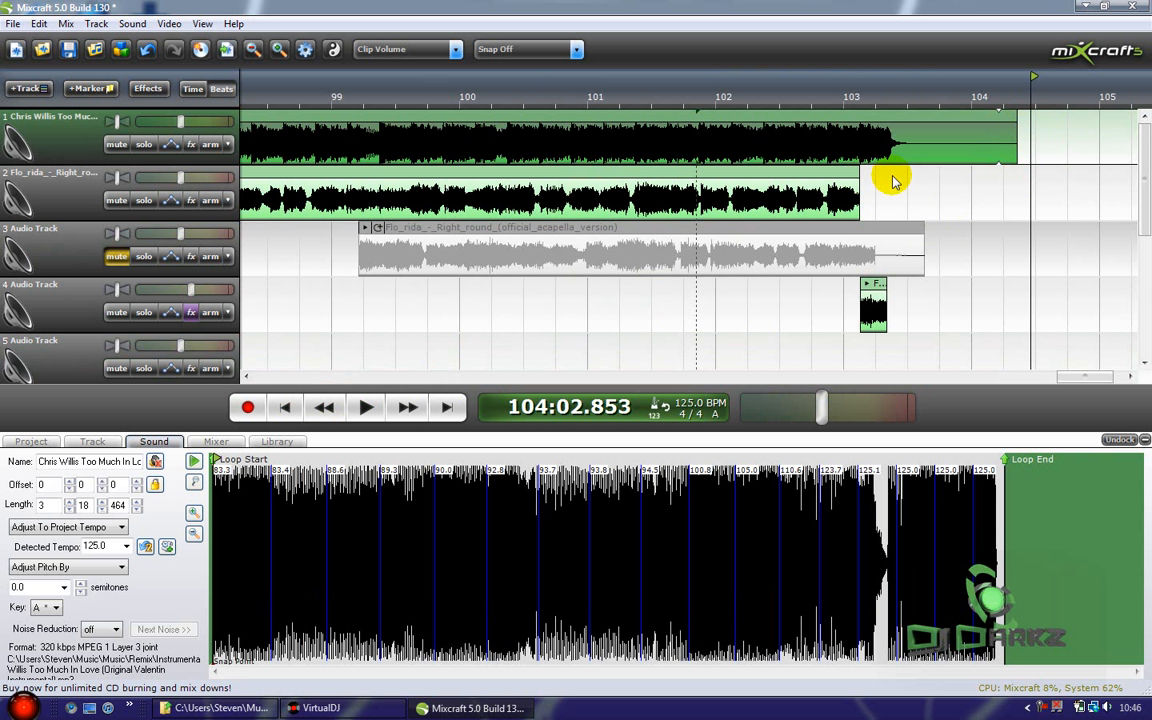
{"action": "left_click", "coordinate": [969, 185]}
{"action": "left_click", "coordinate": [12, 24]}
{"action": "left_click", "coordinate": [12, 24]}
{"action": "left_click", "coordinate": [957, 198]}
{"action": "scroll", "coordinate": [1000, 188], "scroll_direction": "up", "scroll_amount": 3}
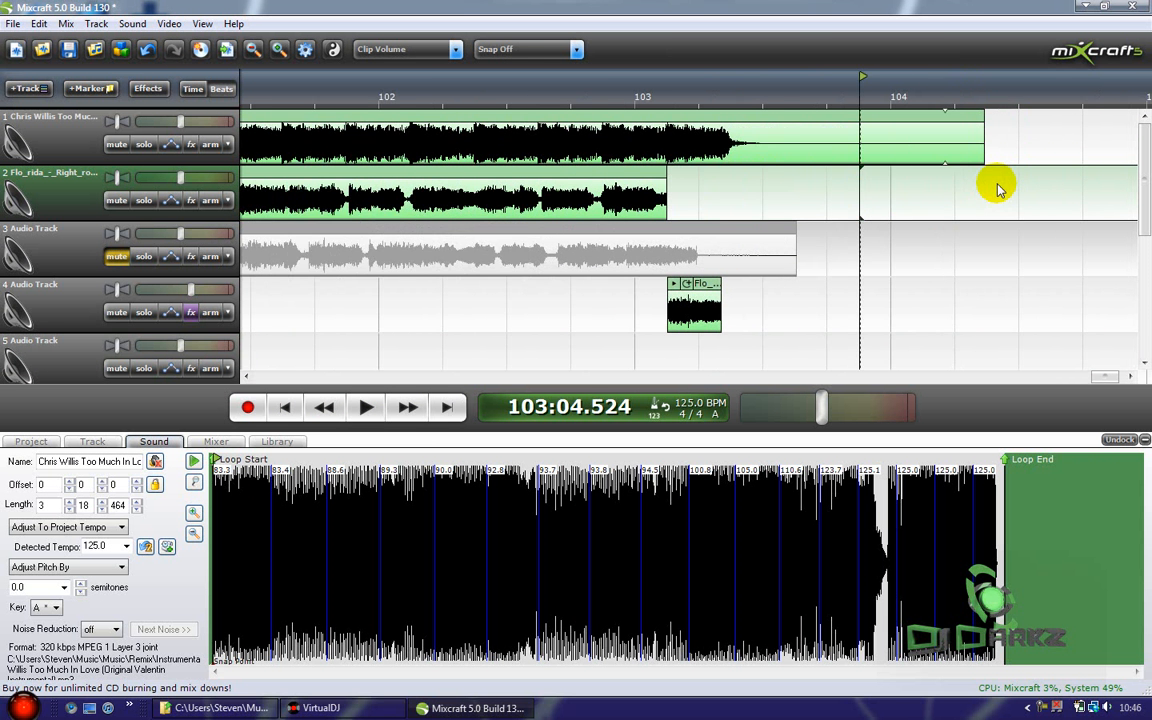
{"action": "key", "text": "space"}
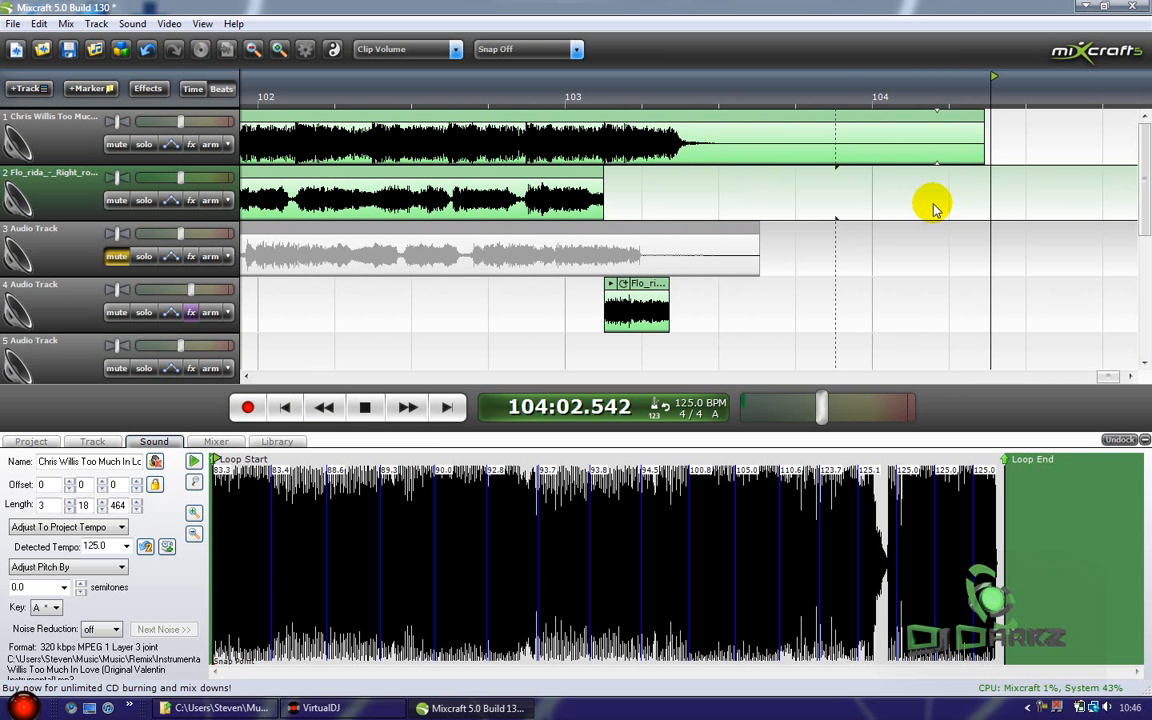
{"action": "key", "text": "space"}
Step: Play the finished ending once more from just before bar 103, stopping after the echo
{"action": "scroll", "coordinate": [712, 198], "scroll_direction": "down", "scroll_amount": 3}
{"action": "left_click", "coordinate": [597, 325]}
{"action": "key", "text": "space"}
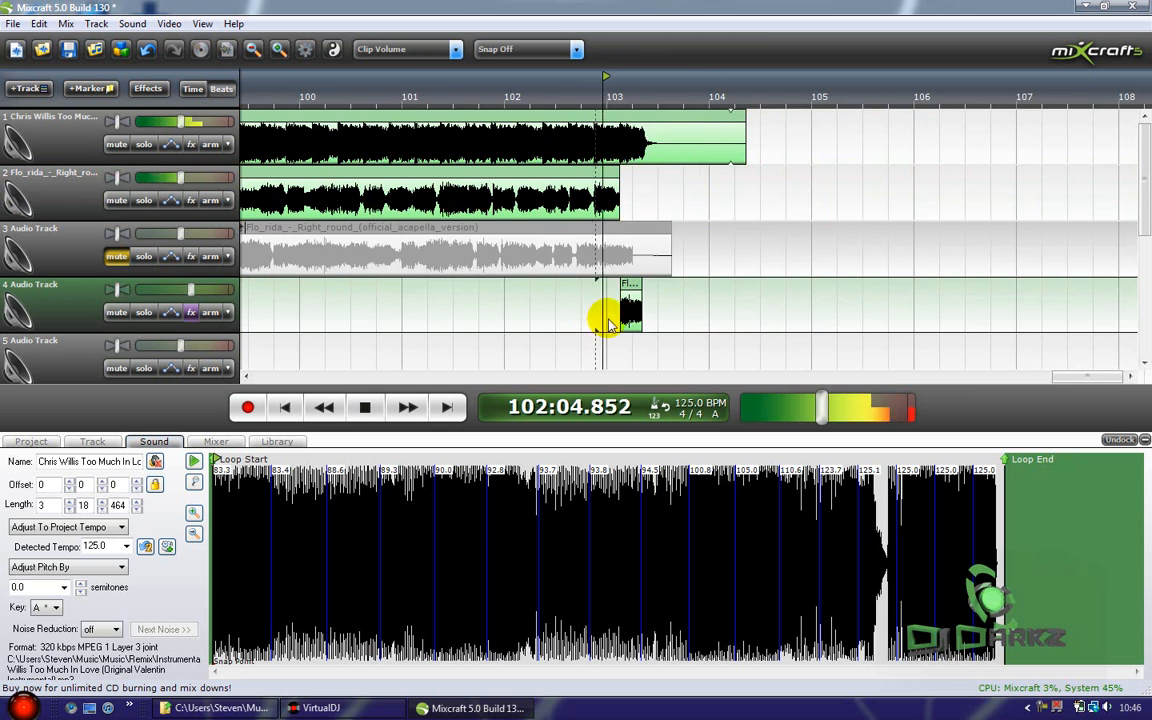
{"action": "scroll", "coordinate": [609, 320], "scroll_direction": "up", "scroll_amount": 2}
{"action": "scroll", "coordinate": [609, 320], "scroll_direction": "up", "scroll_amount": 1}
{"action": "scroll", "coordinate": [450, 340], "scroll_direction": "down", "scroll_amount": 6}
{"action": "key", "text": "space"}
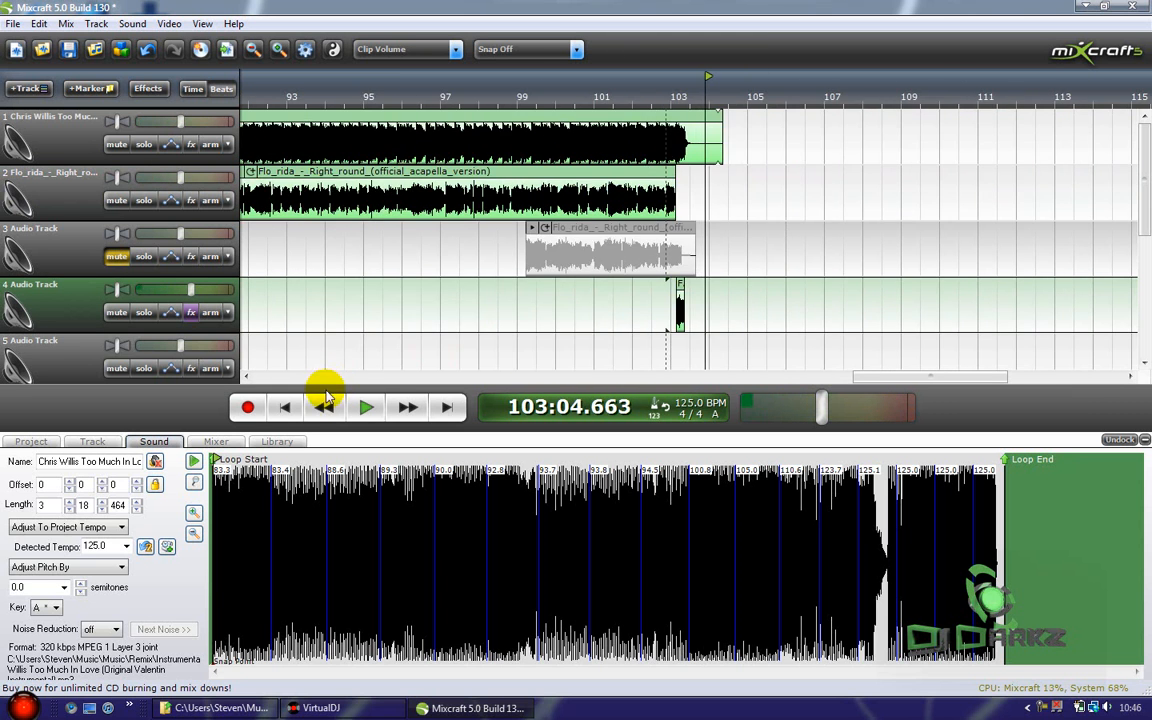
Step: Return the playhead to the project's start and look over the whole arrangement
{"action": "scroll", "coordinate": [326, 394], "scroll_direction": "down", "scroll_amount": 3}
{"action": "left_click", "coordinate": [292, 409]}
{"action": "scroll", "coordinate": [456, 362], "scroll_direction": "down", "scroll_amount": 4}
{"action": "scroll", "coordinate": [476, 348], "scroll_direction": "up", "scroll_amount": 1}
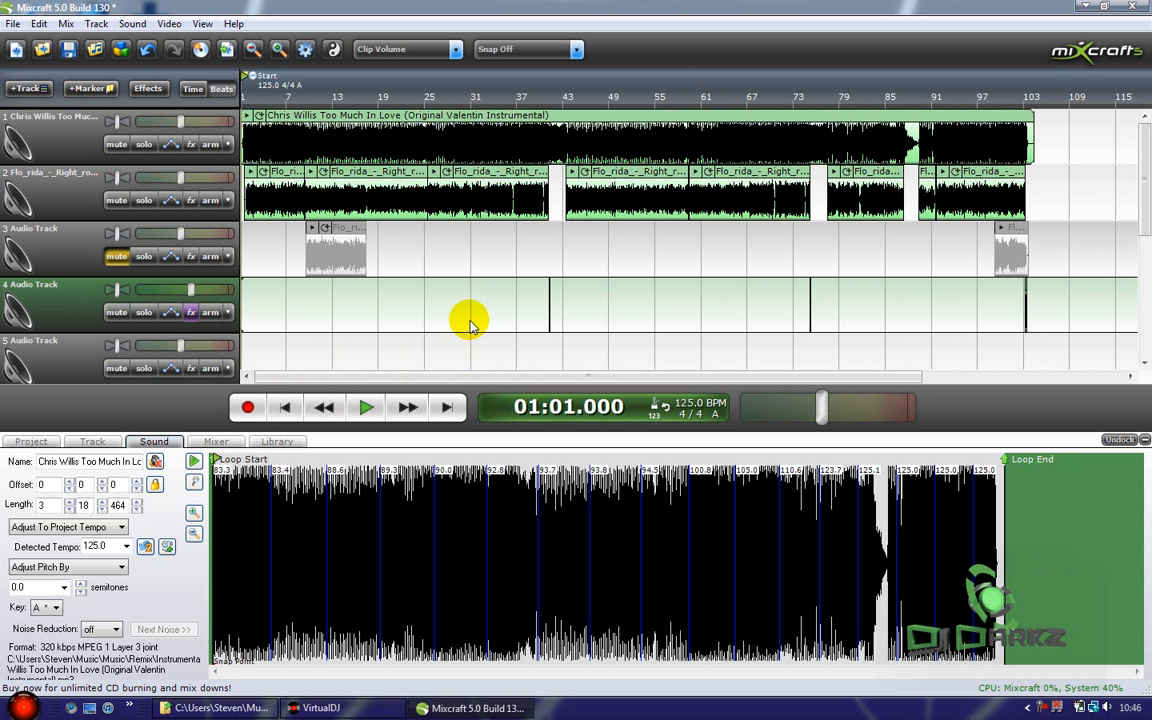
{"action": "scroll", "coordinate": [470, 322], "scroll_direction": "up", "scroll_amount": 2}
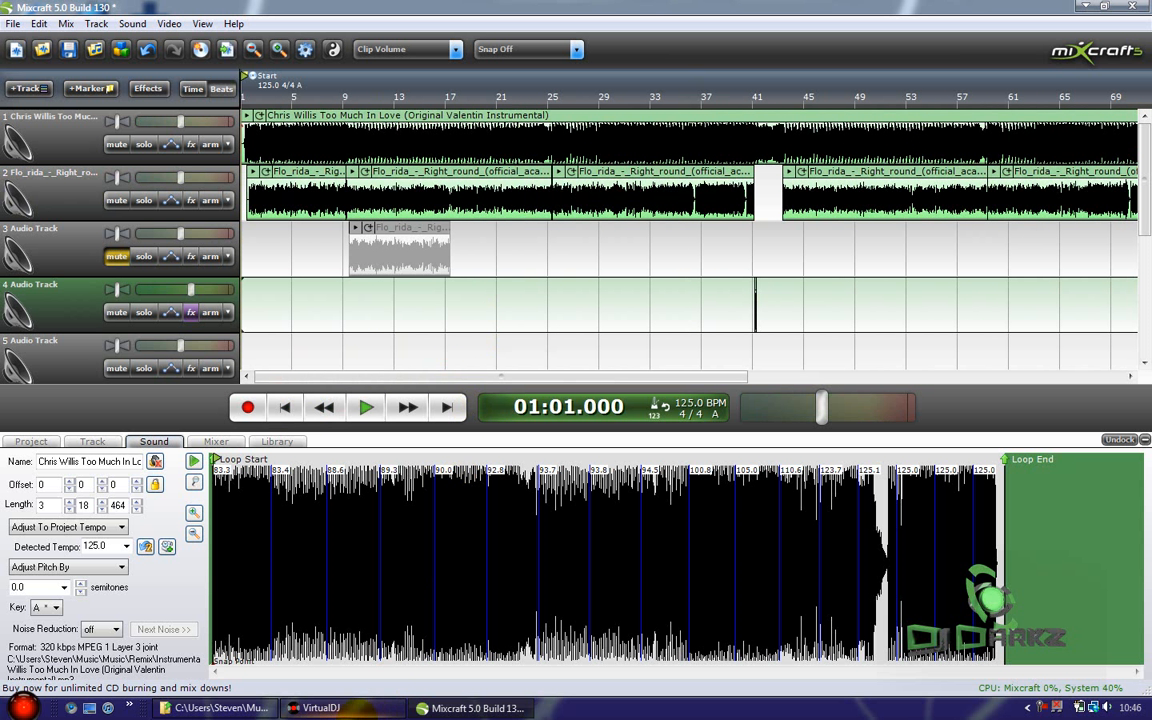
Step: Switch to the VEC2 Special Sounds folder in Windows Explorer and add VEC2 Special Sounds 22#551E to track 5 at offset 1:05.160
{"action": "mouse_move", "coordinate": [215, 707]}
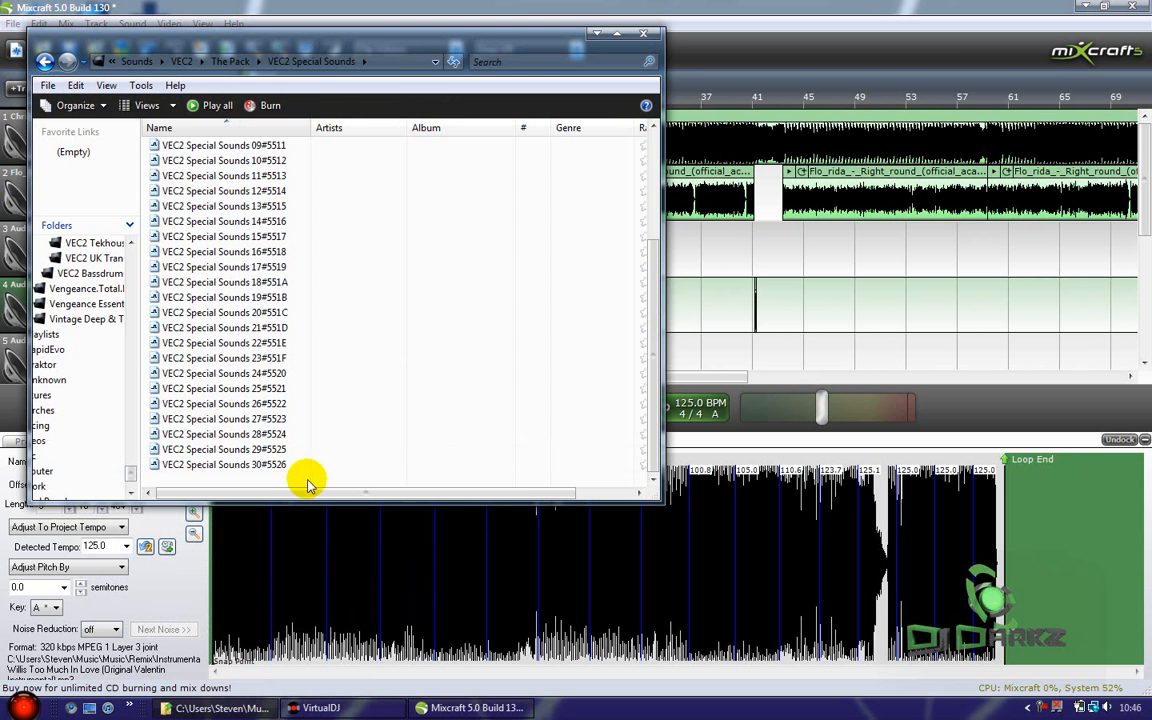
{"action": "left_click", "coordinate": [248, 345]}
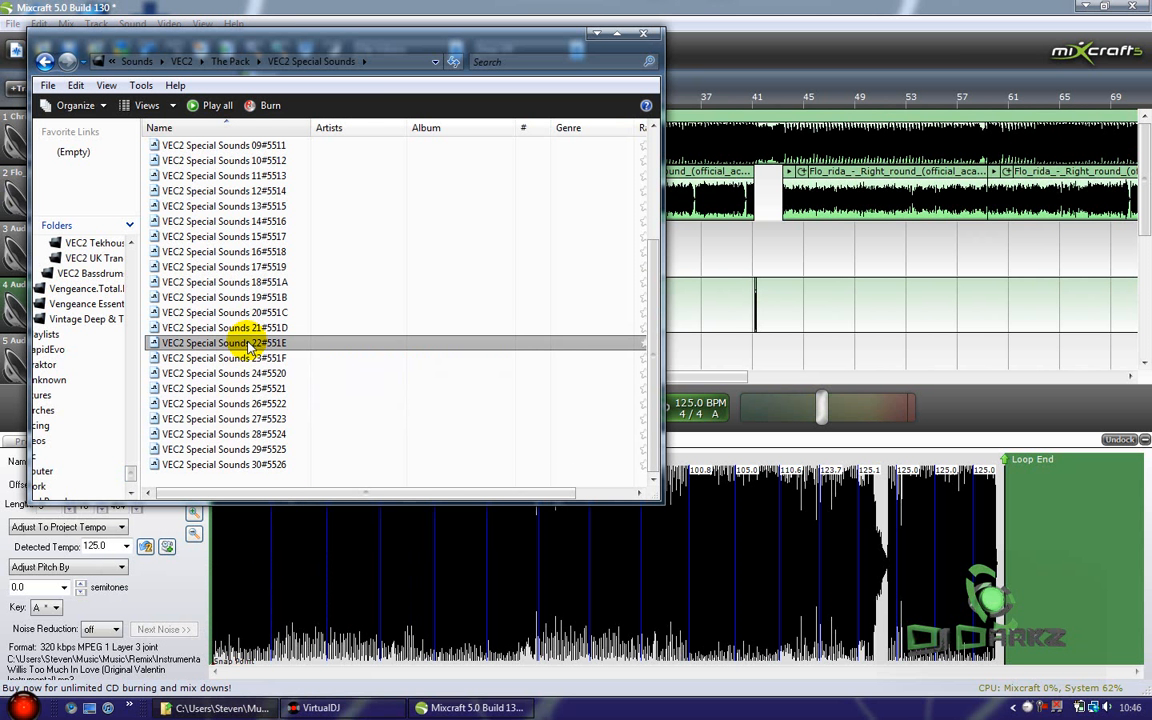
{"action": "left_click_drag", "start_coordinate": [216, 347], "coordinate": [773, 346]}
{"action": "left_click_drag", "start_coordinate": [1144, 182], "coordinate": [1144, 208]}
{"action": "scroll", "coordinate": [805, 255], "scroll_direction": "up", "scroll_amount": 1}
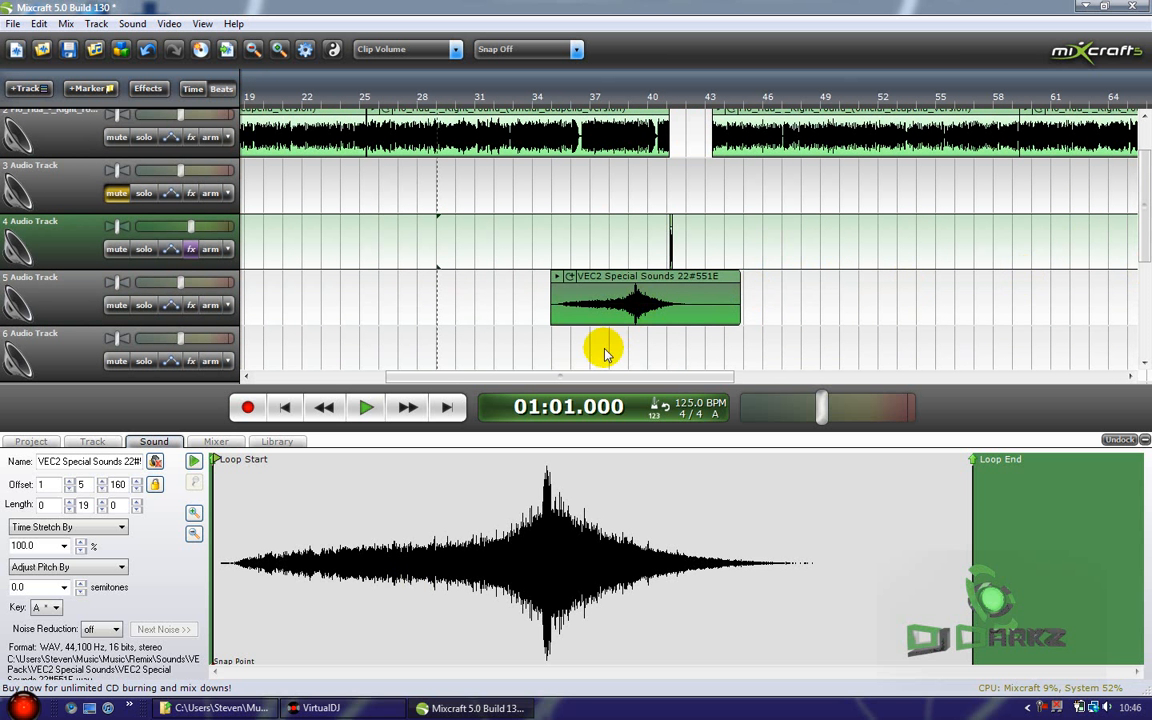
Step: Solo track 5, listen to the added sound effect around its peak at bar 39, and unsolo the track
{"action": "left_click", "coordinate": [141, 310]}
{"action": "left_click", "coordinate": [584, 349]}
{"action": "key", "text": "space"}
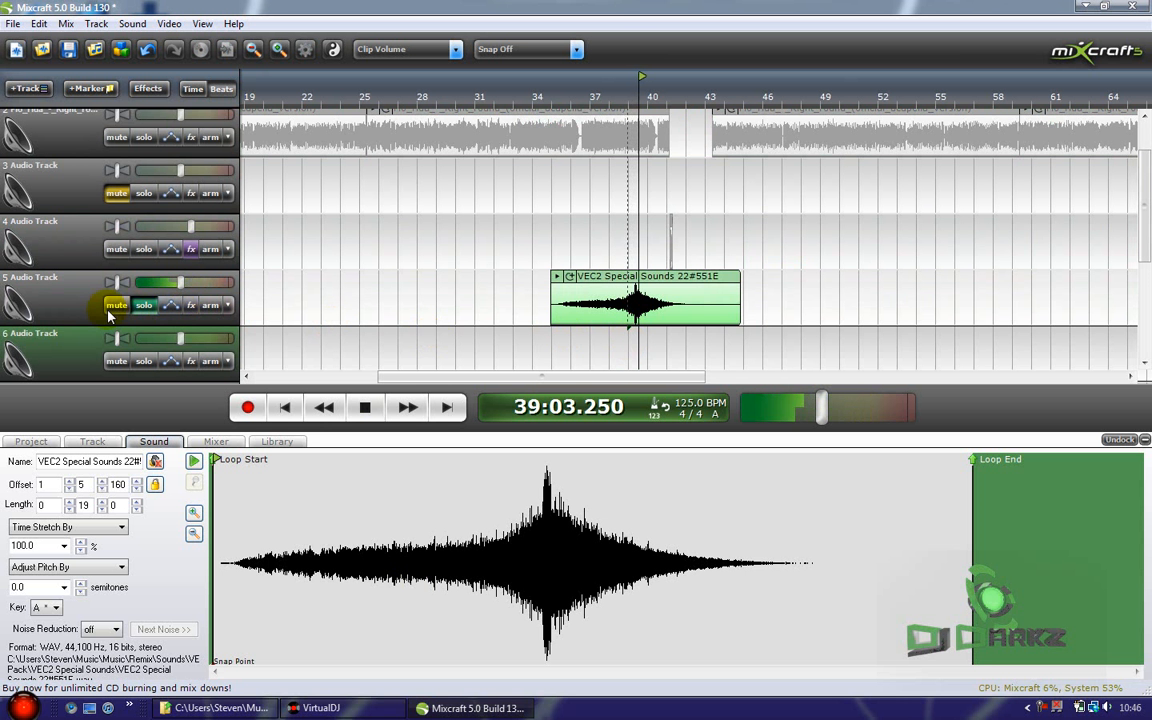
{"action": "key", "text": "space"}
{"action": "left_click", "coordinate": [144, 305]}
Step: Place the playhead at bar 24 on track 3
{"action": "left_click_drag", "start_coordinate": [1143, 226], "coordinate": [1146, 196]}
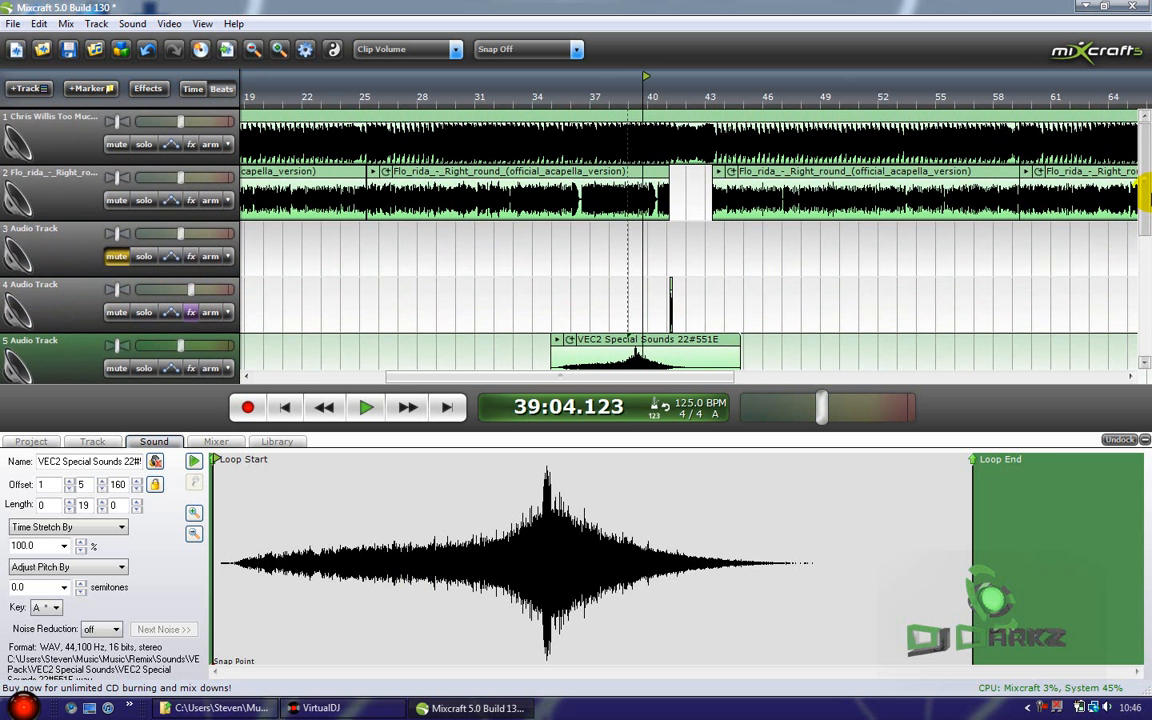
{"action": "scroll", "coordinate": [370, 258], "scroll_direction": "down", "scroll_amount": 2}
{"action": "left_click", "coordinate": [474, 266]}
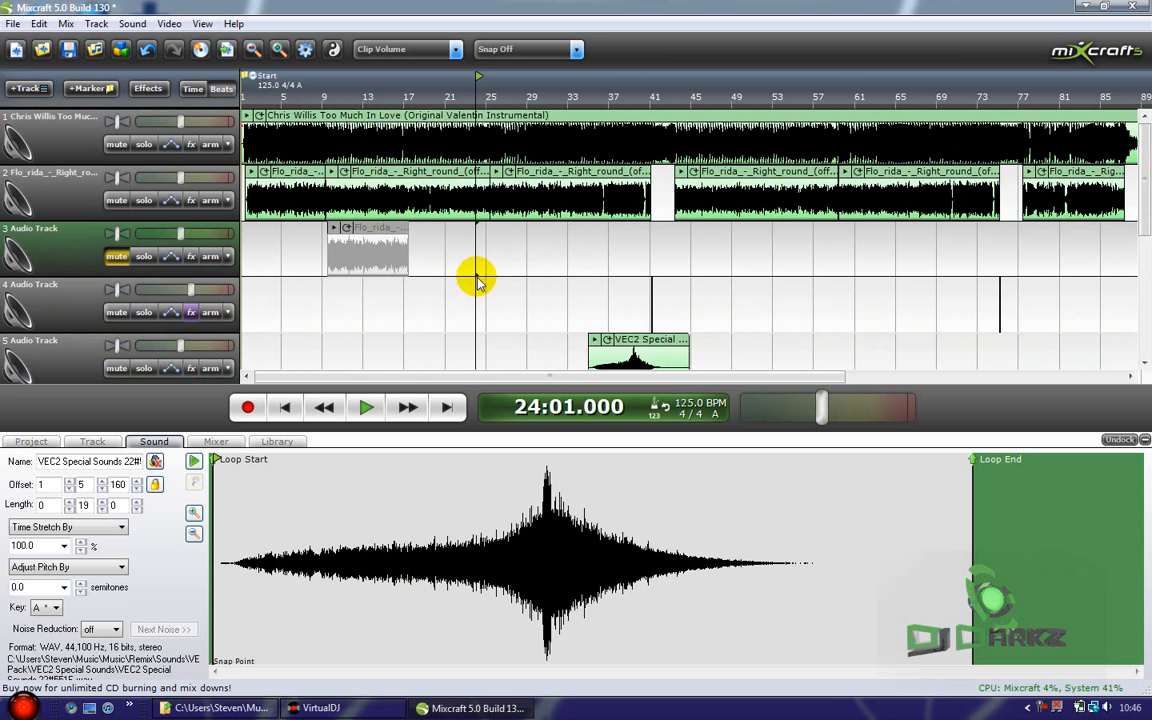
Step: Move the VEC2 Special Sounds 22#551E clip on track 5 earlier, to offset 0:46.160
{"action": "left_click_drag", "start_coordinate": [605, 338], "coordinate": [490, 338]}
{"action": "scroll", "coordinate": [522, 314], "scroll_direction": "up", "scroll_amount": 2}
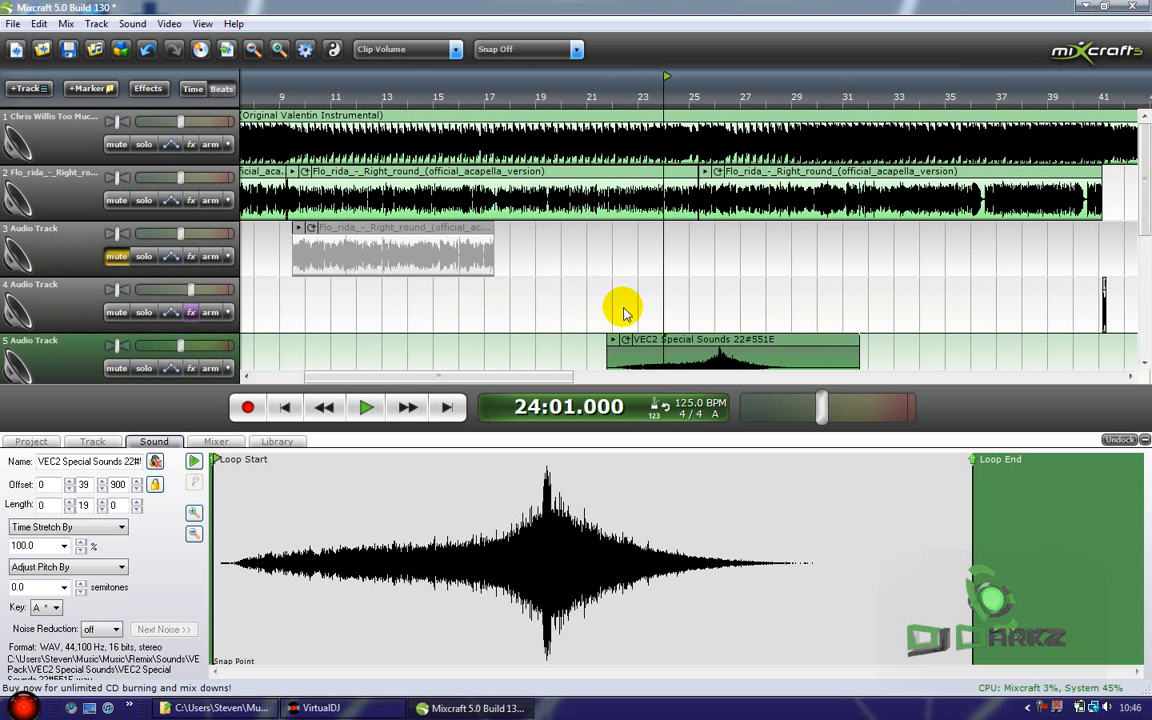
{"action": "left_click", "coordinate": [586, 305]}
{"action": "left_click_drag", "start_coordinate": [735, 341], "coordinate": [897, 331]}
Step: Play the passage before the sound effect and nudge its clip to offset 0:46.132, aligning its peak with the instrumental's beat in bar 29
{"action": "left_click", "coordinate": [653, 300]}
{"action": "key", "text": "space"}
{"action": "scroll", "coordinate": [796, 341], "scroll_direction": "up", "scroll_amount": 1}
{"action": "left_click_drag", "start_coordinate": [1146, 198], "coordinate": [1146, 168]}
{"action": "left_click_drag", "start_coordinate": [936, 328], "coordinate": [962, 329]}
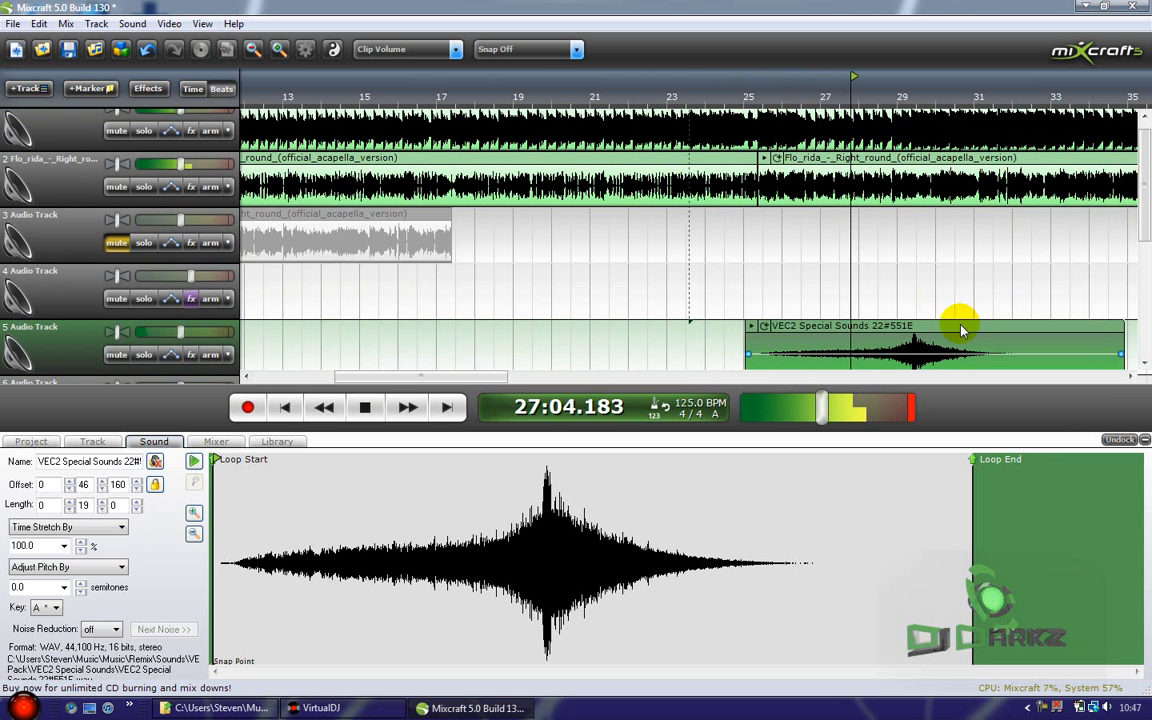
{"action": "scroll", "coordinate": [957, 331], "scroll_direction": "up", "scroll_amount": 1}
{"action": "scroll", "coordinate": [913, 325], "scroll_direction": "up", "scroll_amount": 2}
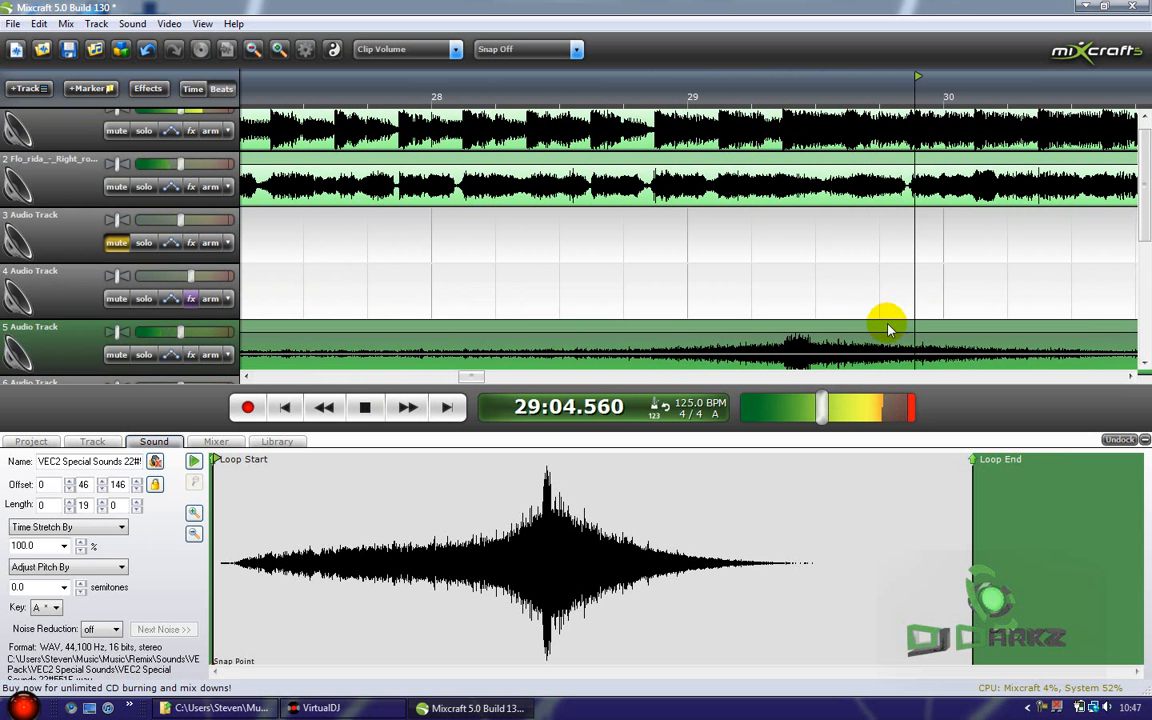
{"action": "key", "text": "space"}
{"action": "left_click", "coordinate": [777, 296]}
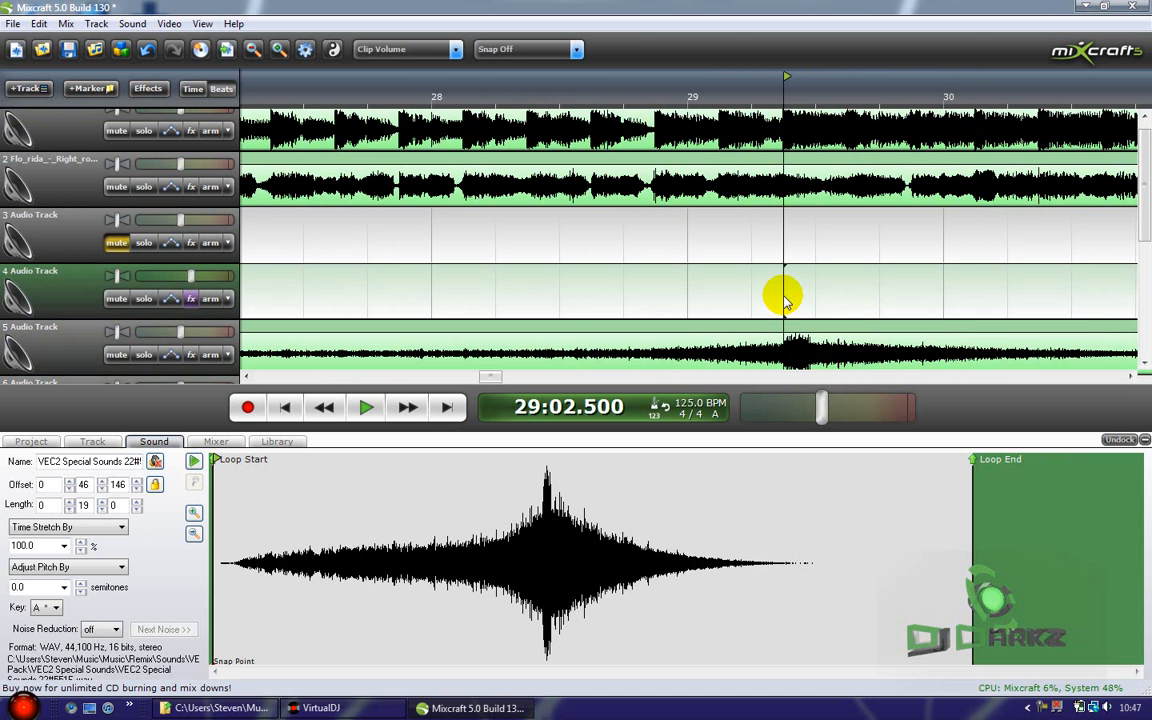
{"action": "scroll", "coordinate": [784, 300], "scroll_direction": "up", "scroll_amount": 1}
{"action": "left_click", "coordinate": [740, 328]}
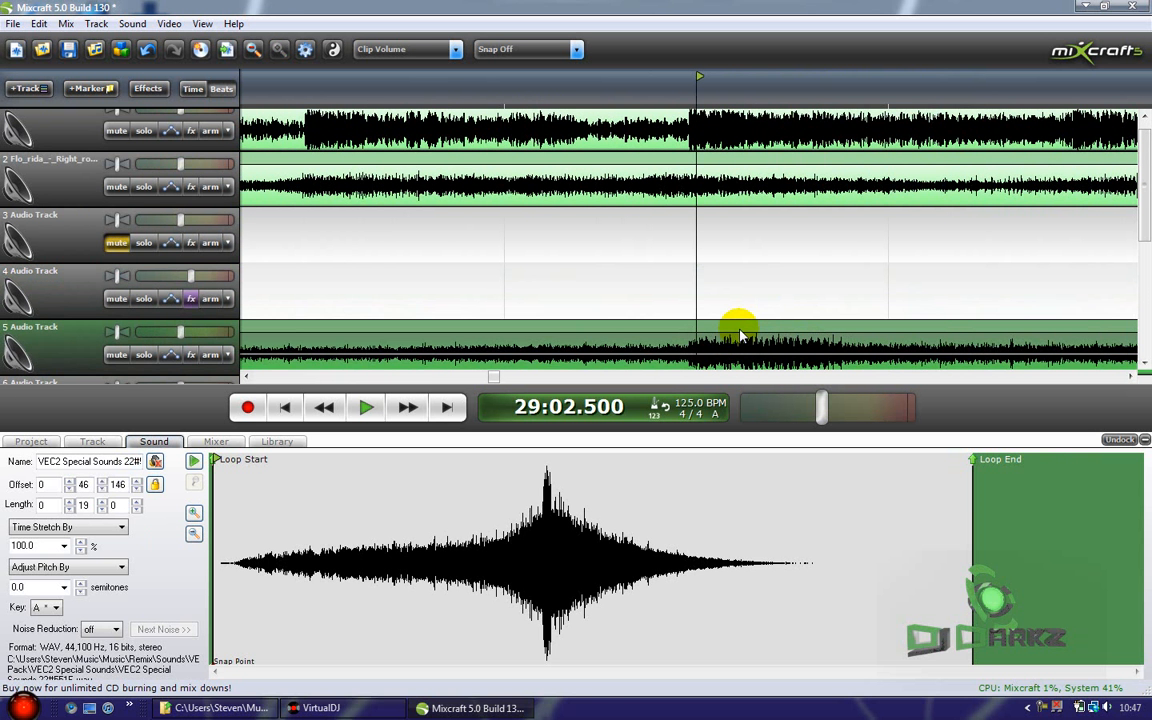
{"action": "left_click", "coordinate": [697, 310]}
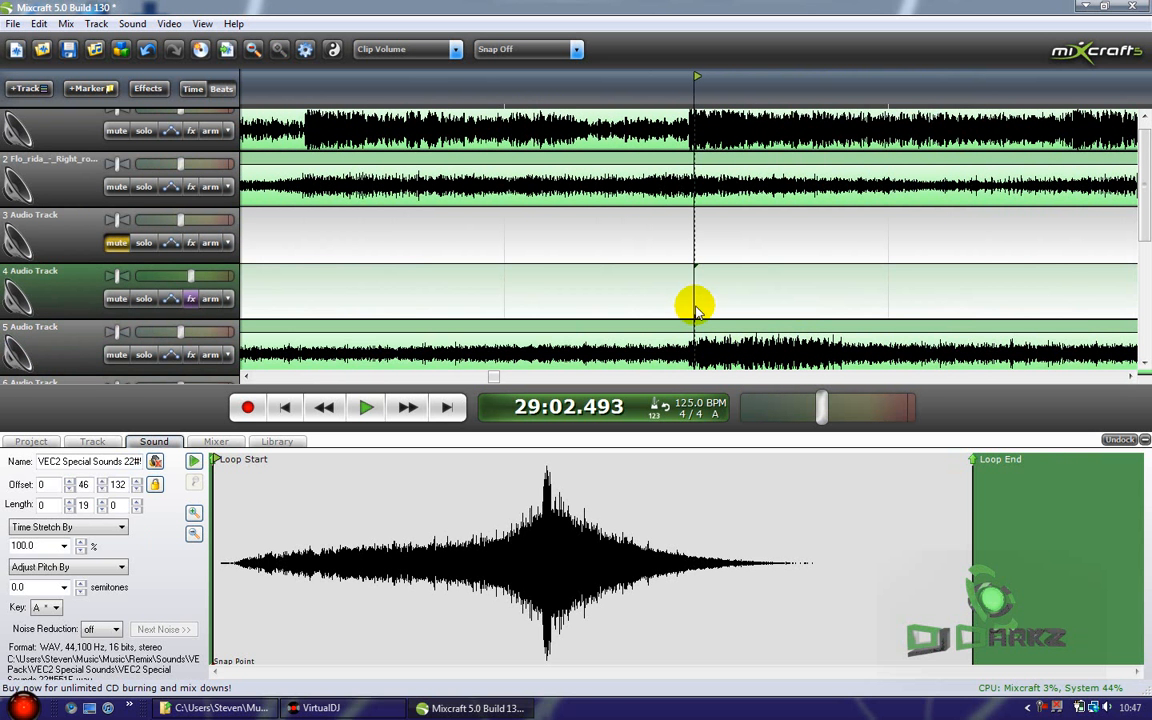
Step: Listen to the mix from about bar 25 to bar 30 to check the repositioned sound effect
{"action": "scroll", "coordinate": [532, 290], "scroll_direction": "down", "scroll_amount": 4}
{"action": "left_click", "coordinate": [519, 298]}
{"action": "left_click", "coordinate": [329, 283]}
{"action": "key", "text": "space"}
{"action": "scroll", "coordinate": [504, 301], "scroll_direction": "down", "scroll_amount": 1}
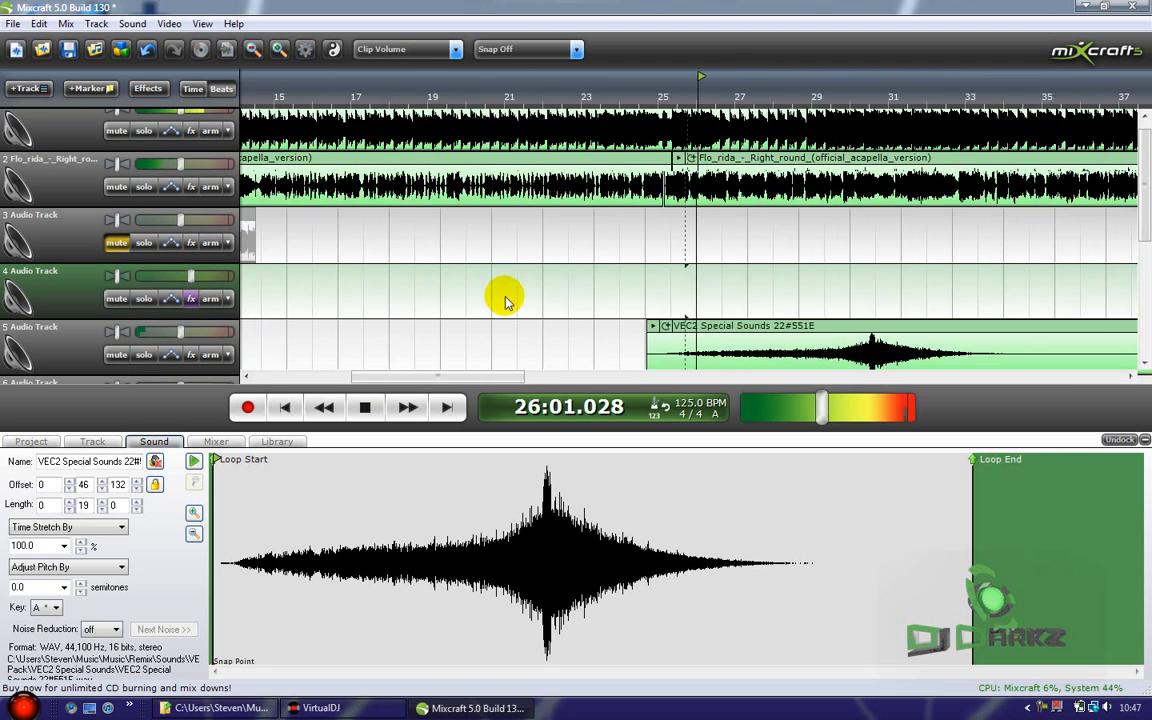
{"action": "scroll", "coordinate": [522, 300], "scroll_direction": "up", "scroll_amount": 4}
{"action": "scroll", "coordinate": [524, 300], "scroll_direction": "down", "scroll_amount": 7}
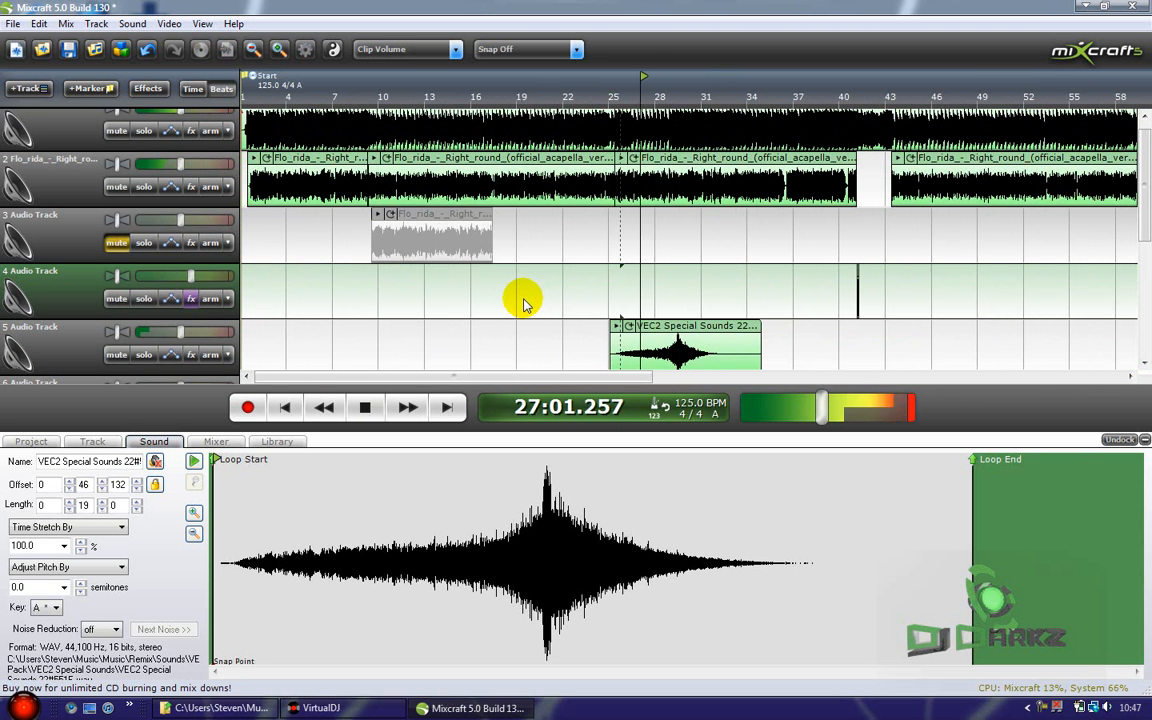
{"action": "mouse_move", "coordinate": [1145, 203]}
{"action": "left_mouse_down"}
{"action": "mouse_move", "coordinate": [1145, 218]}
{"action": "mouse_move", "coordinate": [1149, 180]}
{"action": "left_mouse_up"}
{"action": "scroll", "coordinate": [1149, 184], "scroll_direction": "up", "scroll_amount": 6}
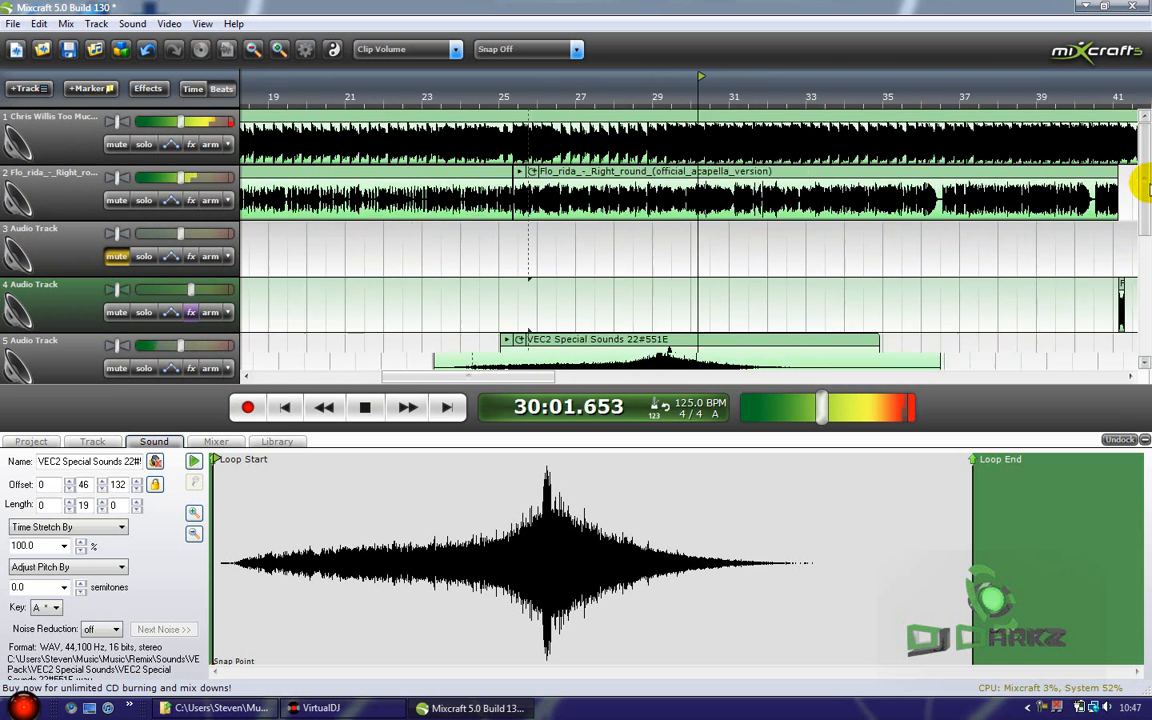
Step: Replay from bar 24 through the sound effect's peak and stop playback
{"action": "scroll", "coordinate": [743, 318], "scroll_direction": "down", "scroll_amount": 6}
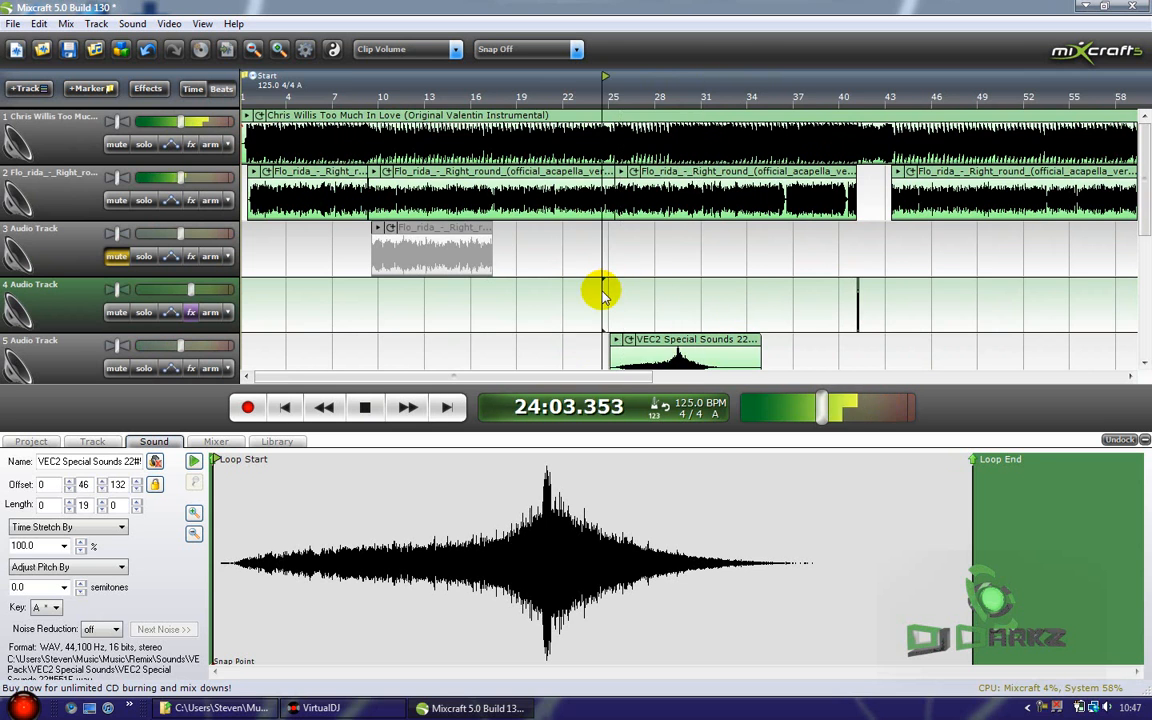
{"action": "scroll", "coordinate": [722, 314], "scroll_direction": "up", "scroll_amount": 12}
{"action": "scroll", "coordinate": [725, 322], "scroll_direction": "down", "scroll_amount": 9}
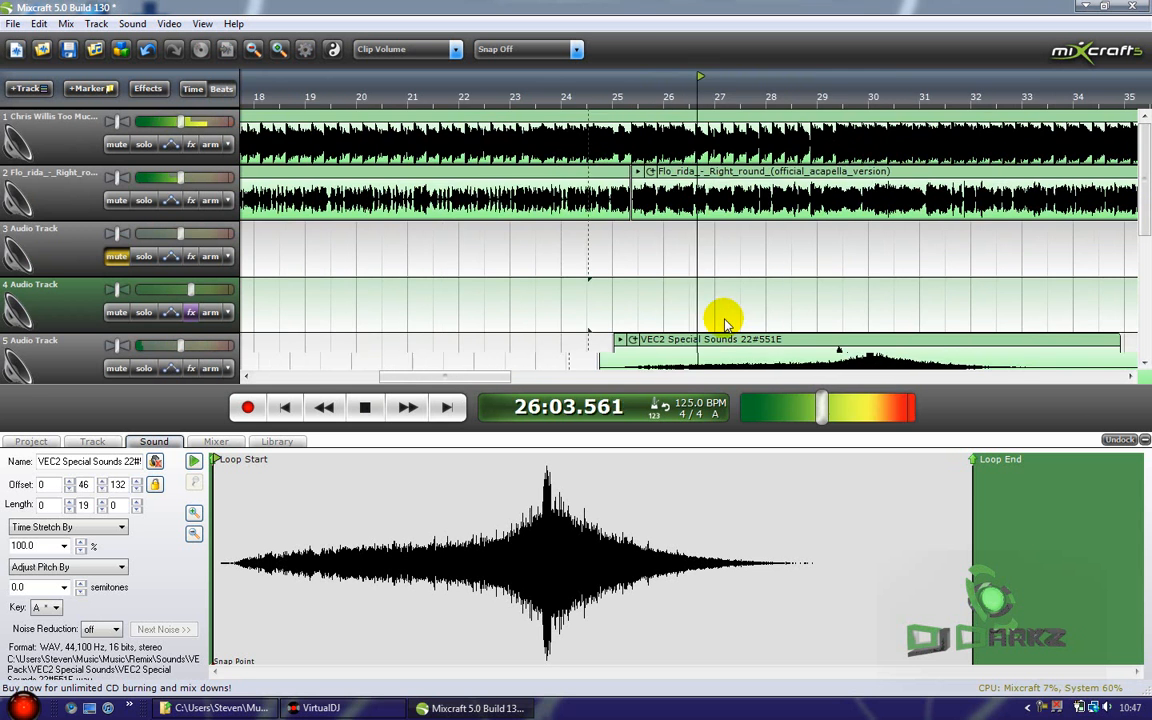
{"action": "scroll", "coordinate": [725, 322], "scroll_direction": "down", "scroll_amount": 2}
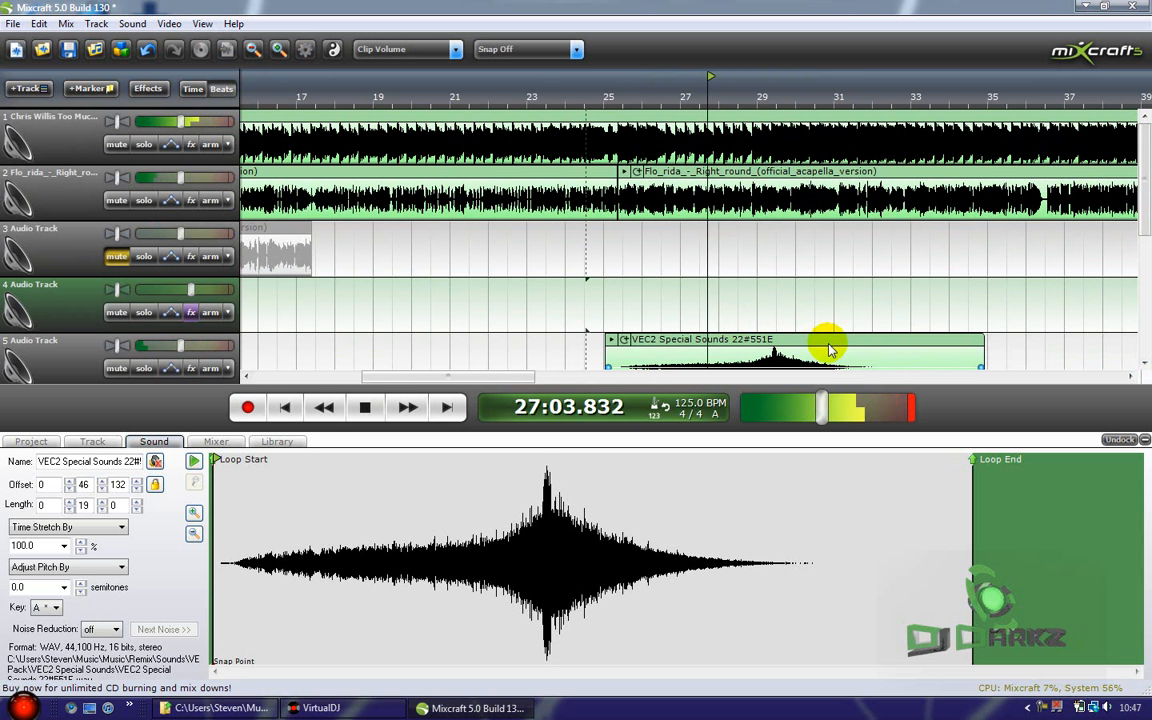
{"action": "left_click", "coordinate": [828, 347]}
{"action": "scroll", "coordinate": [1145, 178], "scroll_direction": "up", "scroll_amount": 5}
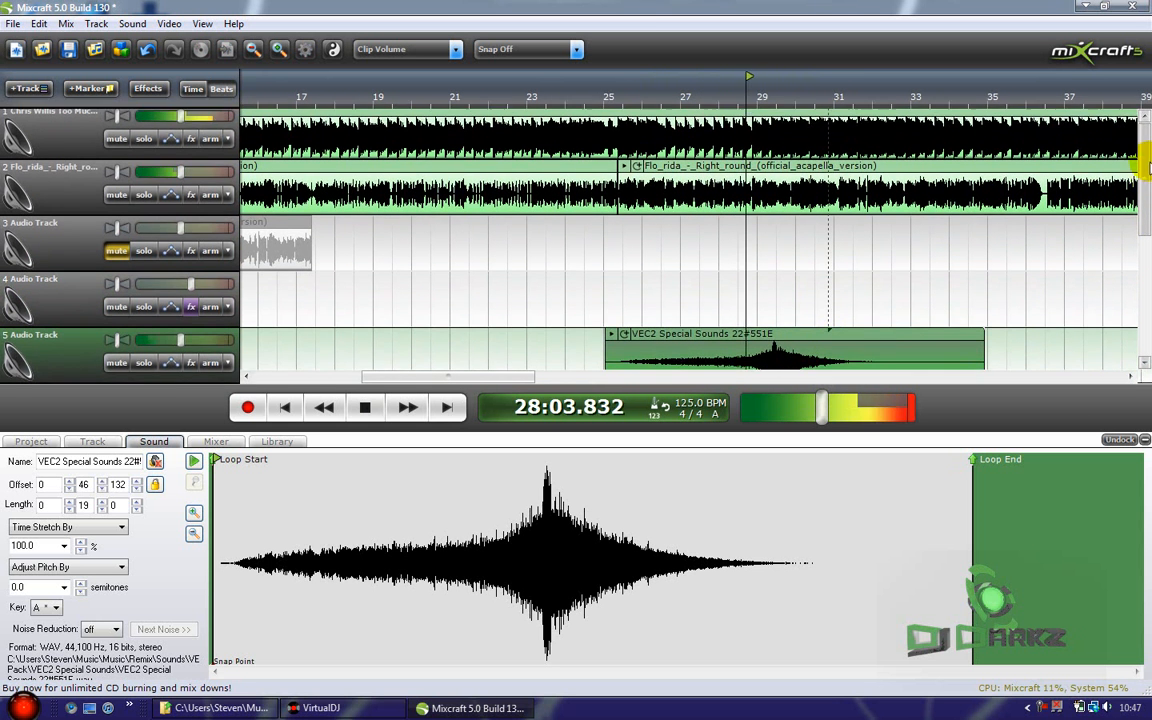
{"action": "scroll", "coordinate": [1143, 218], "scroll_direction": "down", "scroll_amount": 10}
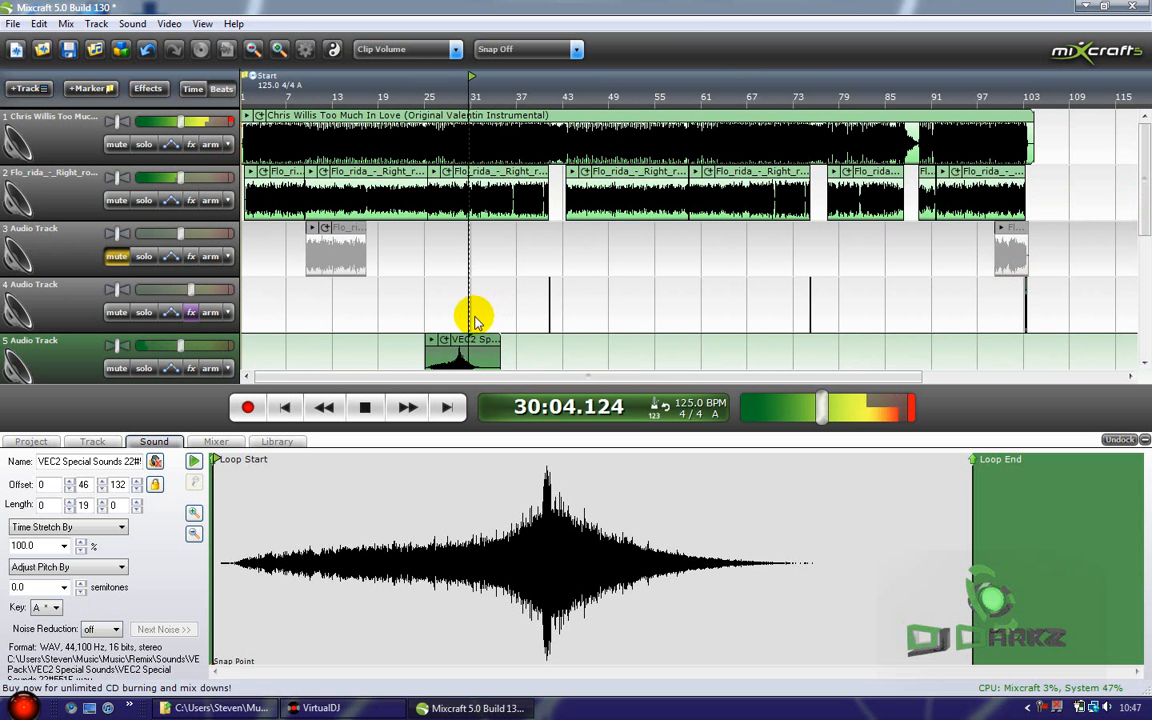
{"action": "key", "text": "space"}
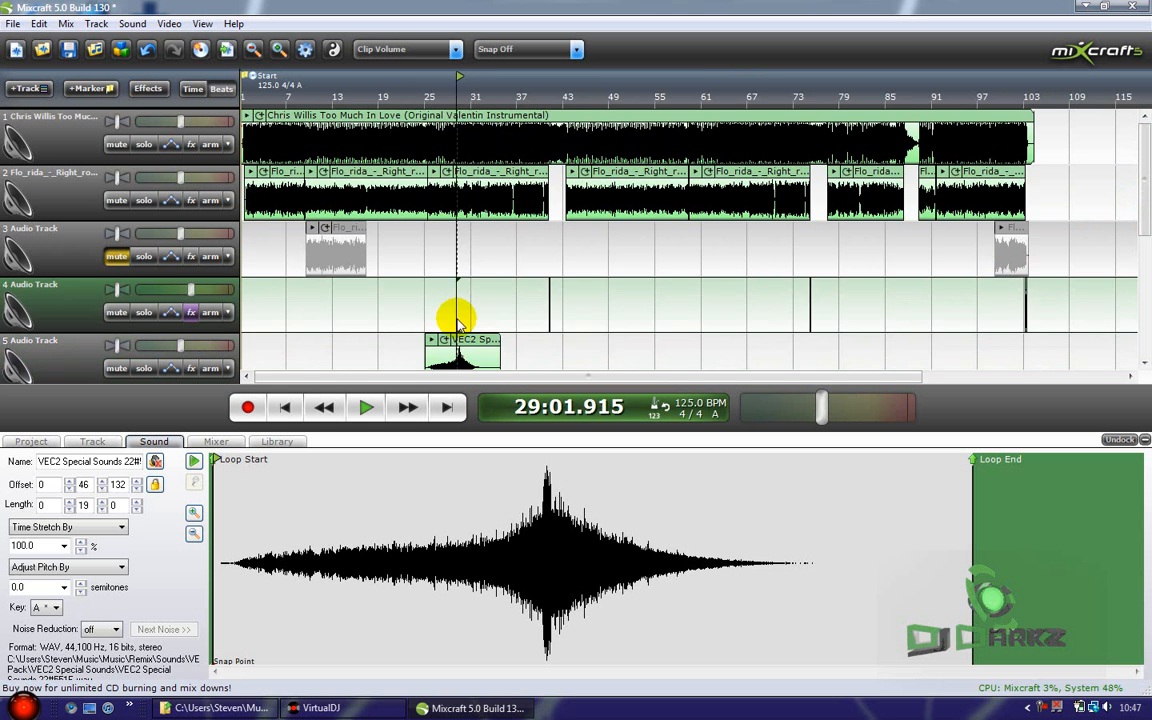
Step: Examine the sound effect's peak at bar 29 closely and play it again from there, stopping before bar 30
{"action": "scroll", "coordinate": [457, 318], "scroll_direction": "up", "scroll_amount": 7}
{"action": "scroll", "coordinate": [718, 362], "scroll_direction": "up", "scroll_amount": 1}
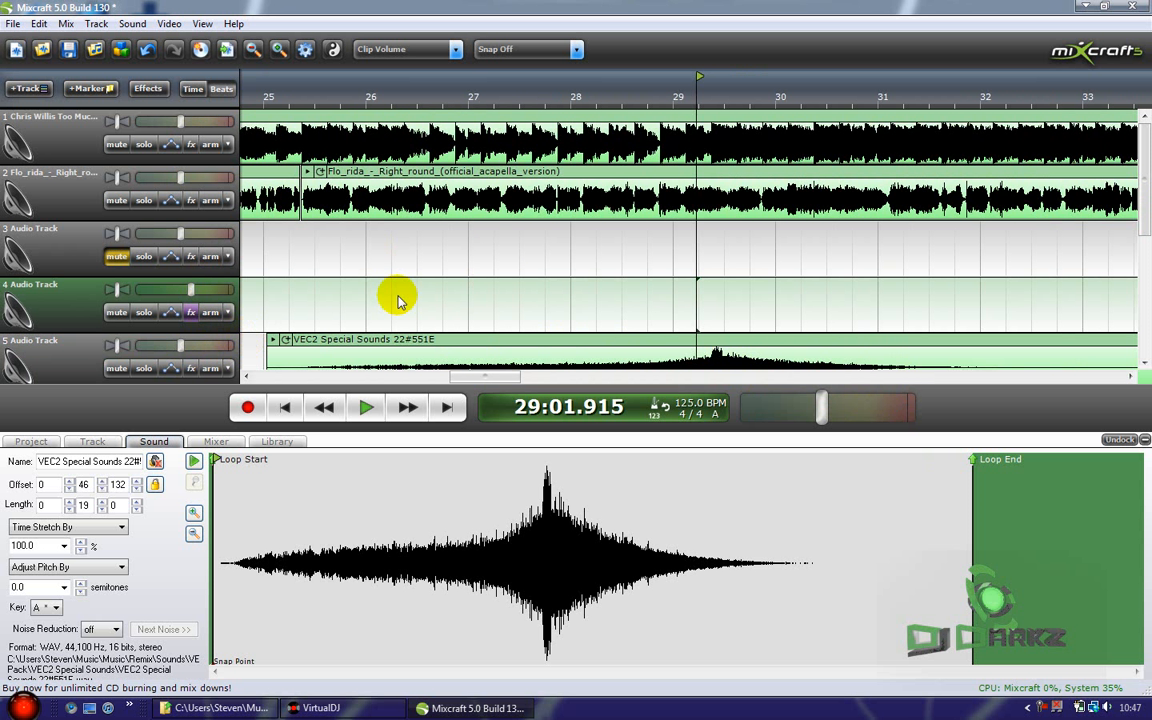
{"action": "key", "text": "space"}
{"action": "left_click", "coordinate": [701, 318]}
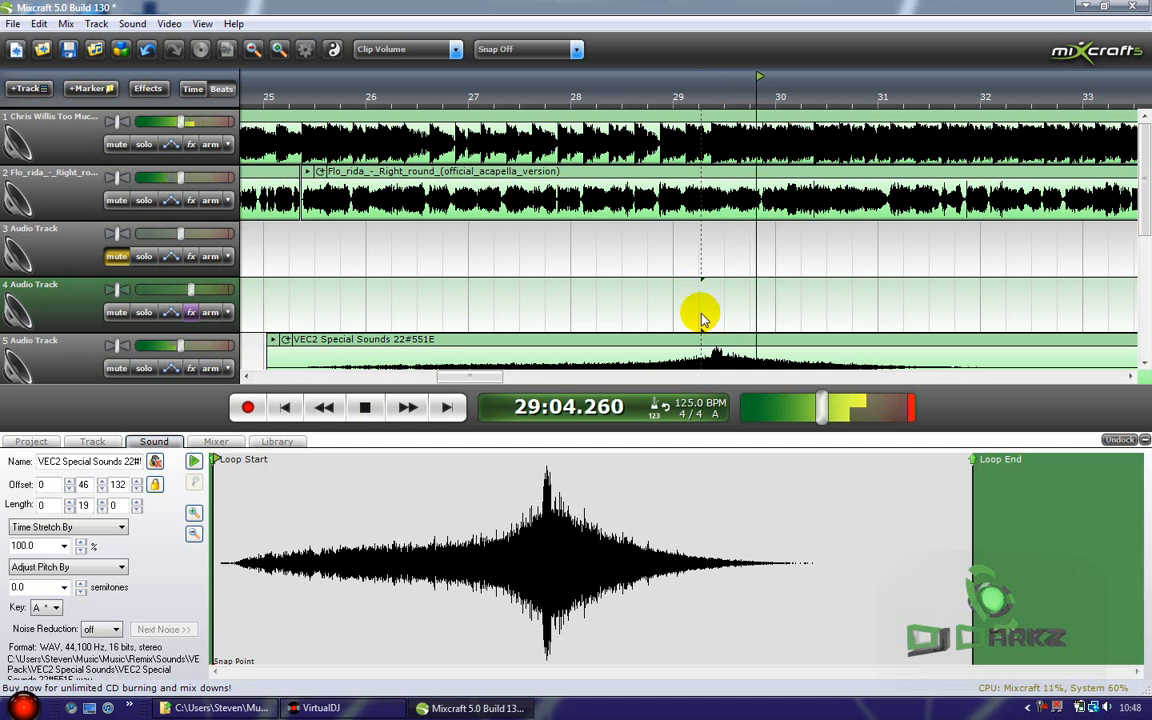
{"action": "scroll", "coordinate": [696, 319], "scroll_direction": "down", "scroll_amount": 2}
{"action": "key", "text": "space"}
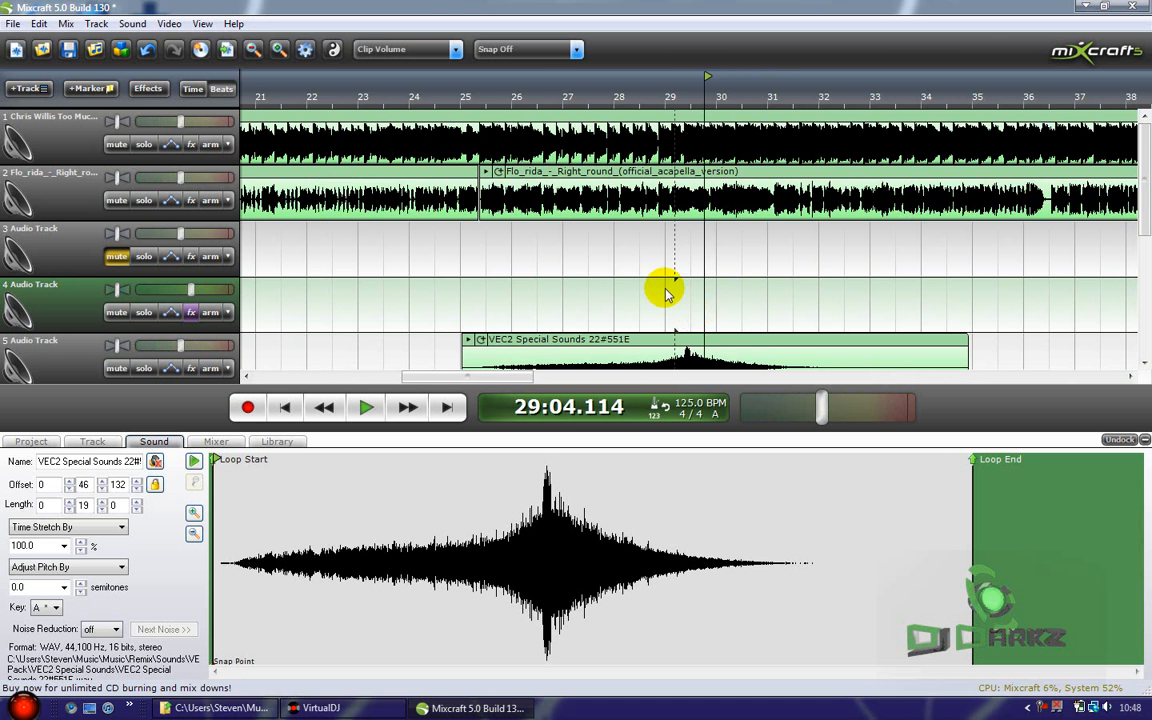
Step: Raise the volume of the Flo Rida acapella on track 2 to 116%
{"action": "scroll", "coordinate": [620, 276], "scroll_direction": "down", "scroll_amount": 5}
{"action": "scroll", "coordinate": [758, 267], "scroll_direction": "up", "scroll_amount": 2}
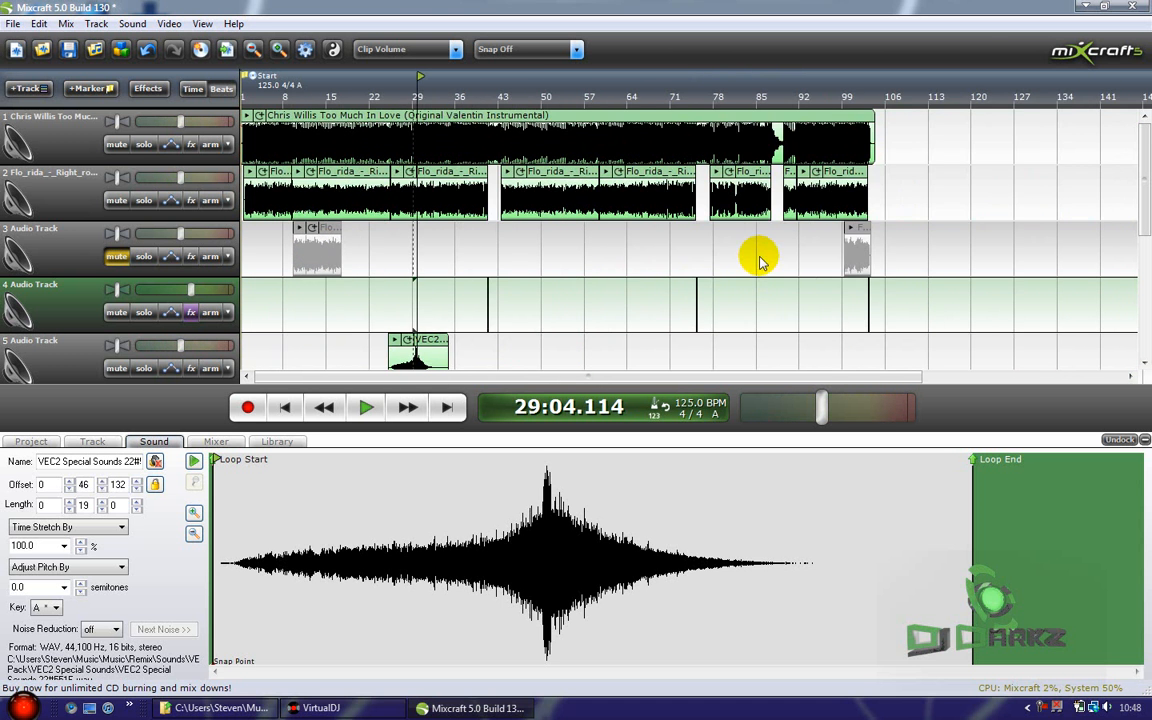
{"action": "scroll", "coordinate": [576, 237], "scroll_direction": "up", "scroll_amount": 1}
{"action": "scroll", "coordinate": [305, 212], "scroll_direction": "up", "scroll_amount": 1}
{"action": "scroll", "coordinate": [176, 177], "scroll_direction": "down", "scroll_amount": 1}
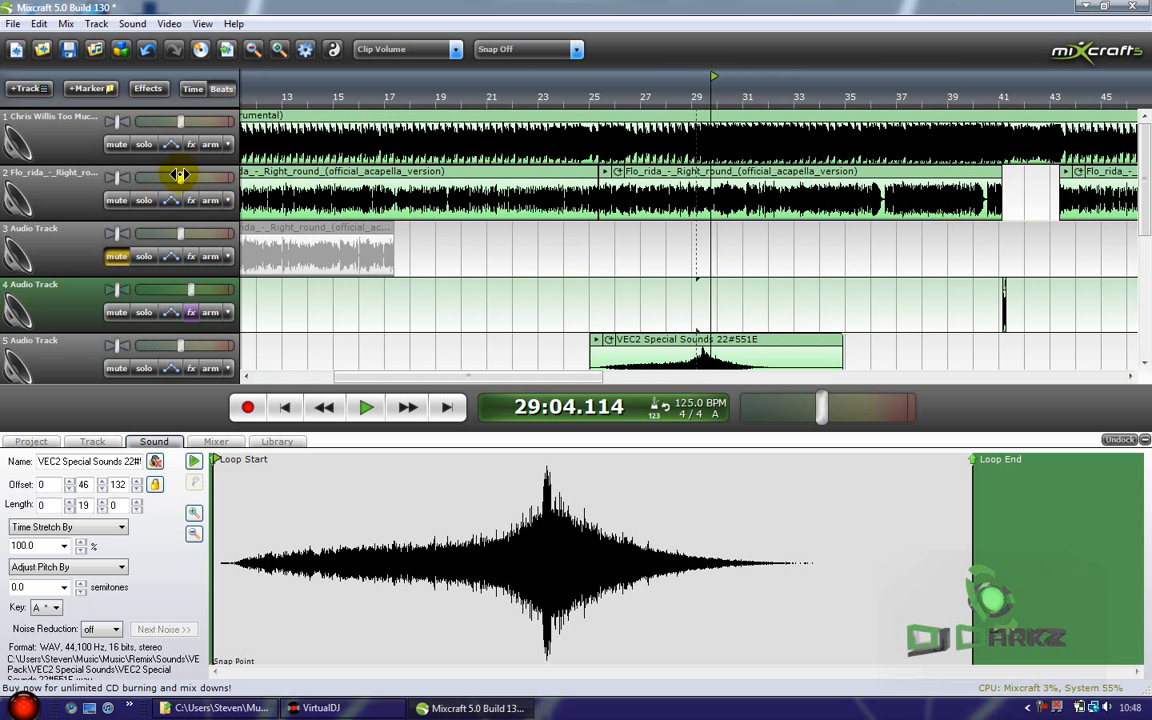
{"action": "left_click_drag", "start_coordinate": [180, 175], "coordinate": [183, 175]}
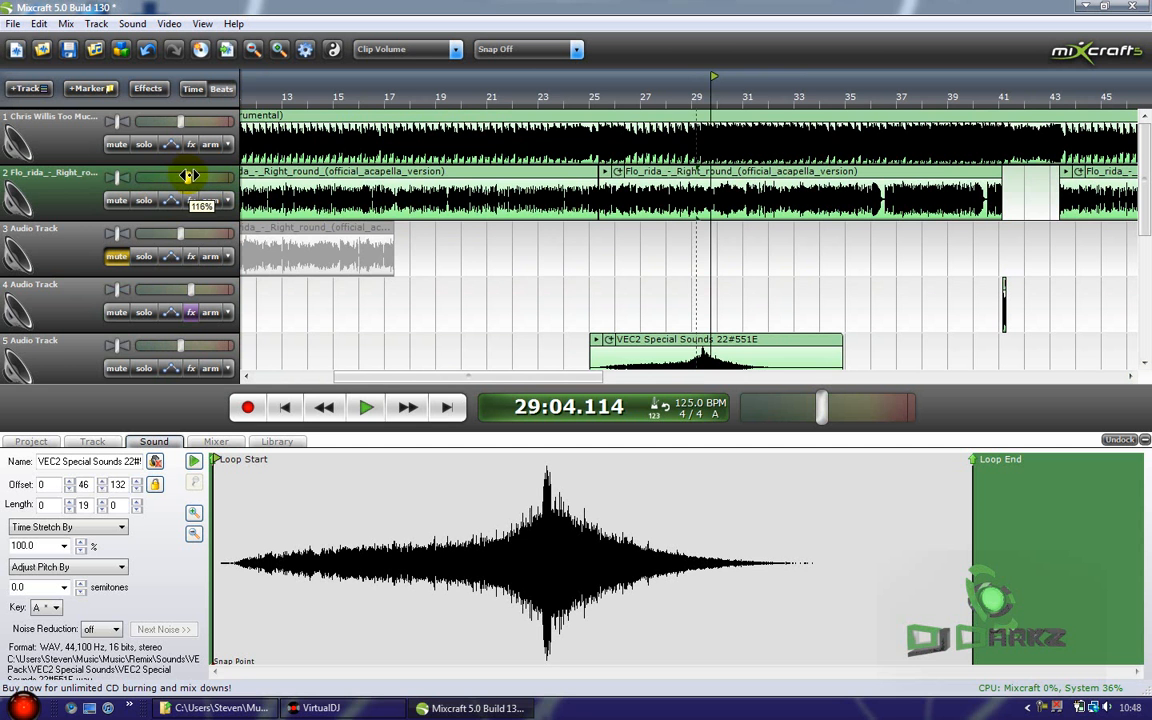
Step: Play the song from near its beginning and raise the acapella volume on track 2 to about 131%
{"action": "scroll", "coordinate": [400, 285], "scroll_direction": "down", "scroll_amount": 3}
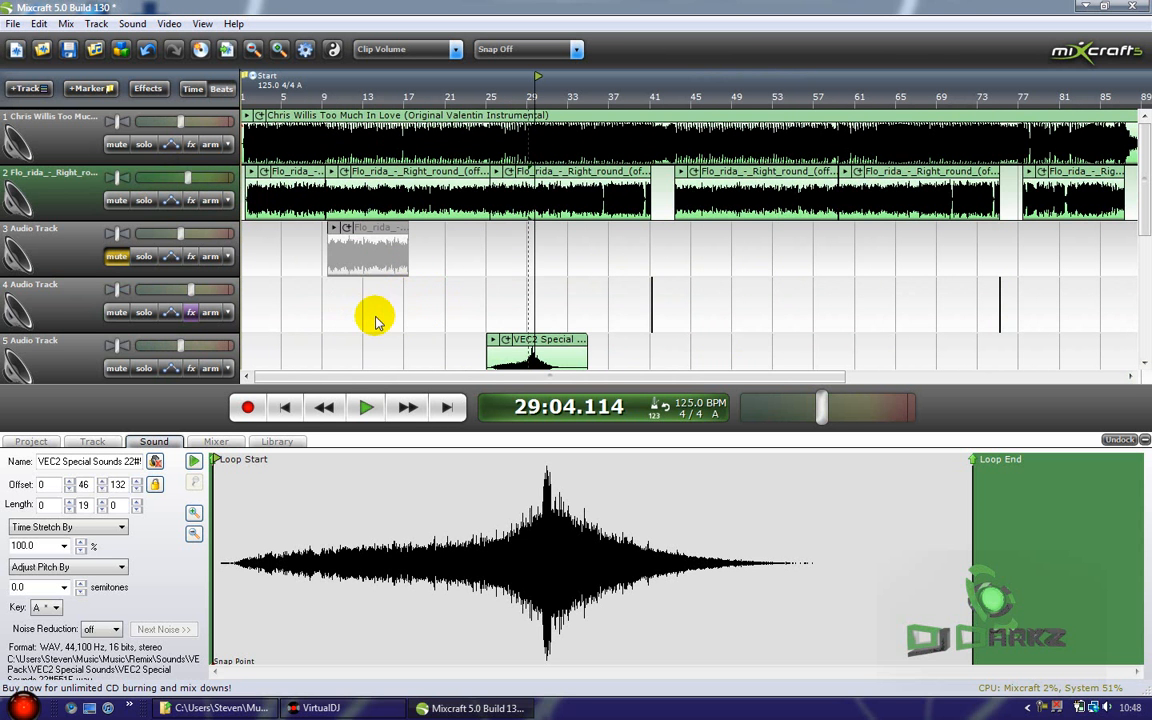
{"action": "left_click", "coordinate": [376, 321]}
{"action": "key", "text": "space"}
{"action": "scroll", "coordinate": [392, 325], "scroll_direction": "up", "scroll_amount": 2}
{"action": "left_click", "coordinate": [264, 301]}
{"action": "scroll", "coordinate": [300, 301], "scroll_direction": "up", "scroll_amount": 2}
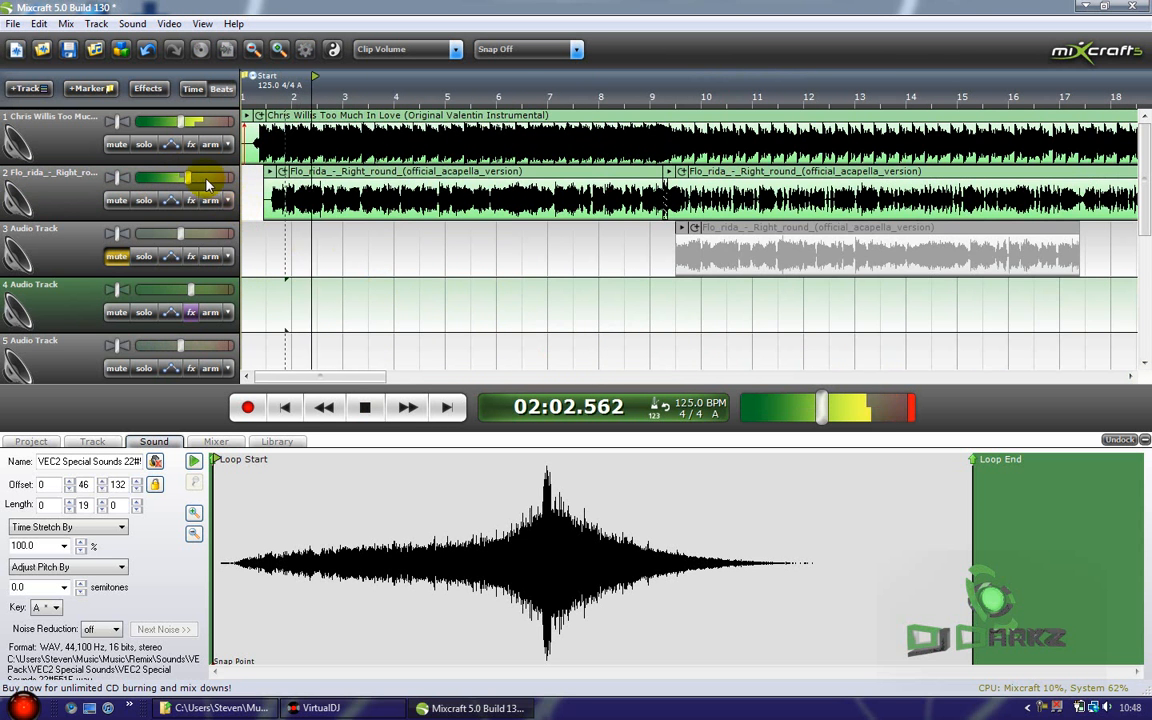
{"action": "left_click_drag", "start_coordinate": [185, 177], "coordinate": [191, 177]}
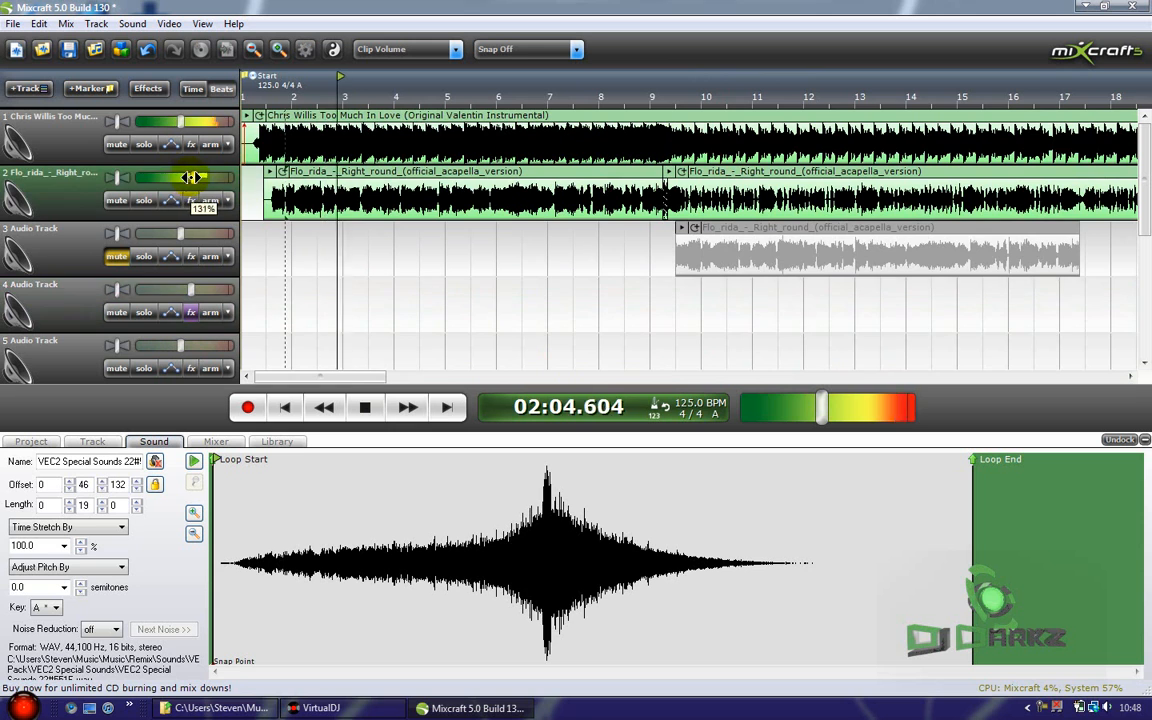
Step: Spot-check the louder acapella against the instrumental by playing from around bars 9, 23, 28 and 37
{"action": "left_click", "coordinate": [658, 293]}
{"action": "scroll", "coordinate": [658, 296], "scroll_direction": "down", "scroll_amount": 2}
{"action": "scroll", "coordinate": [710, 286], "scroll_direction": "down", "scroll_amount": 2}
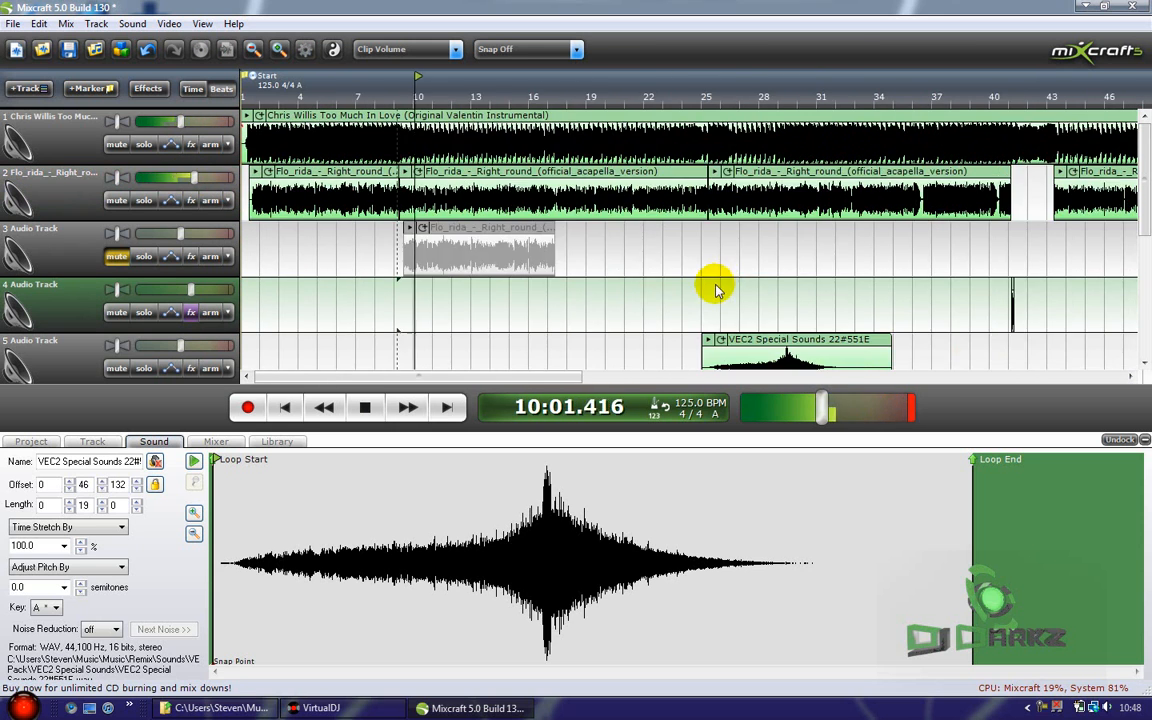
{"action": "scroll", "coordinate": [720, 294], "scroll_direction": "up", "scroll_amount": 1}
{"action": "left_click", "coordinate": [825, 306]}
{"action": "scroll", "coordinate": [825, 306], "scroll_direction": "up", "scroll_amount": 2}
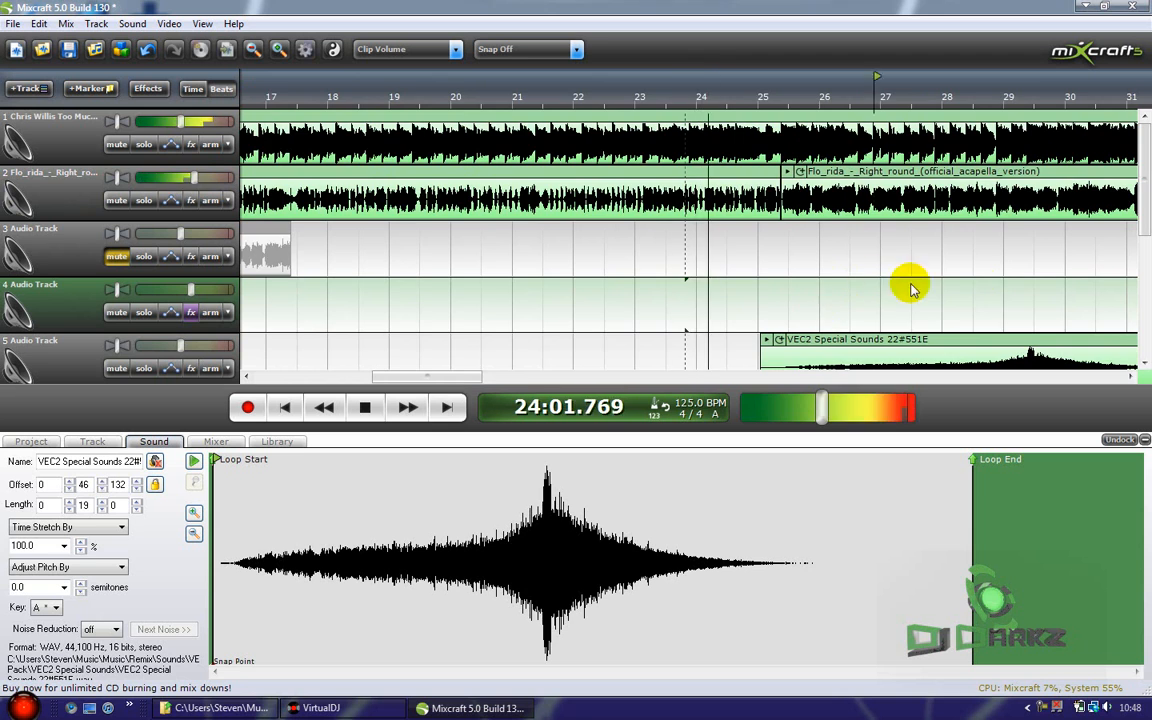
{"action": "left_click", "coordinate": [980, 283]}
{"action": "scroll", "coordinate": [1000, 285], "scroll_direction": "up", "scroll_amount": 3}
{"action": "scroll", "coordinate": [1000, 290], "scroll_direction": "down", "scroll_amount": 2}
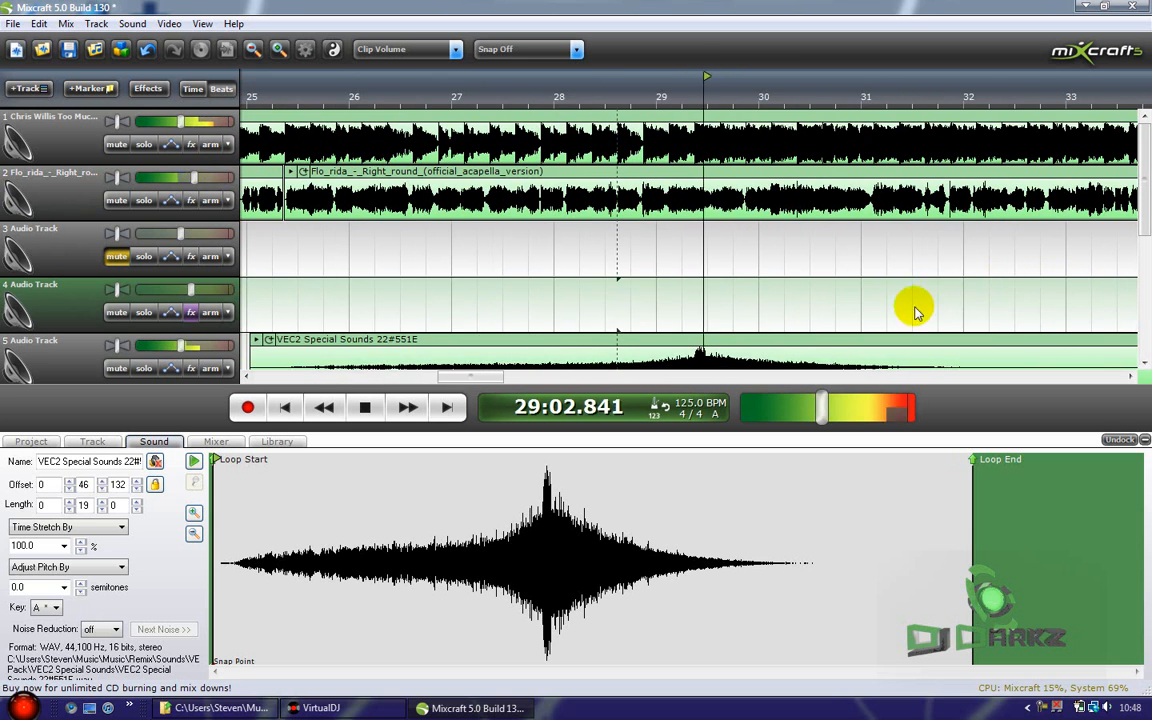
{"action": "scroll", "coordinate": [930, 315], "scroll_direction": "down", "scroll_amount": 2}
{"action": "left_click", "coordinate": [955, 313]}
{"action": "scroll", "coordinate": [956, 305], "scroll_direction": "down", "scroll_amount": 2}
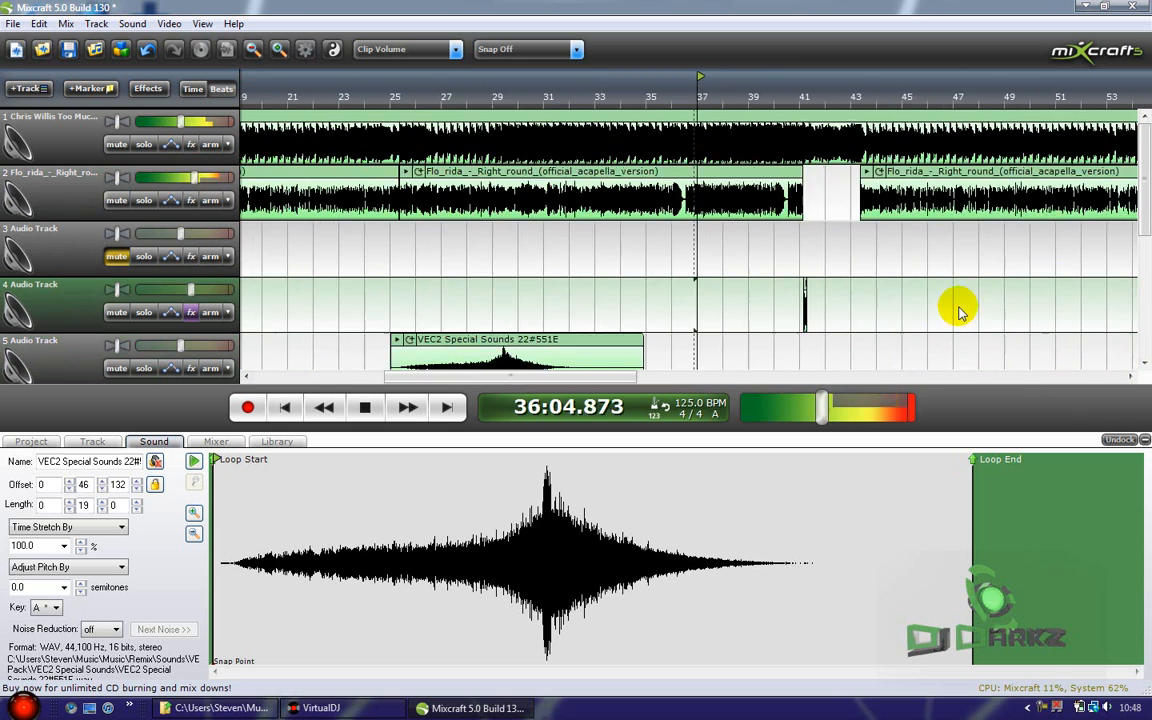
Step: Listen to the echo ending from bar 40 and raise track 4's volume to 138%
{"action": "left_click", "coordinate": [760, 267]}
{"action": "scroll", "coordinate": [533, 283], "scroll_direction": "up", "scroll_amount": 4}
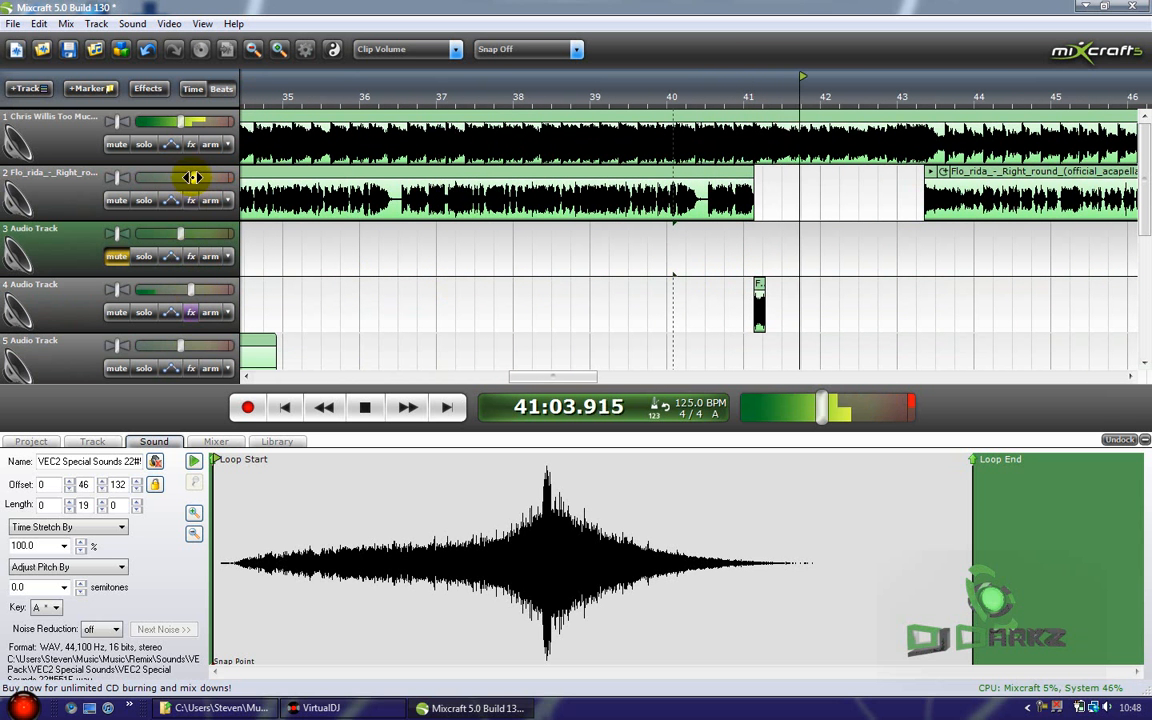
{"action": "scroll", "coordinate": [777, 303], "scroll_direction": "down", "scroll_amount": 2}
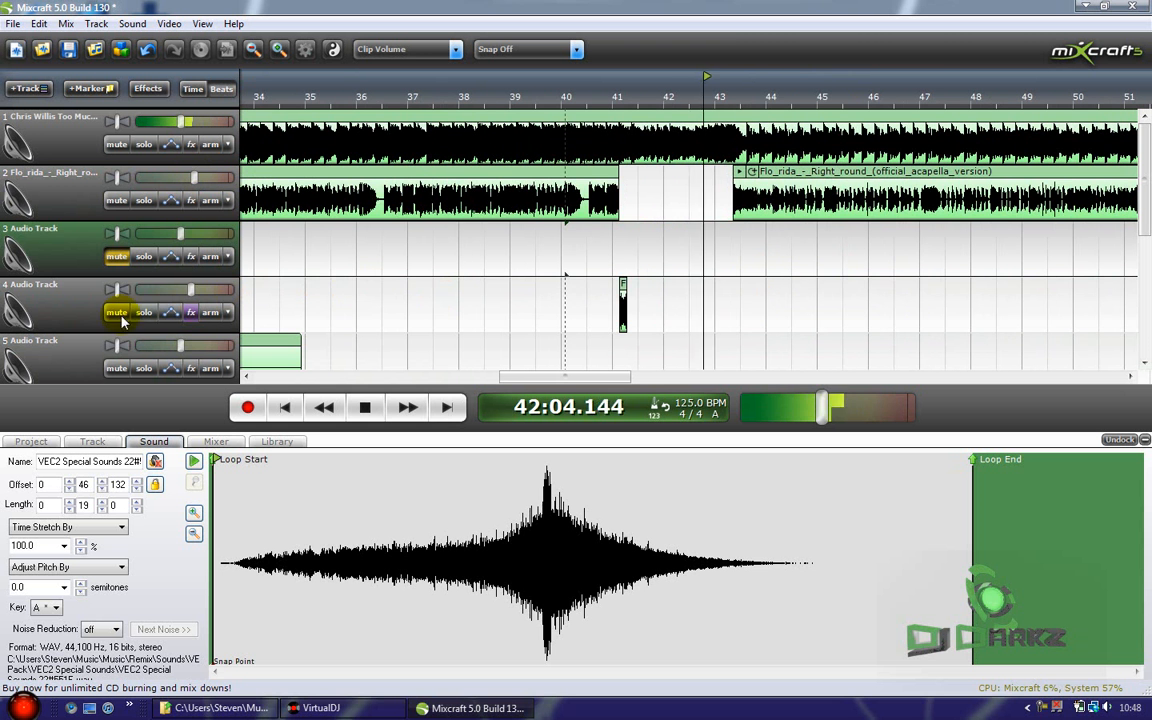
{"action": "left_click_drag", "start_coordinate": [188, 288], "coordinate": [194, 288]}
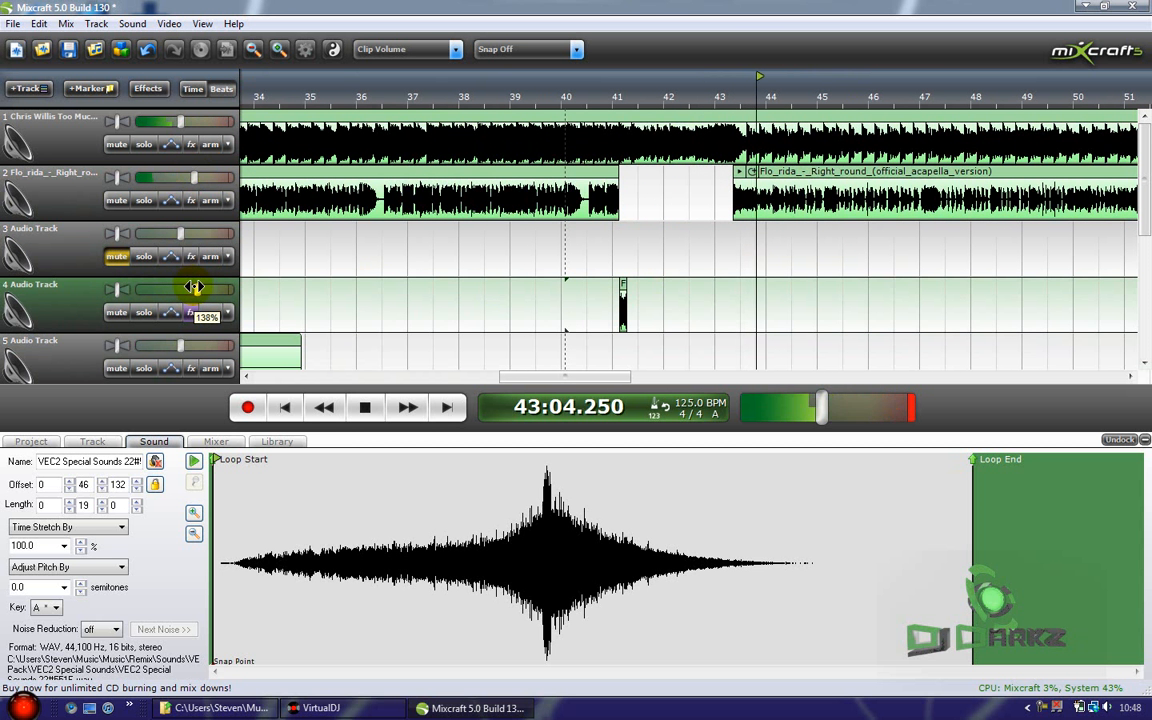
Step: Replay the first echo ending from just before bar 41 into the next acapella section and look over the arrangement
{"action": "left_click", "coordinate": [607, 262]}
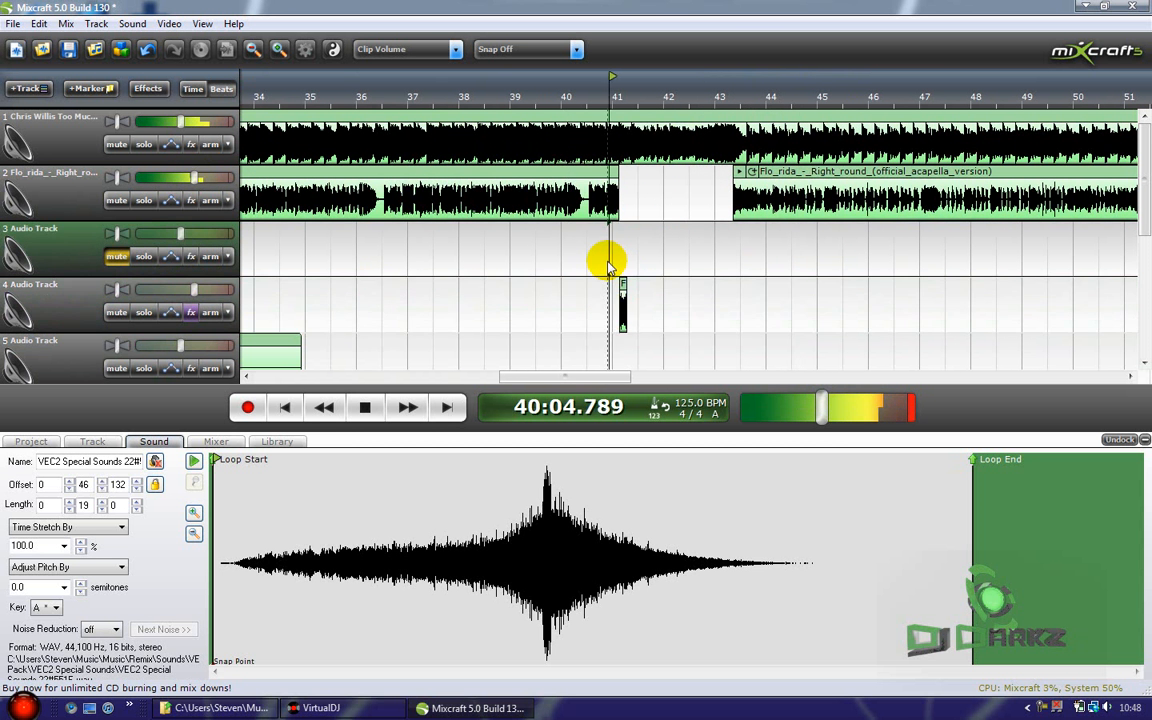
{"action": "scroll", "coordinate": [715, 311], "scroll_direction": "down", "scroll_amount": 2}
{"action": "scroll", "coordinate": [743, 342], "scroll_direction": "up", "scroll_amount": 1}
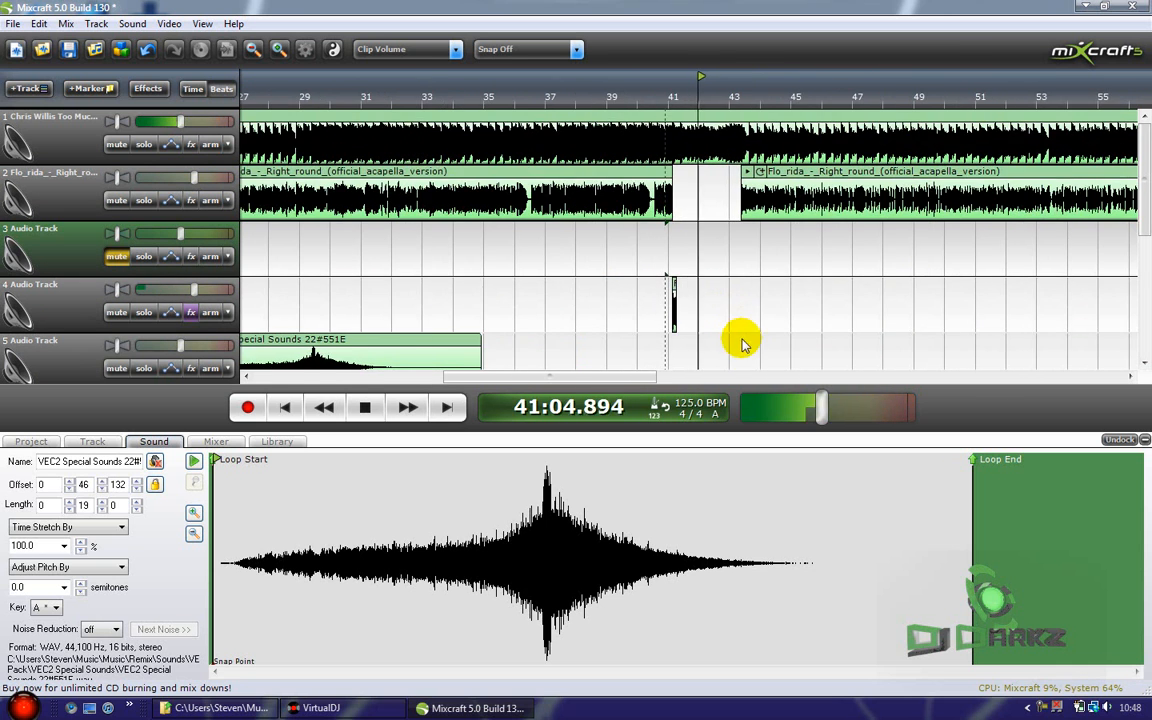
{"action": "scroll", "coordinate": [790, 359], "scroll_direction": "down", "scroll_amount": 2}
{"action": "scroll", "coordinate": [760, 354], "scroll_direction": "down", "scroll_amount": 1}
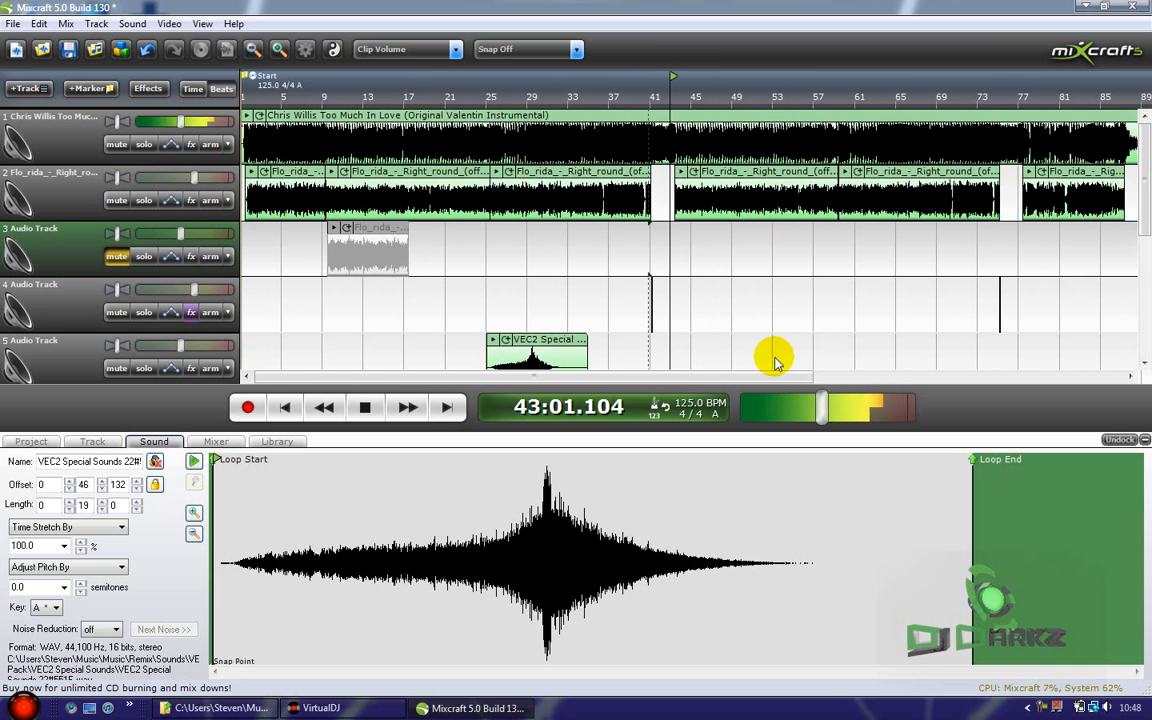
{"action": "scroll", "coordinate": [840, 356], "scroll_direction": "up", "scroll_amount": 2}
{"action": "scroll", "coordinate": [843, 361], "scroll_direction": "up", "scroll_amount": 3}
{"action": "scroll", "coordinate": [843, 361], "scroll_direction": "down", "scroll_amount": 5}
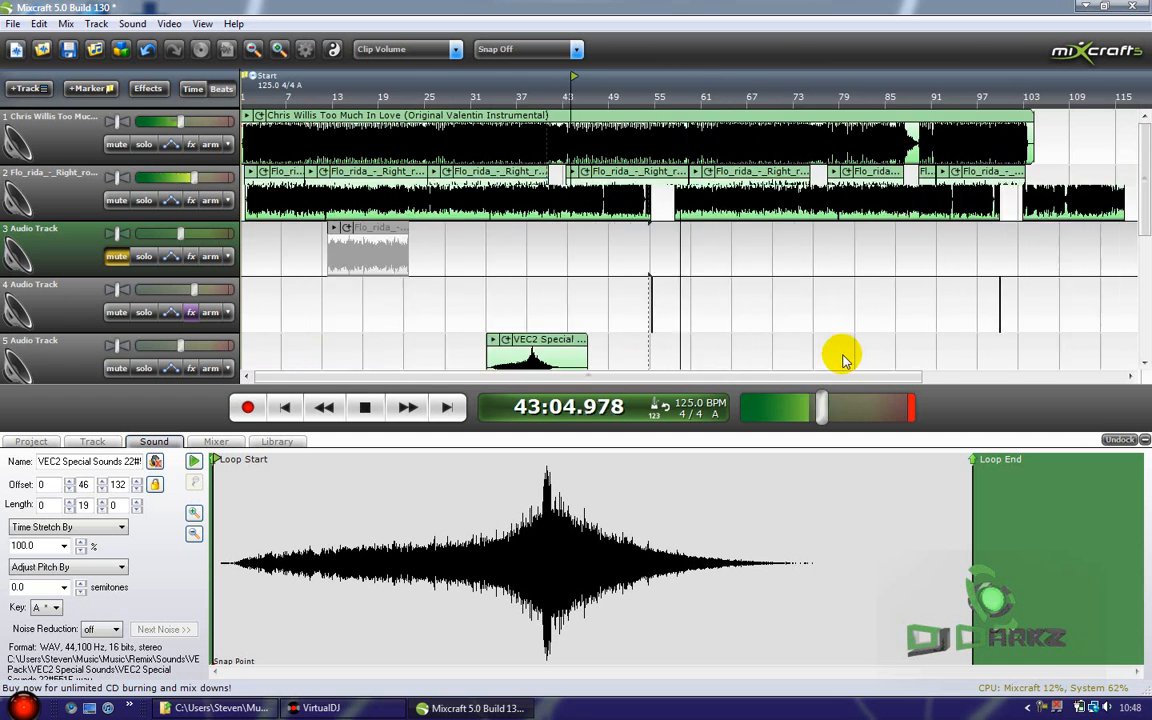
Step: Paste a copy of the VEC2 Special Sounds clip on track 5 at about bar 59 and listen to its build-up
{"action": "left_click", "coordinate": [723, 353]}
{"action": "scroll", "coordinate": [768, 357], "scroll_direction": "up", "scroll_amount": 2}
{"action": "scroll", "coordinate": [689, 347], "scroll_direction": "up", "scroll_amount": 2}
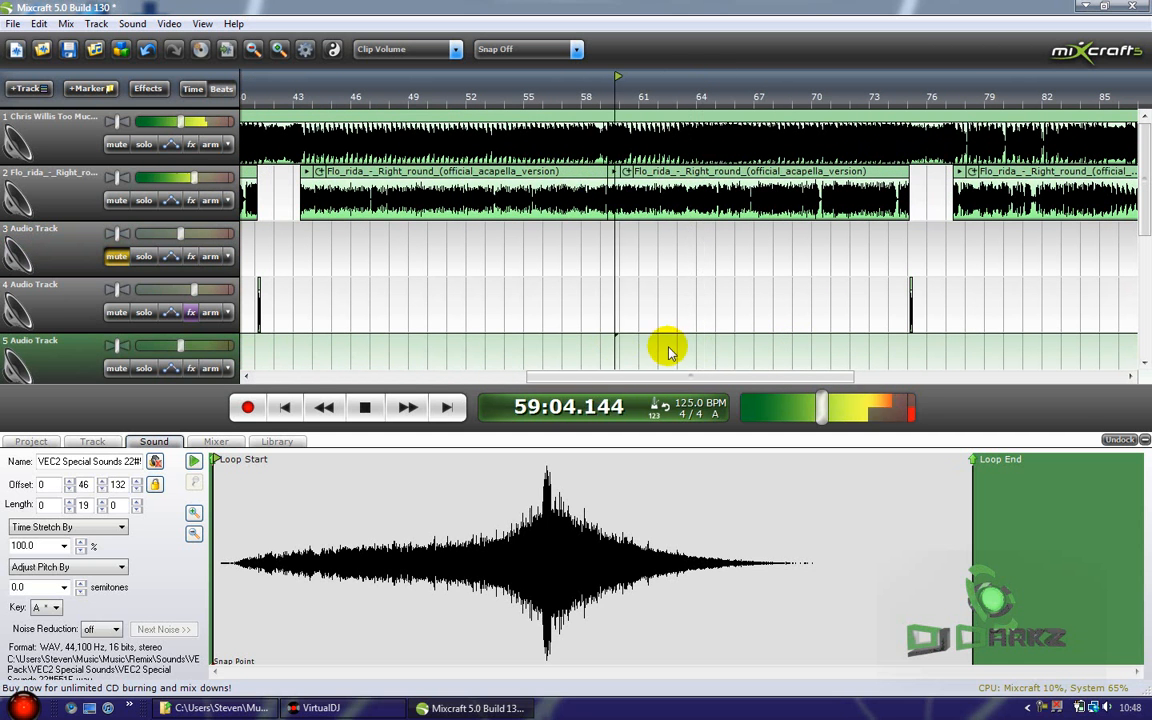
{"action": "key", "text": "ctrl+v"}
{"action": "left_click_drag", "start_coordinate": [697, 340], "coordinate": [688, 338]}
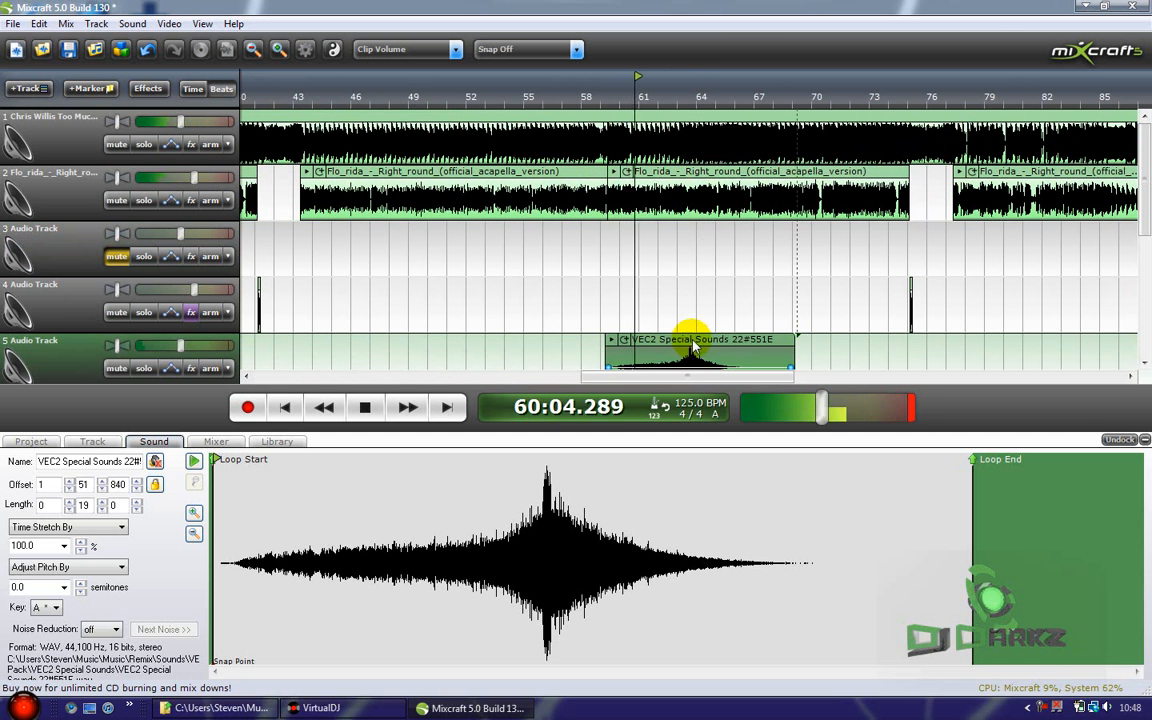
{"action": "scroll", "coordinate": [690, 339], "scroll_direction": "up", "scroll_amount": 2}
{"action": "scroll", "coordinate": [900, 340], "scroll_direction": "up", "scroll_amount": 2}
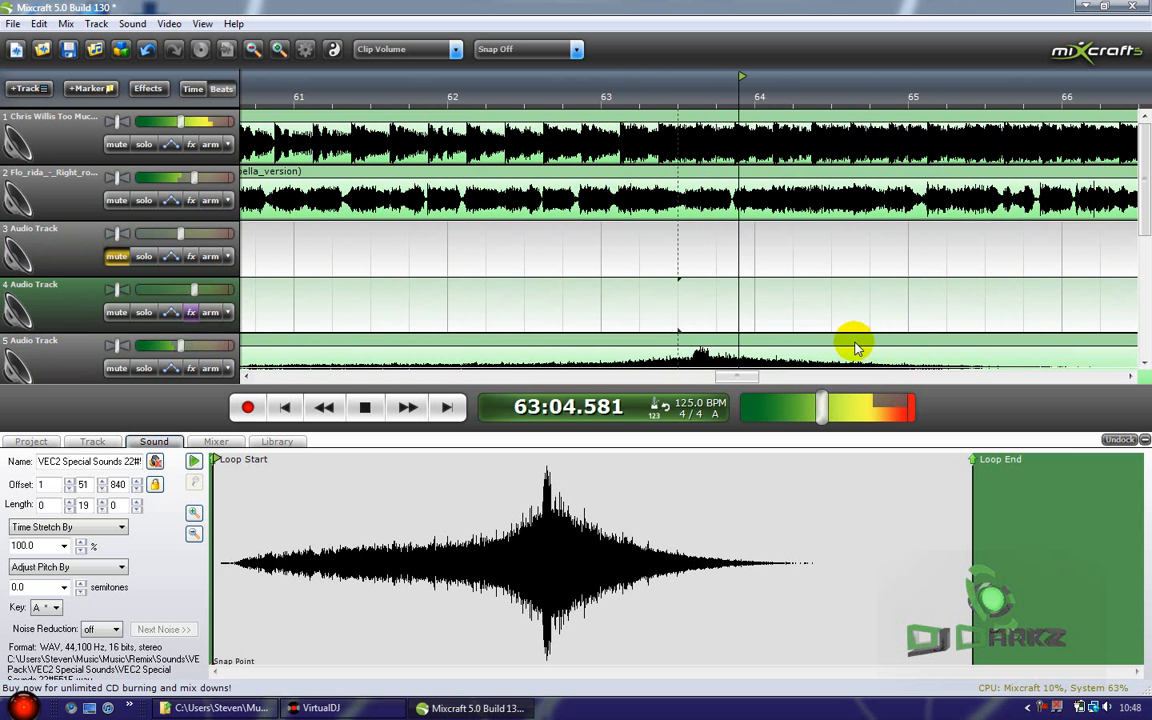
{"action": "key", "text": "space"}
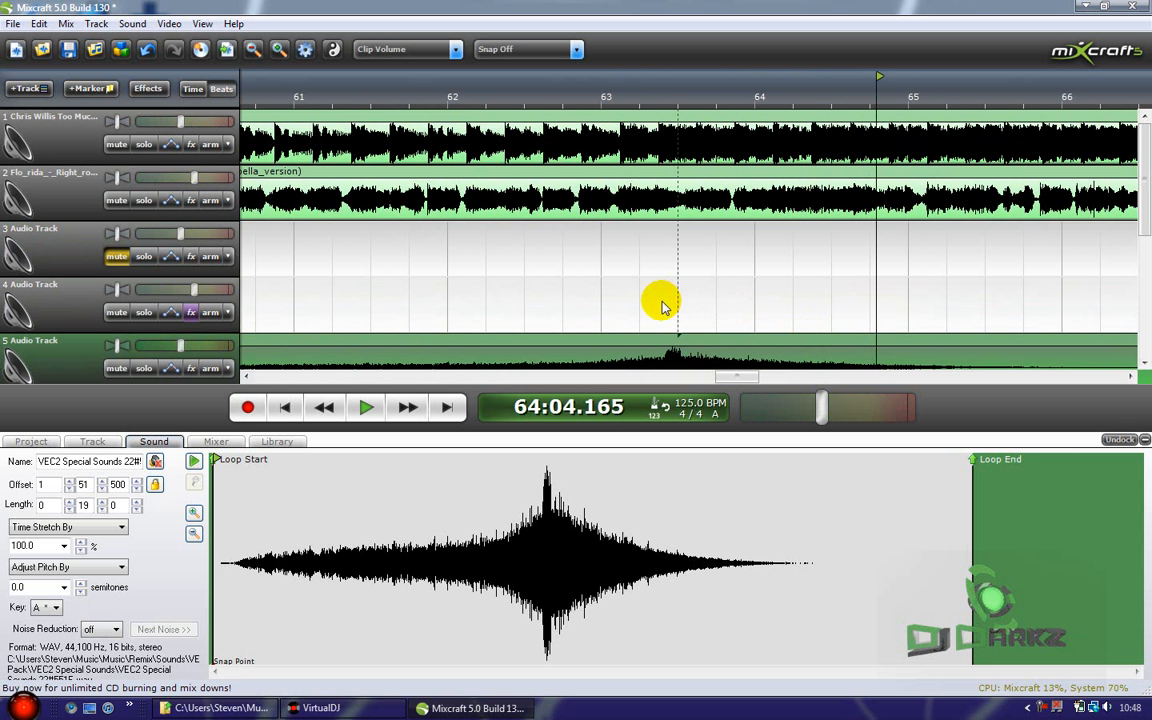
Step: Align the peak of the pasted sound effect with the strong beat after bar 63, at offset 1:51:410
{"action": "left_click", "coordinate": [656, 300]}
{"action": "left_click", "coordinate": [458, 298]}
{"action": "key", "text": "space"}
{"action": "left_click_drag", "start_coordinate": [700, 339], "coordinate": [692, 339]}
{"action": "key", "text": "space"}
{"action": "left_click", "coordinate": [650, 319]}
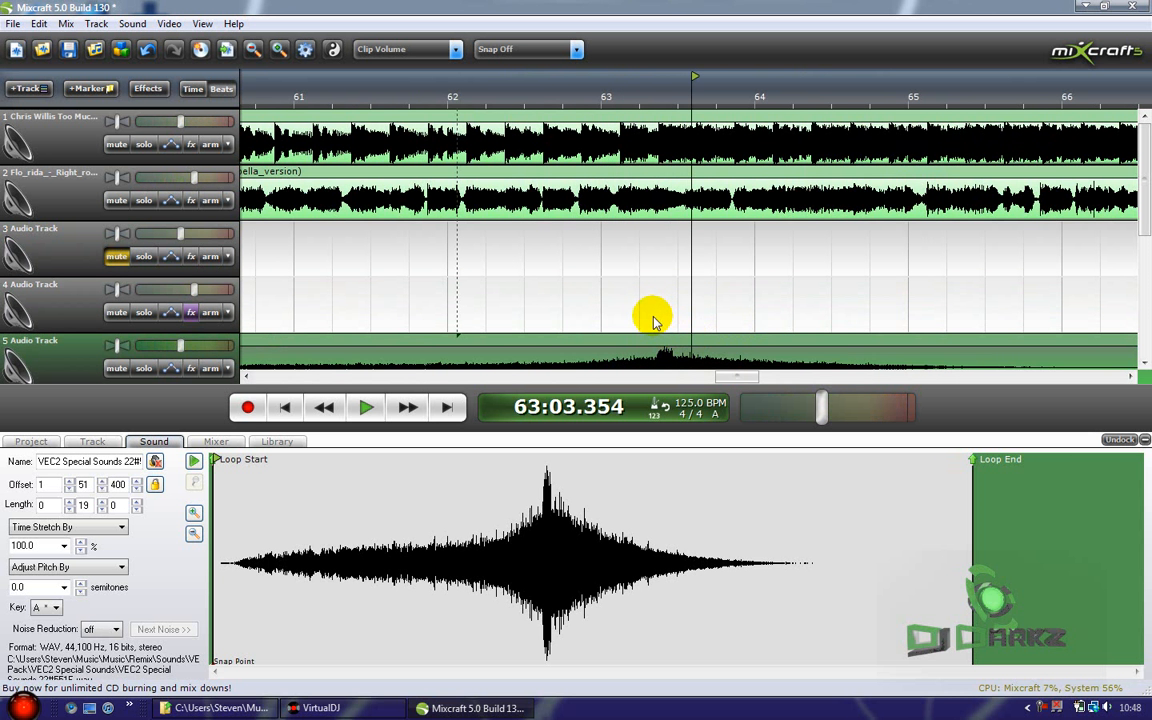
{"action": "scroll", "coordinate": [697, 333], "scroll_direction": "up", "scroll_amount": 3}
{"action": "scroll", "coordinate": [697, 333], "scroll_direction": "up", "scroll_amount": 2}
{"action": "left_click", "coordinate": [752, 320]}
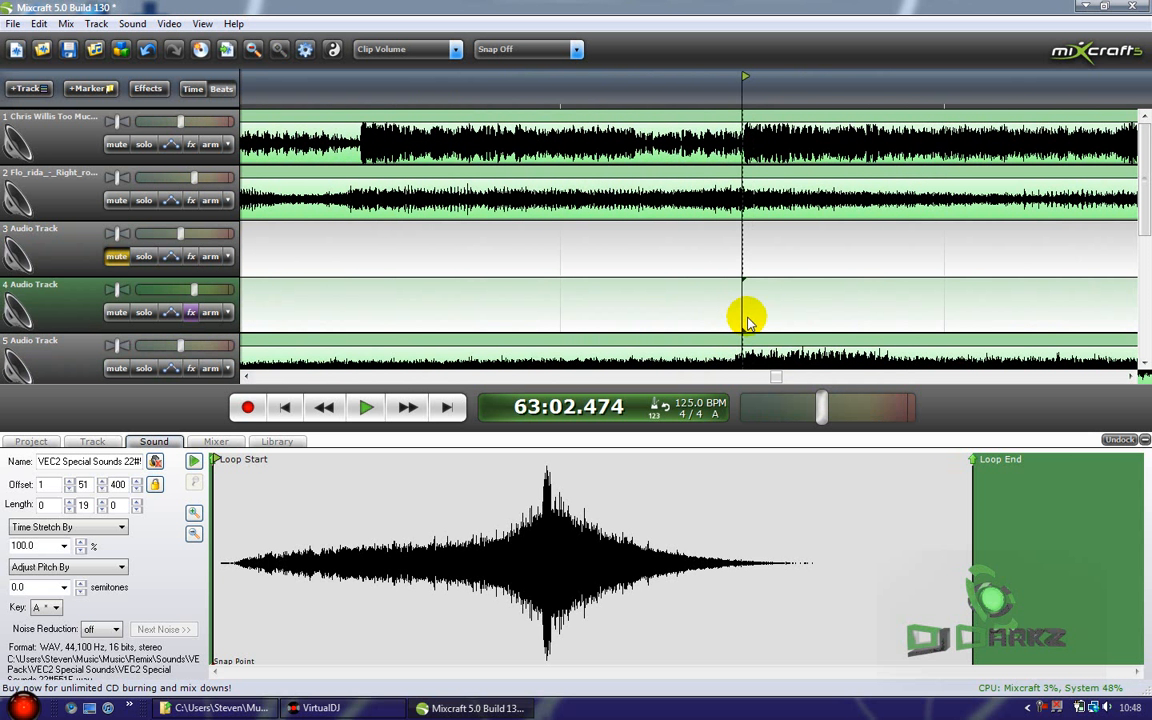
{"action": "left_click", "coordinate": [762, 345]}
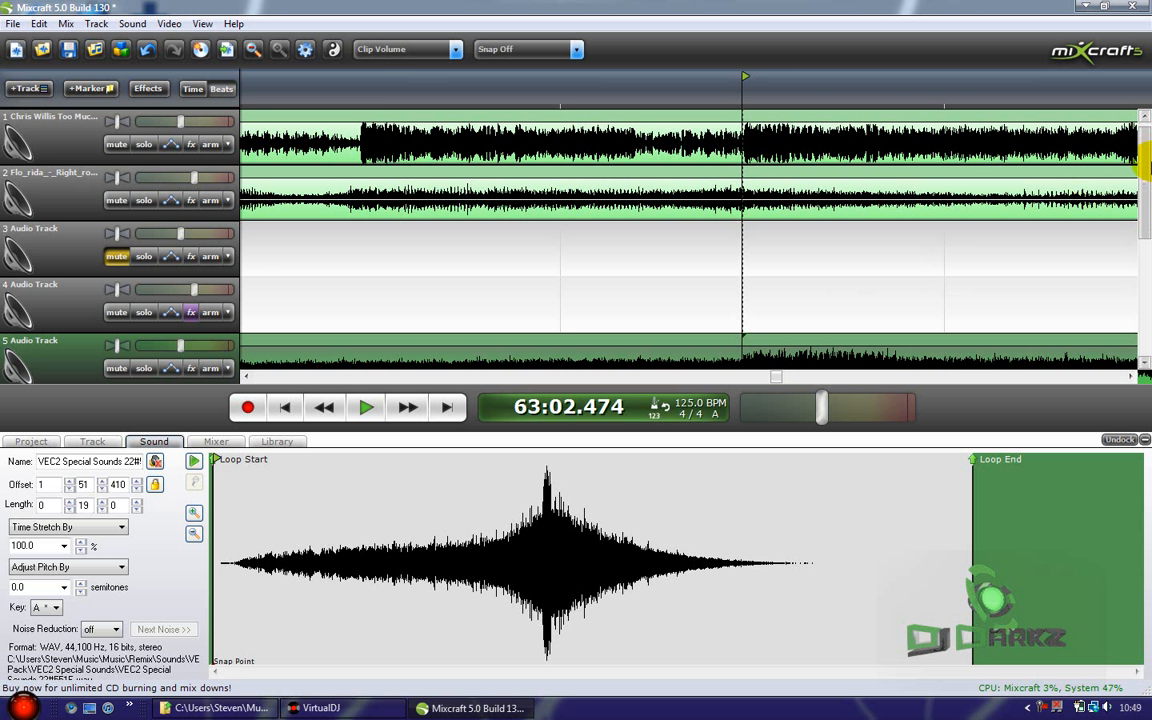
Step: Collapse the sound details area to reveal all tracks and play the aligned effect from just after bar 63
{"action": "left_click_drag", "start_coordinate": [1146, 152], "coordinate": [1145, 160]}
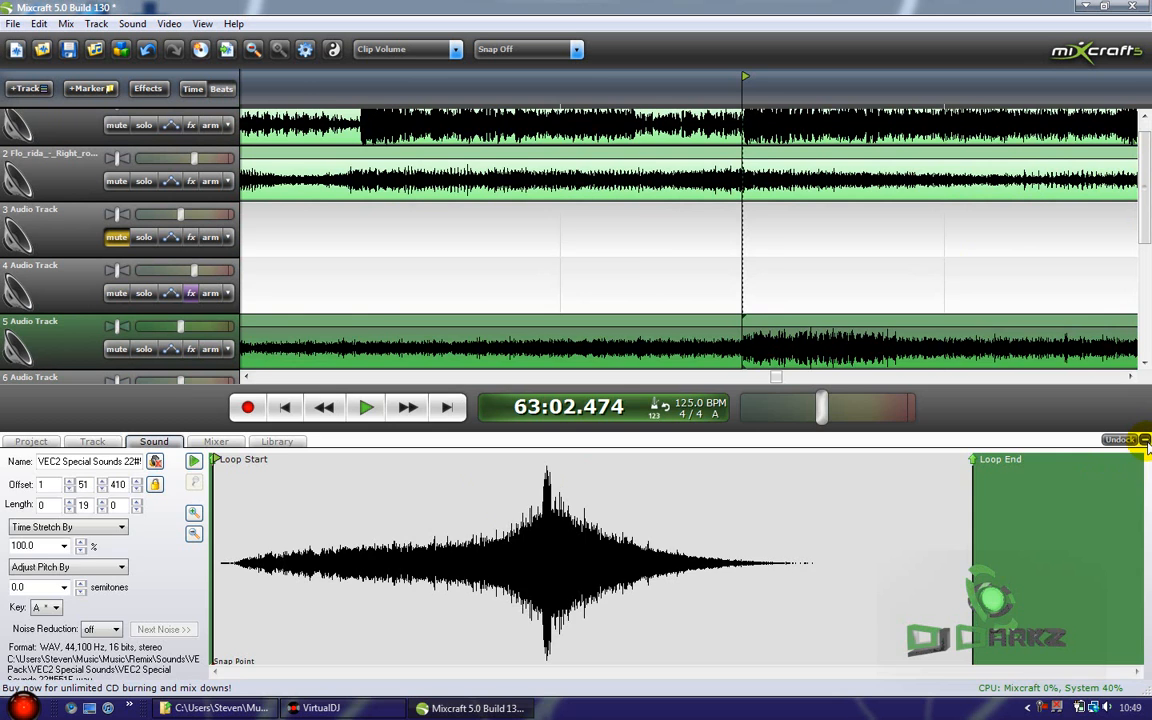
{"action": "left_click", "coordinate": [1144, 441]}
{"action": "left_click", "coordinate": [663, 432]}
{"action": "key", "text": "space"}
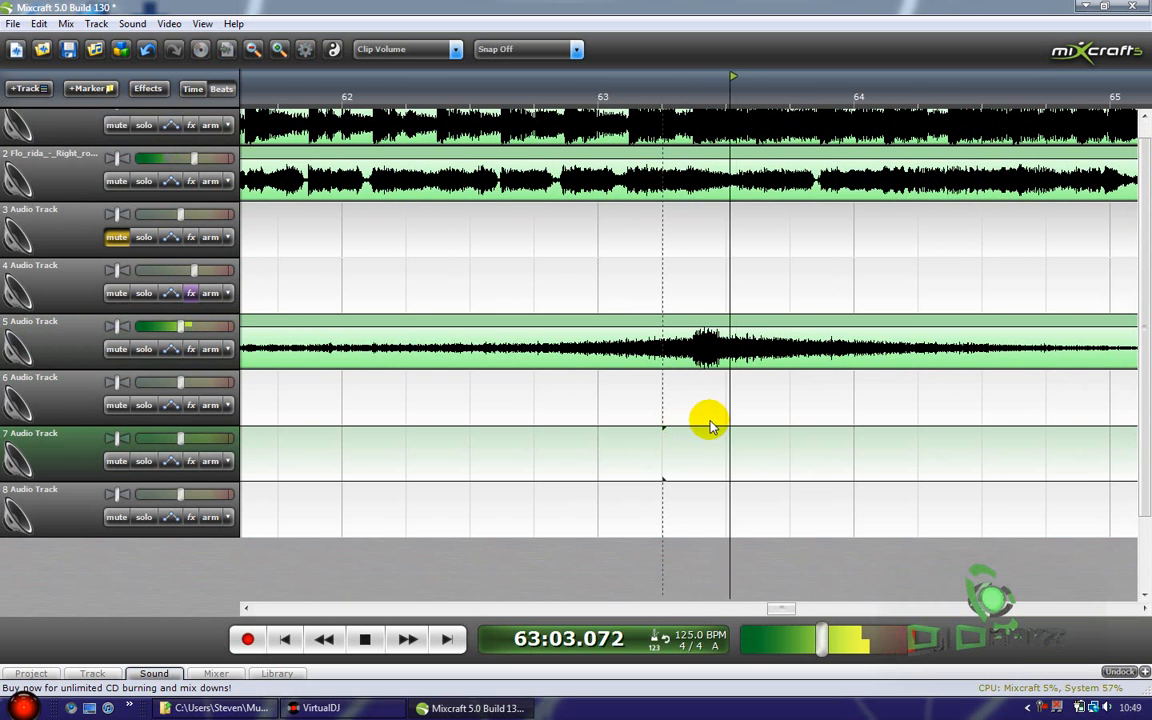
{"action": "scroll", "coordinate": [800, 390], "scroll_direction": "down", "scroll_amount": 3}
{"action": "left_click_drag", "start_coordinate": [1145, 283], "coordinate": [1145, 249]}
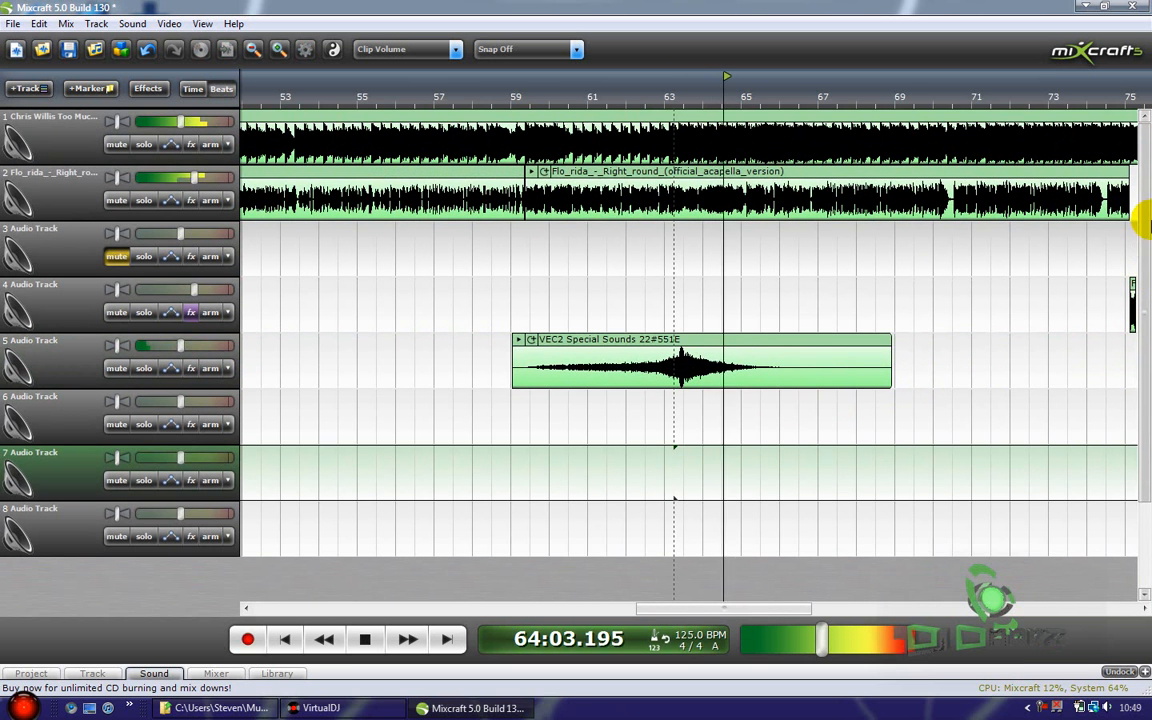
Step: Spot-check the rest of the arrangement by playing from around bars 66, 75, 87 and 89
{"action": "left_click", "coordinate": [795, 336]}
{"action": "scroll", "coordinate": [874, 360], "scroll_direction": "down", "scroll_amount": 3}
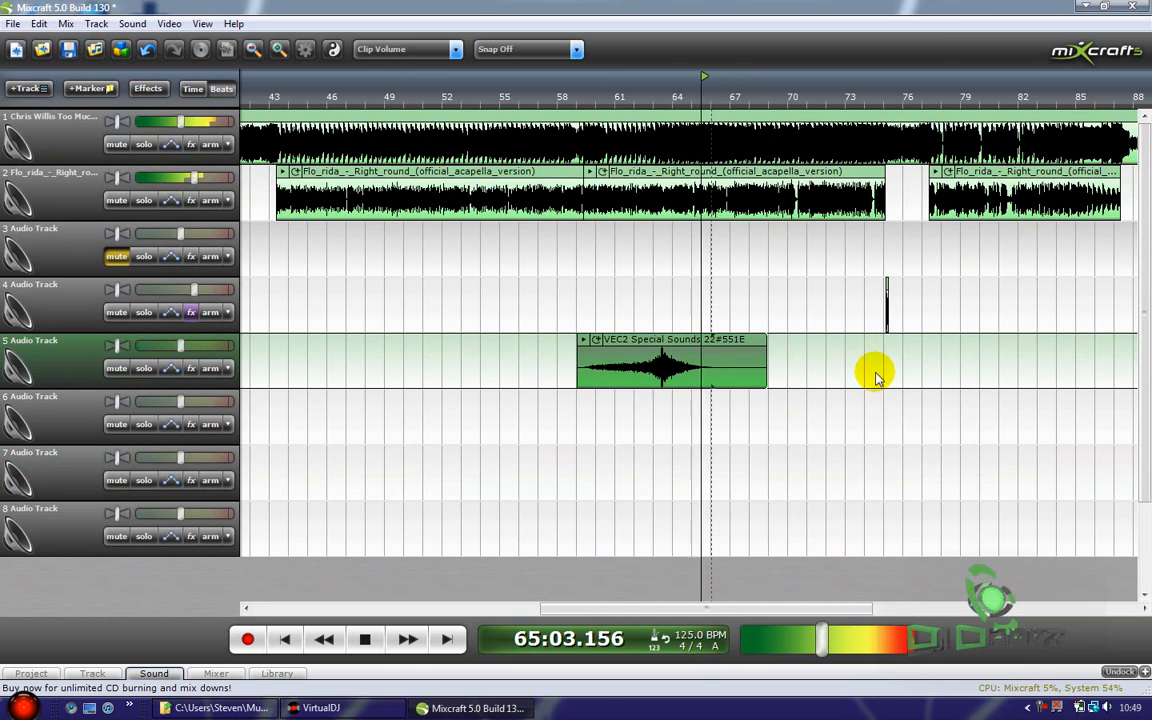
{"action": "scroll", "coordinate": [876, 384], "scroll_direction": "down", "scroll_amount": 1}
{"action": "scroll", "coordinate": [874, 385], "scroll_direction": "up", "scroll_amount": 3}
{"action": "scroll", "coordinate": [868, 386], "scroll_direction": "down", "scroll_amount": 1}
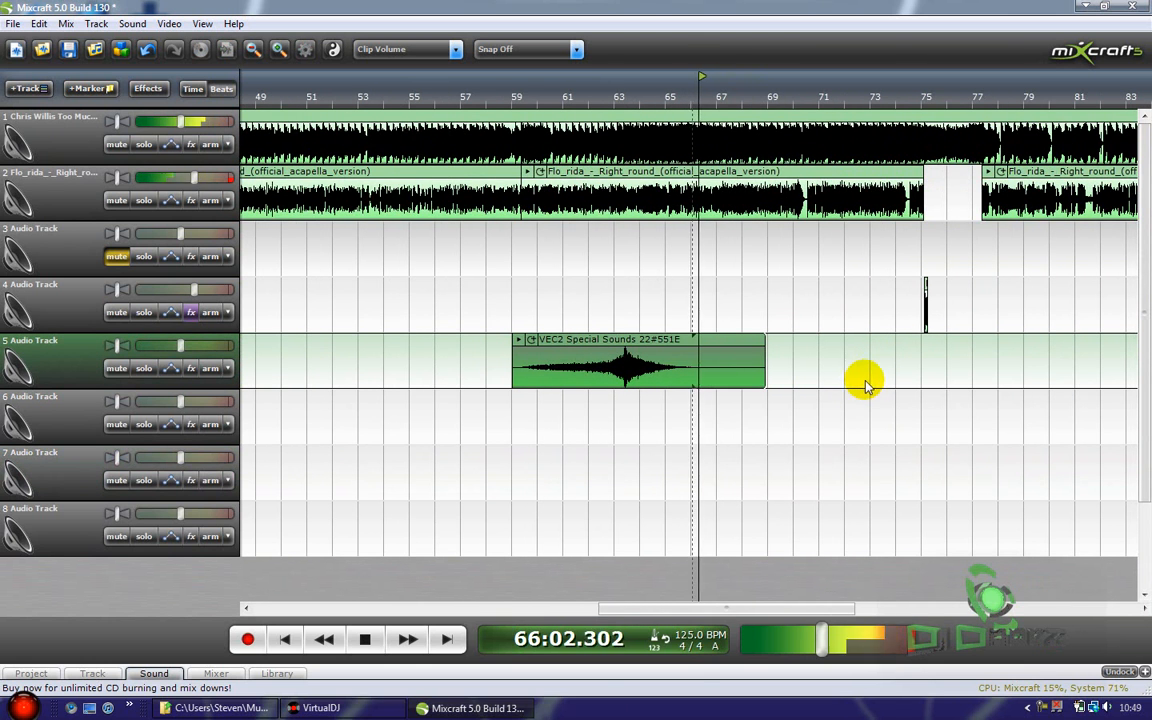
{"action": "left_click", "coordinate": [917, 380]}
{"action": "scroll", "coordinate": [913, 380], "scroll_direction": "up", "scroll_amount": 2}
{"action": "scroll", "coordinate": [800, 385], "scroll_direction": "down", "scroll_amount": 4}
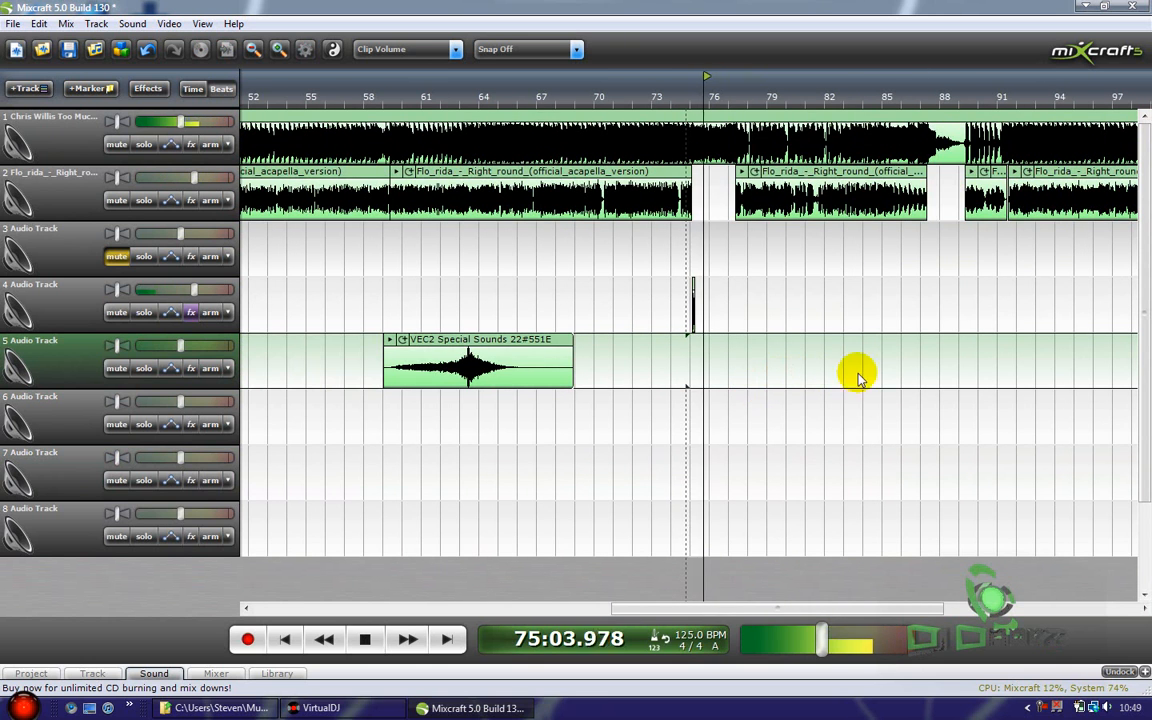
{"action": "left_click", "coordinate": [929, 368]}
{"action": "left_click", "coordinate": [957, 366]}
{"action": "scroll", "coordinate": [890, 366], "scroll_direction": "up", "scroll_amount": 5}
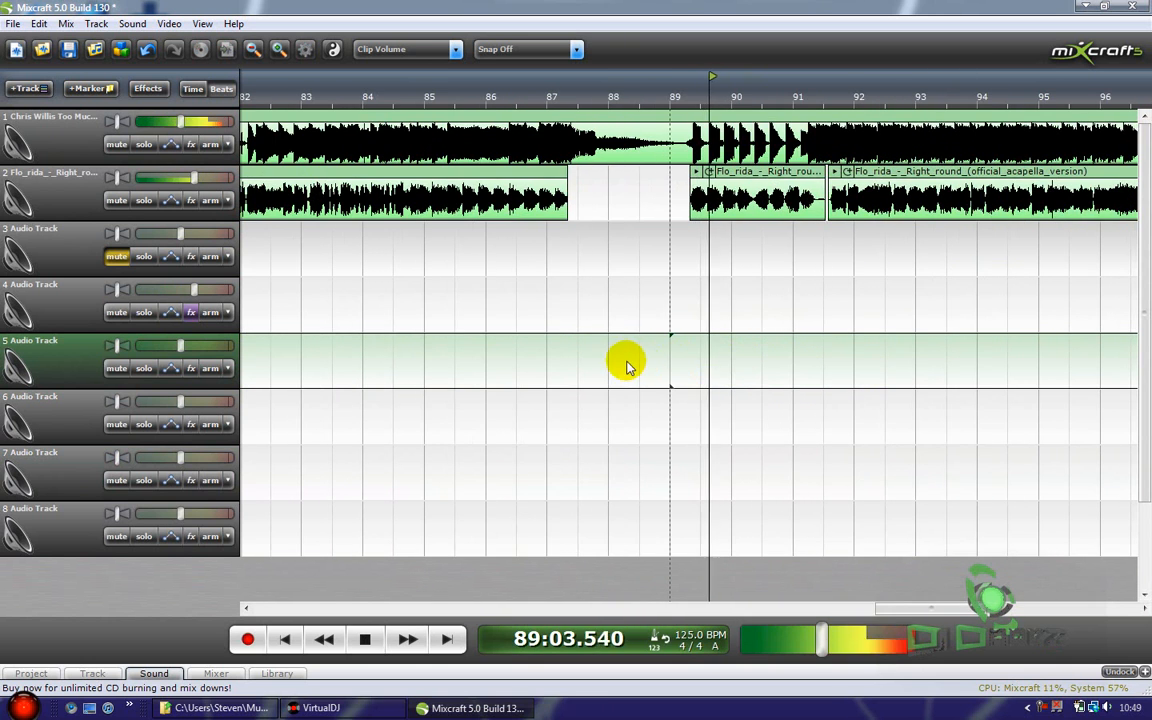
Step: Paste another VEC2 Special Sounds clip on track 5 from about bar 87, lining its peak up with the strong beat after bar 91
{"action": "key", "text": "ctrl+v"}
{"action": "left_click_drag", "start_coordinate": [860, 346], "coordinate": [741, 347]}
{"action": "scroll", "coordinate": [866, 350], "scroll_direction": "up", "scroll_amount": 2}
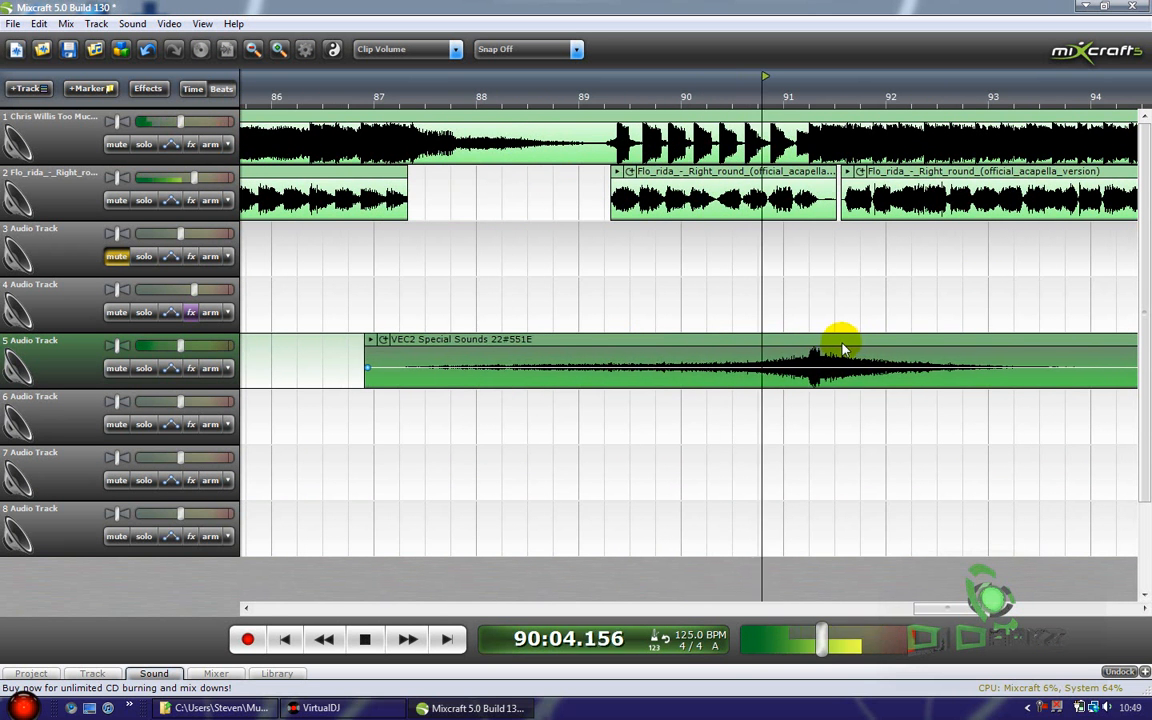
{"action": "scroll", "coordinate": [845, 348], "scroll_direction": "up", "scroll_amount": 5}
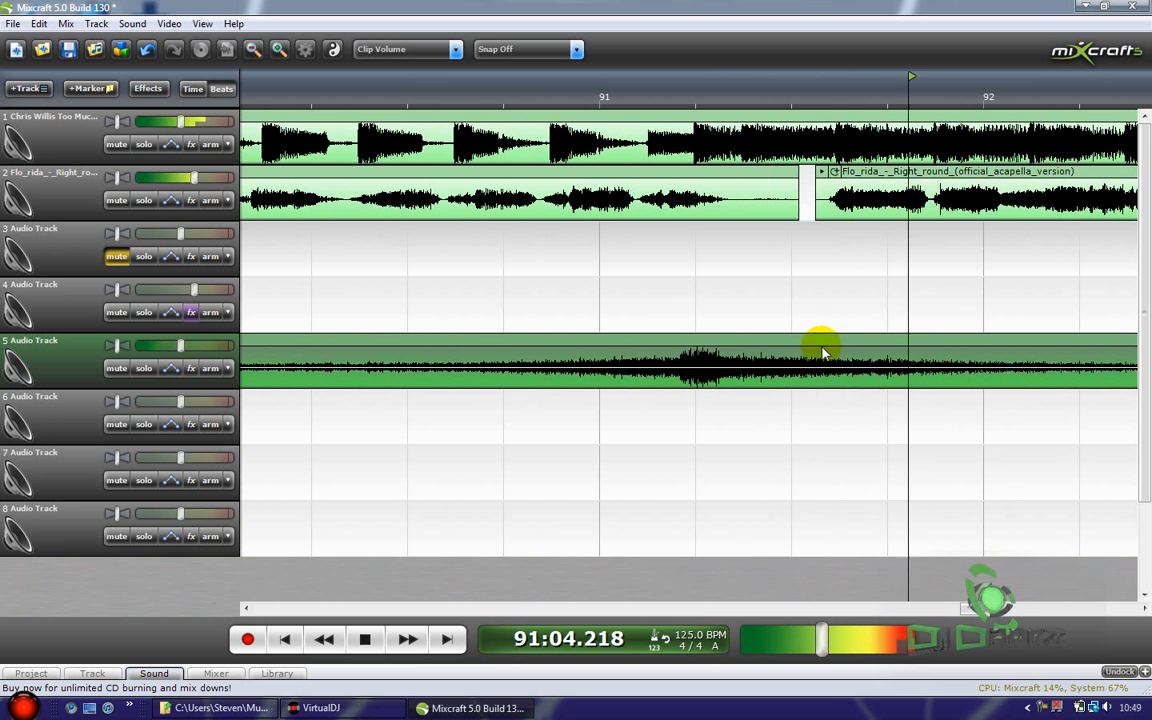
{"action": "left_click", "coordinate": [677, 298]}
{"action": "key", "text": "space"}
{"action": "left_click_drag", "start_coordinate": [722, 340], "coordinate": [736, 340]}
{"action": "left_click", "coordinate": [697, 317]}
{"action": "scroll", "coordinate": [697, 317], "scroll_direction": "up", "scroll_amount": 4}
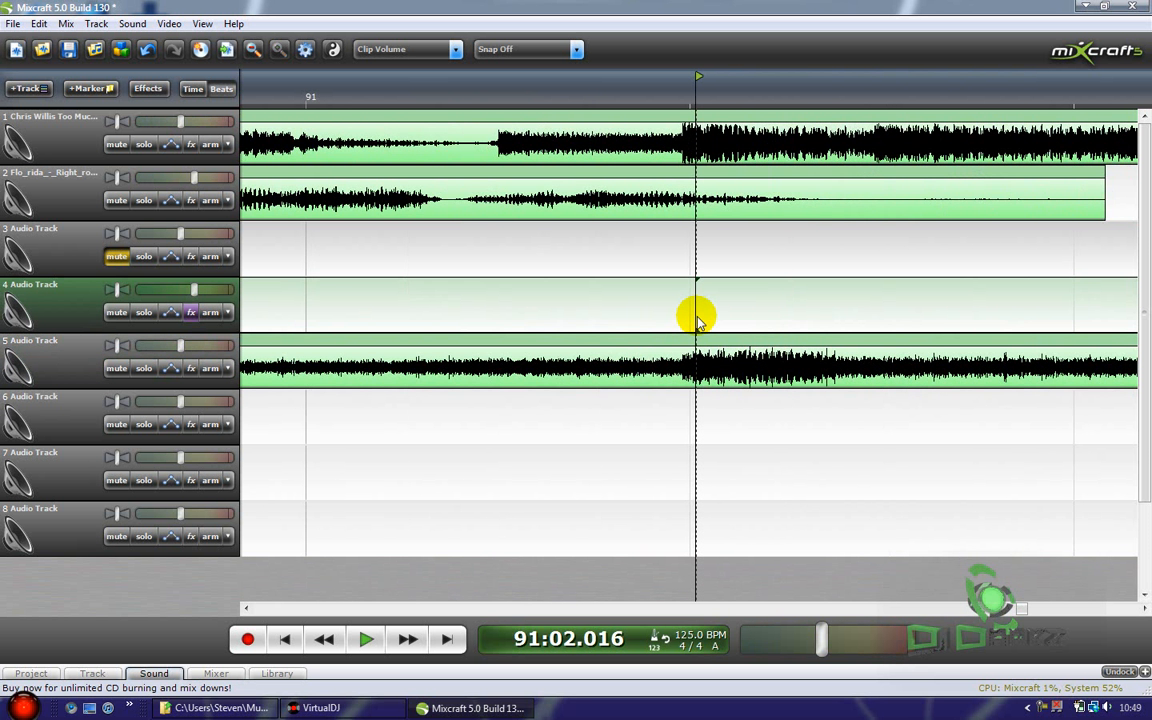
{"action": "scroll", "coordinate": [586, 310], "scroll_direction": "down", "scroll_amount": 4}
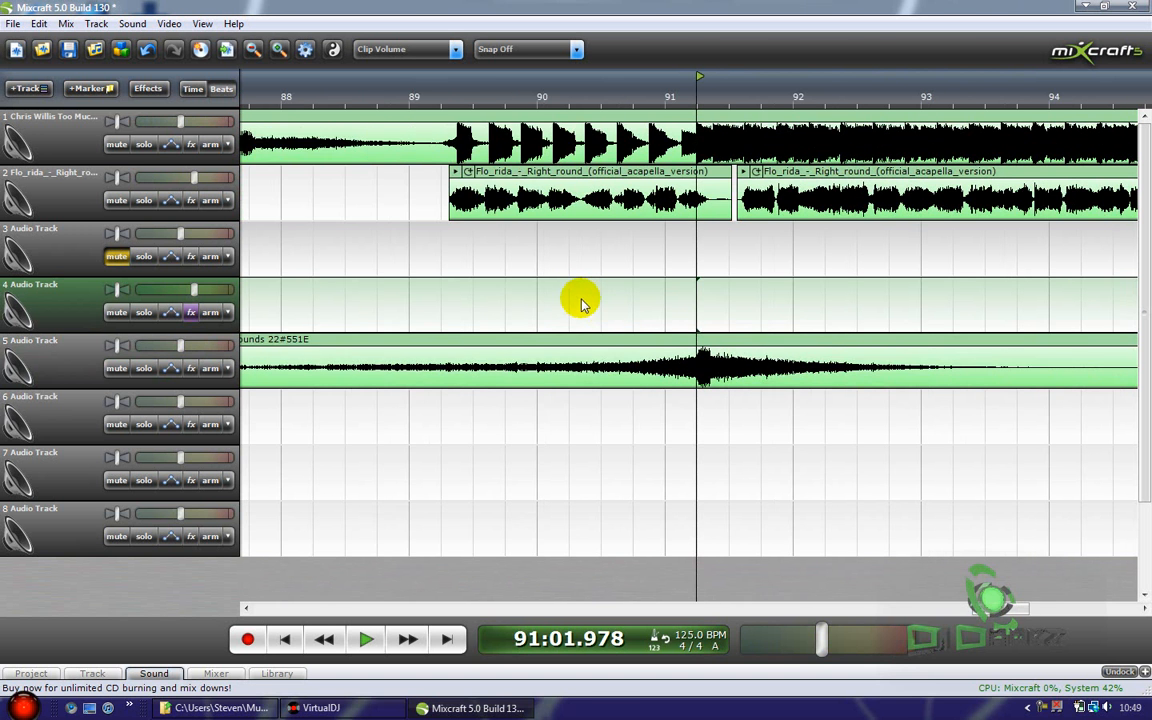
Step: Play the instrumental break from about bar 86 and replay the effect's peak from just before bar 91
{"action": "left_click", "coordinate": [338, 300]}
{"action": "key", "text": "space"}
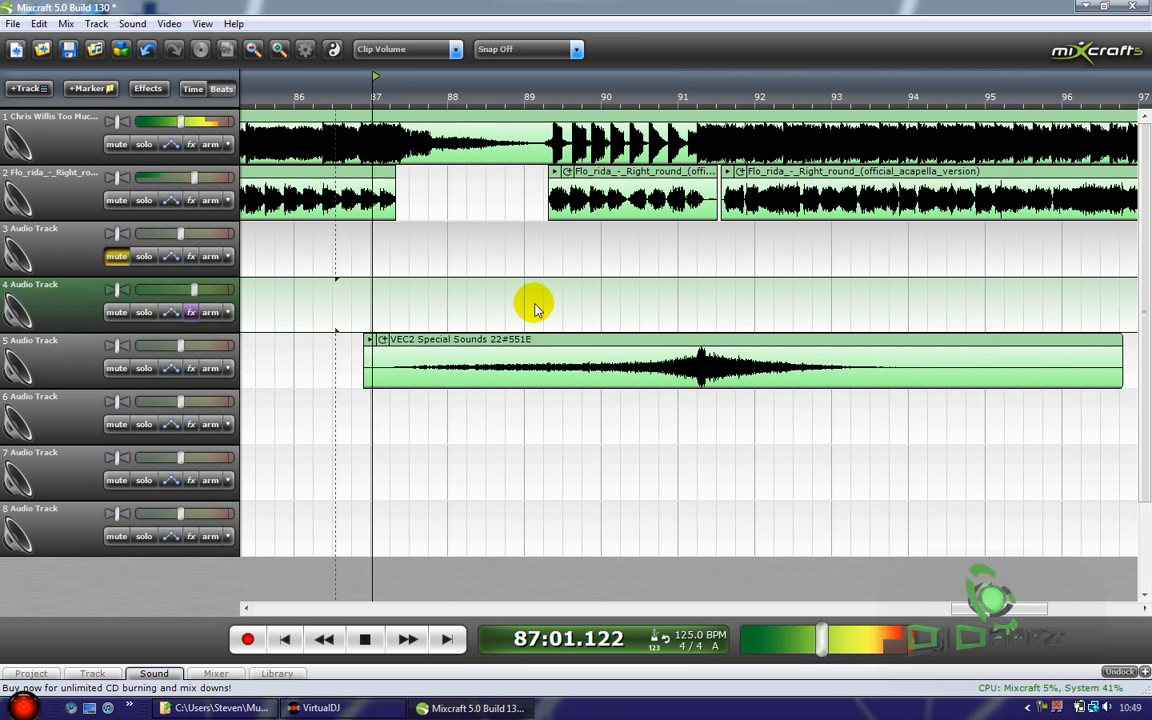
{"action": "scroll", "coordinate": [600, 310], "scroll_direction": "up", "scroll_amount": 3}
{"action": "scroll", "coordinate": [800, 350], "scroll_direction": "down", "scroll_amount": 4}
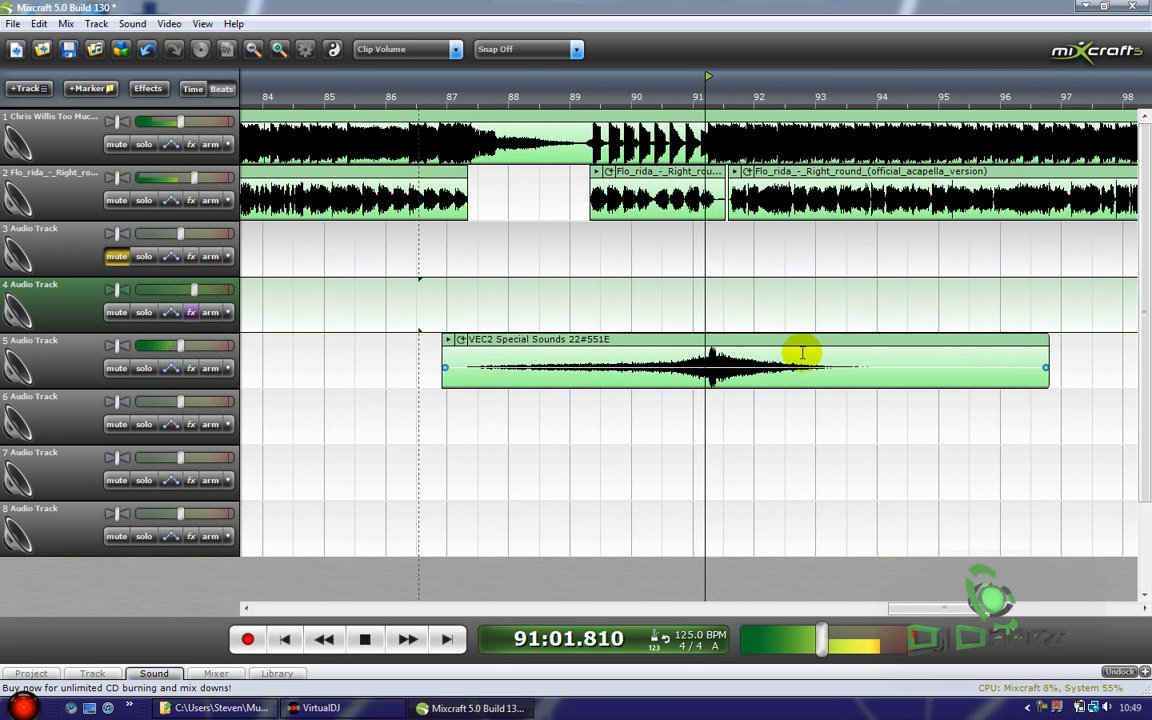
{"action": "scroll", "coordinate": [625, 311], "scroll_direction": "up", "scroll_amount": 2}
{"action": "left_click", "coordinate": [608, 300]}
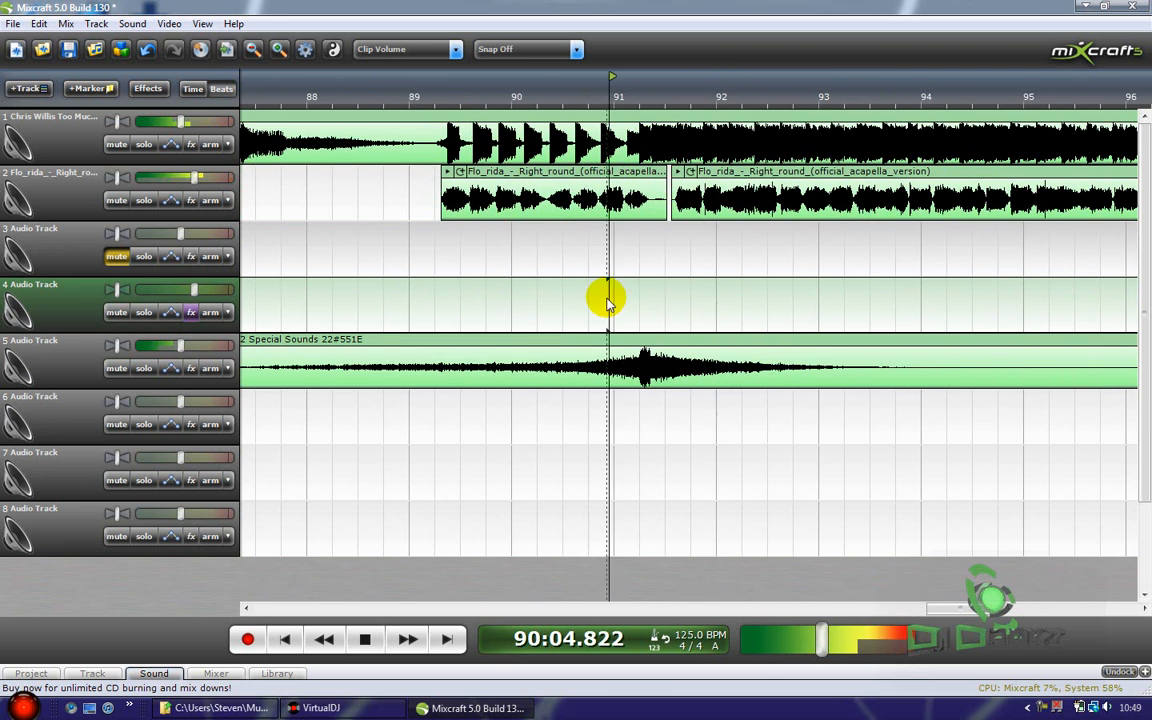
Step: Shift the last sound effect slightly later so its peak starts at about 91:02.415
{"action": "scroll", "coordinate": [612, 304], "scroll_direction": "up", "scroll_amount": 2}
{"action": "key", "text": "space"}
{"action": "left_click", "coordinate": [806, 348]}
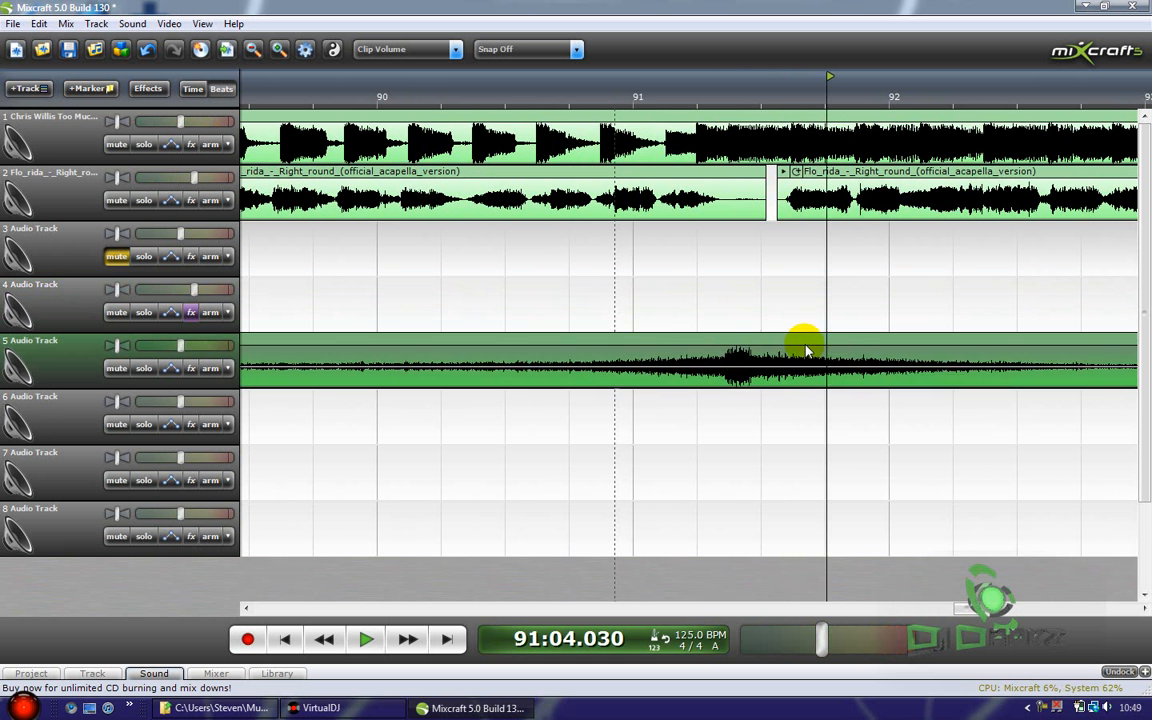
{"action": "left_click", "coordinate": [733, 313]}
{"action": "scroll", "coordinate": [733, 315], "scroll_direction": "up", "scroll_amount": 2}
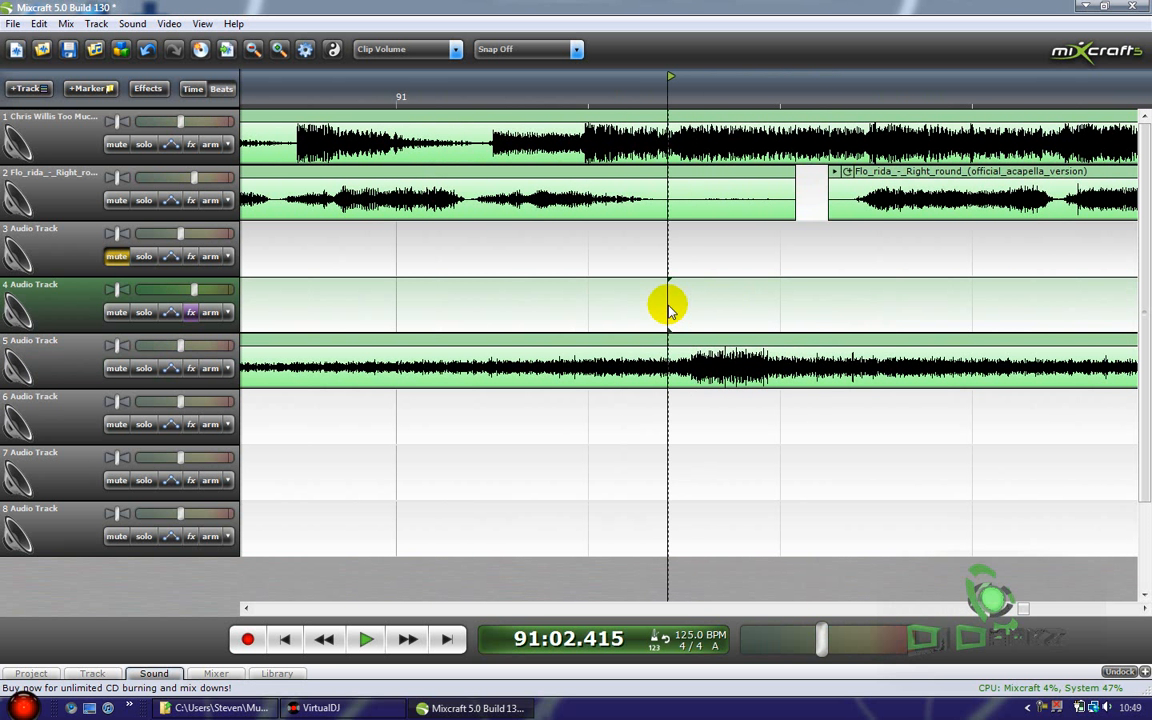
{"action": "left_click", "coordinate": [680, 338]}
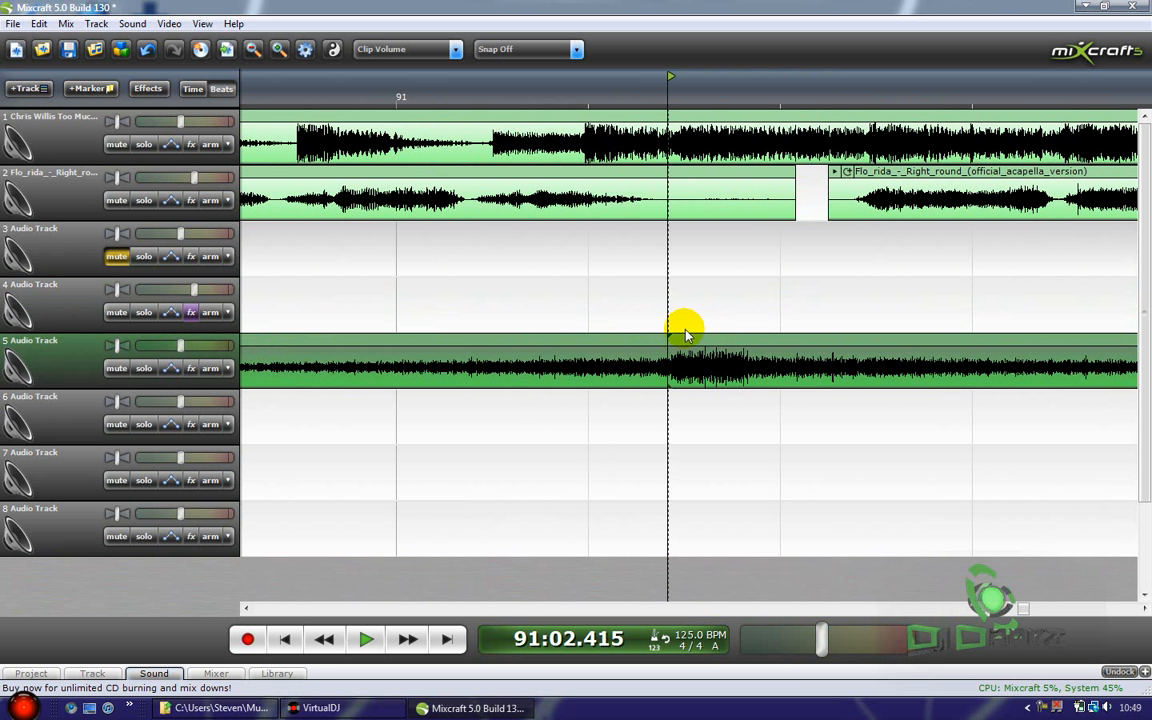
Step: Replay the shifted effect from just before bar 91 and again from about bar 90.6
{"action": "key", "text": "space"}
{"action": "scroll", "coordinate": [468, 298], "scroll_direction": "down", "scroll_amount": 2}
{"action": "left_click", "coordinate": [458, 287]}
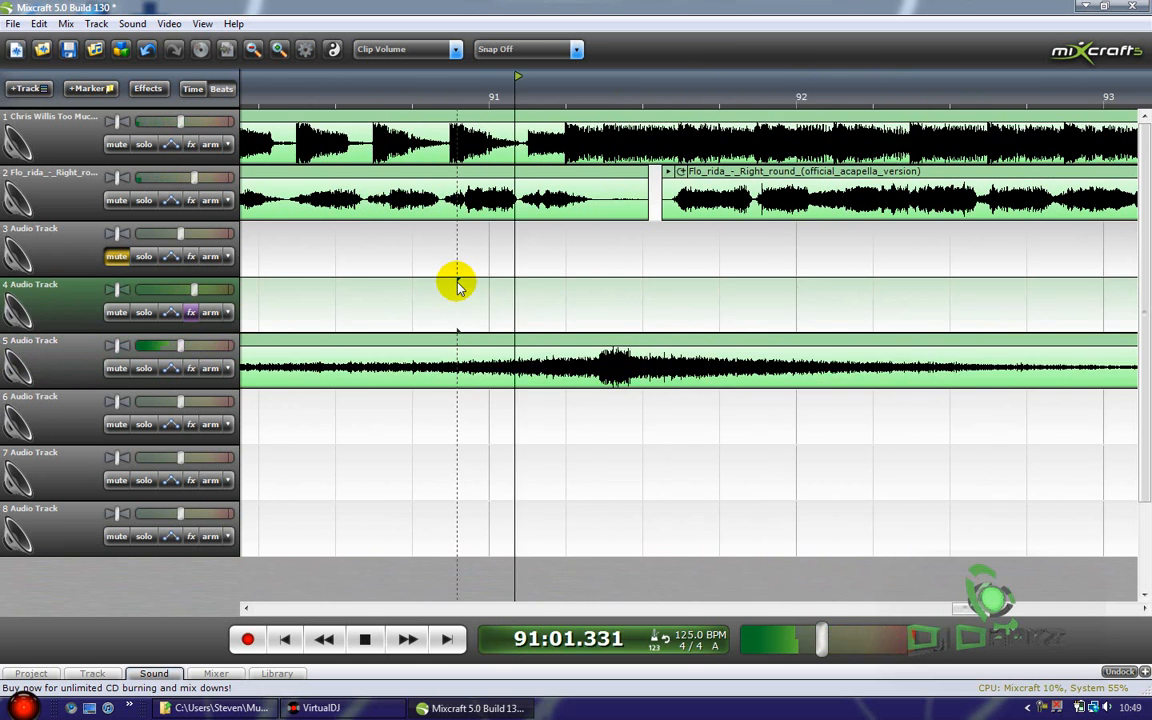
{"action": "scroll", "coordinate": [460, 290], "scroll_direction": "down", "scroll_amount": 1}
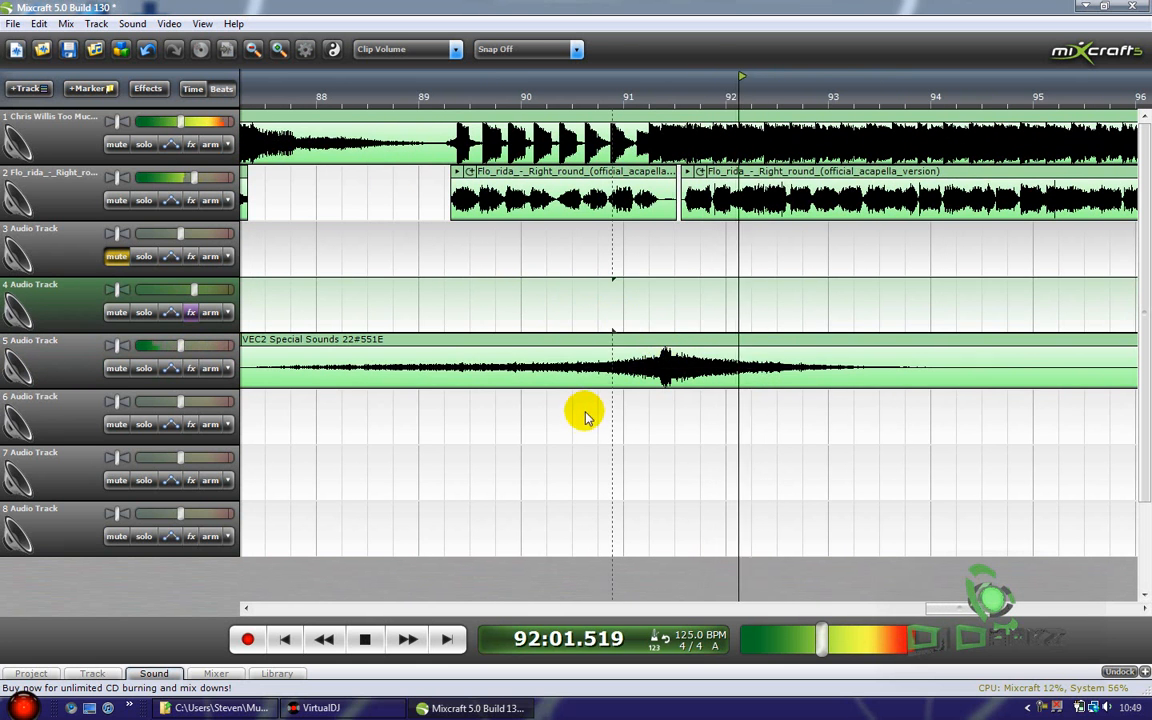
{"action": "left_click", "coordinate": [595, 414]}
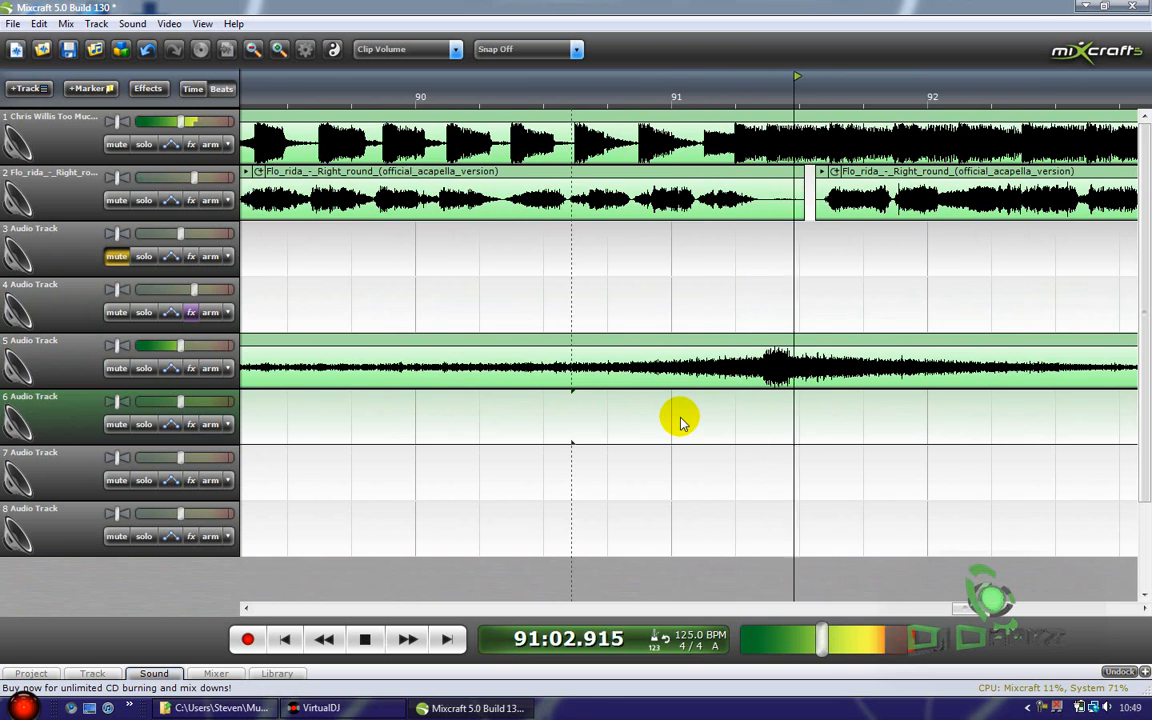
Step: Listen to the song's ending from around bars 100 and 102 through the final echo
{"action": "scroll", "coordinate": [685, 415], "scroll_direction": "down", "scroll_amount": 5}
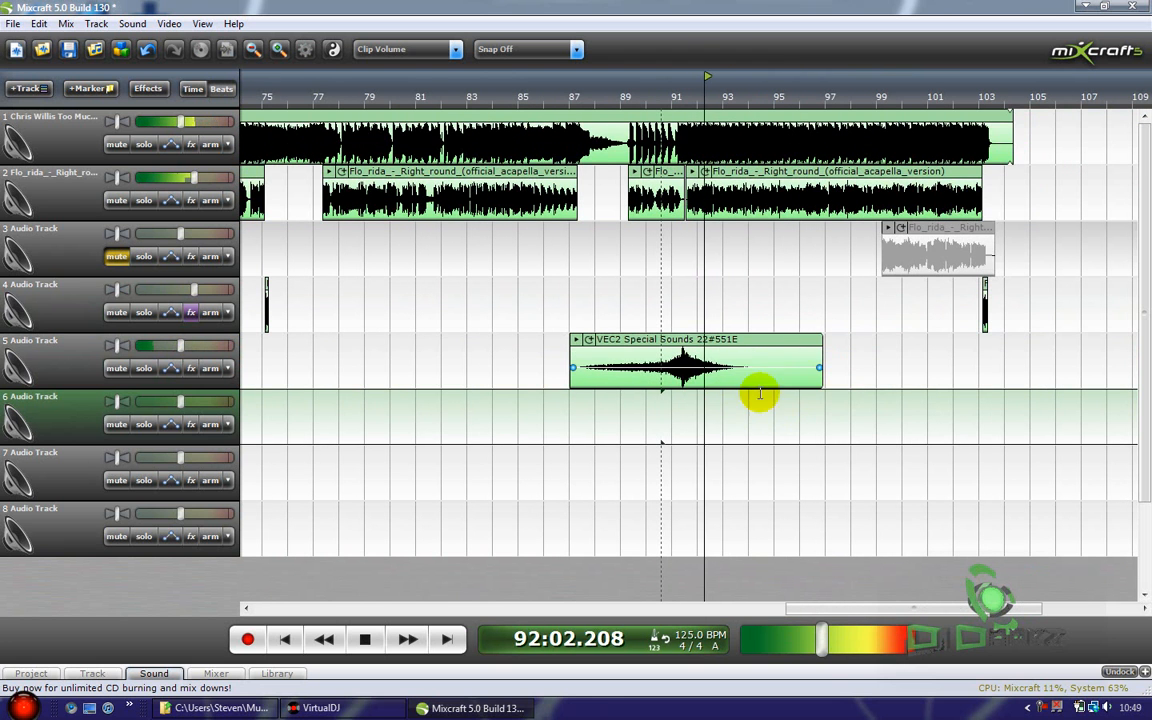
{"action": "left_click", "coordinate": [905, 386]}
{"action": "left_click", "coordinate": [977, 386]}
{"action": "scroll", "coordinate": [690, 410], "scroll_direction": "down", "scroll_amount": 1}
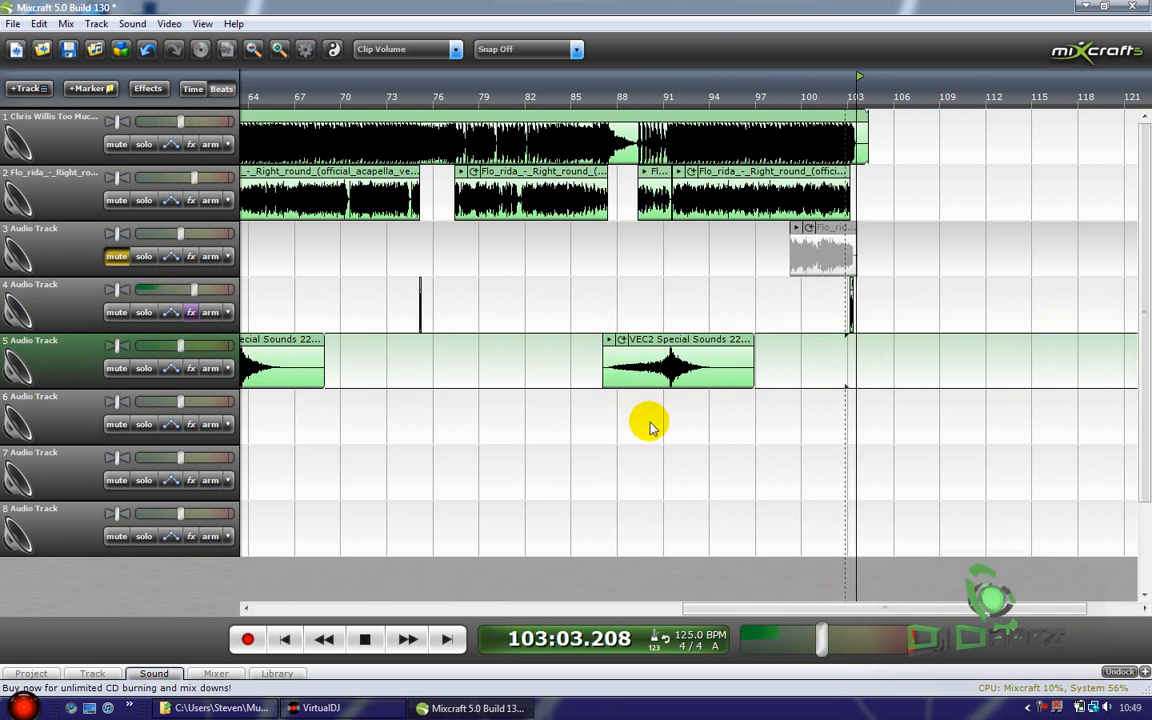
Step: Replay the break from about bar 88 to hear the sound effect build into the last acapella section
{"action": "left_click", "coordinate": [645, 421]}
{"action": "scroll", "coordinate": [663, 419], "scroll_direction": "up", "scroll_amount": 2}
{"action": "left_click", "coordinate": [617, 410]}
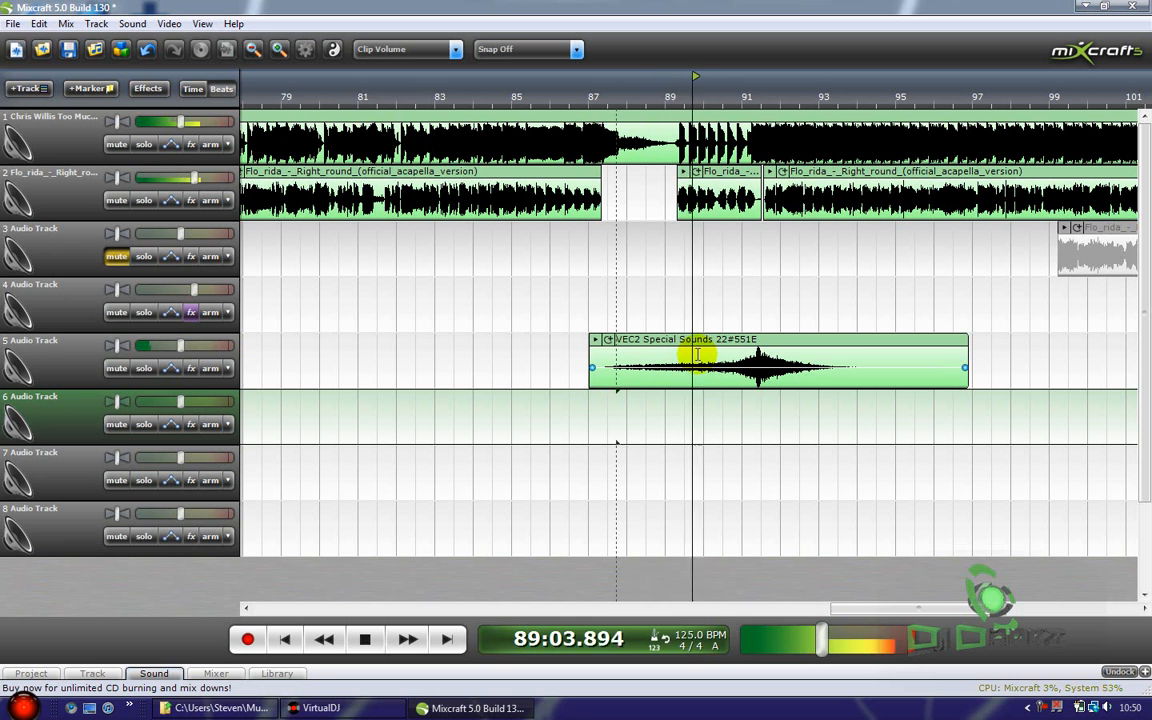
{"action": "scroll", "coordinate": [707, 342], "scroll_direction": "up", "scroll_amount": 3}
{"action": "scroll", "coordinate": [705, 342], "scroll_direction": "down", "scroll_amount": 4}
{"action": "scroll", "coordinate": [685, 345], "scroll_direction": "down", "scroll_amount": 2}
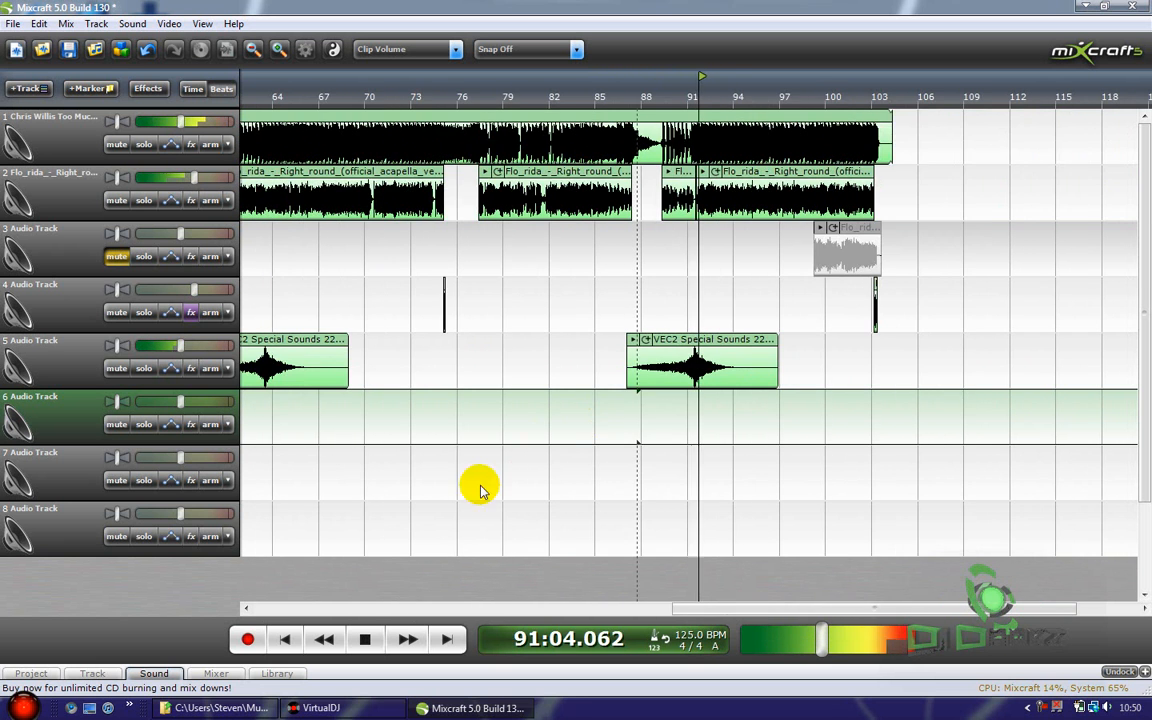
Step: Stop playback, return to the song's start and open the first VEC2 Special Sounds clip's sound details
{"action": "left_click", "coordinate": [295, 640]}
{"action": "scroll", "coordinate": [703, 342], "scroll_direction": "down", "scroll_amount": 3}
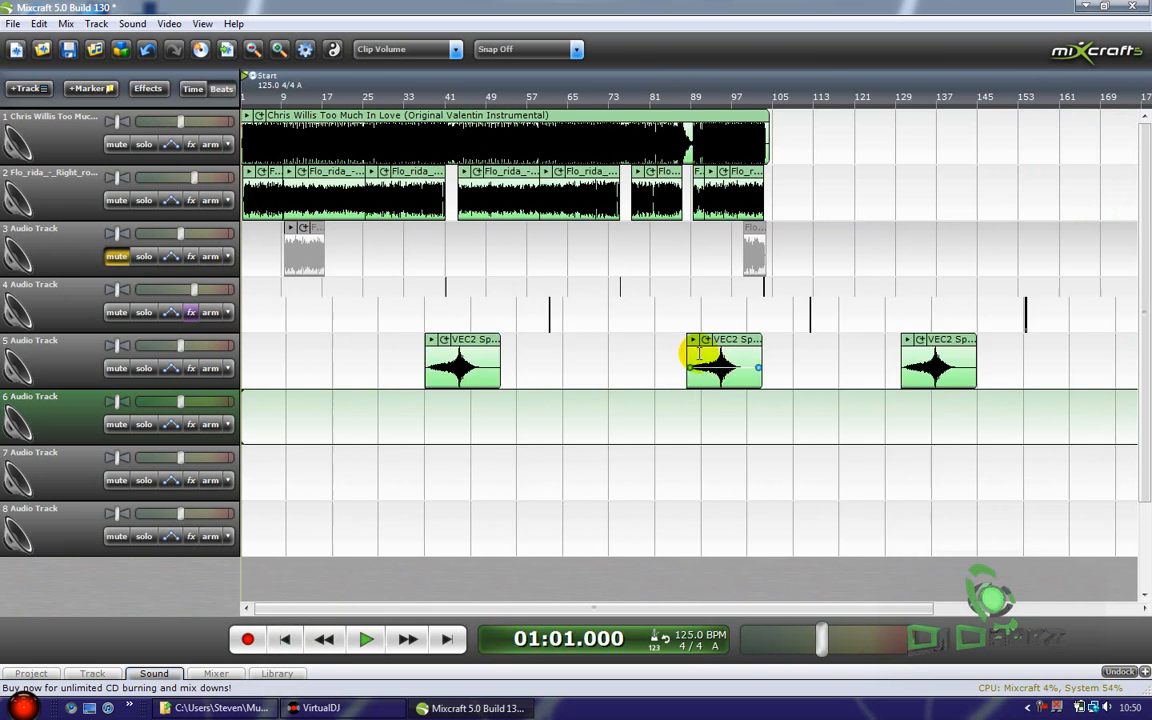
{"action": "scroll", "coordinate": [463, 327], "scroll_direction": "up", "scroll_amount": 1}
{"action": "left_click", "coordinate": [473, 342]}
{"action": "double_click", "coordinate": [473, 342]}
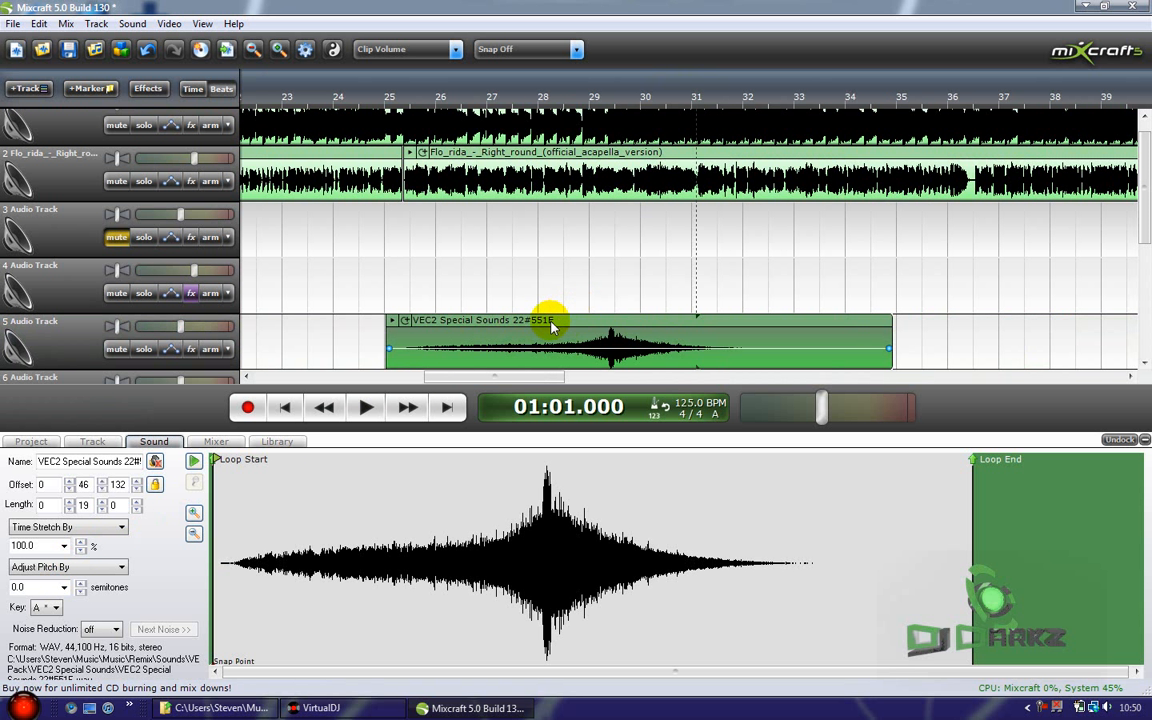
Step: Set the first sound effect's key to E and its pitch mode to Adjust To Project Key
{"action": "left_click", "coordinate": [56, 608]}
{"action": "left_click", "coordinate": [48, 551]}
{"action": "left_click", "coordinate": [98, 567]}
{"action": "left_click", "coordinate": [60, 584]}
Step: Play the first sound effect from about bar 25 to hear its build and peak, and stop playback
{"action": "left_click", "coordinate": [415, 275]}
{"action": "key", "text": "space"}
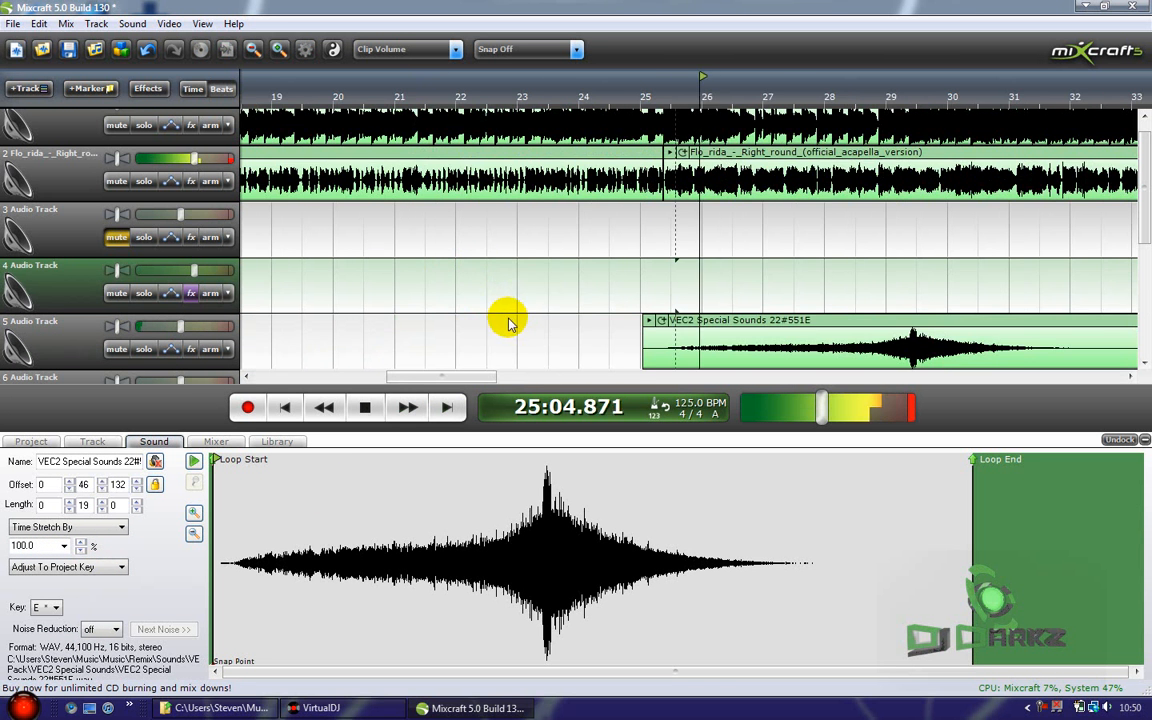
{"action": "scroll", "coordinate": [815, 320], "scroll_direction": "down", "scroll_amount": 5}
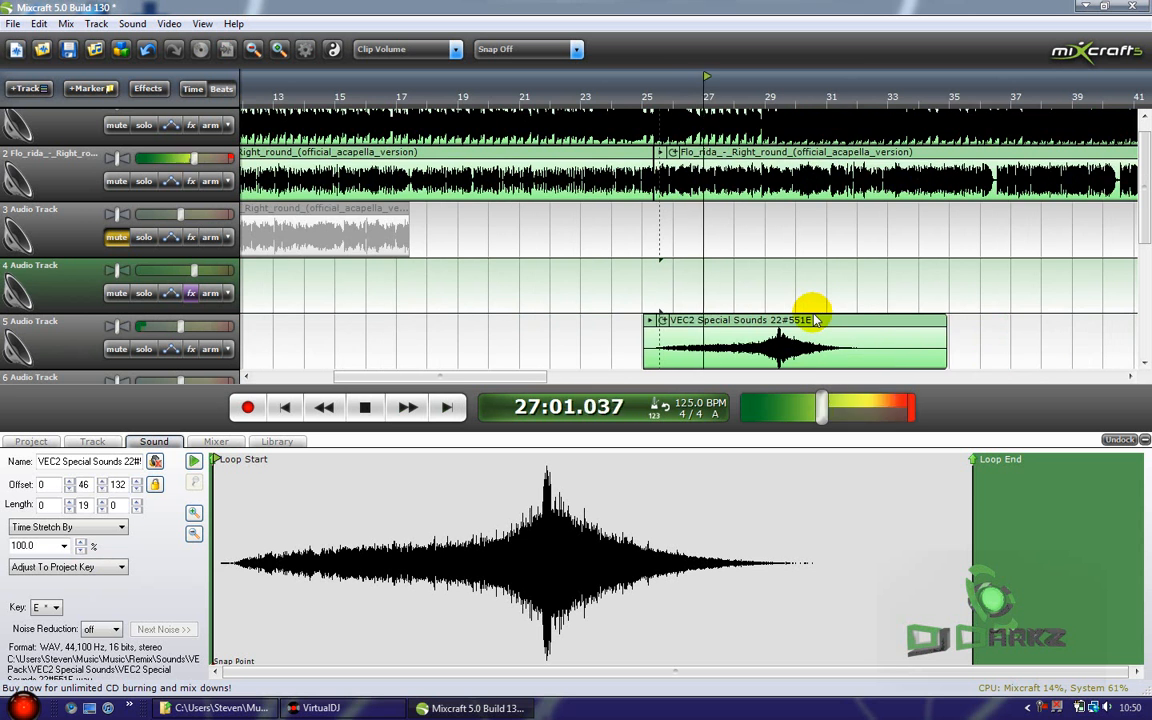
{"action": "scroll", "coordinate": [815, 320], "scroll_direction": "up", "scroll_amount": 6}
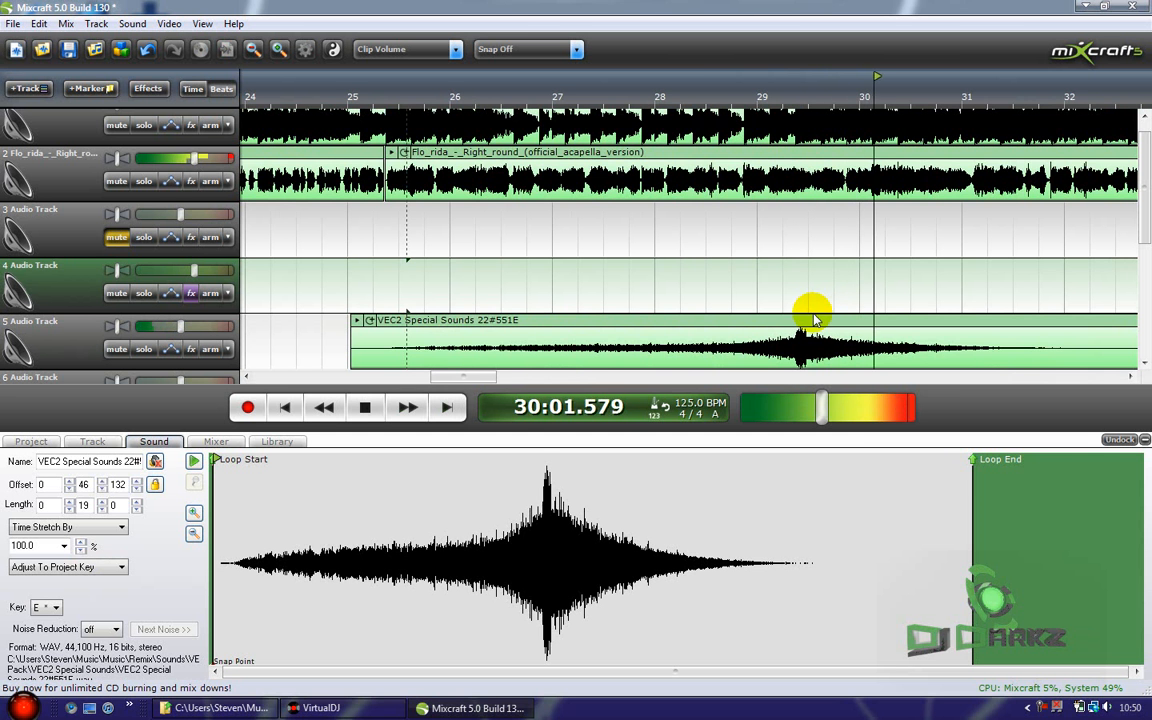
{"action": "scroll", "coordinate": [766, 287], "scroll_direction": "down", "scroll_amount": 6}
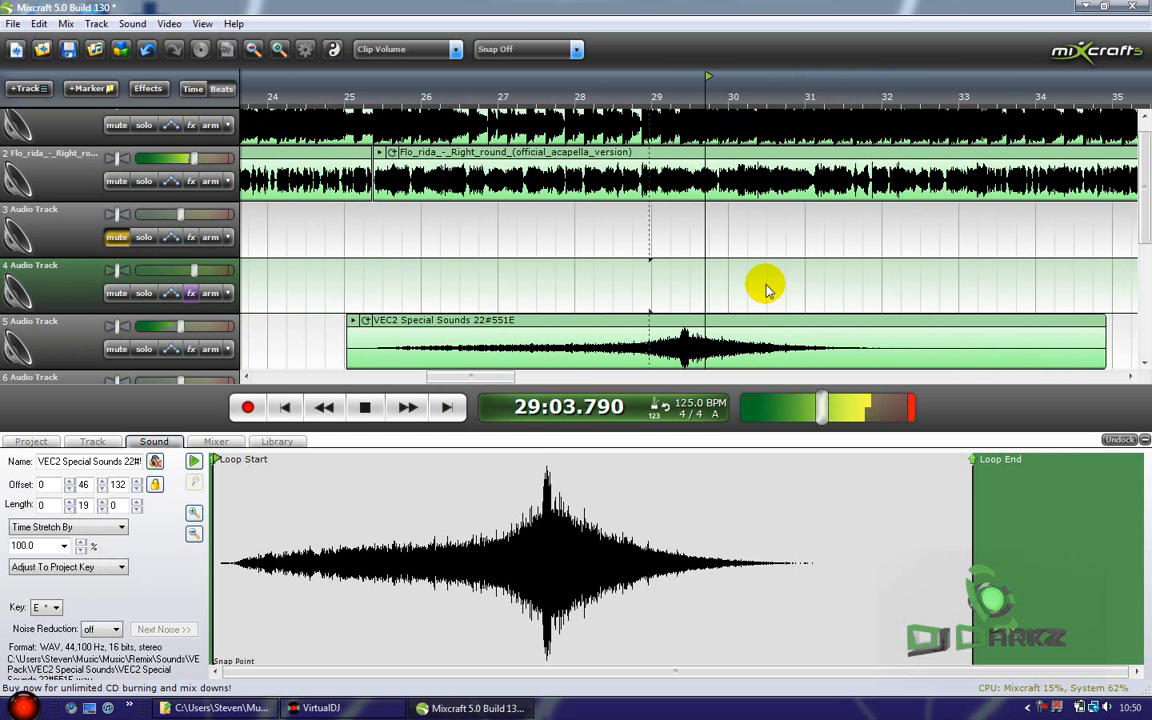
{"action": "key", "text": "space"}
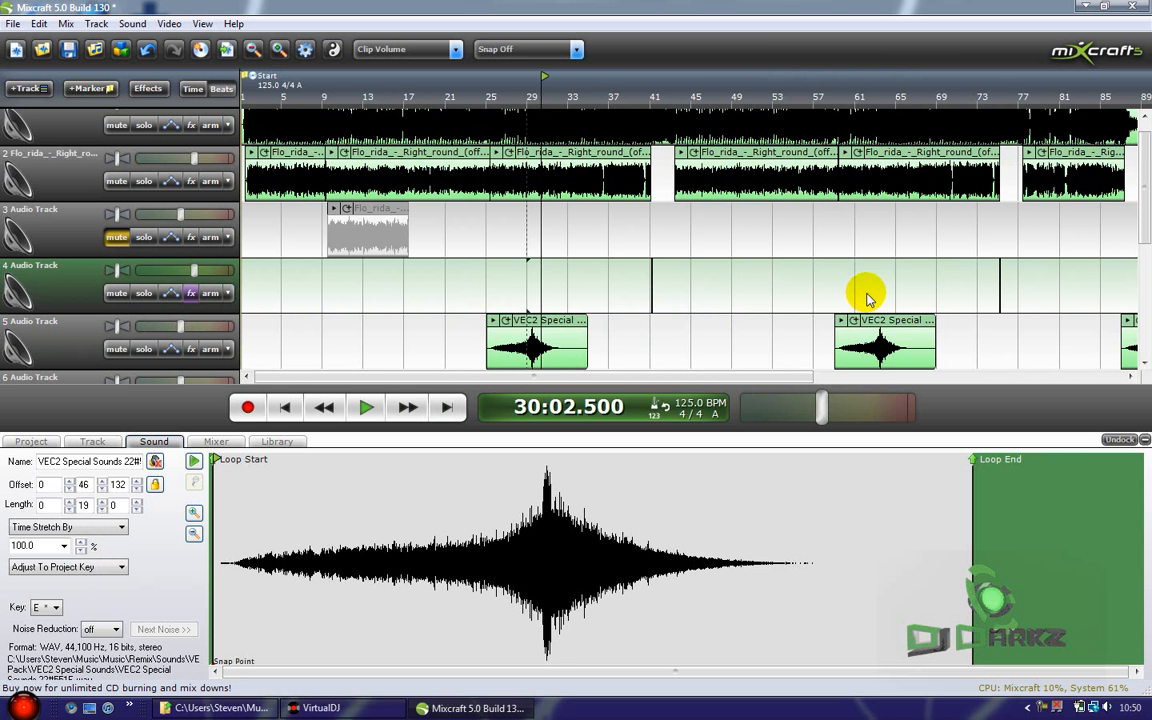
Step: Set the second VEC2 Special Sounds clip's pitch mode to Adjust To Project Key and its key to E
{"action": "left_click", "coordinate": [868, 299]}
{"action": "scroll", "coordinate": [868, 298], "scroll_direction": "up", "scroll_amount": 4}
{"action": "key", "text": "space"}
{"action": "left_click", "coordinate": [755, 330]}
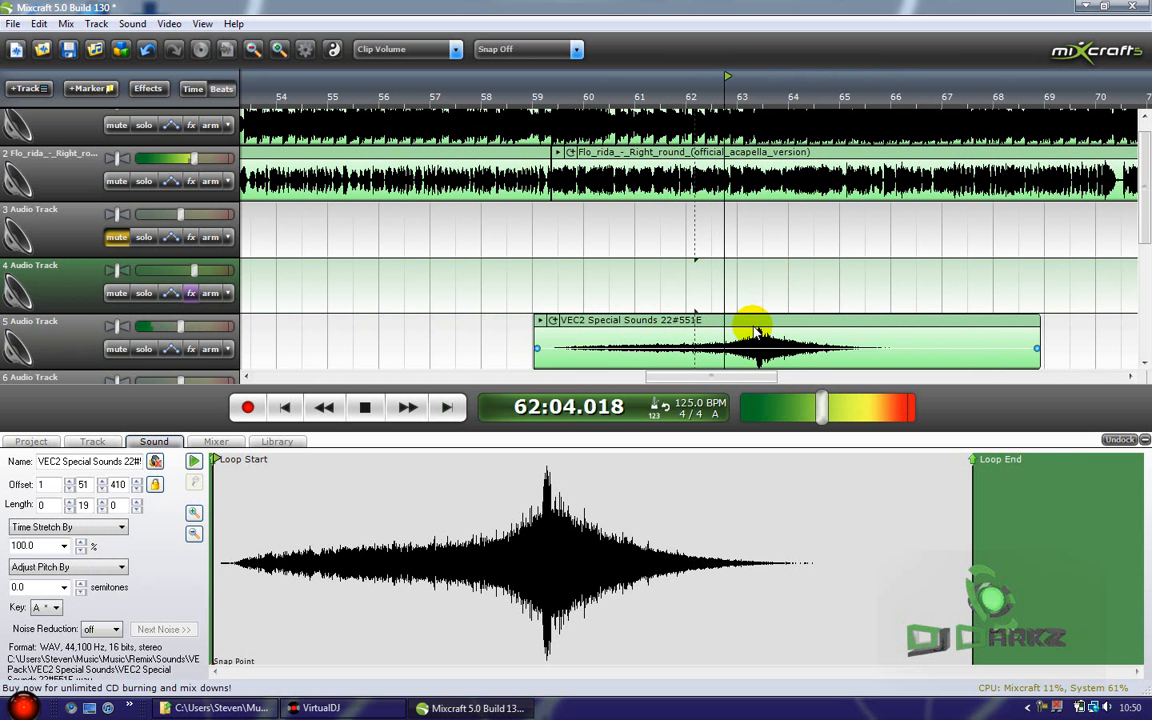
{"action": "left_click", "coordinate": [110, 567]}
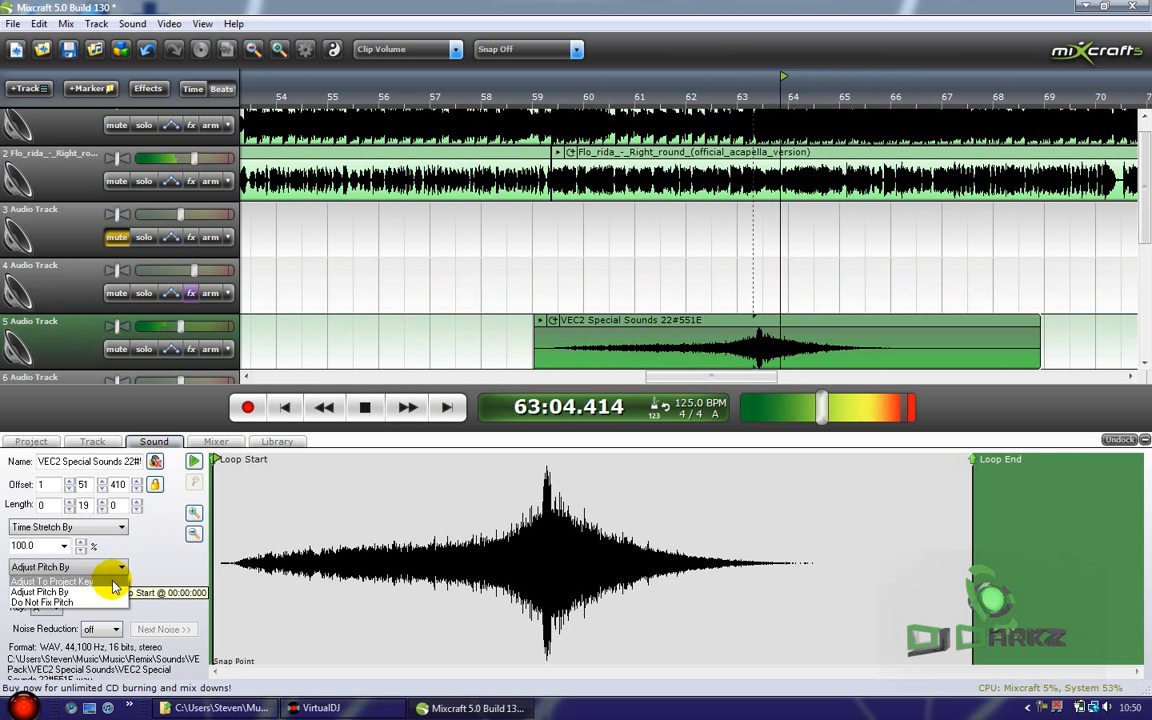
{"action": "left_click", "coordinate": [86, 592]}
{"action": "left_click", "coordinate": [56, 608]}
{"action": "left_click", "coordinate": [45, 565]}
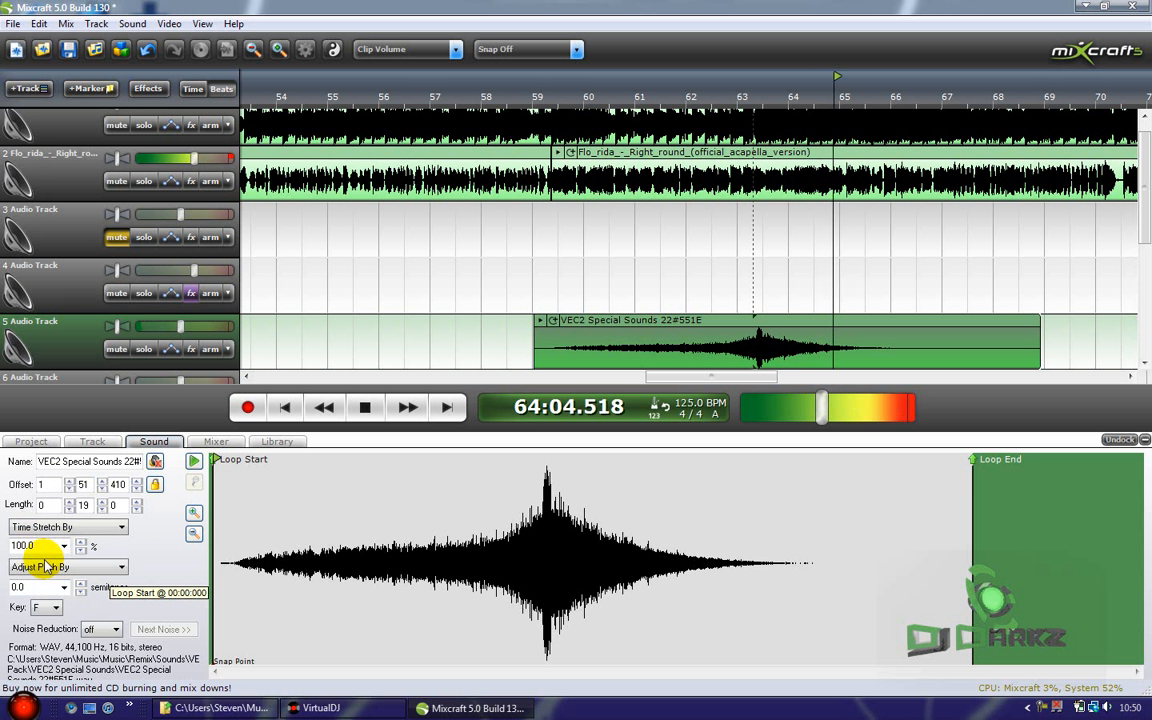
{"action": "left_click", "coordinate": [50, 579]}
{"action": "left_click", "coordinate": [463, 296]}
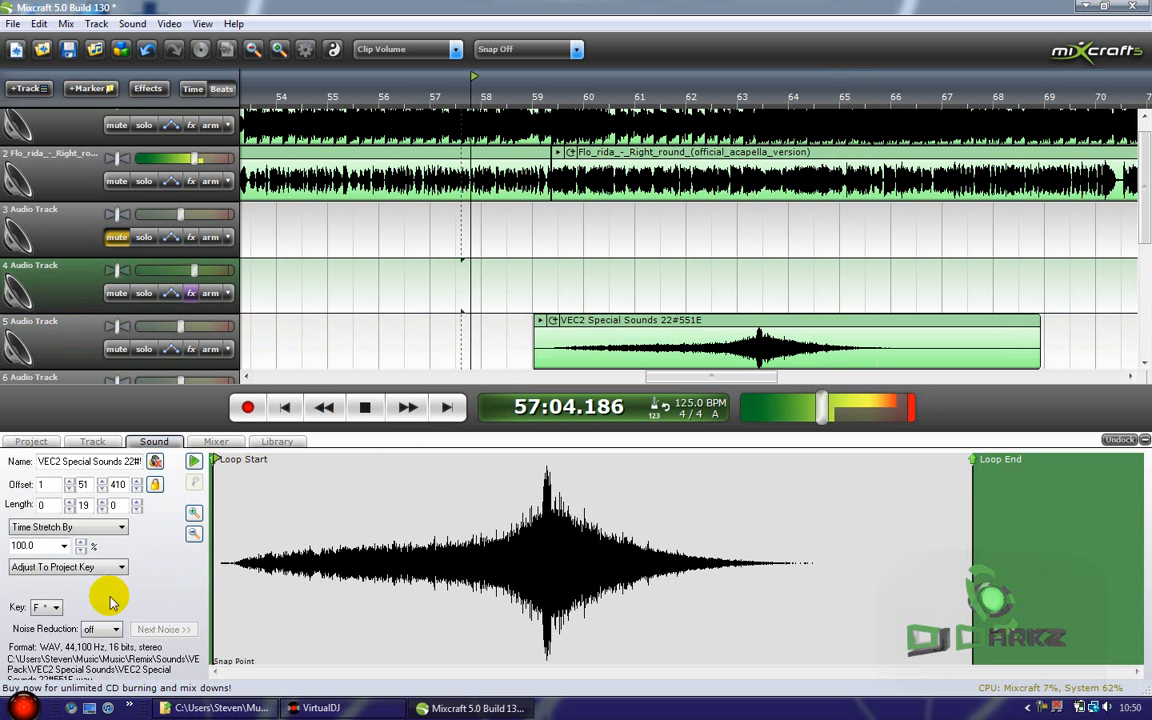
{"action": "left_click", "coordinate": [50, 607]}
{"action": "left_click", "coordinate": [46, 553]}
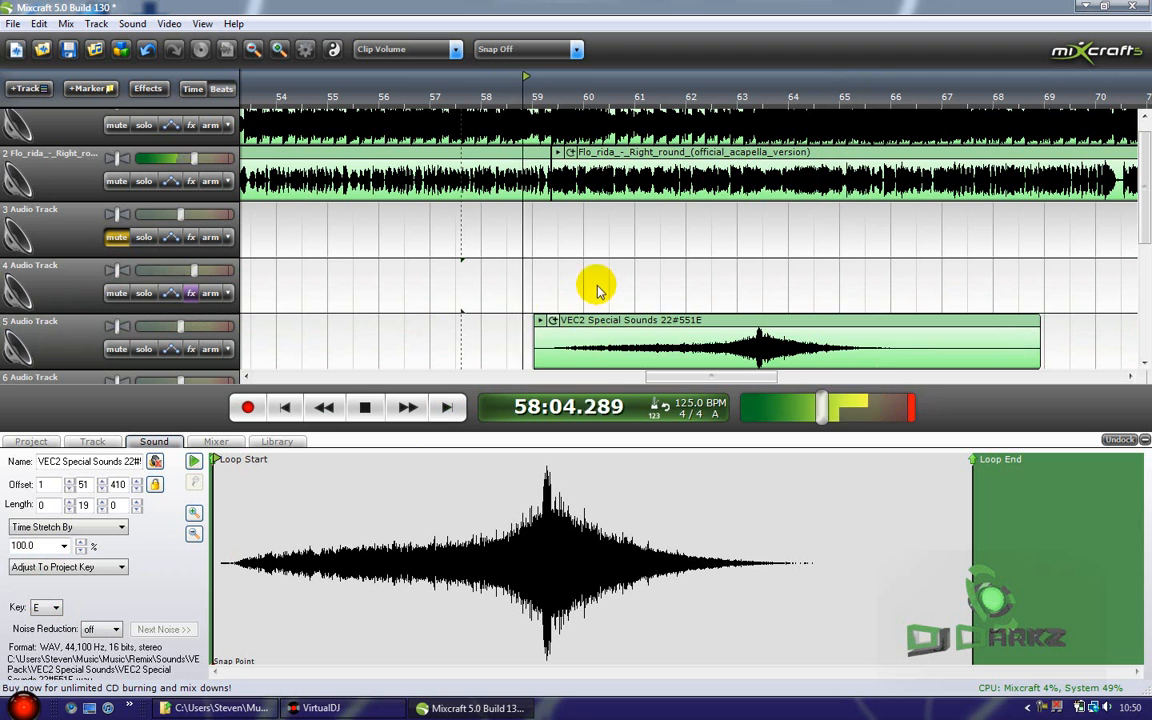
Step: Listen to the second sound effect from about bar 60 through its peak
{"action": "left_click", "coordinate": [597, 290]}
{"action": "scroll", "coordinate": [735, 280], "scroll_direction": "down", "scroll_amount": 5}
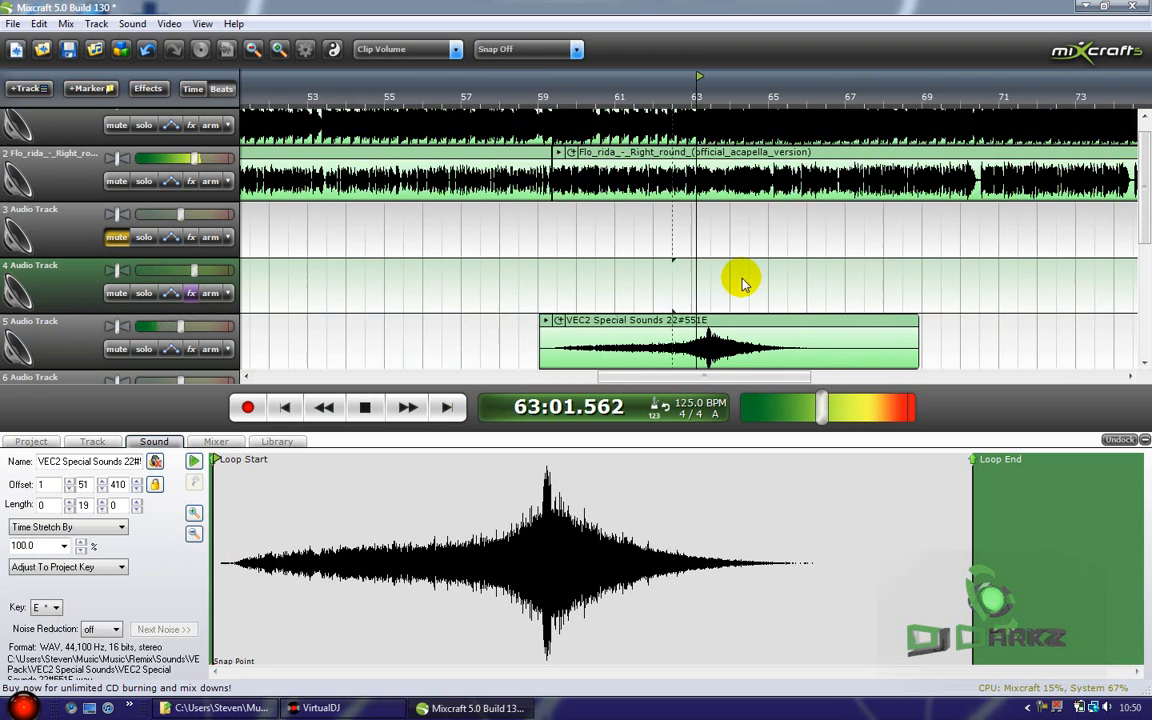
{"action": "scroll", "coordinate": [860, 314], "scroll_direction": "down", "scroll_amount": 2}
Step: Set the third VEC2 Special Sounds clip's key to E and its pitch mode to Adjust To Project Key
{"action": "left_click", "coordinate": [794, 303]}
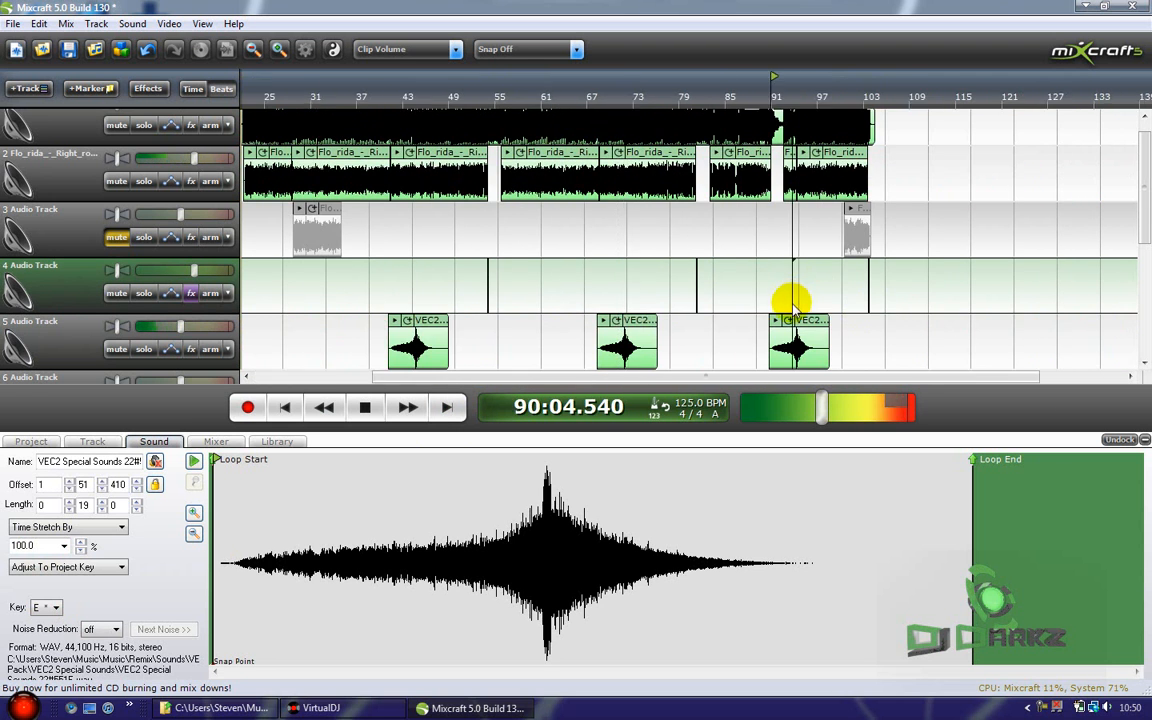
{"action": "scroll", "coordinate": [785, 305], "scroll_direction": "up", "scroll_amount": 3}
{"action": "left_click", "coordinate": [732, 325]}
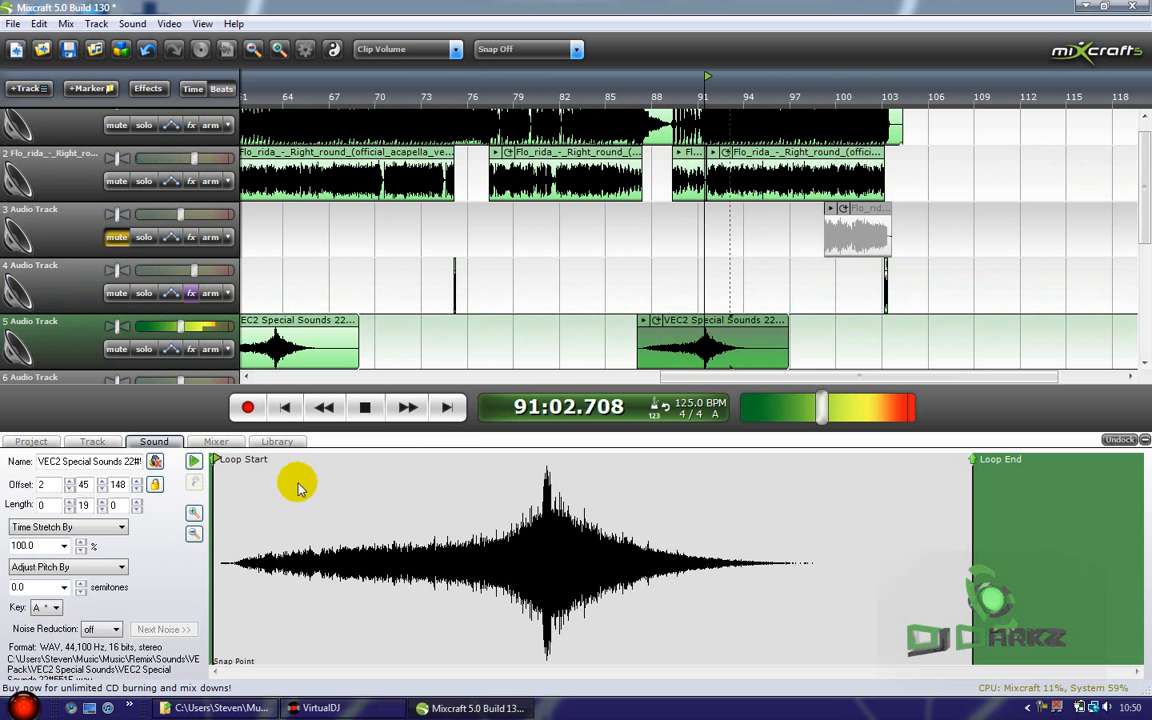
{"action": "left_click", "coordinate": [47, 607]}
{"action": "left_click", "coordinate": [50, 557]}
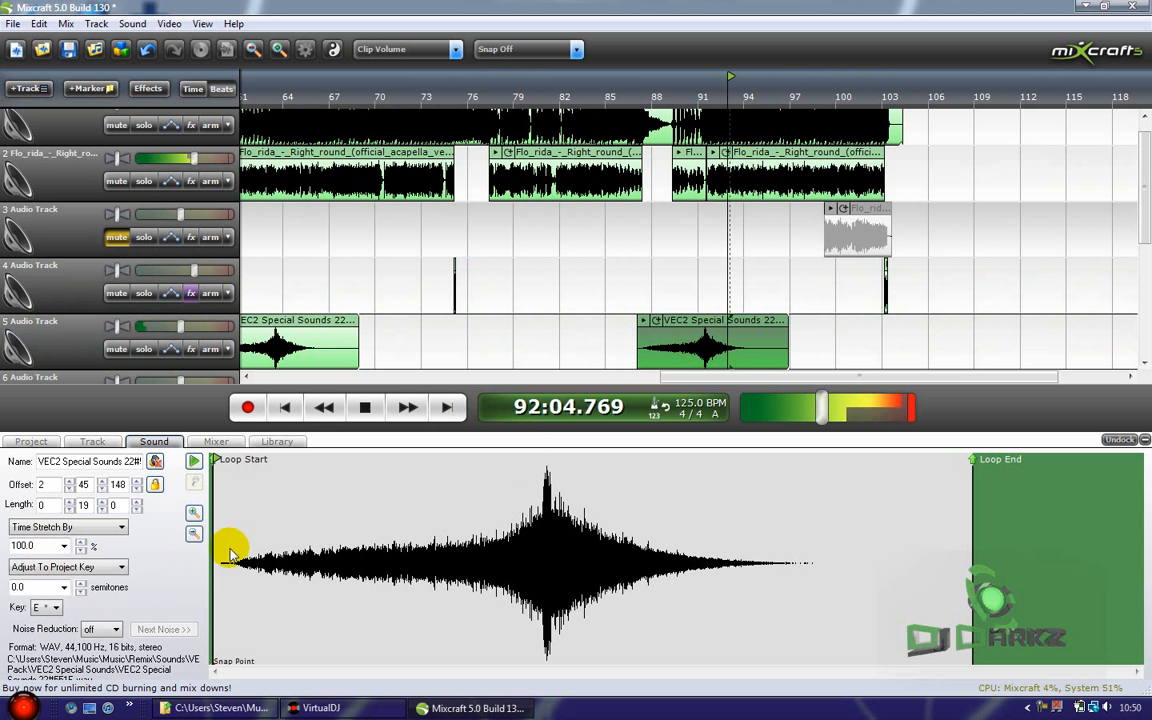
Step: Listen to the break from about bar 87 through the third sound effect's peak at the final acapella section
{"action": "left_click", "coordinate": [643, 288]}
{"action": "scroll", "coordinate": [686, 297], "scroll_direction": "up", "scroll_amount": 2}
{"action": "scroll", "coordinate": [686, 293], "scroll_direction": "up", "scroll_amount": 1}
{"action": "left_click", "coordinate": [816, 289]}
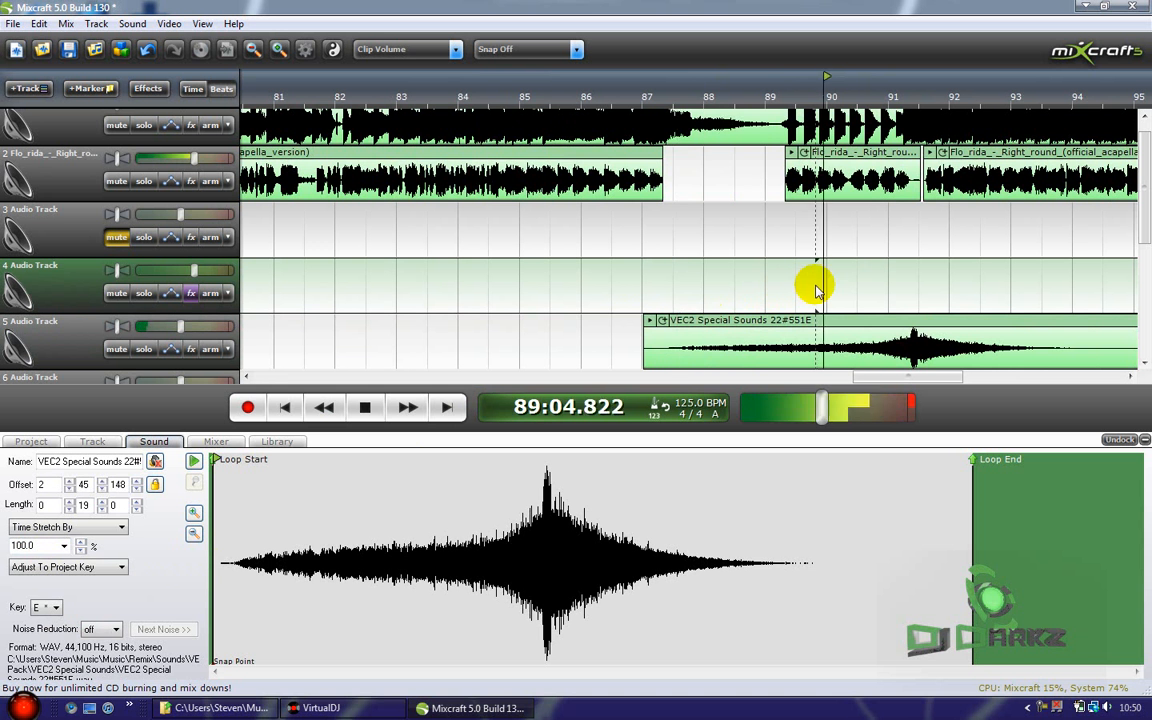
{"action": "left_click", "coordinate": [684, 292]}
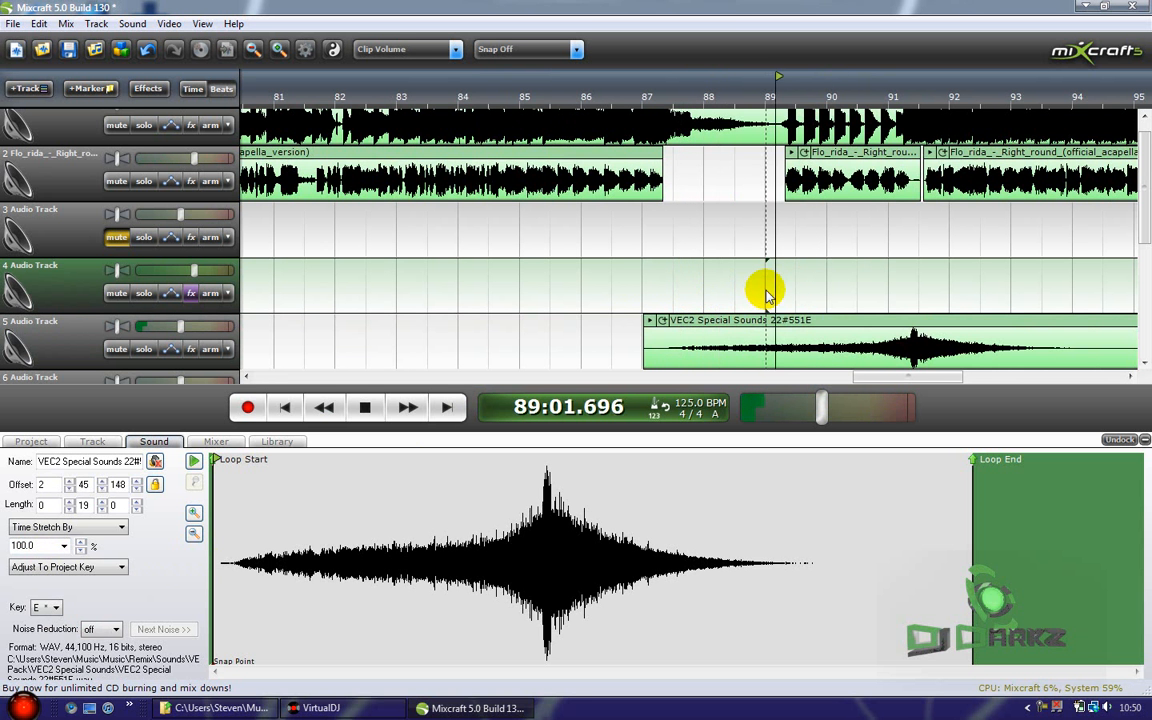
{"action": "scroll", "coordinate": [765, 292], "scroll_direction": "up", "scroll_amount": 1}
{"action": "scroll", "coordinate": [765, 292], "scroll_direction": "down", "scroll_amount": 2}
{"action": "scroll", "coordinate": [850, 295], "scroll_direction": "up", "scroll_amount": 3}
{"action": "scroll", "coordinate": [848, 296], "scroll_direction": "down", "scroll_amount": 4}
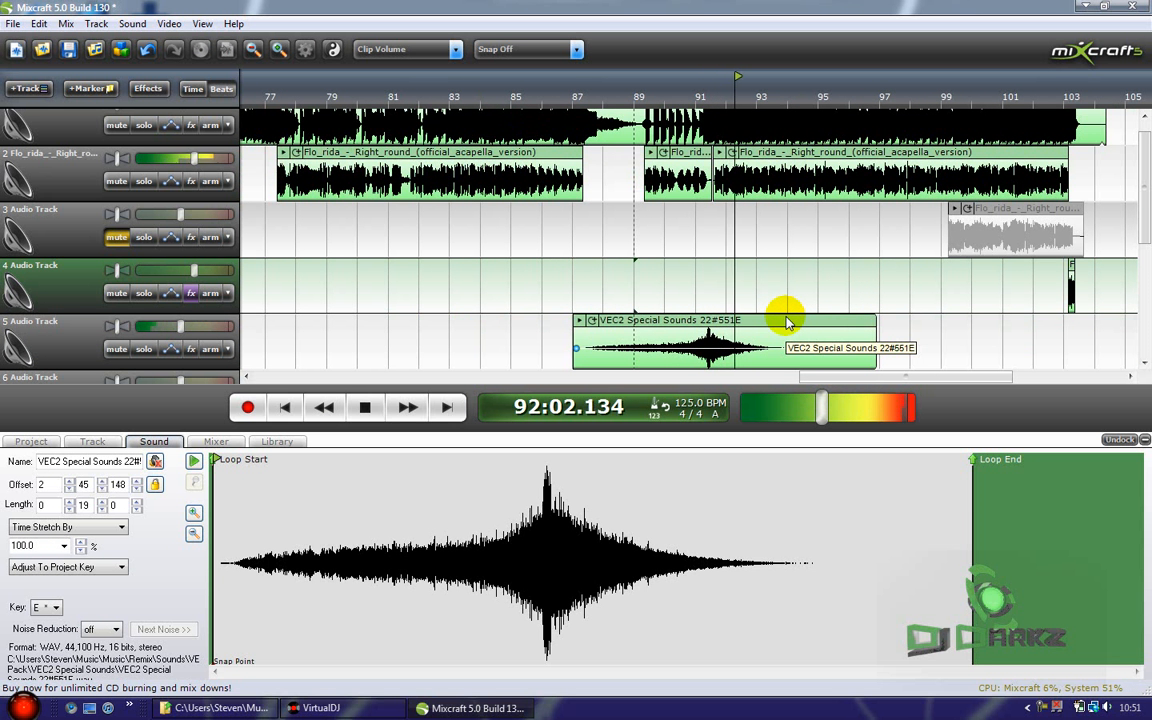
Step: Try a higher volume on track 5 while replaying the third sound effect, and restore the original level
{"action": "left_click", "coordinate": [786, 320]}
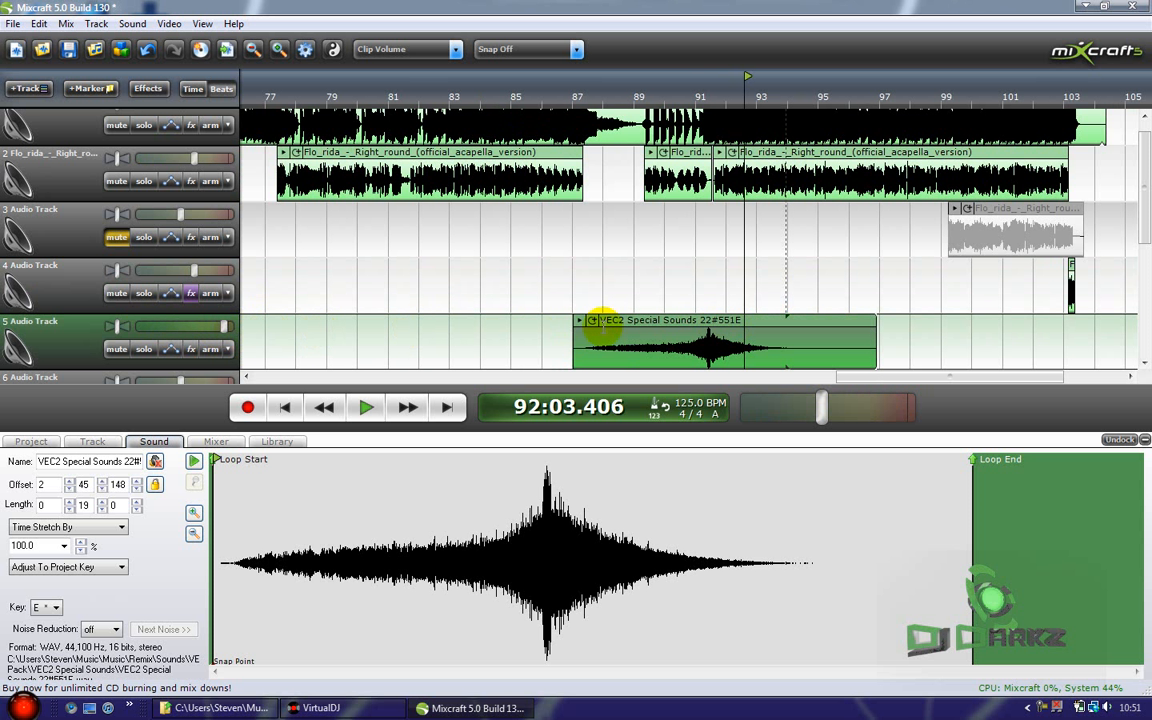
{"action": "left_click", "coordinate": [688, 295]}
{"action": "key", "text": "space"}
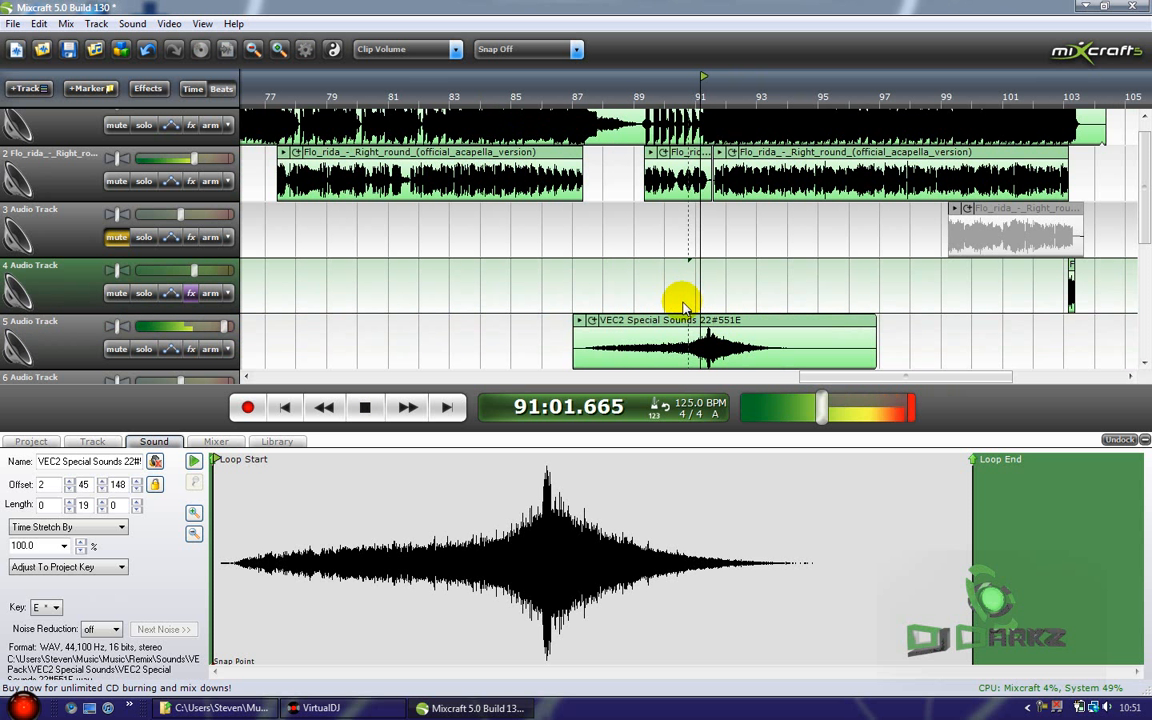
{"action": "left_click", "coordinate": [189, 335]}
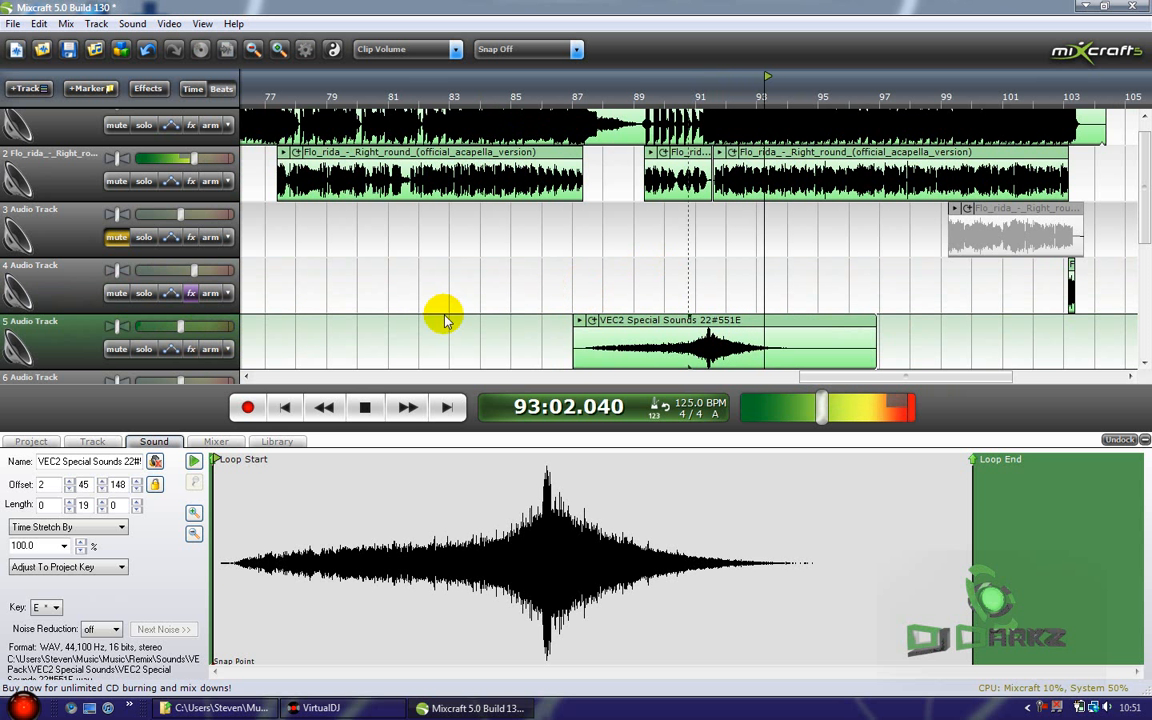
Step: Play the song's ending from about bar 102 through the final echo, stop and return to the project start
{"action": "left_click", "coordinate": [985, 305]}
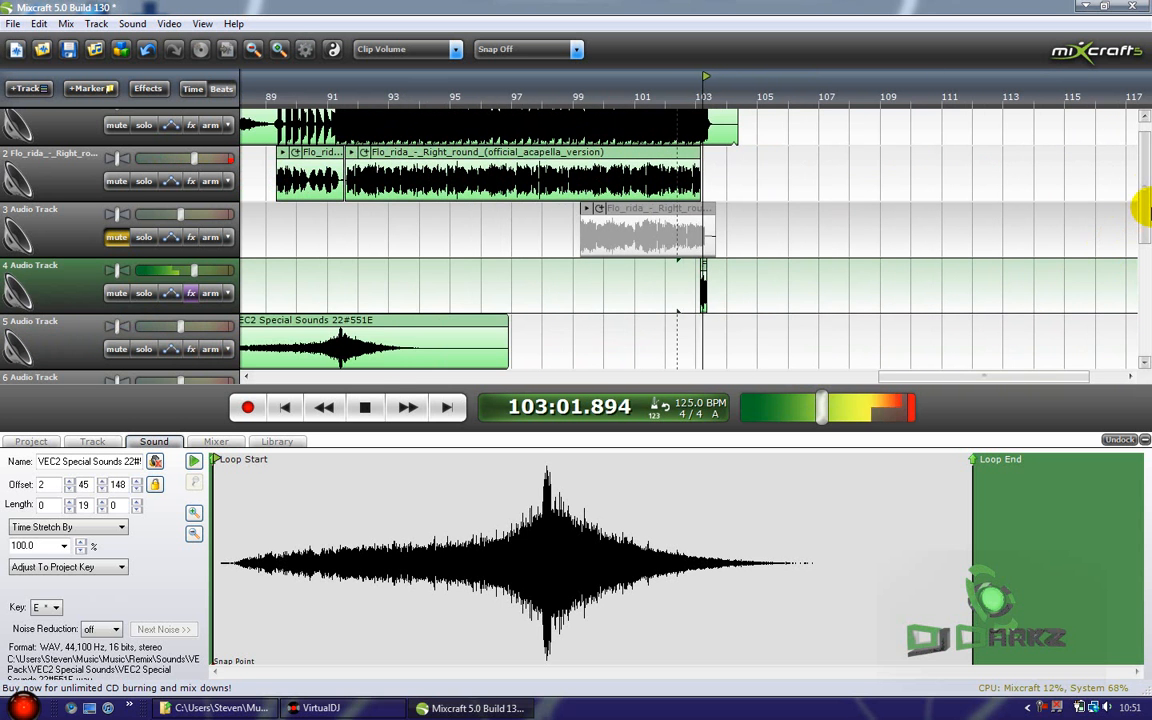
{"action": "left_click_drag", "start_coordinate": [1148, 212], "coordinate": [1149, 146]}
{"action": "scroll", "coordinate": [864, 226], "scroll_direction": "up", "scroll_amount": 2}
{"action": "key", "text": "space"}
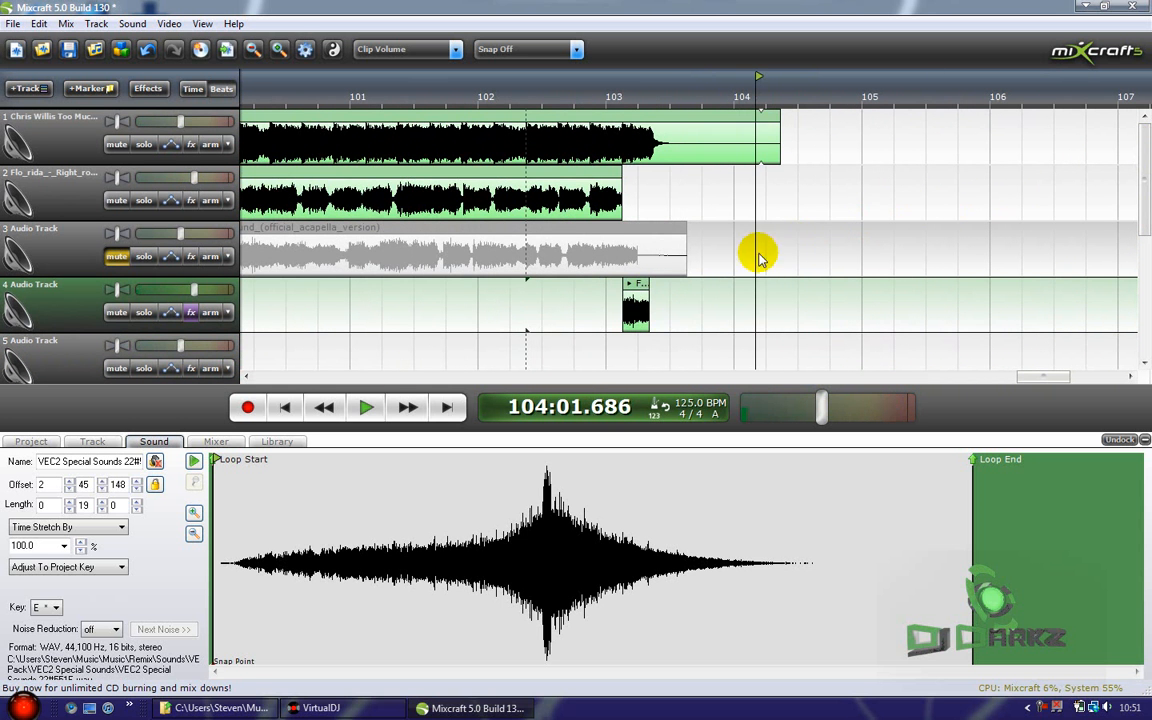
{"action": "left_click", "coordinate": [285, 408]}
{"action": "scroll", "coordinate": [504, 298], "scroll_direction": "down", "scroll_amount": 5}
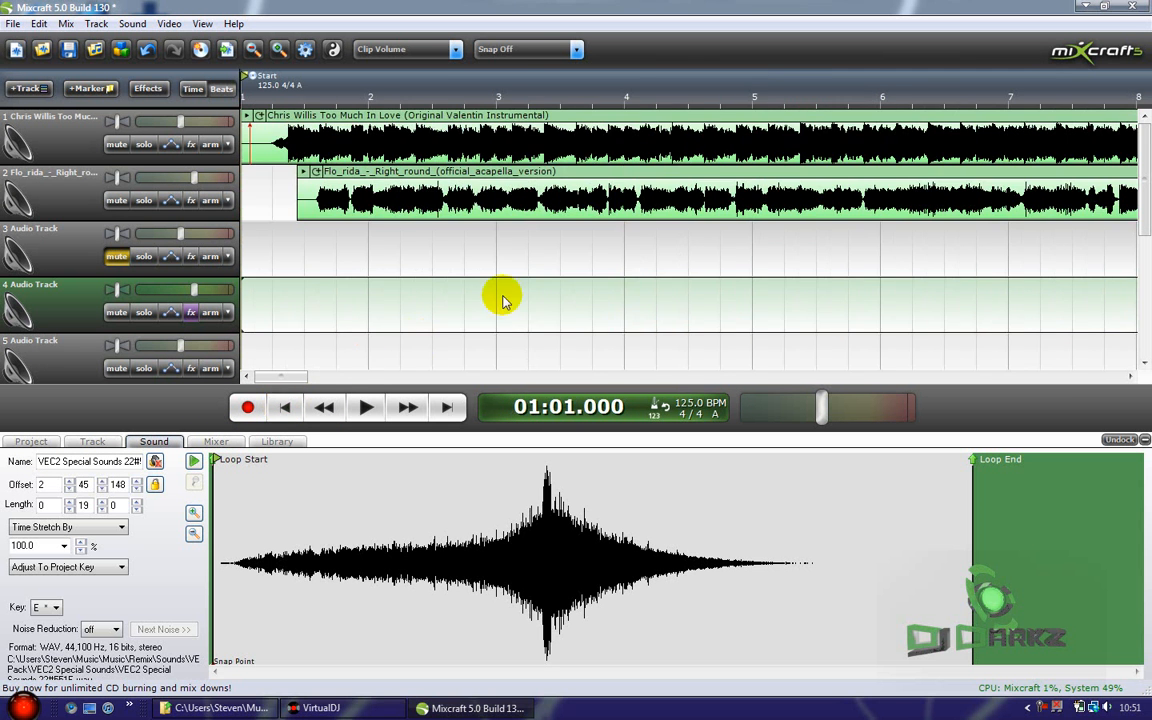
{"action": "left_click_drag", "start_coordinate": [1150, 213], "coordinate": [1147, 134]}
{"action": "scroll", "coordinate": [328, 120], "scroll_direction": "up", "scroll_amount": 6}
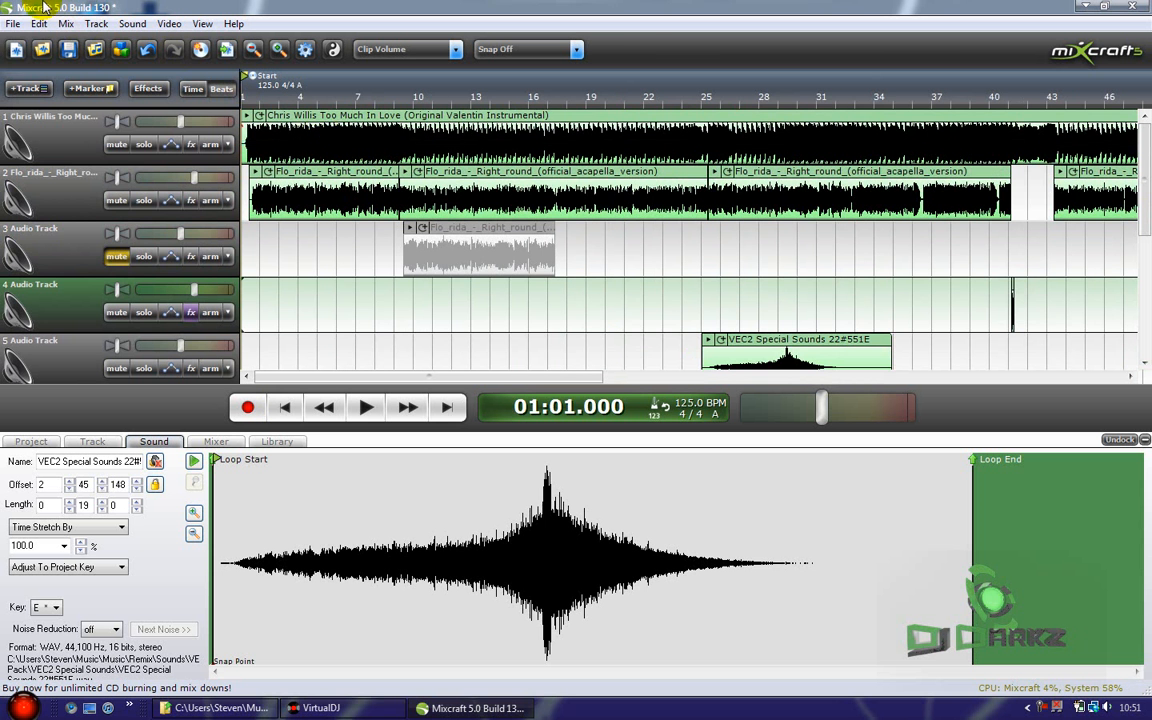
Step: Bring up the Save As dialog for the Mixcraft project and close it without saving
{"action": "left_click", "coordinate": [14, 25]}
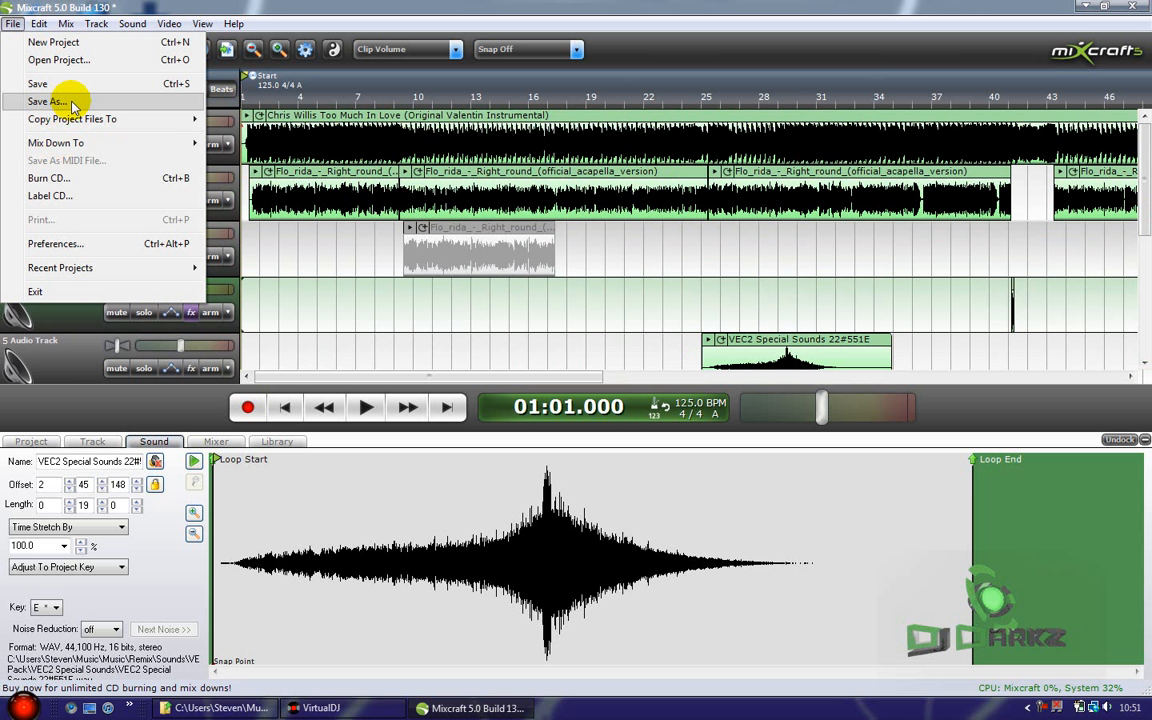
{"action": "left_click", "coordinate": [72, 103]}
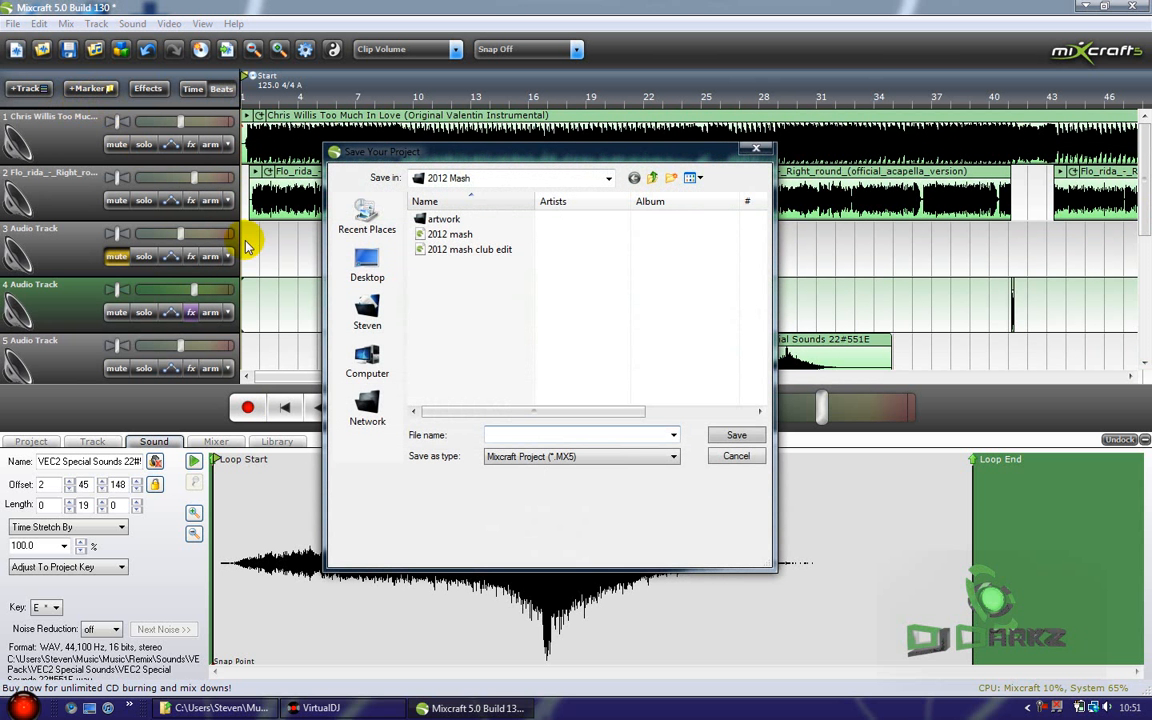
{"action": "left_click", "coordinate": [735, 437]}
Step: Review the audio file formats offered for mixing down the finished remix, without exporting it
{"action": "left_click", "coordinate": [12, 25]}
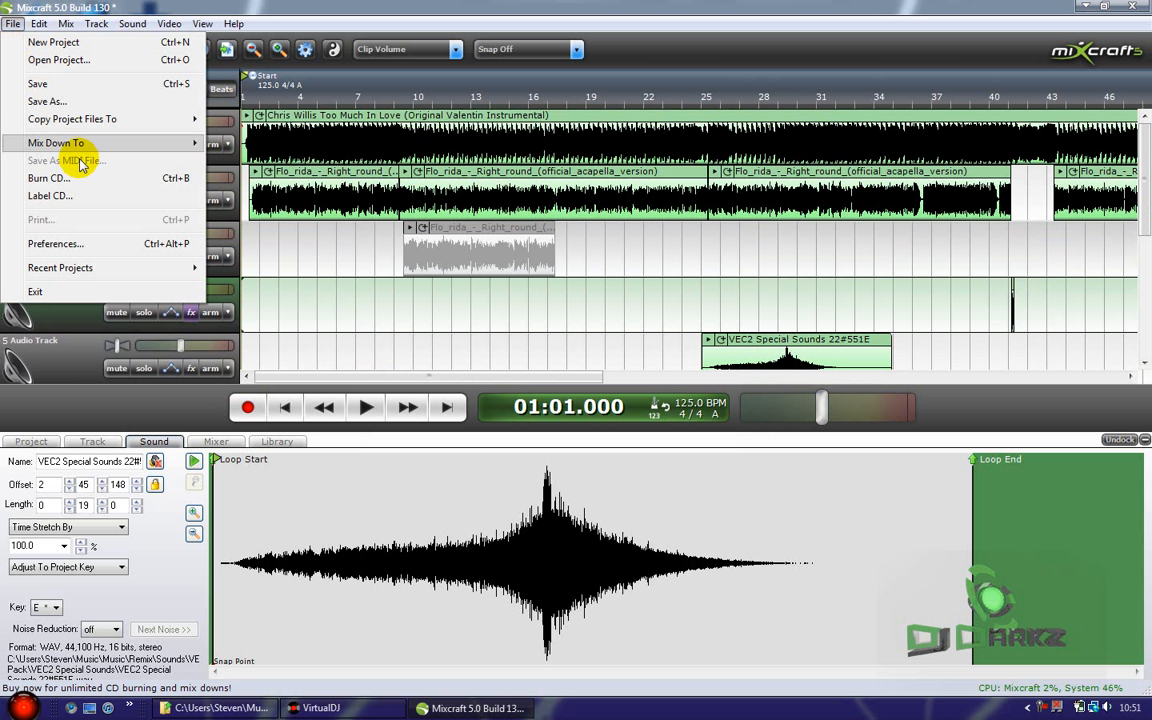
{"action": "mouse_move", "coordinate": [190, 143]}
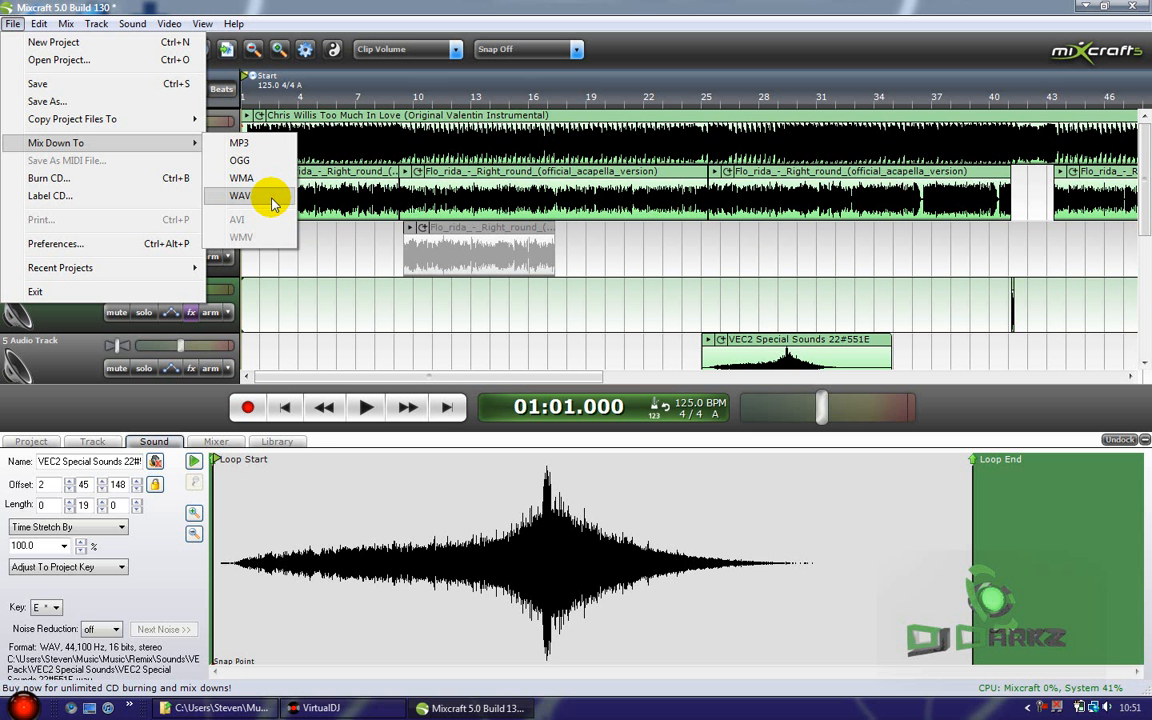
{"action": "left_click", "coordinate": [561, 9]}
{"action": "scroll", "coordinate": [453, 245], "scroll_direction": "down", "scroll_amount": 1}
{"action": "scroll", "coordinate": [443, 266], "scroll_direction": "up", "scroll_amount": 1}
{"action": "scroll", "coordinate": [443, 266], "scroll_direction": "up", "scroll_amount": 1}
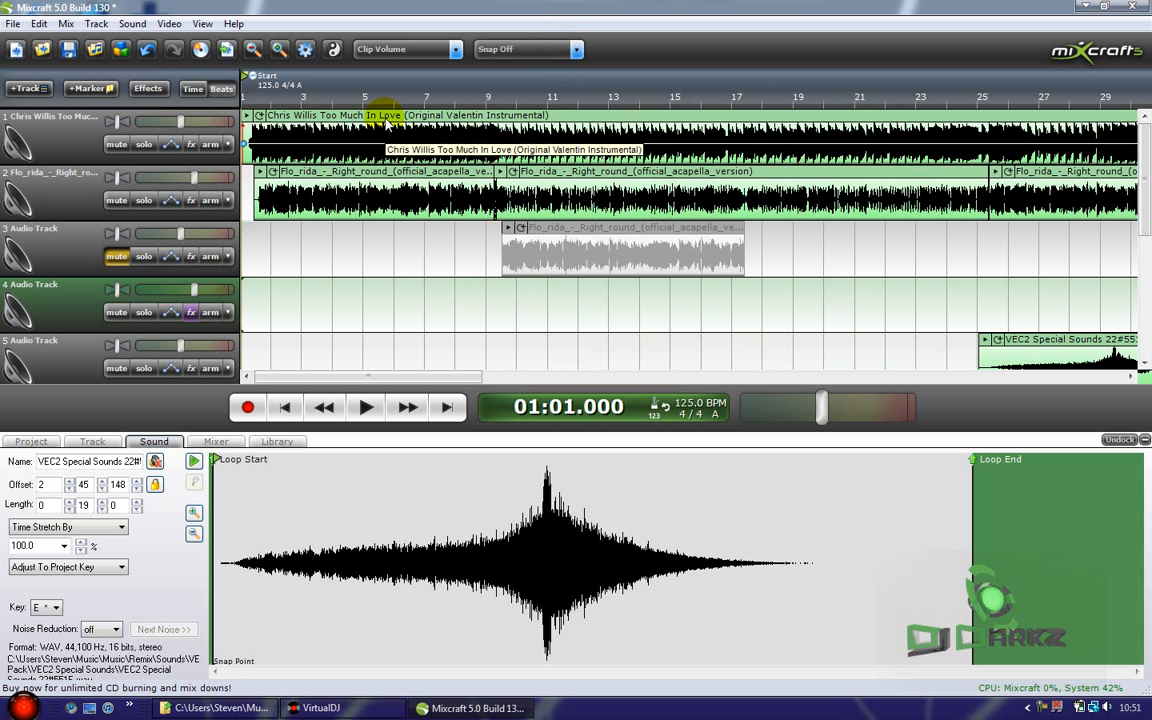
{"action": "scroll", "coordinate": [399, 291], "scroll_direction": "up", "scroll_amount": 4}
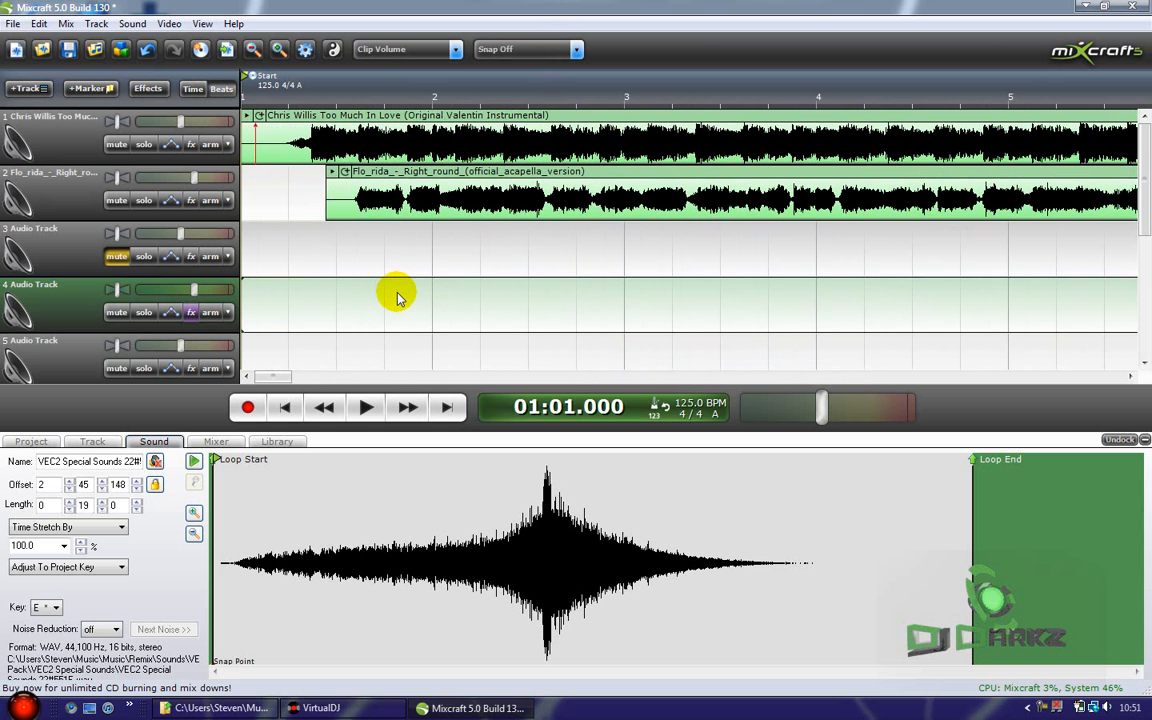
{"action": "scroll", "coordinate": [397, 296], "scroll_direction": "down", "scroll_amount": 5}
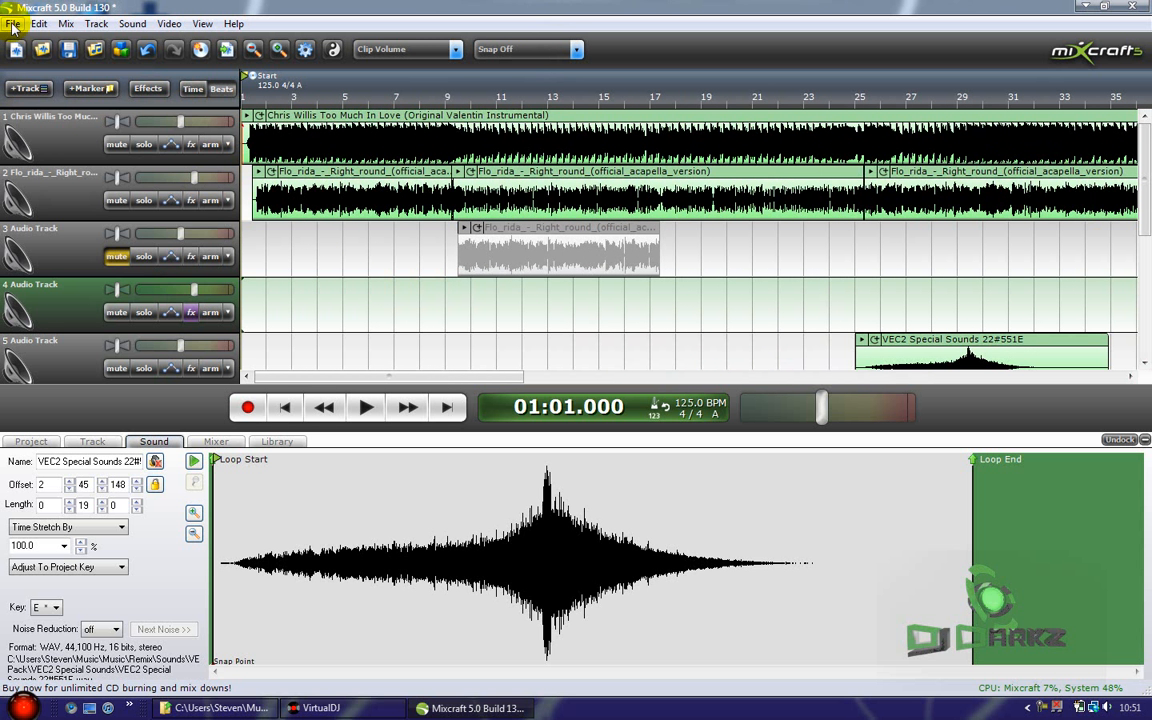
{"action": "left_click", "coordinate": [12, 24]}
{"action": "mouse_move", "coordinate": [72, 143]}
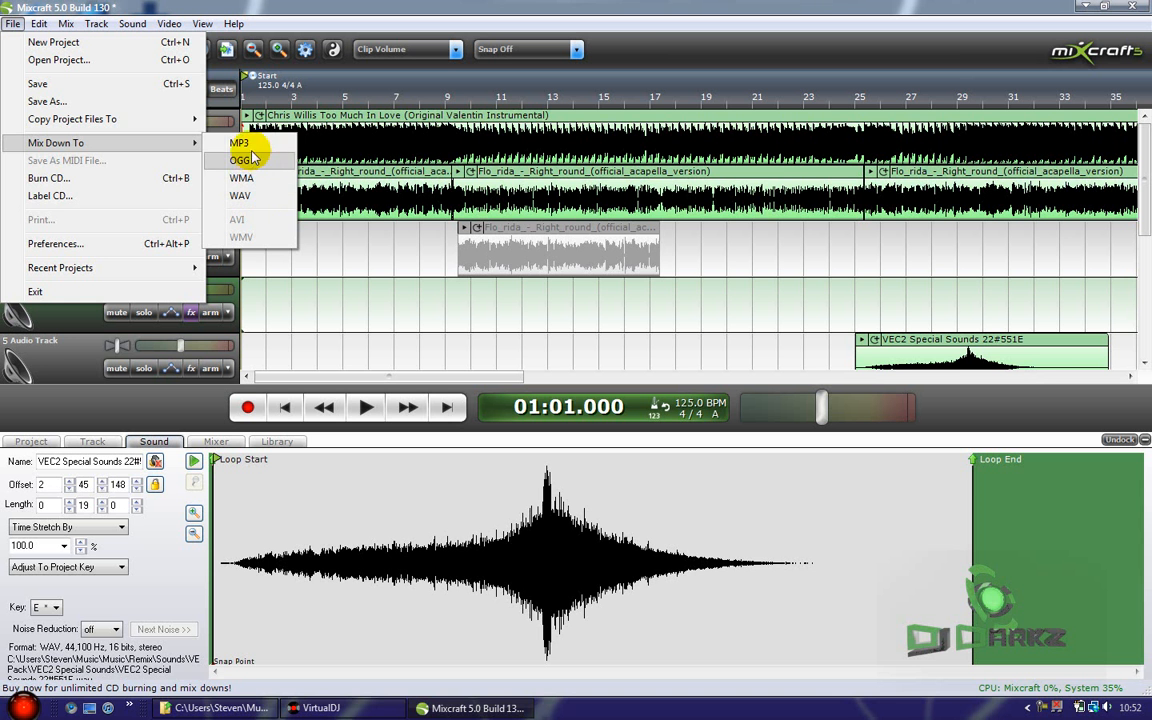
{"action": "left_click", "coordinate": [633, 7]}
{"action": "scroll", "coordinate": [663, 270], "scroll_direction": "down", "scroll_amount": 6}
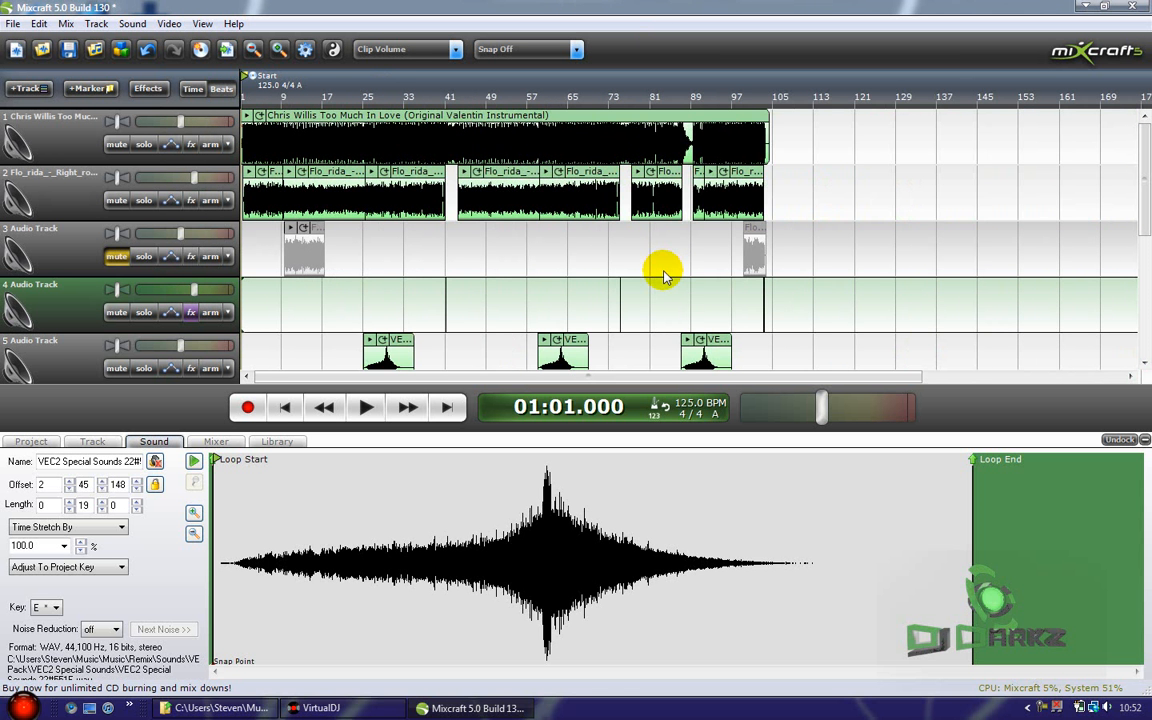